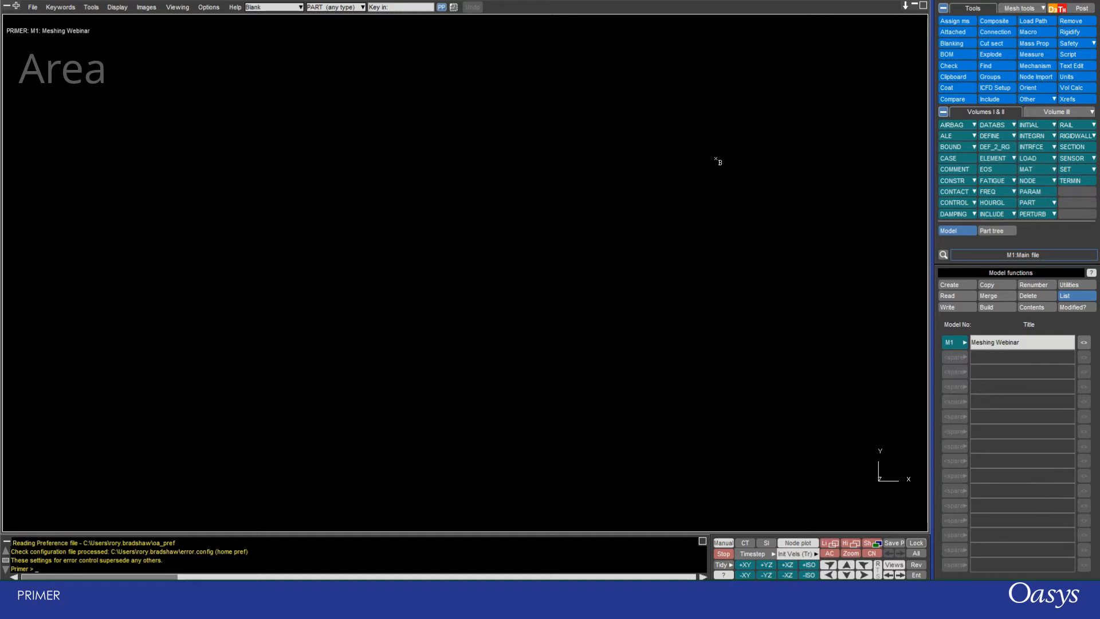
- Set up a quadrilateral area mesh from corner nodes, with part ID 1 for the shells
click(1007, 9)
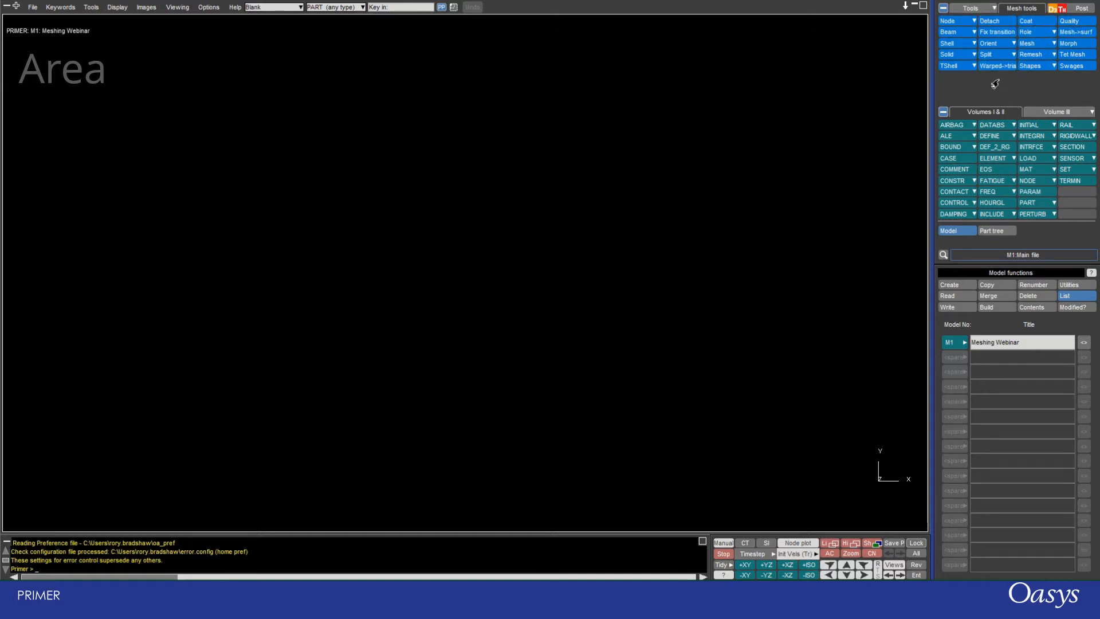
click(1032, 44)
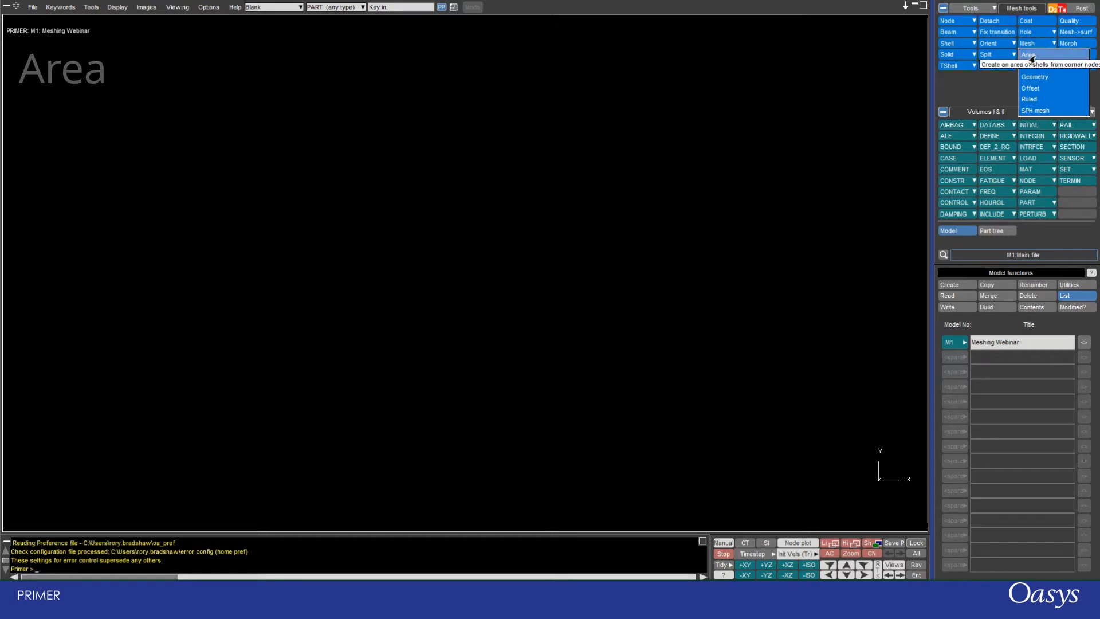
click(1032, 56)
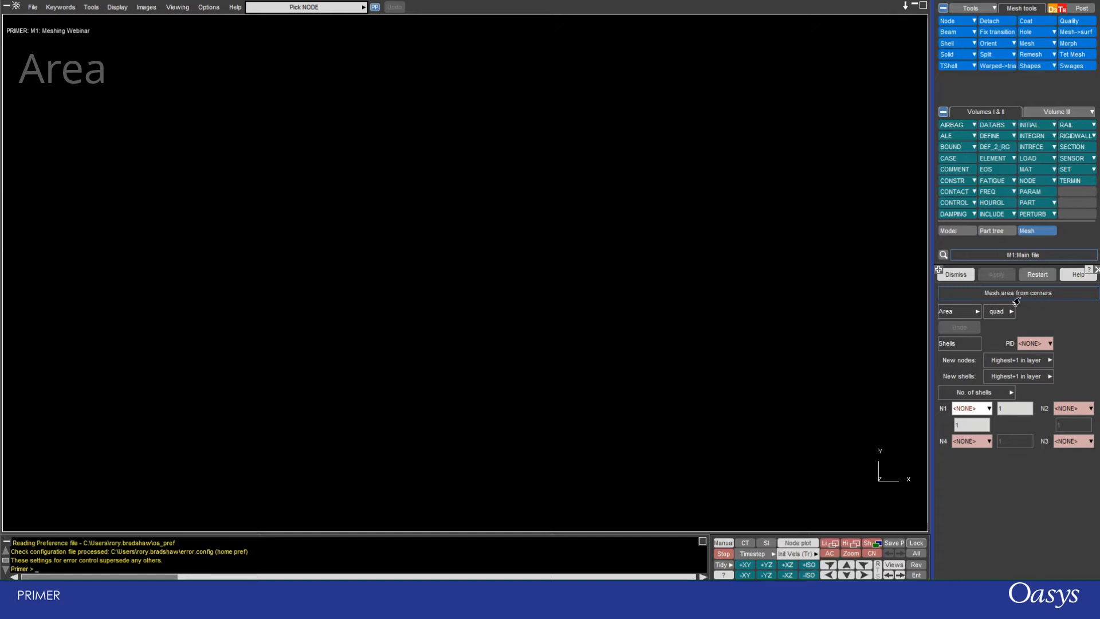
click(976, 313)
click(1007, 314)
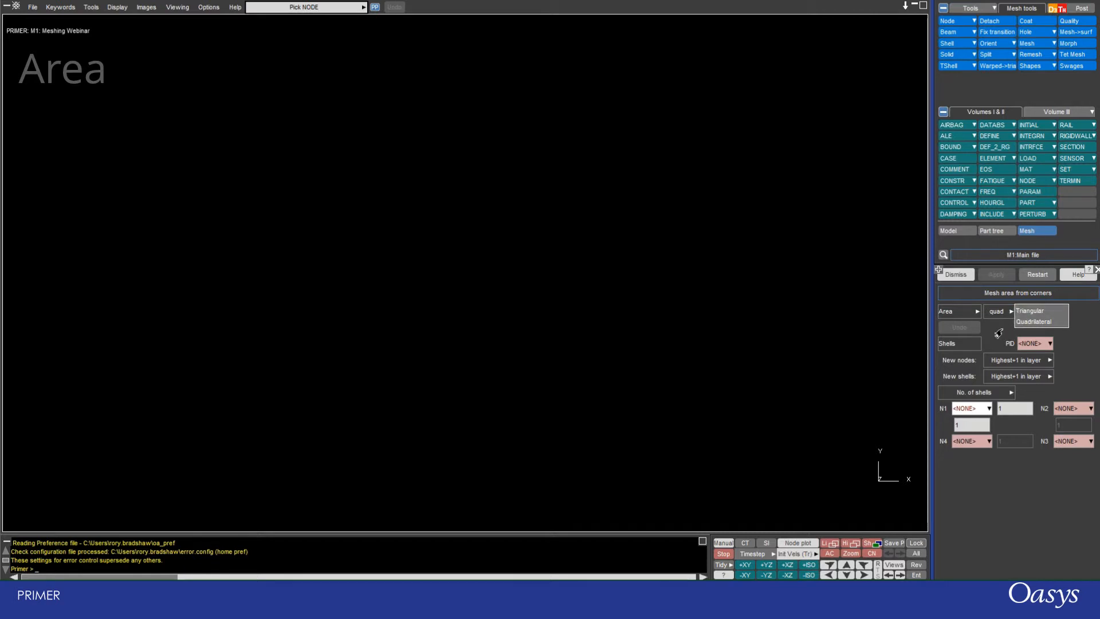
click(1033, 344)
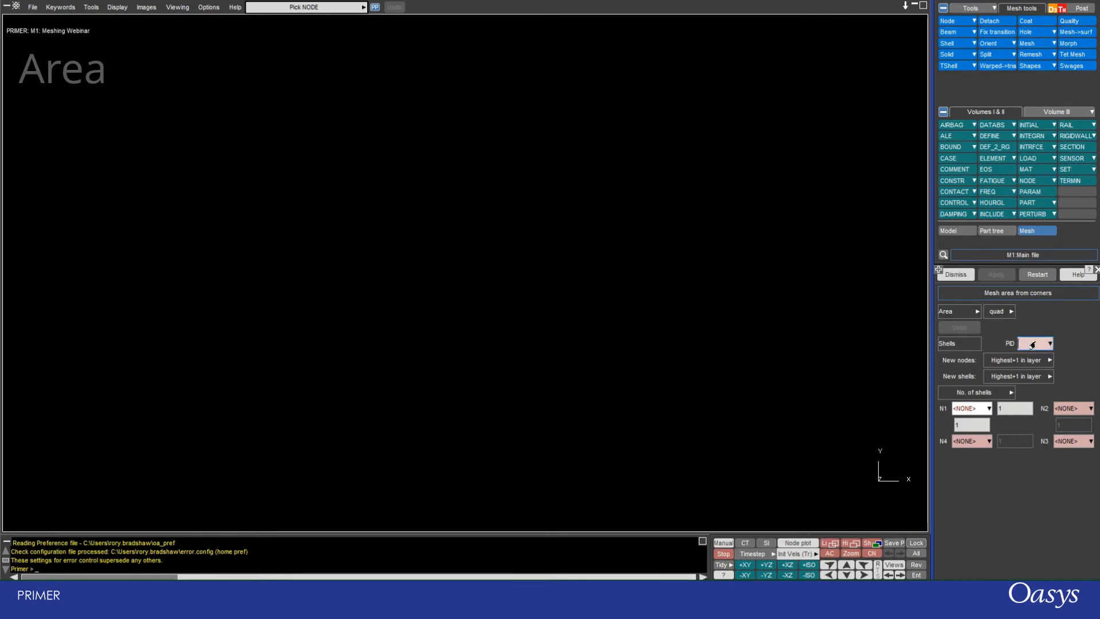
text(1)
key(Return)
- Create new corner nodes for the area: N1 at the origin and N2 at X 10 with Y and Z 0
click(982, 410)
click(974, 436)
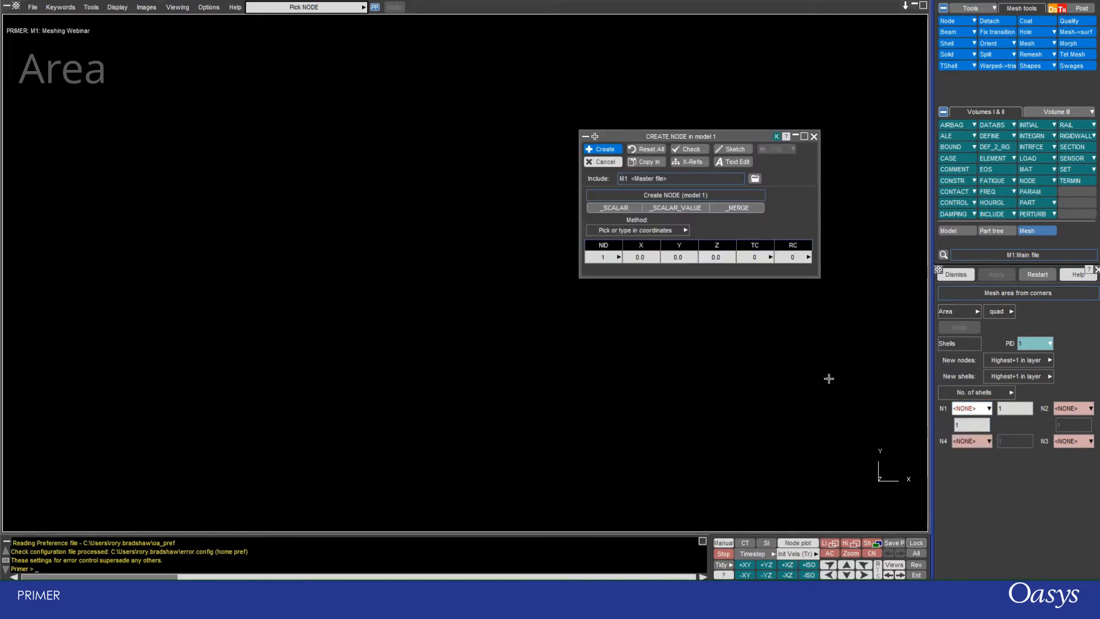
click(602, 152)
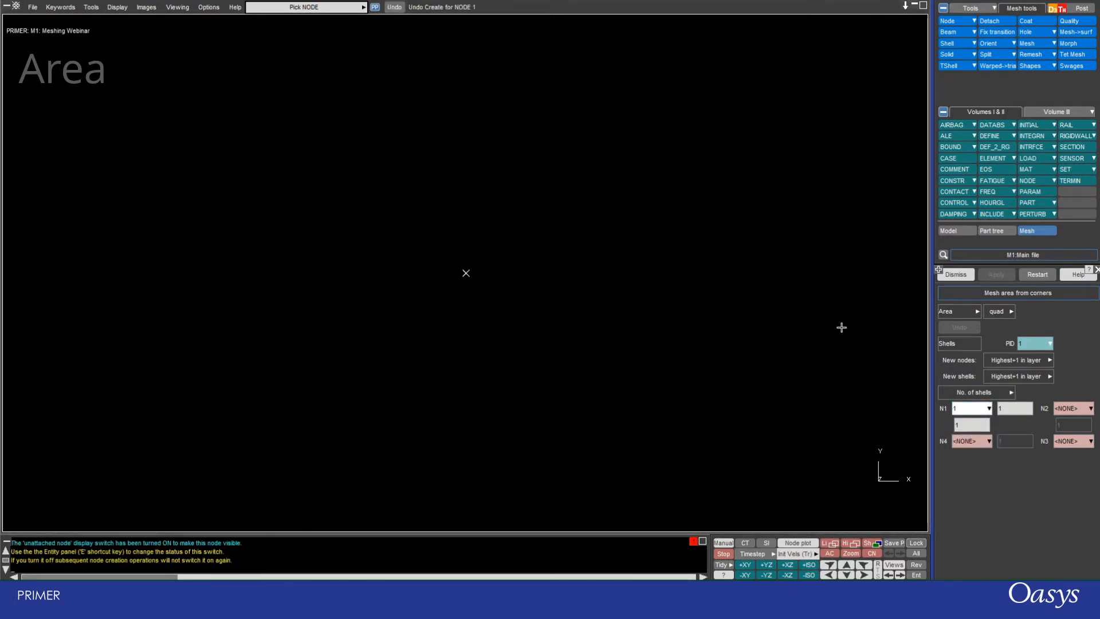
click(1090, 410)
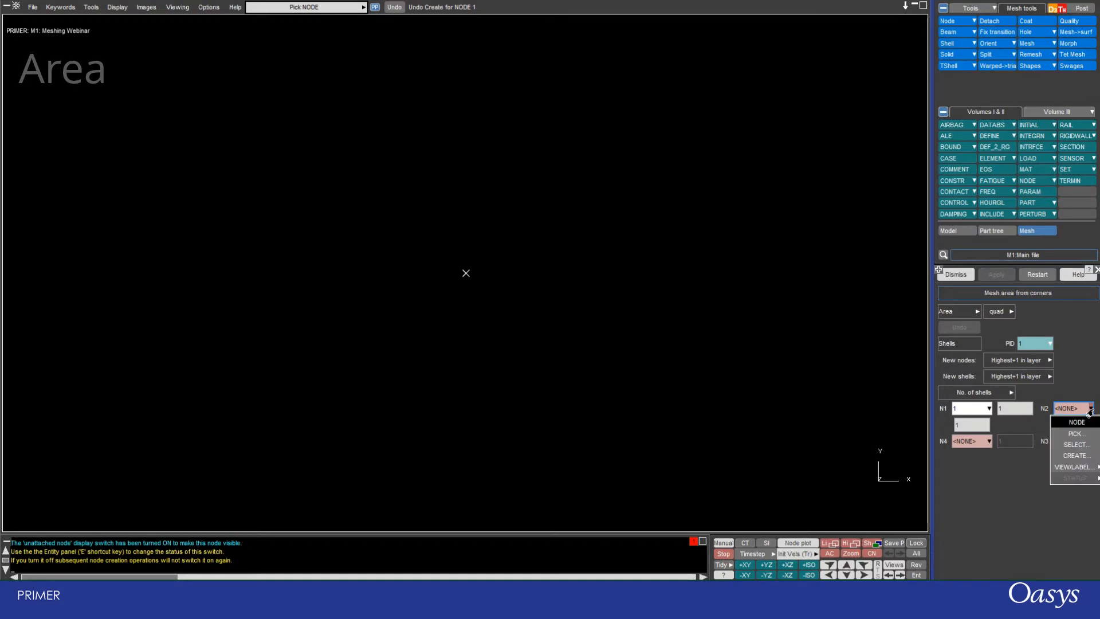
click(1066, 455)
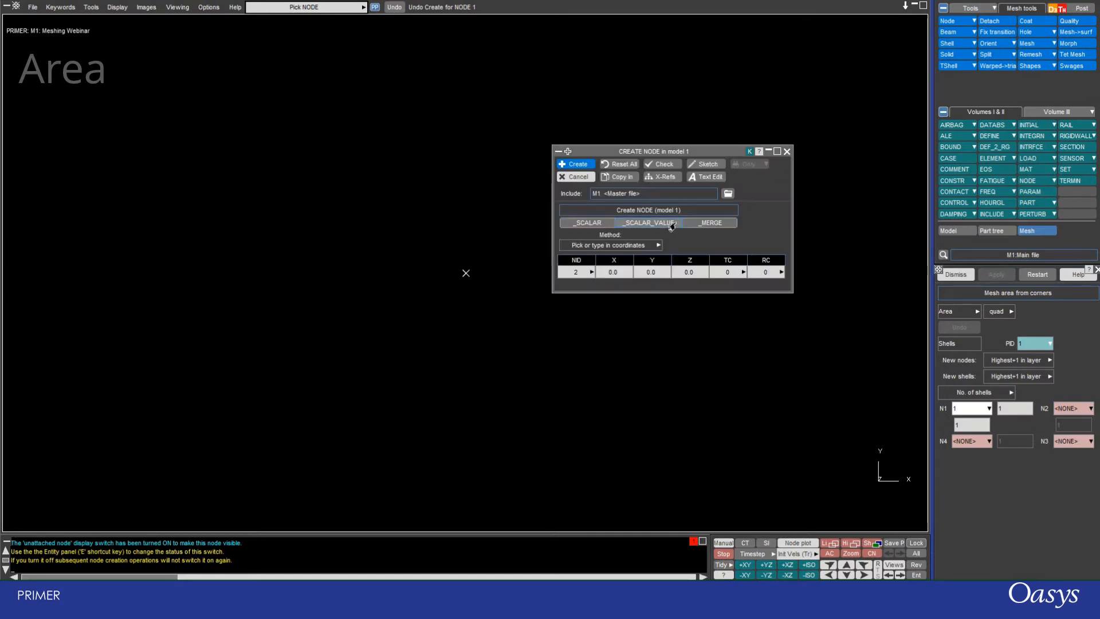
click(604, 272)
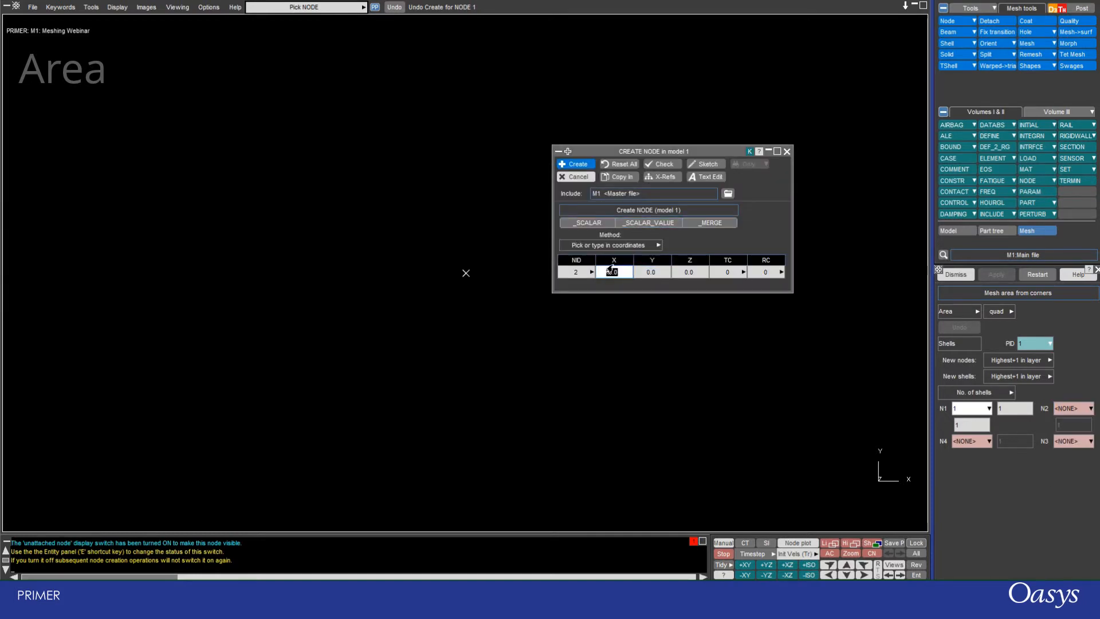
key(Return)
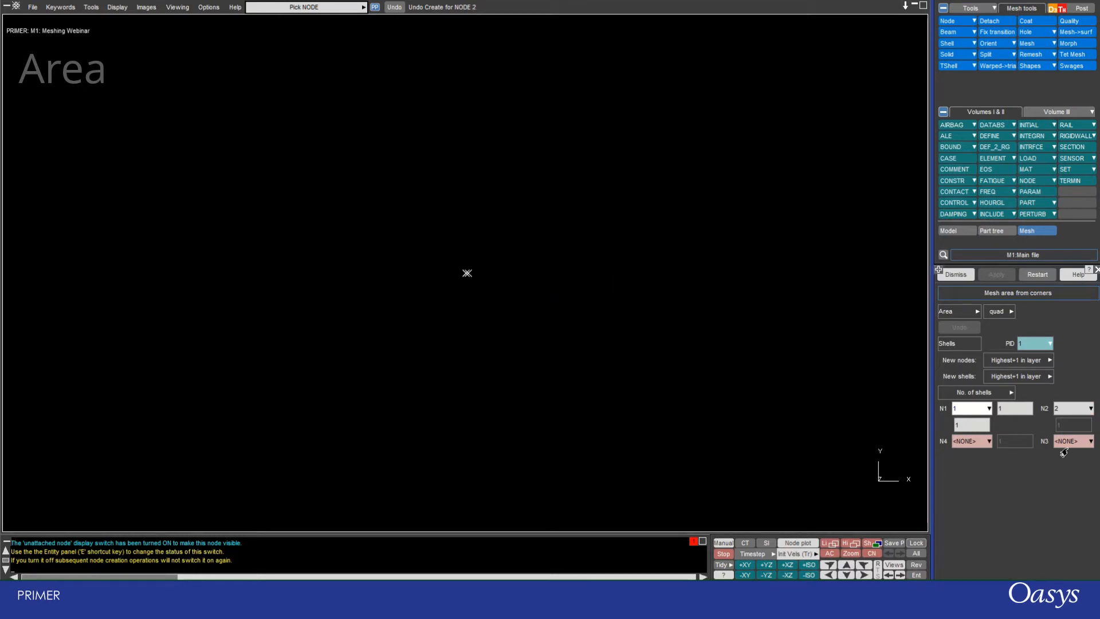
- Create a new node for corner N3 at X 10, Y 10, Z 0
click(1090, 441)
click(1065, 488)
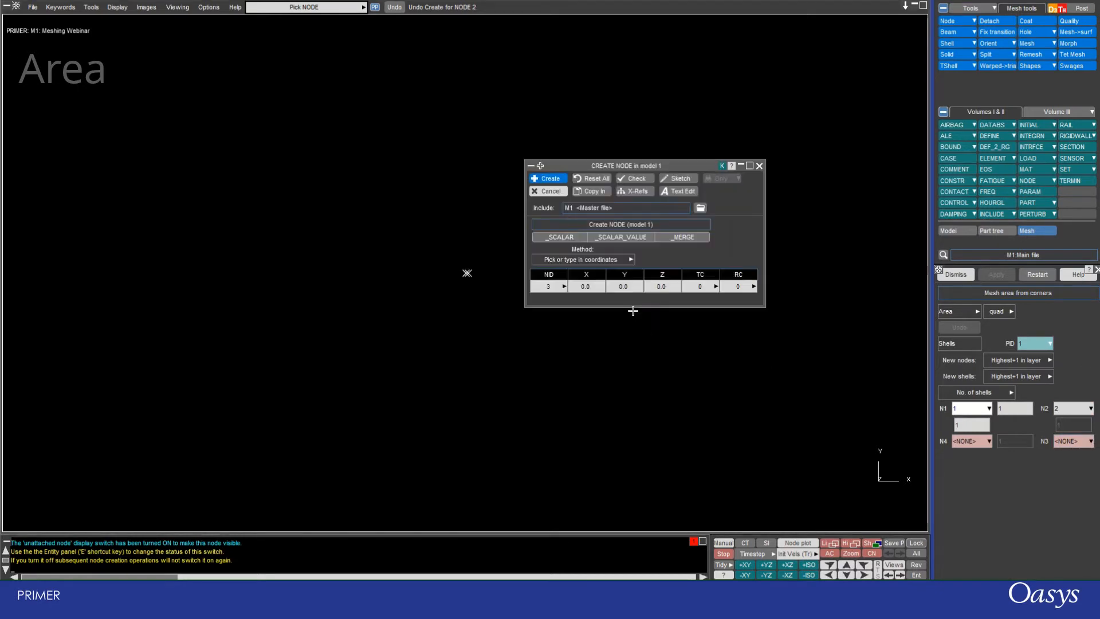
click(574, 288)
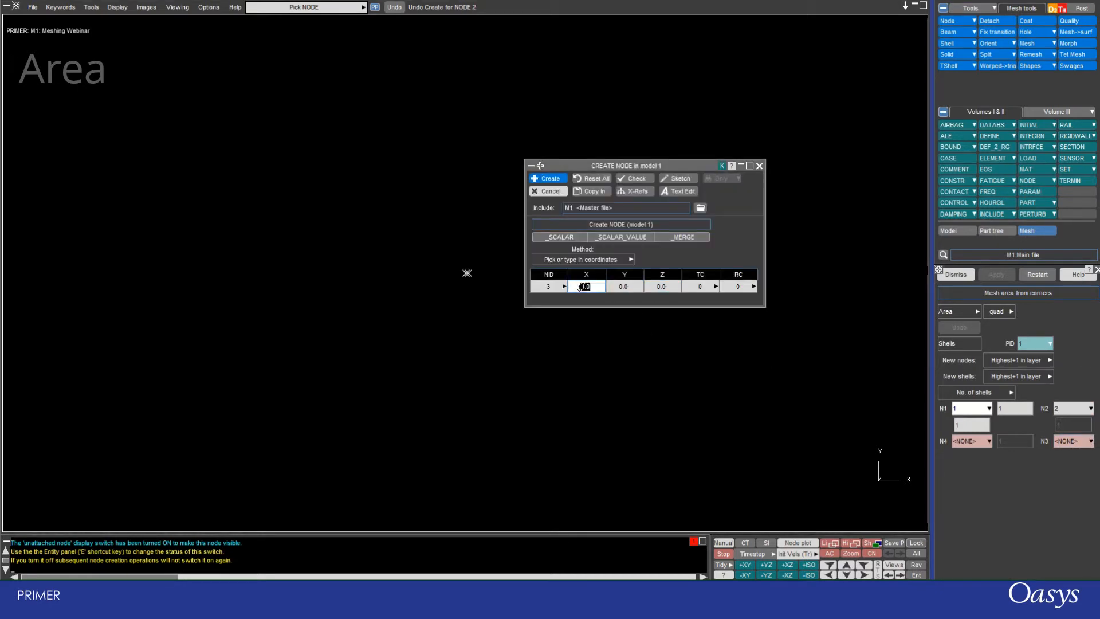
click(618, 288)
text(10)
key(Return)
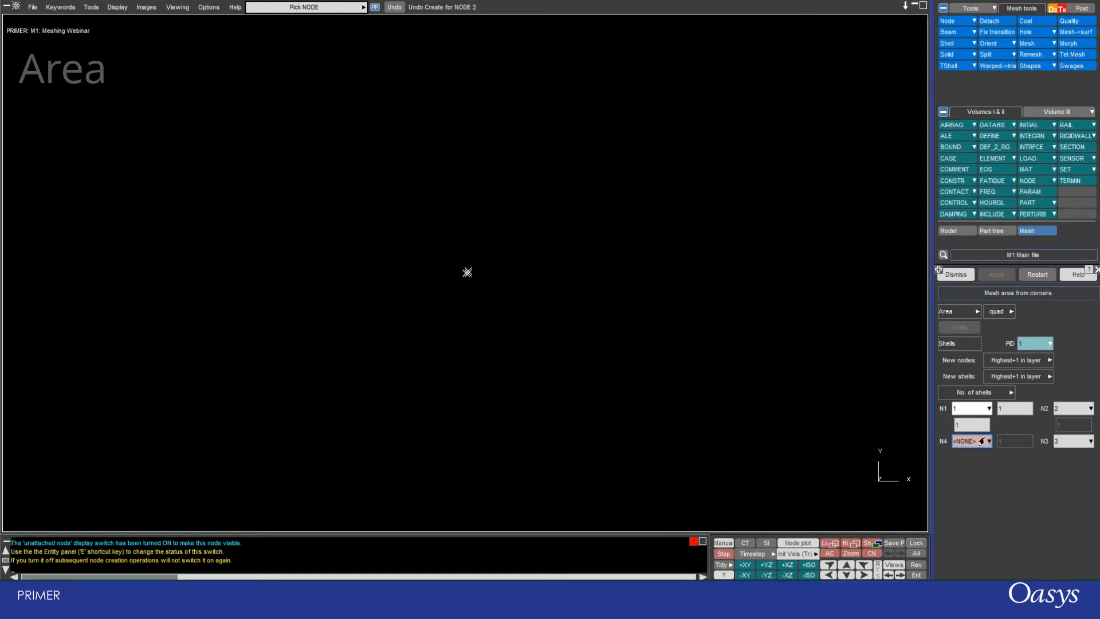
- Create a new node for corner N4 at X 0, Y 10, Z 0
click(988, 441)
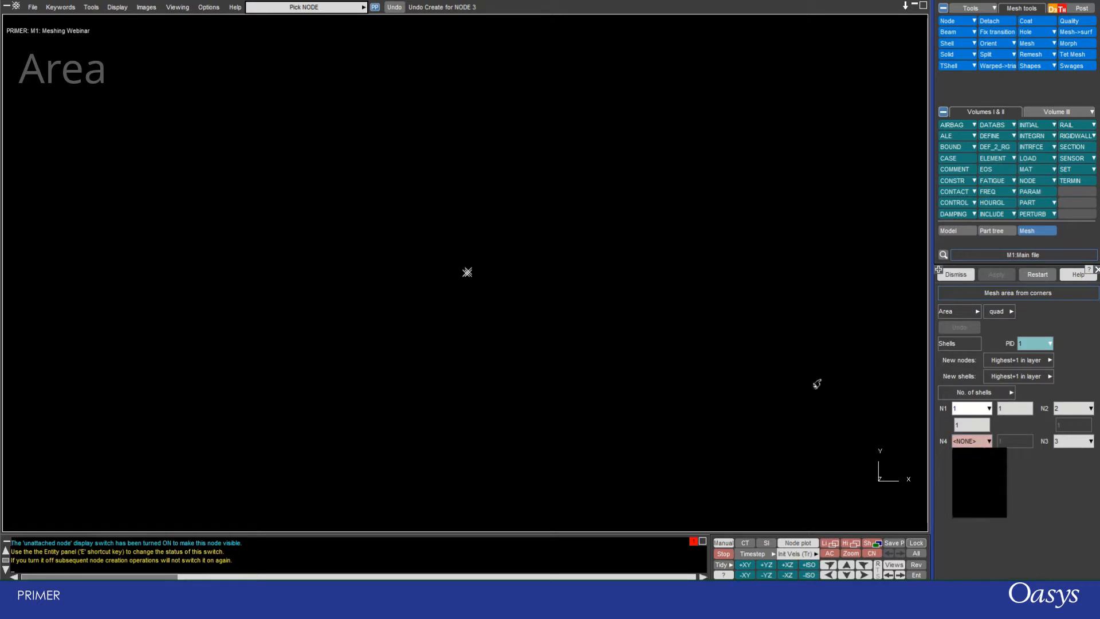
click(976, 488)
click(586, 304)
text(10)
key(Return)
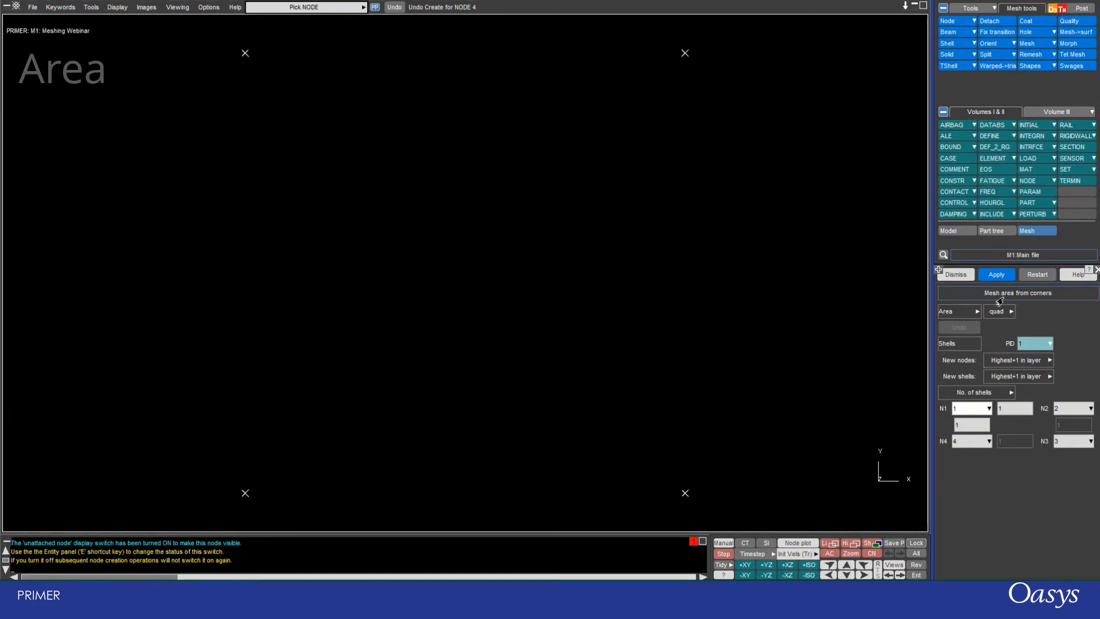
- Mesh the quadrilateral area with 10 shells along N1–N2 and 5 along N1–N4, and undo that mesh
click(1006, 408)
click(1009, 408)
text(10)
click(971, 425)
key(Return)
click(992, 274)
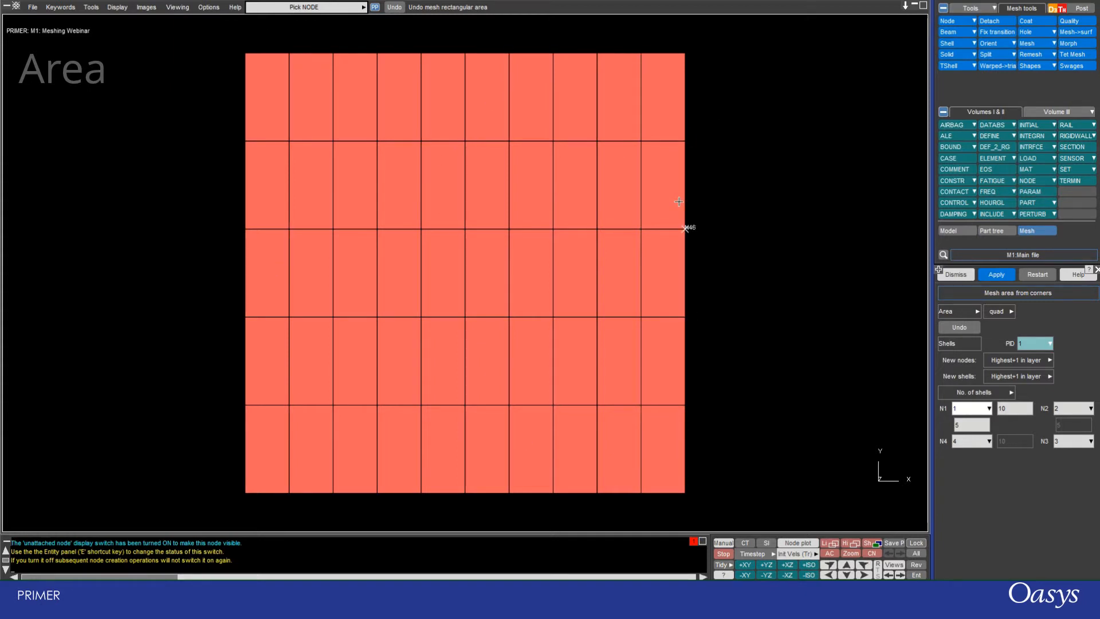
scroll(258, 229, down, 3)
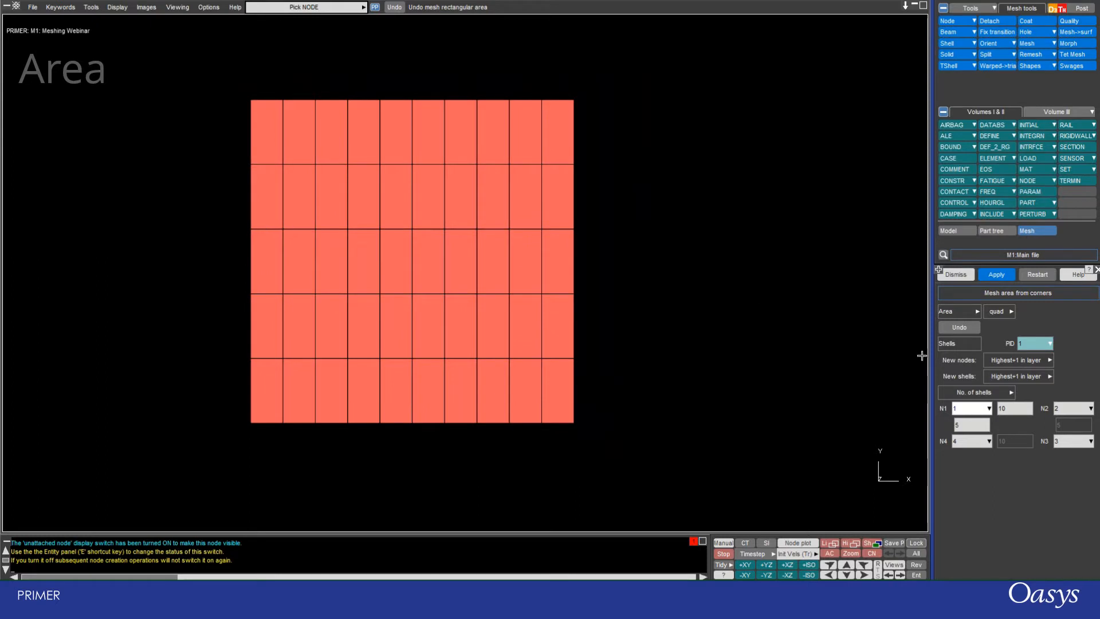
click(960, 328)
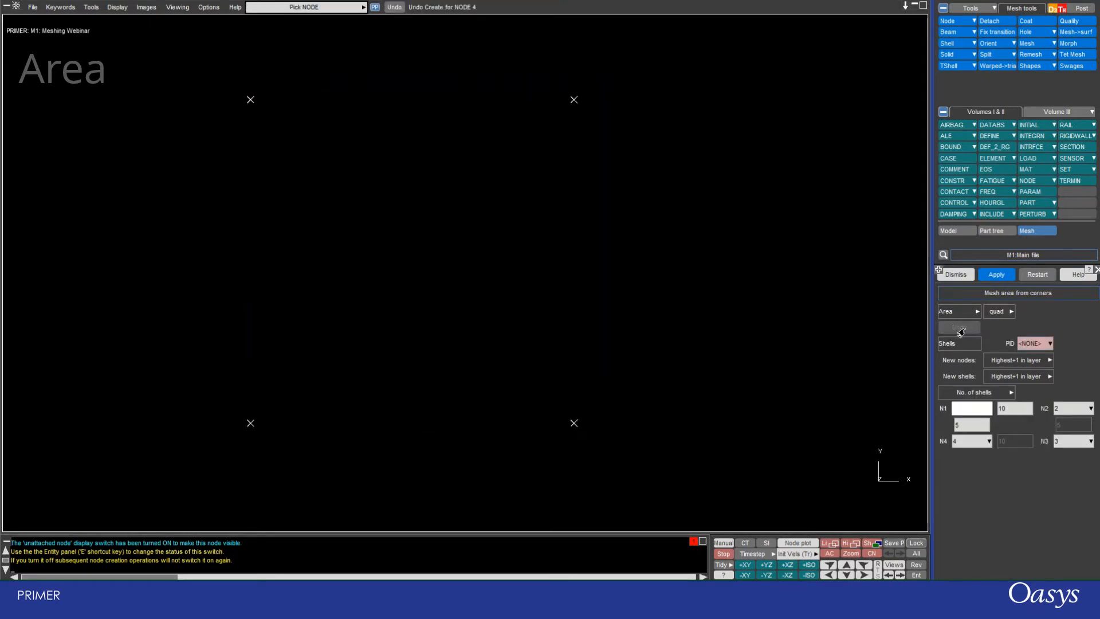
- Mesh a triangular area on N1, N2 and N3 with part ID 1 and 10 shells per side, and undo that mesh
click(1002, 312)
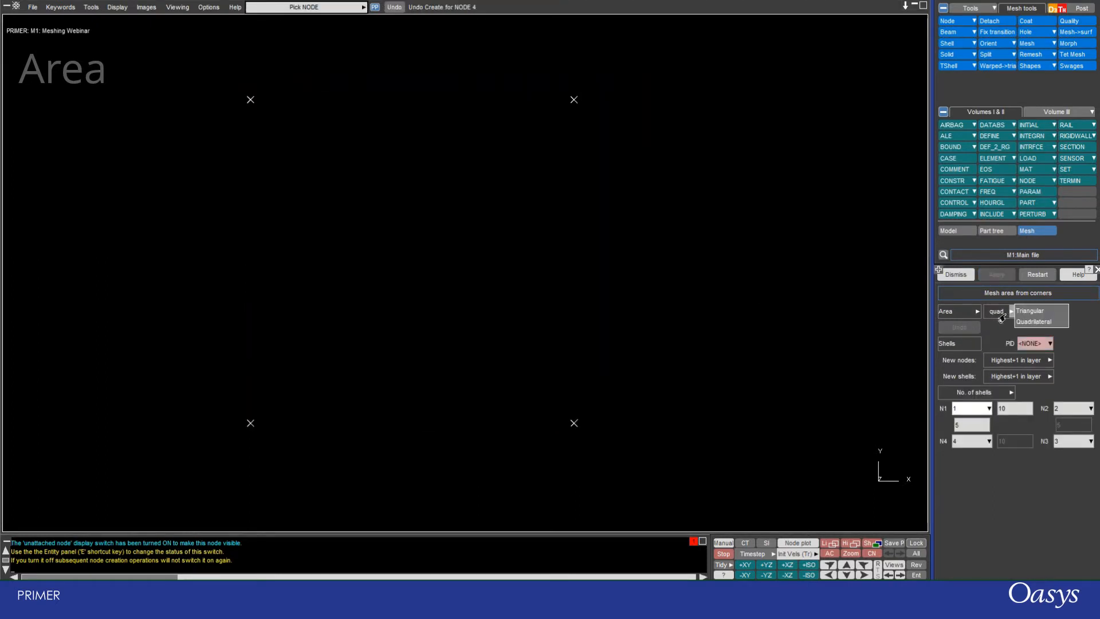
click(1032, 321)
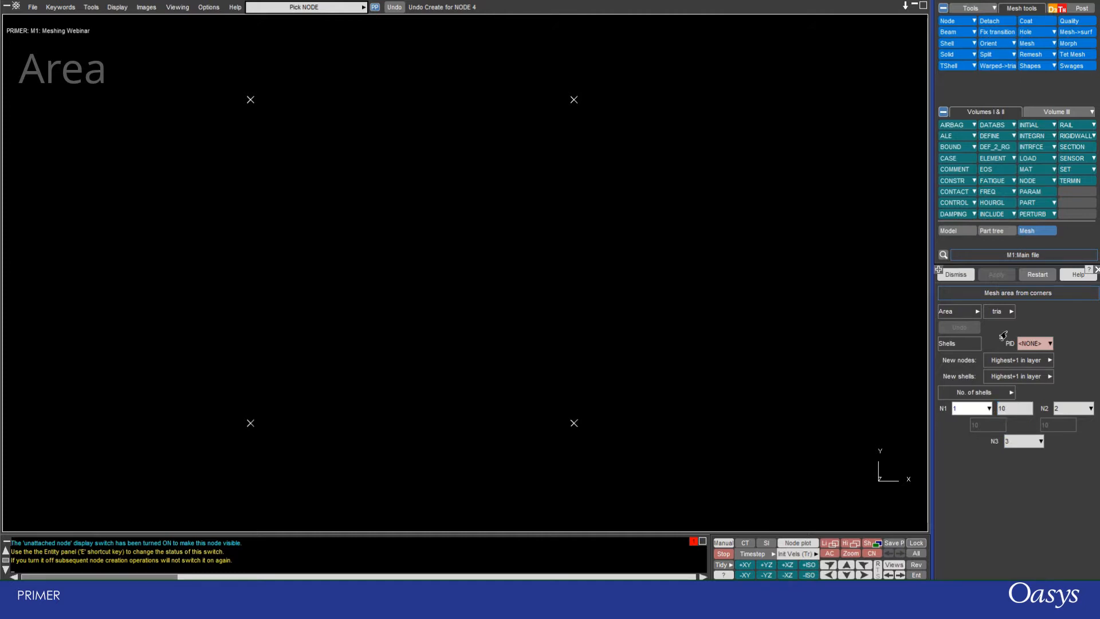
click(1035, 348)
text(1)
key(Return)
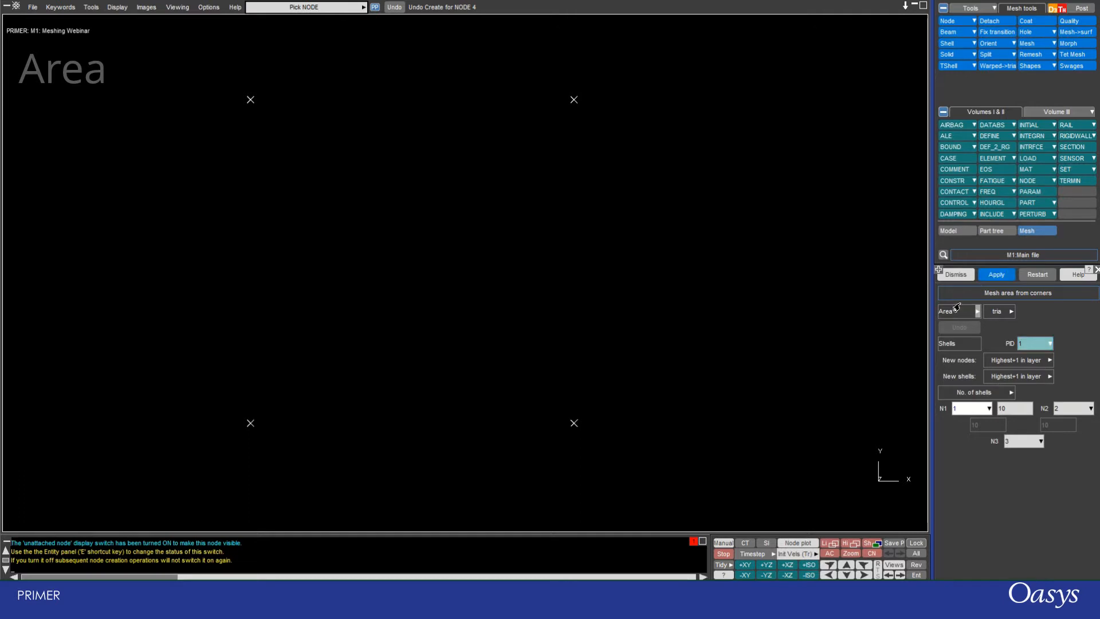
click(996, 275)
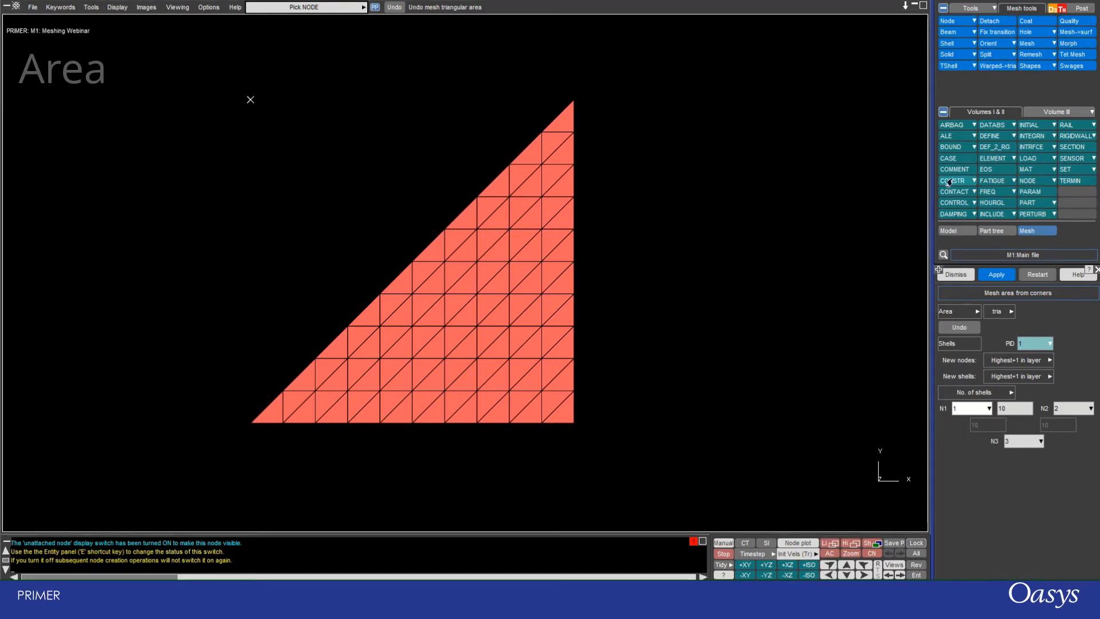
click(951, 328)
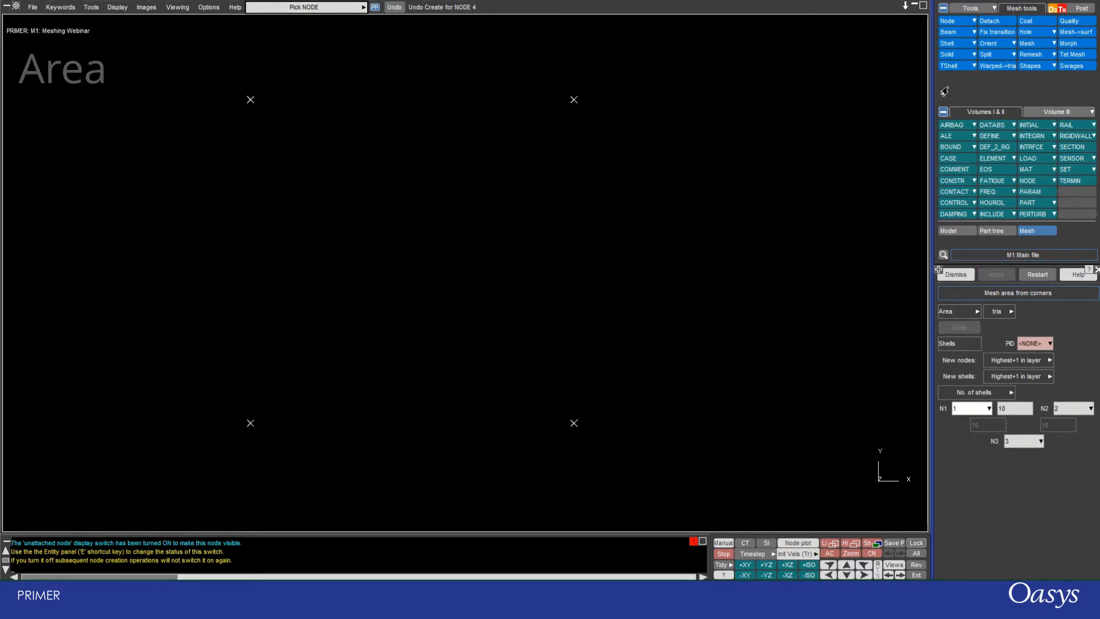
- Set up a Block/Box shape mesh made of solids, with part ID 2
click(976, 312)
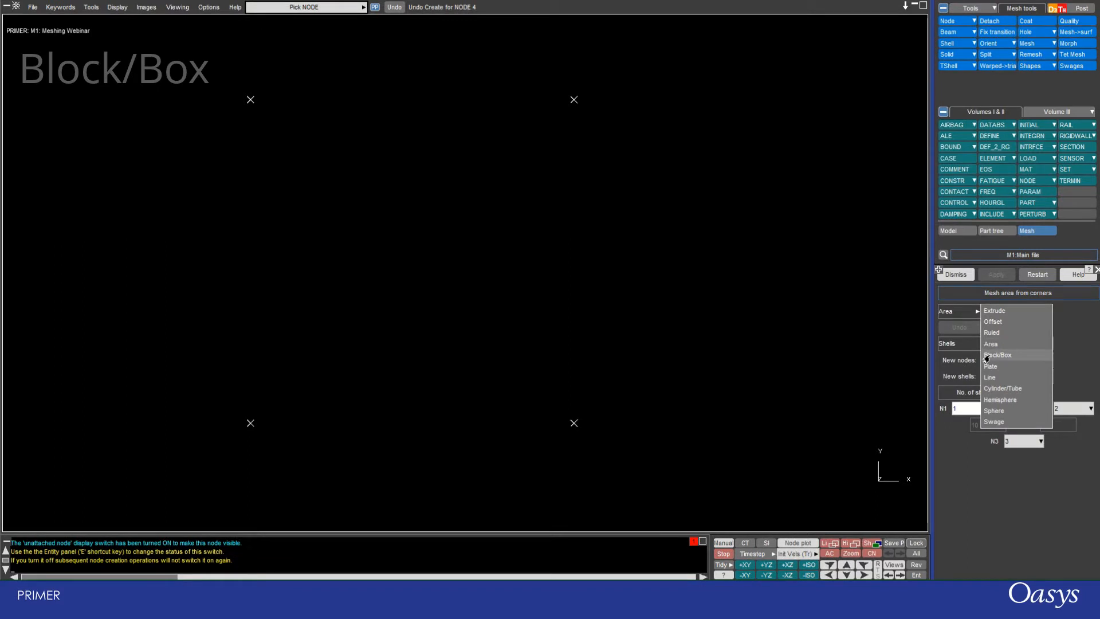
click(1048, 67)
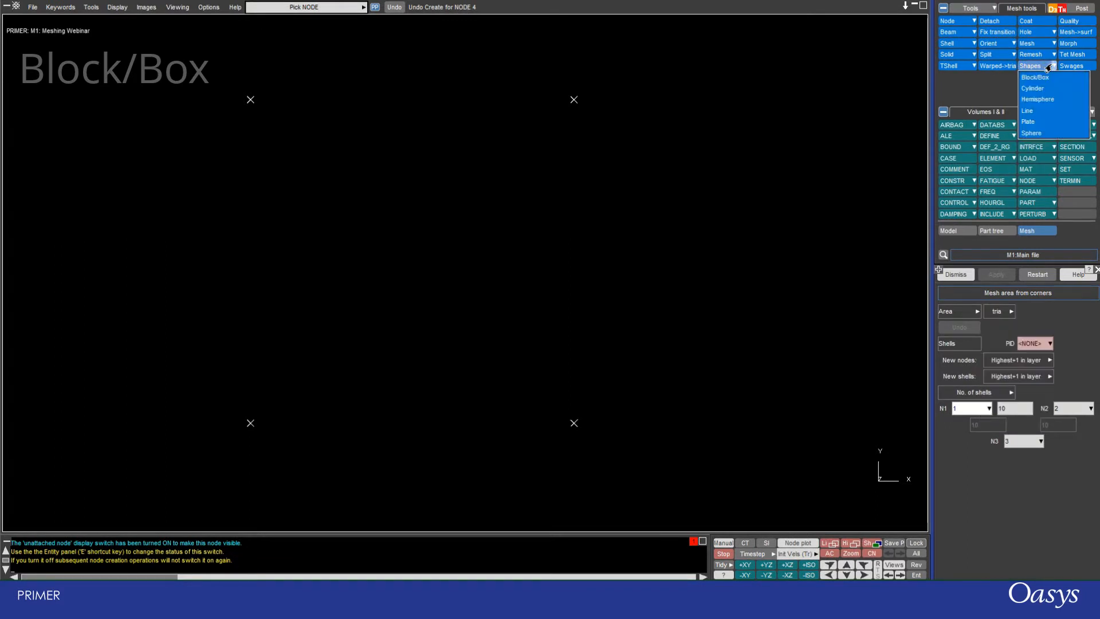
click(1036, 78)
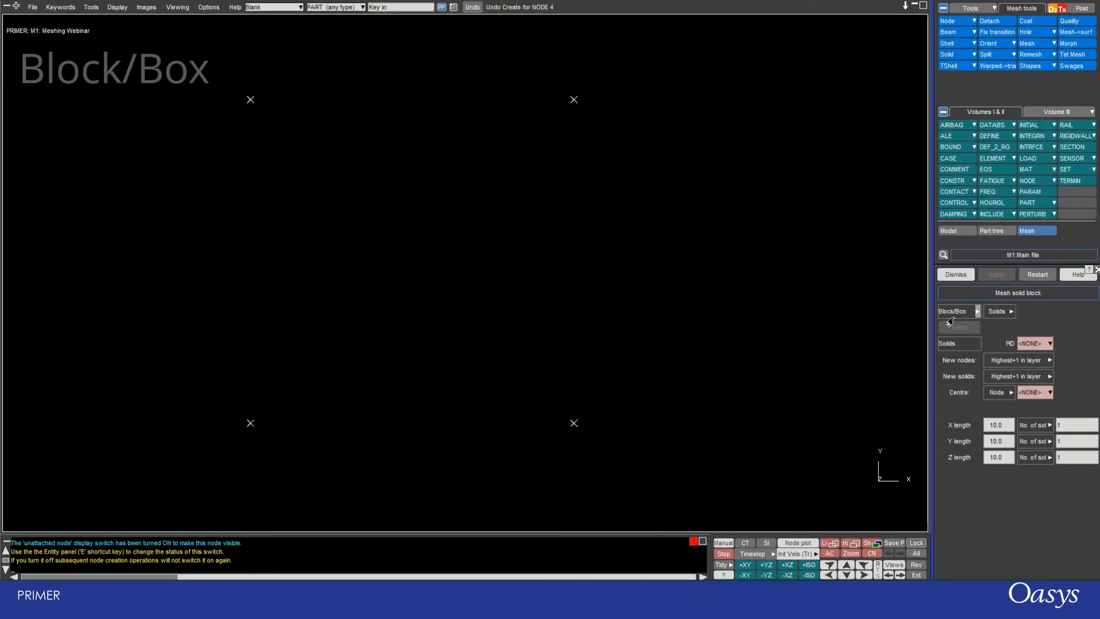
click(1008, 315)
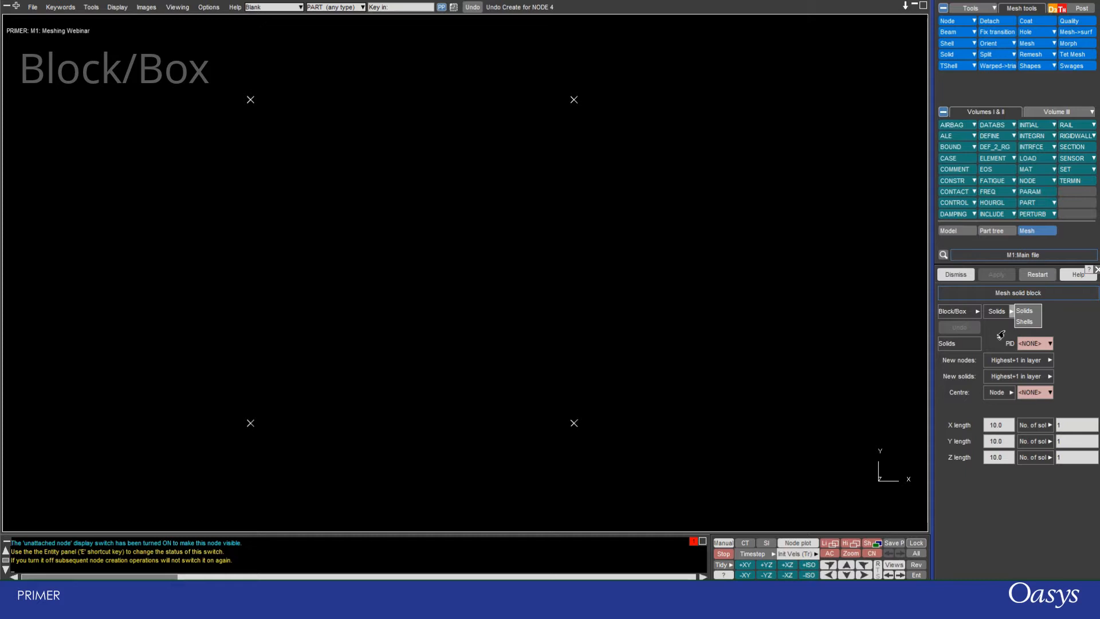
click(1026, 310)
click(1034, 346)
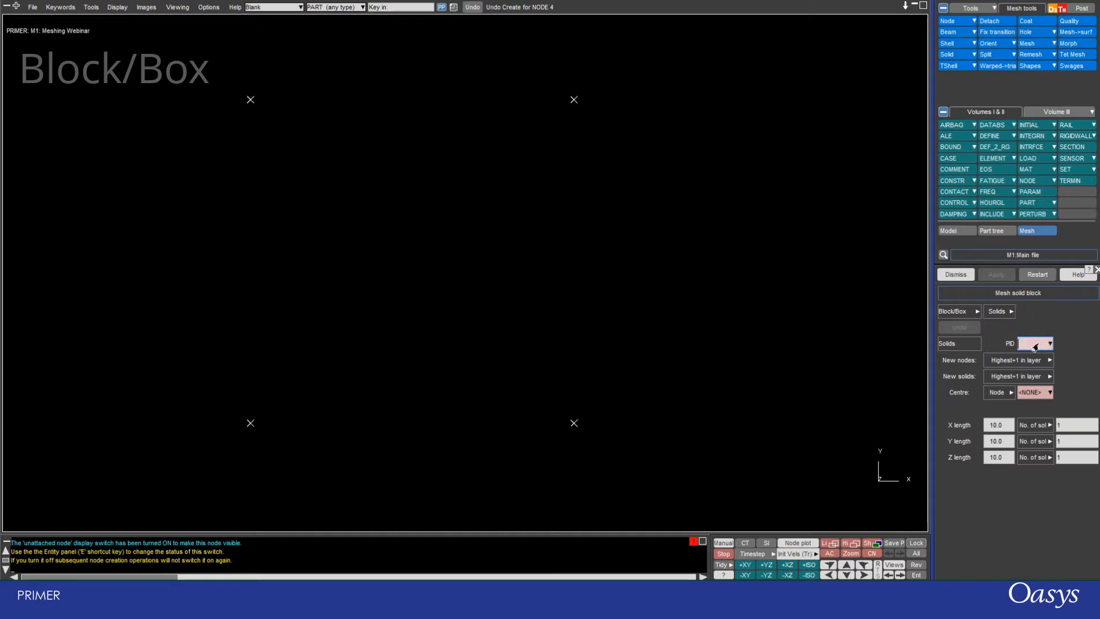
text(2)
key(Return)
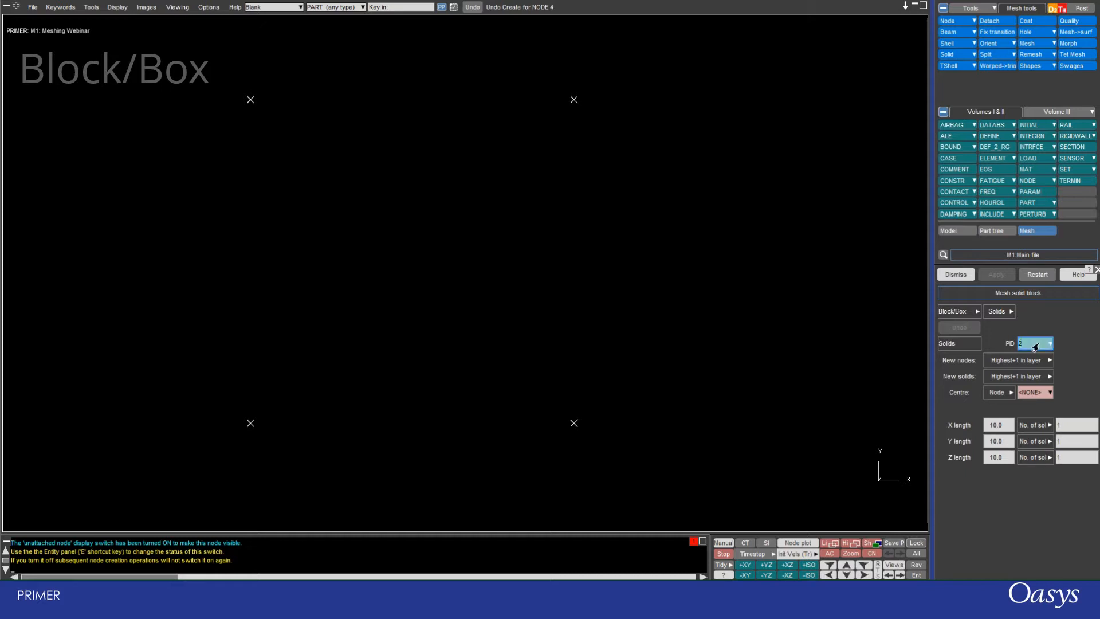
- Centre the block on the existing node 1 at the origin
click(1008, 394)
click(1044, 393)
click(1034, 418)
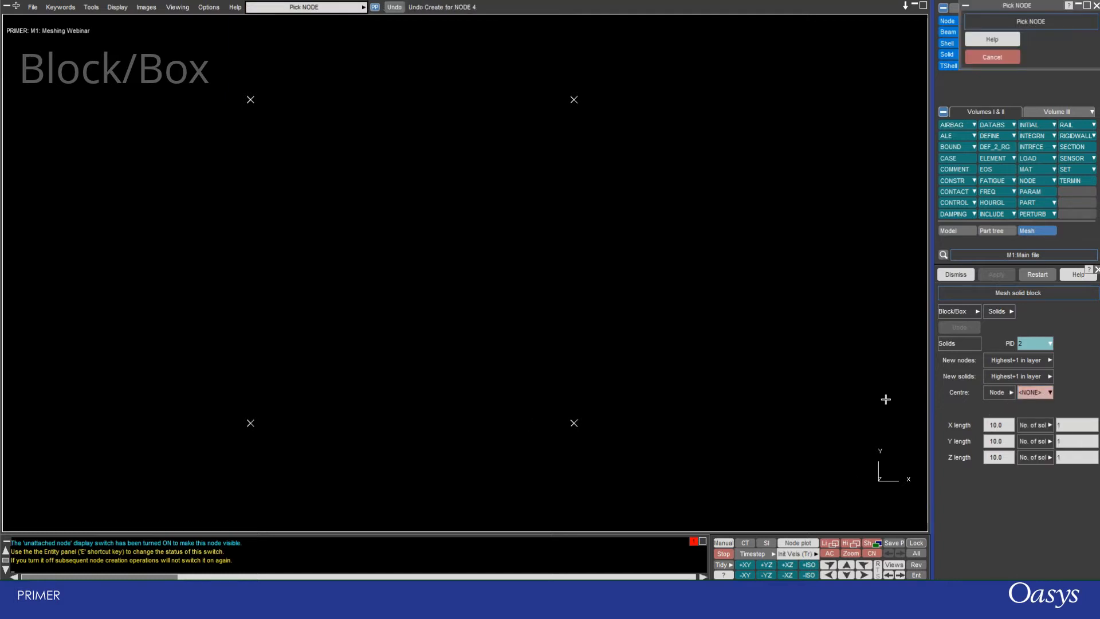
click(251, 423)
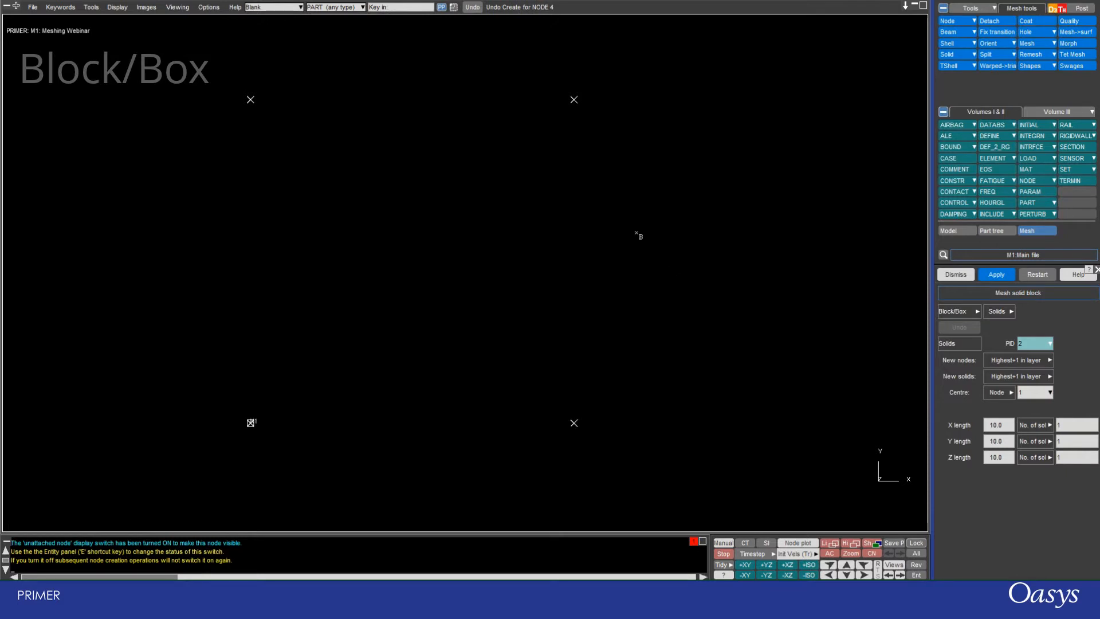
click(986, 425)
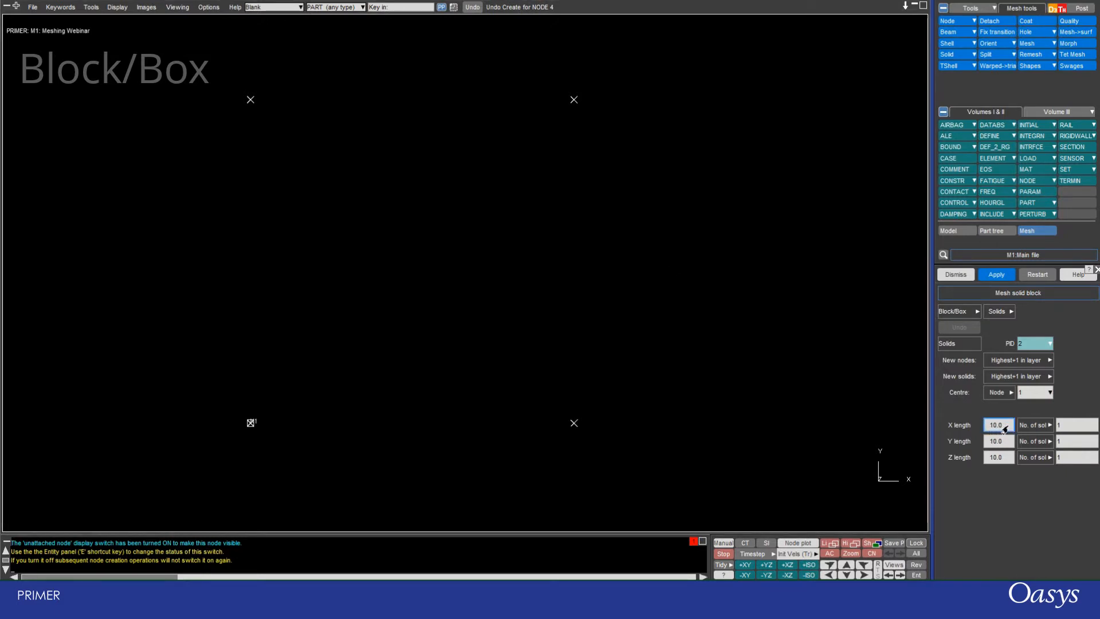
click(1067, 426)
click(1049, 425)
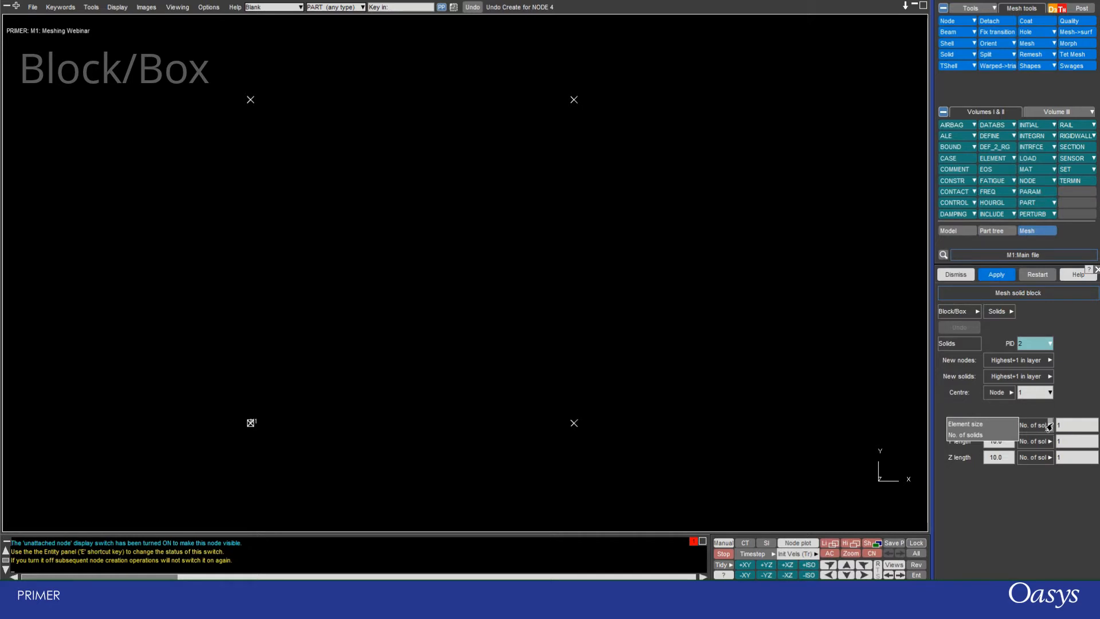
click(1067, 427)
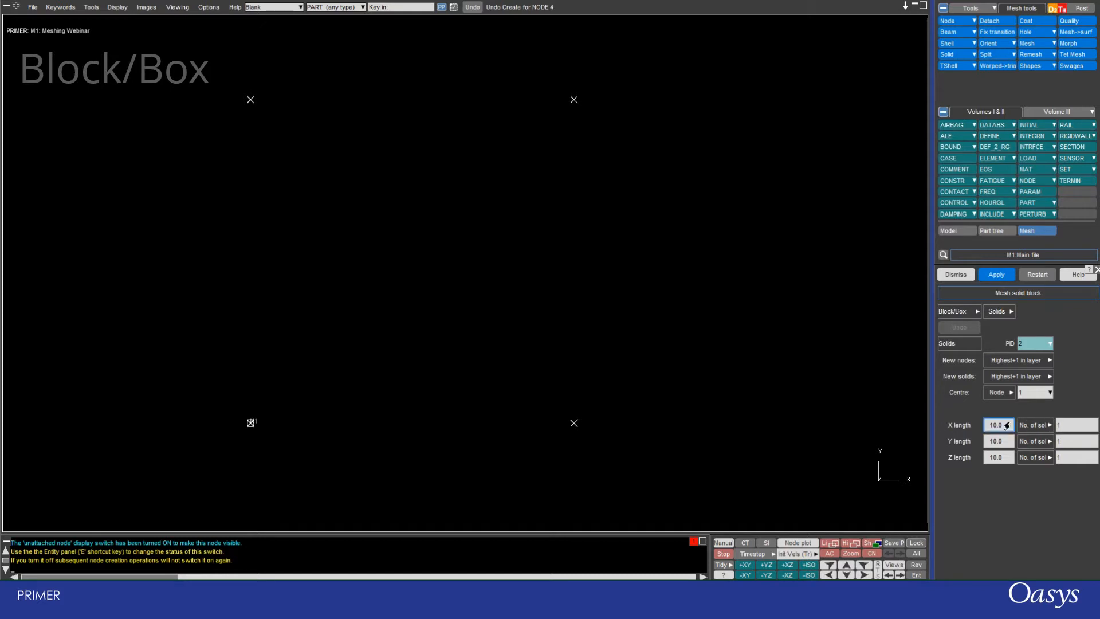
- Set the number of solids to 10 along X, 5 along Y and 8 along Z, keeping all lengths at 10.0
click(1062, 426)
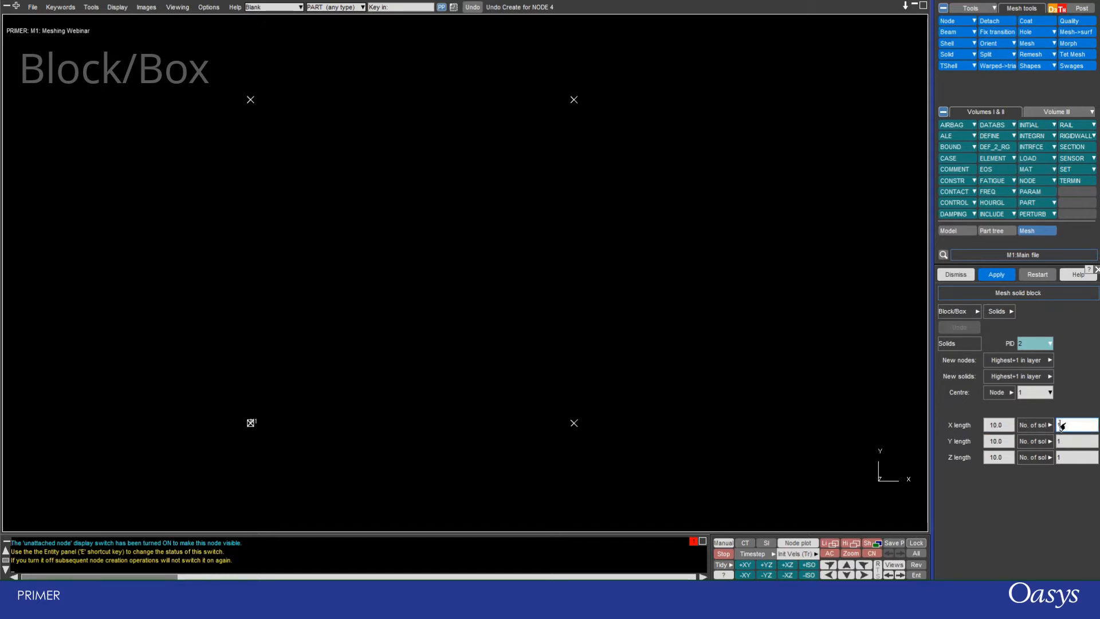
text(0)
click(1074, 450)
click(1062, 442)
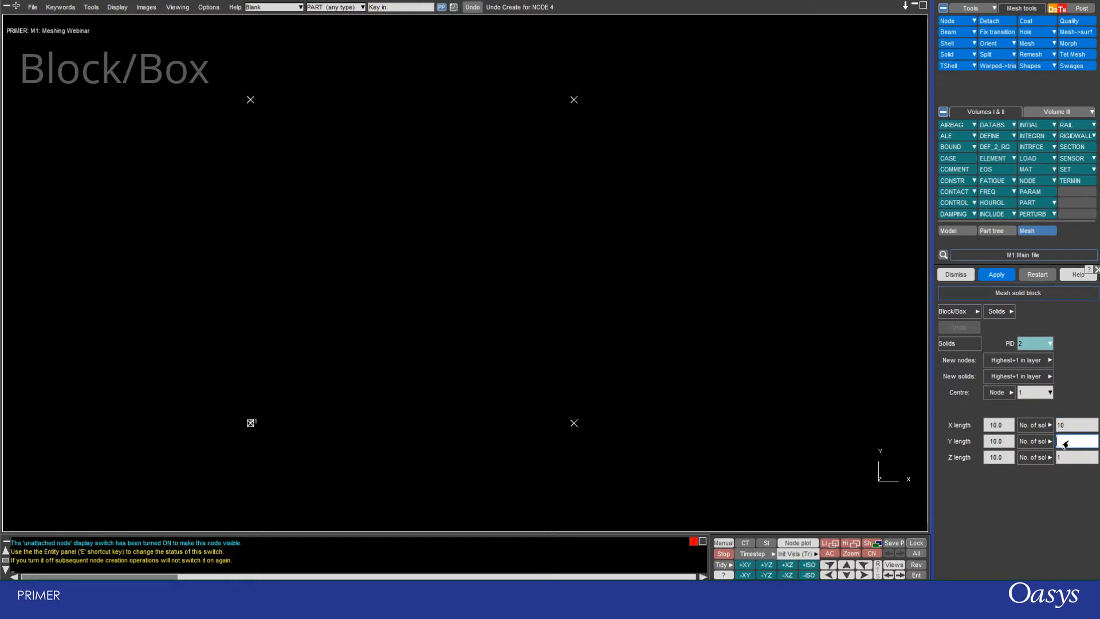
text(5)
click(1063, 457)
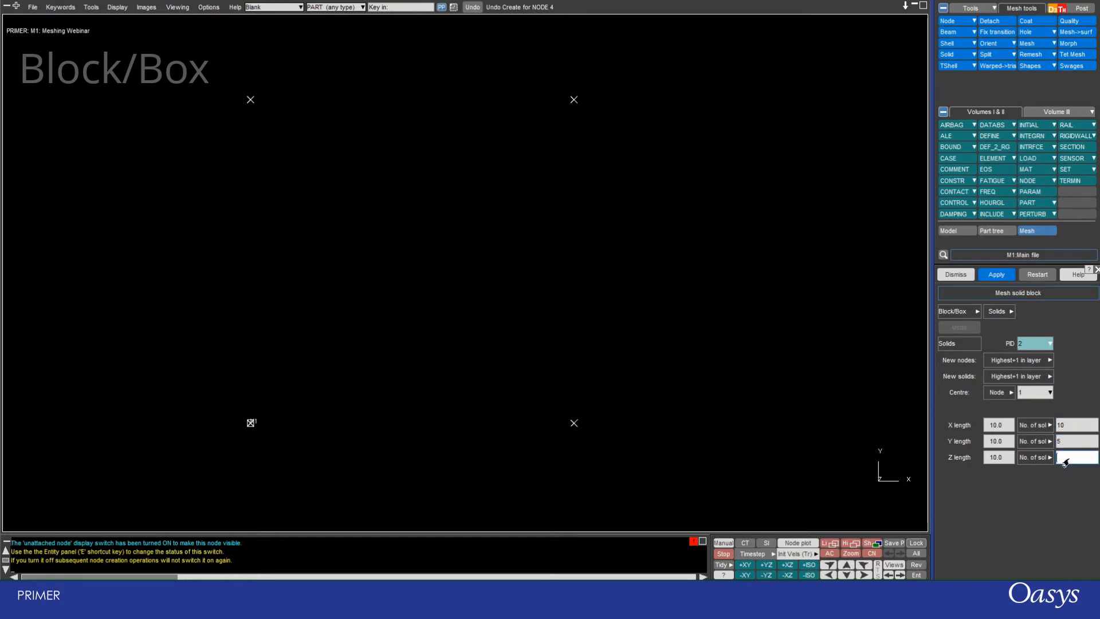
text(8)
key(Return)
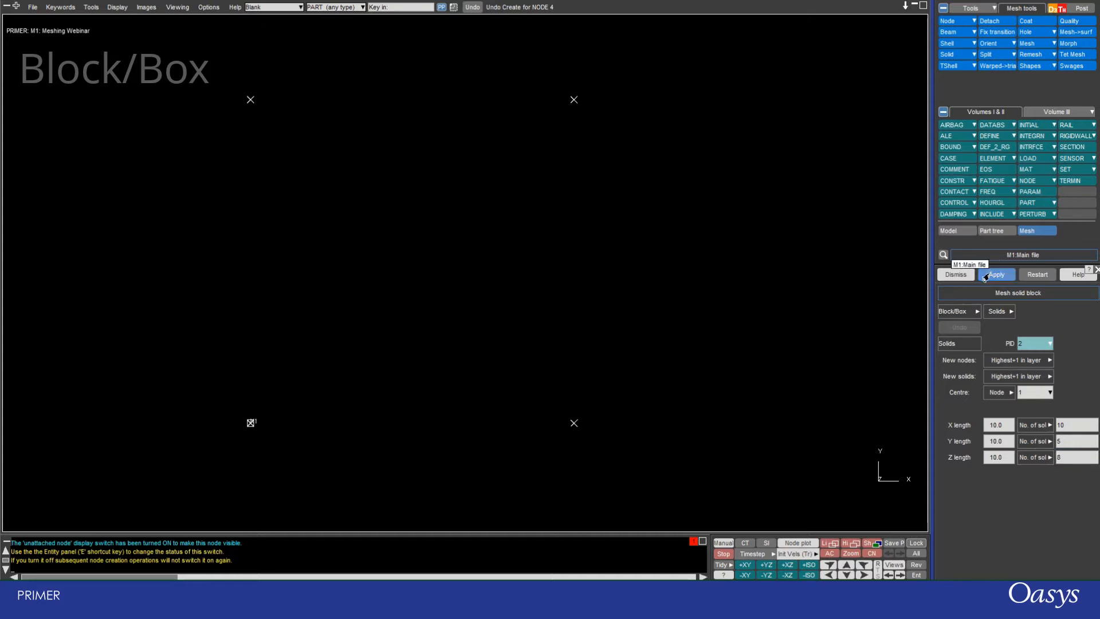
- Create the solid block mesh and inspect it from an angled view
click(987, 276)
scroll(393, 287, down, 3)
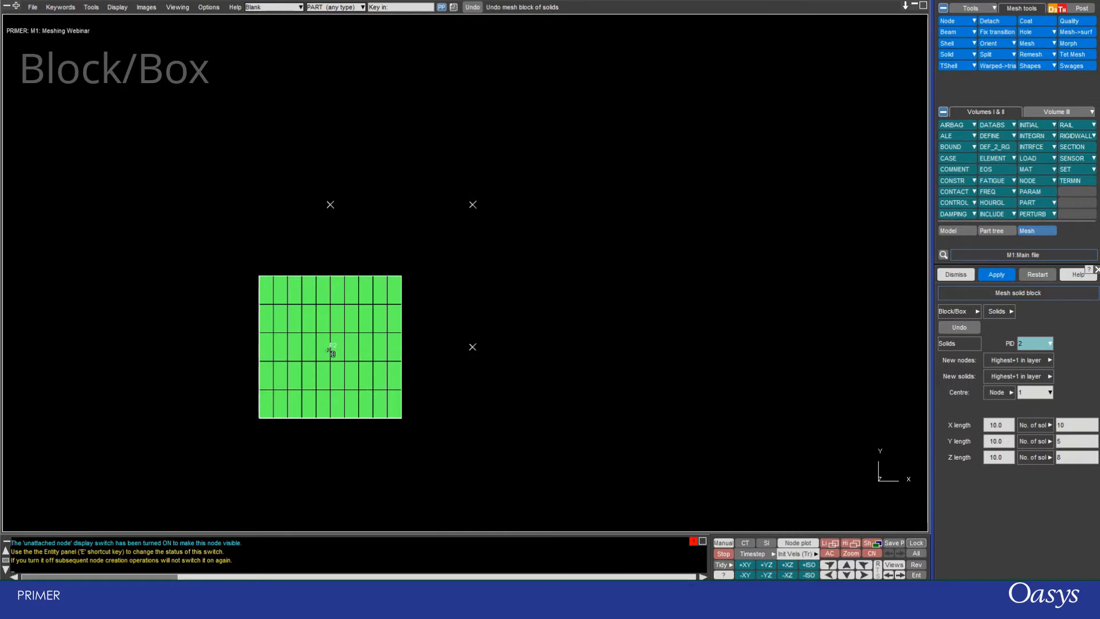
shift+drag(355, 304, 208, 348)
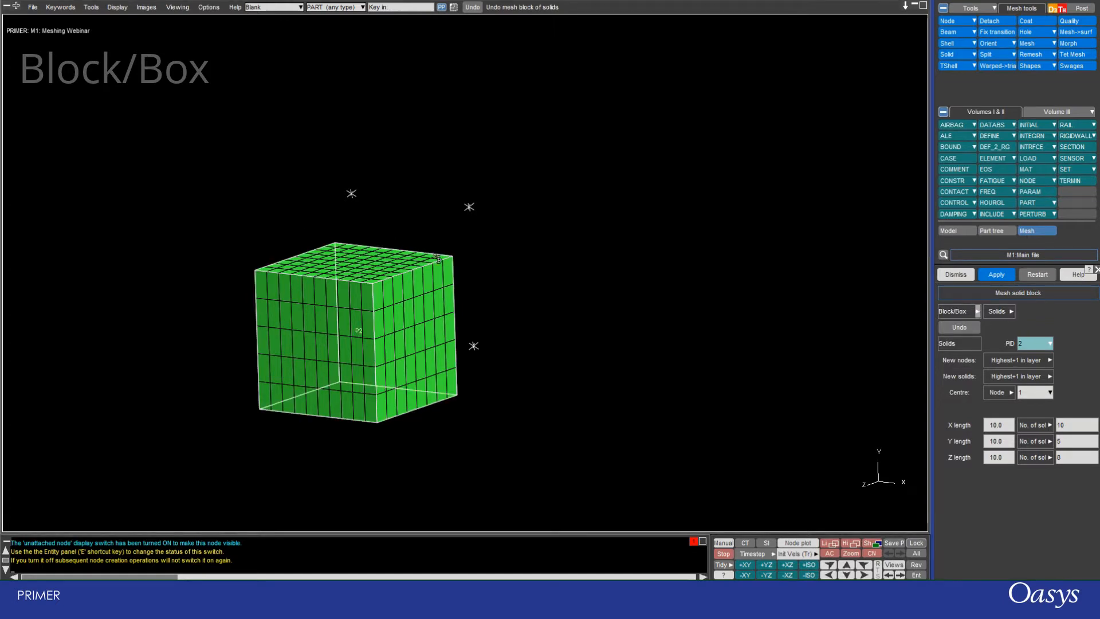
scroll(366, 147, up, 3)
- Switch the Block/Box mesh from solids to shells with part ID 3
click(990, 422)
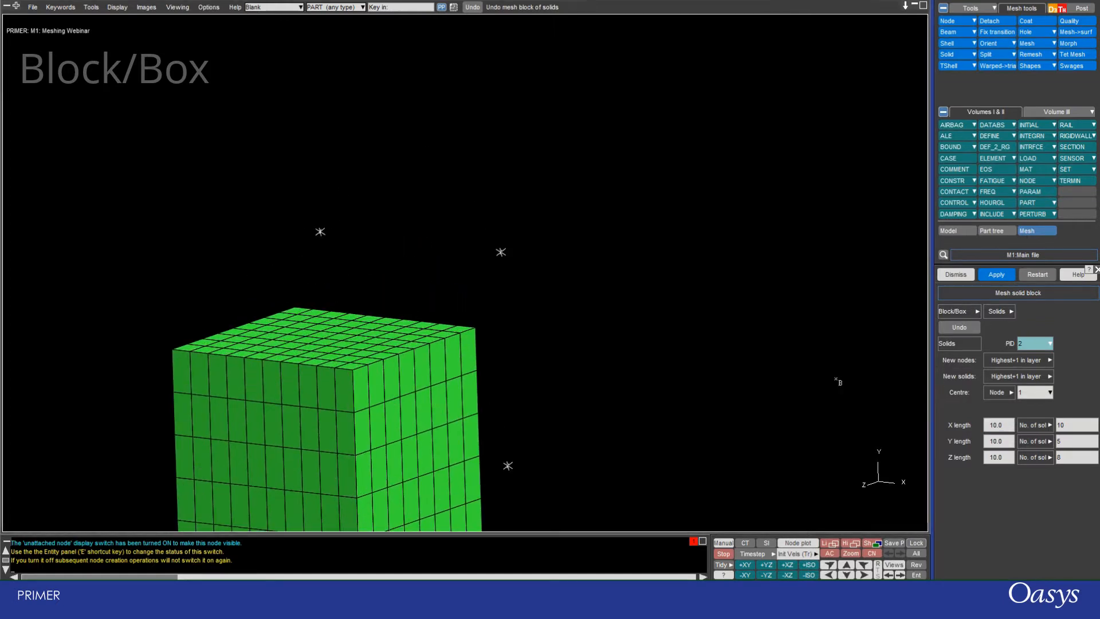
click(1023, 344)
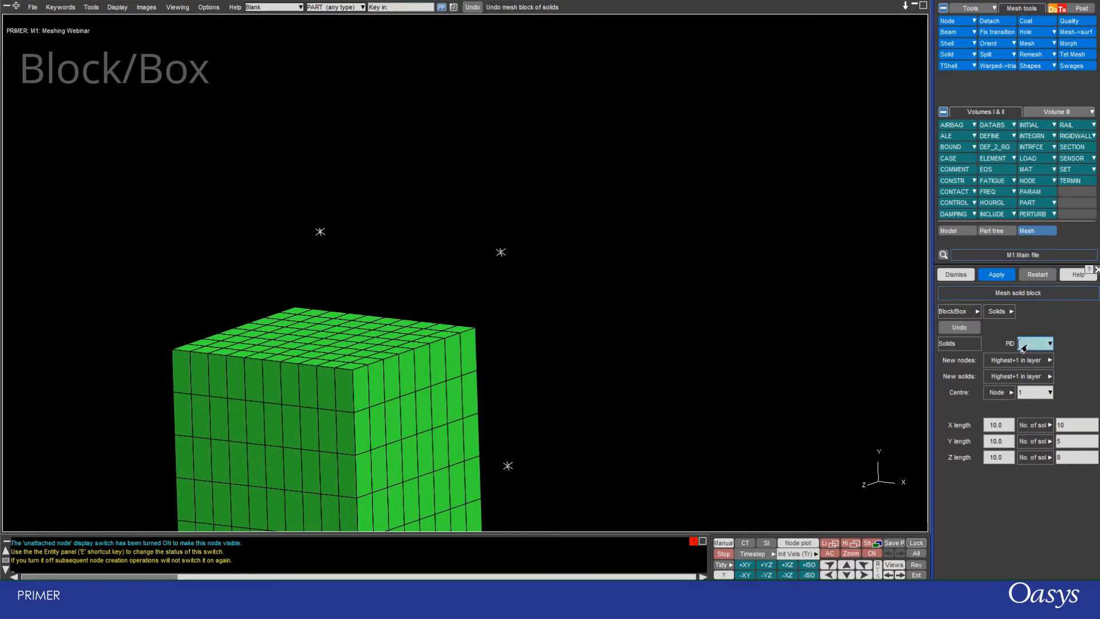
click(1000, 312)
click(1021, 325)
- Set the shell box lengths to 1.0 in X, 1.0 in Y and 2.0 in Z
click(986, 425)
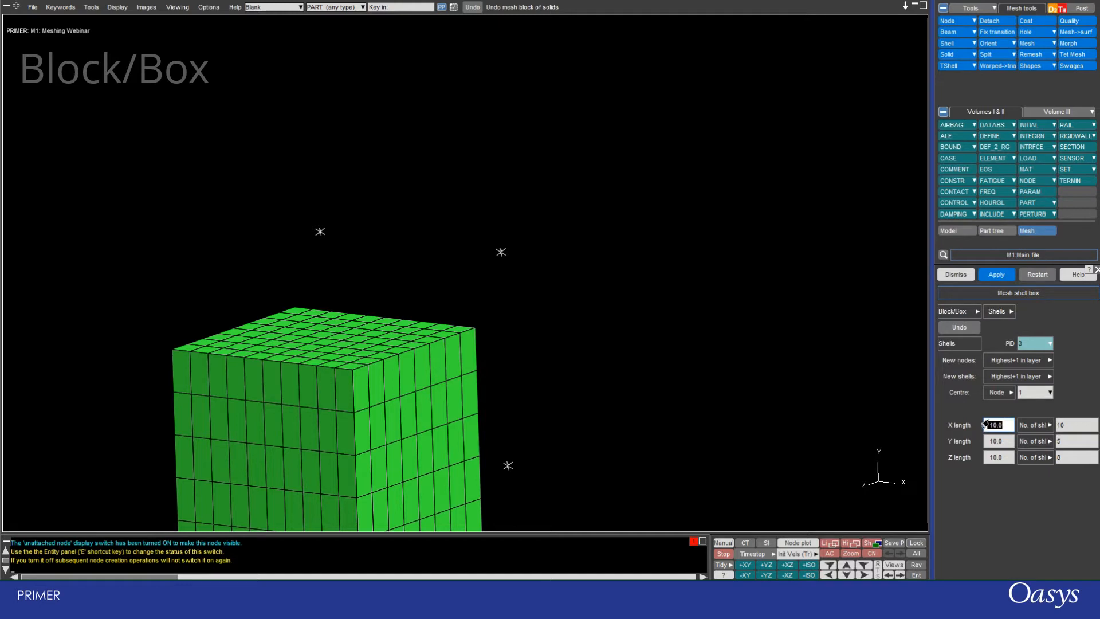
text(1)
click(985, 441)
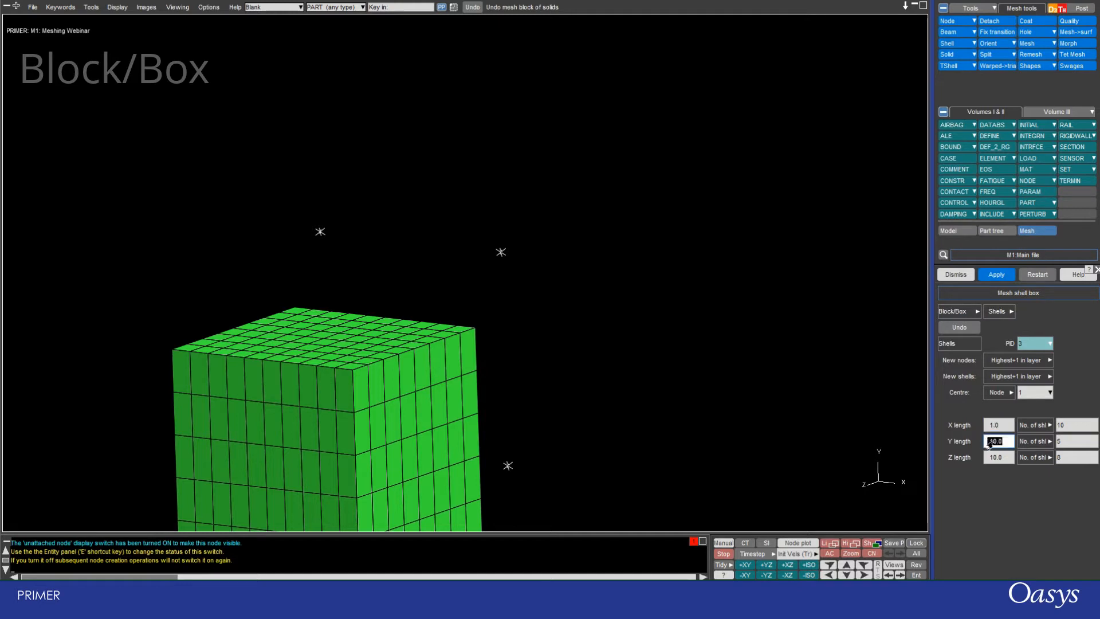
text(1)
click(991, 458)
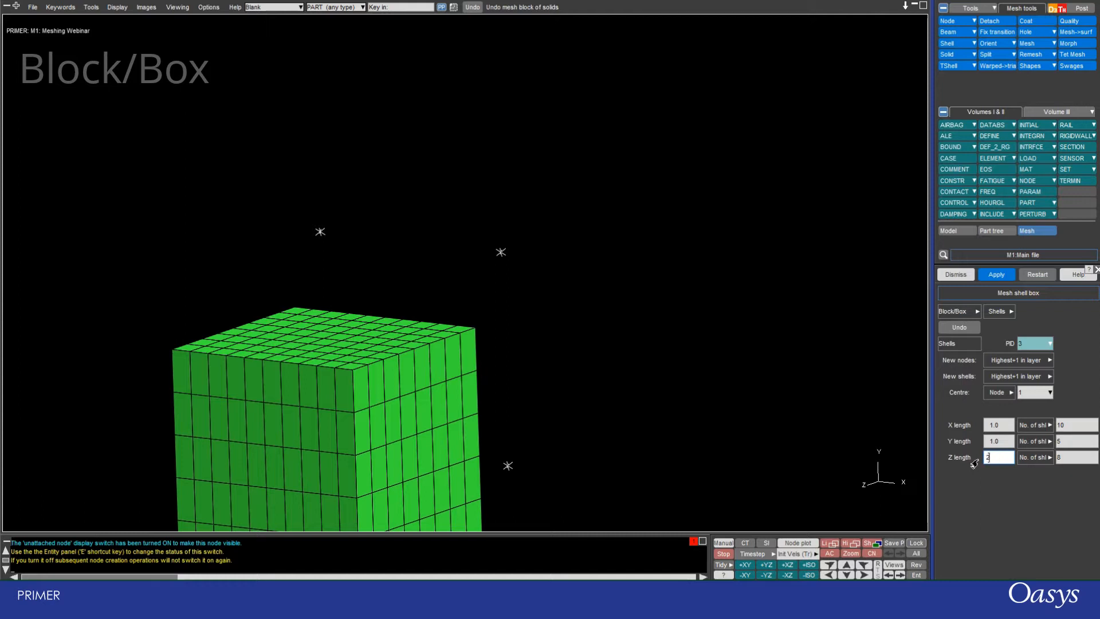
key(Return)
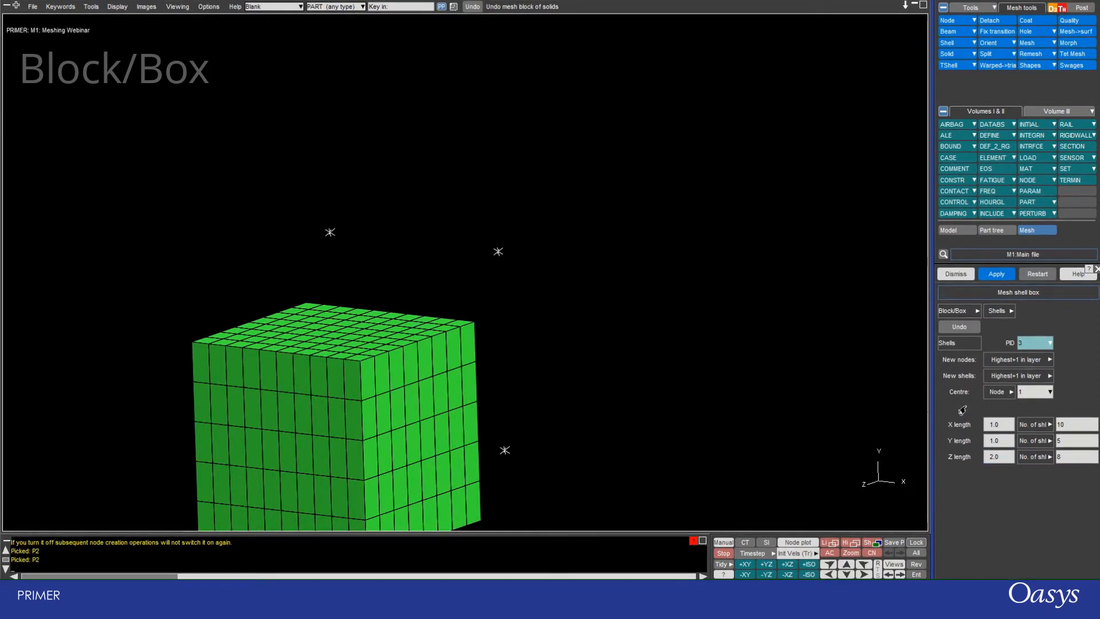
- Centre the shell box on existing node 3, create its mesh, and inspect the resulting box
click(1043, 400)
click(1034, 423)
click(498, 252)
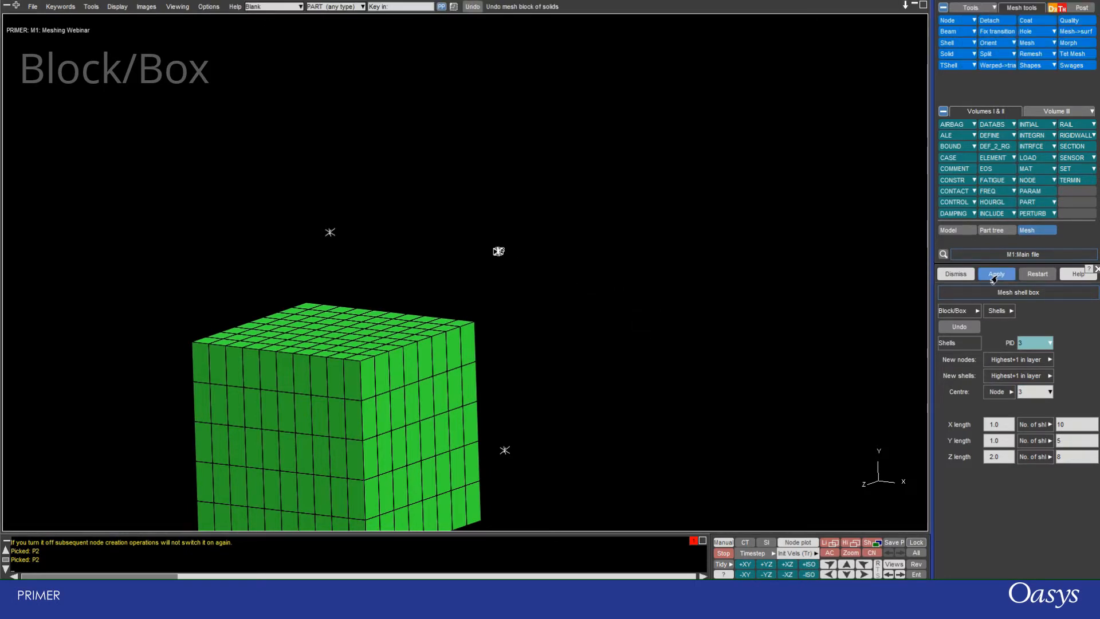
click(996, 275)
scroll(427, 186, up, 9)
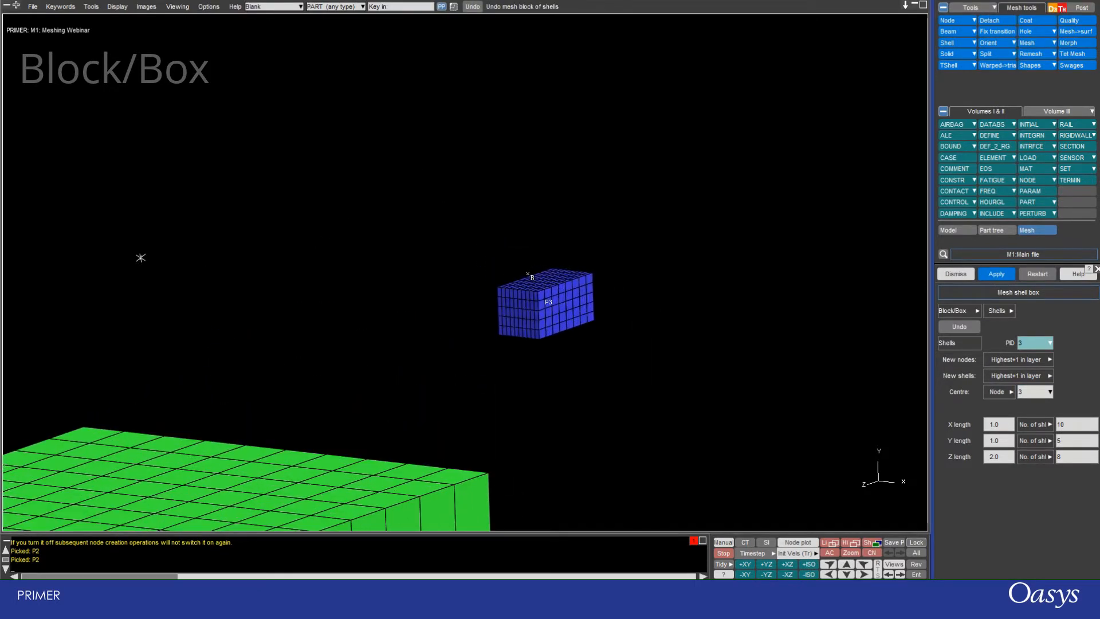
shift+drag(556, 252, 535, 197)
scroll(504, 278, down, 2)
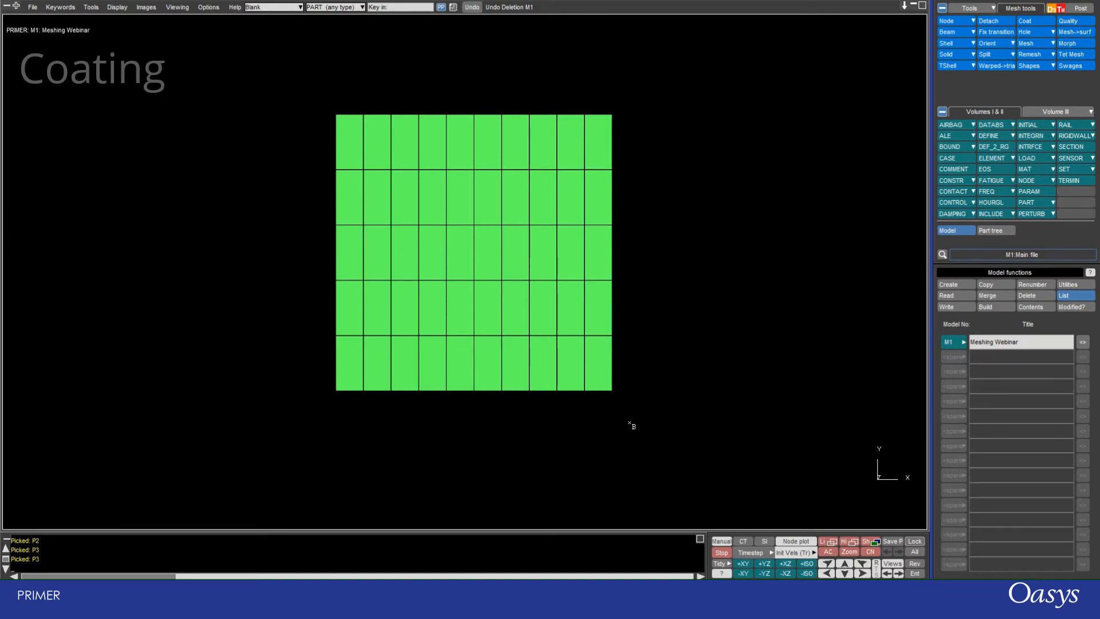
- Set up the Coat tool to make shells on external faces of the solid block, in part 3
drag(629, 239, 428, 338)
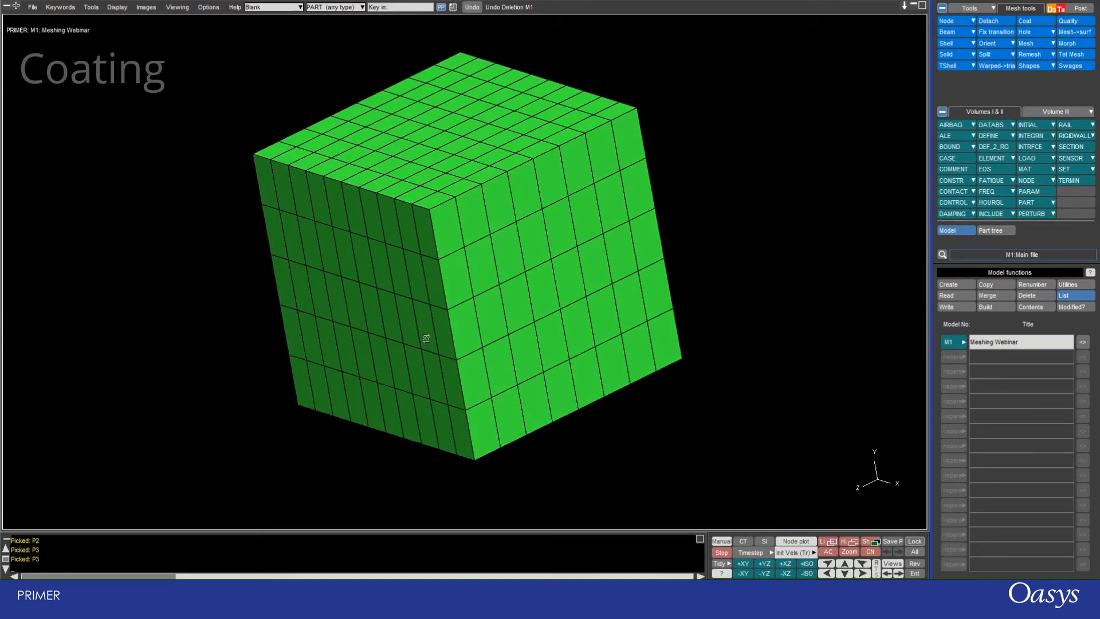
scroll(450, 325, down, 6)
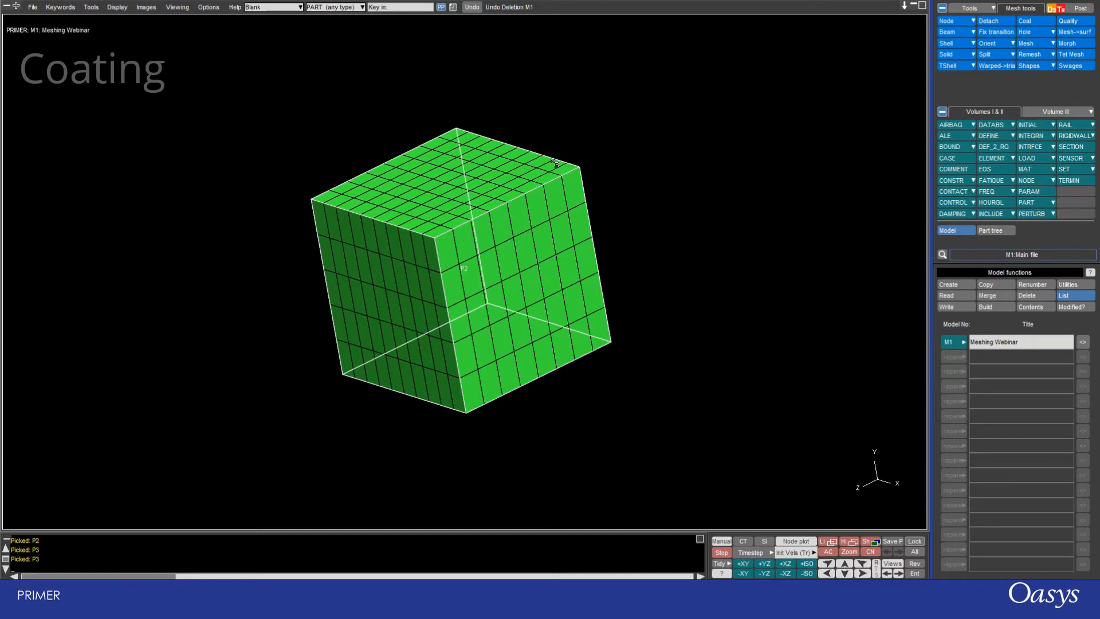
click(1029, 22)
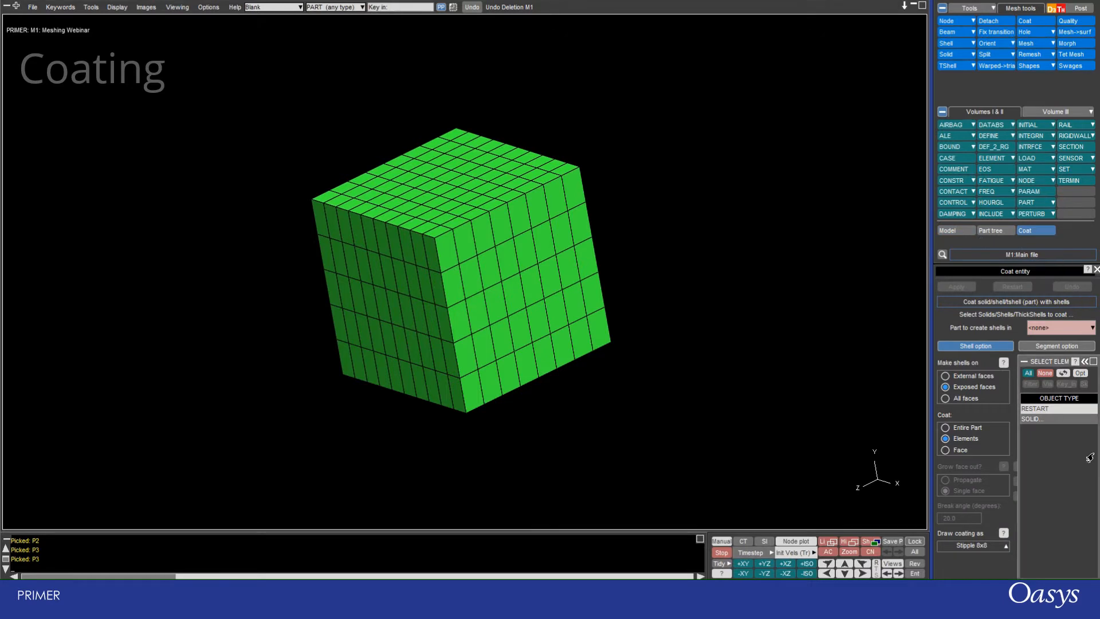
click(945, 376)
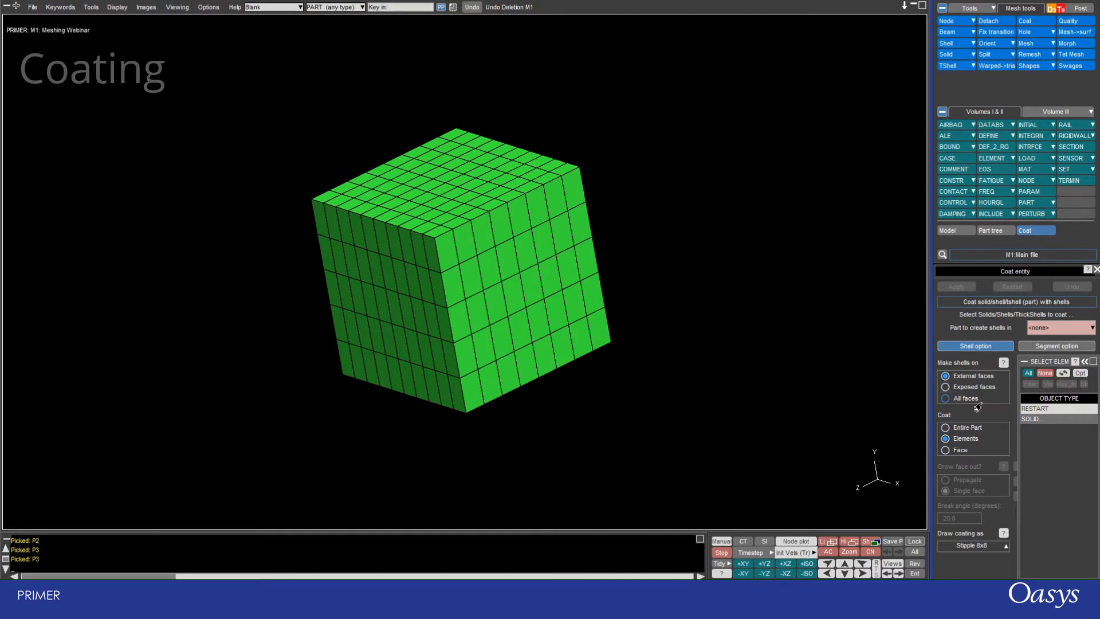
click(1051, 330)
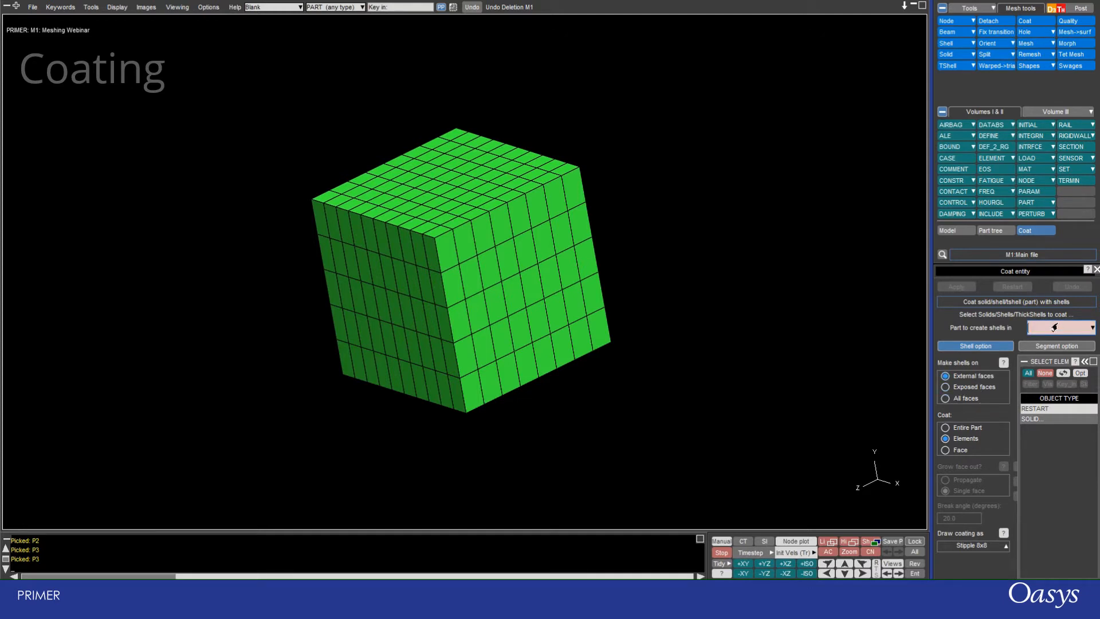
text(3)
key(Return)
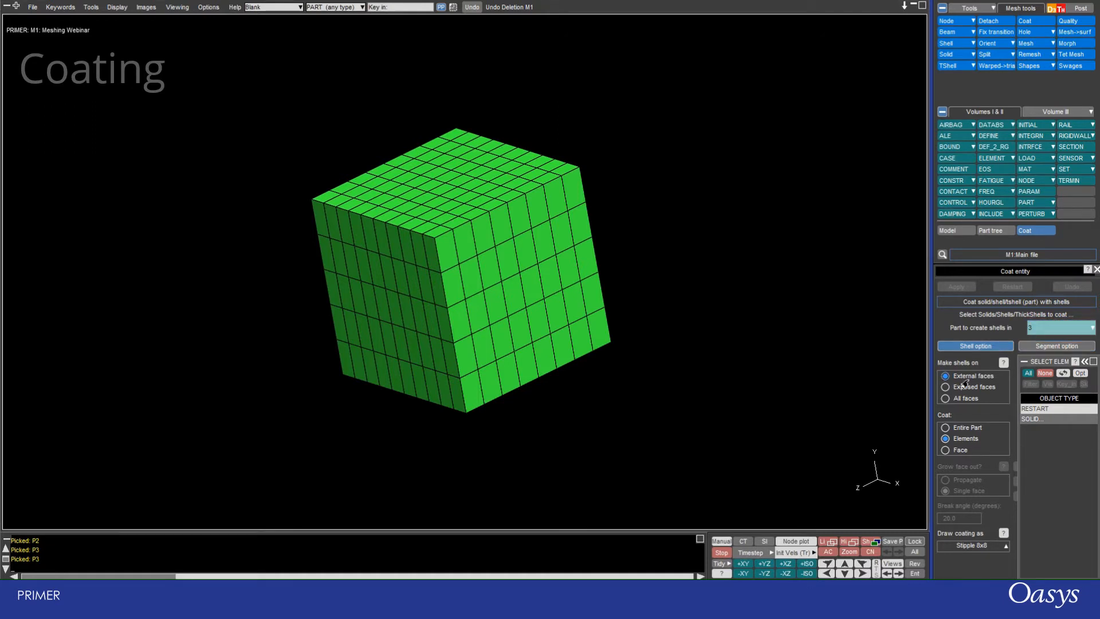
- Coat the entire solid block part with shells and finish the part selection
click(946, 427)
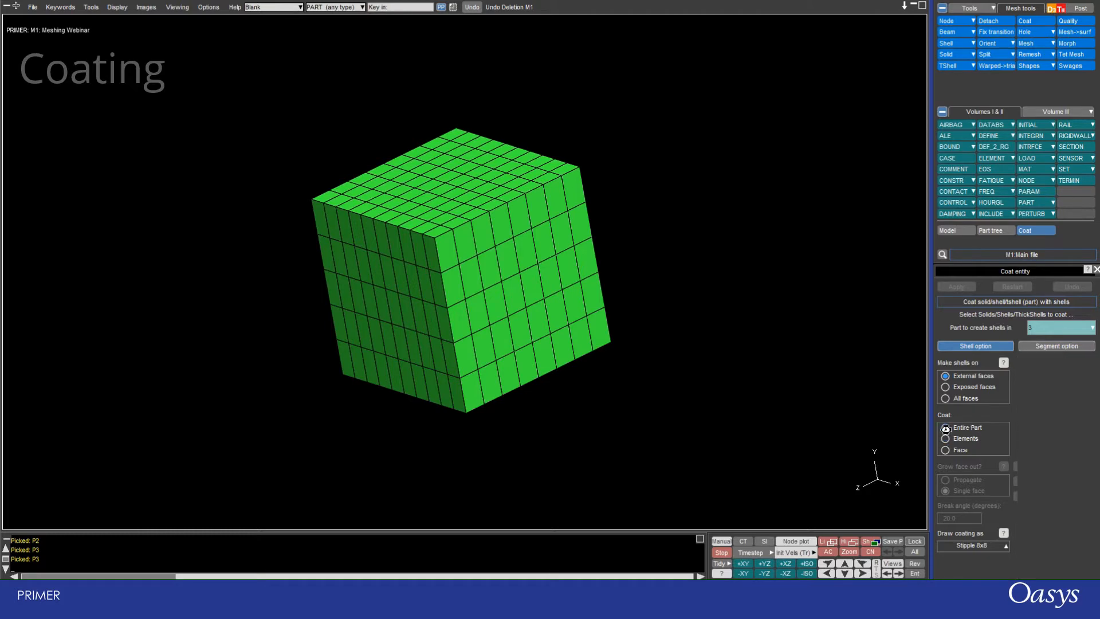
click(515, 290)
click(956, 287)
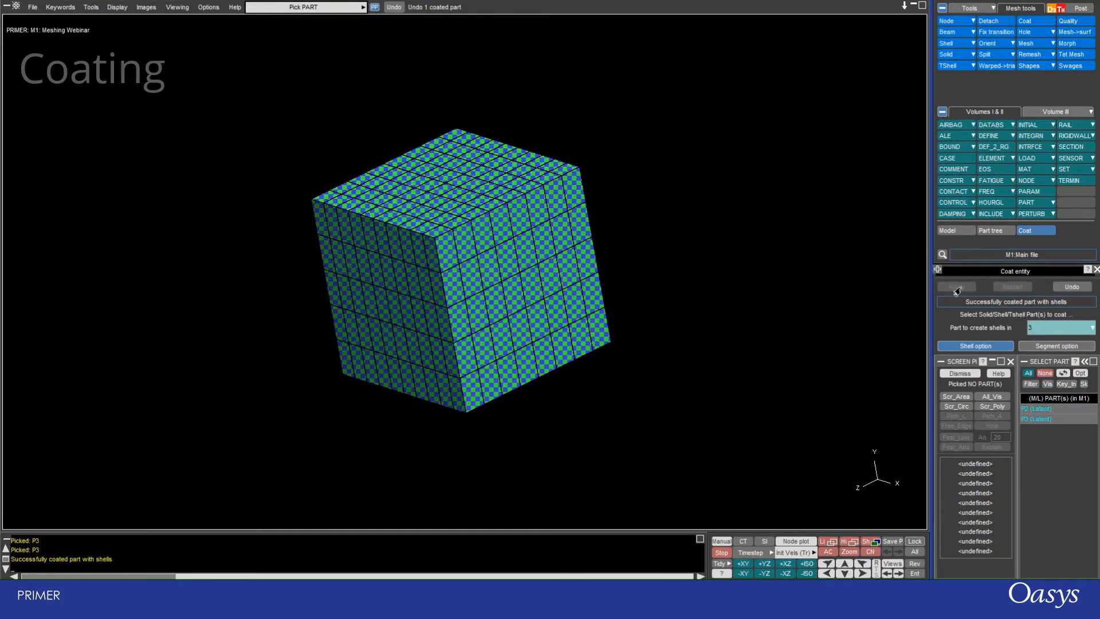
mouse_move(505, 322)
ctrl+shift+mouse_down()
mouse_move(380, 270)
mouse_move(439, 270)
ctrl+shift+mouse_up()
scroll(387, 276, down, 4)
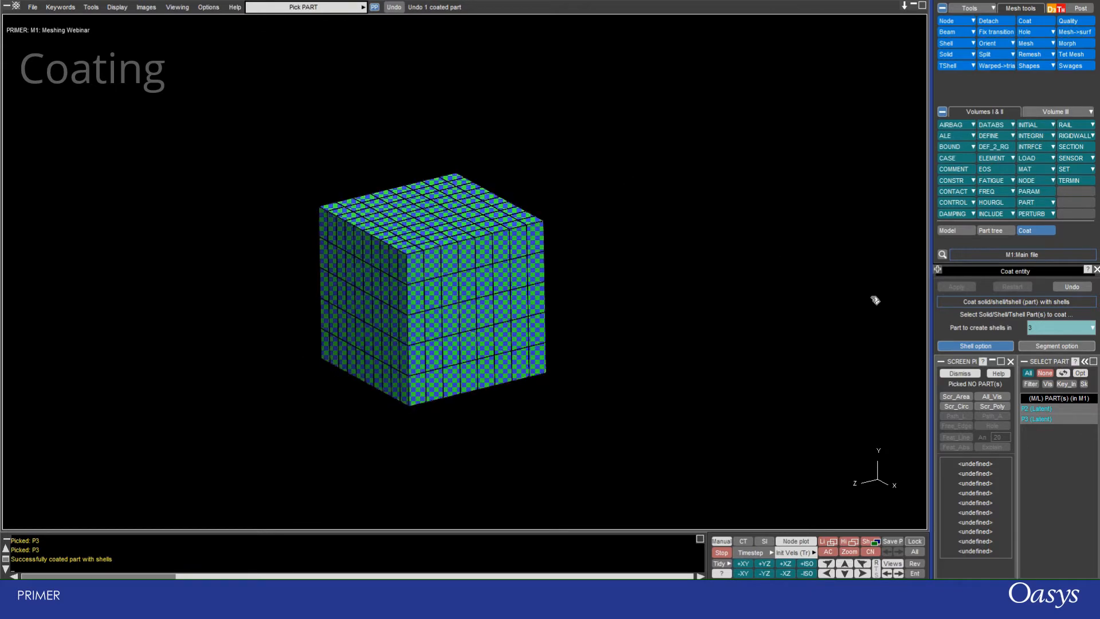
click(949, 373)
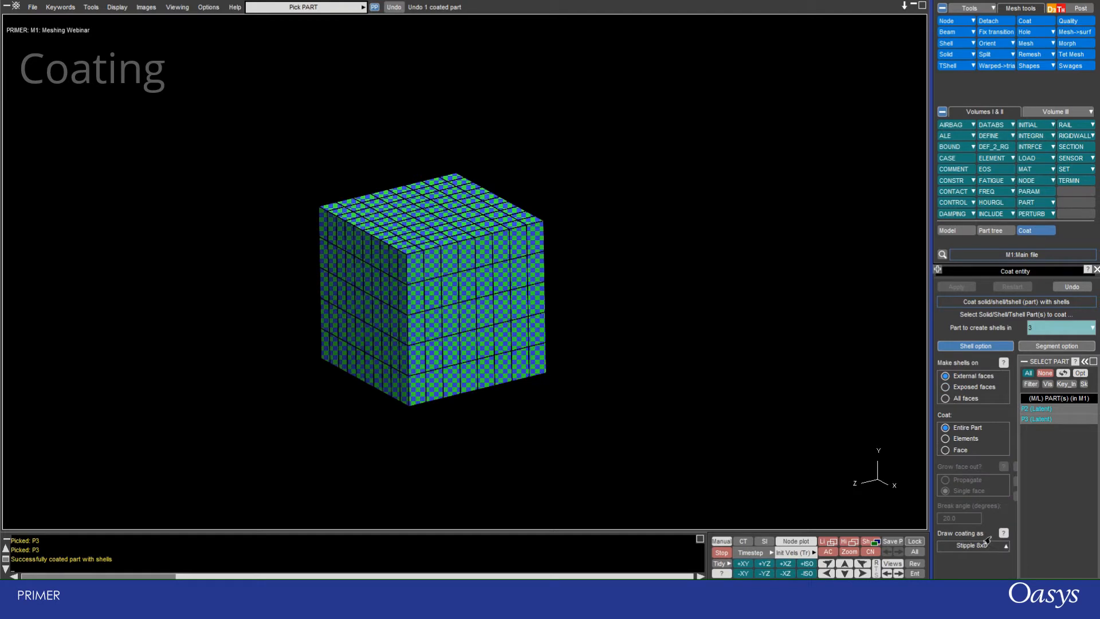
- Review the display styles available for drawing new coatings, and close the Coat tool
click(1006, 546)
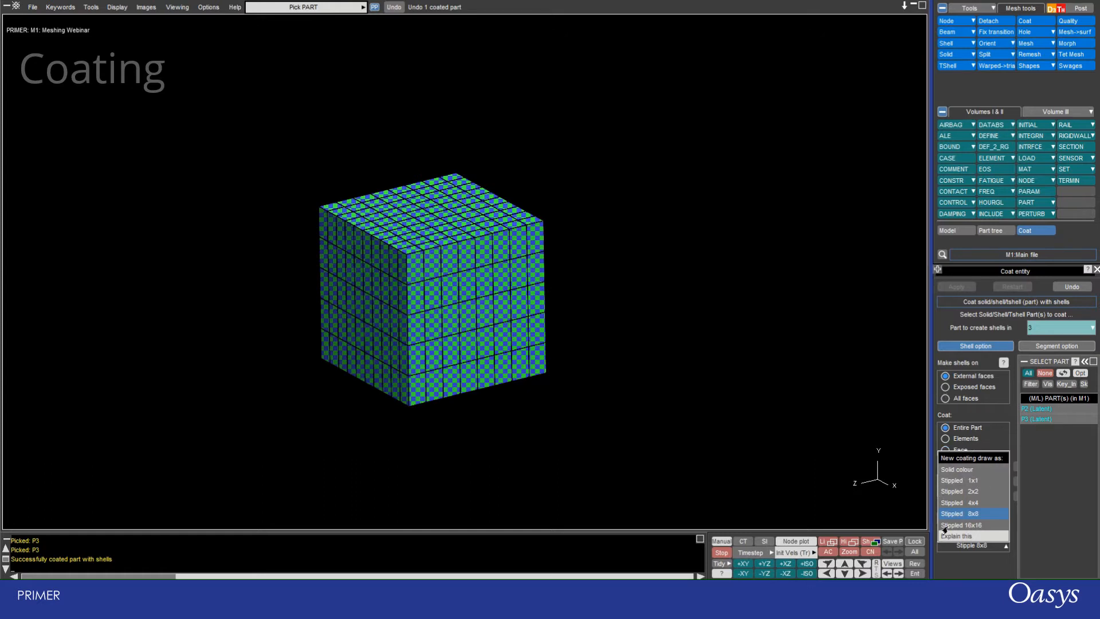
click(952, 569)
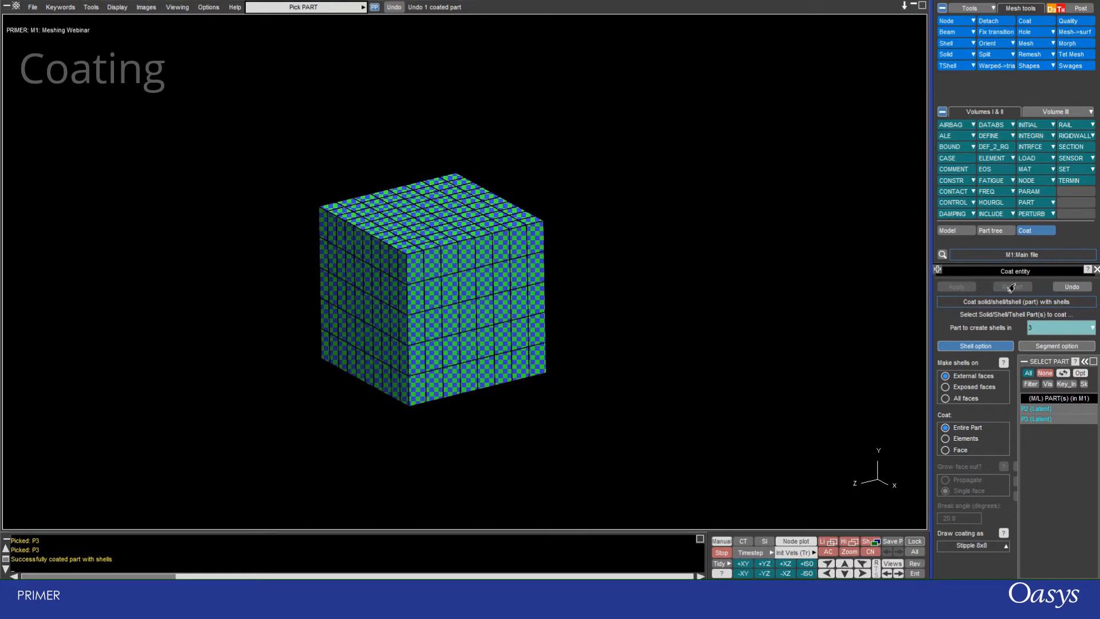
scroll(434, 190, down, 2)
scroll(434, 189, up, 2)
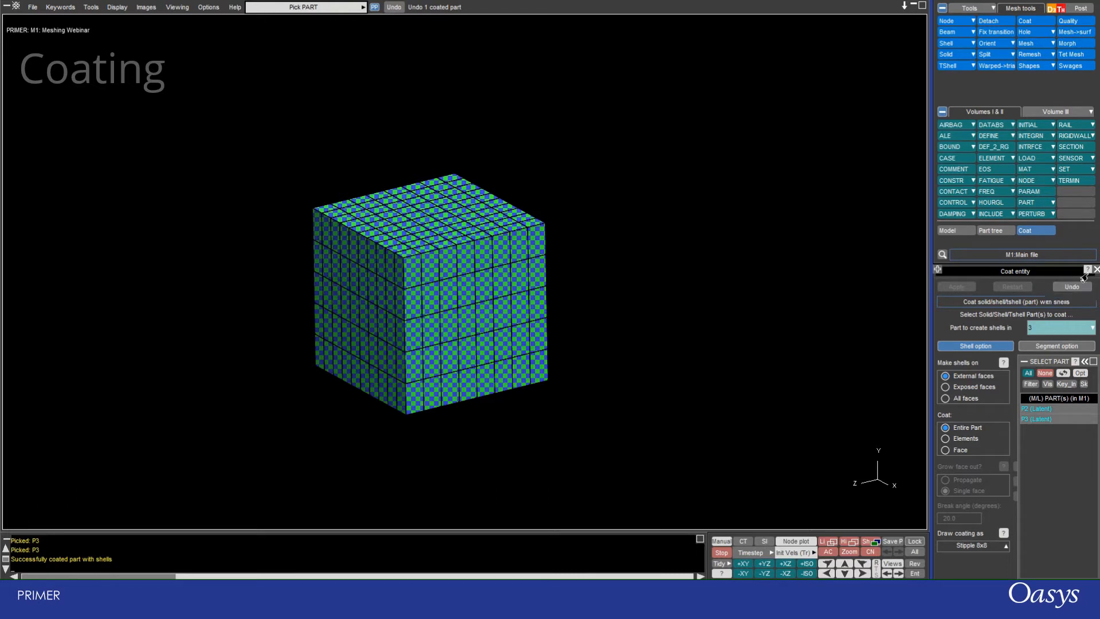
click(1093, 269)
scroll(344, 237, up, 2)
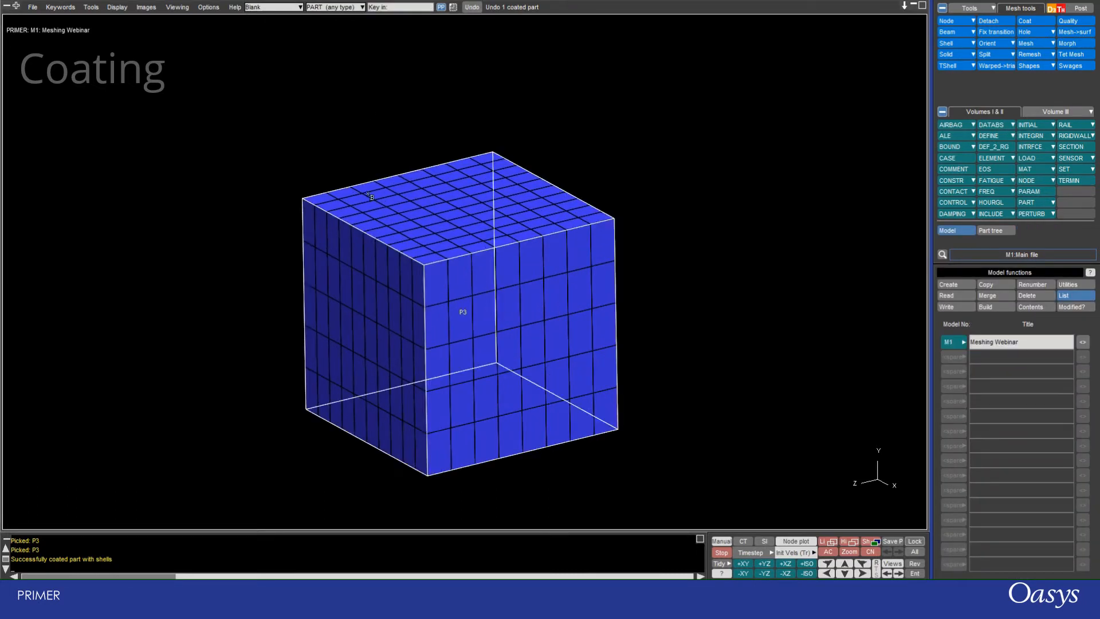
- Blank individual elements on one side of the coated block, and blank solid part P2 to examine the coating shells
click(357, 10)
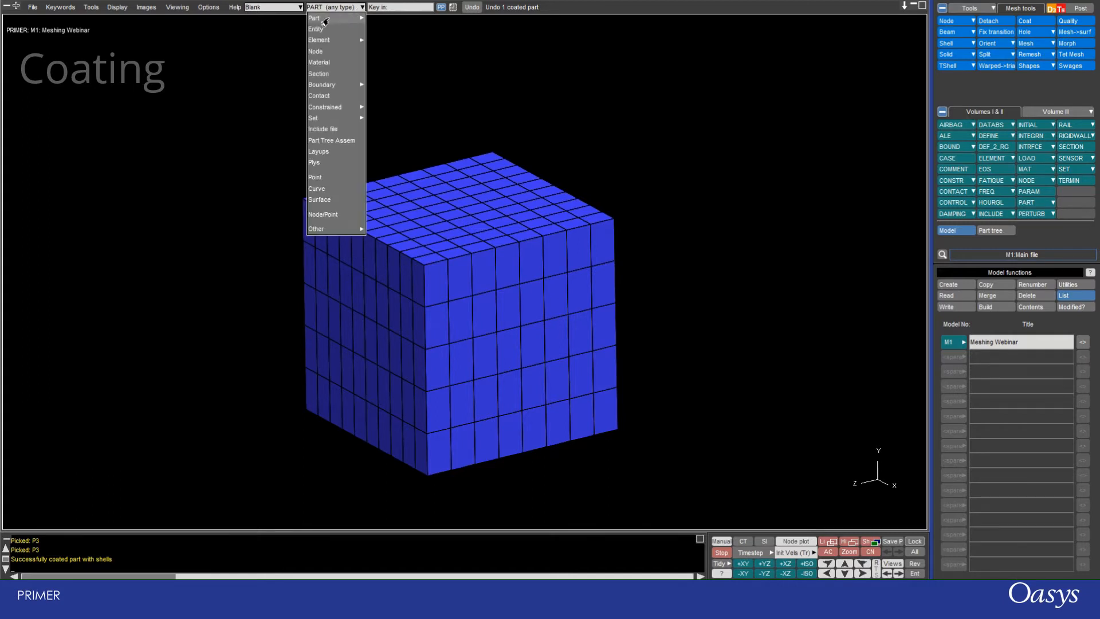
click(319, 40)
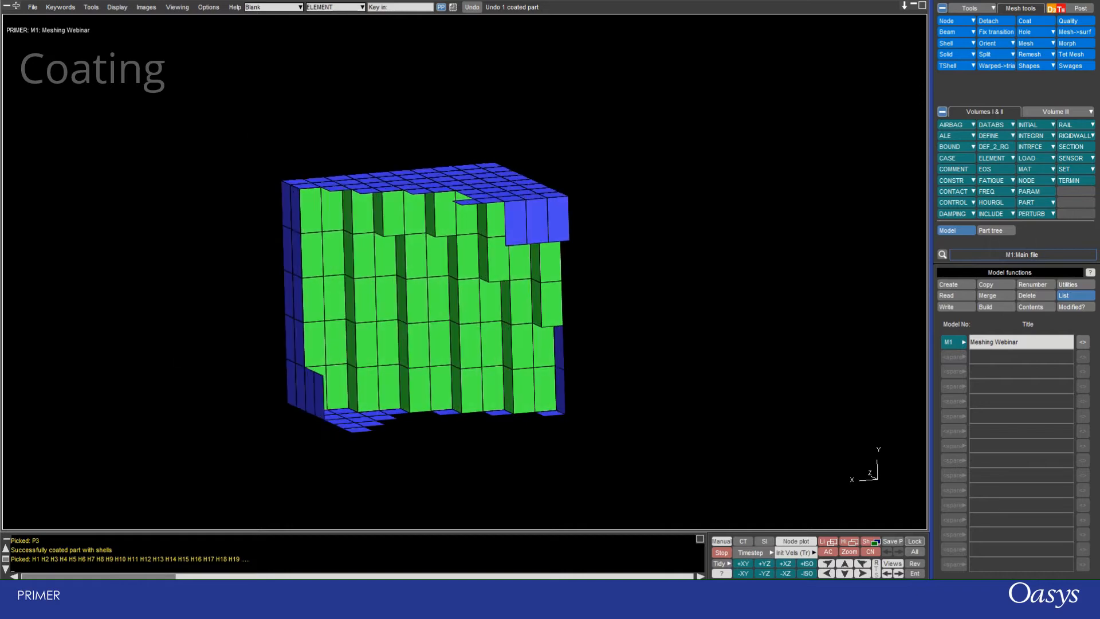
click(360, 7)
click(330, 26)
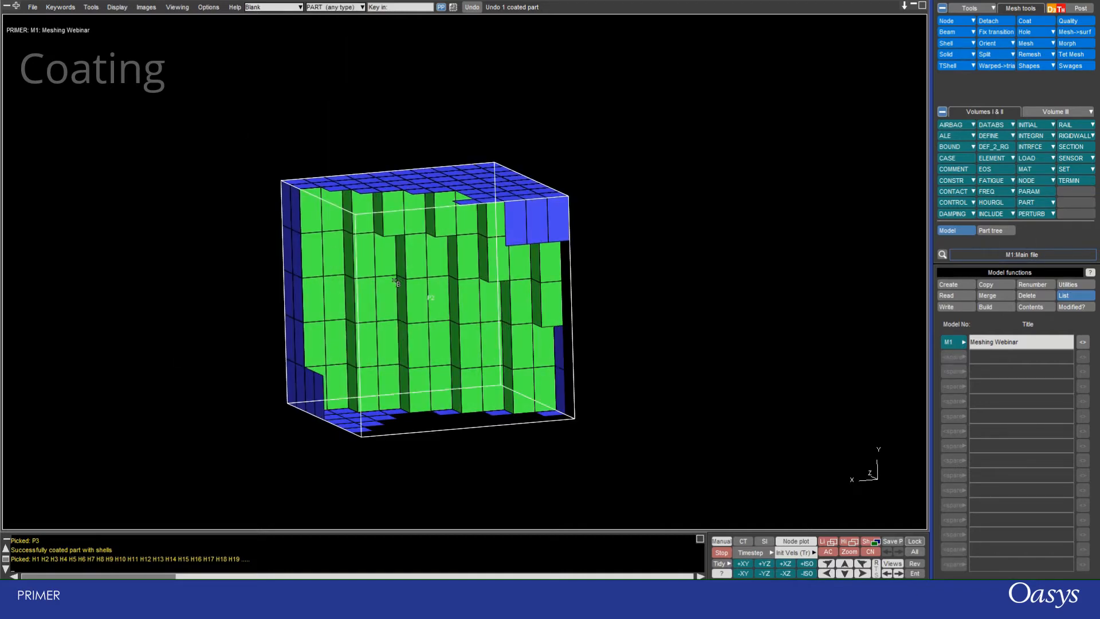
click(395, 280)
shift+drag(427, 297, 426, 236)
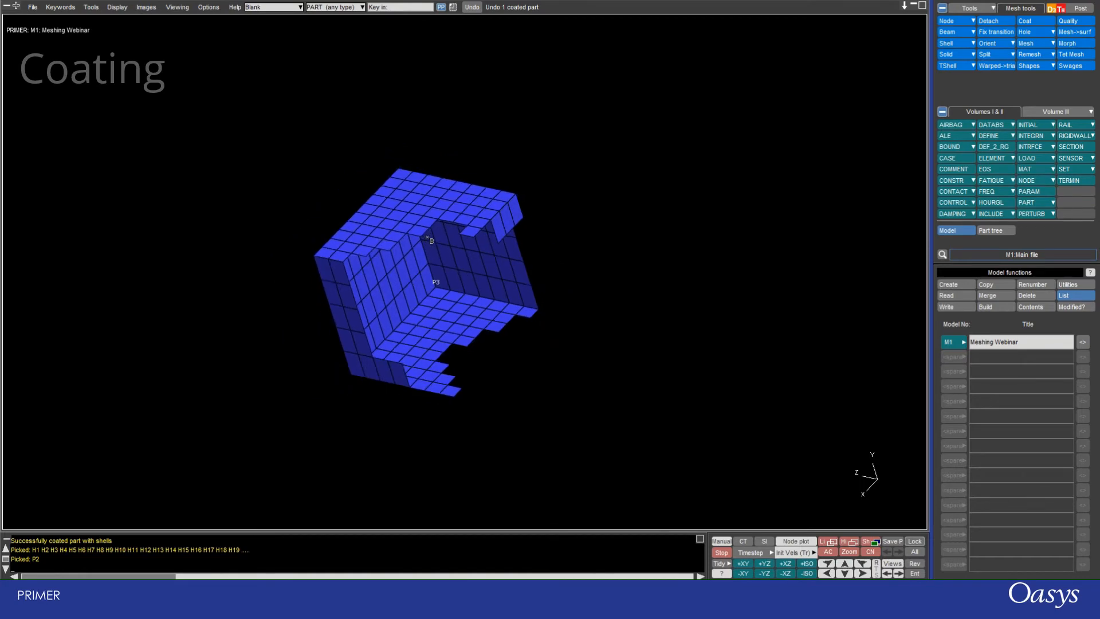
- Unblank the hidden elements and undo the coating of the block
click(427, 237)
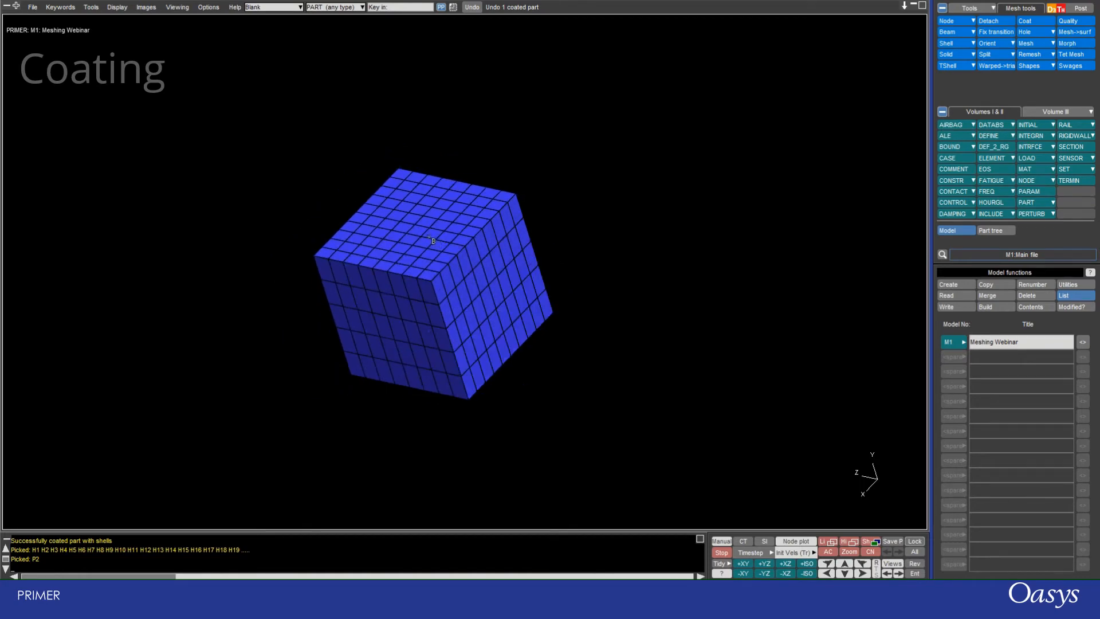
click(467, 8)
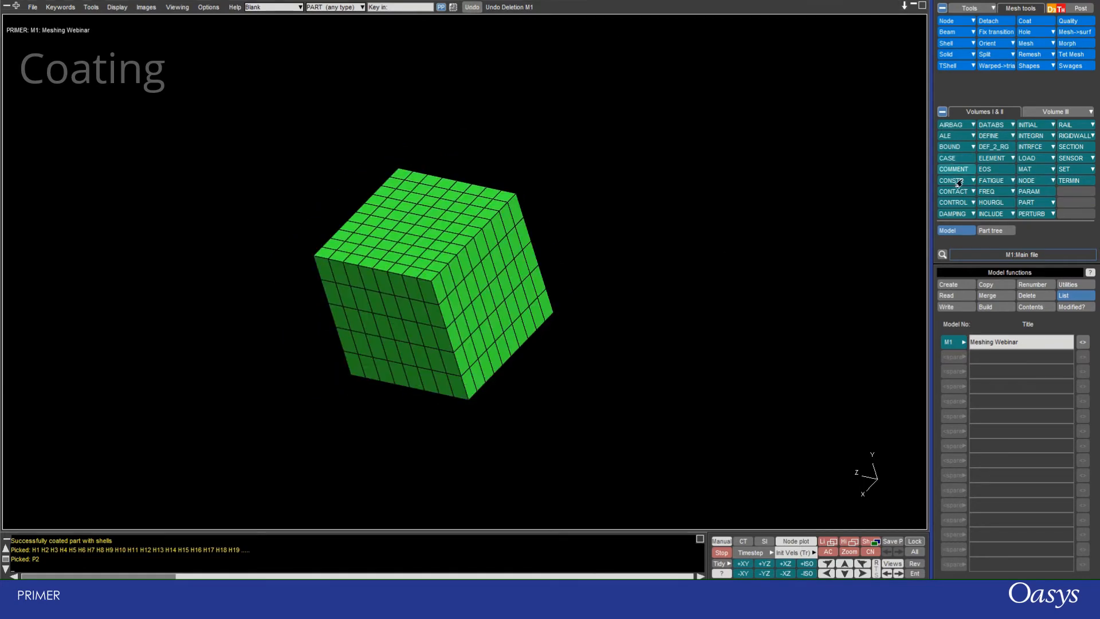
- Set the Coat tool to create shells on the exposed faces of individual elements, in part 4
click(1026, 20)
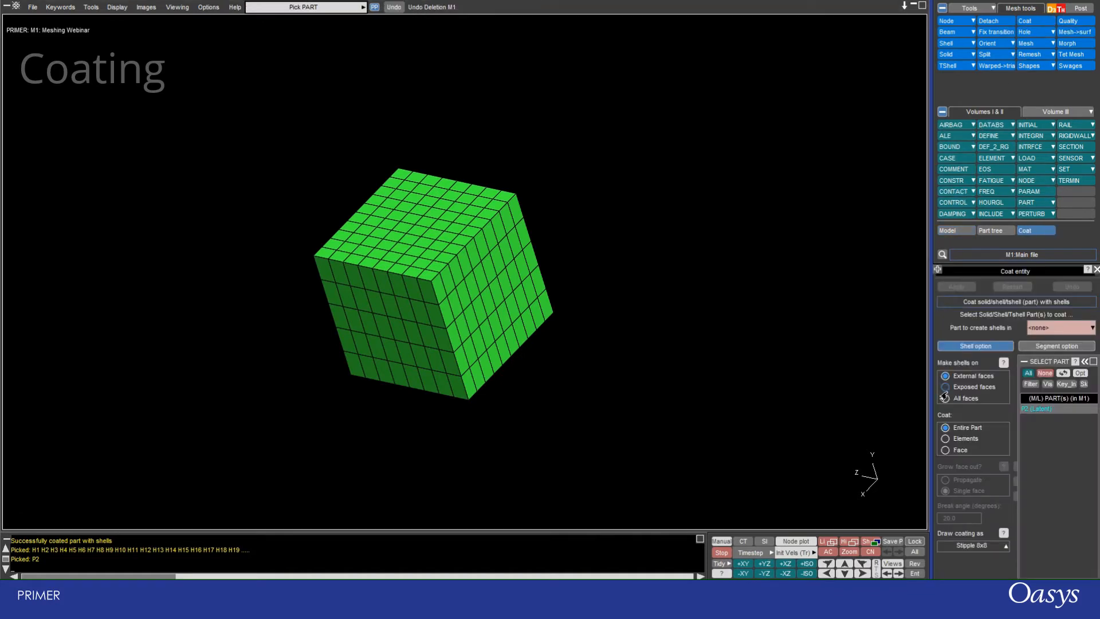
click(944, 387)
click(945, 439)
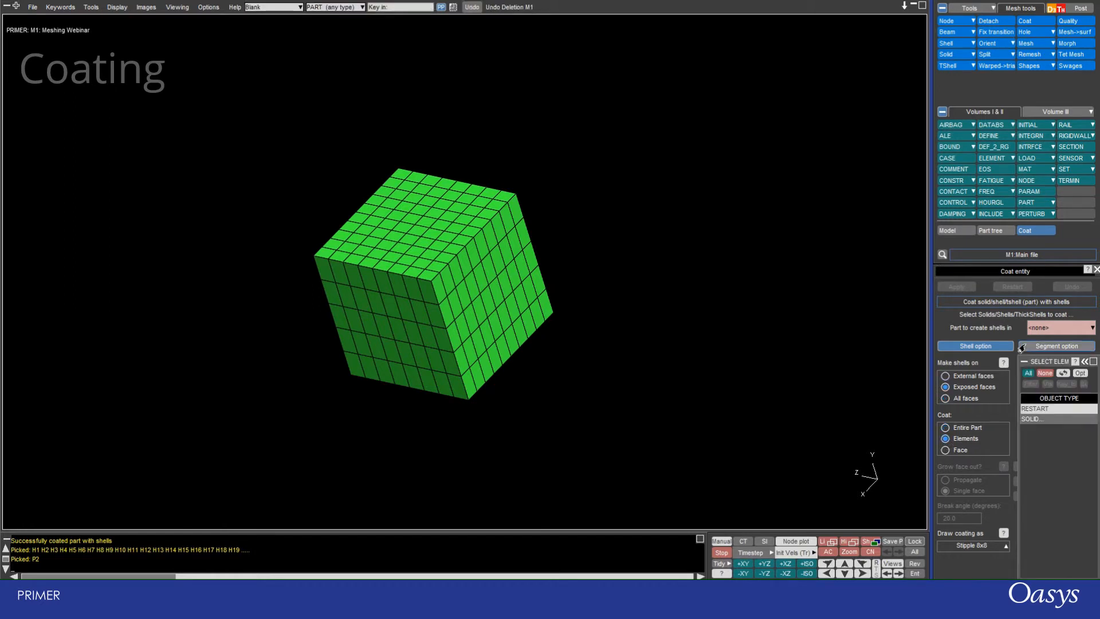
click(1036, 324)
text(4)
key(Return)
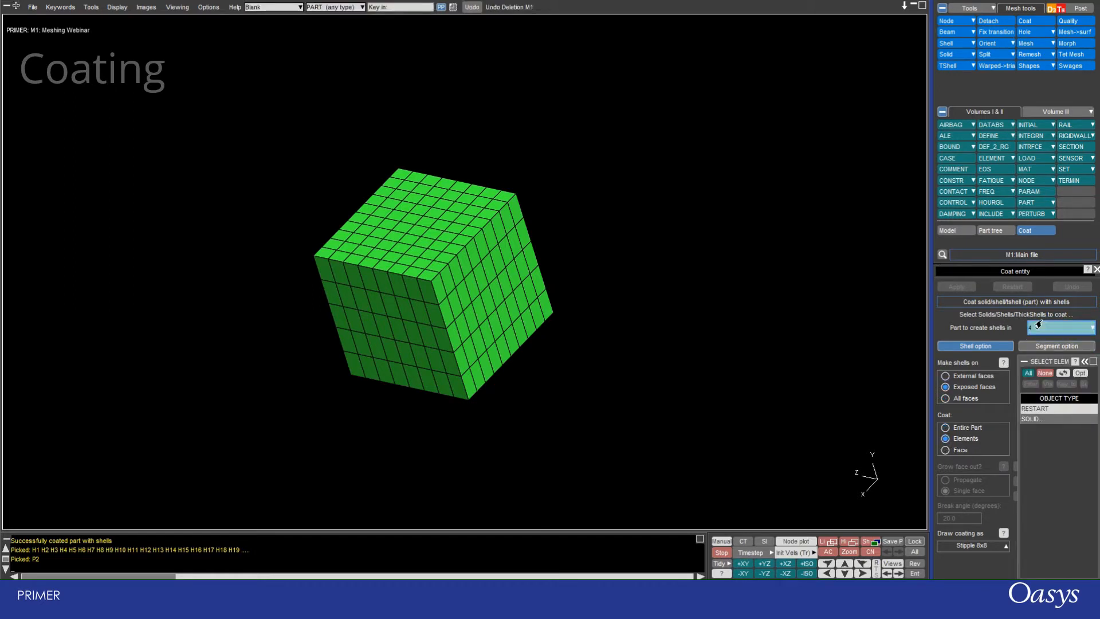
- Coat three neighbouring solid elements near the middle of the block's upper face with shells
click(1031, 419)
scroll(354, 219, up, 5)
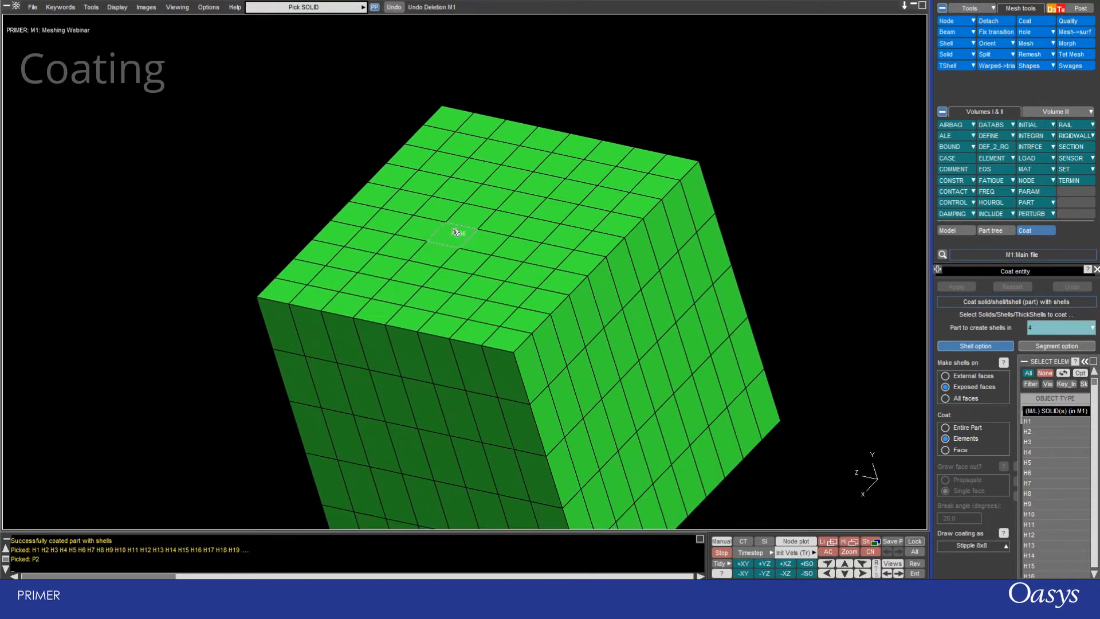
shift+drag(457, 233, 482, 347)
click(489, 318)
click(501, 293)
click(517, 266)
shift+drag(503, 339, 403, 337)
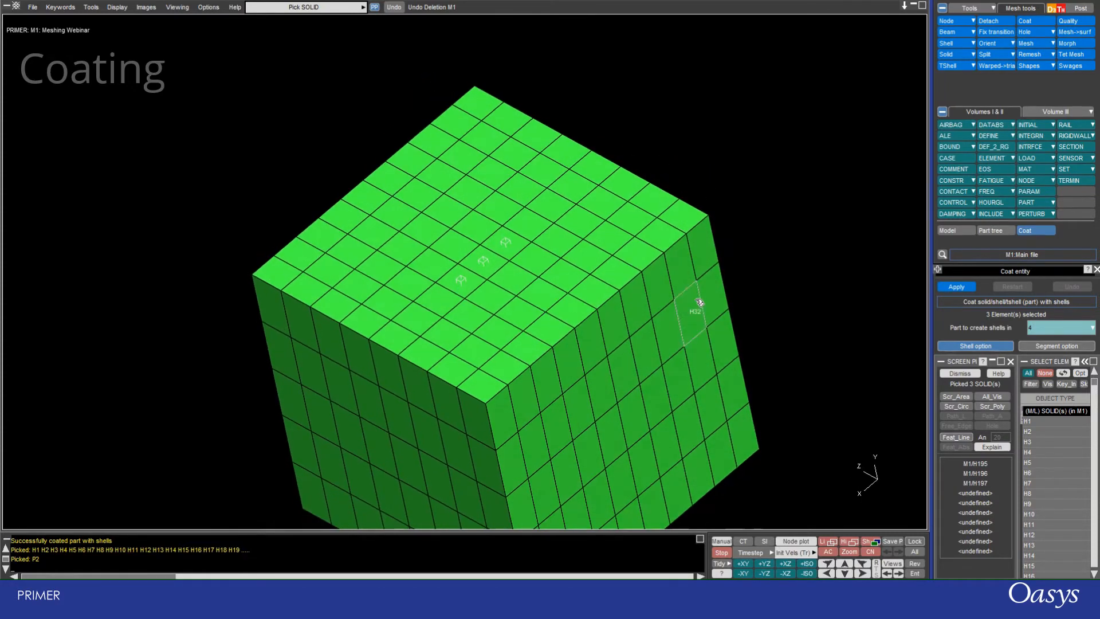
click(955, 287)
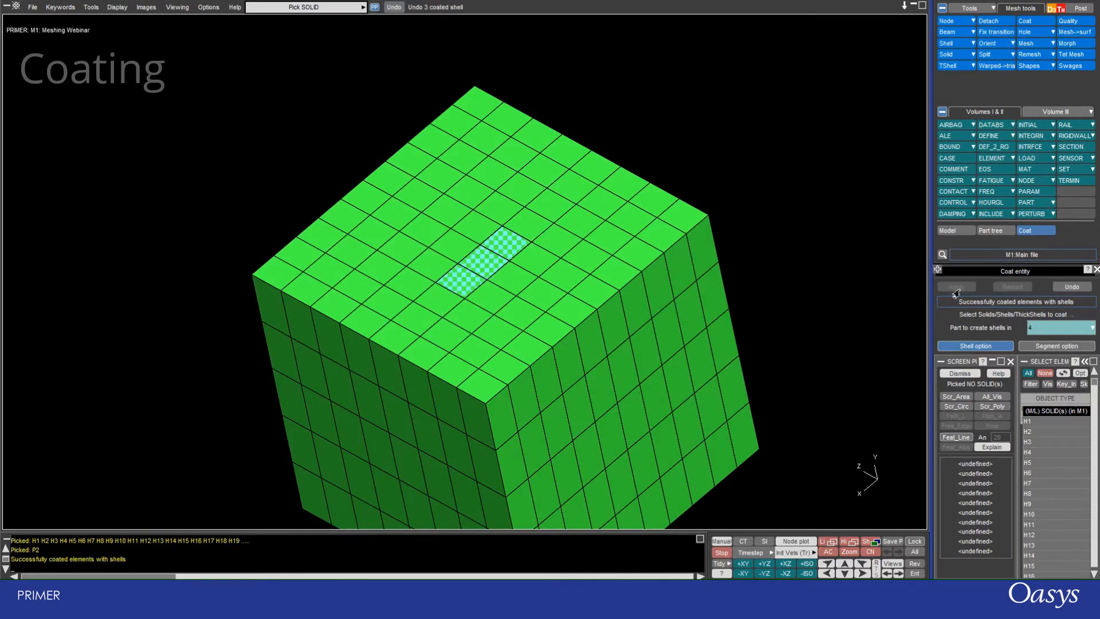
- Blank solid part P2 and close the Coat tool to examine the coating shells around the three elements
scroll(516, 269, up, 4)
ctrl+click(454, 265)
mouse_move(457, 364)
shift+mouse_down()
mouse_move(459, 346)
mouse_move(537, 285)
shift+mouse_up()
scroll(538, 285, down, 1)
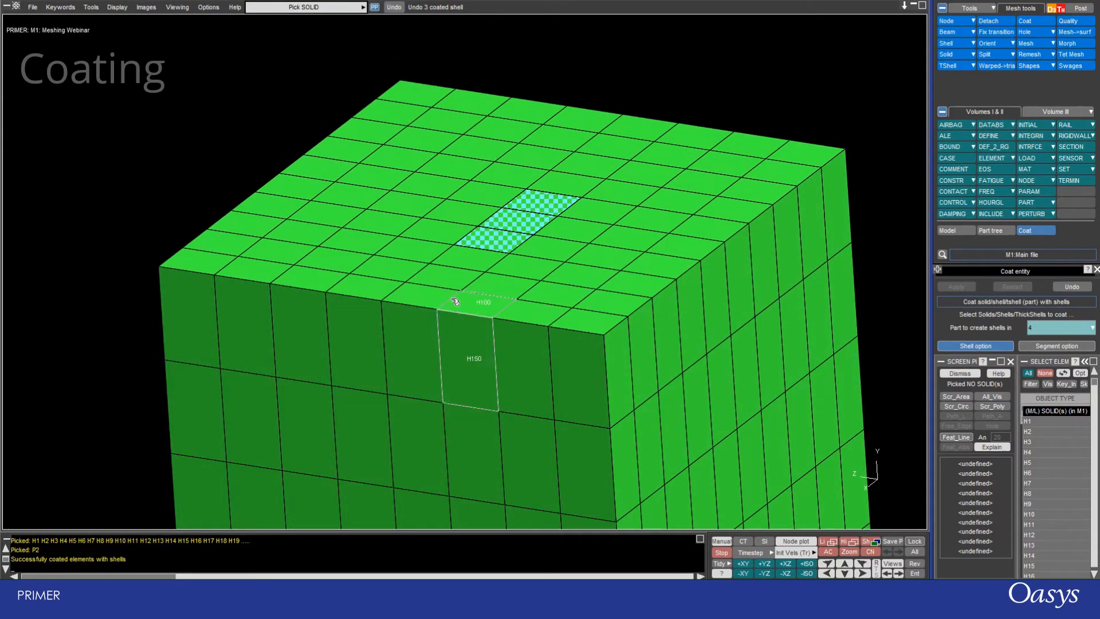
scroll(526, 264, down, 2)
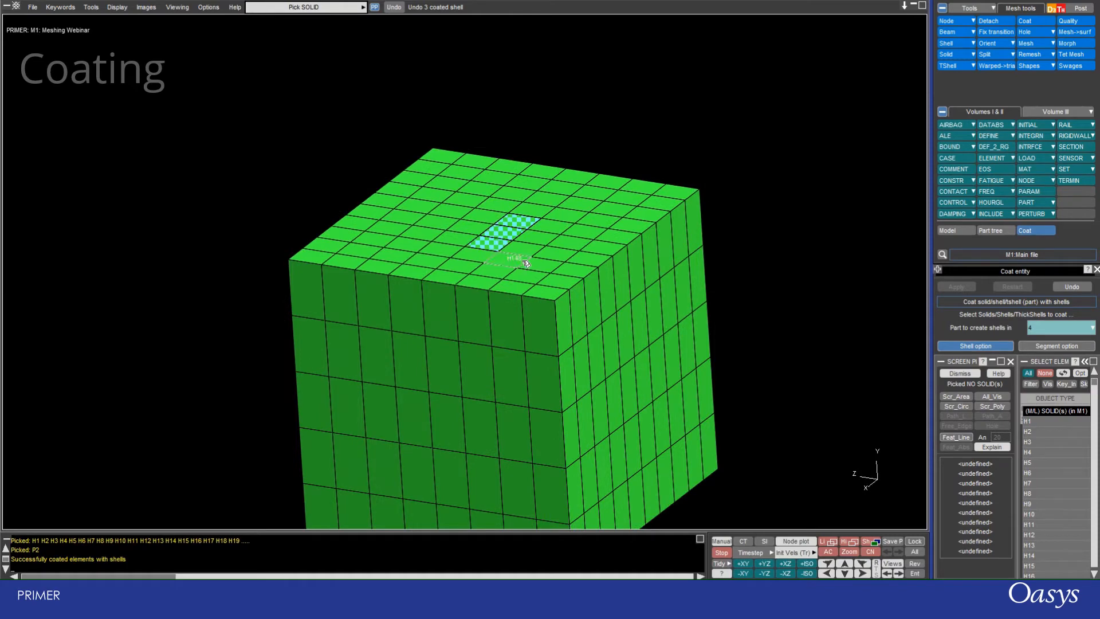
click(947, 231)
click(513, 323)
shift+drag(517, 255, 453, 276)
click(1024, 231)
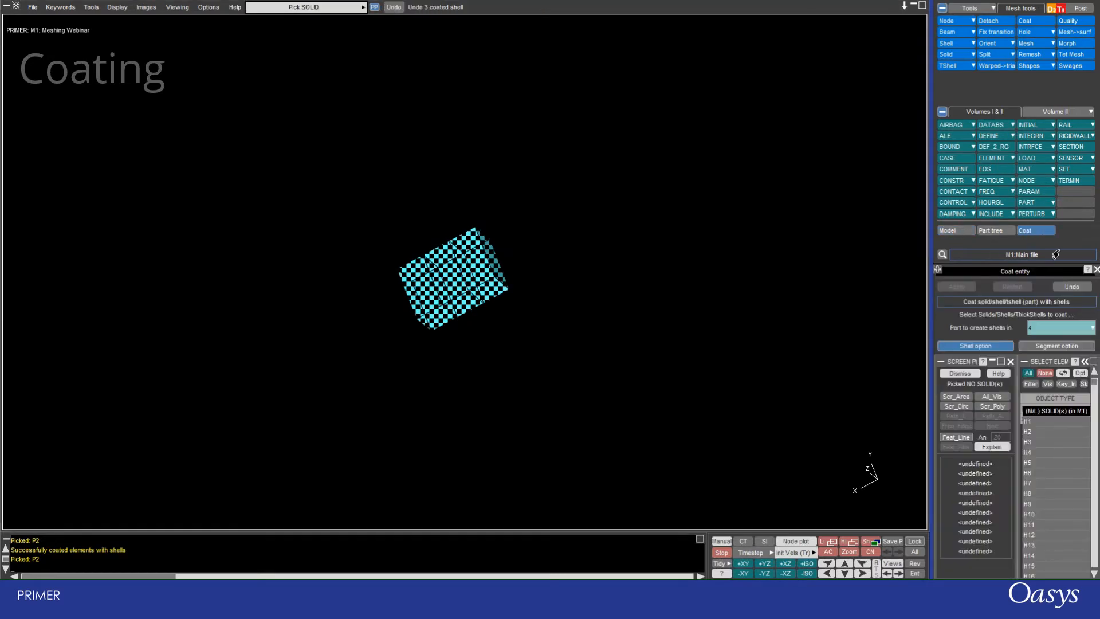
click(1096, 267)
scroll(583, 202, up, 3)
shift+drag(399, 303, 272, 80)
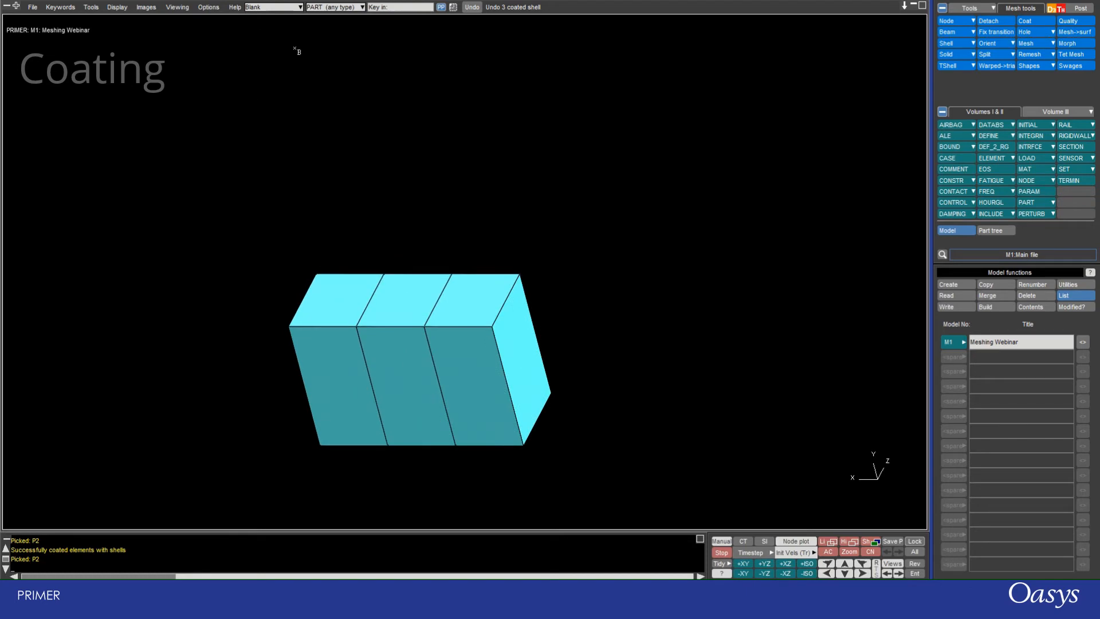
- Blank two adjacent shells on the long side of the coating as single entities and look inside it
click(353, 7)
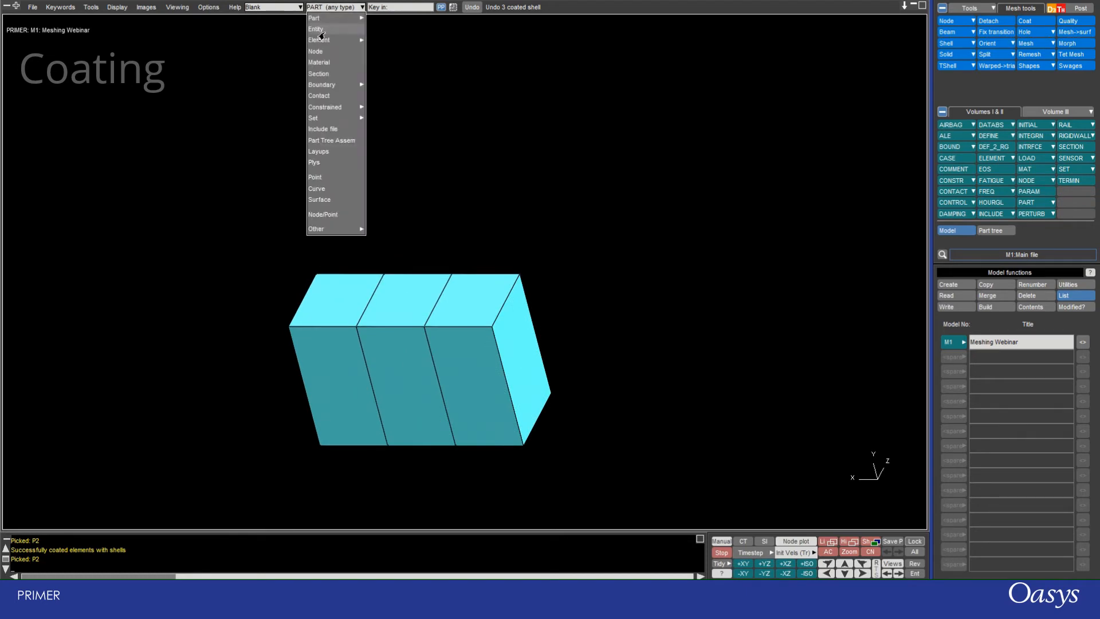
click(317, 30)
click(380, 338)
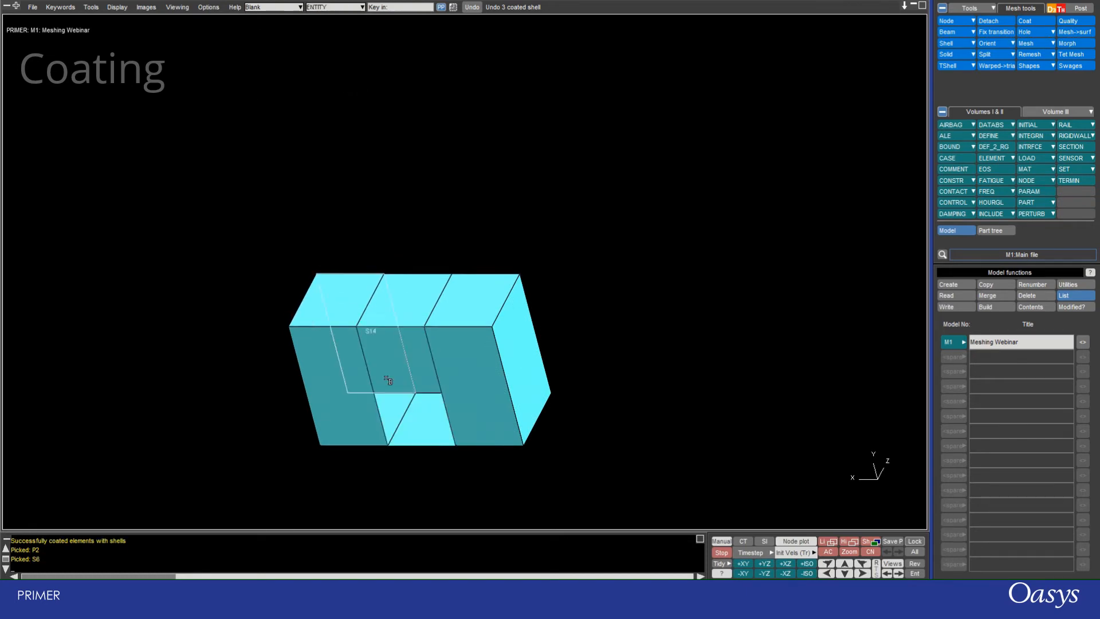
click(315, 393)
shift+drag(316, 393, 577, 321)
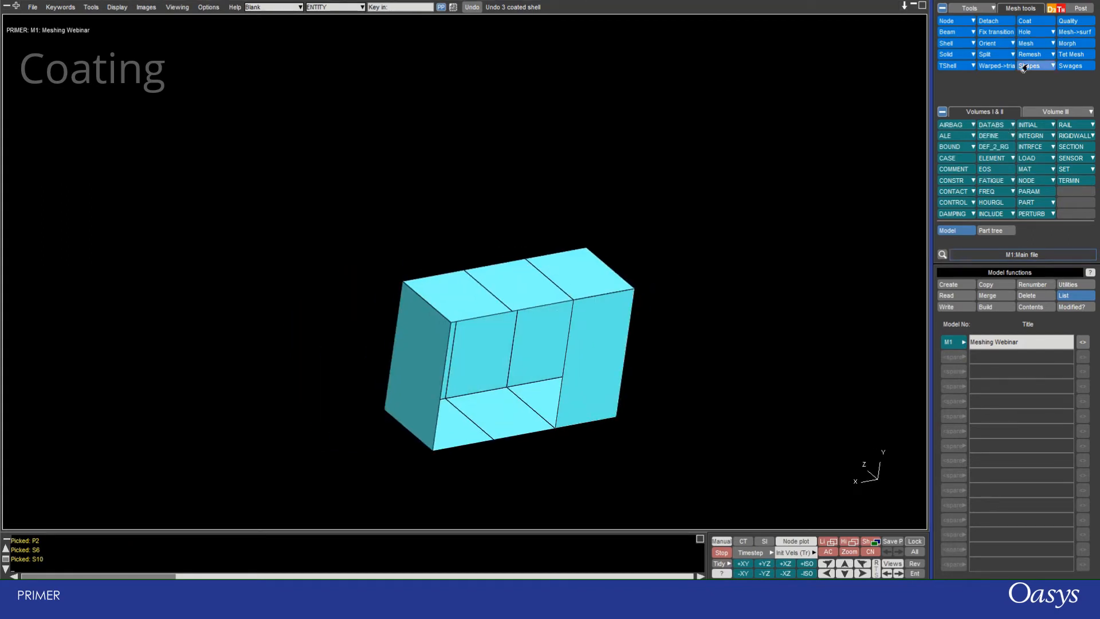
- Set the Coat tool to create shells on all faces in part 5, with the coating drawn as Solid
click(1027, 23)
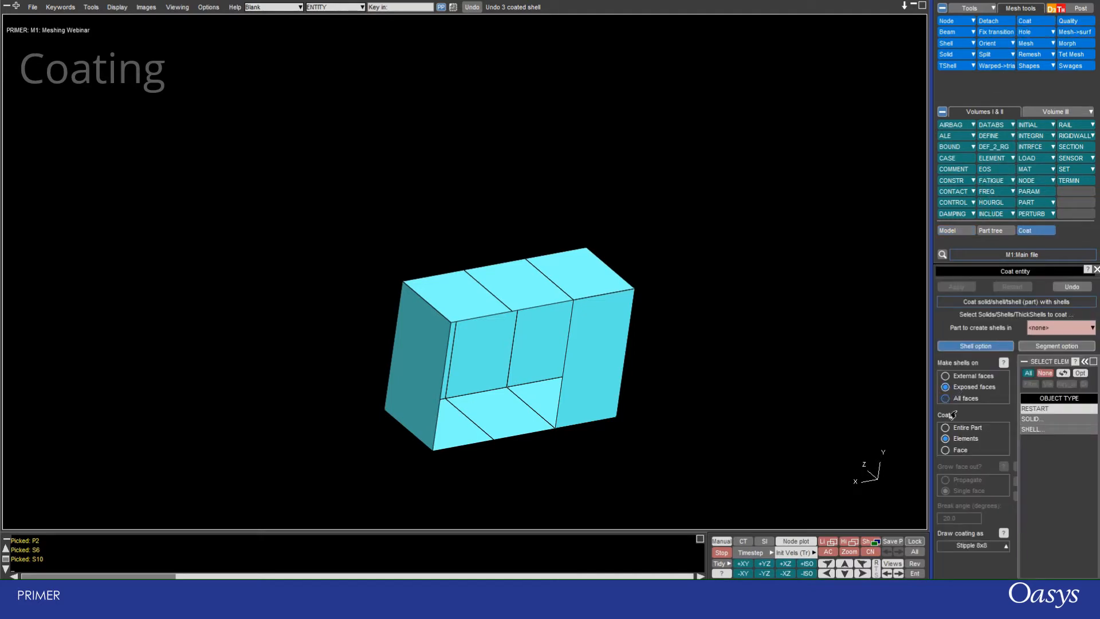
click(945, 399)
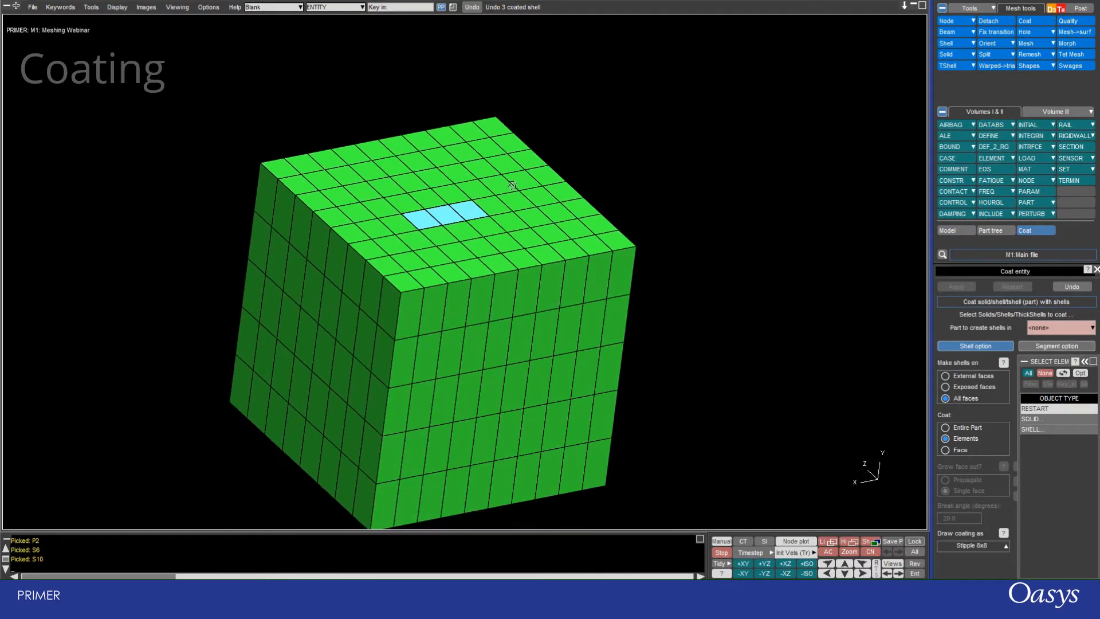
drag(513, 185, 537, 293)
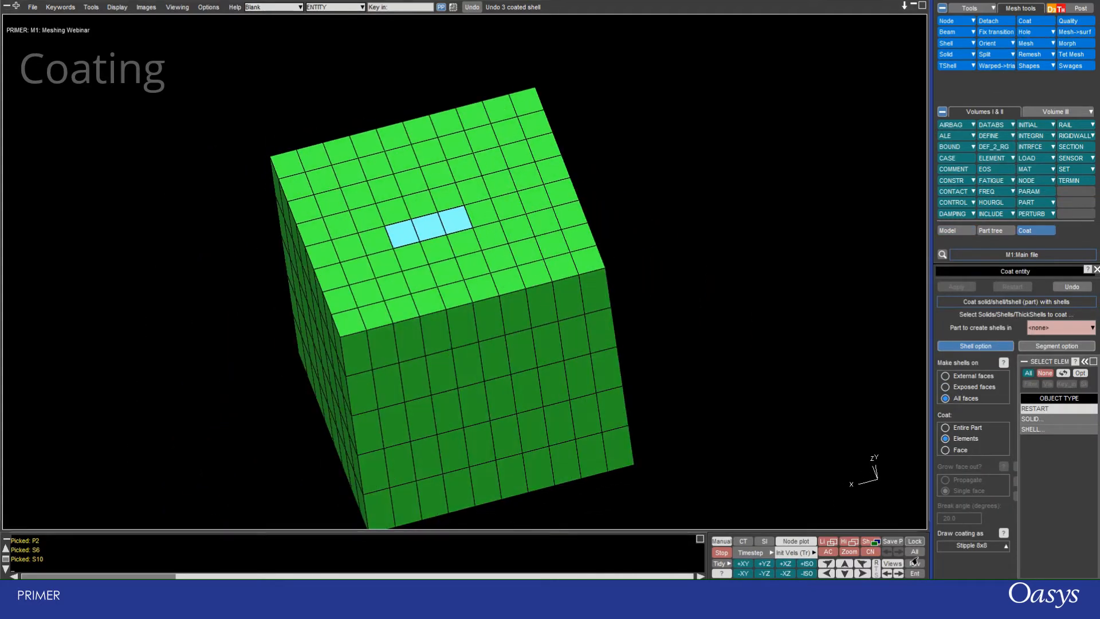
click(998, 547)
click(961, 471)
click(1032, 430)
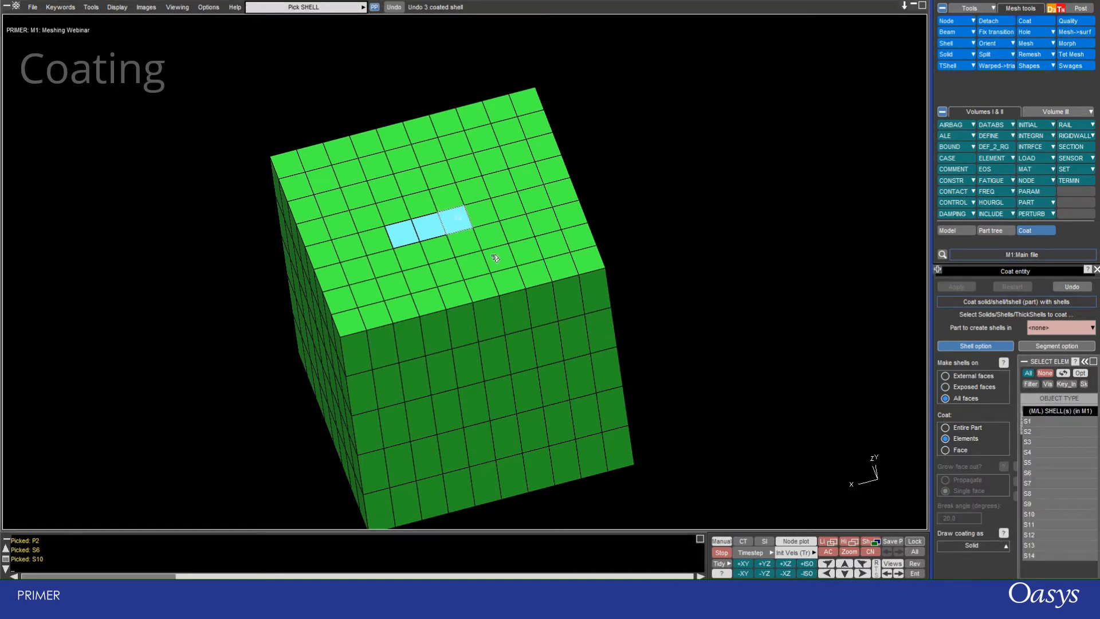
click(1071, 329)
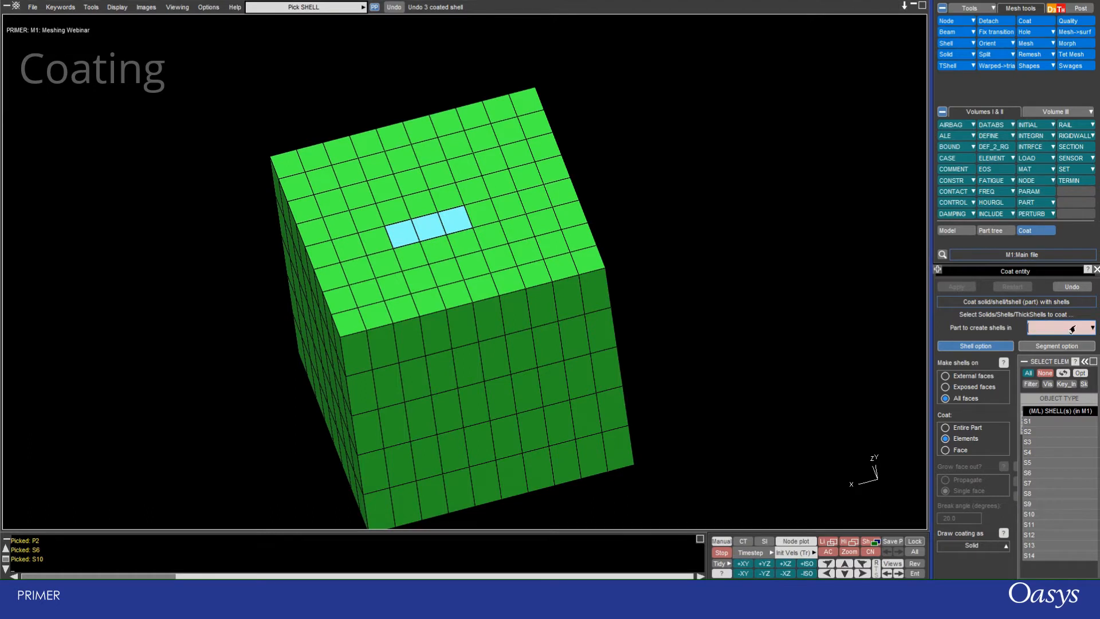
text(5)
key(Return)
scroll(332, 140, up, 2)
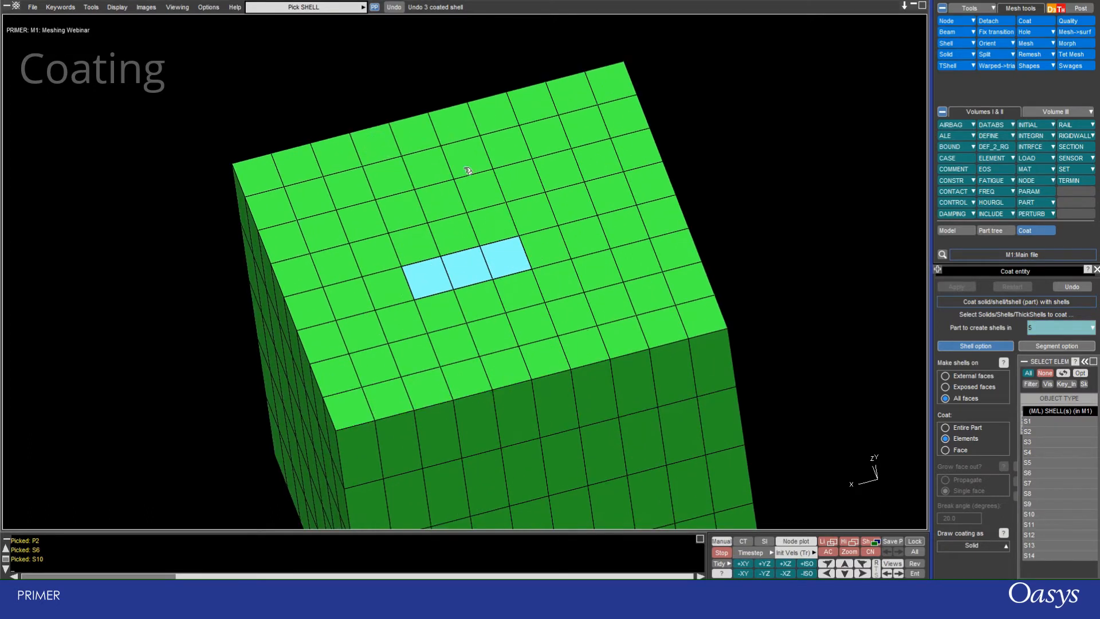
- Coat three solid elements along the block's upper edge, two of them adjacent and one separate, with shells
click(944, 440)
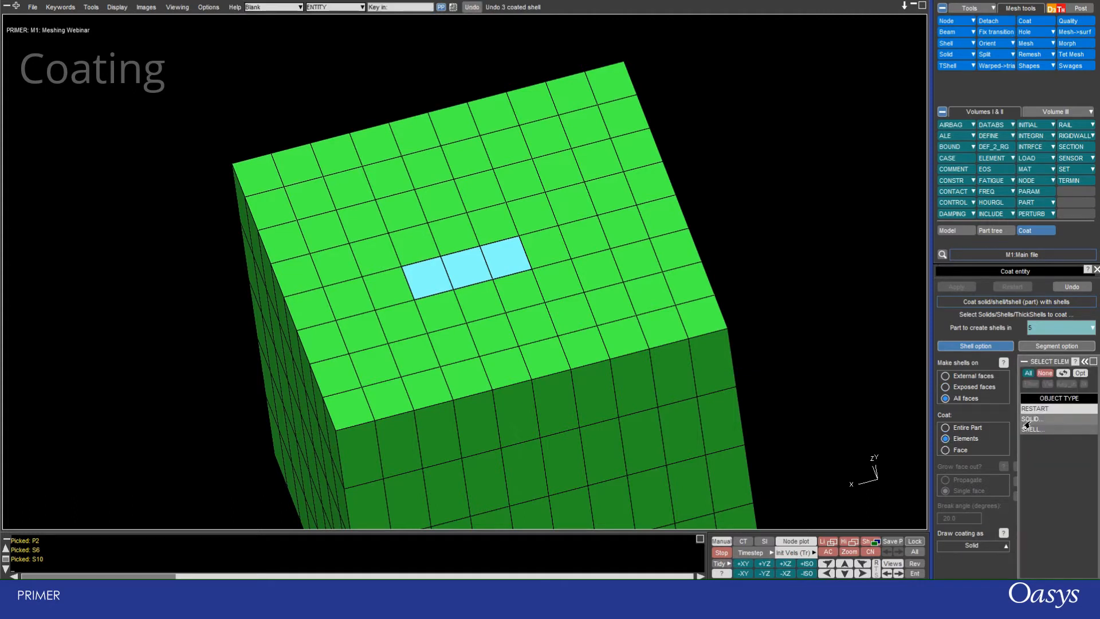
scroll(442, 166, down, 3)
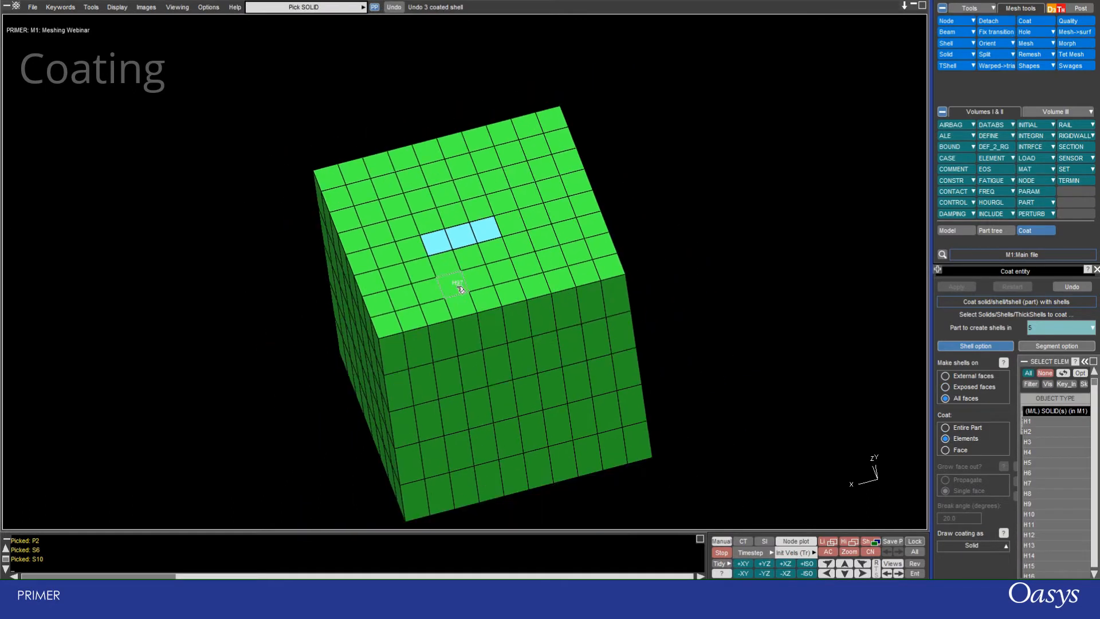
click(464, 307)
click(513, 291)
click(530, 293)
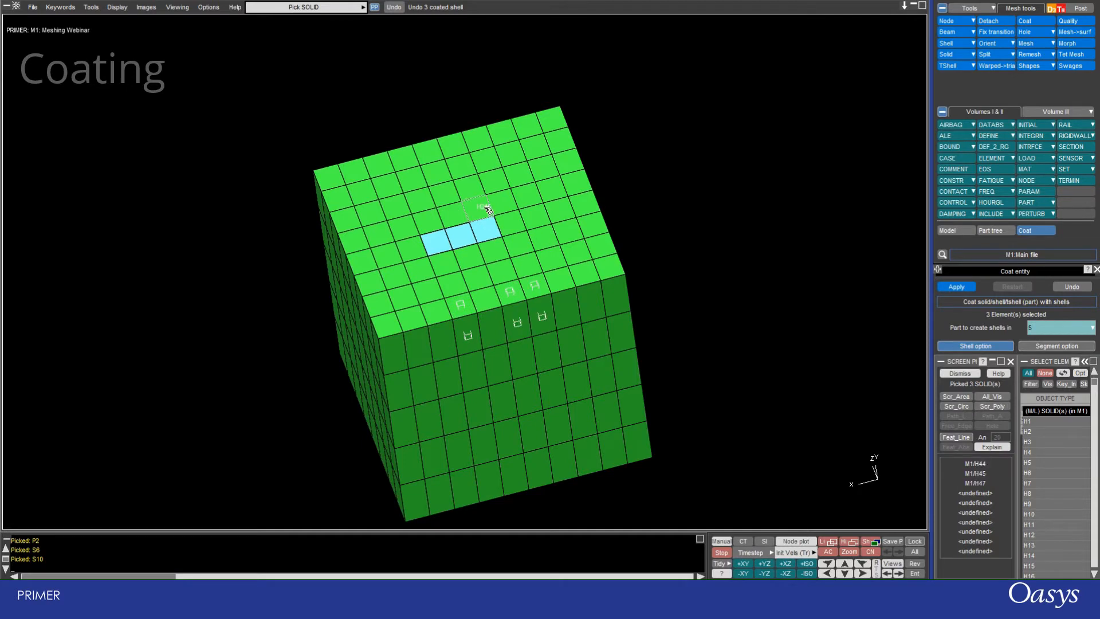
click(956, 287)
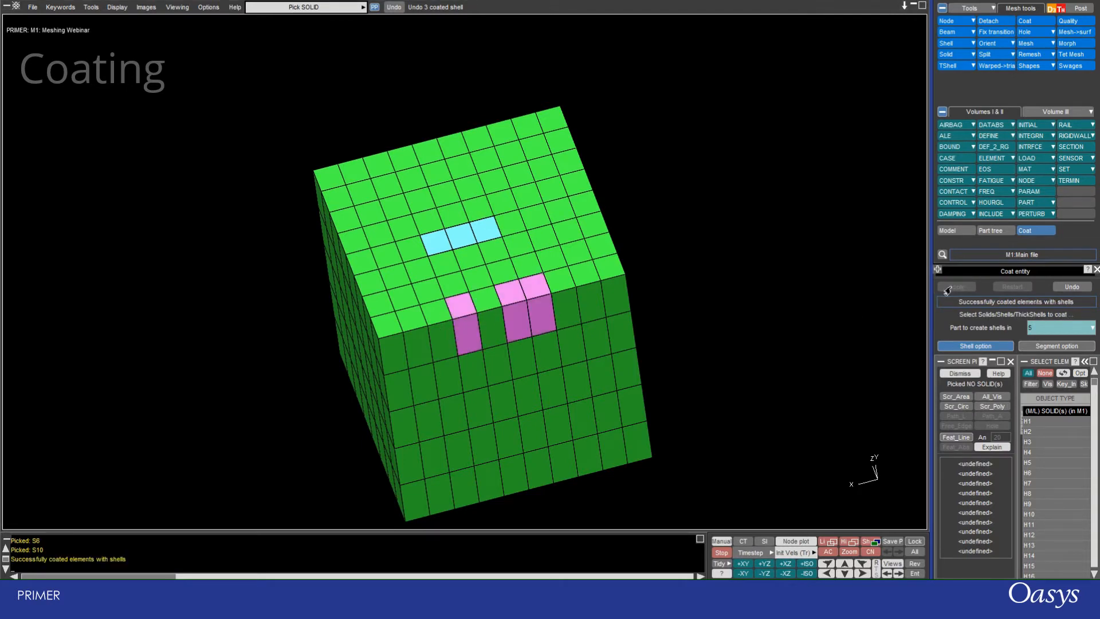
- Blank solid part P2 as a whole part and examine the two sets of coating shells from several angles
scroll(354, 194, up, 2)
scroll(354, 194, up, 1)
scroll(395, 218, down, 2)
shift+middle_drag(484, 252, 515, 187)
click(990, 230)
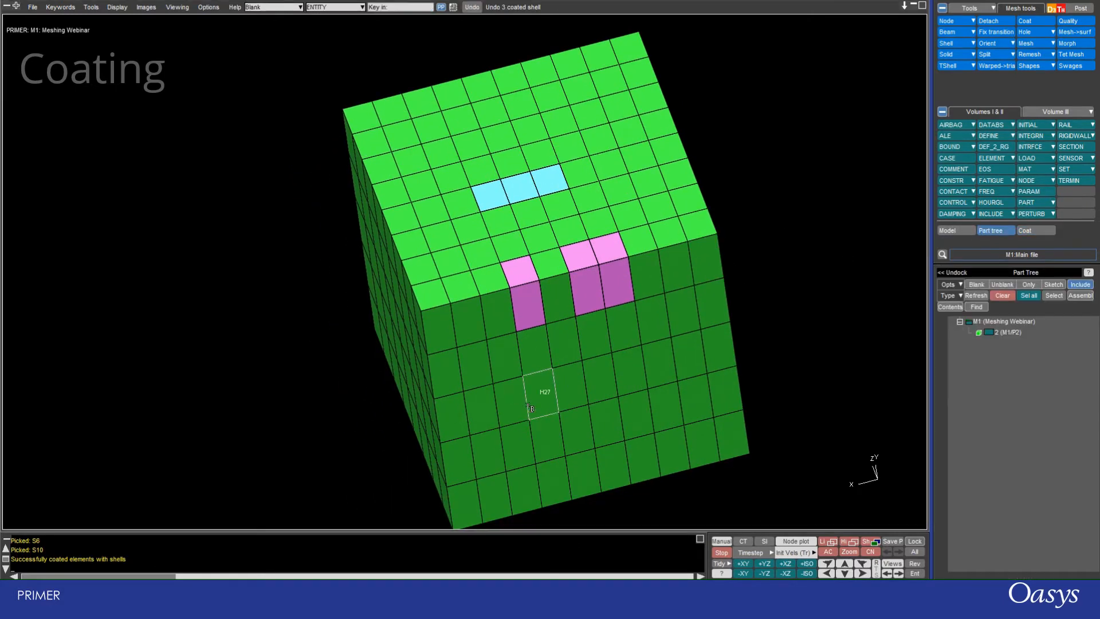
click(335, 7)
click(338, 21)
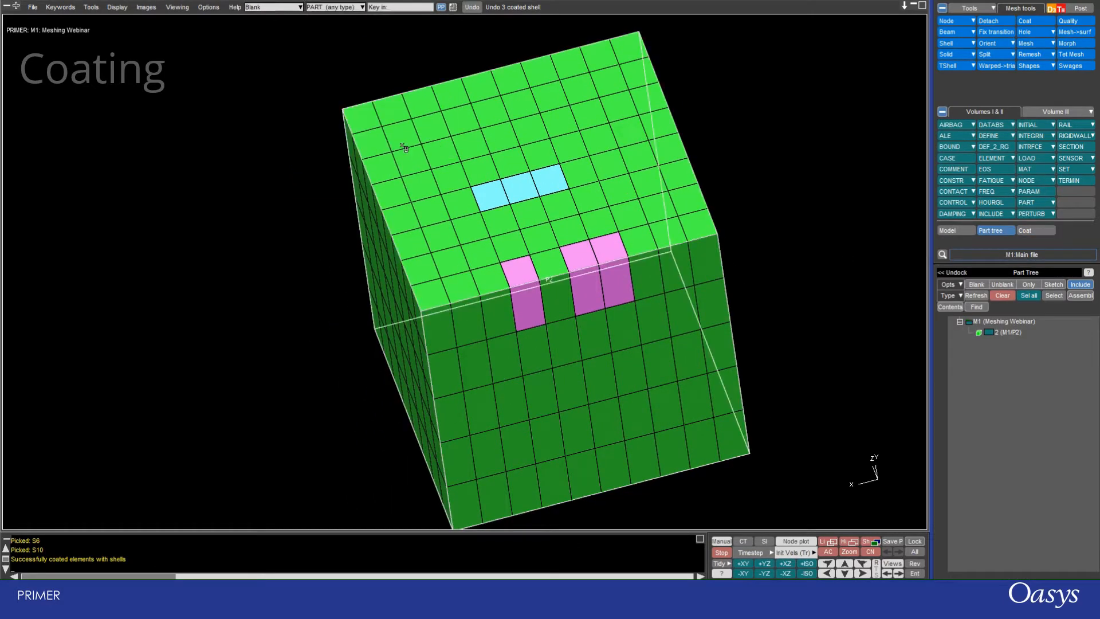
click(447, 225)
scroll(446, 223, up, 2)
shift+drag(490, 274, 591, 270)
shift+middle_drag(591, 270, 394, 300)
scroll(462, 297, up, 3)
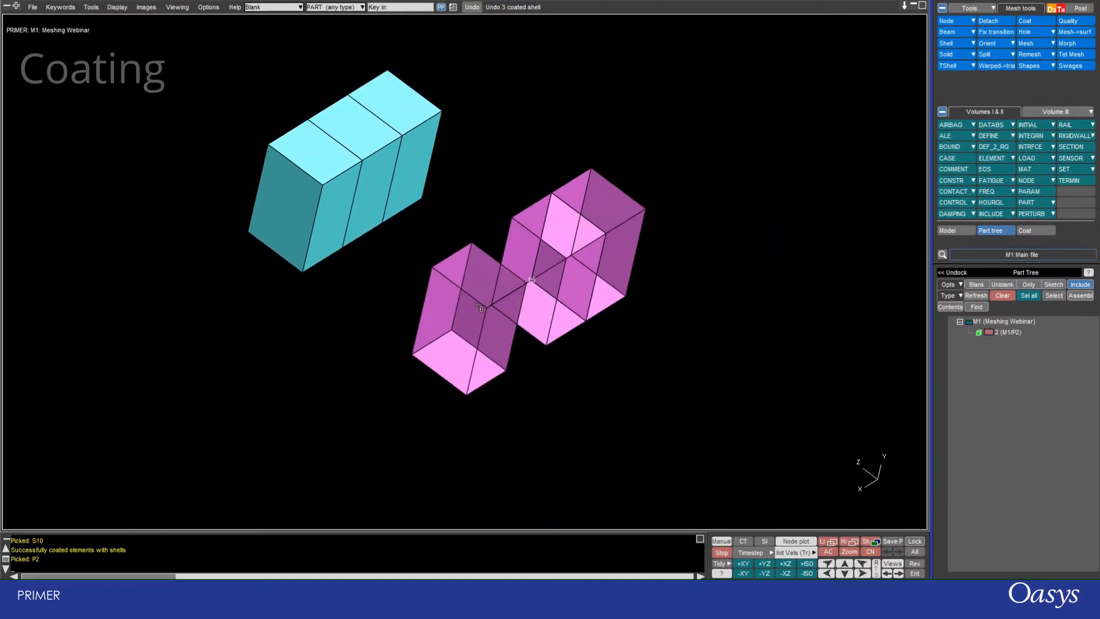
shift+drag(462, 298, 287, 301)
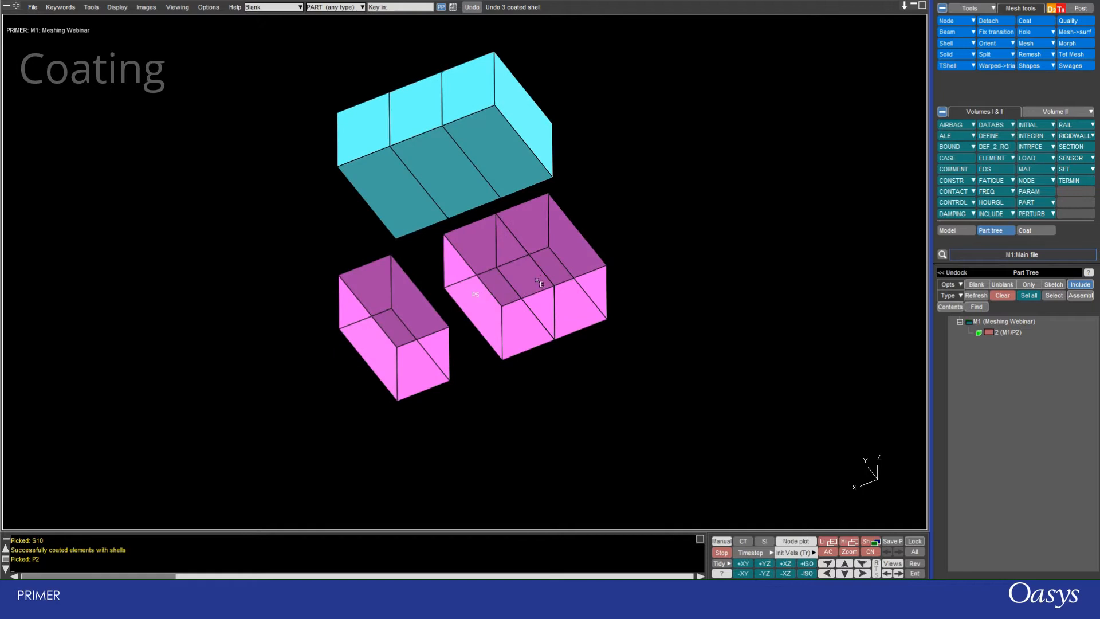
shift+drag(518, 291, 641, 218)
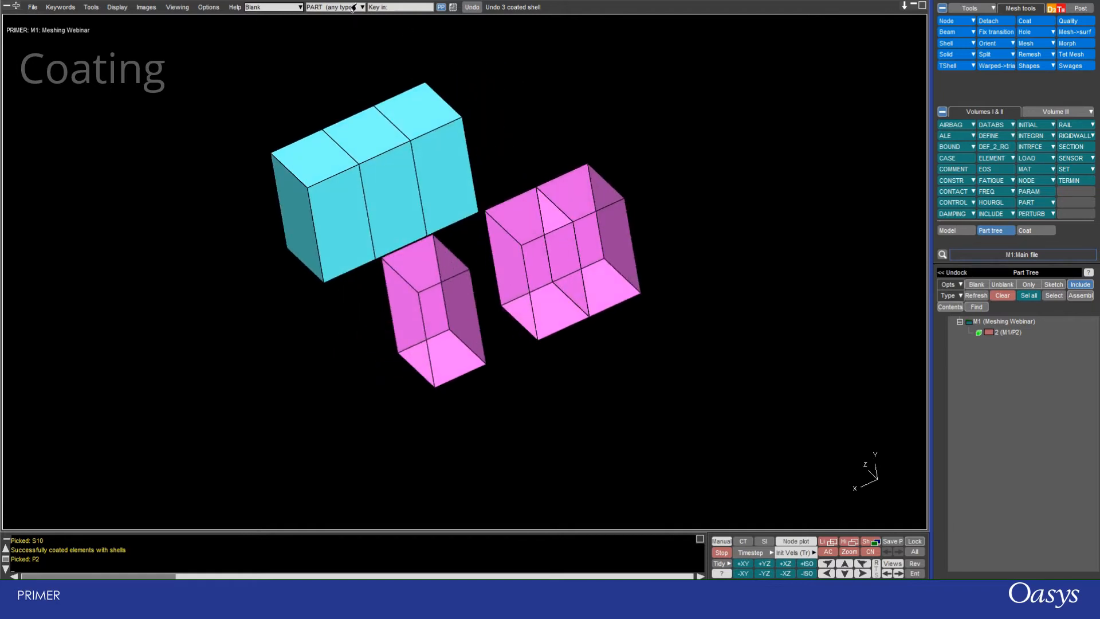
- Blank the individual shell elements around the middle pink-coated solid, up to the face shared with its neighbour
click(332, 7)
click(318, 40)
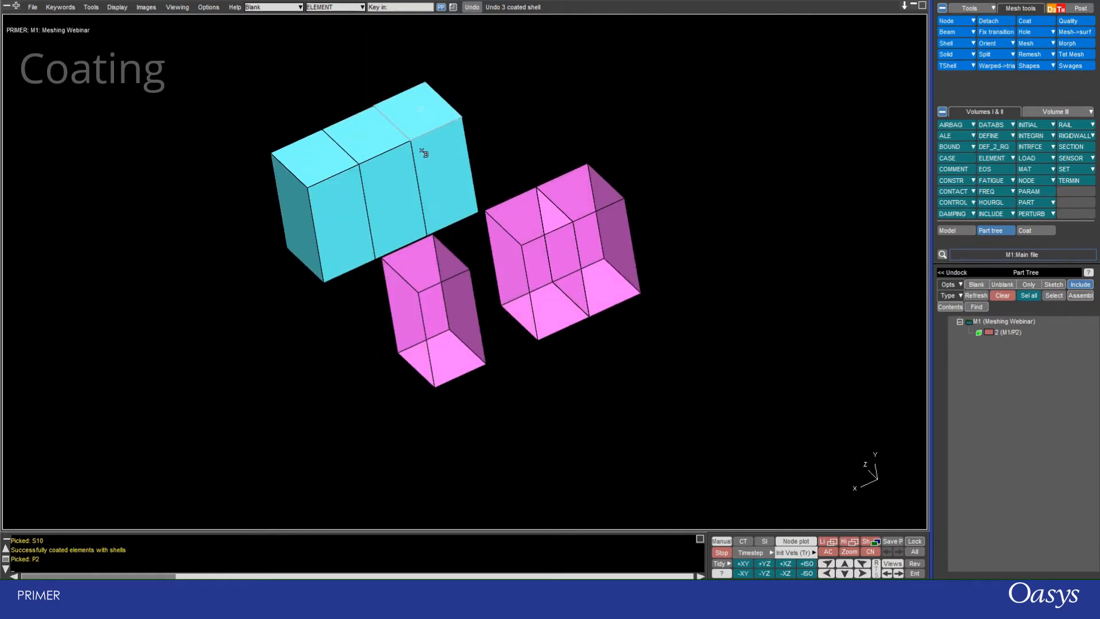
click(548, 280)
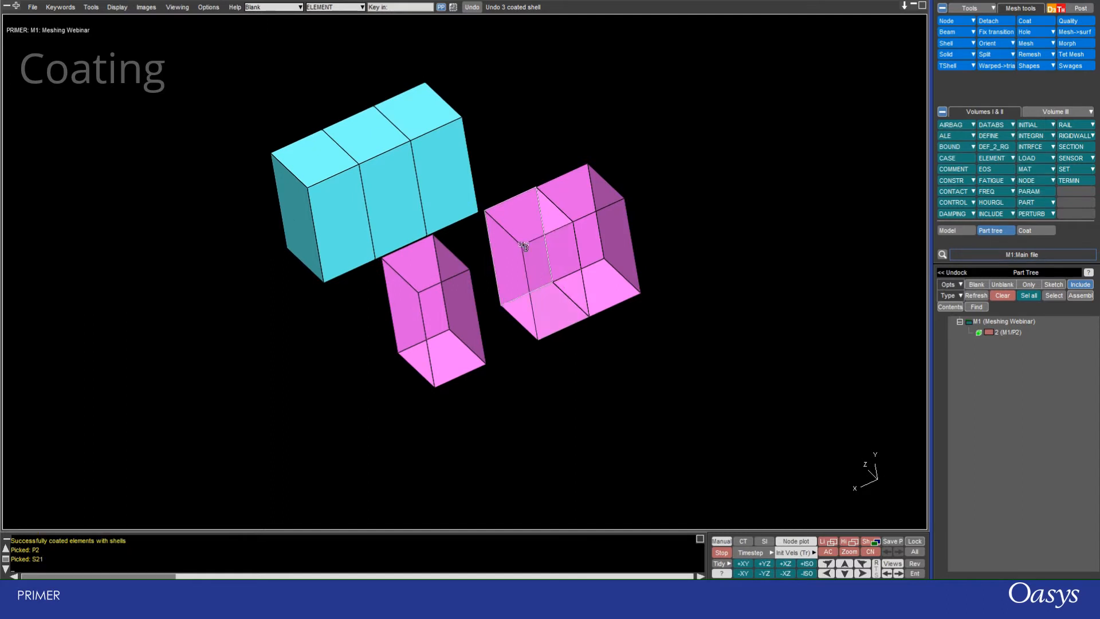
click(523, 240)
click(539, 300)
click(523, 260)
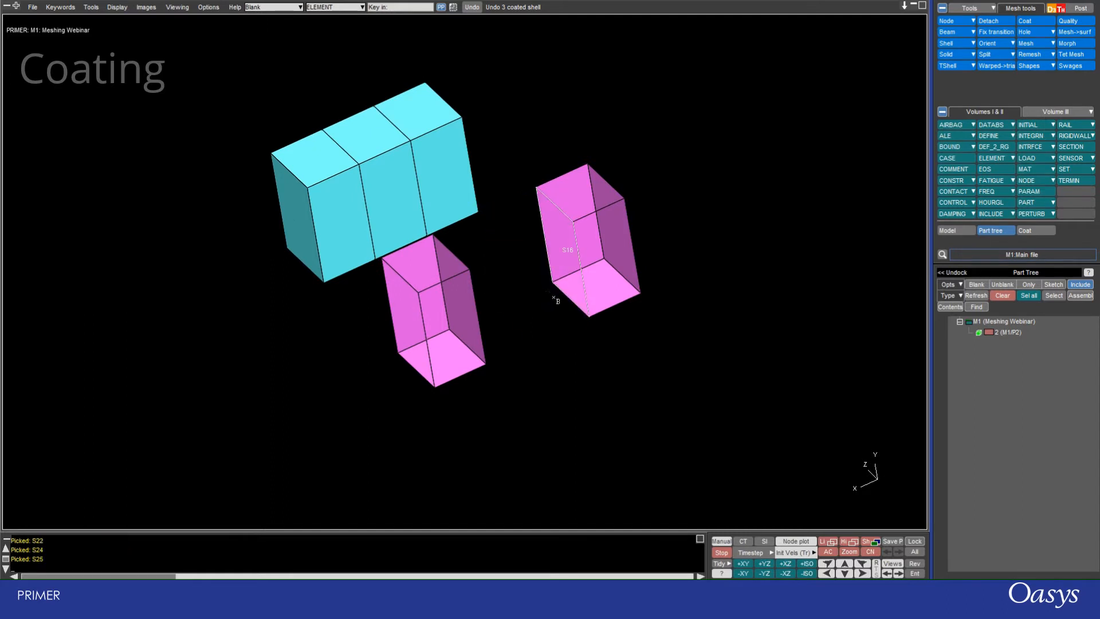
shift+drag(555, 298, 675, 351)
shift+drag(578, 232, 547, 235)
right_click(569, 251)
click(753, 343)
right_drag(636, 367, 331, 95)
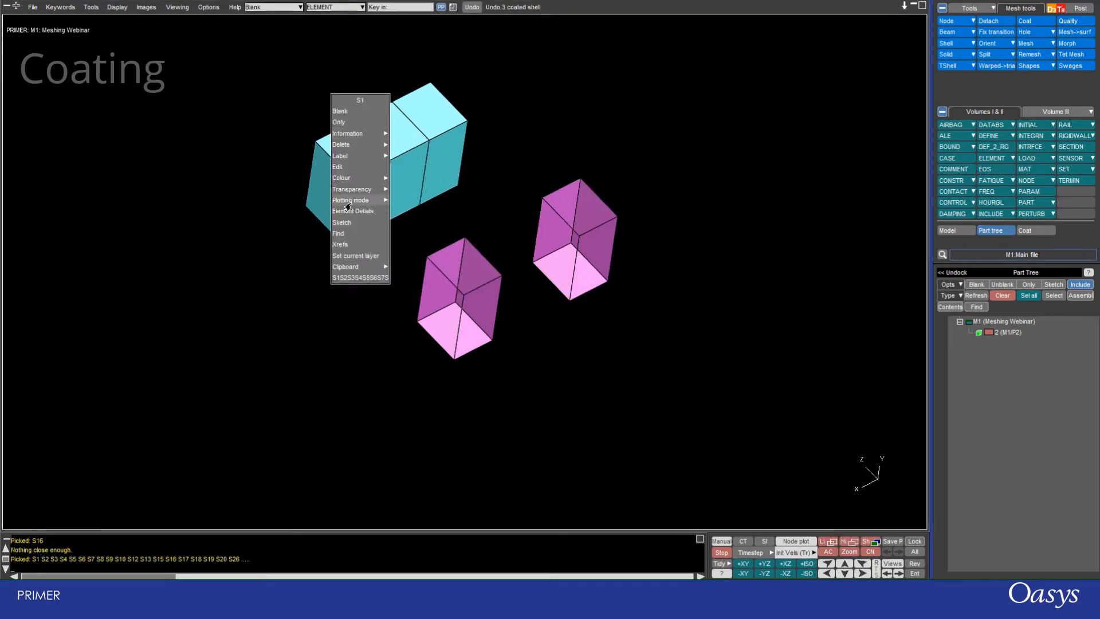
click(398, 192)
- Close the Coat tool, then blank one side shell of a pink box and three shells of the cyan coating
click(1031, 230)
click(1097, 270)
scroll(580, 216, up, 3)
shift+drag(581, 216, 609, 189)
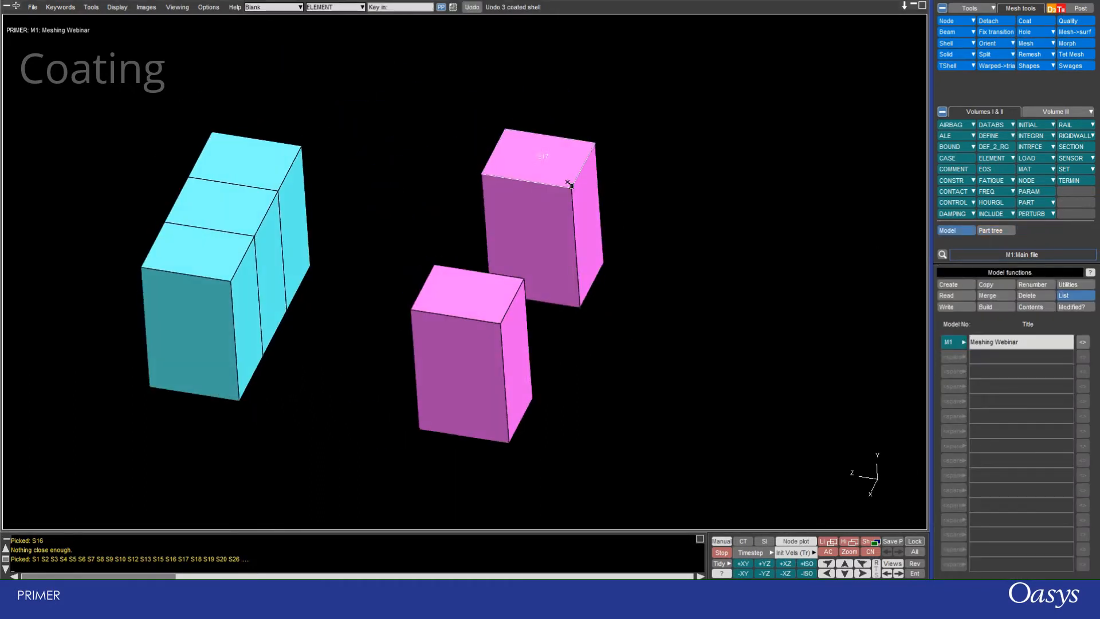
click(538, 238)
click(209, 295)
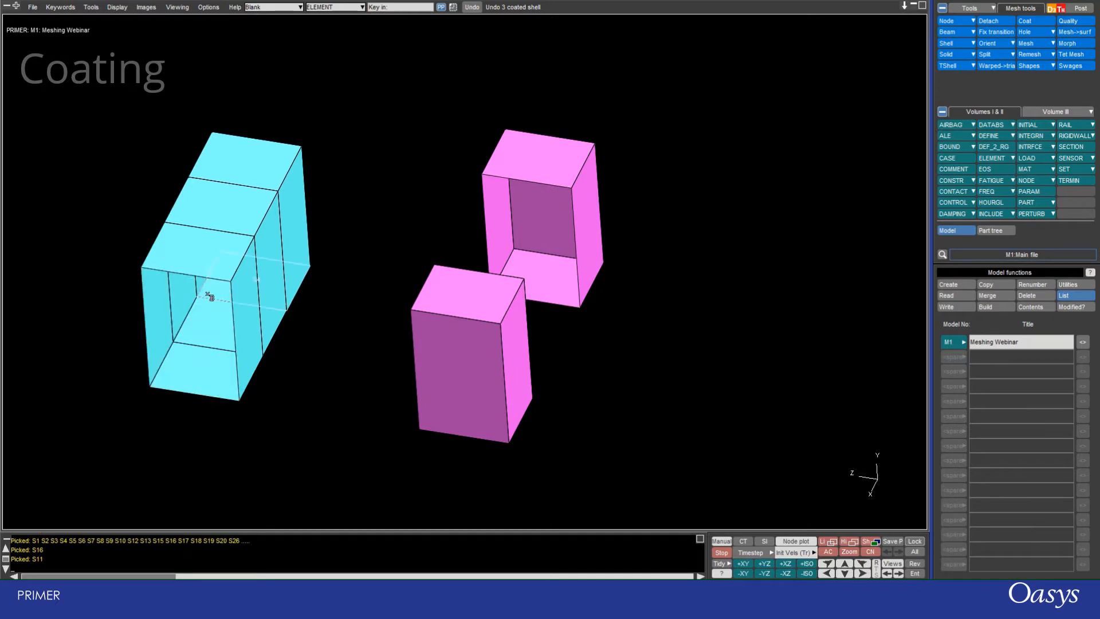
click(211, 264)
click(245, 336)
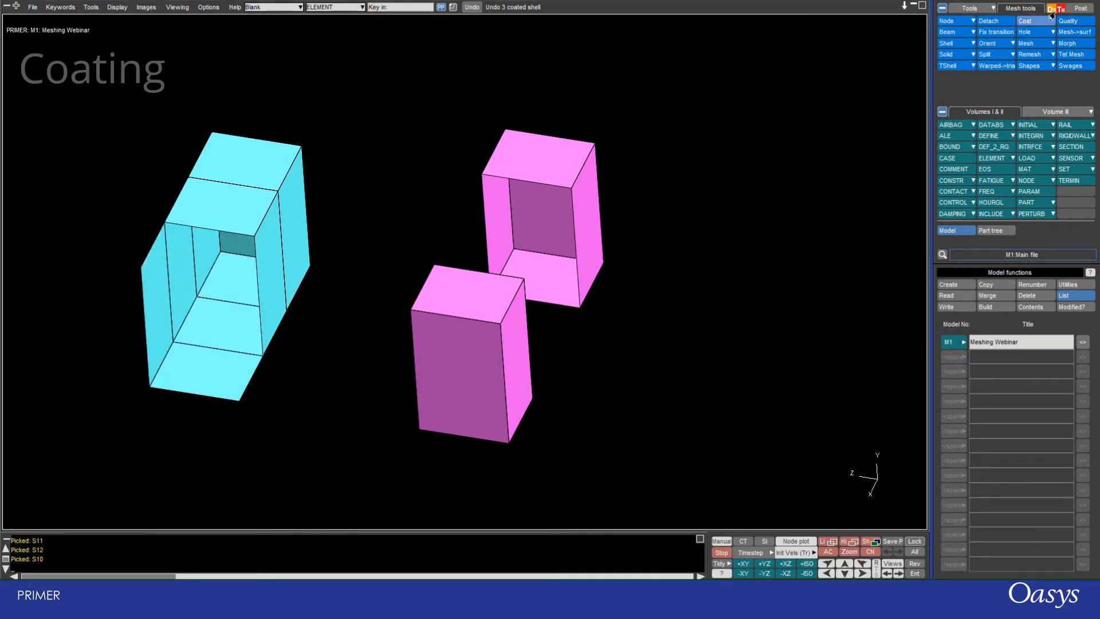
- Open the Coat tool and set it to coat by face, with the picked face growing out by propagation
click(1032, 21)
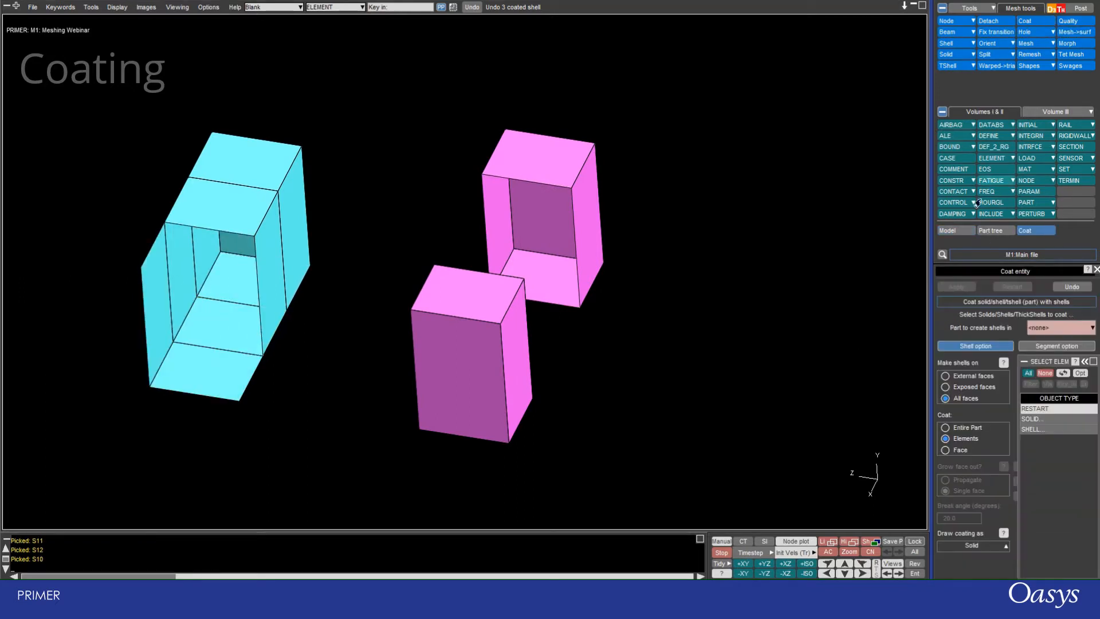
click(960, 397)
scroll(577, 208, down, 3)
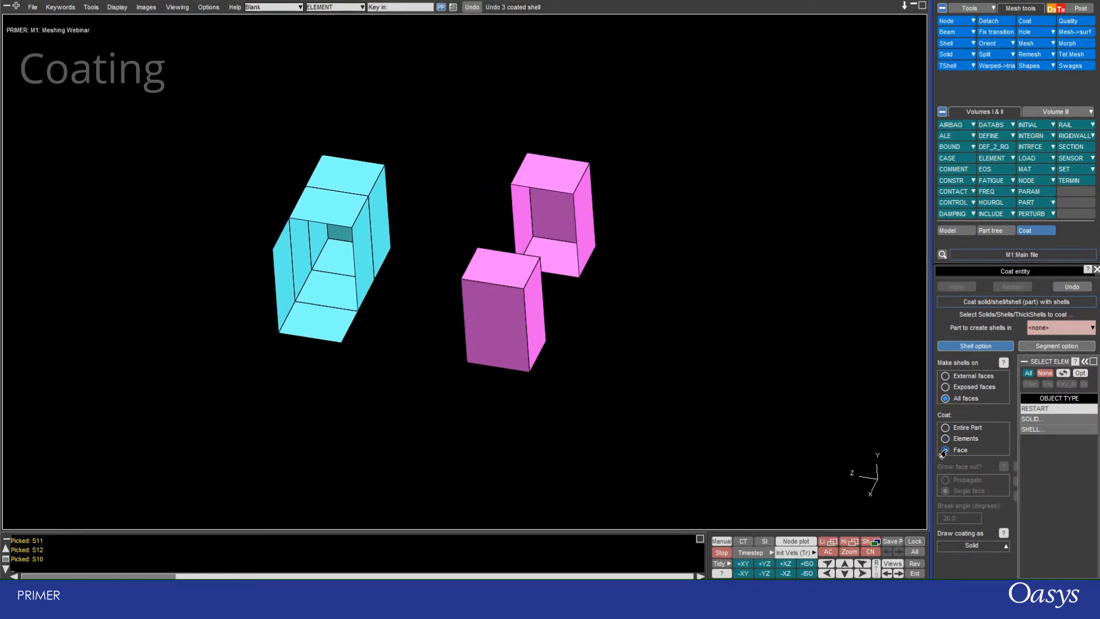
click(945, 450)
scroll(577, 209, down, 3)
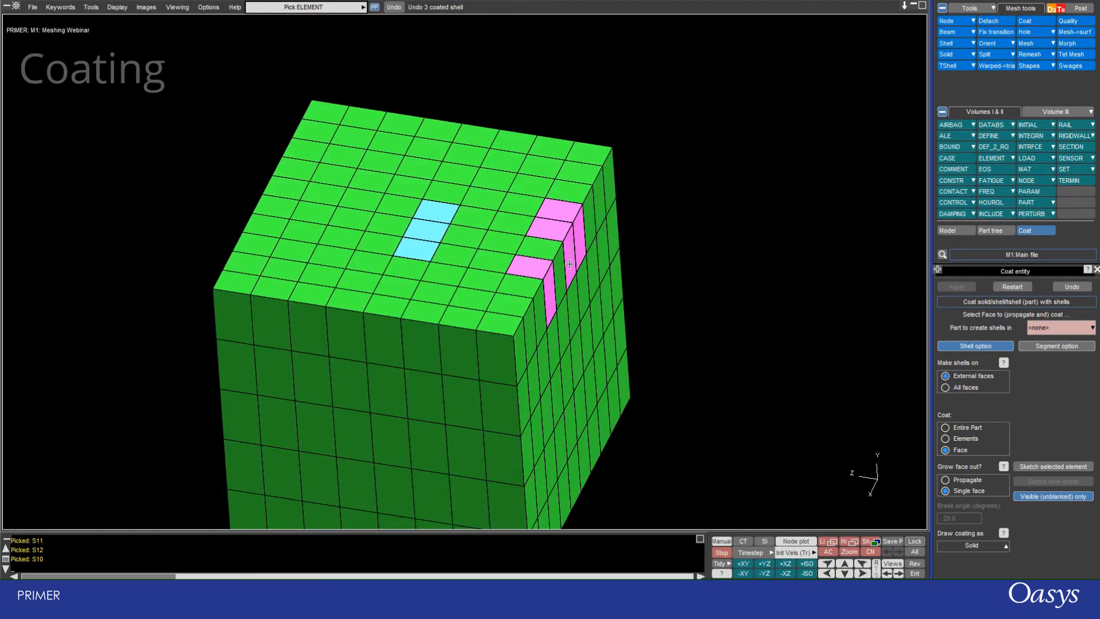
shift+middle_drag(494, 344, 608, 237)
scroll(608, 241, down, 3)
shift+drag(568, 306, 631, 229)
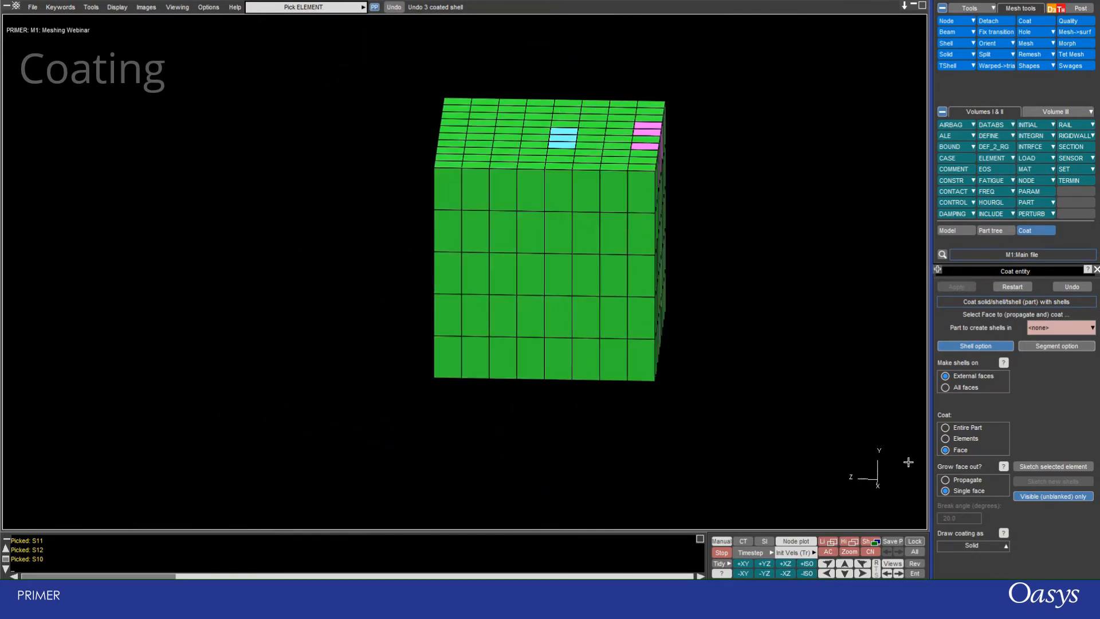
click(942, 480)
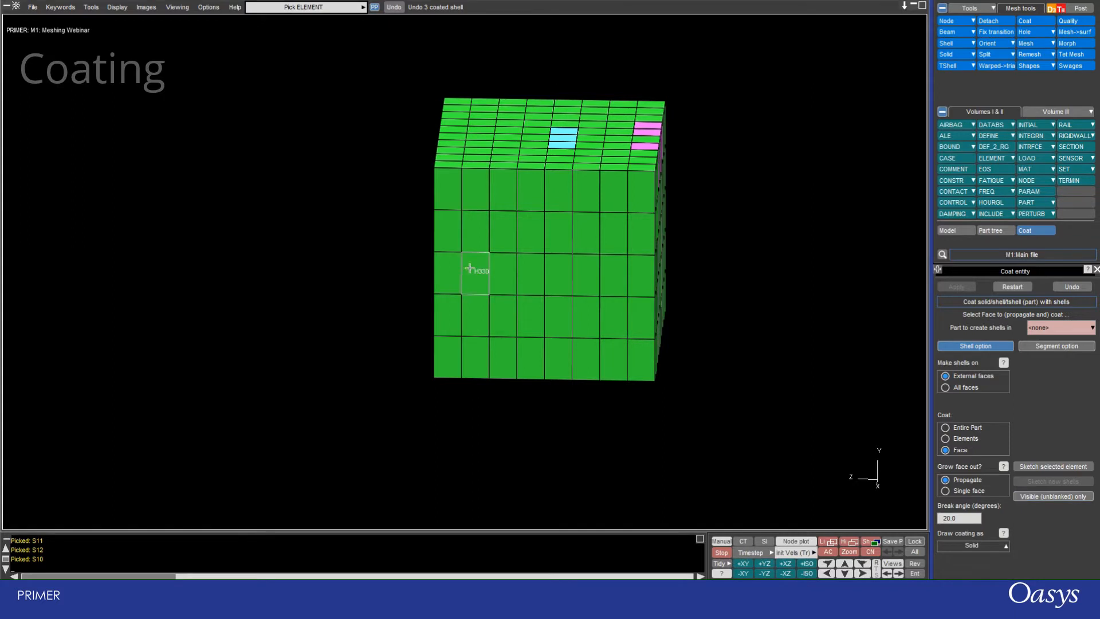
- Blank all solid elements within an area covering the lower corner region of the block's front
click(990, 231)
drag(550, 269, 734, 434)
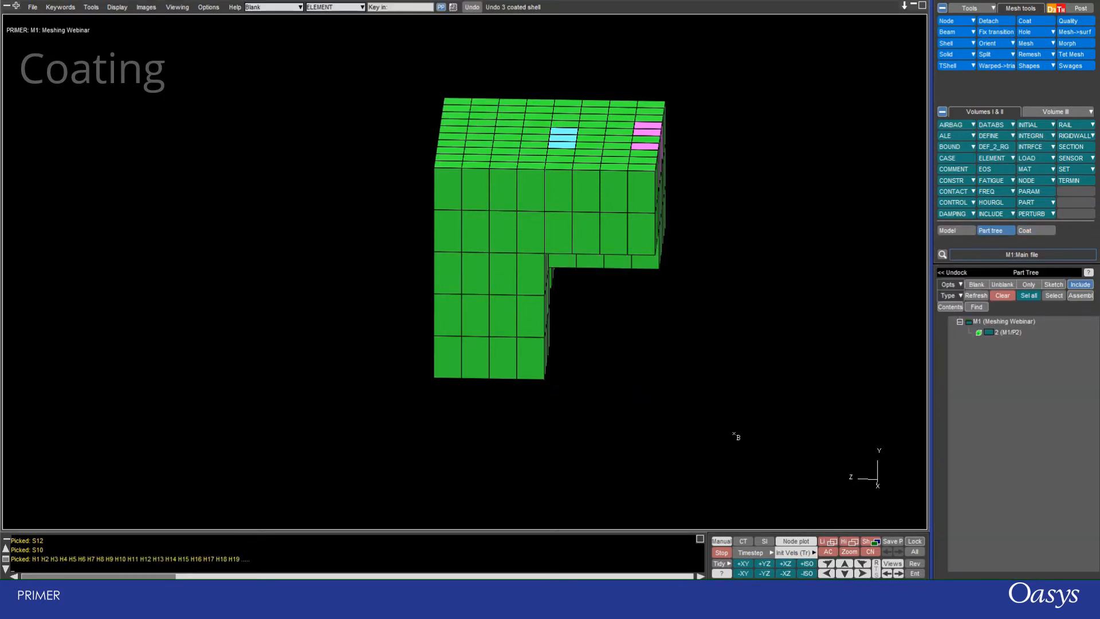
shift+drag(610, 319, 584, 320)
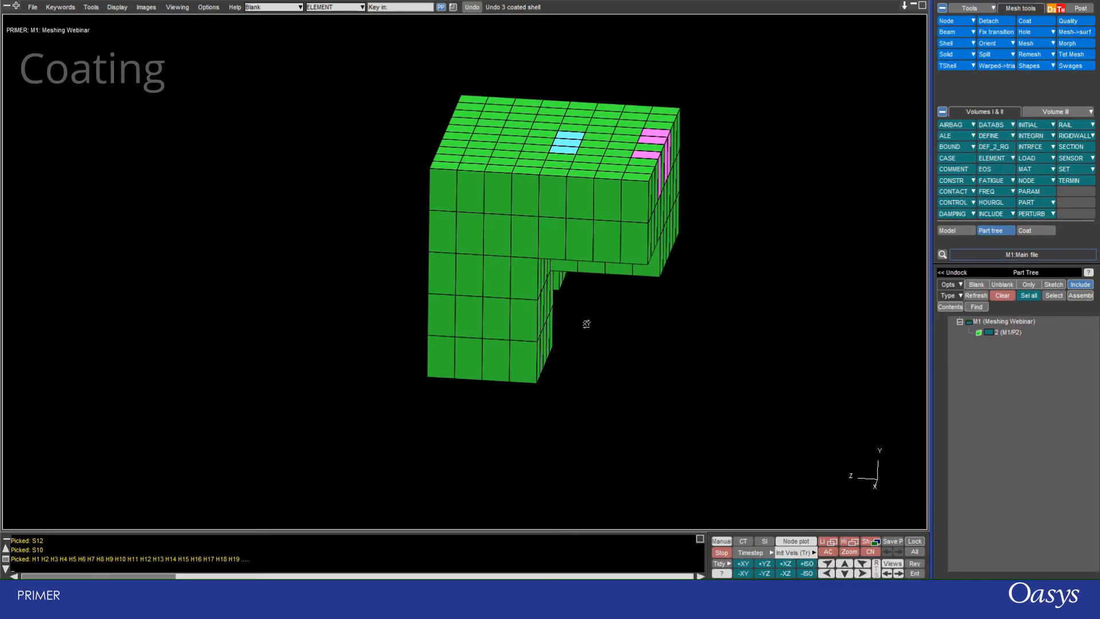
- Select the propagated front face for coating into part 6, with blanked elements included, and sketch the new shells
click(1022, 231)
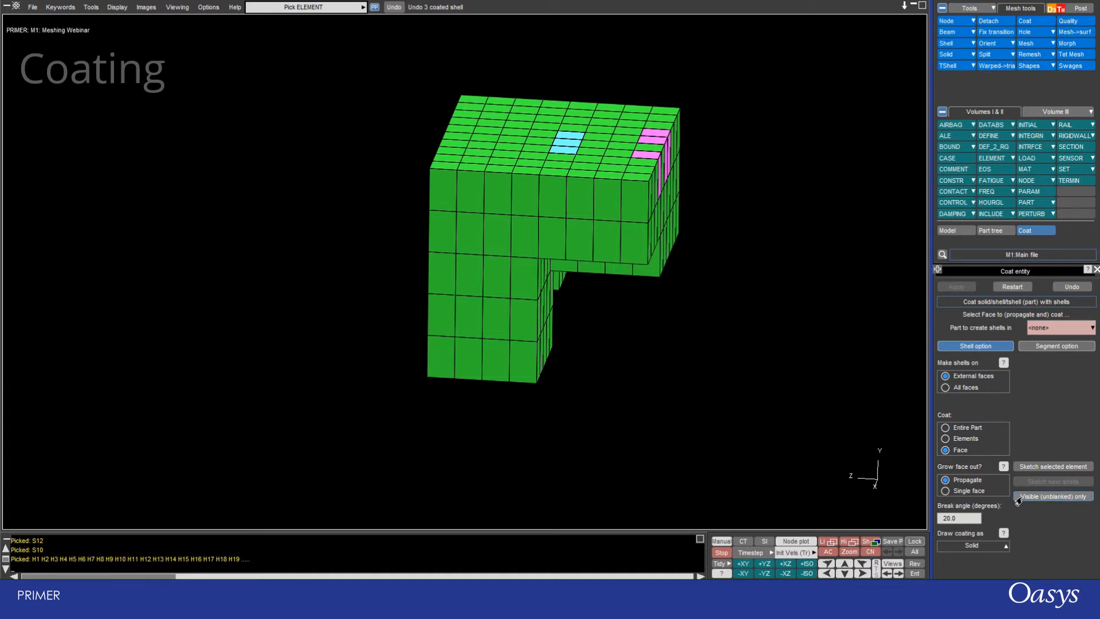
click(1048, 327)
text(8)
key(Return)
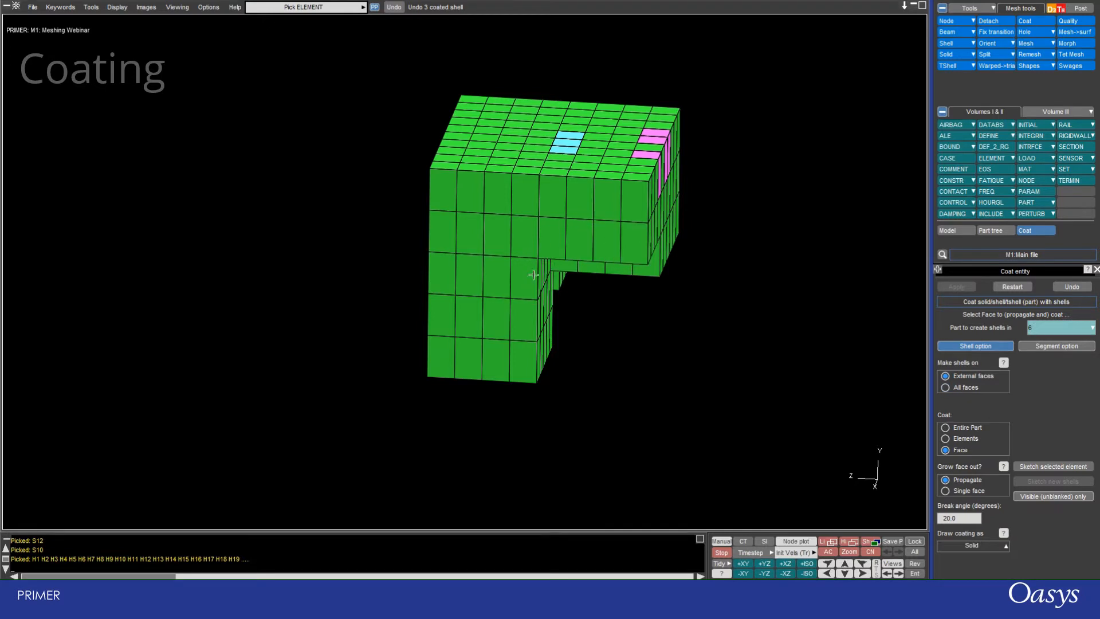
click(484, 288)
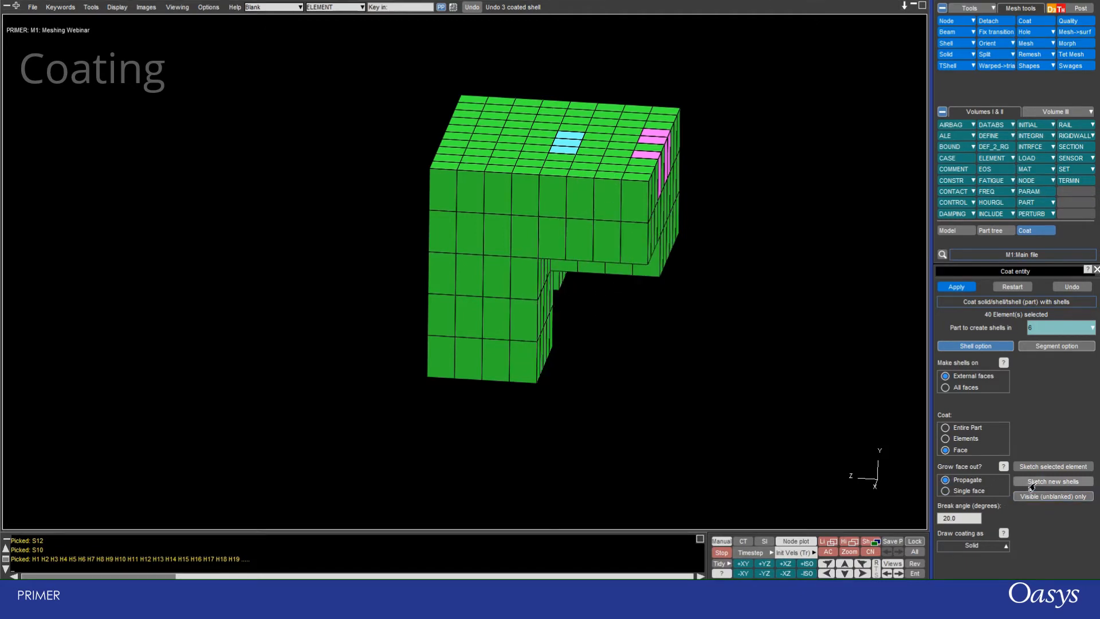
click(1035, 483)
shift+drag(558, 238, 459, 217)
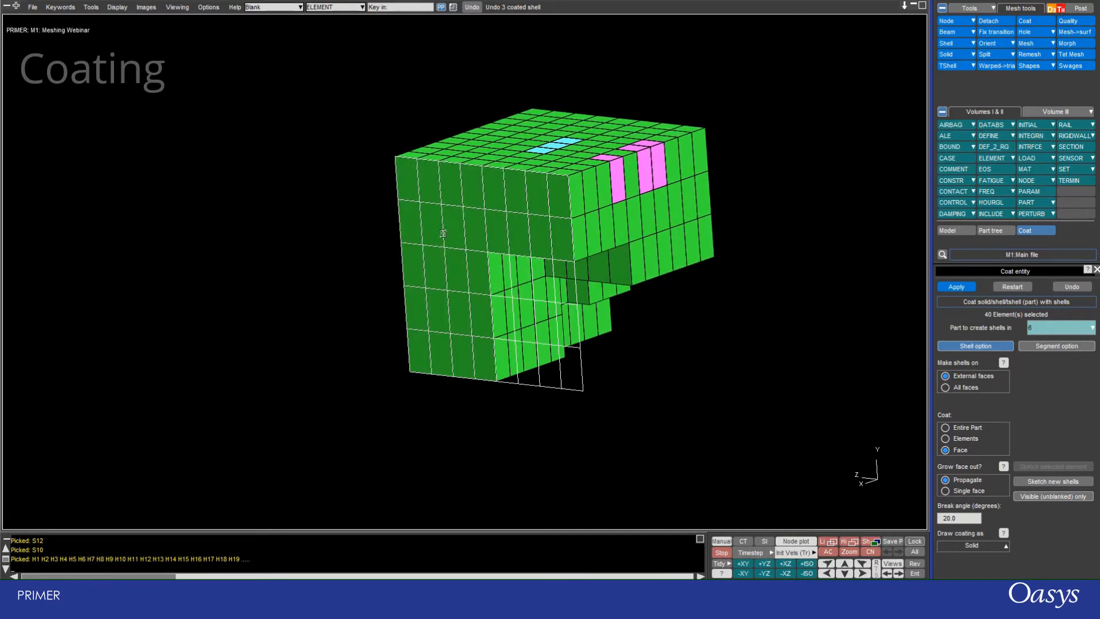
- Restart the coating with visible elements only and coat the L-shaped front face with shells in part 6
click(1022, 498)
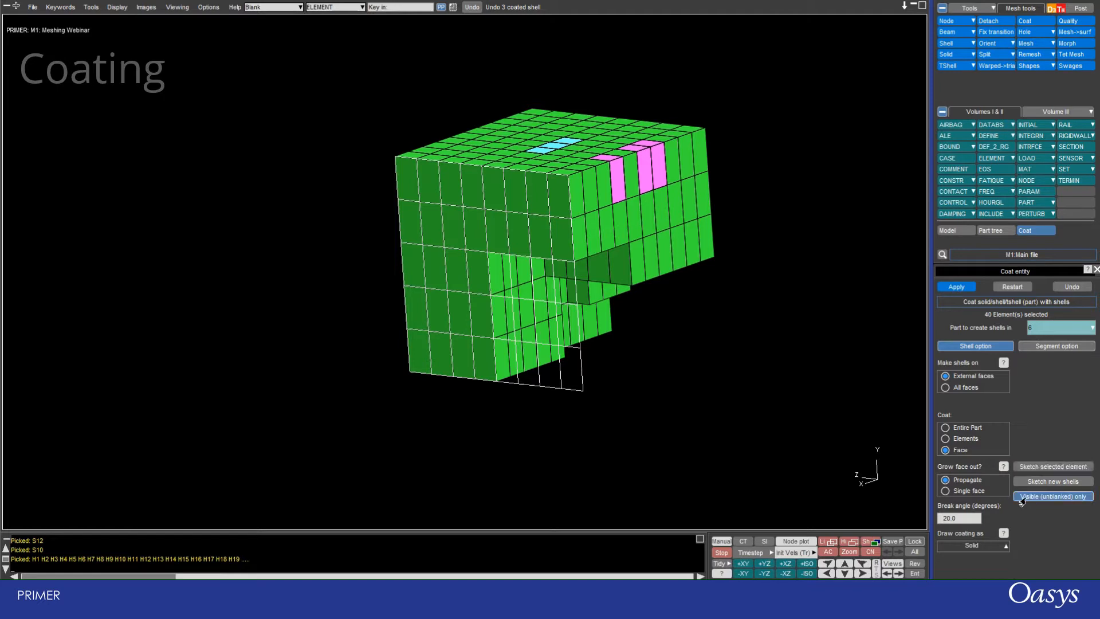
click(1015, 288)
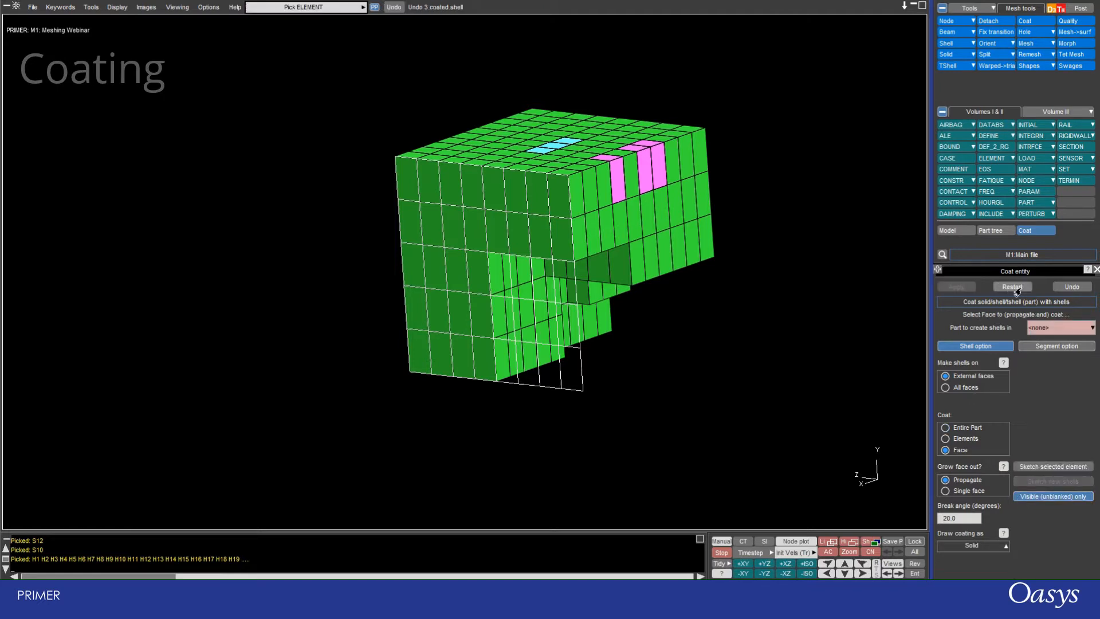
click(1040, 334)
text(6)
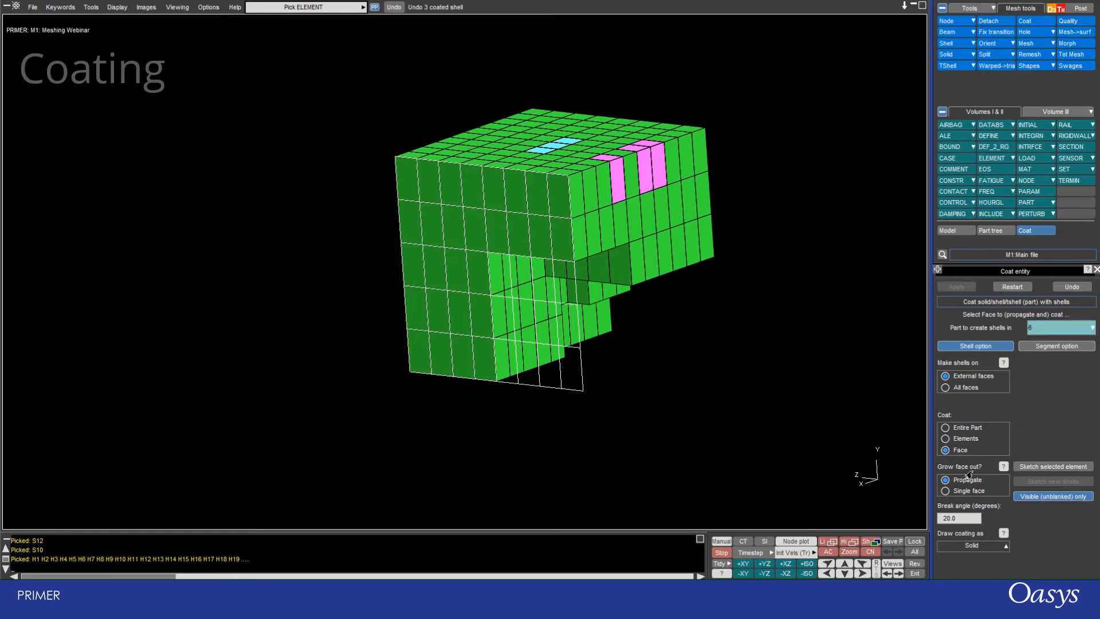
click(454, 271)
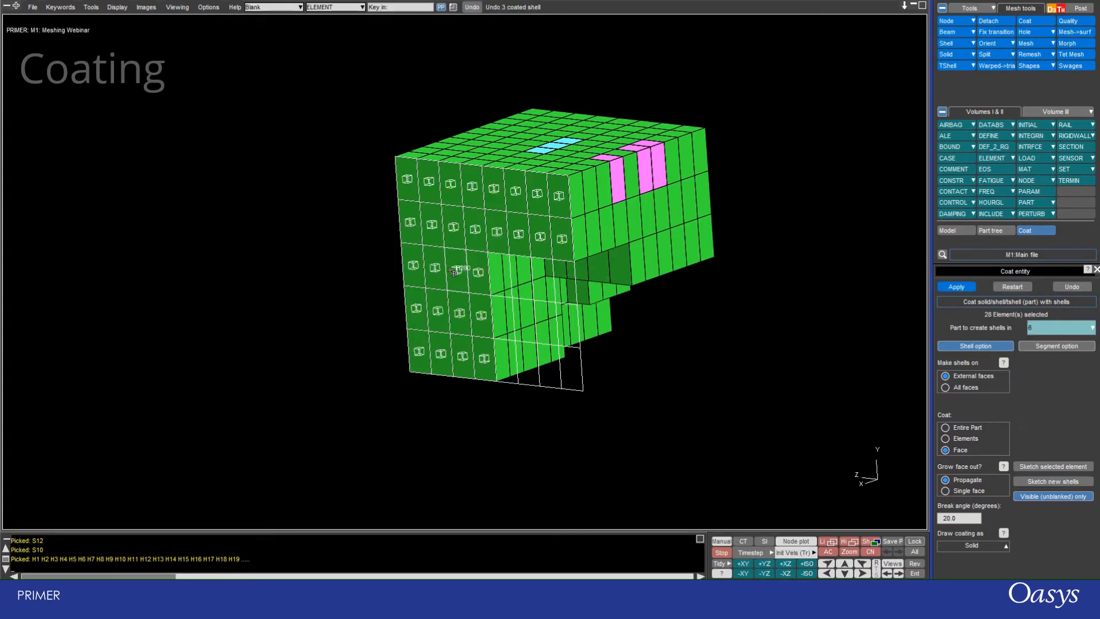
click(1030, 485)
shift+drag(542, 207, 511, 280)
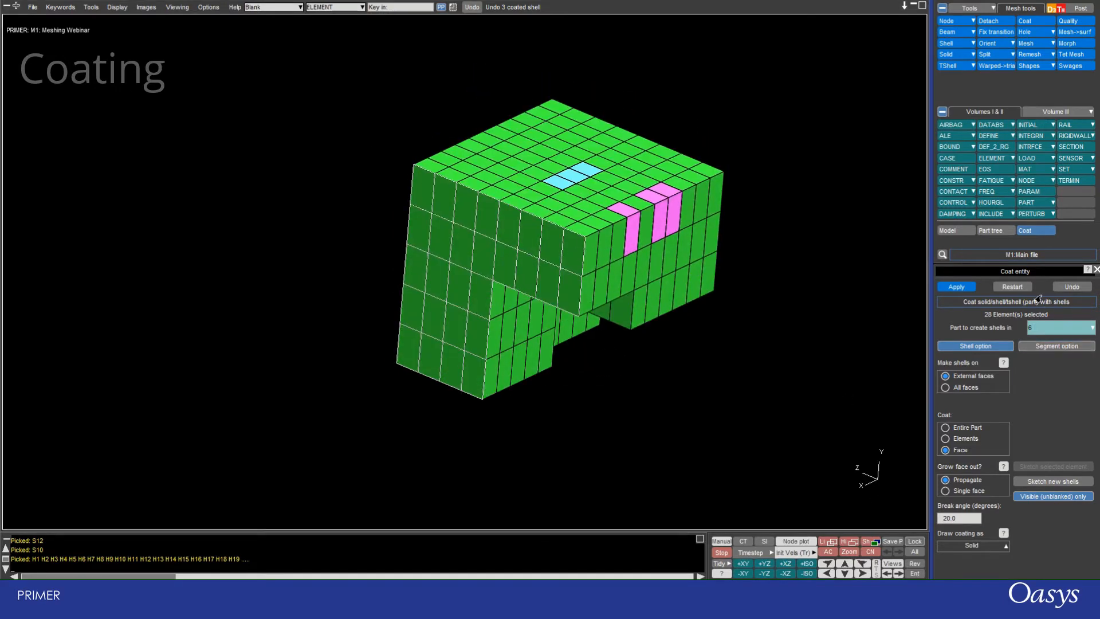
click(957, 287)
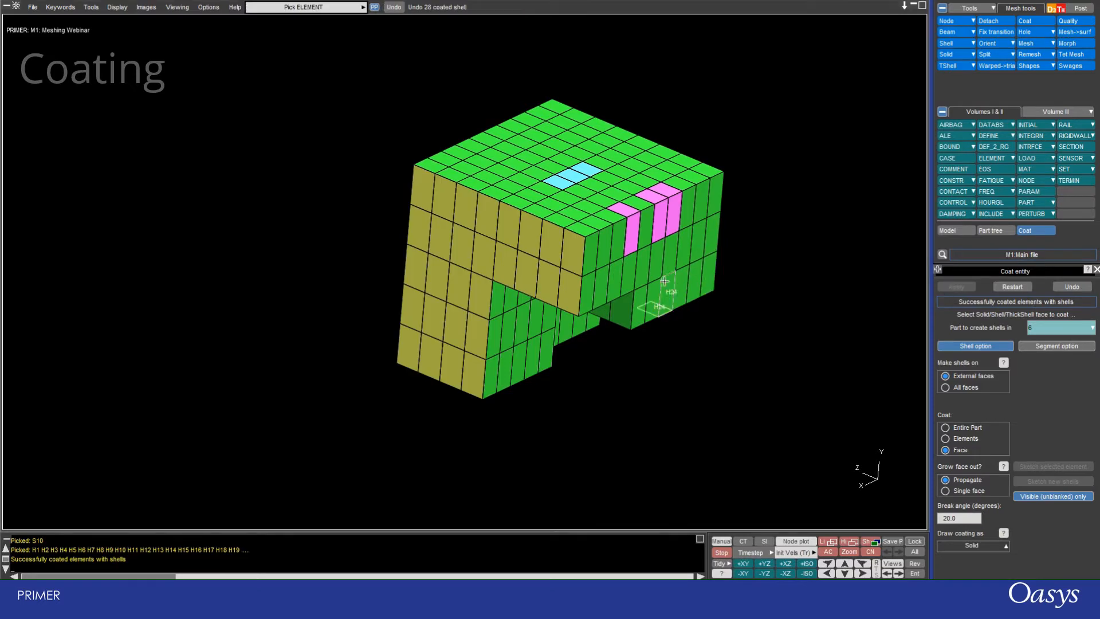
shift+drag(601, 319, 693, 285)
click(625, 170)
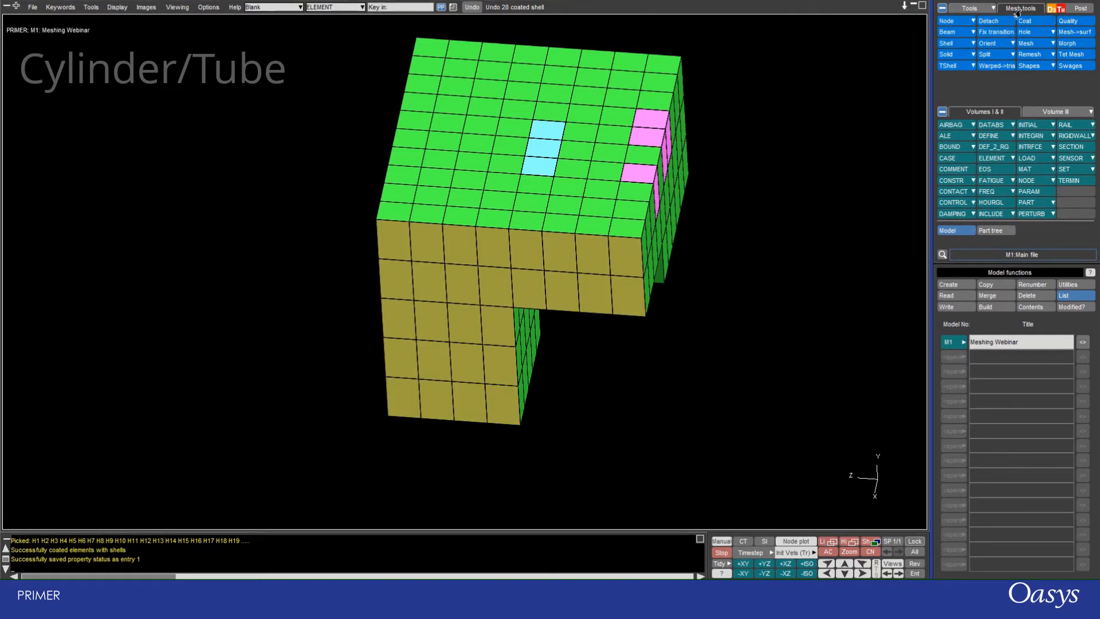
- Start a shell tube mesh in part 6 with its axis origin at node 598 on the block's upper front corner
click(1025, 66)
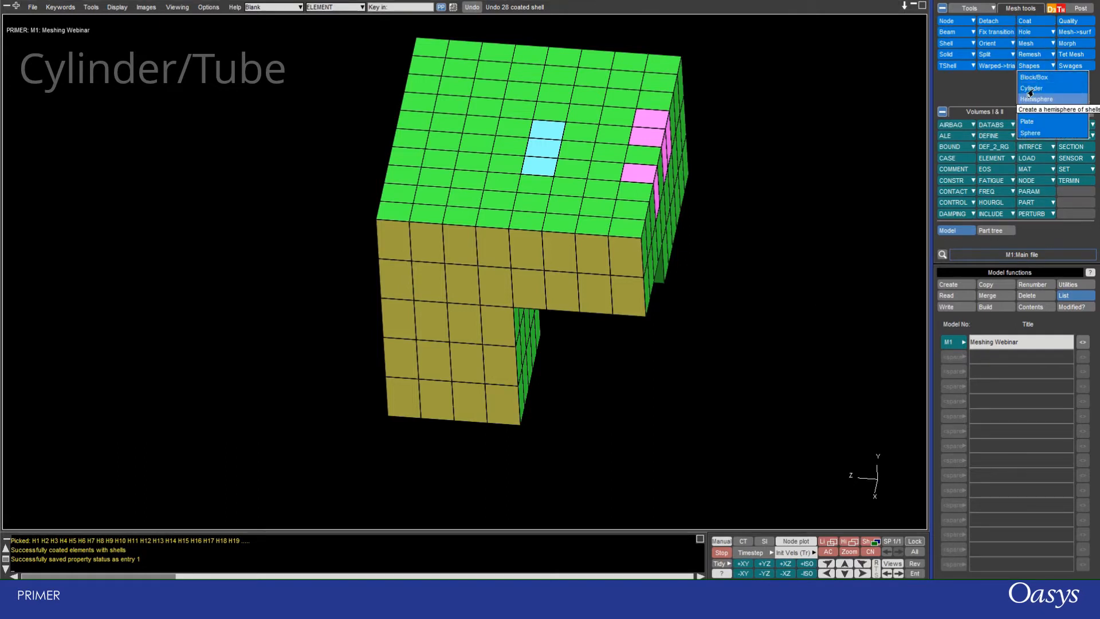
click(1034, 100)
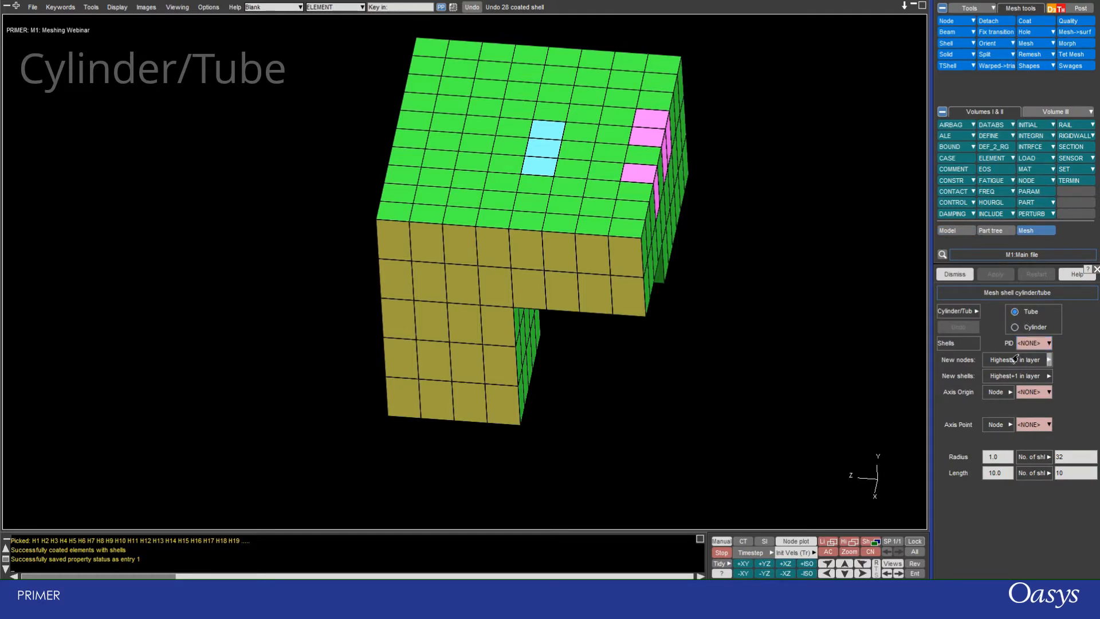
click(1031, 345)
key(Return)
click(1034, 392)
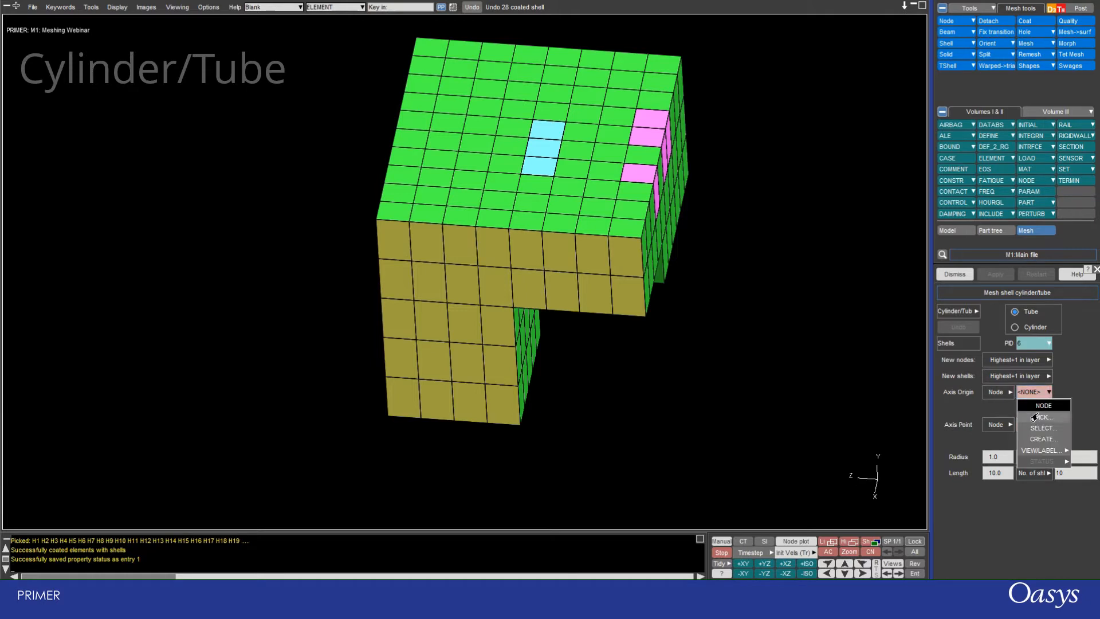
click(1034, 417)
click(379, 218)
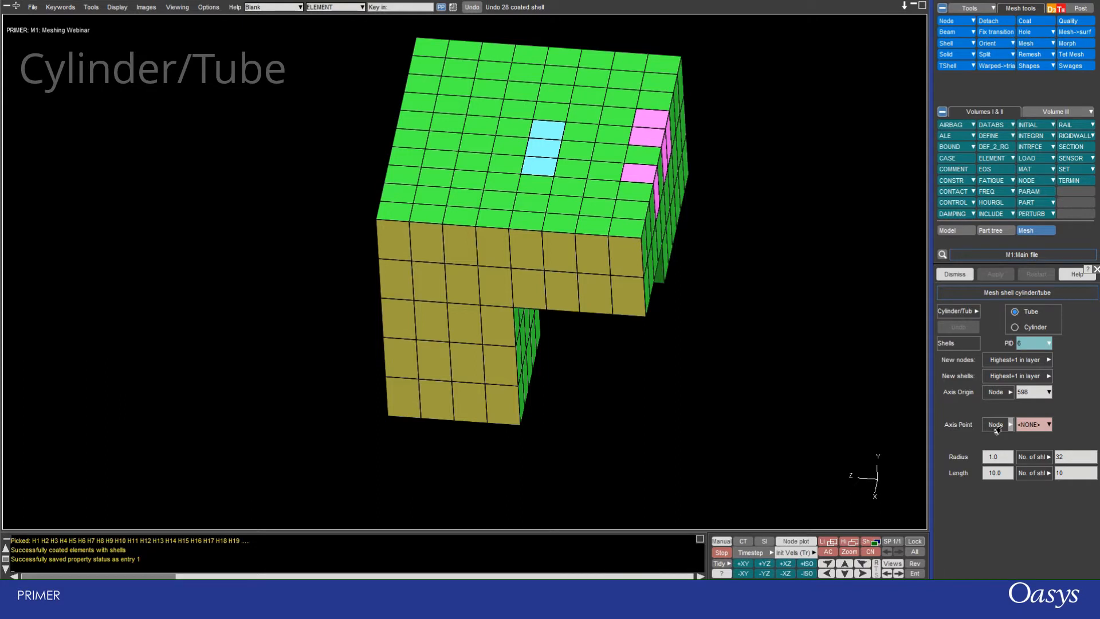
- Pick node 27 on the far side of the block as the tube's axis point
click(1006, 425)
click(1006, 424)
click(1031, 425)
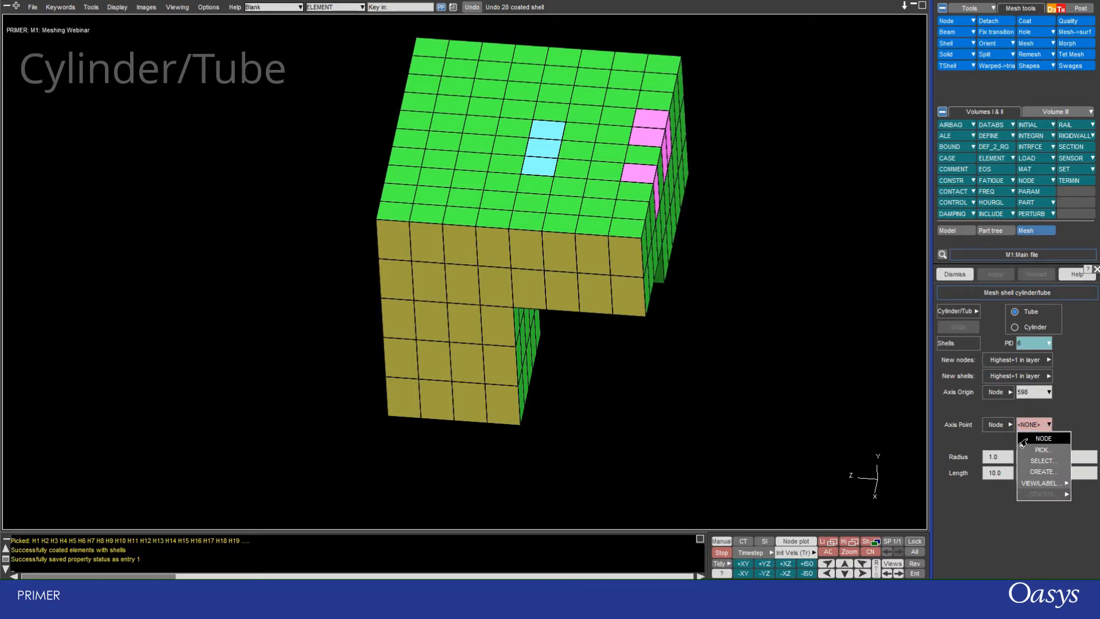
click(1031, 449)
shift+drag(579, 243, 648, 244)
click(654, 244)
- Mesh the tube with a length of 50 and a radius of 2, using 32 shells around and 10 along
double_click(996, 473)
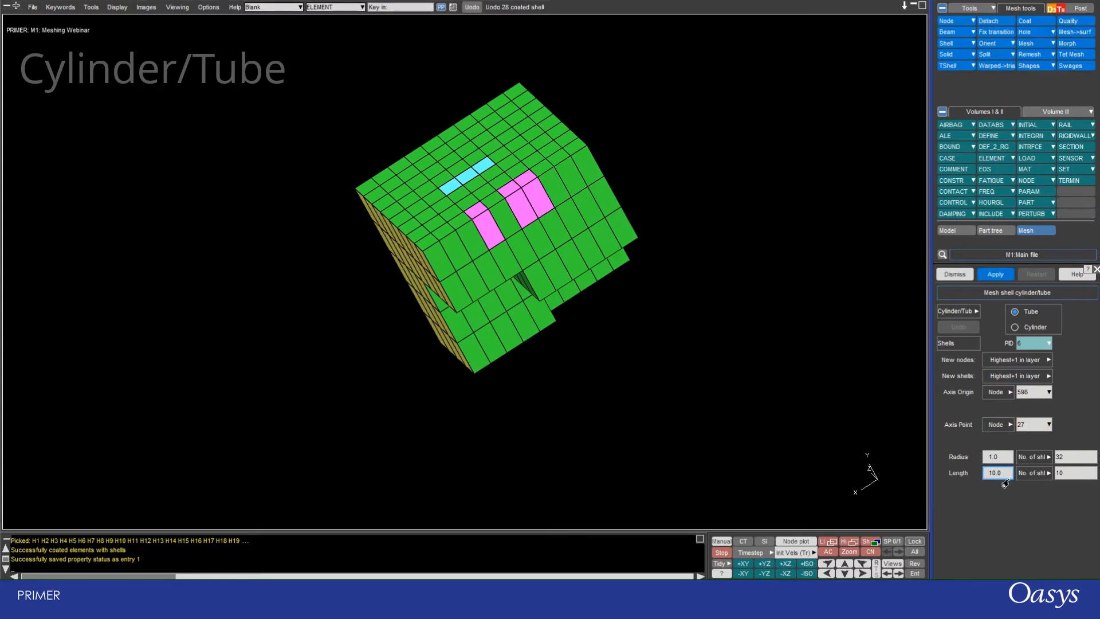
drag(992, 475, 987, 473)
text(50)
double_click(997, 457)
text(2)
click(1069, 458)
click(1070, 474)
click(994, 275)
- Examine the tube mesh running through the block and its open ends from several angles
scroll(341, 292, down, 5)
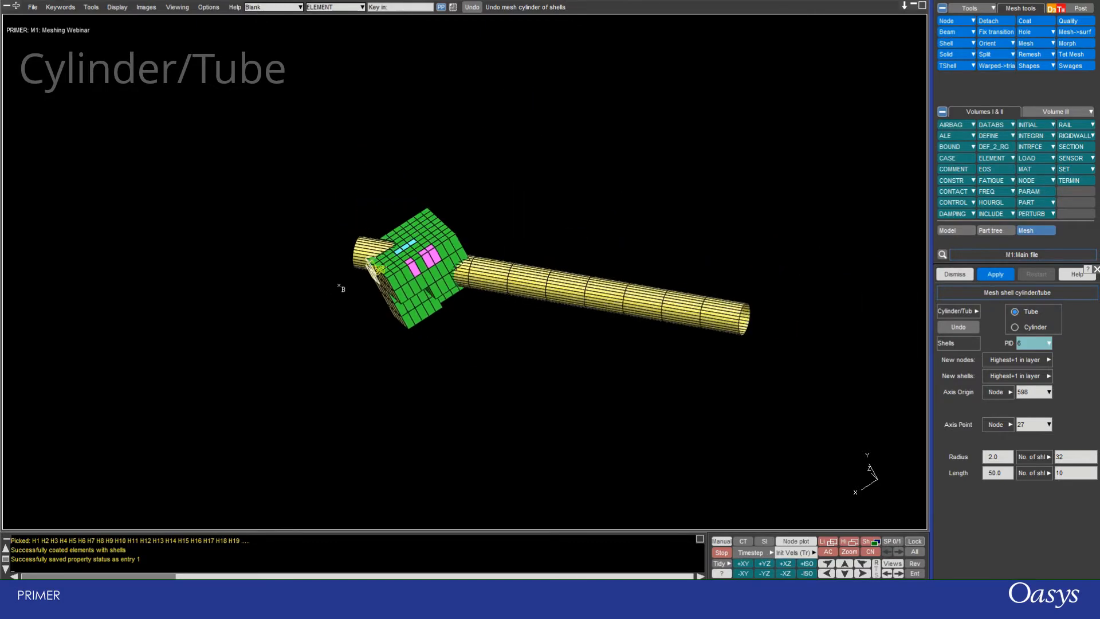
scroll(416, 216, up, 5)
mouse_move(612, 320)
shift+mouse_down()
mouse_move(409, 272)
mouse_move(372, 290)
shift+mouse_up()
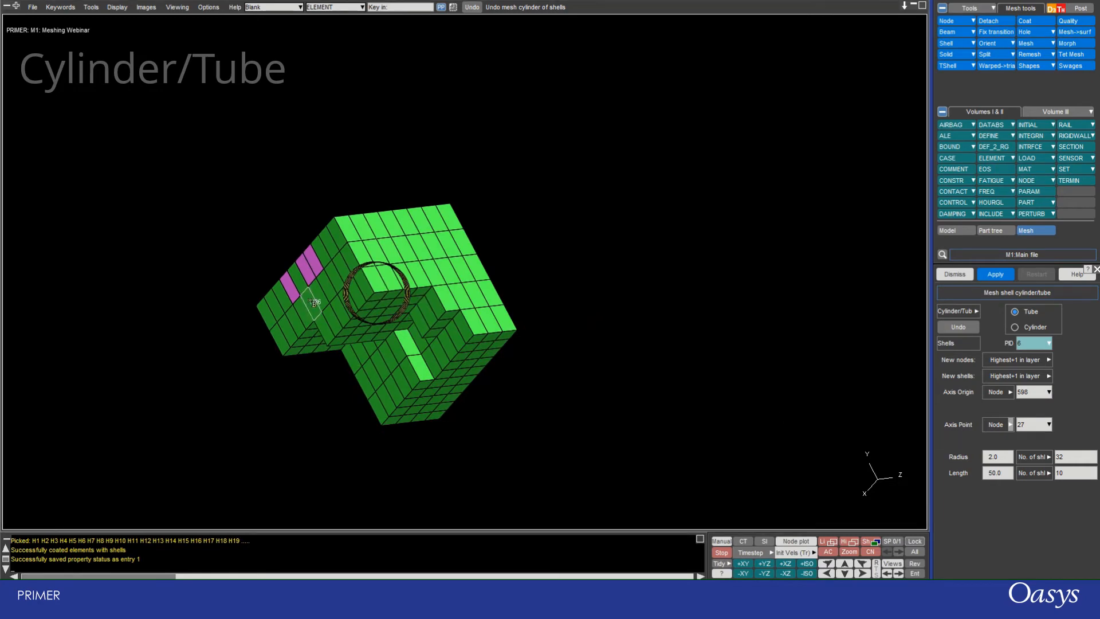
scroll(322, 302, up, 3)
scroll(376, 297, up, 3)
shift+drag(375, 297, 492, 356)
scroll(491, 356, down, 5)
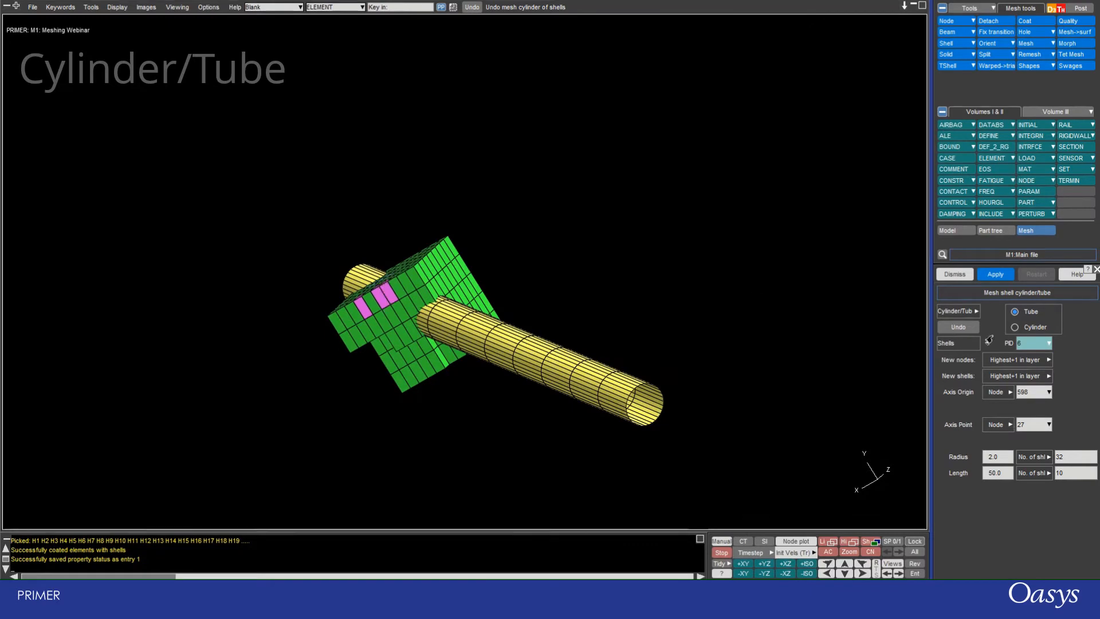
- Mesh a closed-ended cylinder of shells on the same axis and dimensions as the tube, and examine its end caps
click(1013, 327)
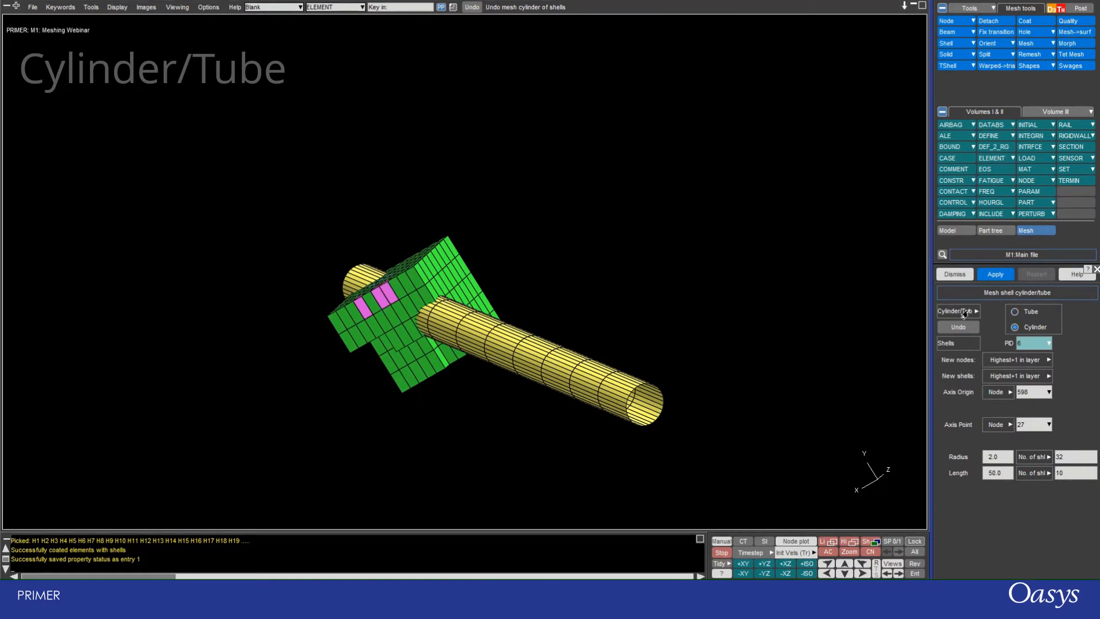
scroll(467, 263, up, 3)
shift+drag(468, 263, 630, 343)
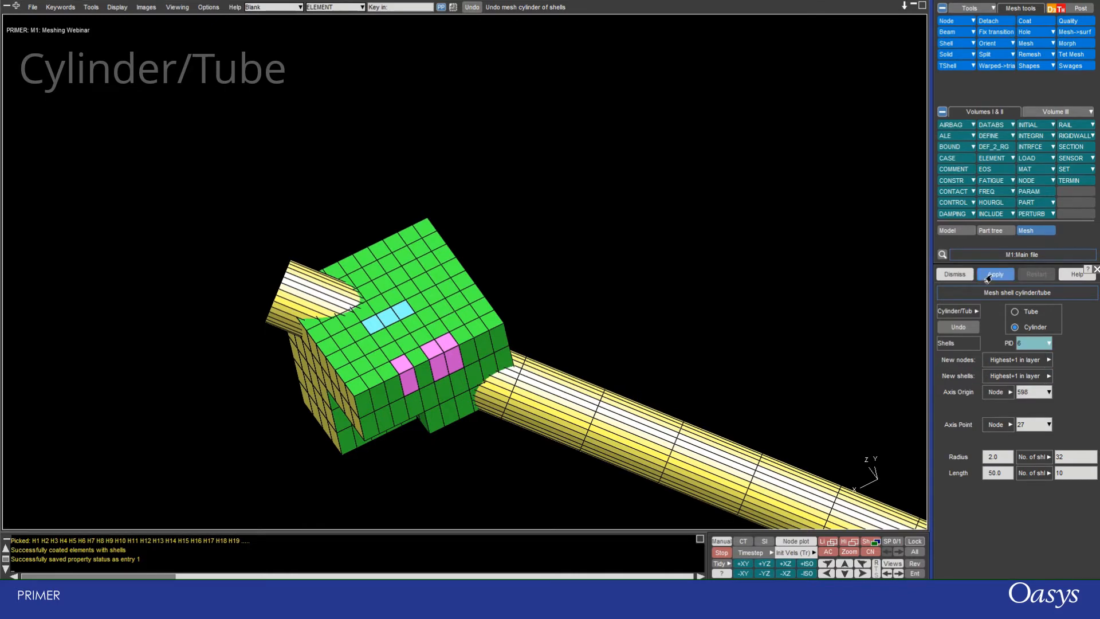
drag(493, 304, 434, 392)
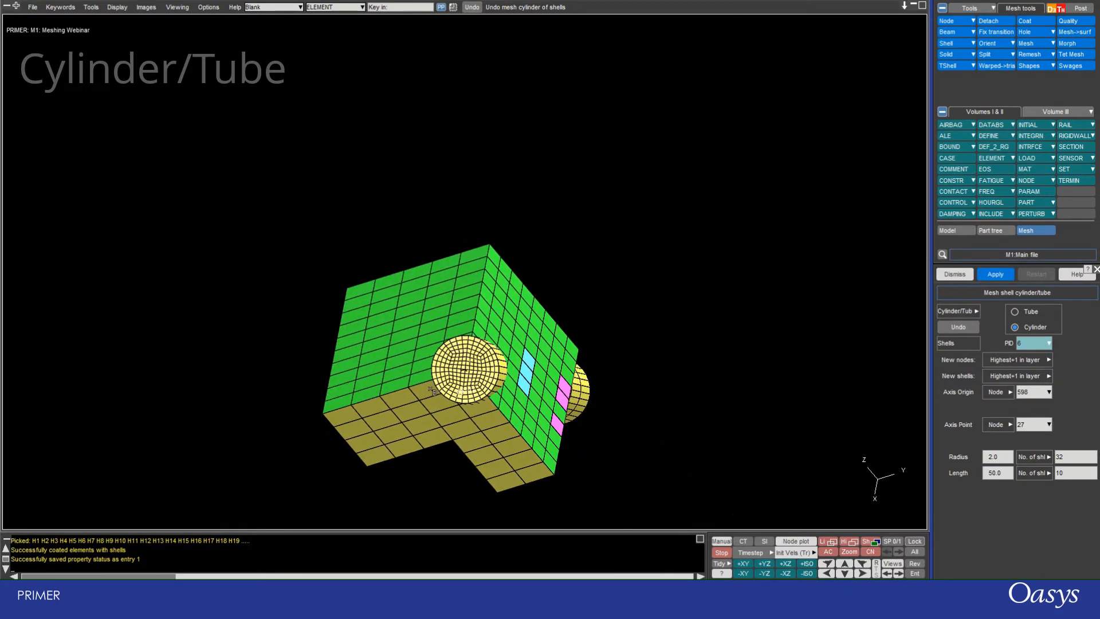
scroll(434, 391, up, 5)
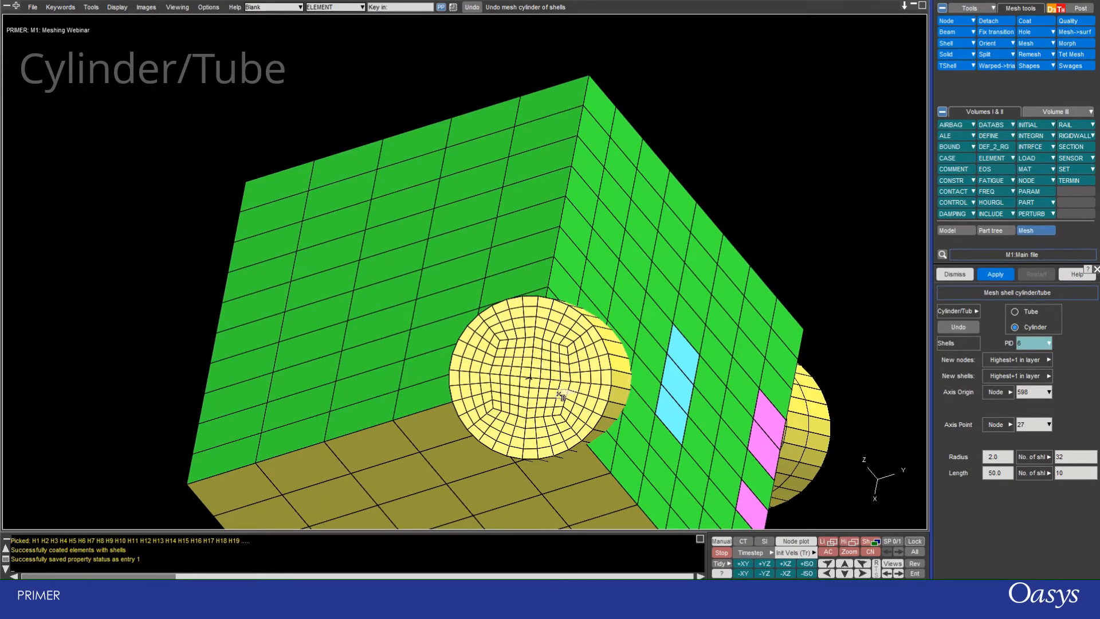
scroll(560, 395, down, 3)
drag(515, 378, 168, 352)
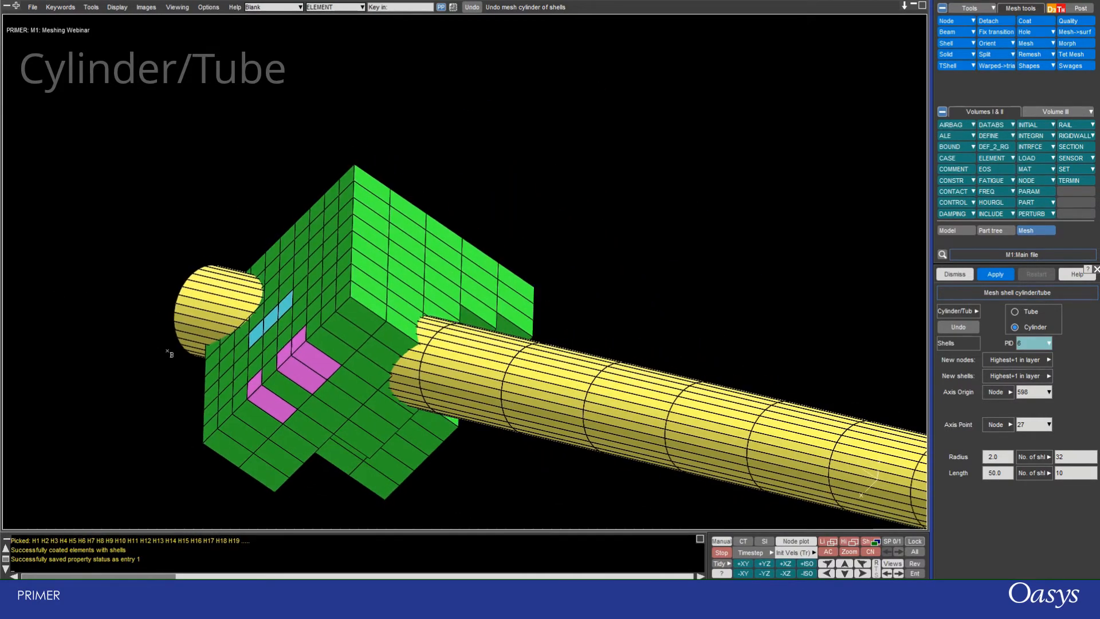
scroll(168, 351, down, 4)
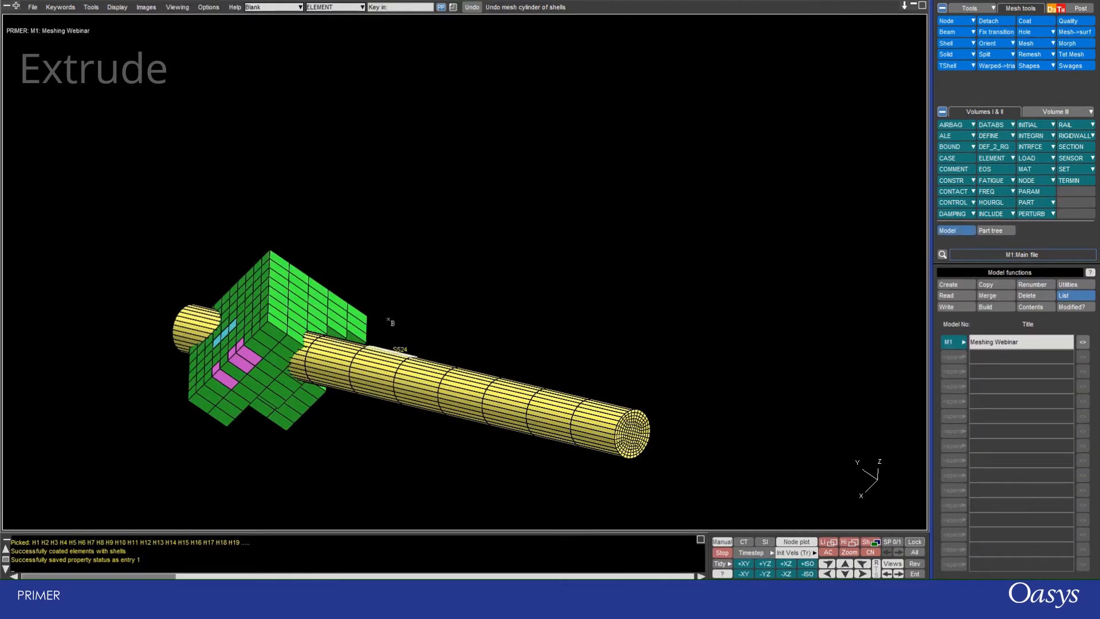
- Show only part 2, fit it in the YZ view, and start the mesh Extrude tool
click(985, 231)
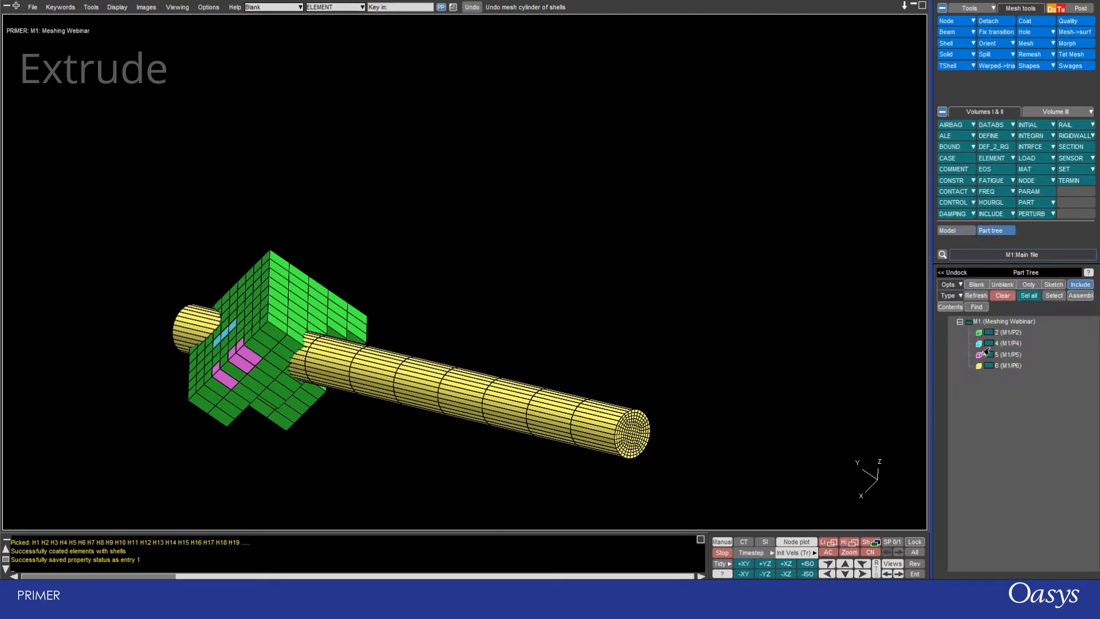
right_click(998, 333)
click(1009, 404)
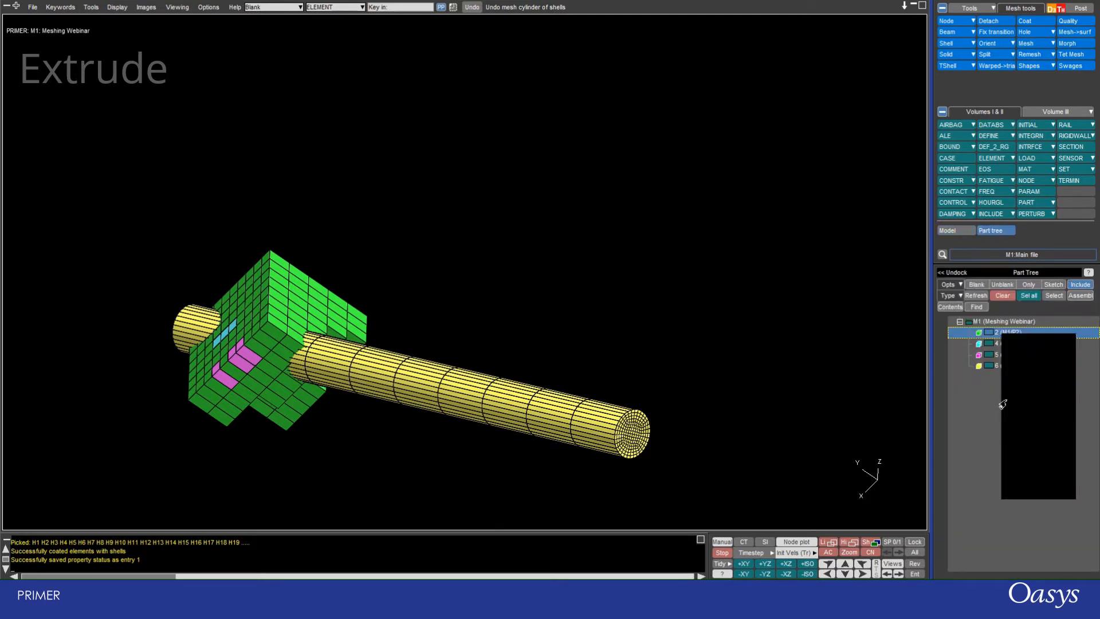
key(a)
key(2)
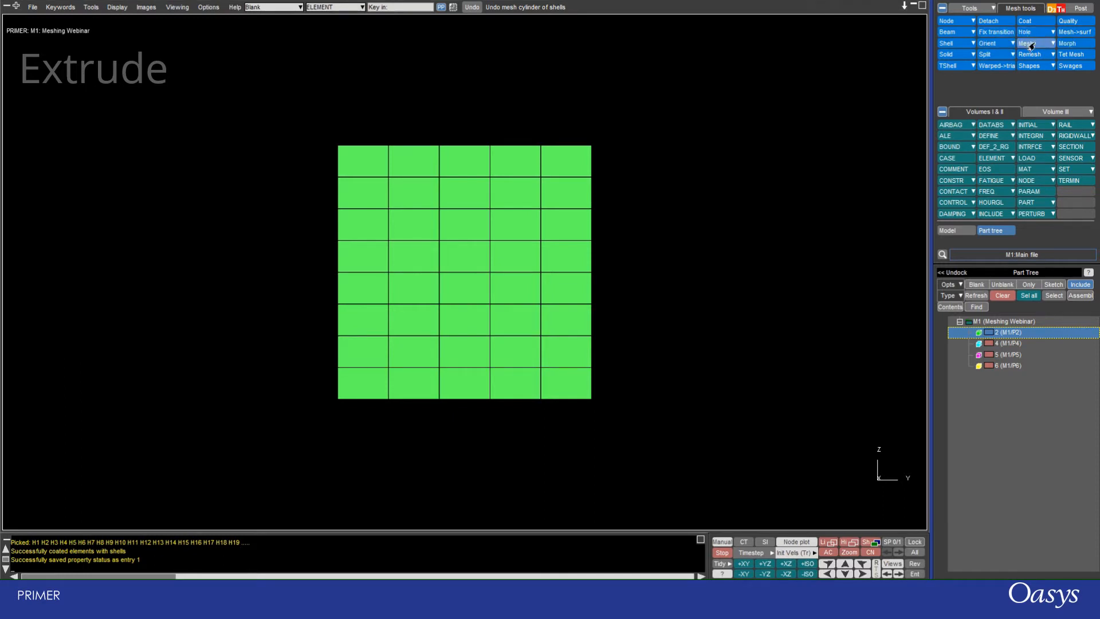
click(1051, 46)
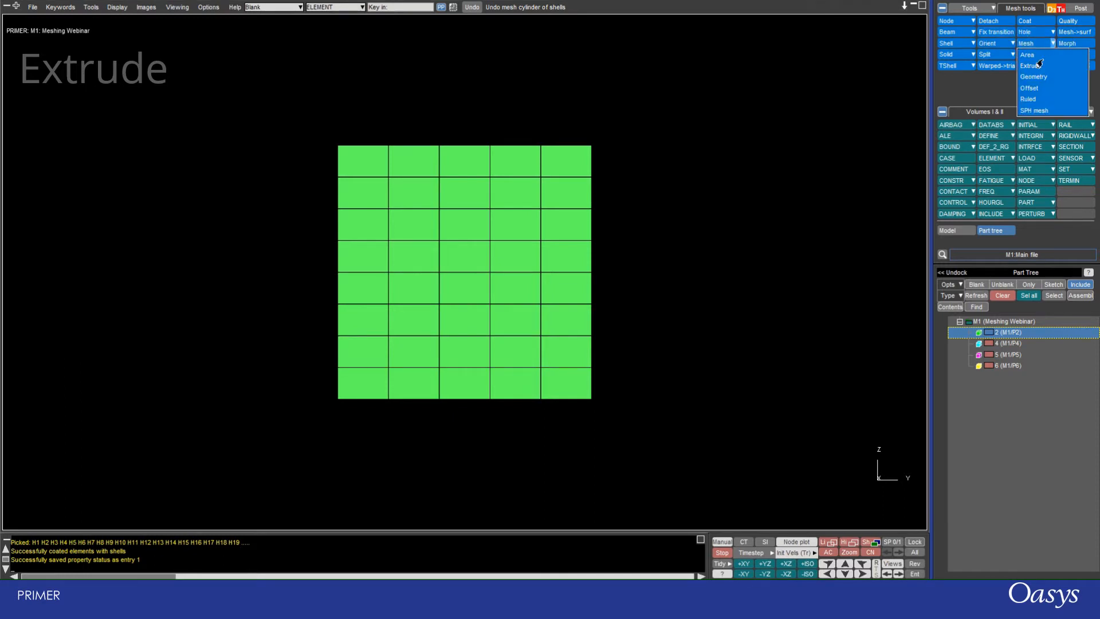
click(1036, 69)
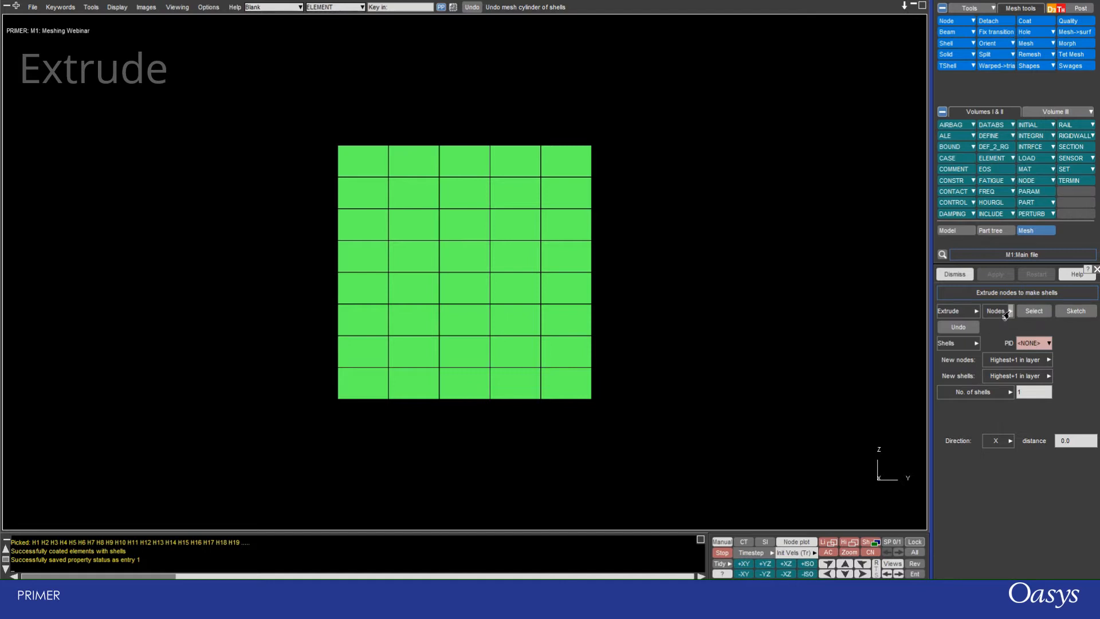
- Review which element types nodes and shells can each be extruded into, ending with nodes as the source
click(976, 343)
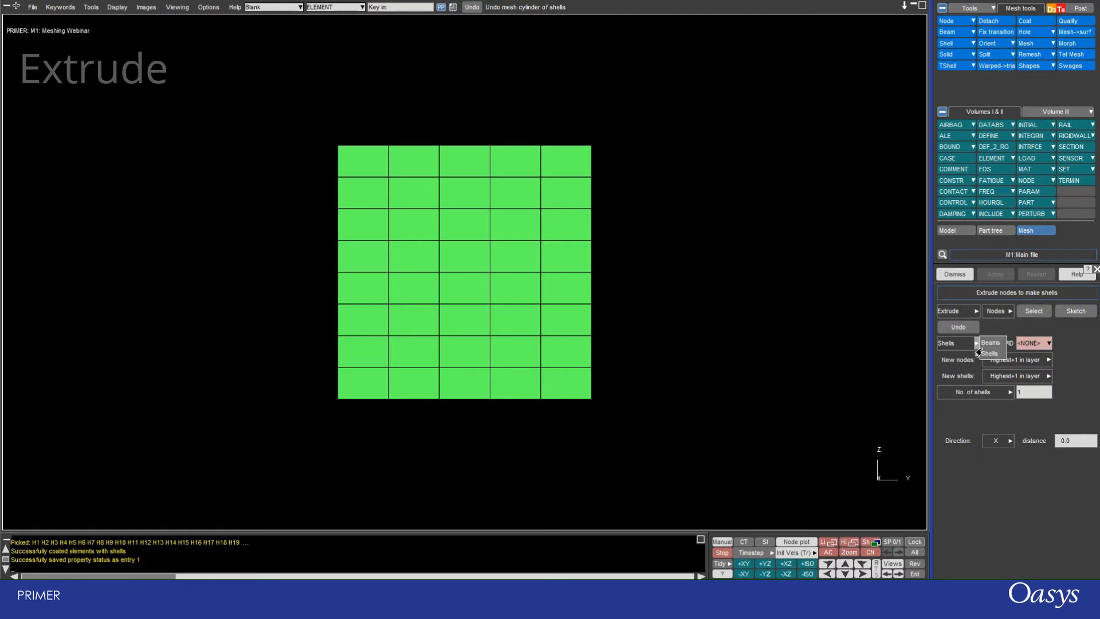
click(1010, 310)
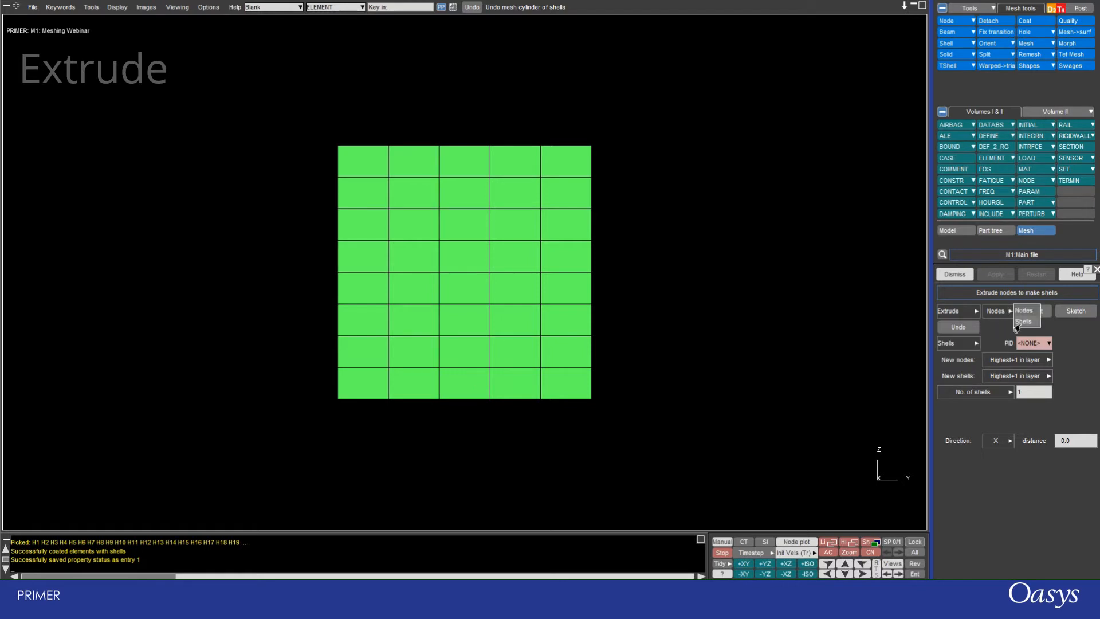
click(1013, 323)
click(975, 343)
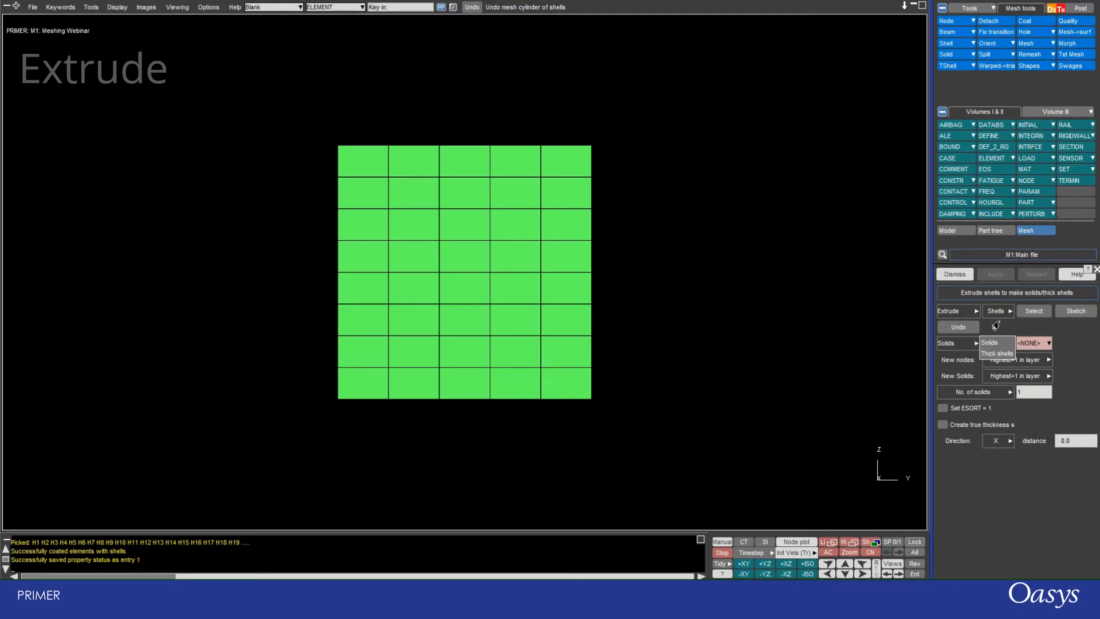
click(1009, 312)
click(1018, 311)
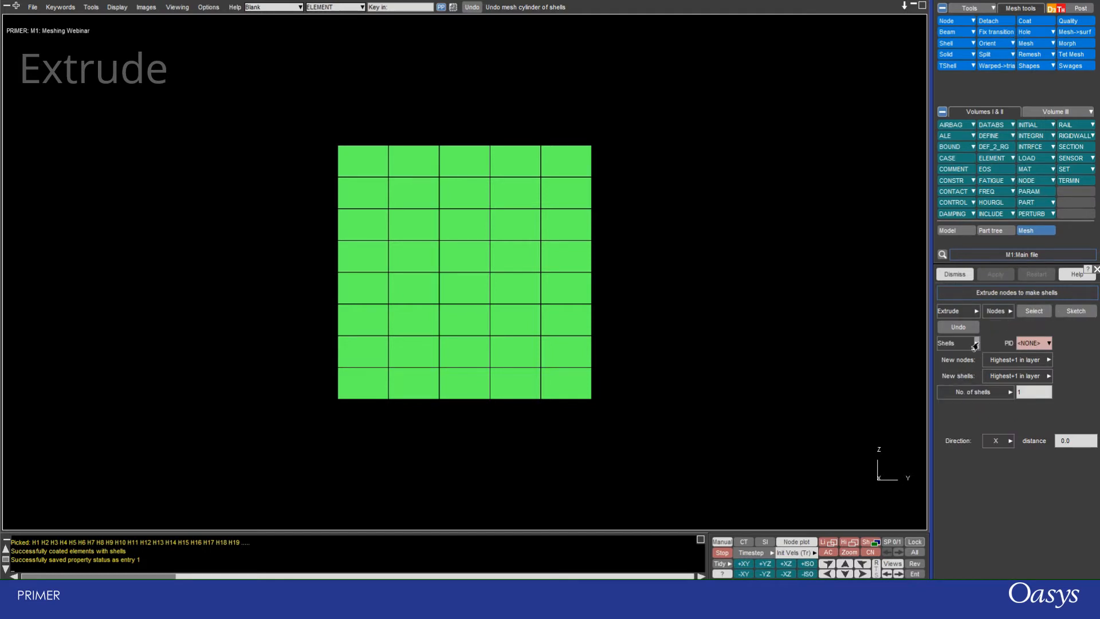
- Assign the extruded shells to part 7 and pick the six nodes along the block's top edge on the positive X side
click(1030, 348)
text(7)
key(Return)
click(1028, 312)
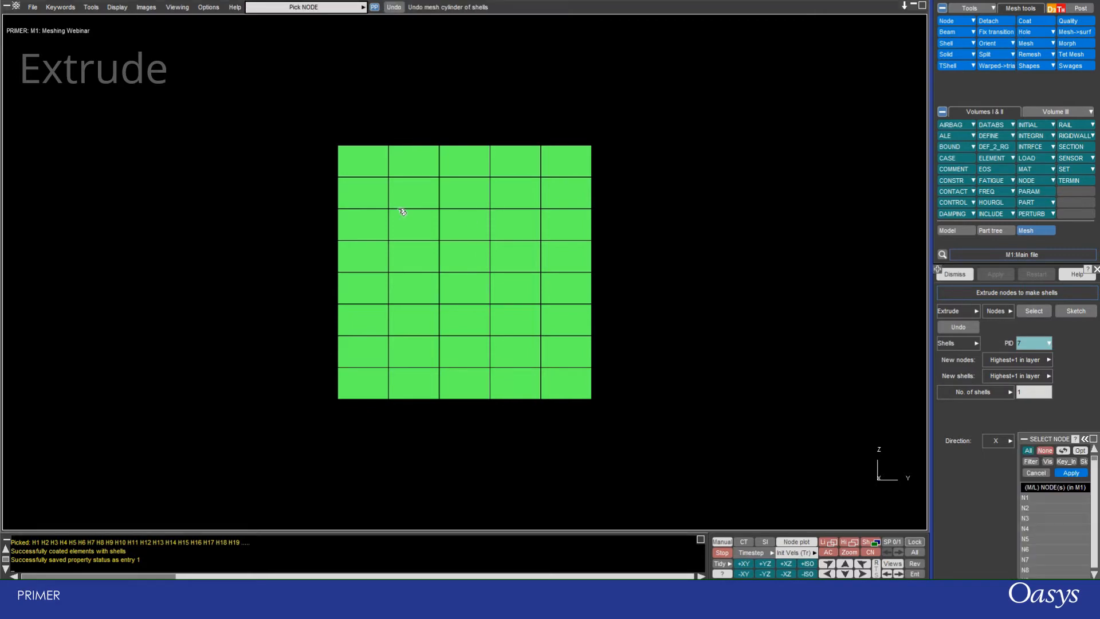
shift+drag(444, 145, 506, 406)
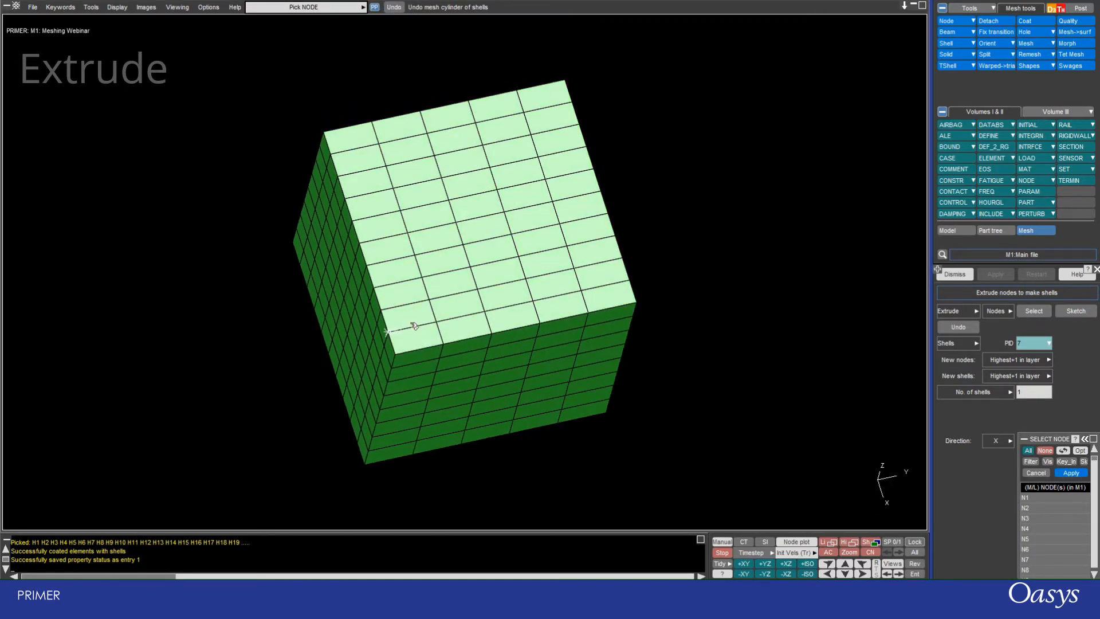
click(395, 355)
click(444, 345)
click(492, 334)
click(540, 324)
click(582, 314)
click(632, 304)
scroll(635, 280, up, 2)
click(644, 308)
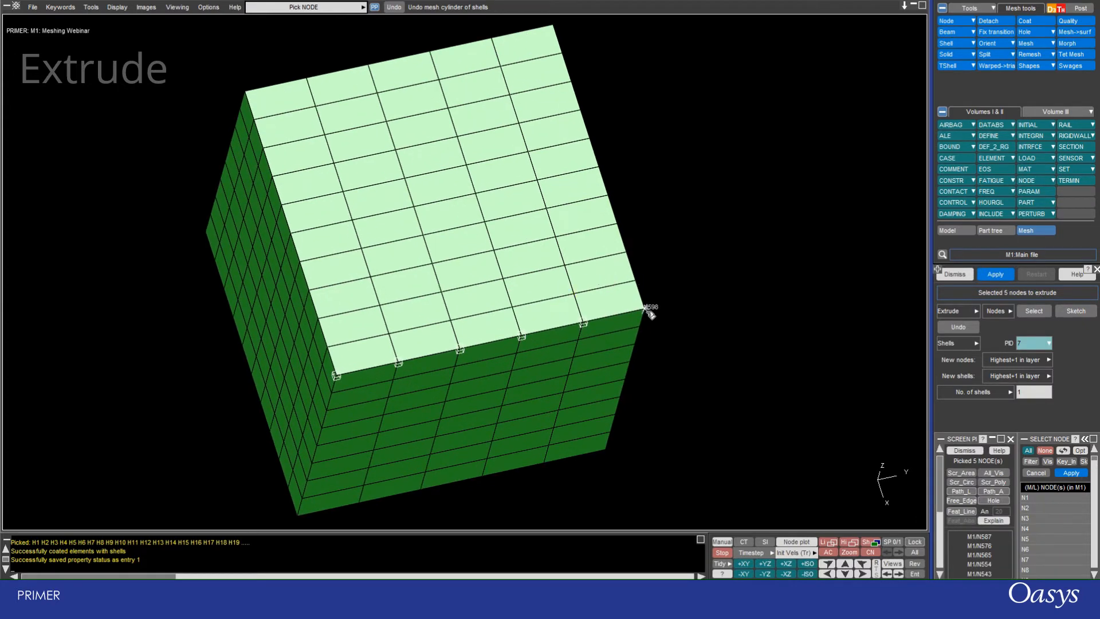
click(1043, 475)
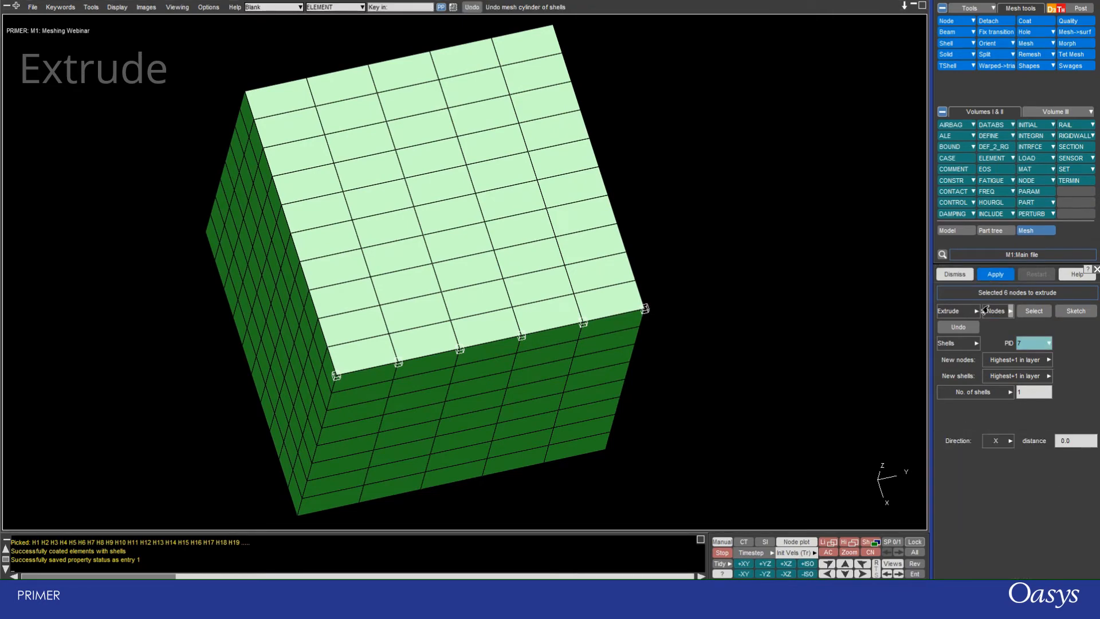
- Extrude the selected nodes a distance of 5 in the X direction with 5 shells, and inspect the new mesh
scroll(659, 231, down, 3)
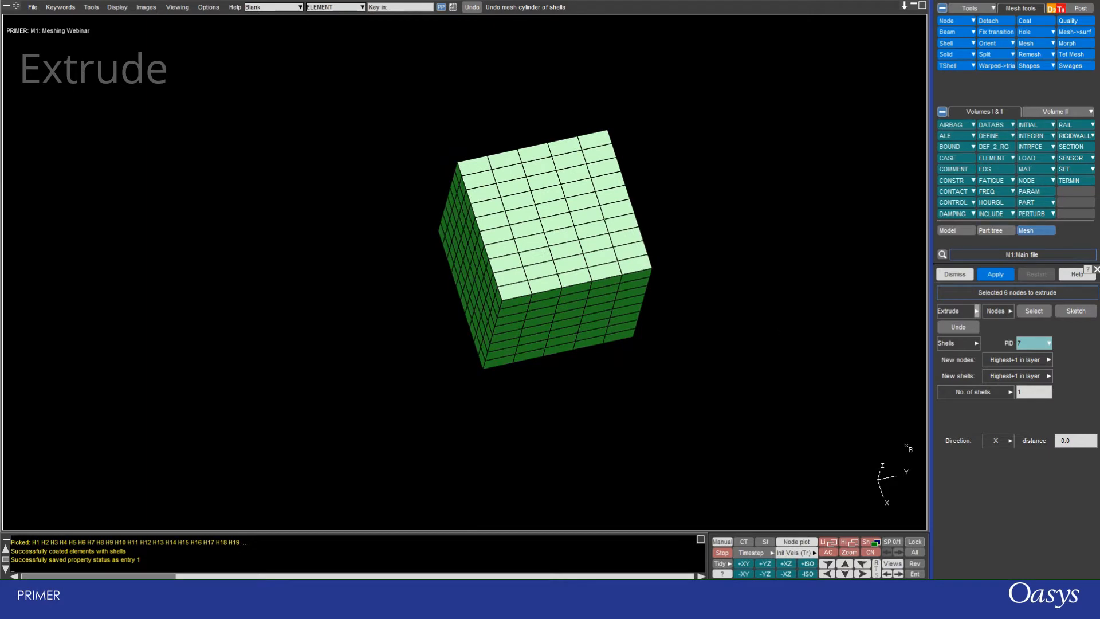
click(1022, 396)
key(BackSpace)
key(Return)
click(1072, 441)
key(BackSpace)
key(BackSpace)
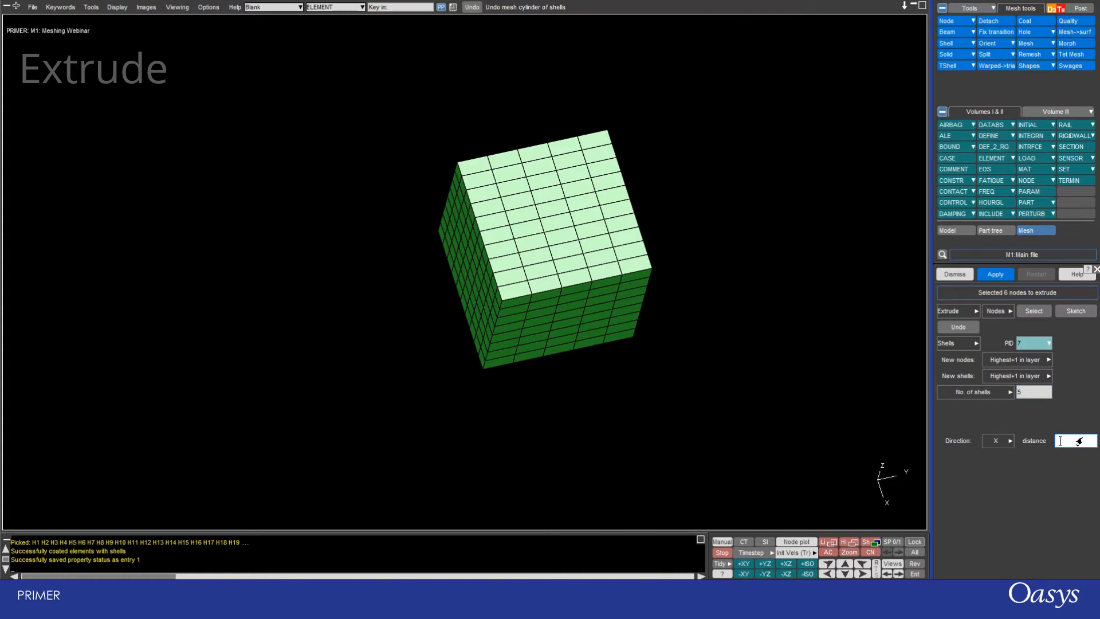
key(Return)
click(983, 277)
scroll(582, 334, up, 4)
shift+drag(582, 334, 864, 284)
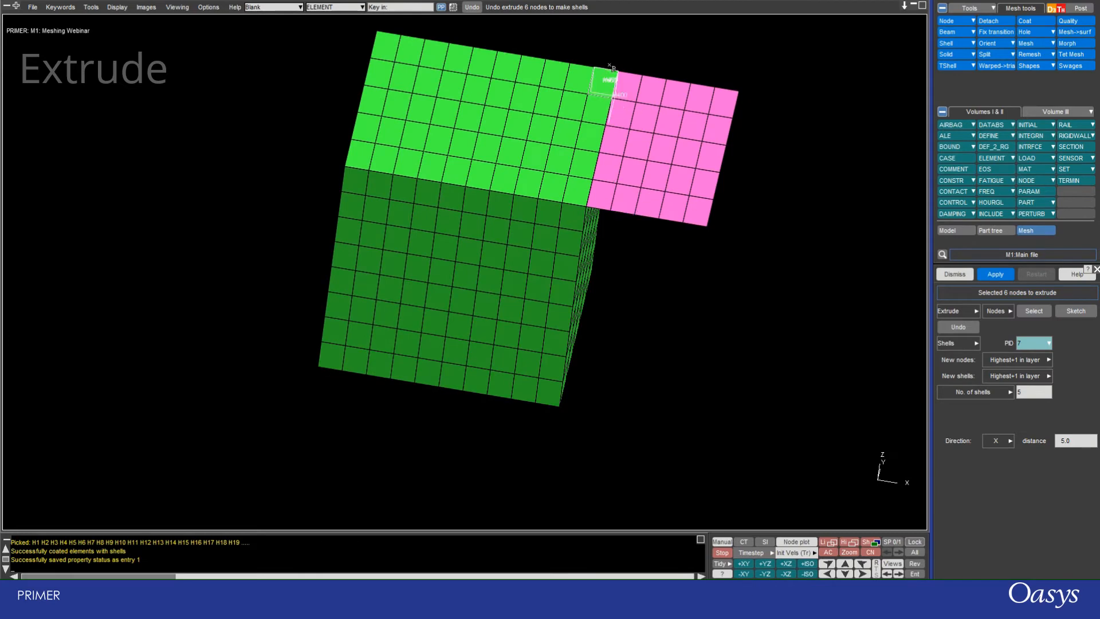
scroll(619, 61, up, 4)
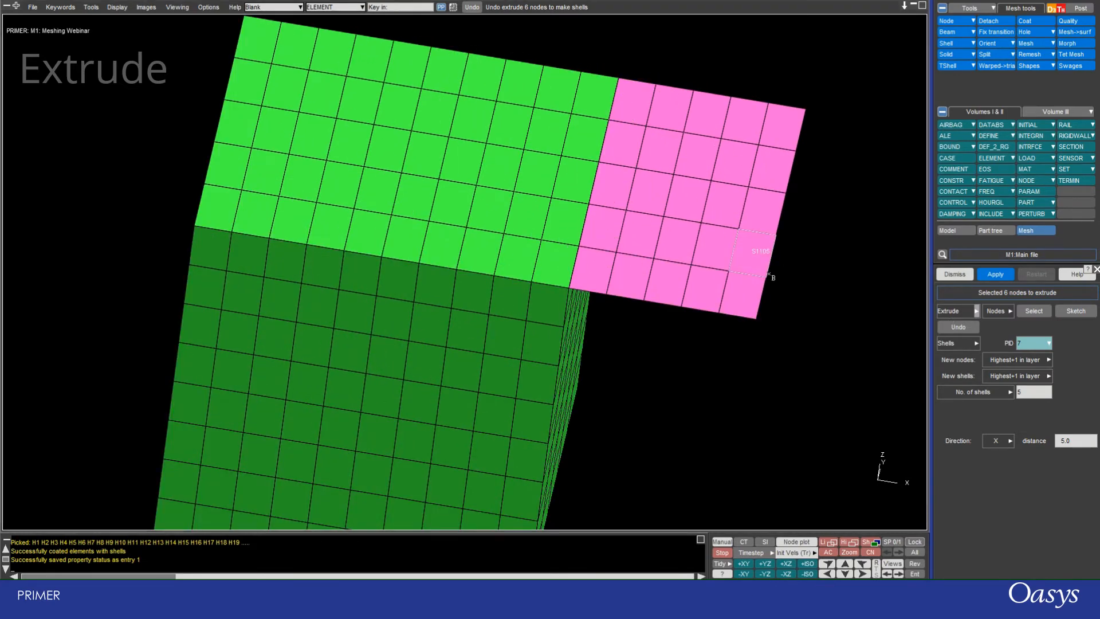
- Check the available source entities for extrusion and the beam and shell output types for nodes
click(1009, 311)
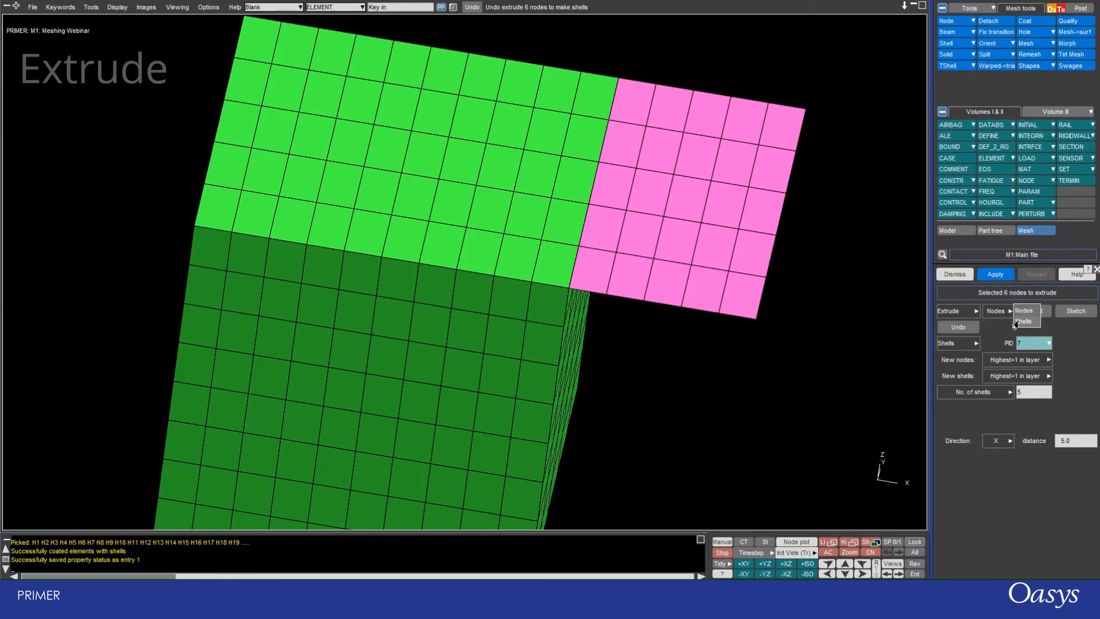
click(975, 344)
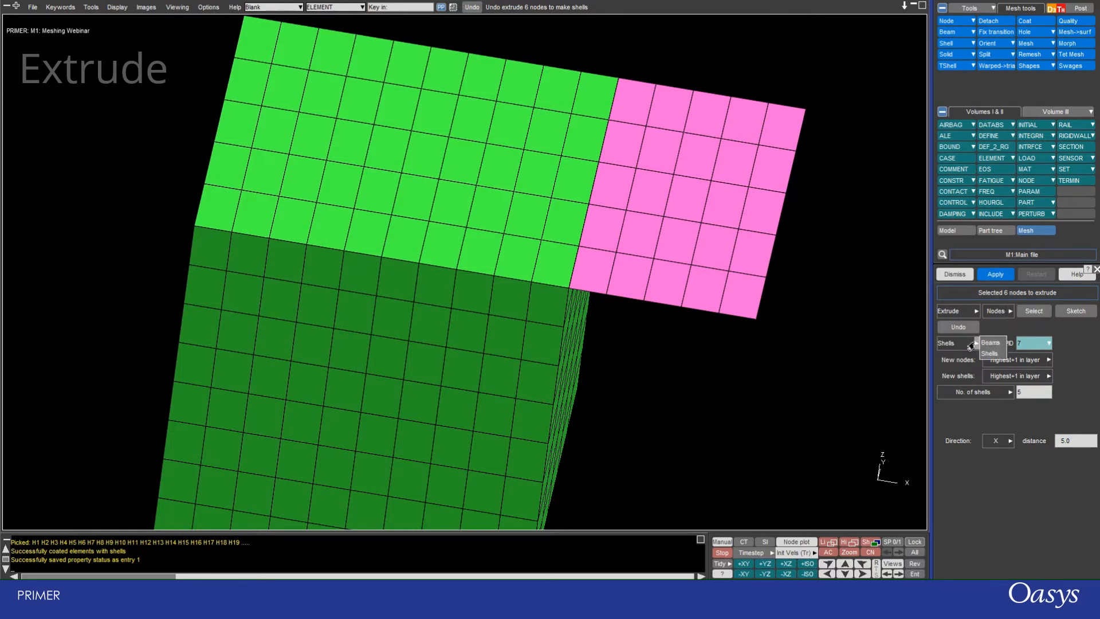
click(985, 344)
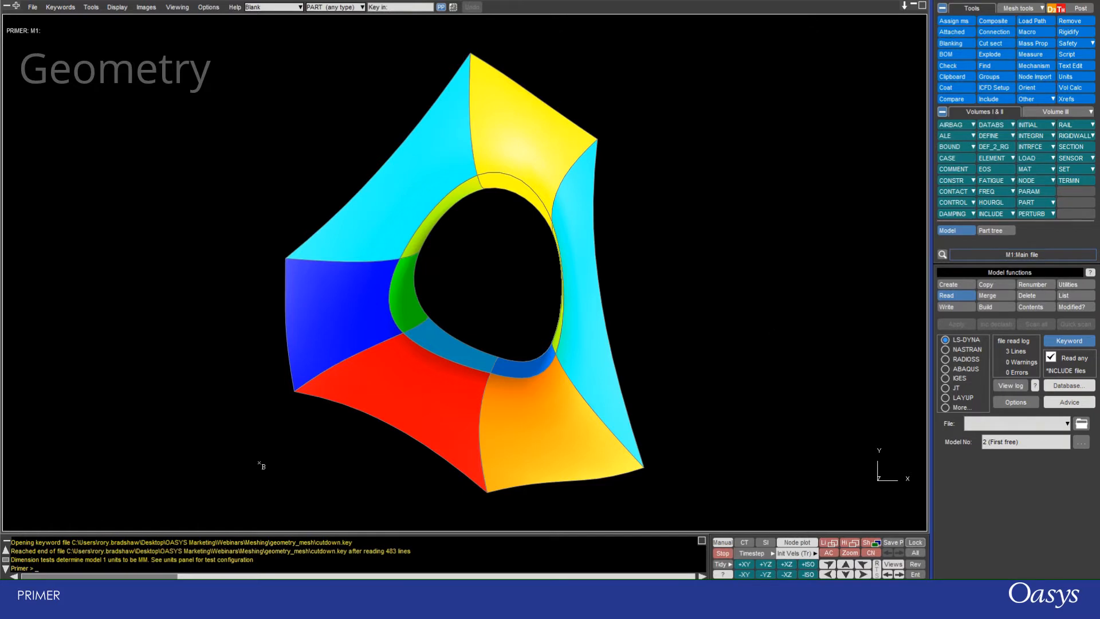
- Set up a geometry mesh over all surfaces of the curved model with an element size of 500 in part 1
drag(480, 422, 428, 223)
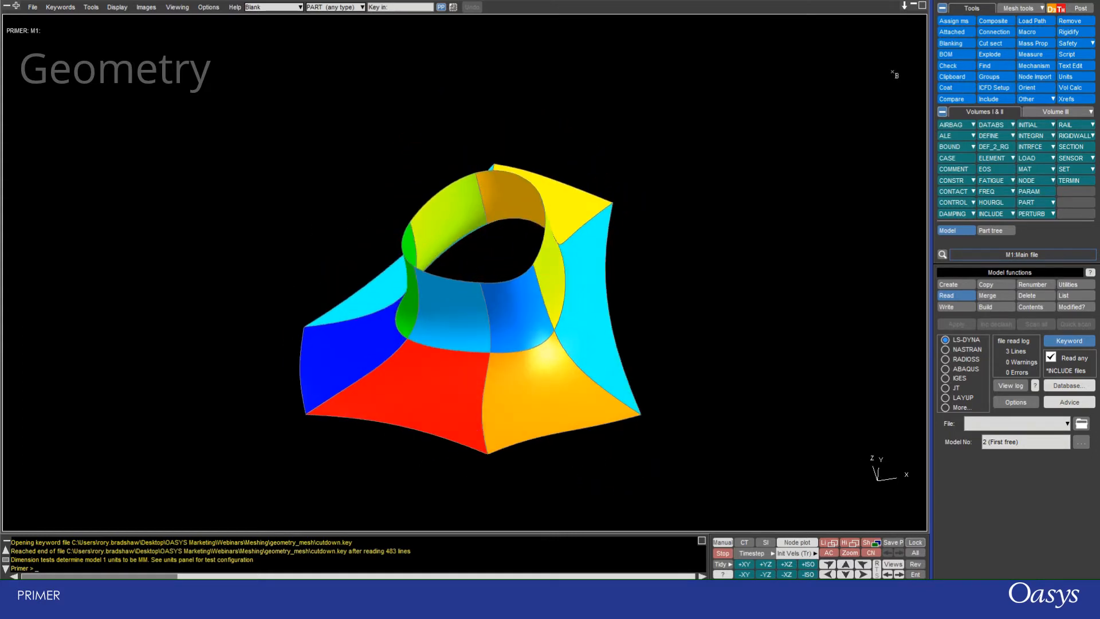
click(1019, 8)
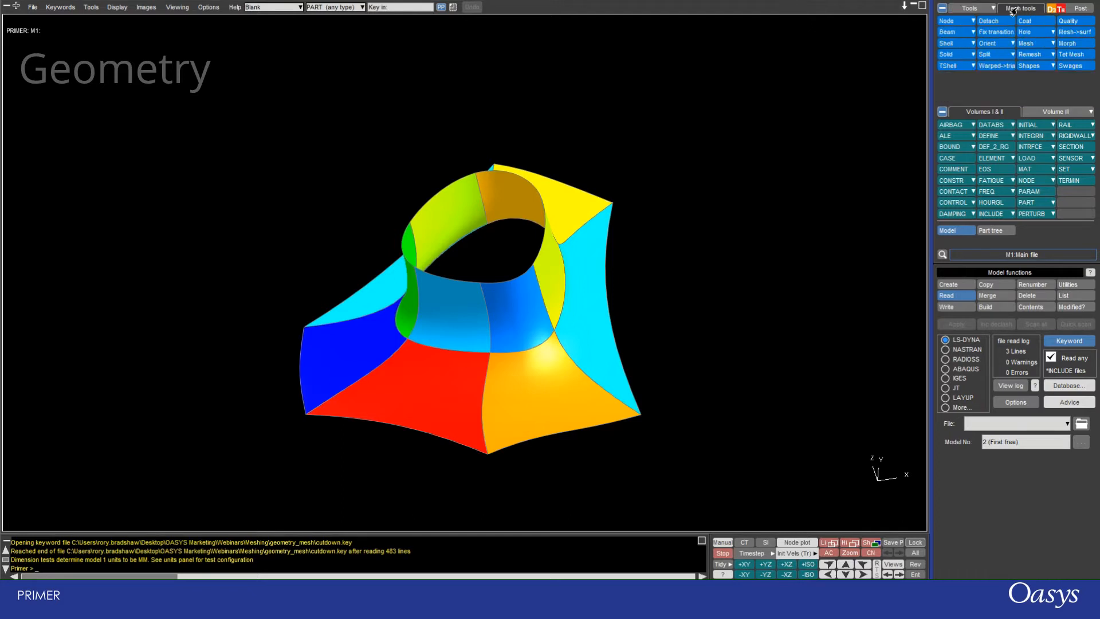
click(1033, 43)
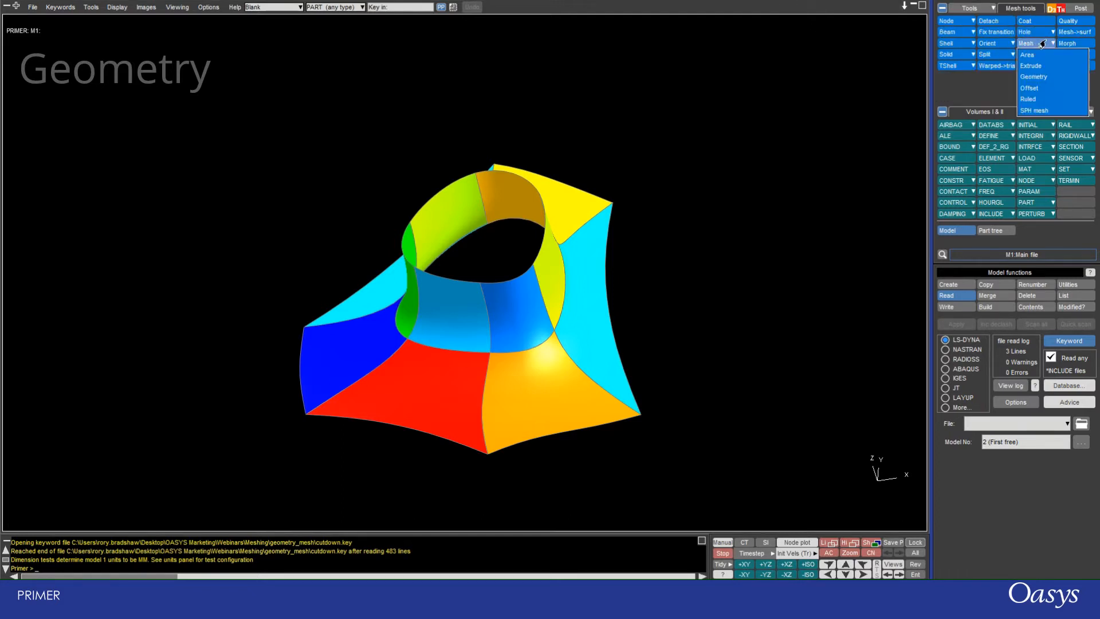
click(1042, 77)
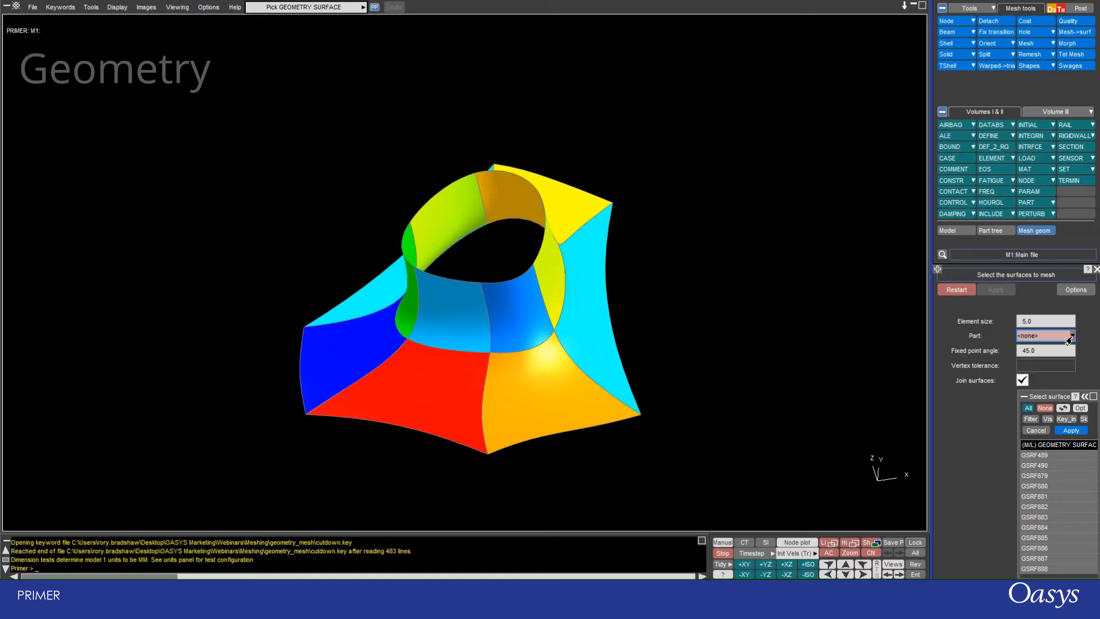
click(1042, 320)
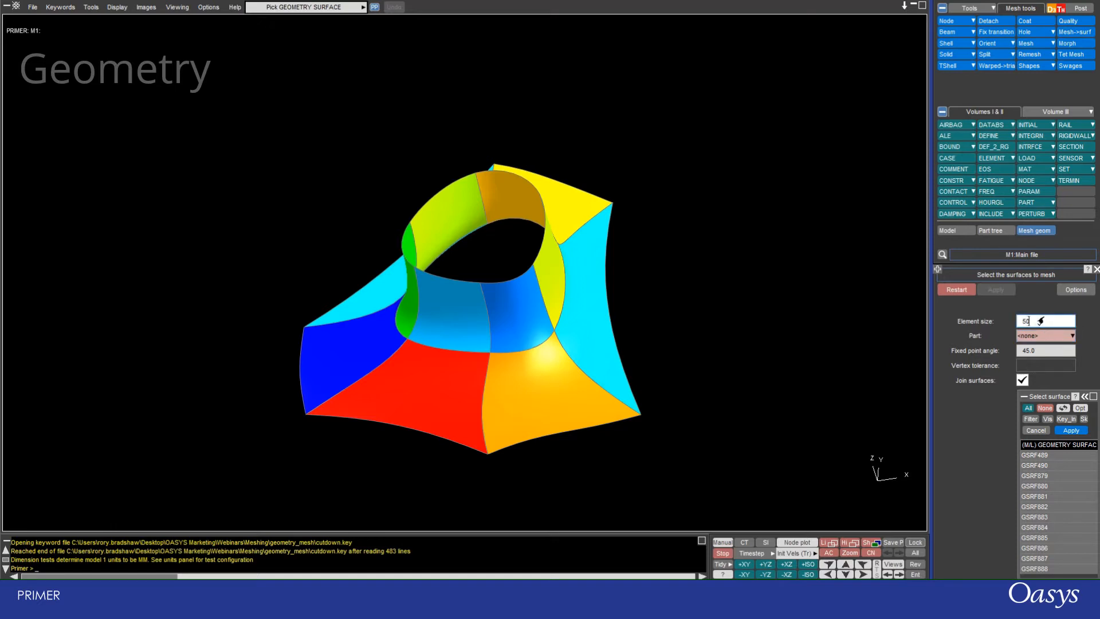
text(500)
key(Return)
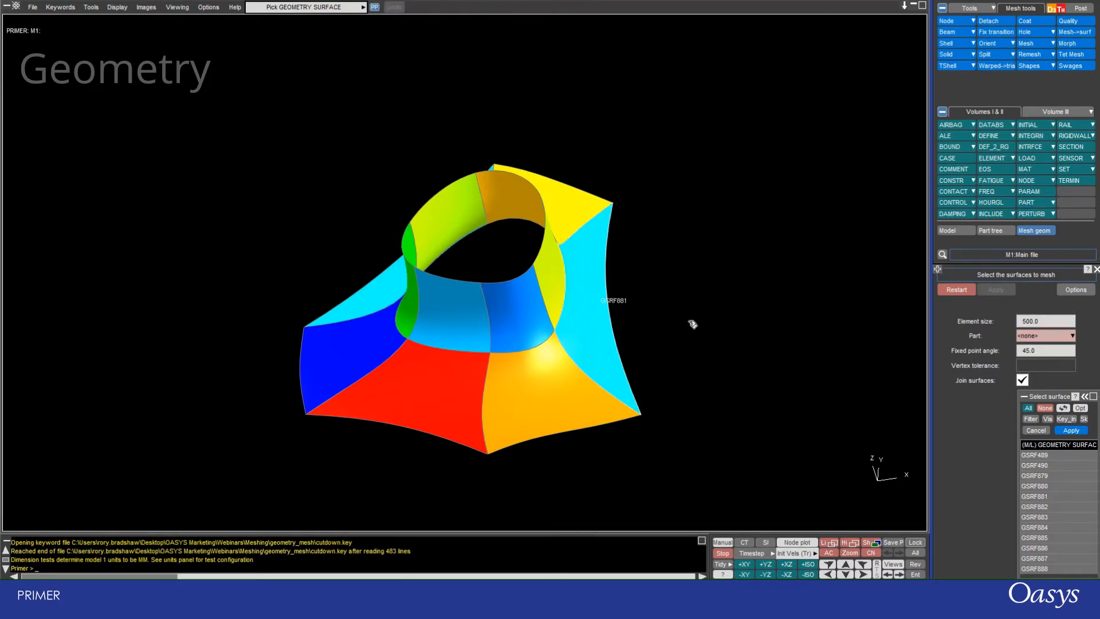
click(1051, 338)
key(Return)
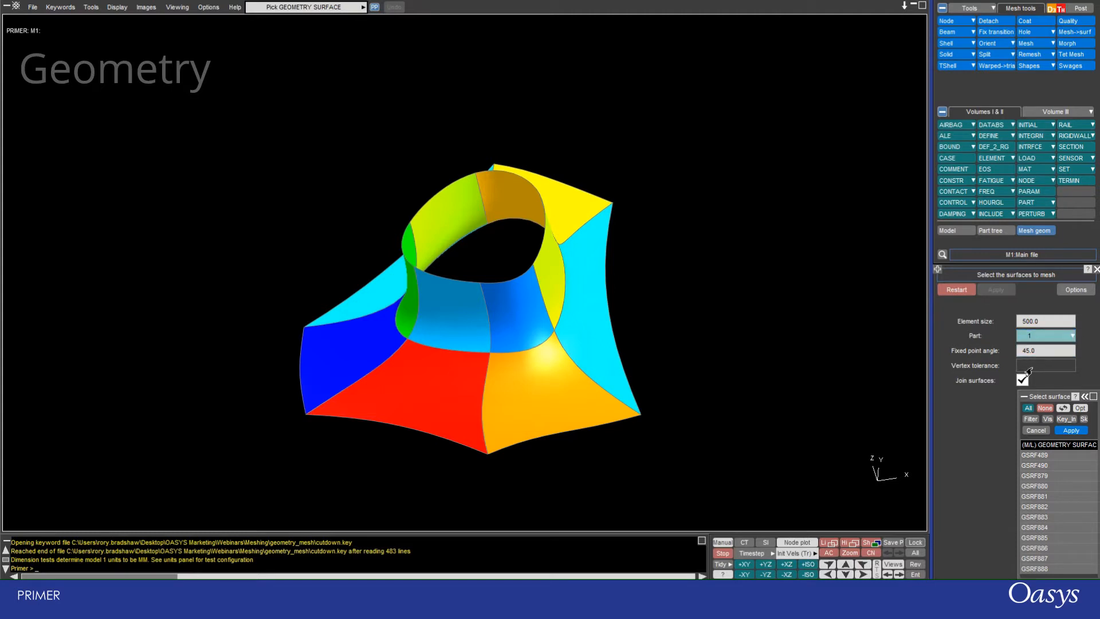
click(1026, 410)
click(1063, 430)
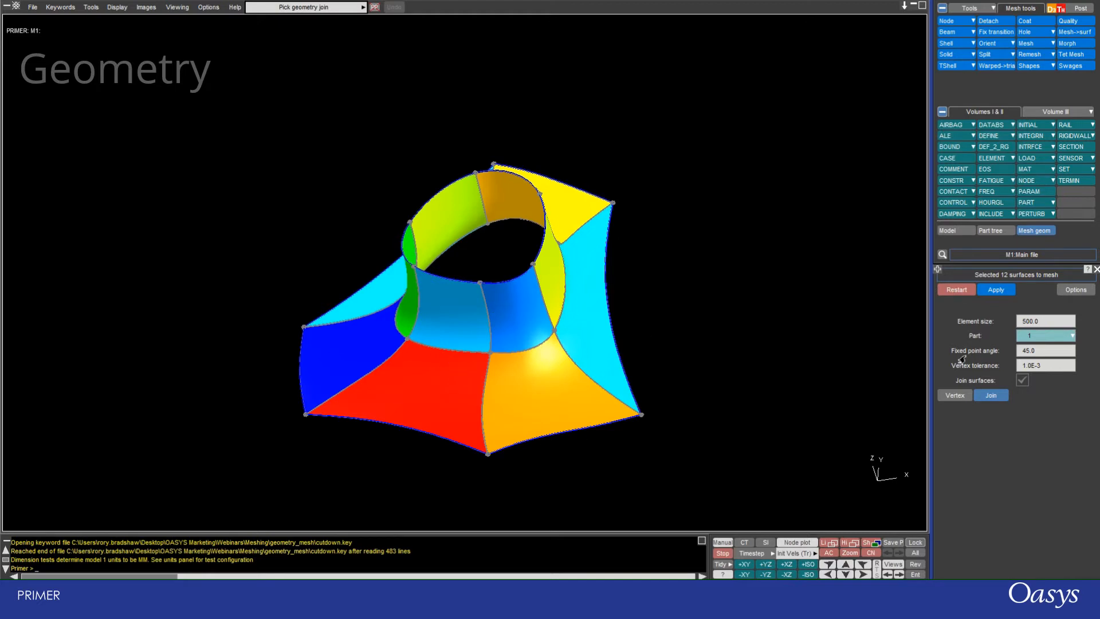
- Toggle the joins along both sides and the lower edge of the brighter blue front surface so elements can cross them
scroll(506, 317, up, 3)
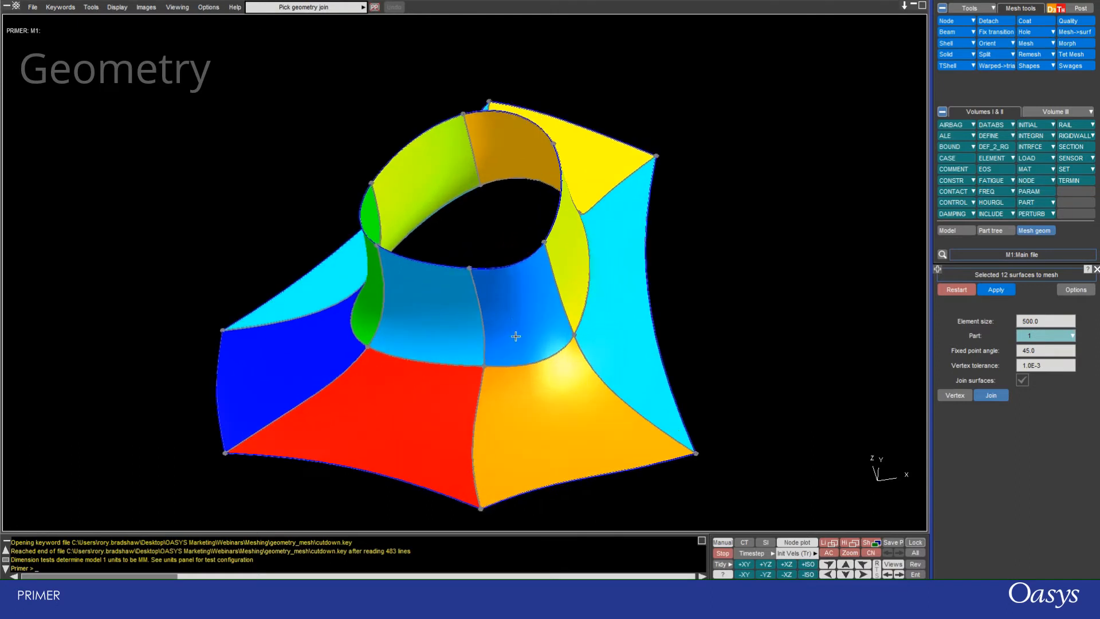
click(551, 359)
scroll(348, 365, up, 3)
click(383, 332)
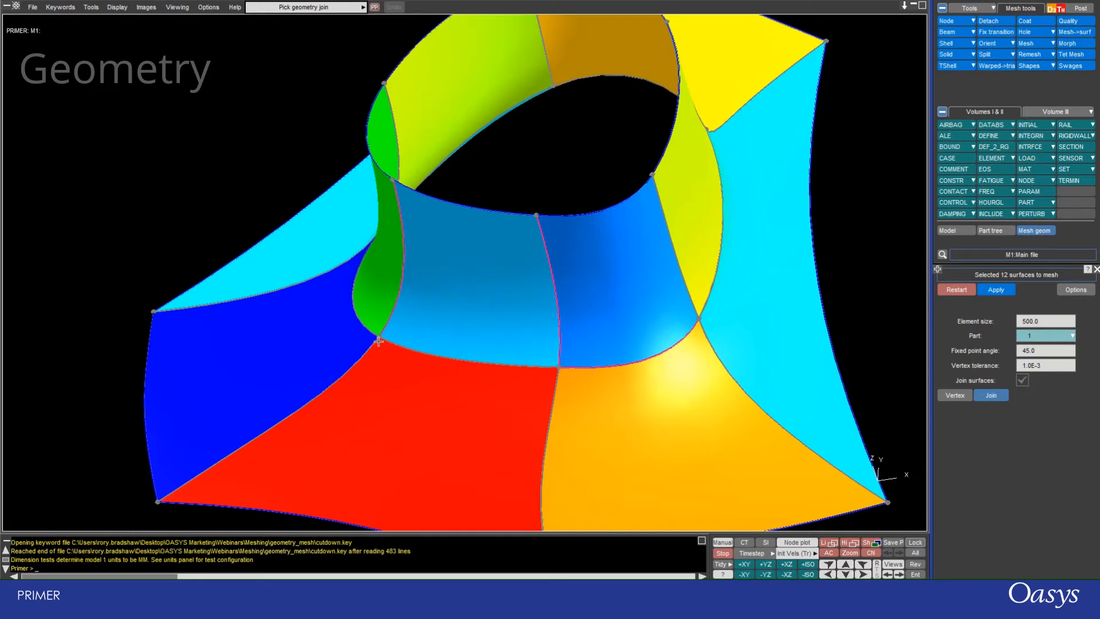
click(378, 337)
scroll(508, 369, down, 4)
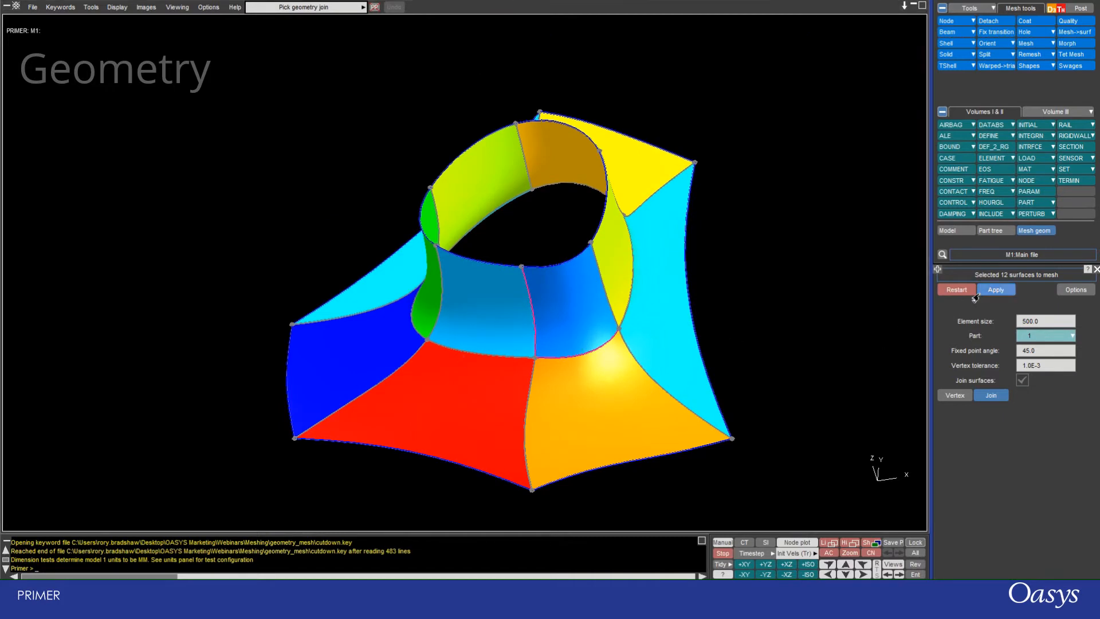
click(616, 309)
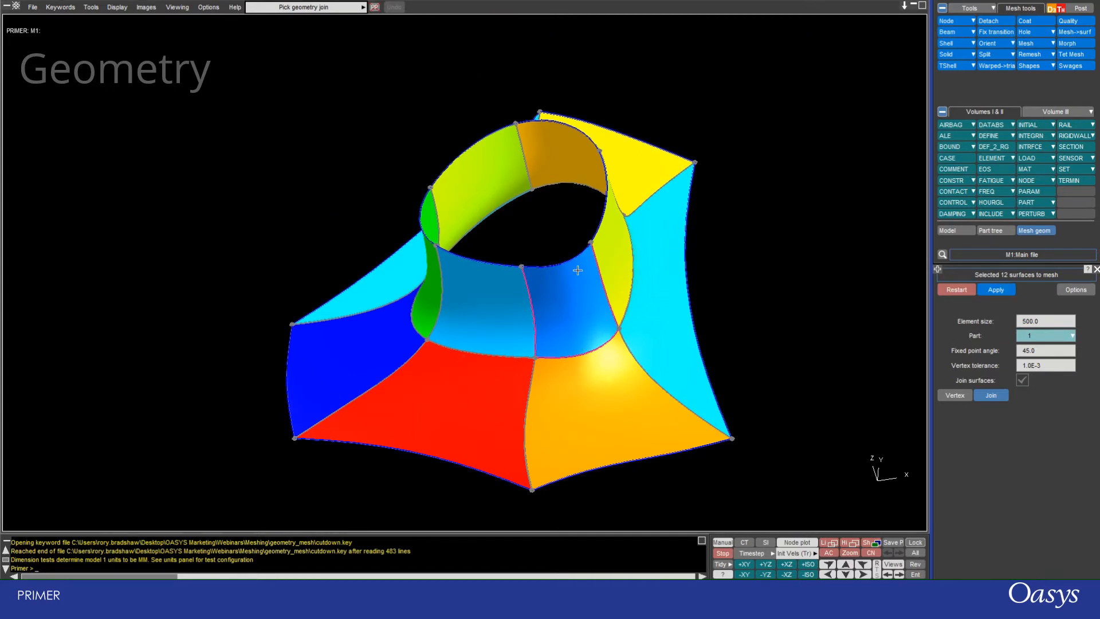
- Generate the surface mesh on the selected surfaces and examine the elements around the toggled joins
scroll(578, 270, up, 3)
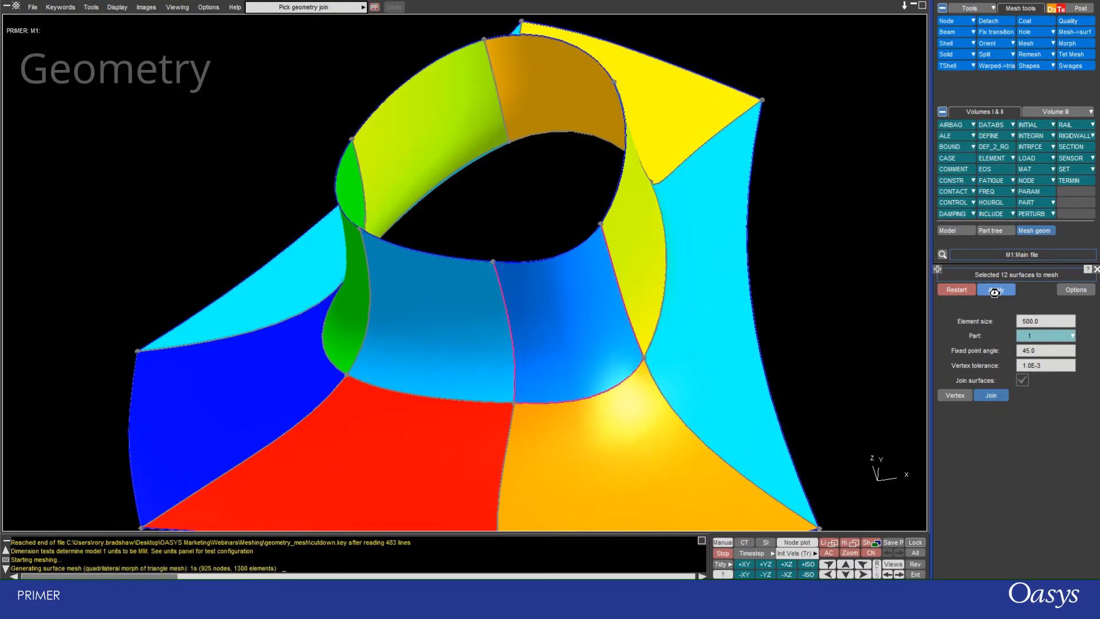
scroll(520, 374, up, 3)
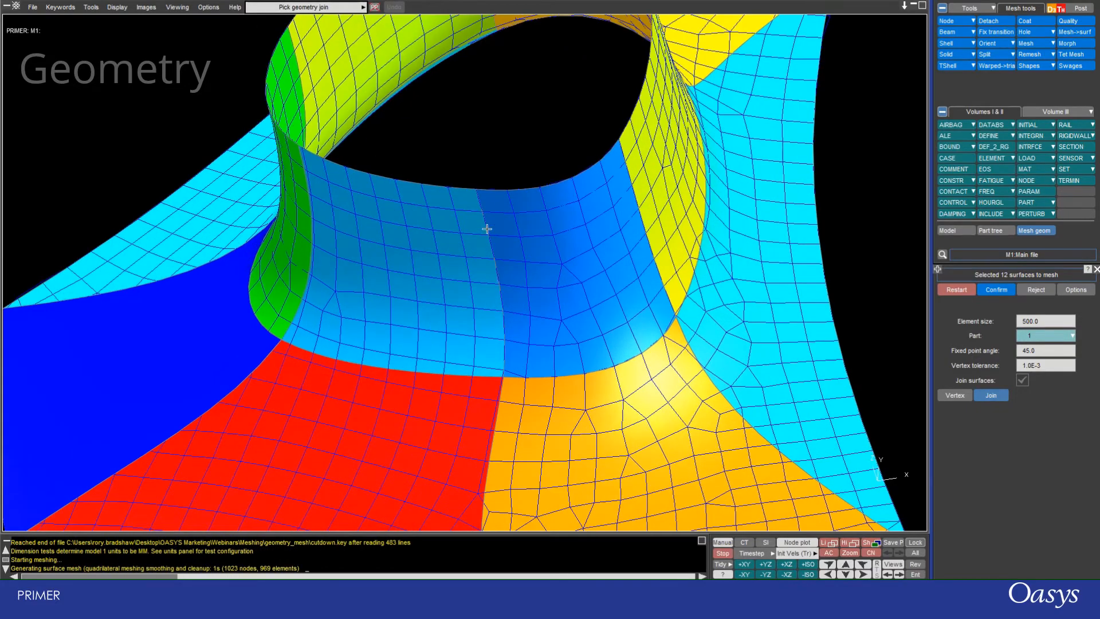
scroll(615, 157, down, 3)
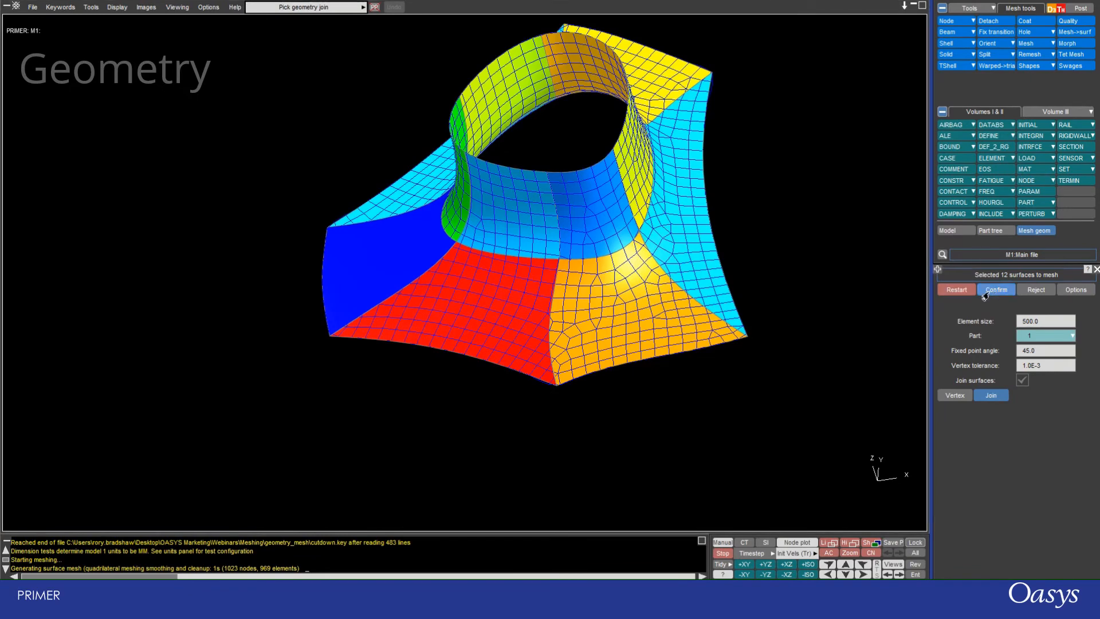
- Restart the geometry mesh and select the two blue front surfaces plus the red and orange surfaces below them
click(957, 293)
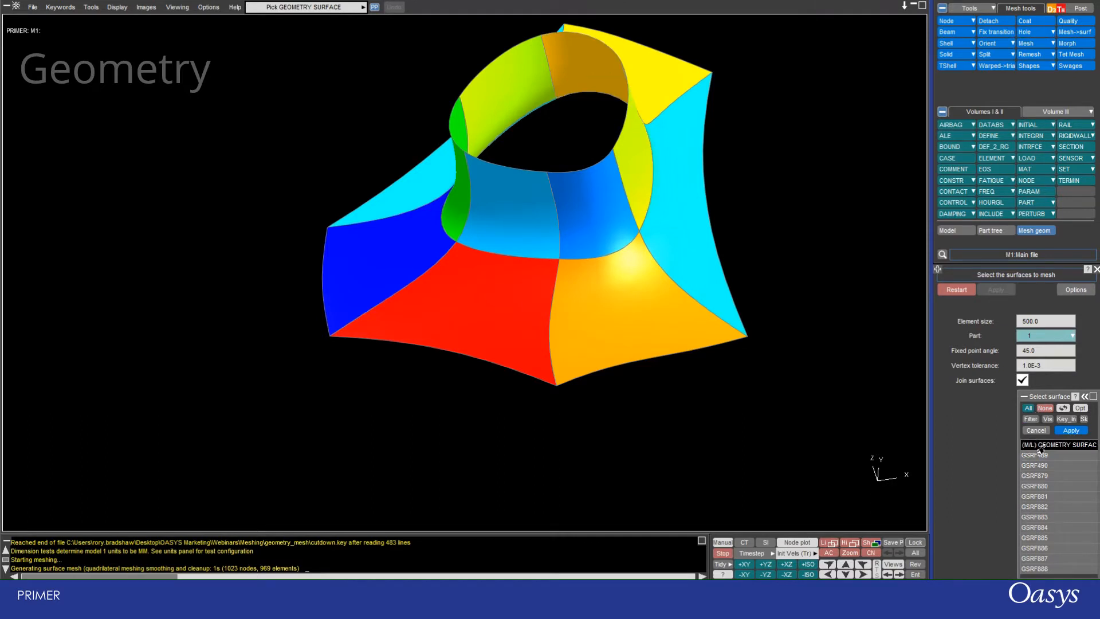
click(587, 208)
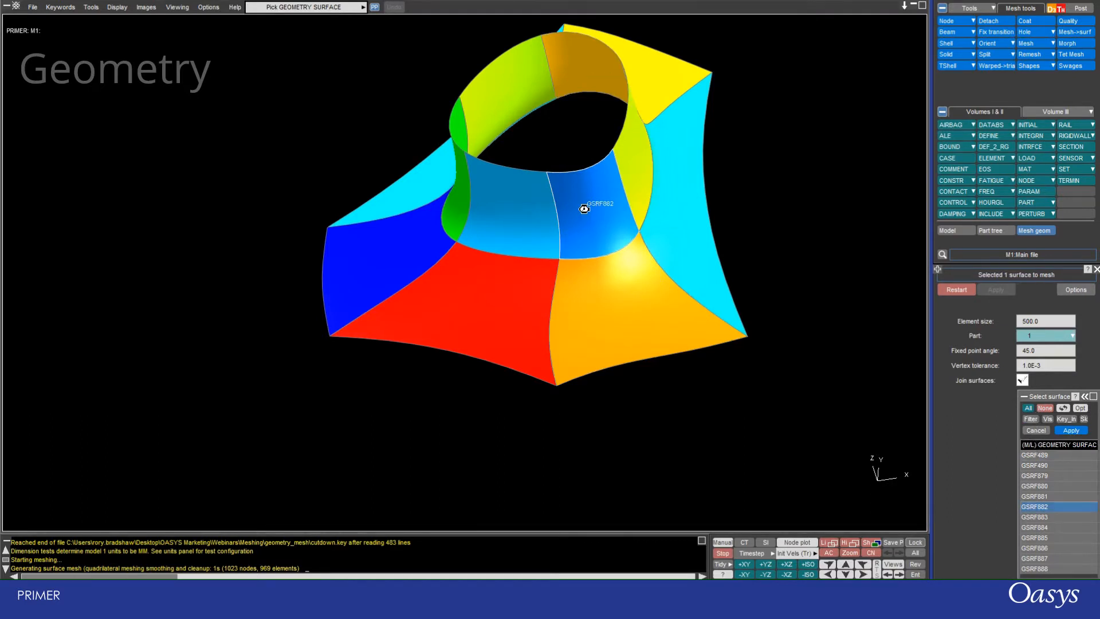
click(501, 208)
click(443, 324)
click(647, 301)
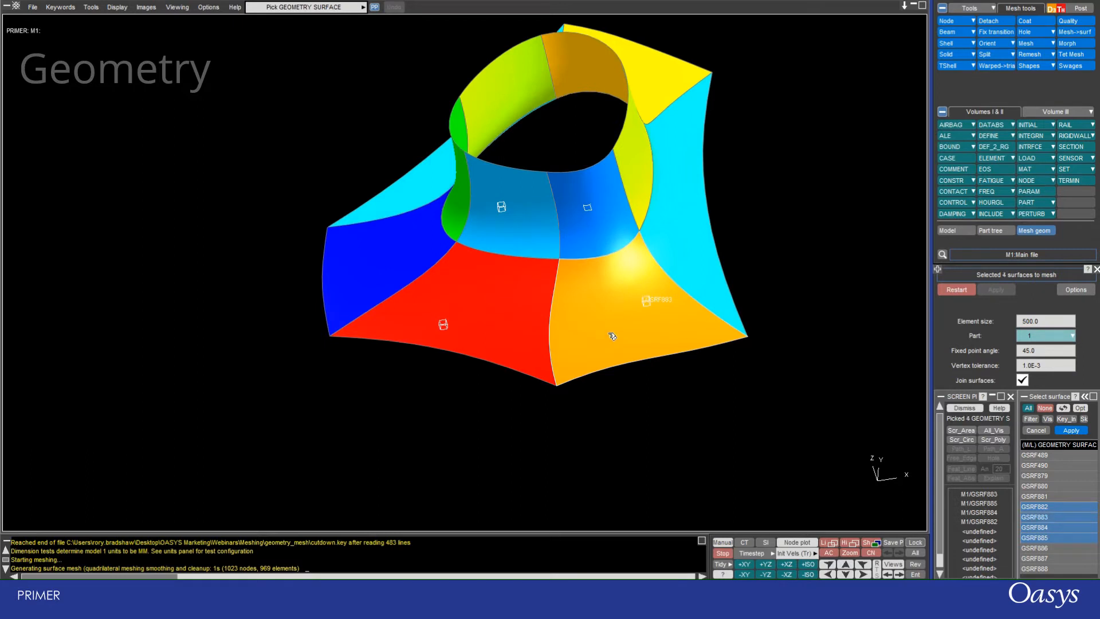
click(968, 409)
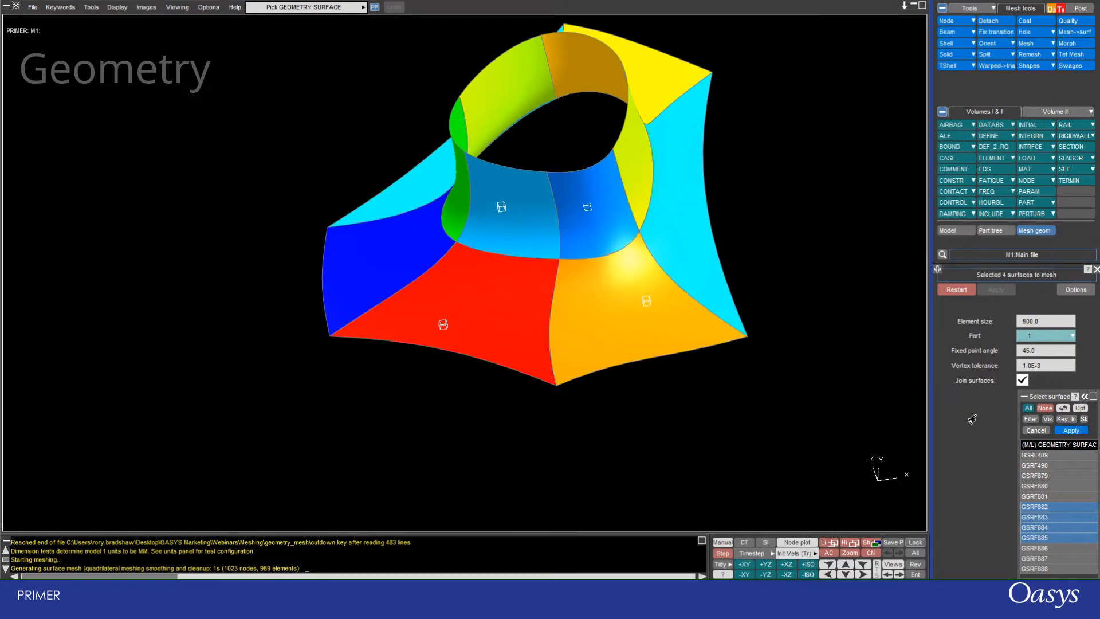
click(1067, 431)
- Generate the mesh across the four selected surfaces and confirm it
scroll(441, 238, up, 2)
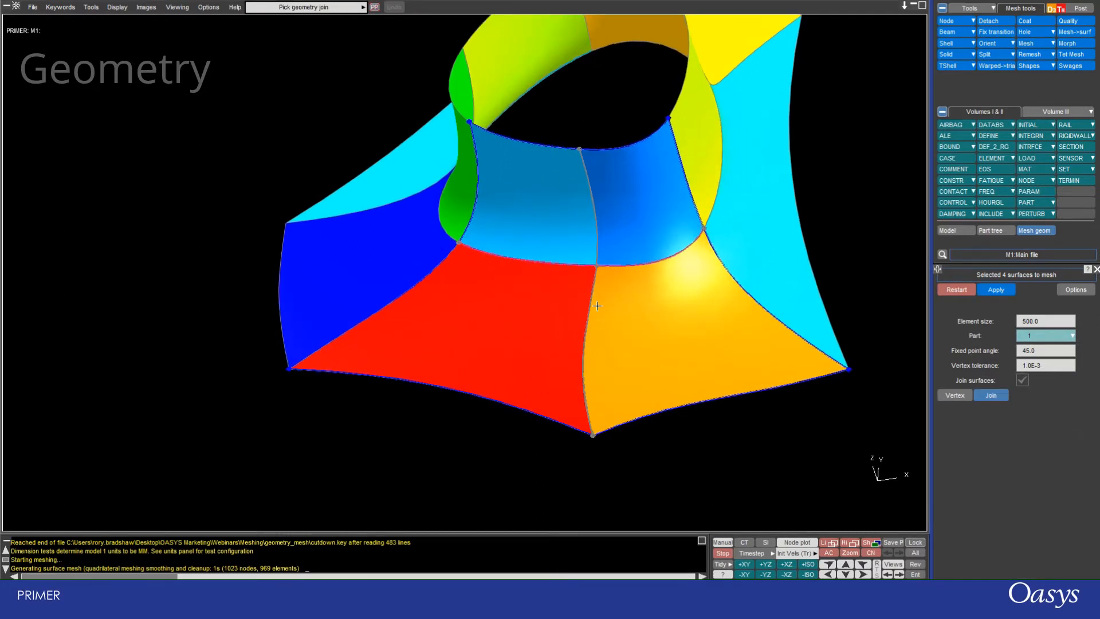
key(r)
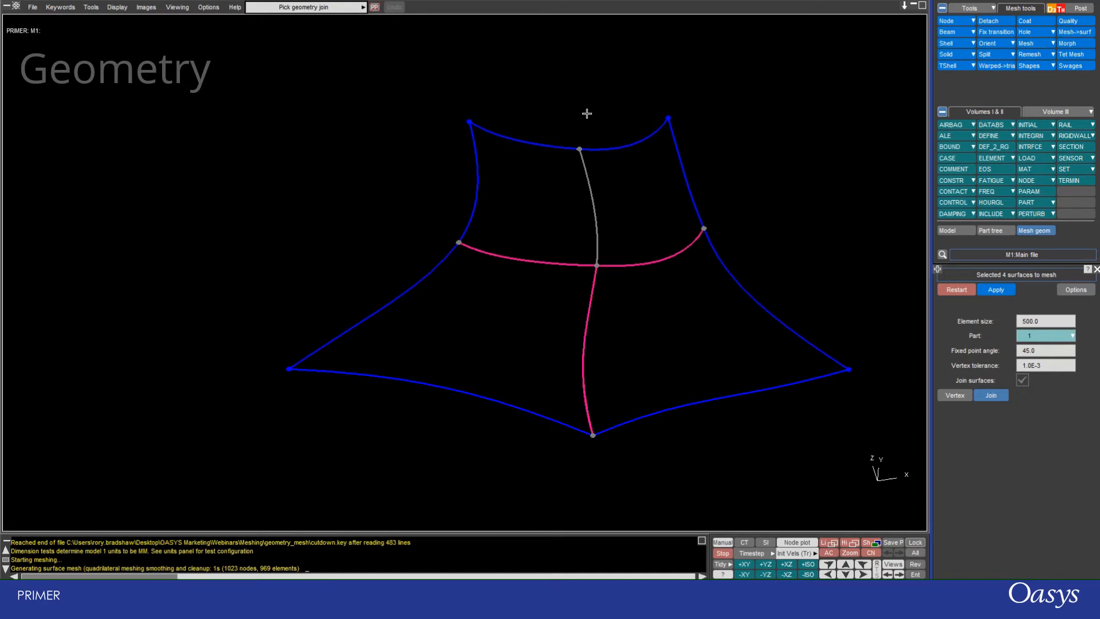
key(r)
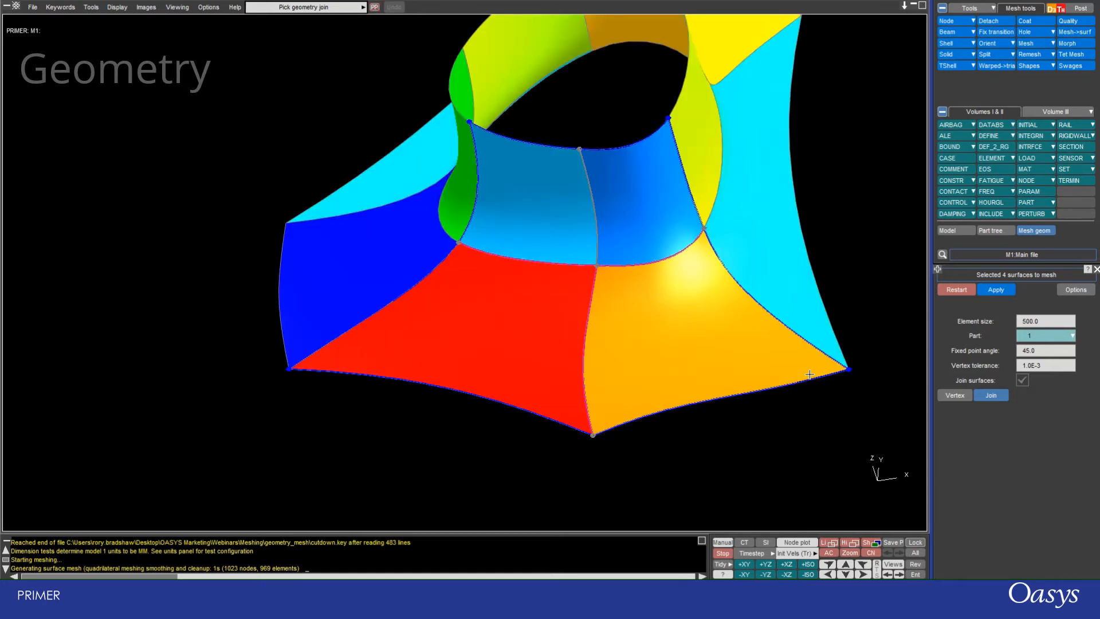
click(986, 290)
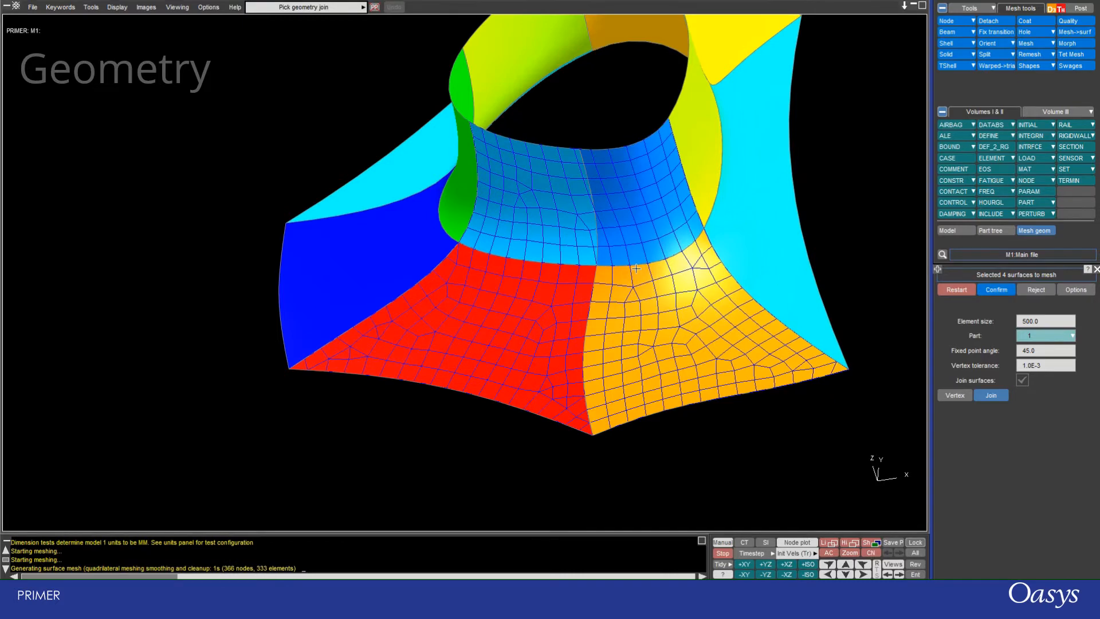
scroll(636, 268, down, 3)
click(995, 291)
- Turn off the drawing of geometry entities and inspect the new shell mesh on its own
scroll(683, 148, up, 3)
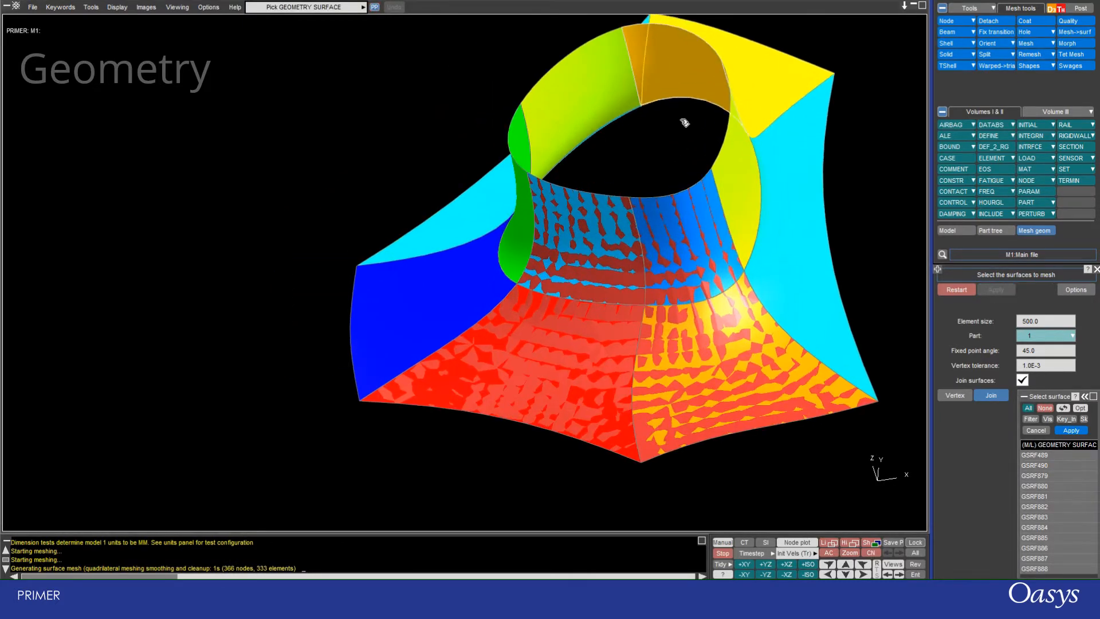
scroll(627, 127, down, 2)
key(e)
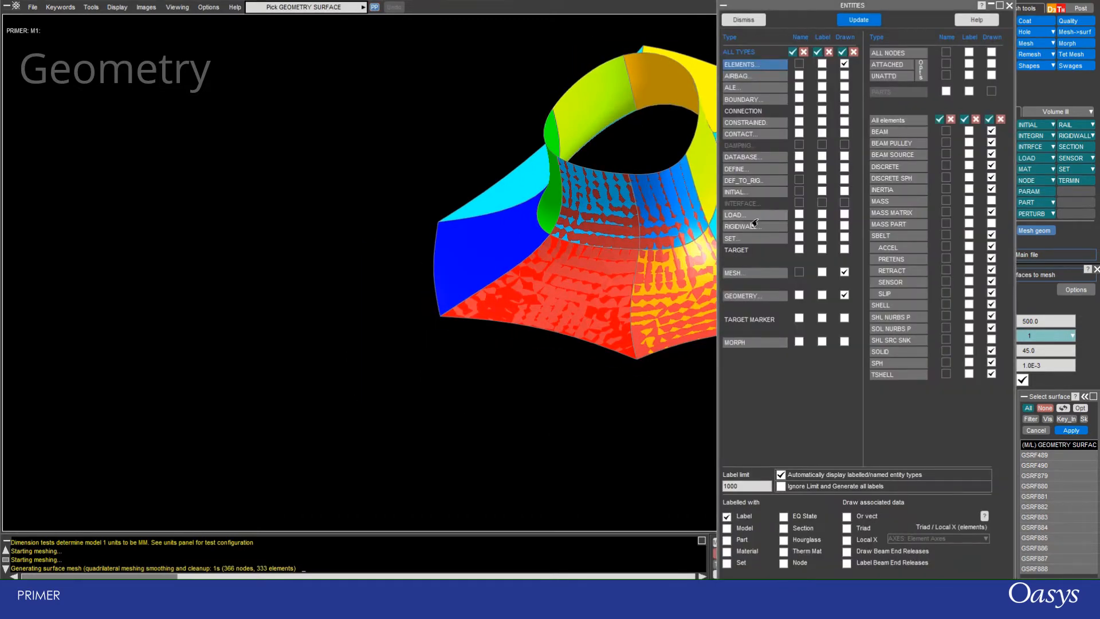
click(844, 295)
click(859, 19)
click(740, 19)
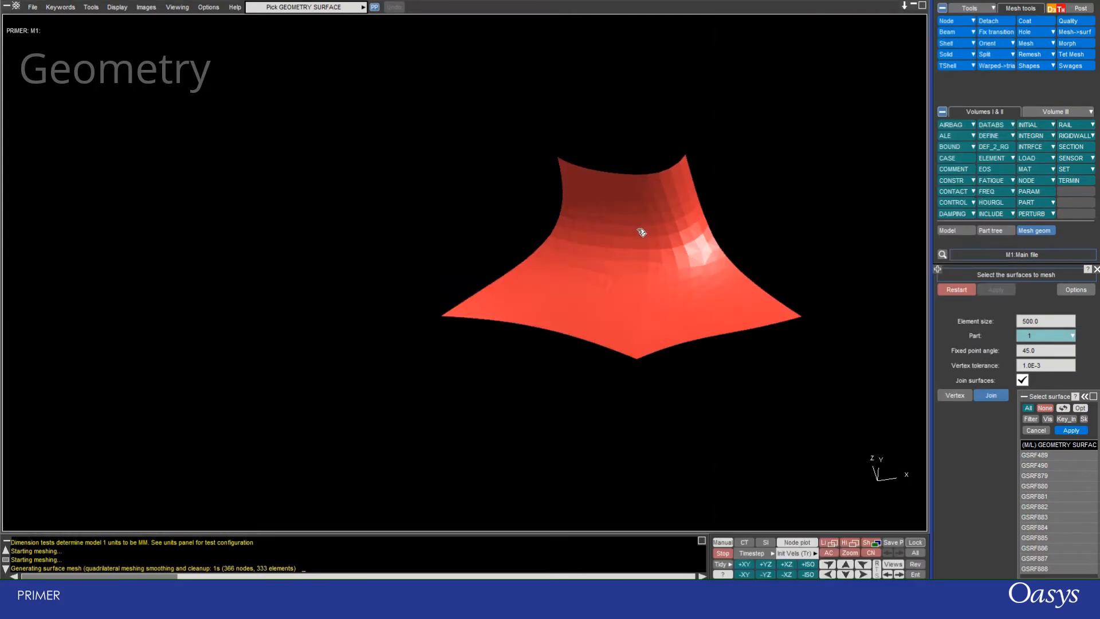
drag(639, 231, 597, 270)
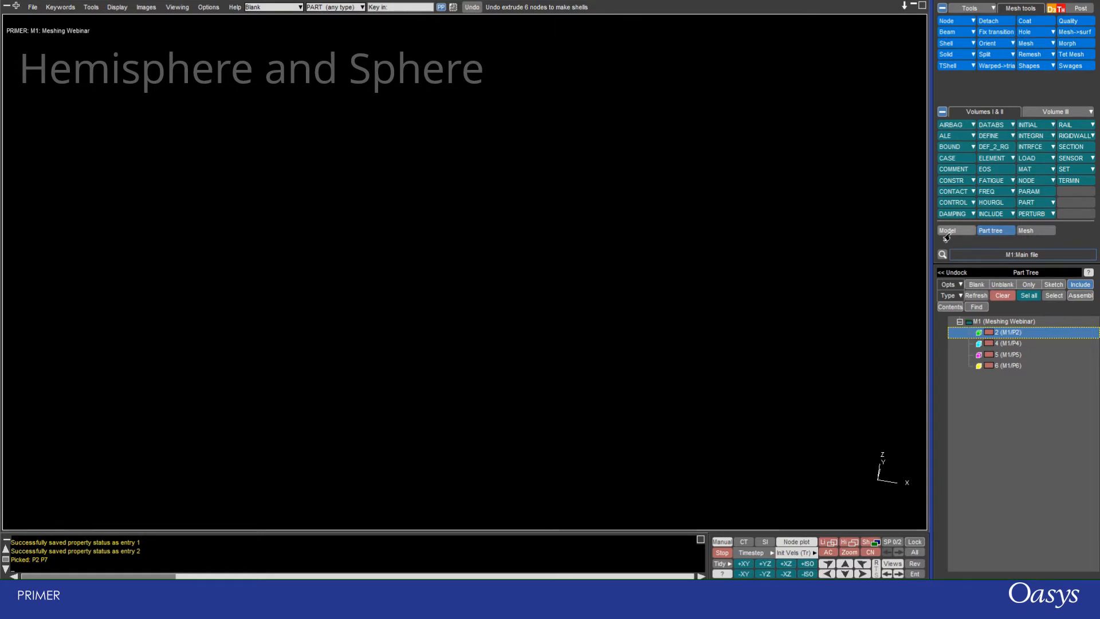
- Set up a shell hemisphere mesh in part 8 with its centre defined by coordinates at the origin
click(1046, 67)
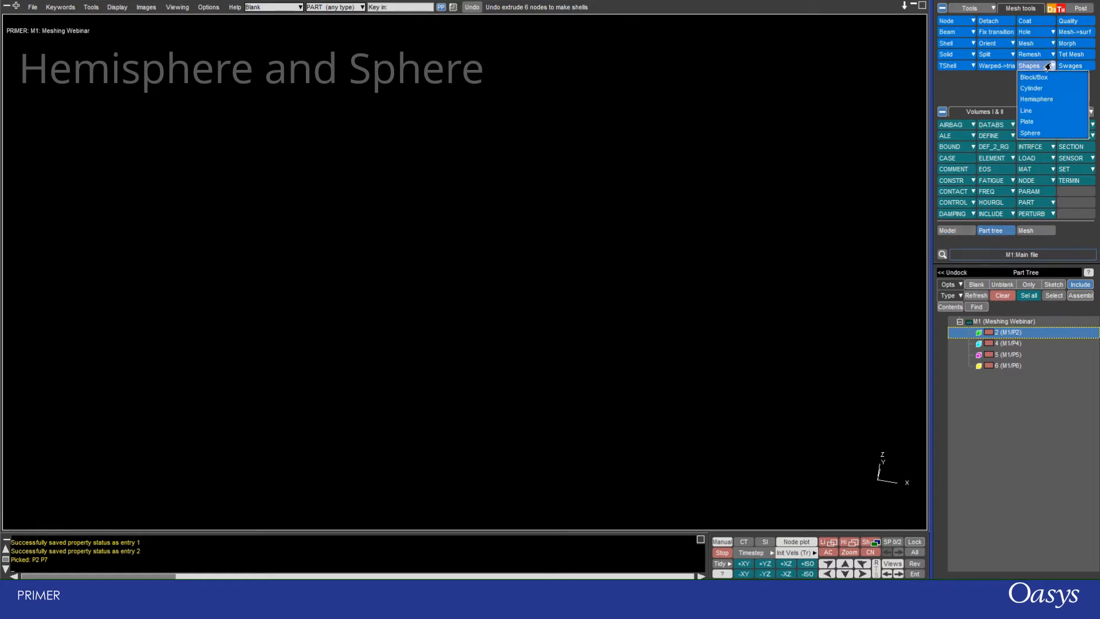
click(1039, 99)
text(8)
key(Return)
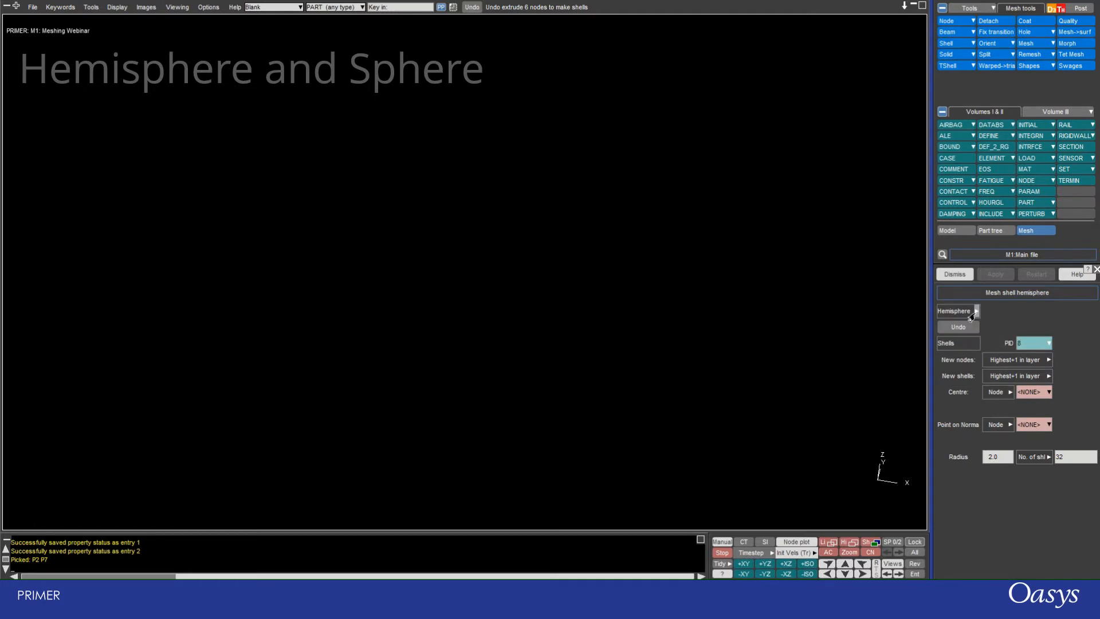
click(972, 313)
click(1010, 394)
click(1016, 401)
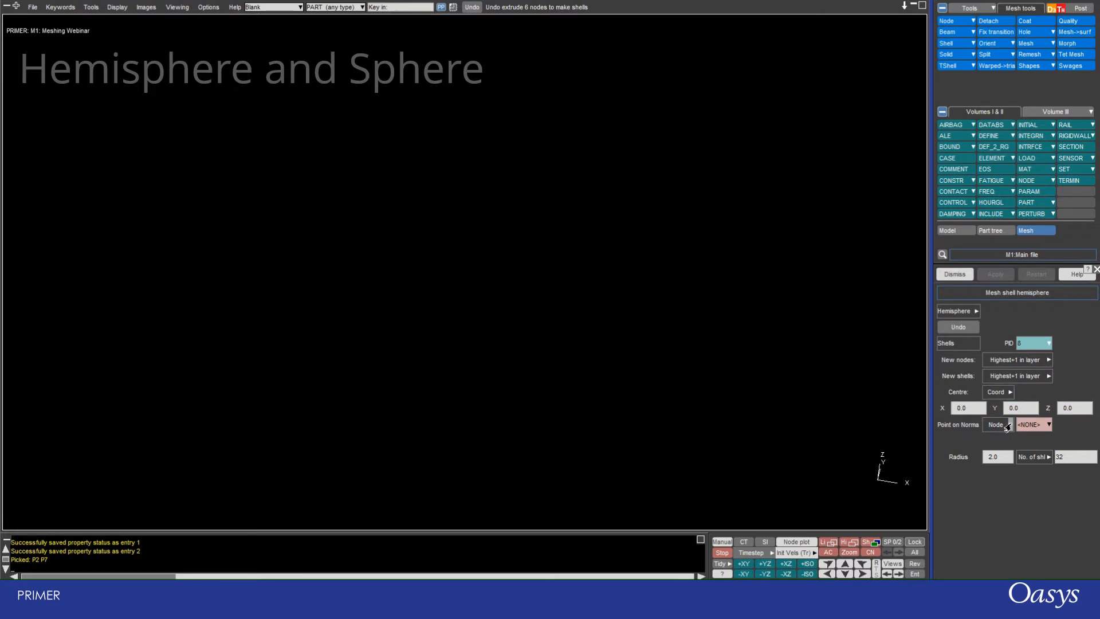
- Define the hemisphere's point on normal by coordinates and set its Z value to 1
click(1008, 427)
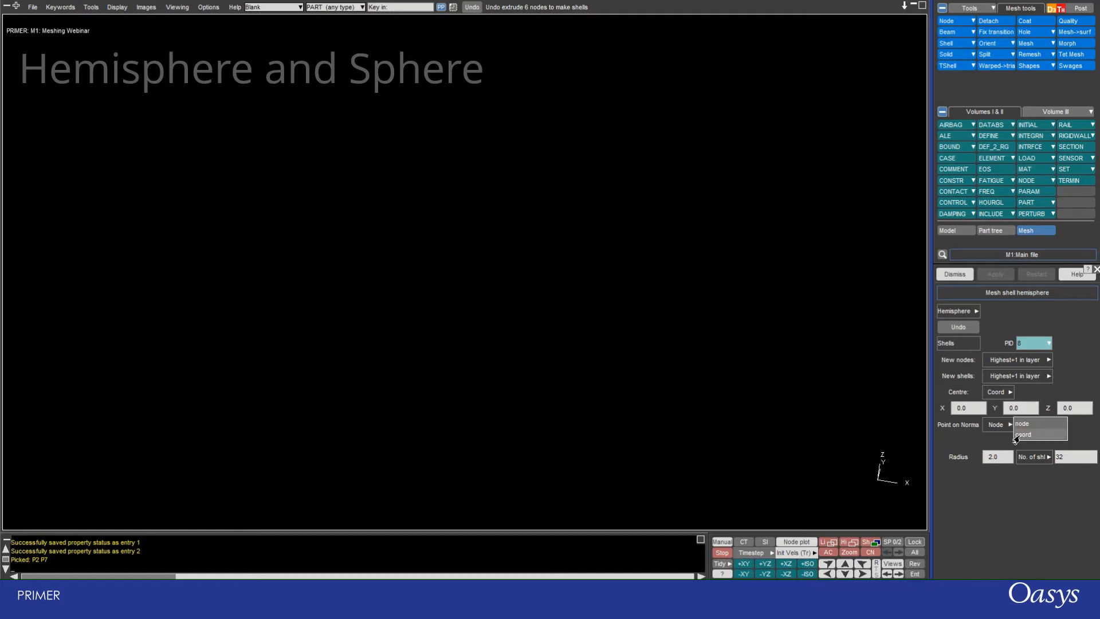
click(1022, 435)
click(1084, 442)
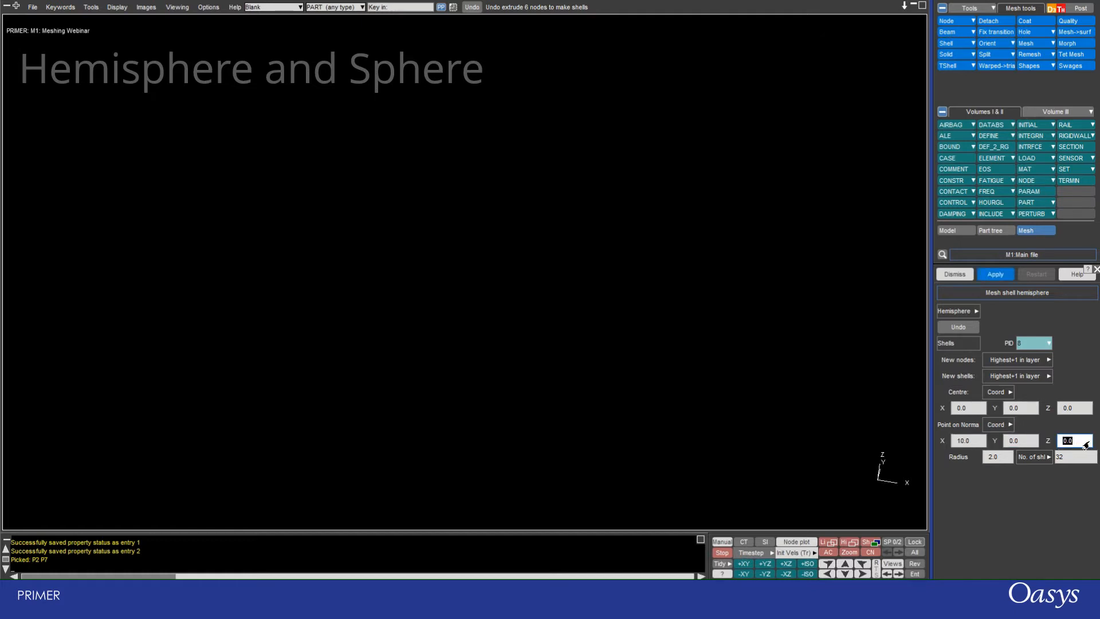
text(1)
key(Return)
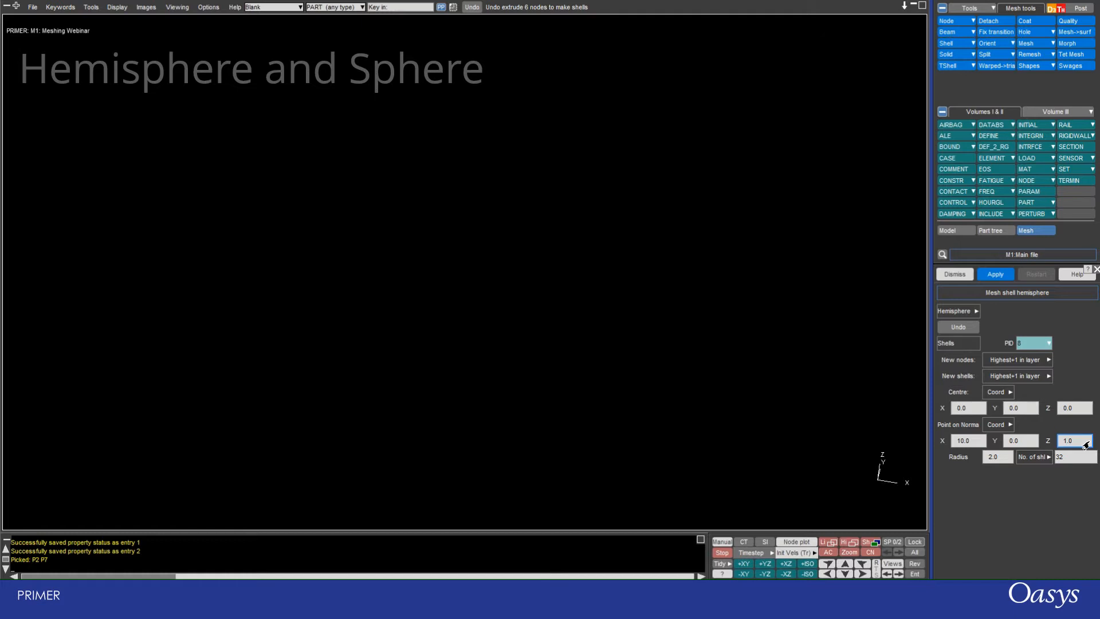
- Create the hemisphere mesh with 64 as the number of shells and inspect it from outside and inside
click(999, 460)
click(1058, 458)
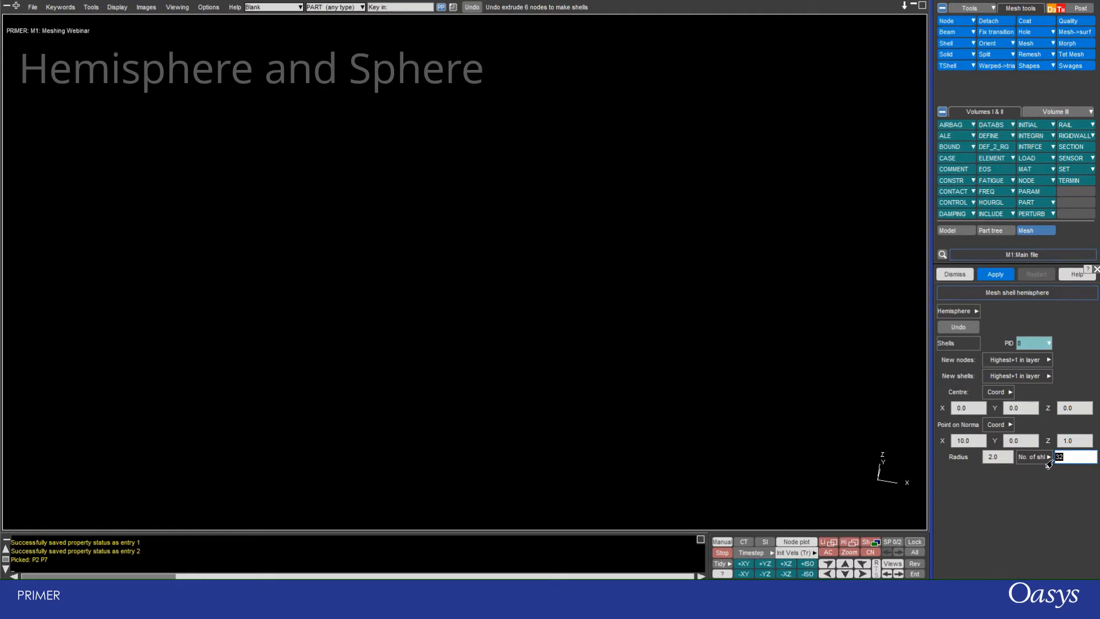
text(64)
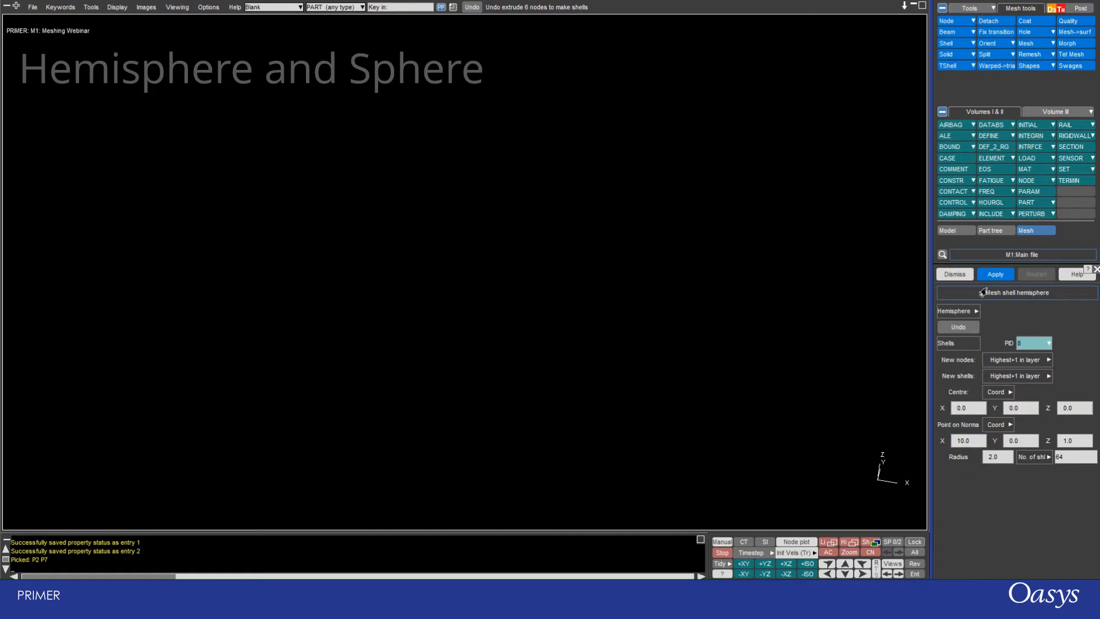
click(991, 275)
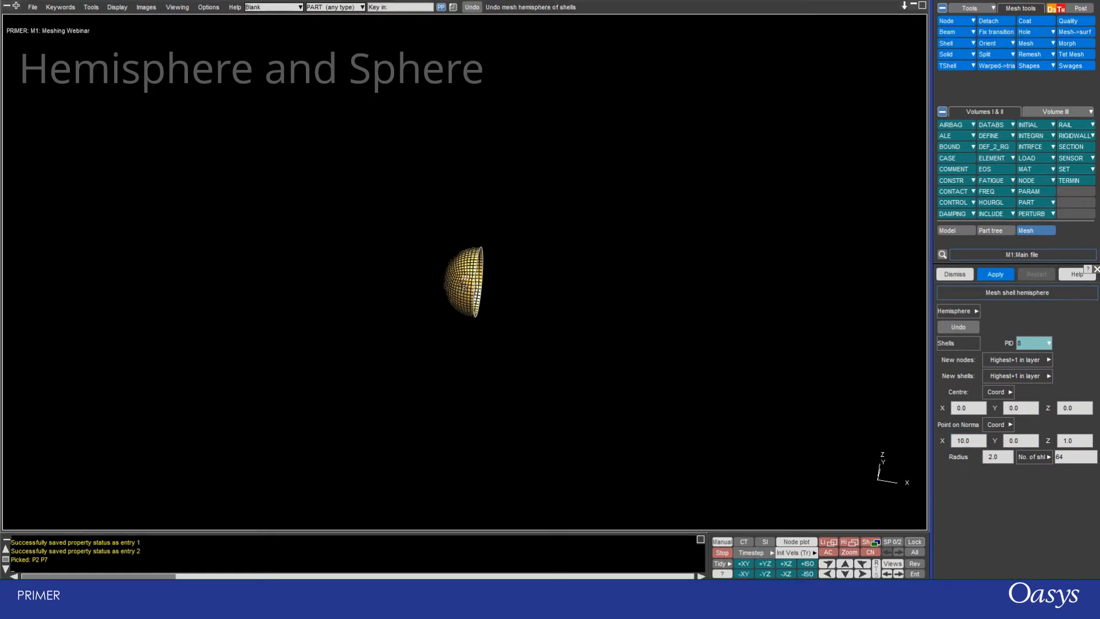
scroll(481, 290, up, 5)
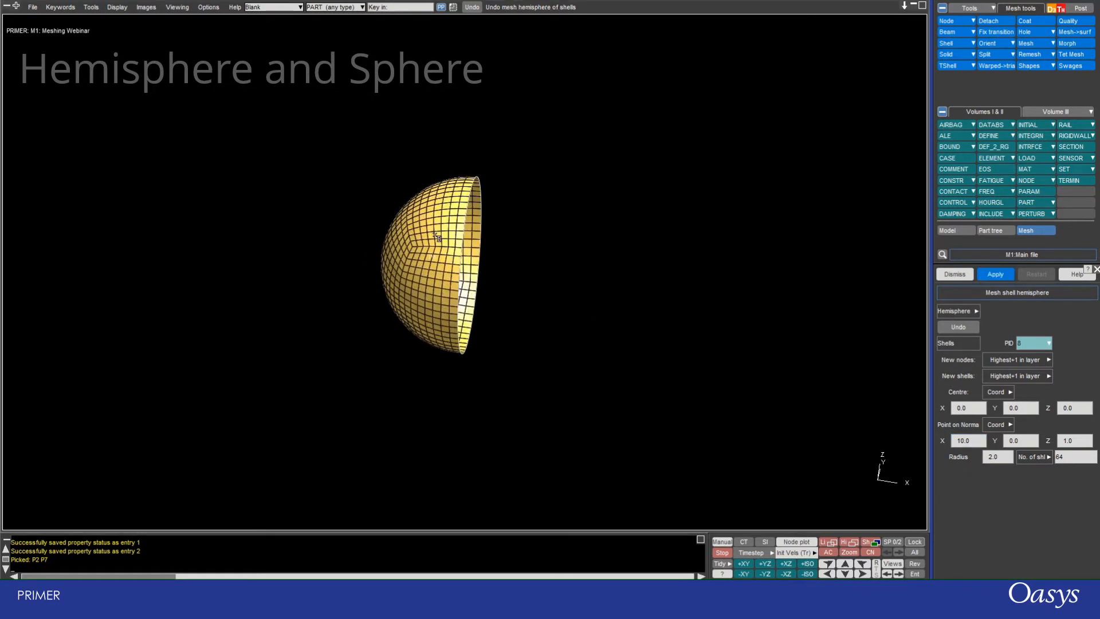
drag(485, 214, 496, 292)
key(2)
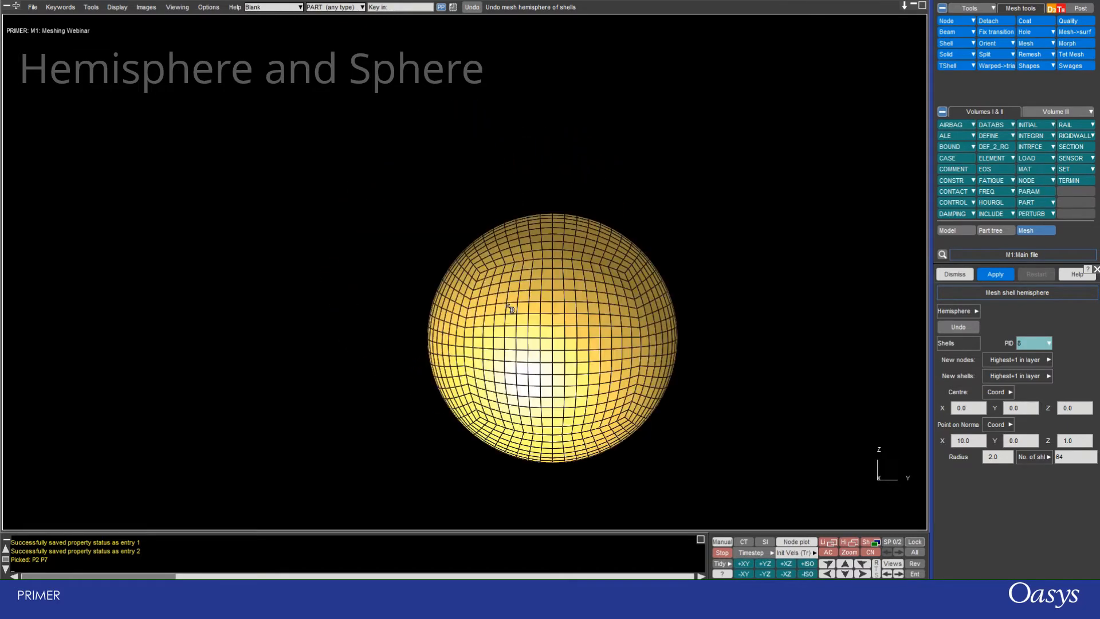
shift+drag(535, 394, 167, 306)
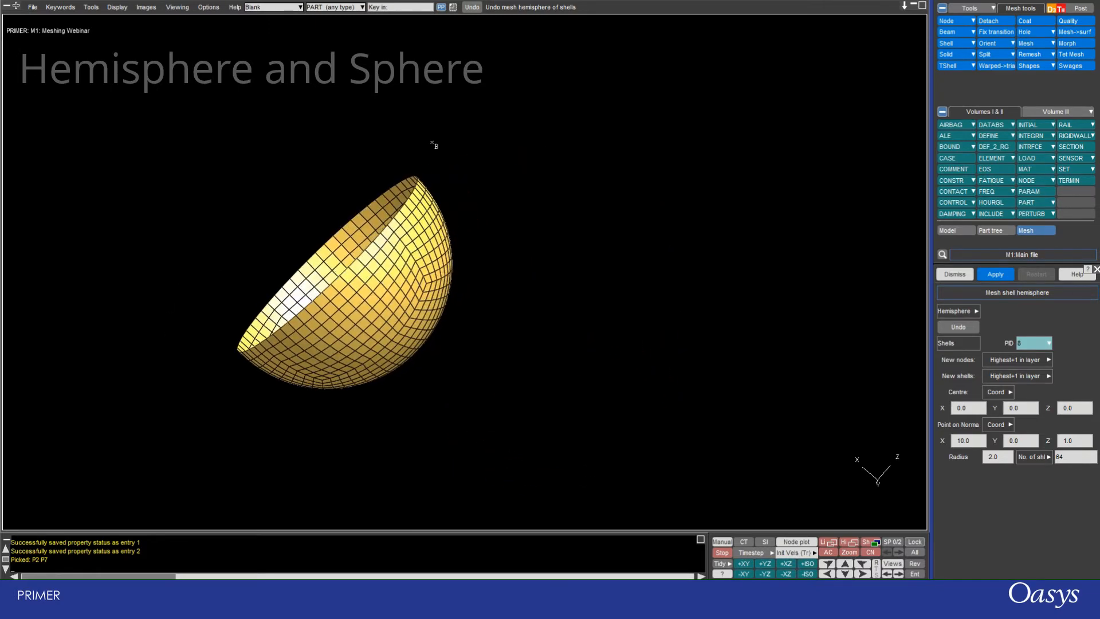
shift+drag(566, 318, 668, 342)
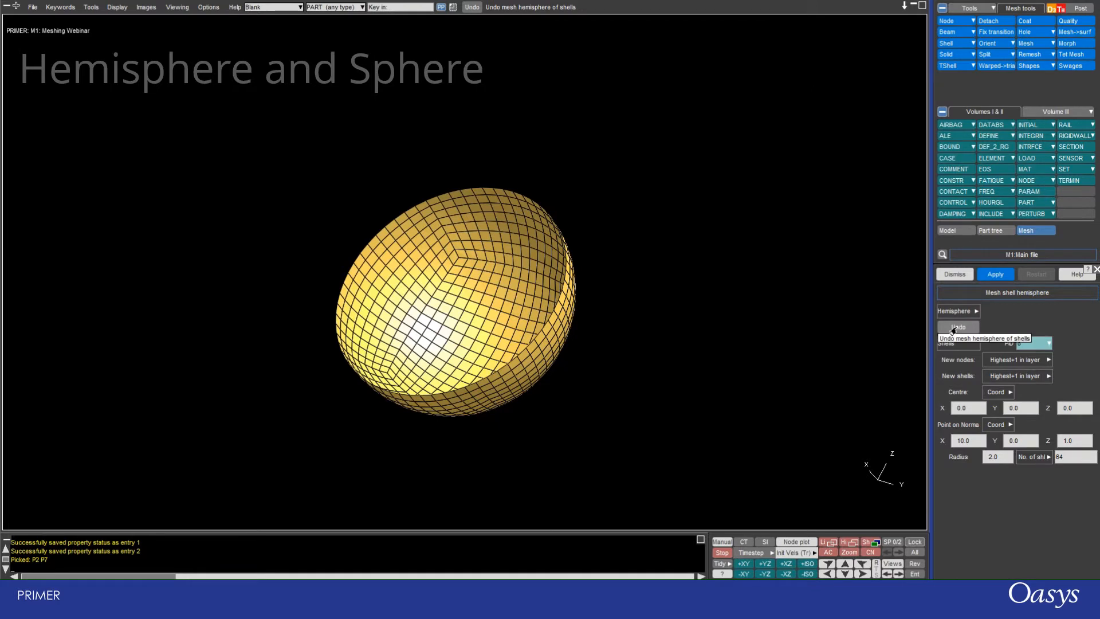
- Undo the hemisphere mesh and create a shell sphere in part 9 with radius 2.0, centred at the origin
click(953, 329)
click(1009, 425)
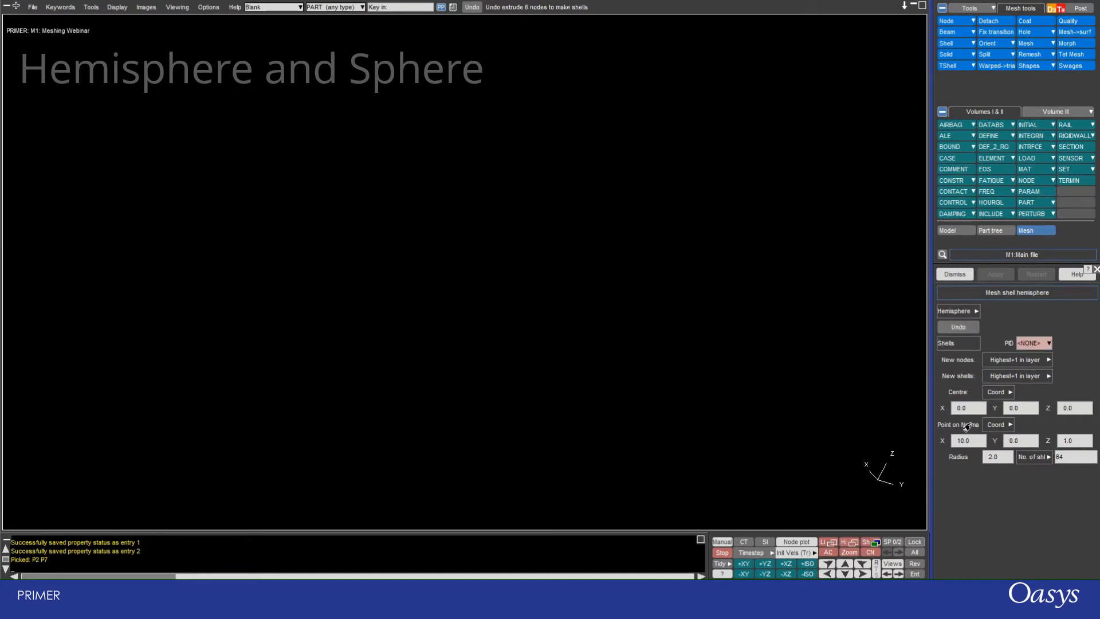
click(956, 311)
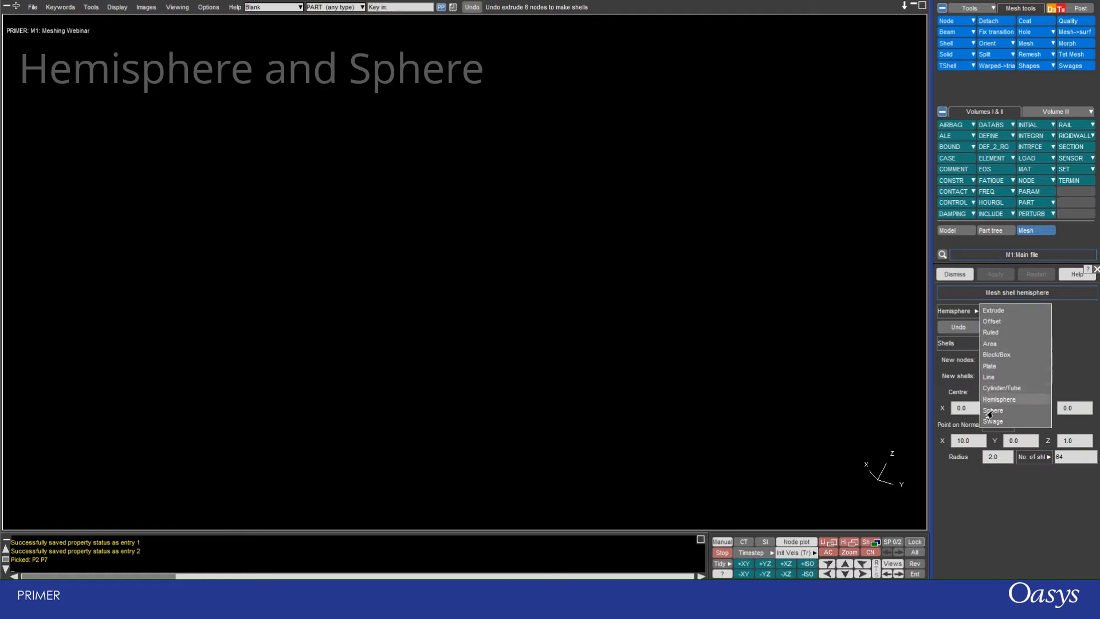
click(993, 411)
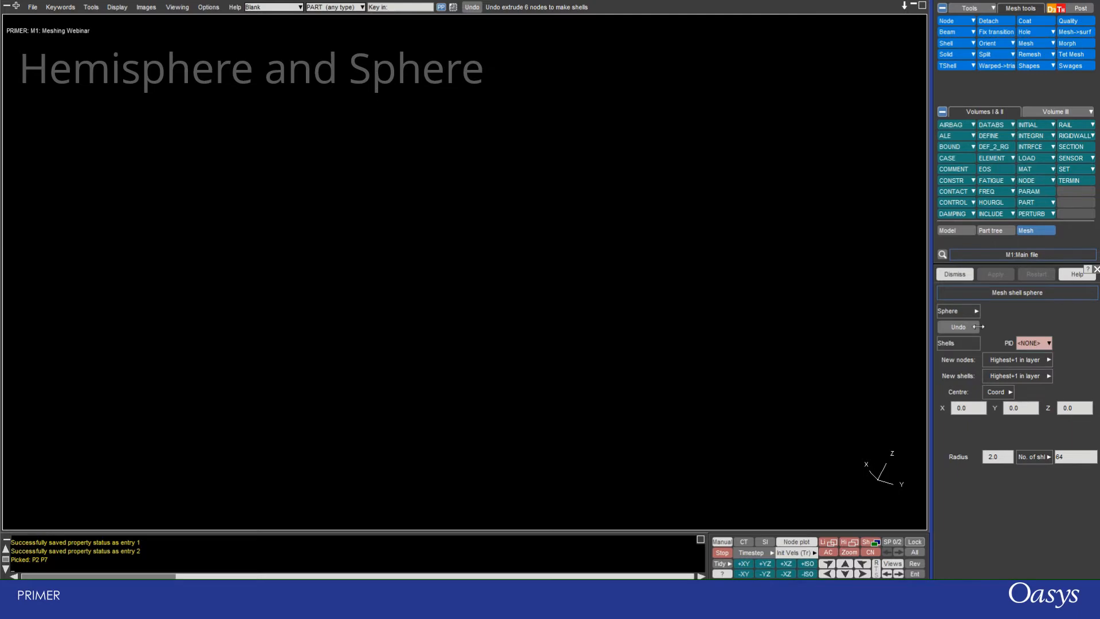
click(1033, 343)
click(996, 274)
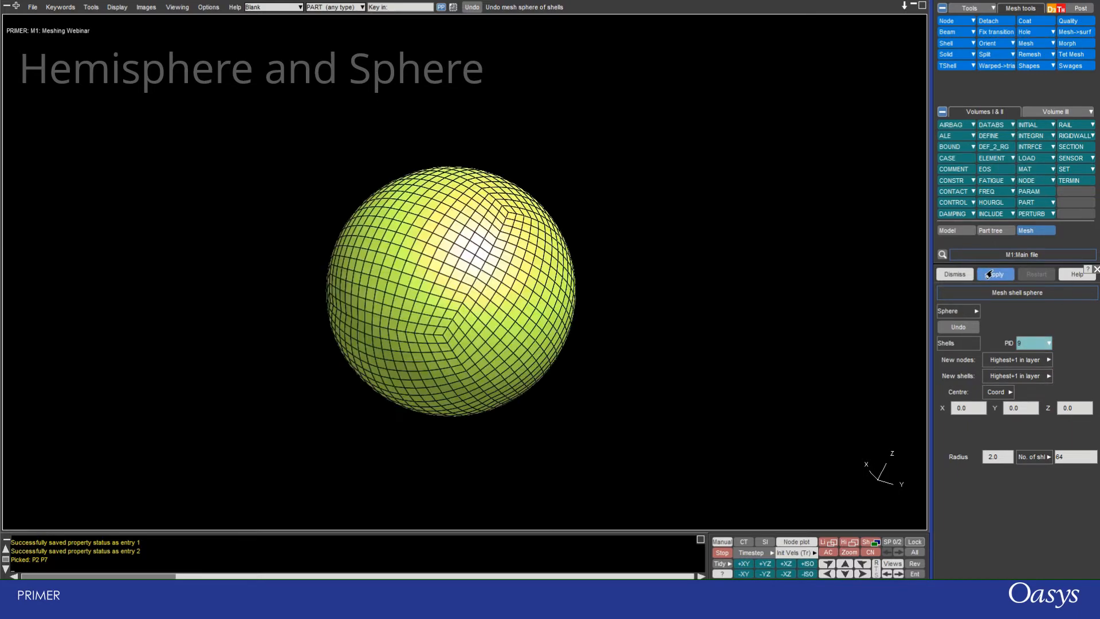
- Inspect the sphere mesh from another angle and blank it using entity picking over an area
scroll(520, 269, up, 4)
shift+drag(517, 272, 313, 351)
shift+middle_drag(321, 290, 497, 303)
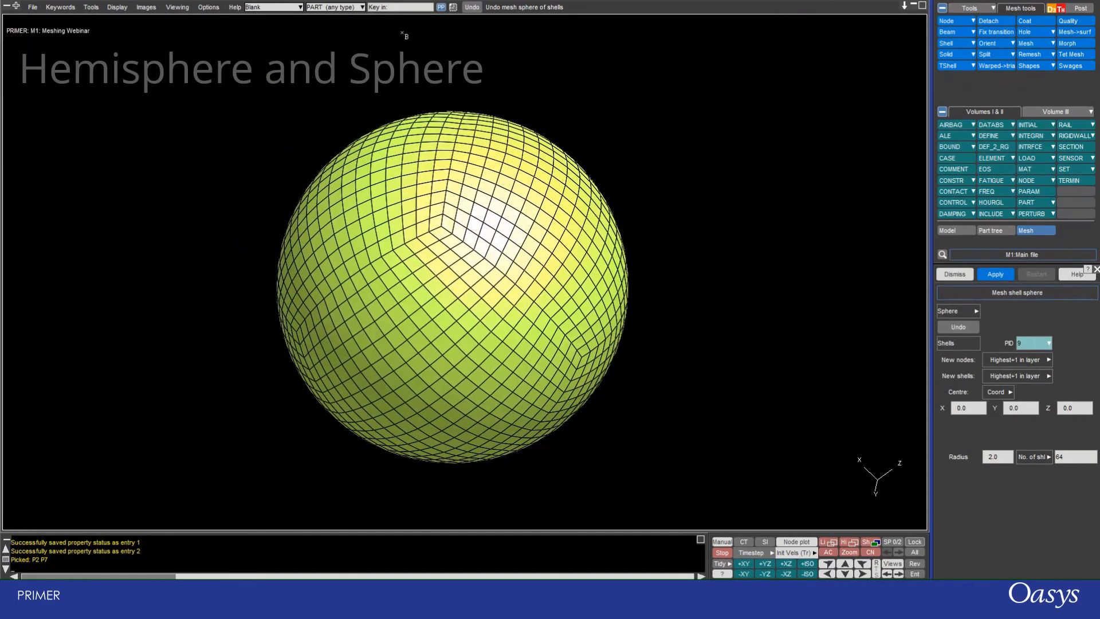
click(362, 7)
click(334, 37)
drag(462, 140, 640, 375)
mouse_move(617, 331)
shift+mouse_down()
mouse_move(344, 359)
mouse_move(312, 485)
mouse_move(294, 376)
mouse_move(528, 277)
mouse_move(602, 320)
shift+mouse_up()
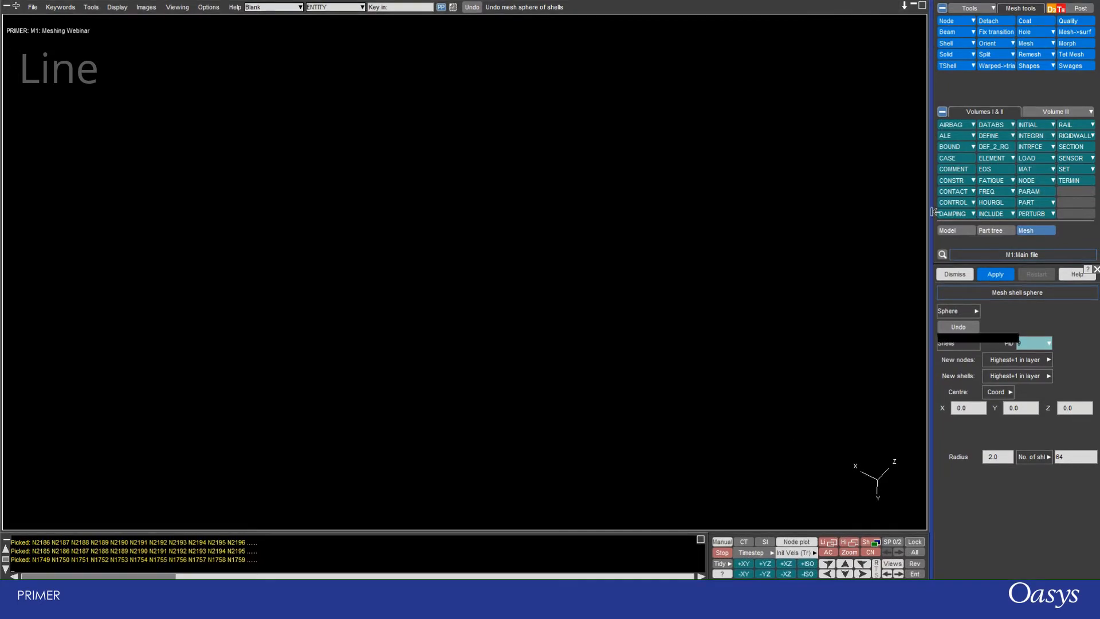
- Set up a line of 10 beams in part 10, with end points defined by coordinates
click(970, 311)
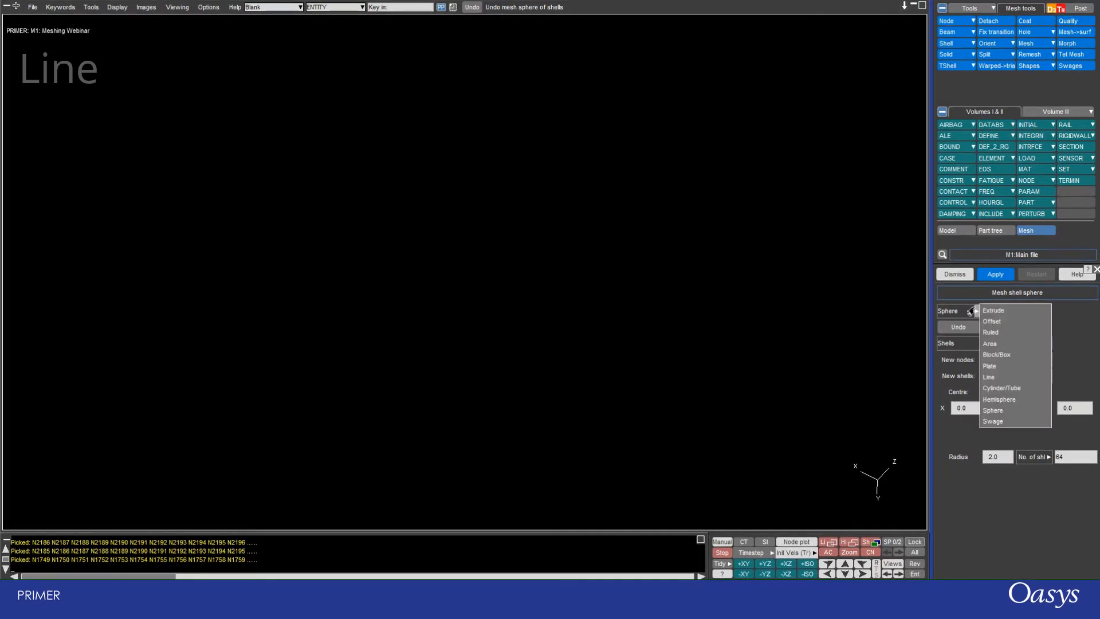
click(985, 378)
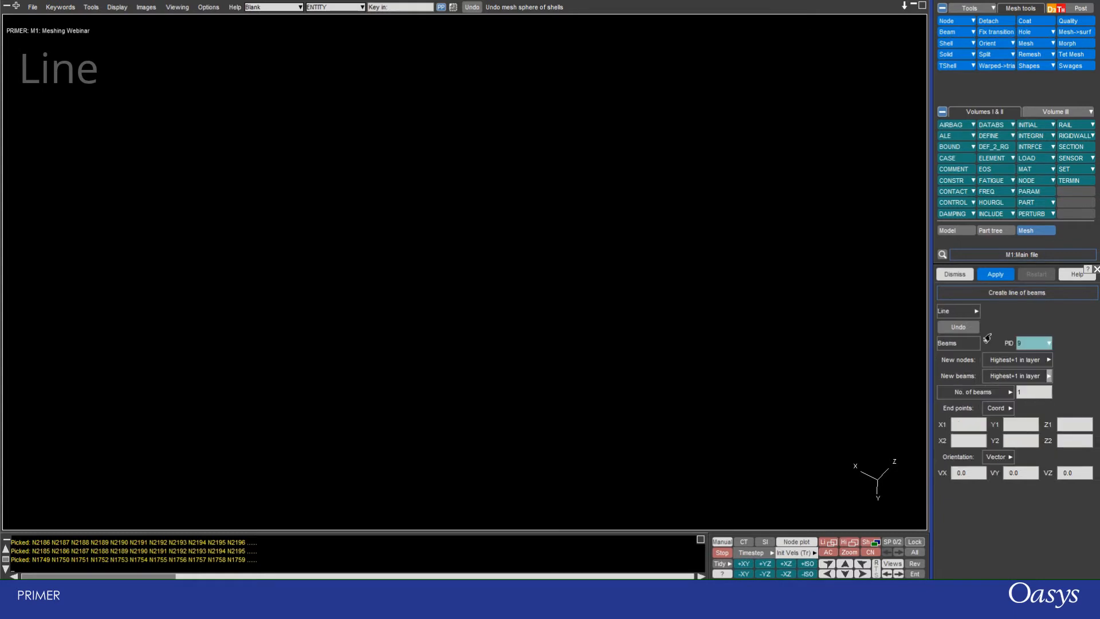
click(1050, 66)
click(1030, 395)
text(10)
click(972, 431)
click(1010, 408)
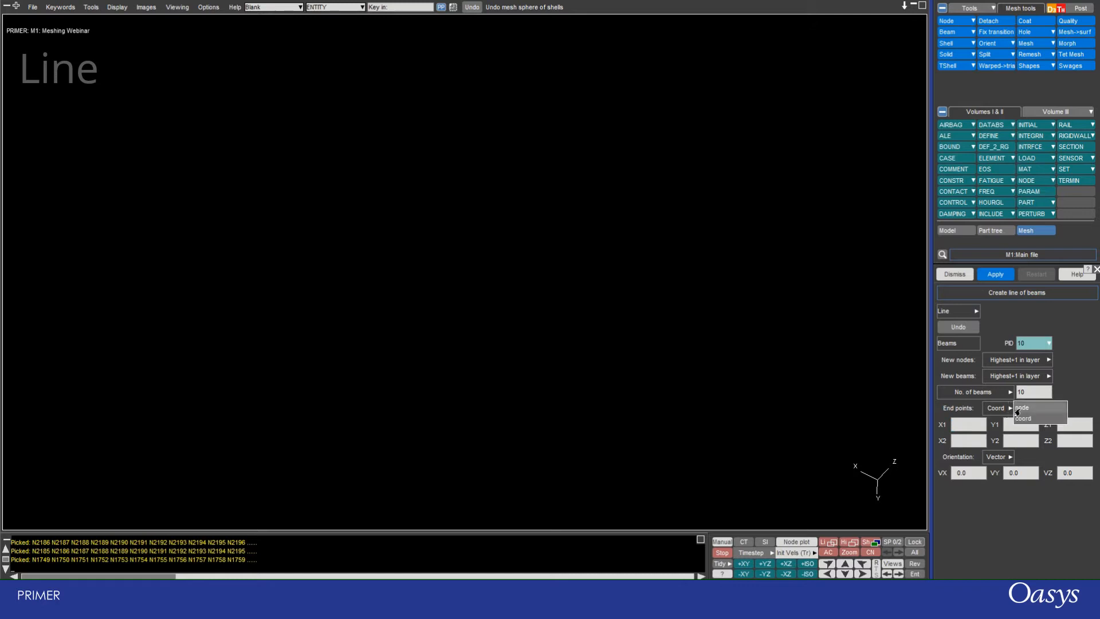
- Define the beam line's end points as 0, 0, 0 for the first and 0, 0, 10 for the second
click(976, 425)
text(0)
key(Tab)
text(0)
key(Tab)
text(0)
click(967, 441)
text(0)
click(1020, 442)
text(0)
click(1063, 442)
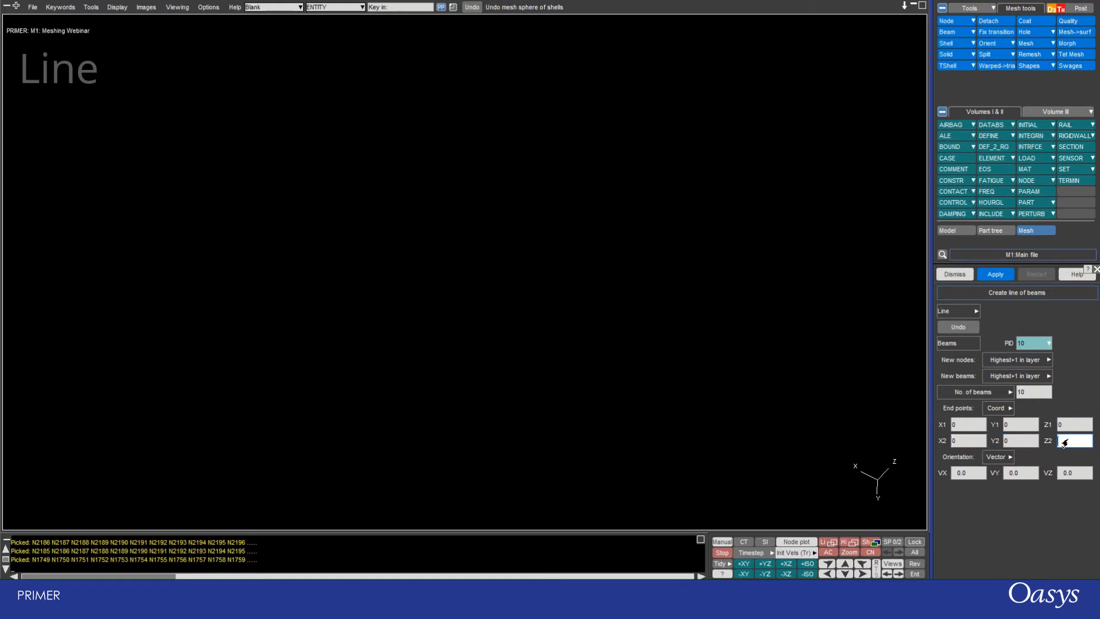
text(10)
key(Return)
- Create the line of beams with vector orientation and view it in the YZ plane
click(1026, 427)
click(1034, 475)
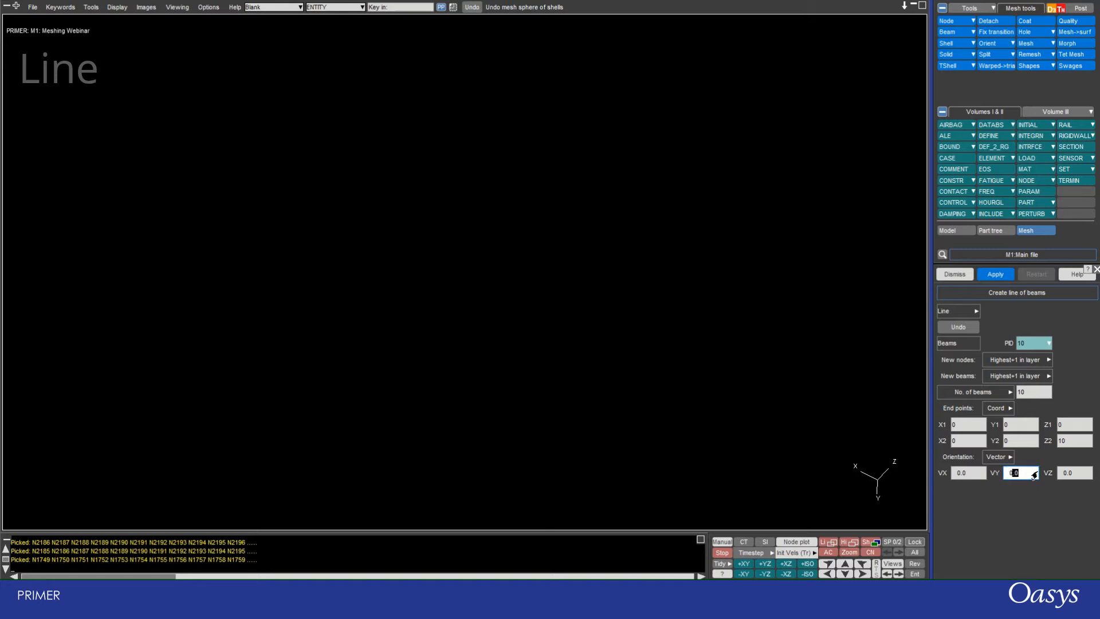
text(1)
key(Return)
click(994, 274)
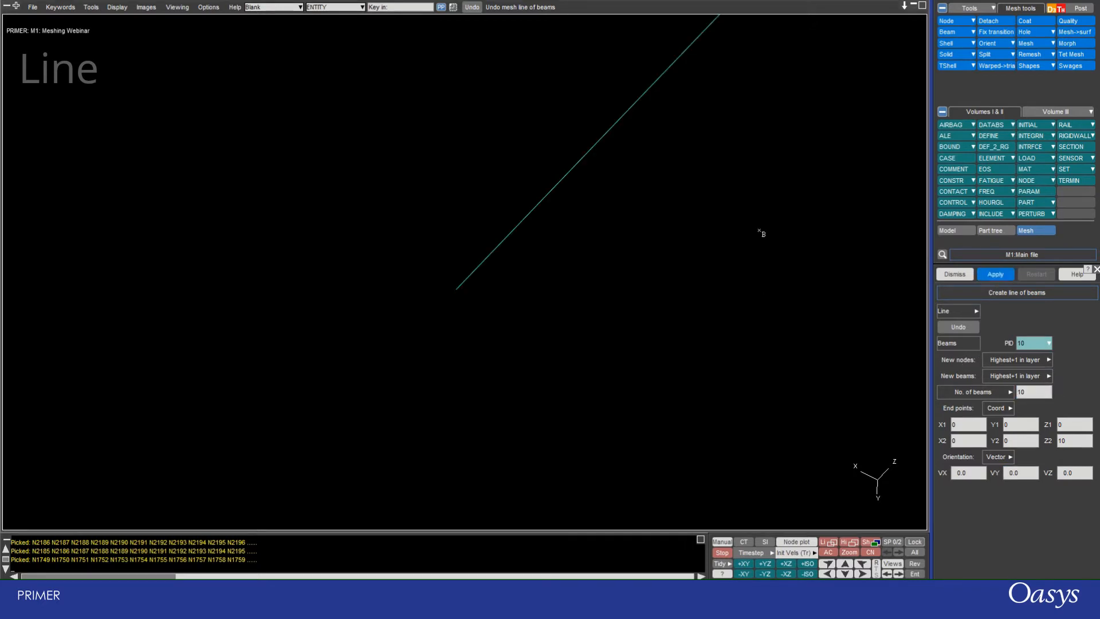
scroll(513, 412, up, 3)
scroll(516, 401, down, 5)
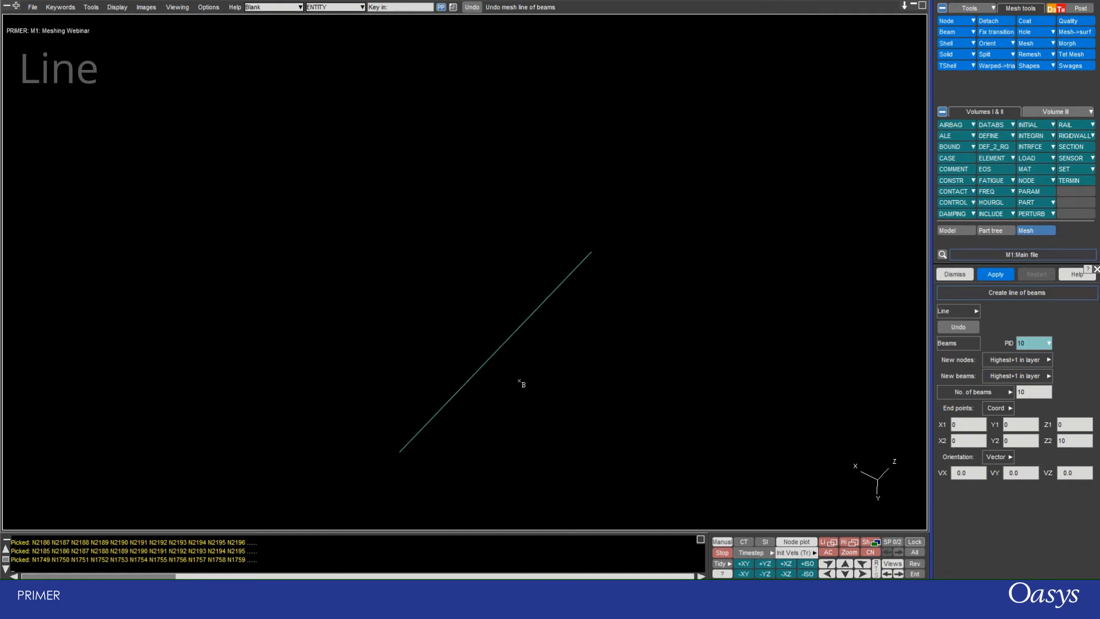
key(2)
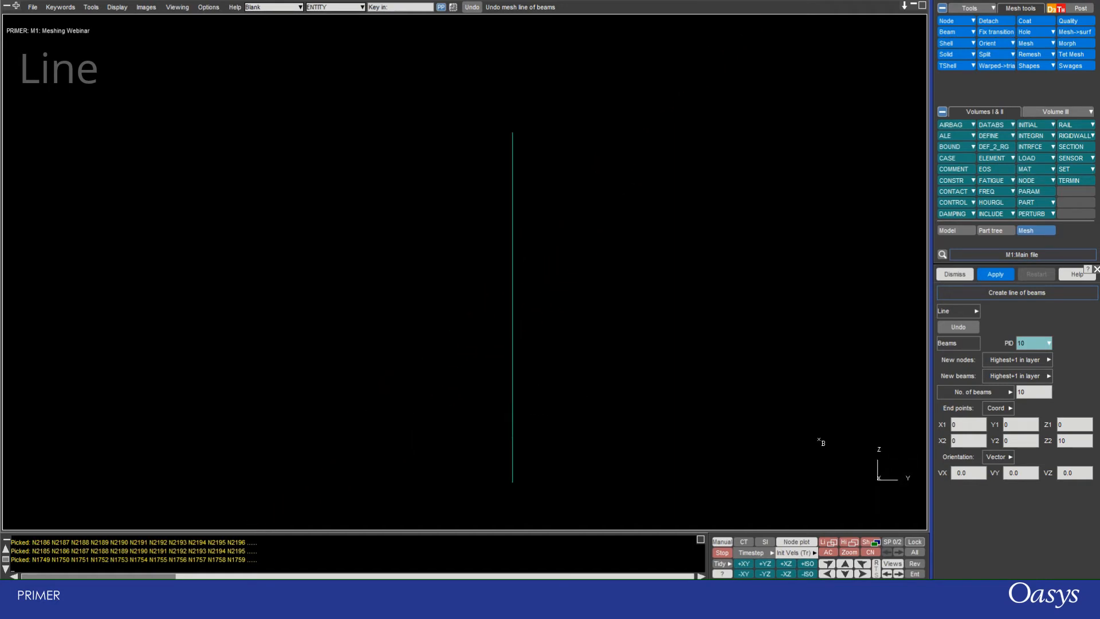
- Open part 10 for modification and start creating a new section for it
click(1026, 203)
click(1043, 448)
click(408, 396)
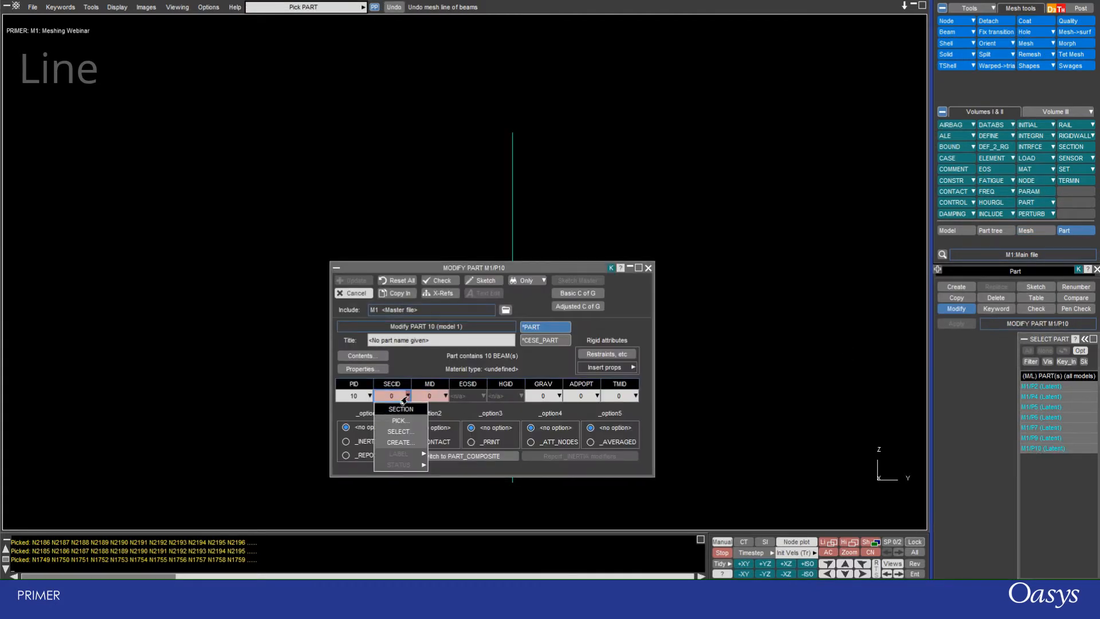
click(397, 443)
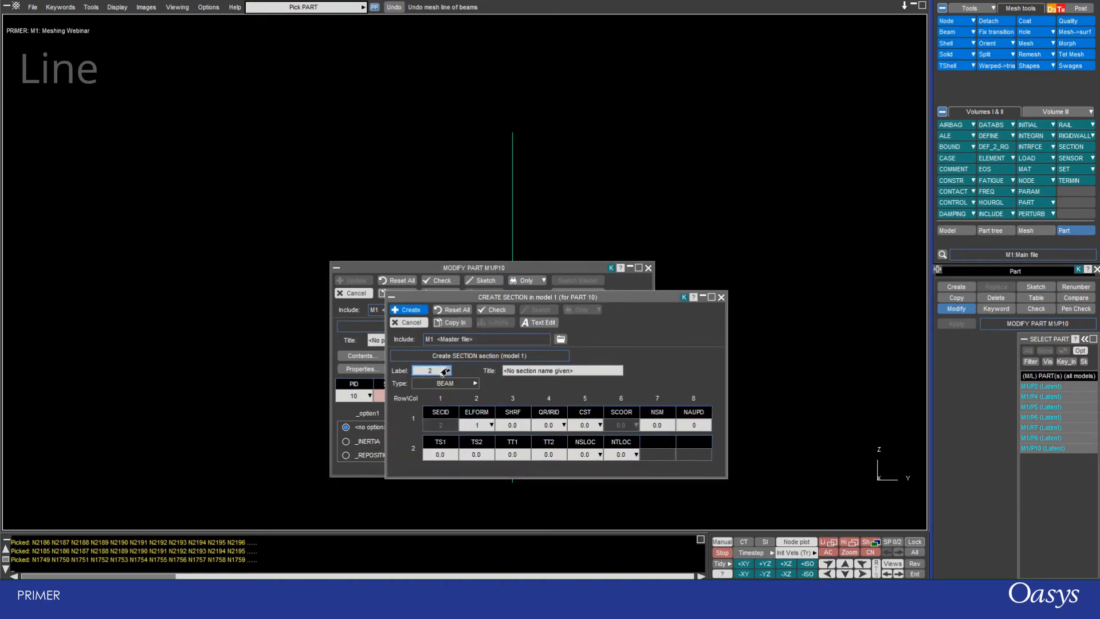
- Create the beam section with TS1, TS2, TT1 and TT2 set to 1.0 and a rectangular cross section type
click(440, 455)
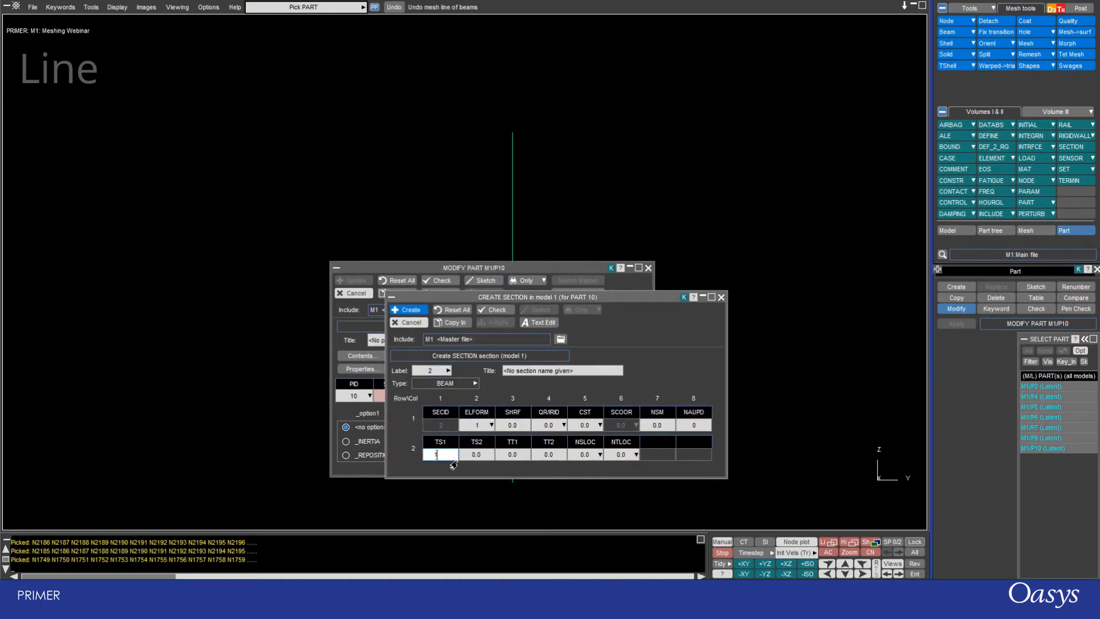
text(1)
key(Return)
click(516, 457)
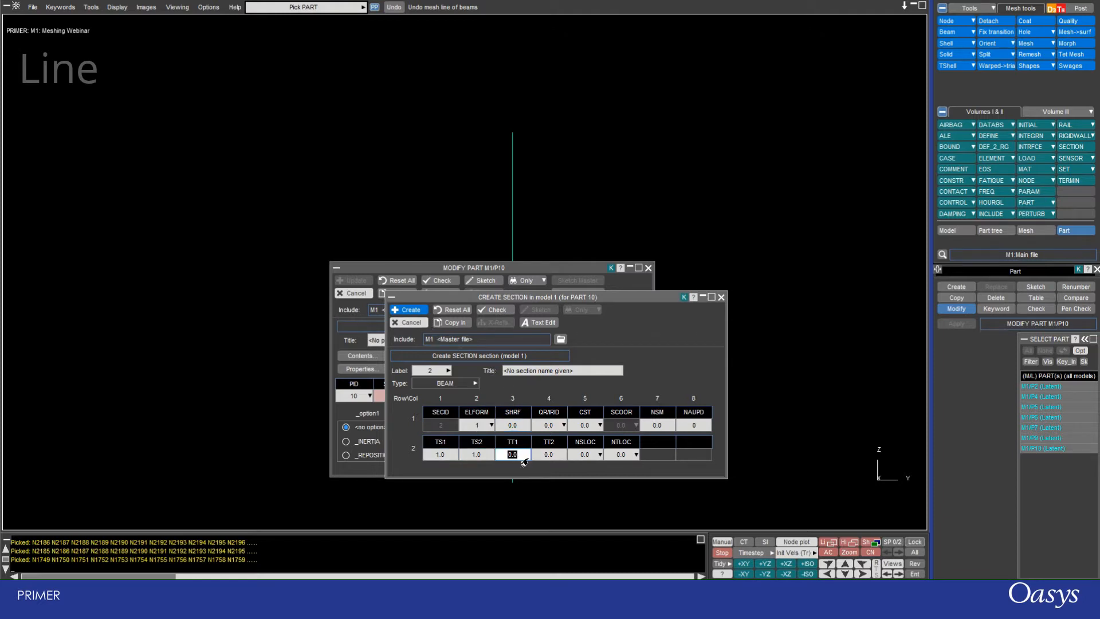
text(1)
key(Return)
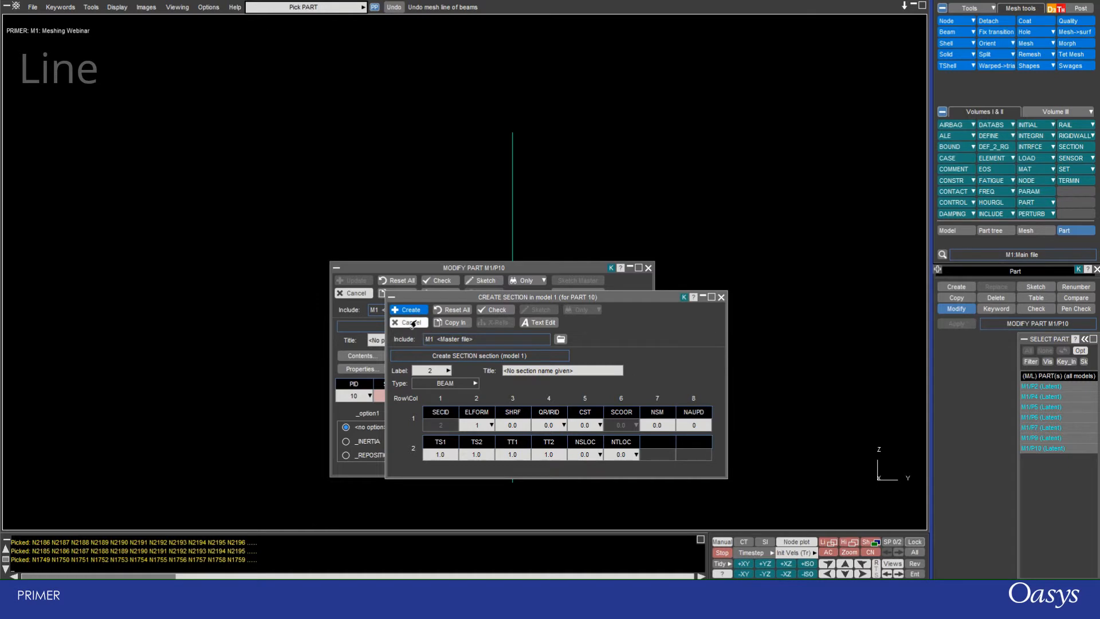
click(599, 425)
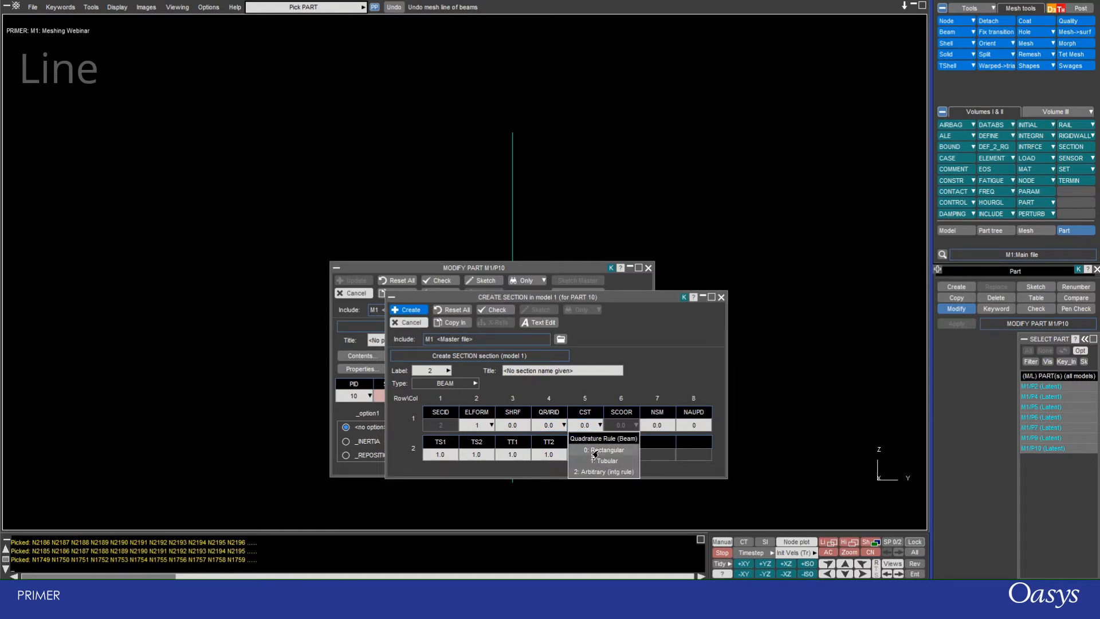
click(594, 451)
click(409, 309)
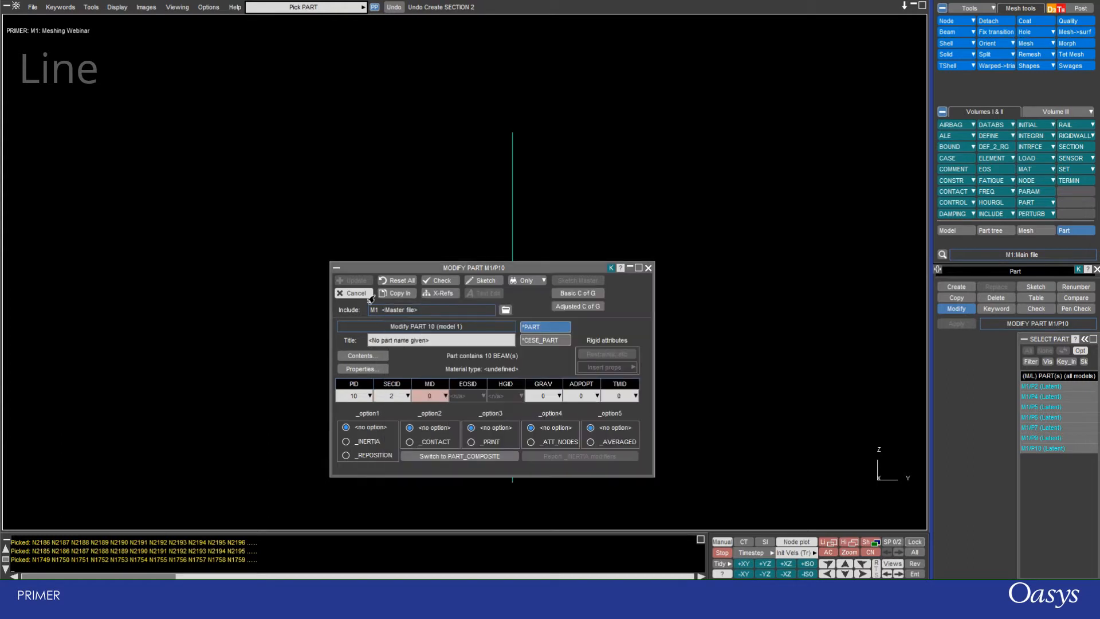
click(445, 395)
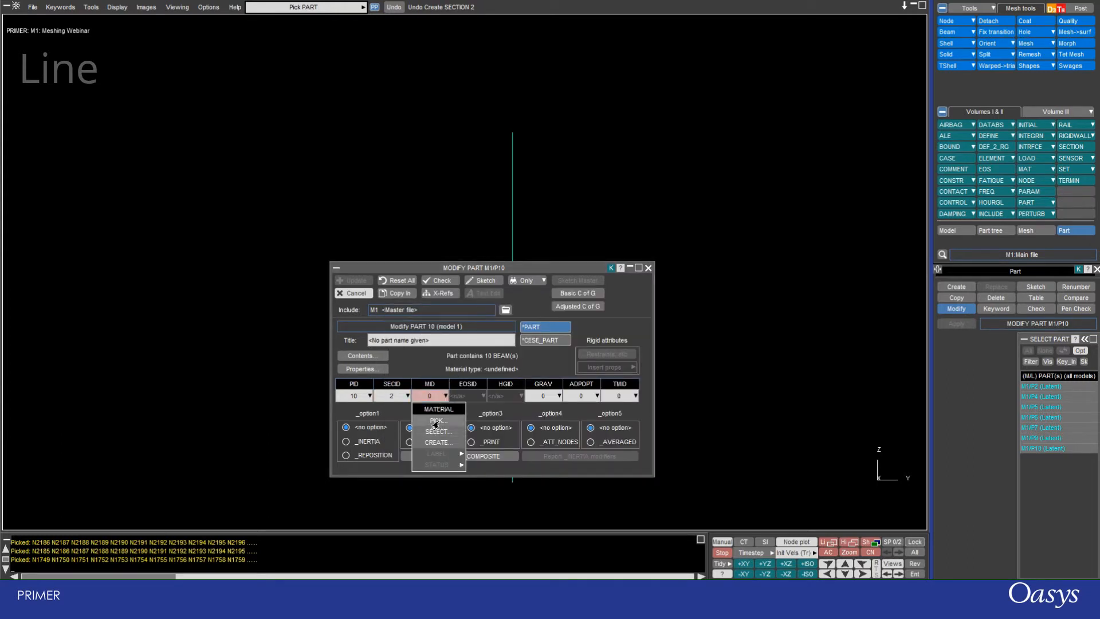
click(435, 422)
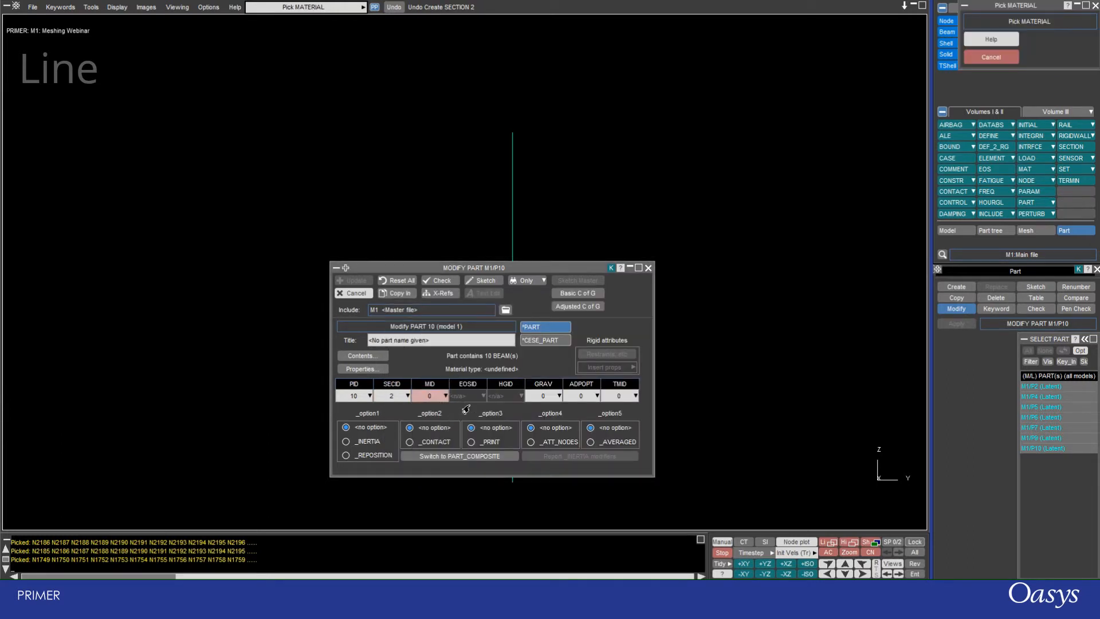
click(991, 56)
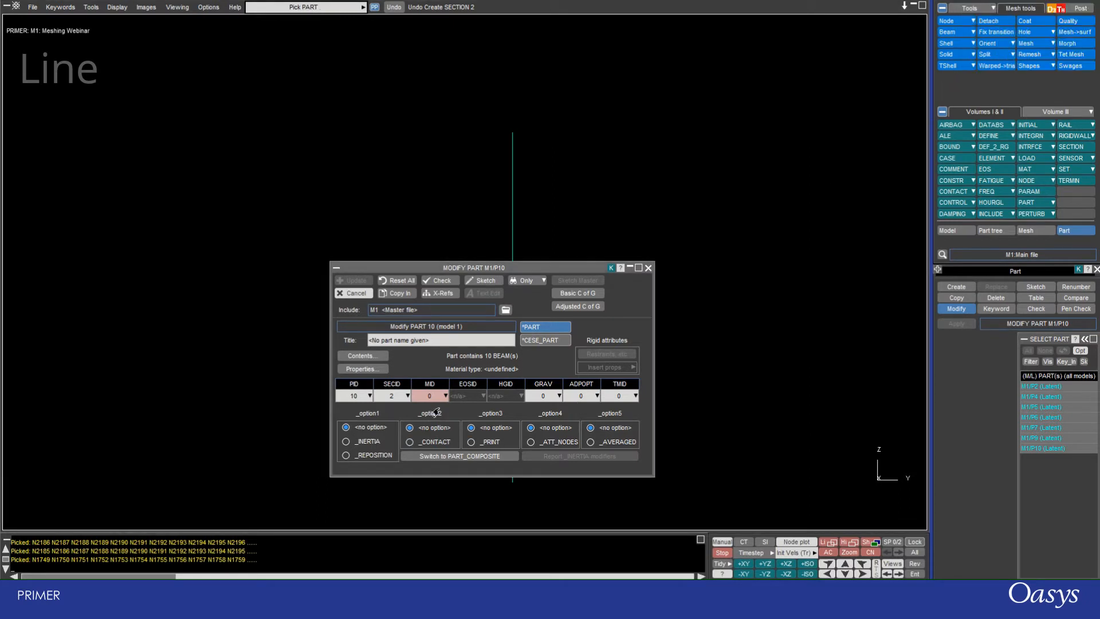
- Create a MAT_009 NULL material with density 1000 for part 10, update the part and inspect the beams at an angle
click(443, 396)
click(434, 442)
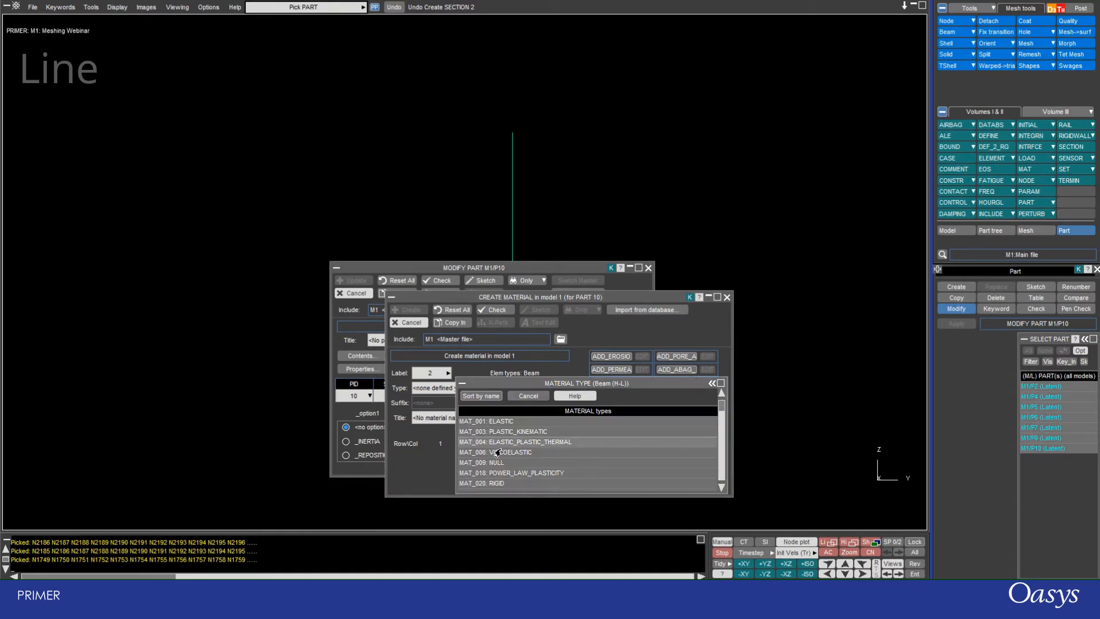
click(496, 462)
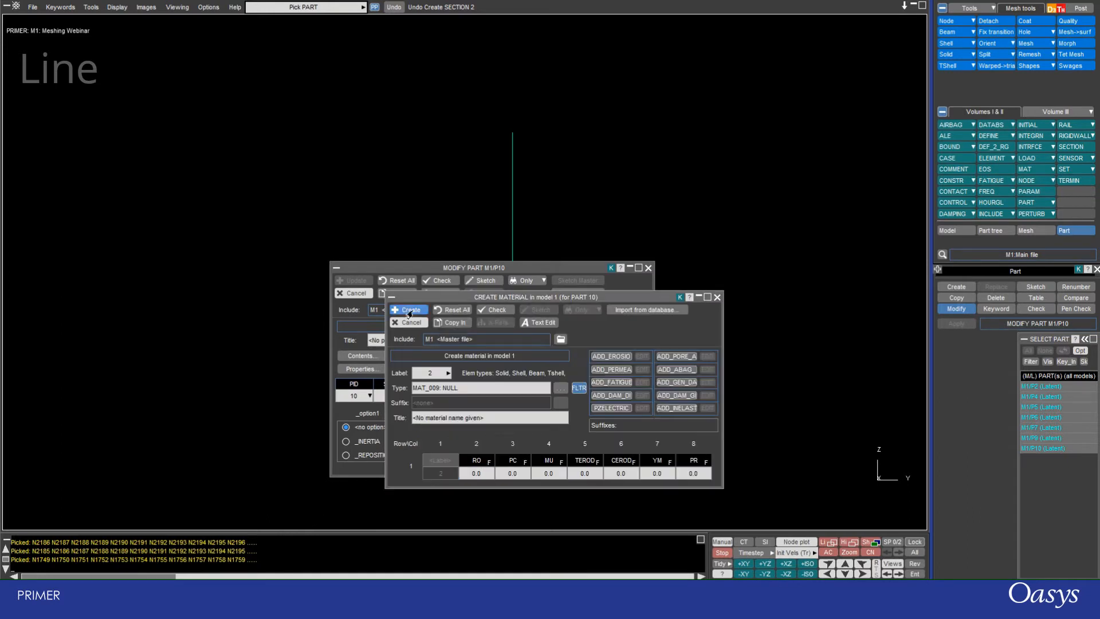
click(484, 477)
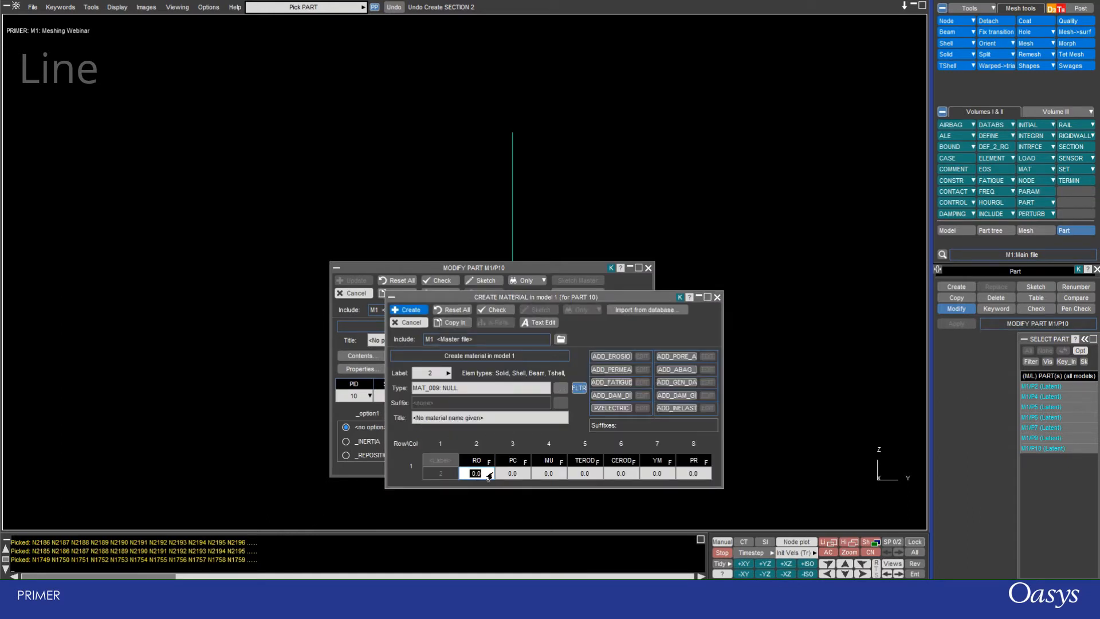
text(1000)
click(408, 310)
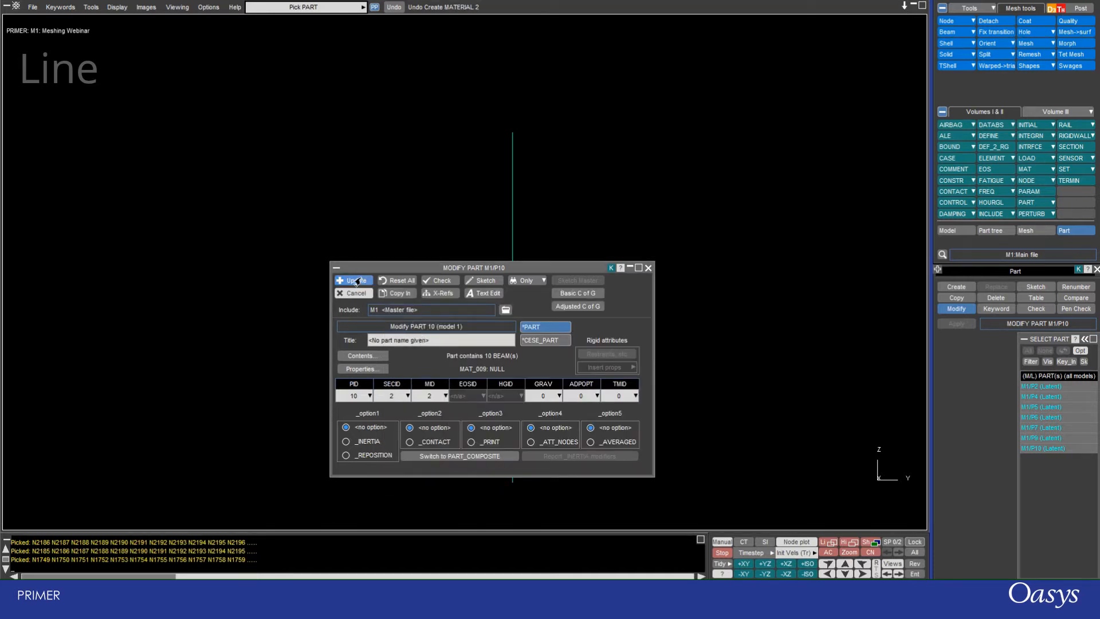
click(356, 280)
mouse_move(516, 336)
shift+mouse_down()
mouse_move(386, 351)
mouse_move(409, 430)
mouse_move(565, 189)
mouse_move(565, 216)
shift+mouse_up()
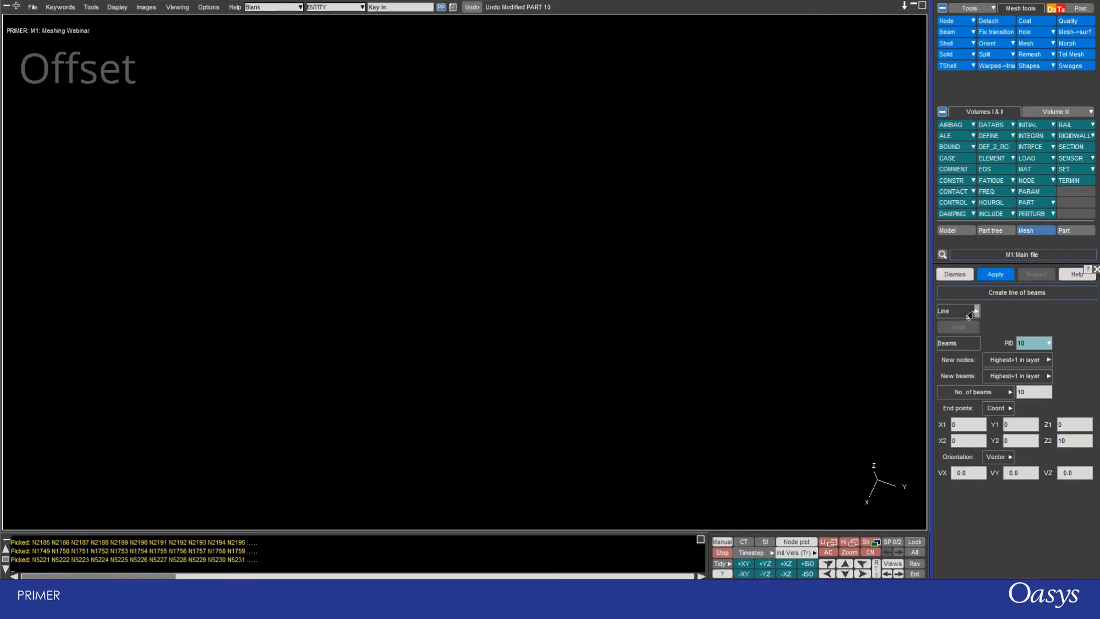
- Switch the mesh creation tool to Offset, with shells as the element type
click(970, 314)
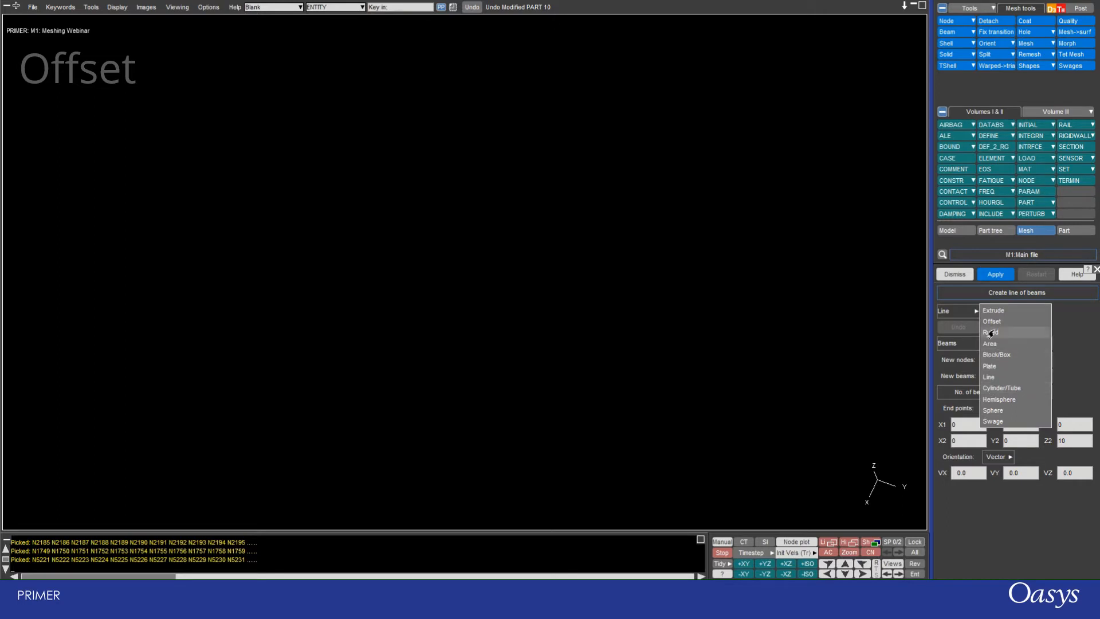
click(992, 322)
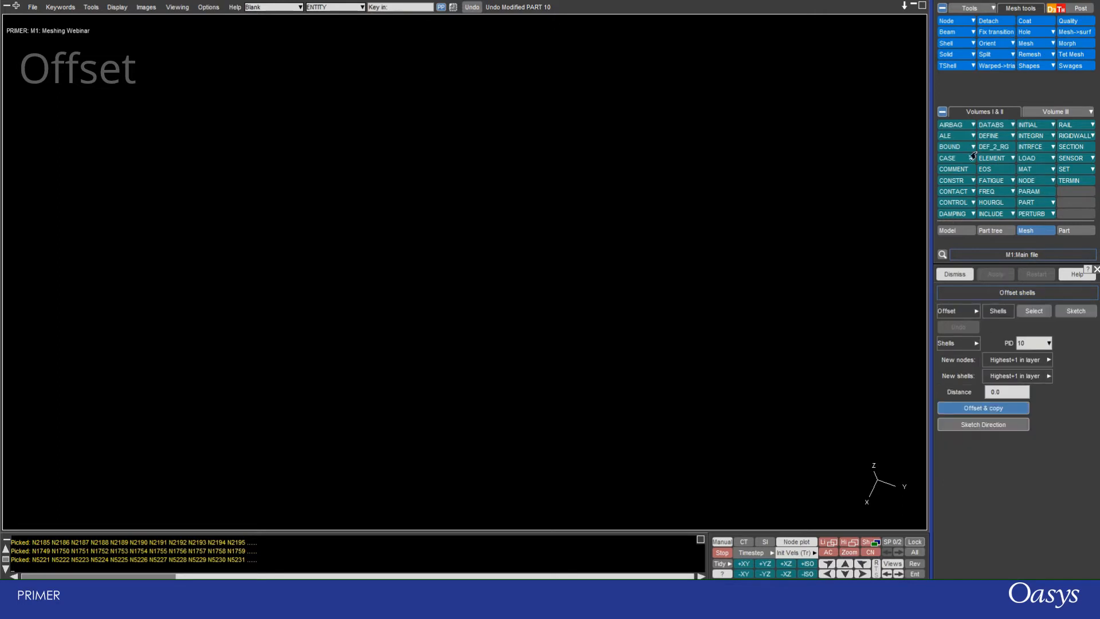
click(1050, 43)
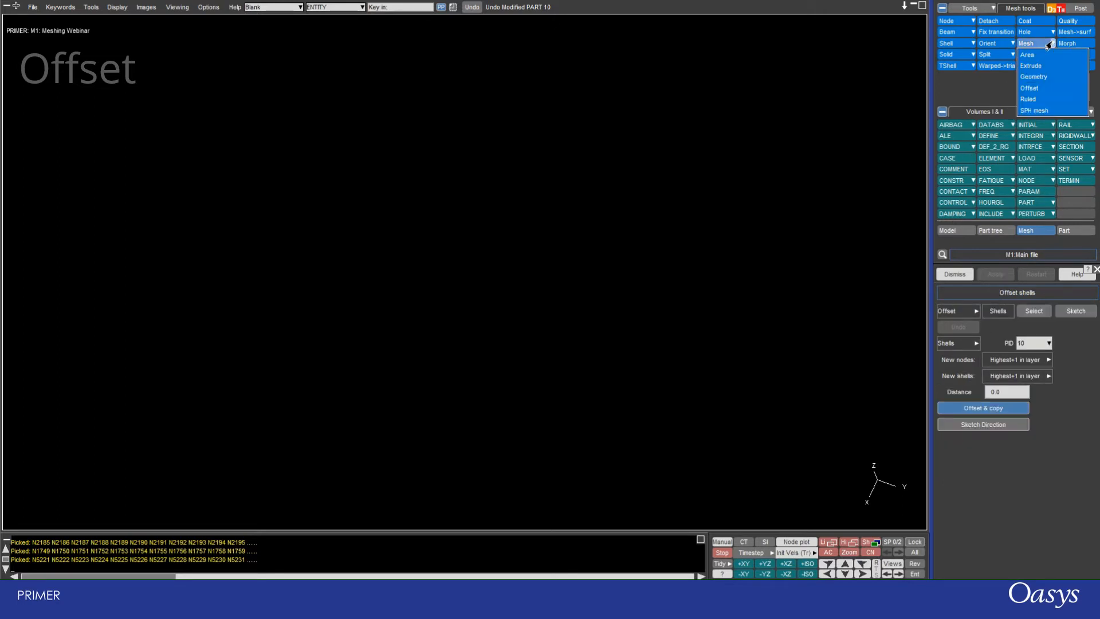
click(1029, 89)
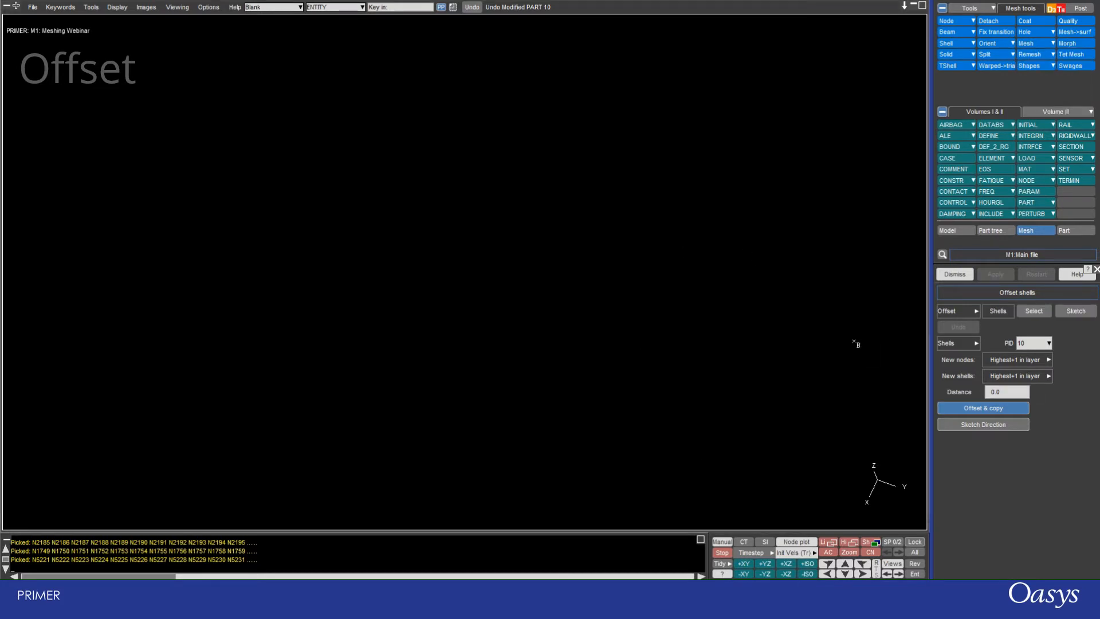
click(972, 345)
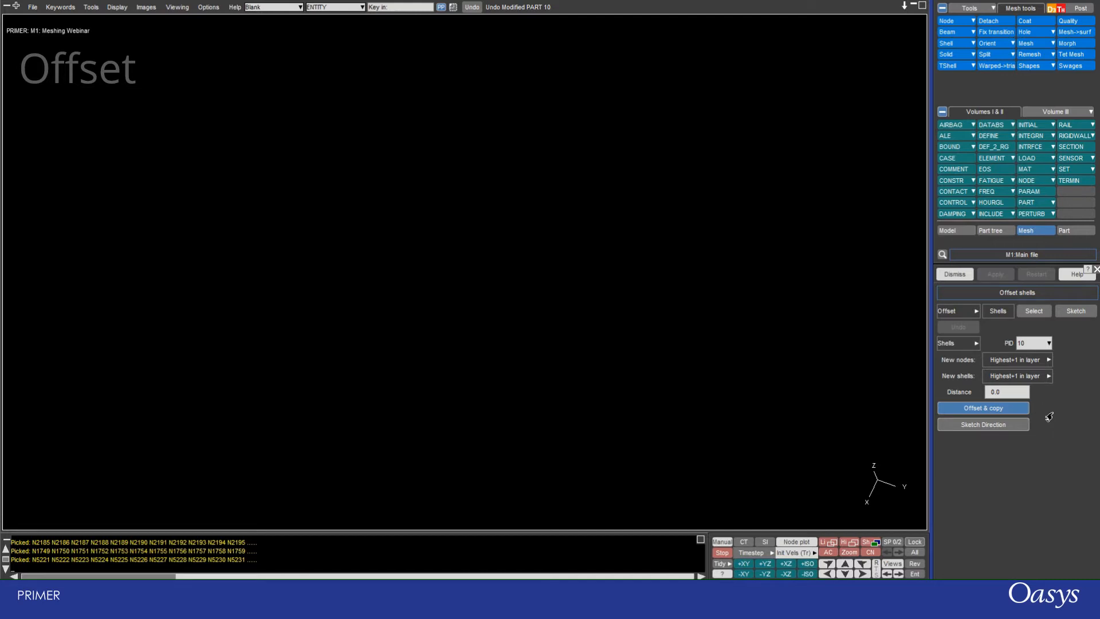
- Unblank part 4 from the part tree and orient the view on its block
click(988, 231)
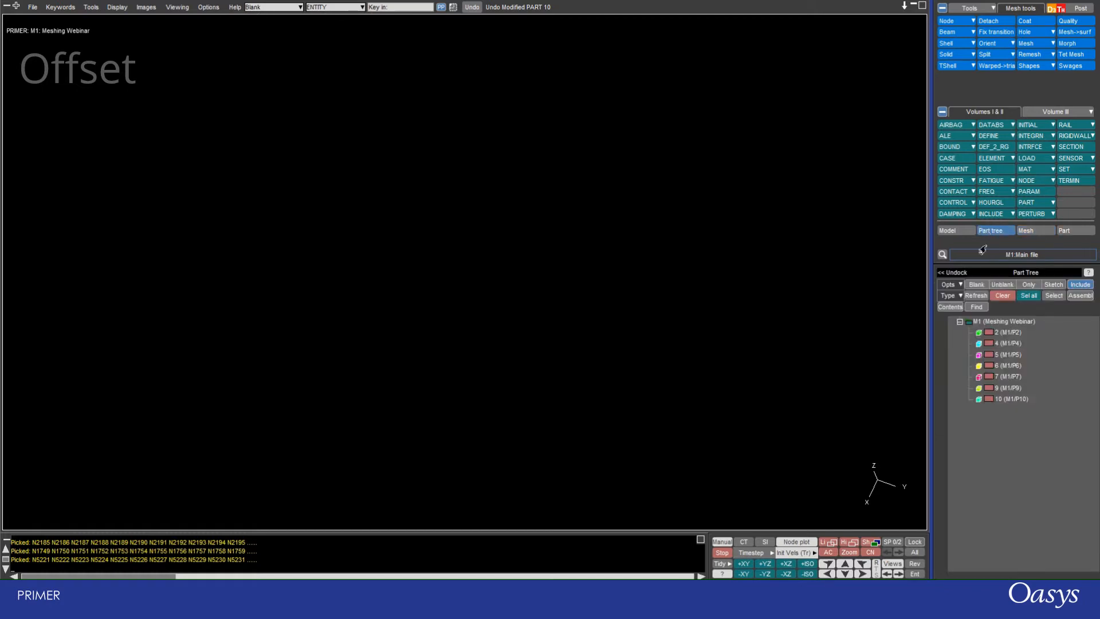
right_click(993, 346)
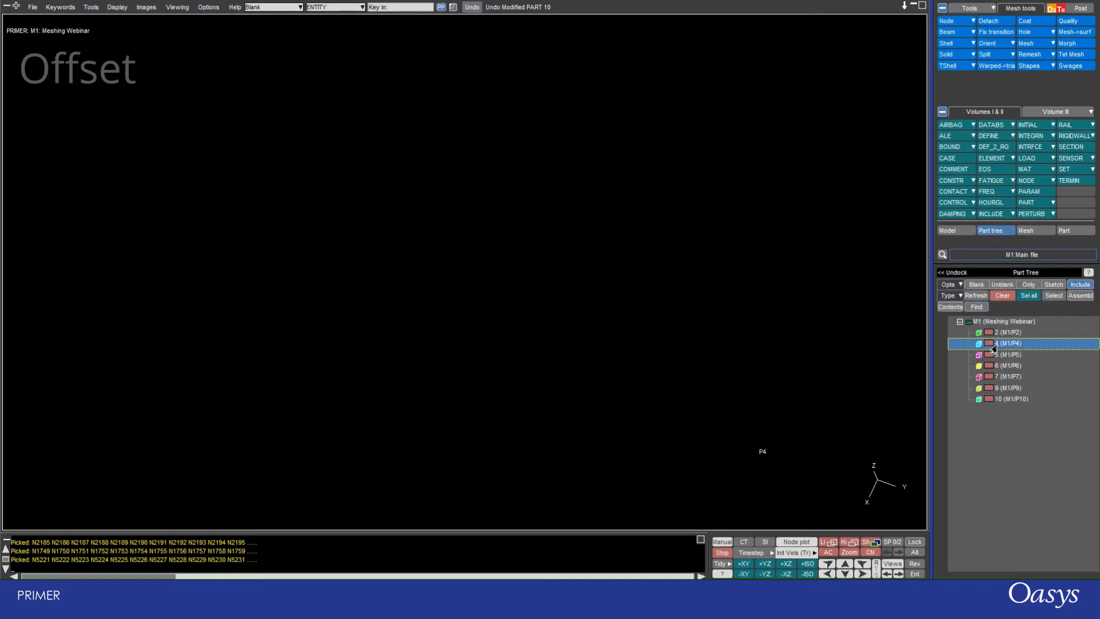
click(1016, 411)
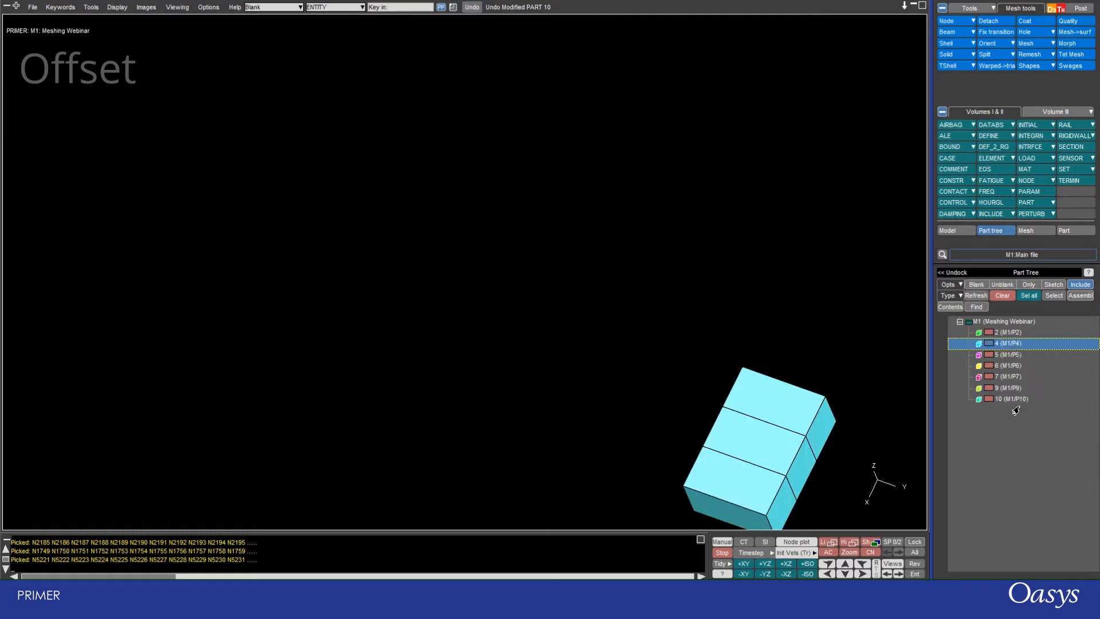
shift+middle_drag(785, 410, 599, 218)
shift+drag(578, 286, 425, 212)
shift+middle_drag(437, 212, 317, 218)
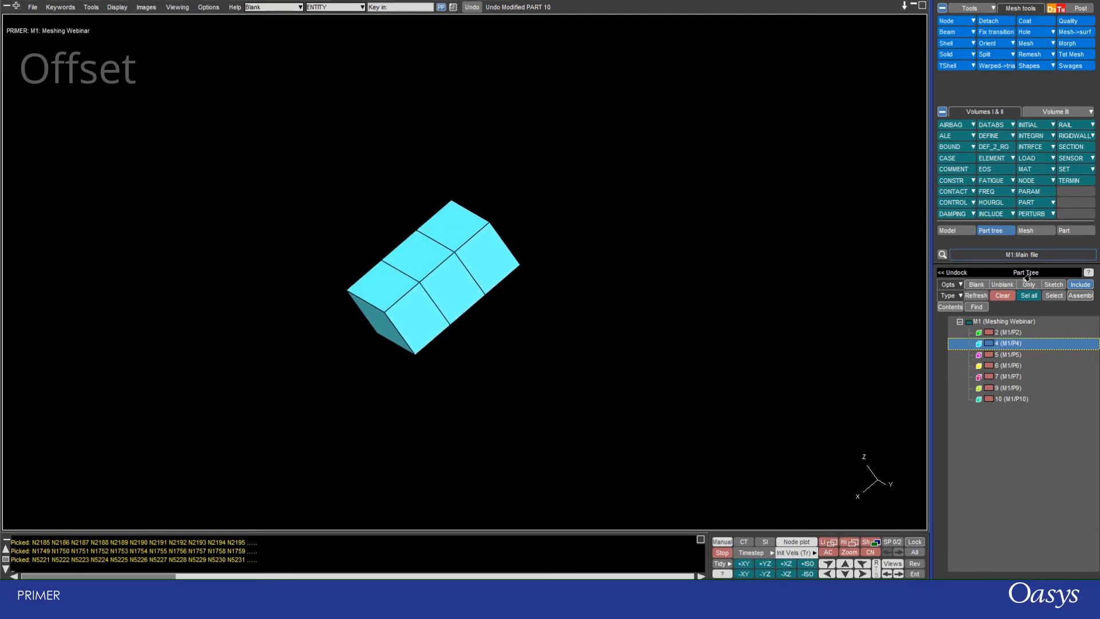
- Set the shell offset to create part 11 at a distance of 1.0
click(1024, 231)
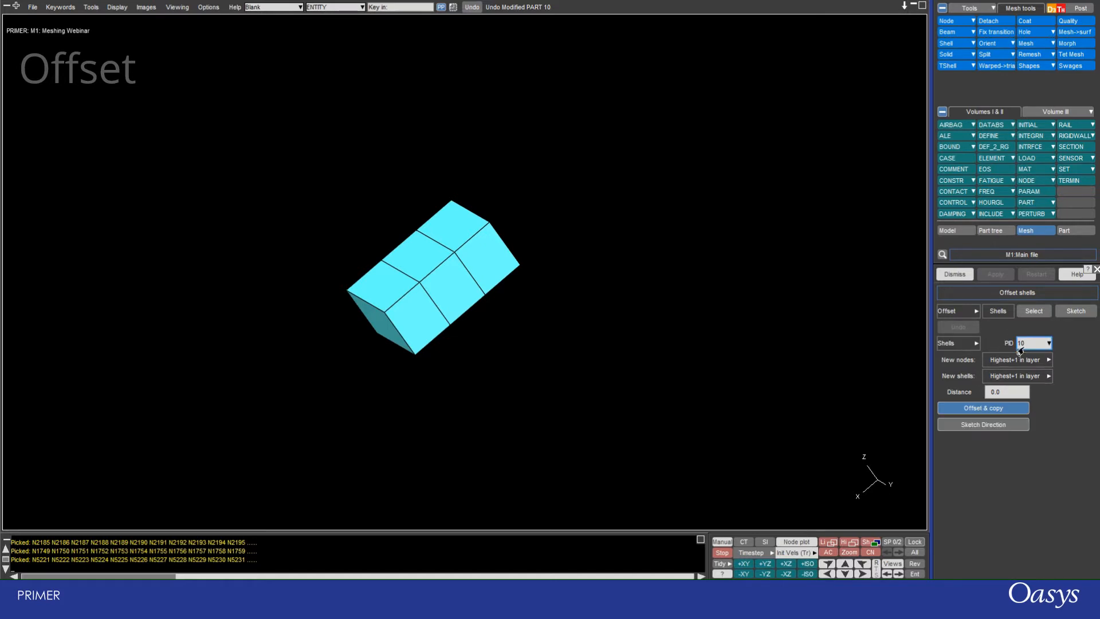
click(1024, 346)
key(Return)
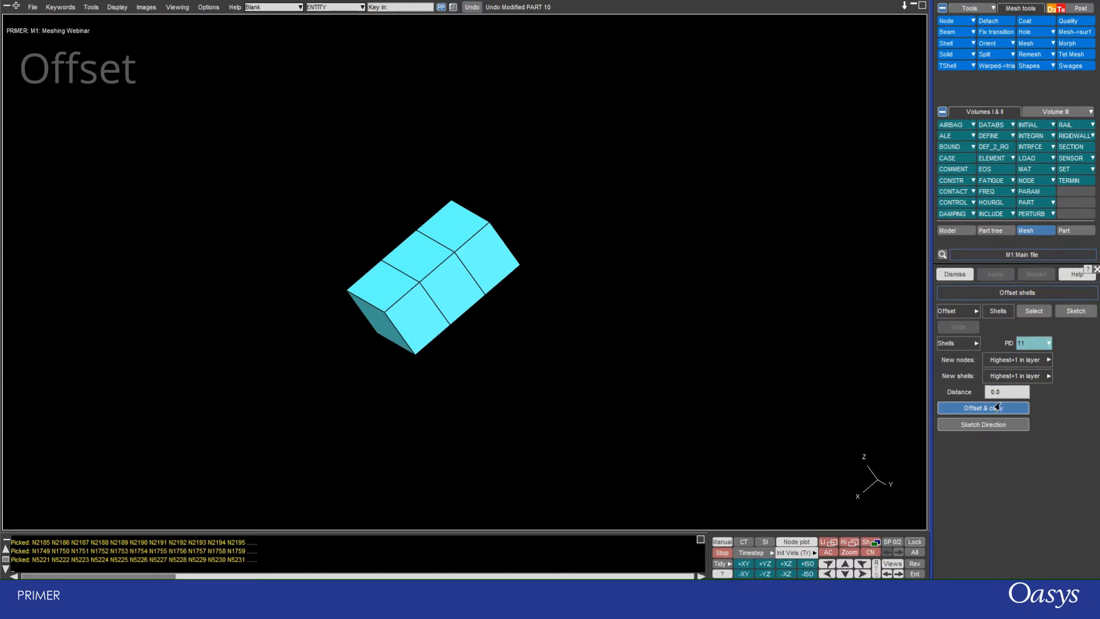
click(1008, 394)
drag(1008, 394, 984, 395)
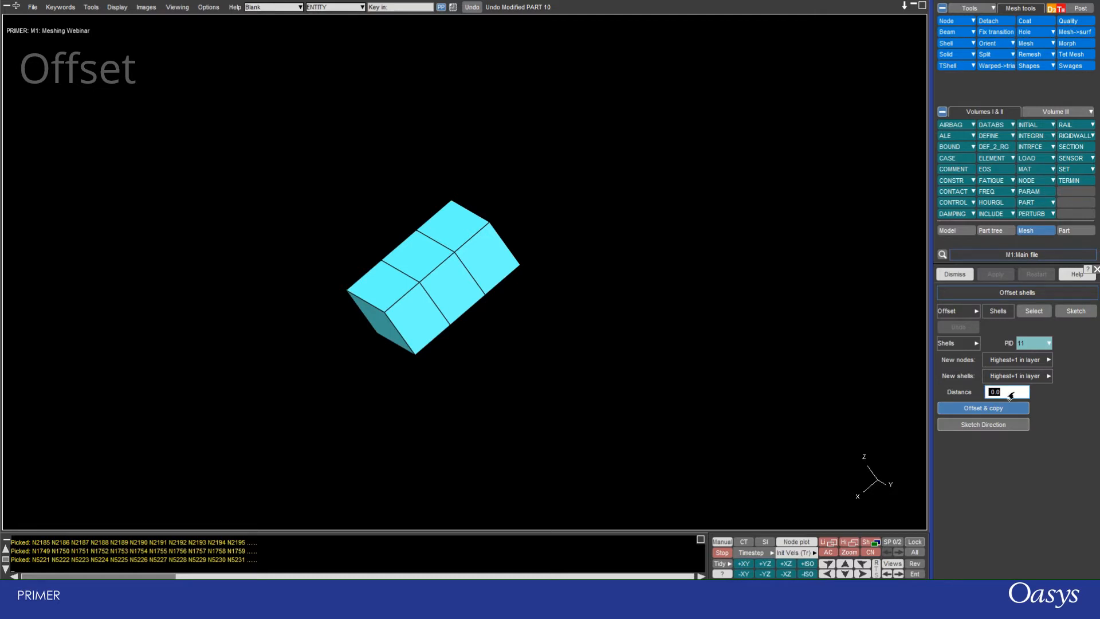
key(Return)
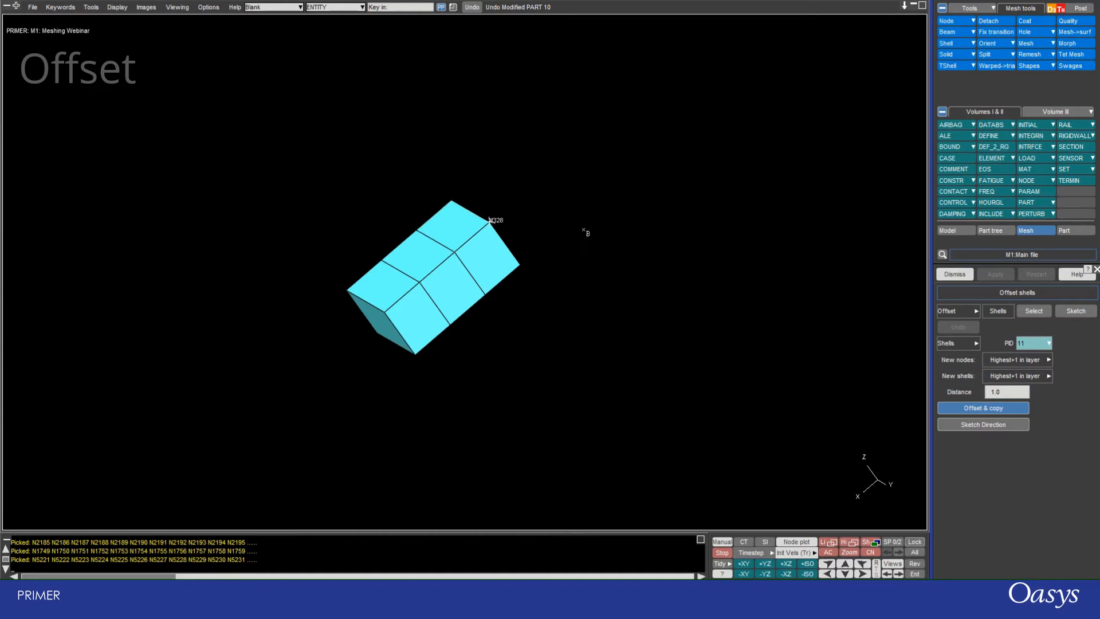
- Select the three shells on the upper face of part 4's block as the shells to offset
click(1034, 310)
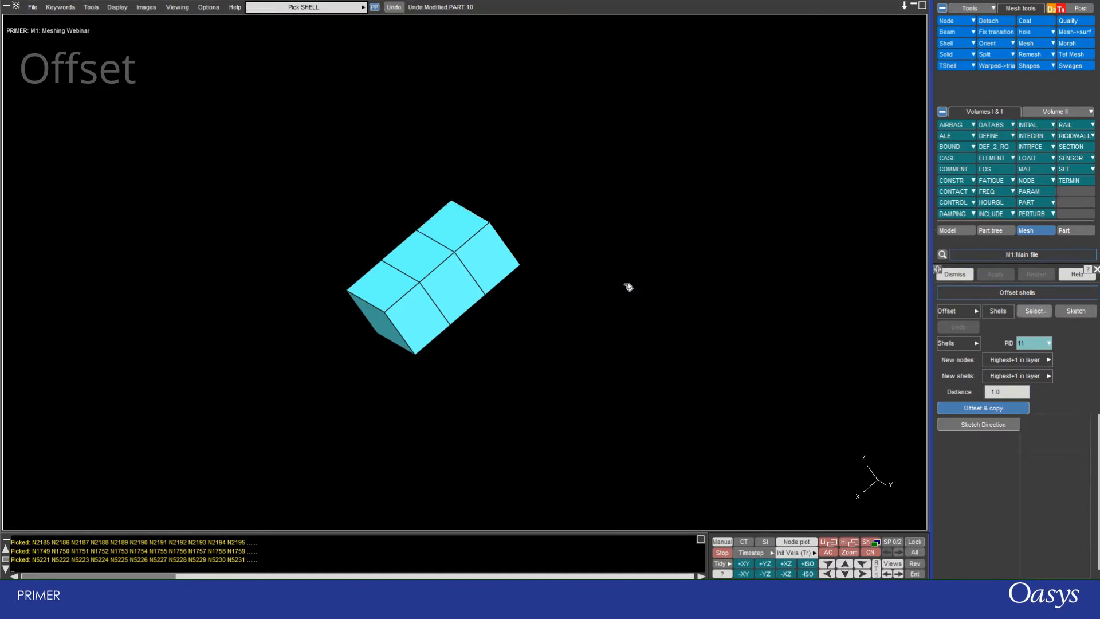
click(458, 239)
click(434, 265)
click(407, 291)
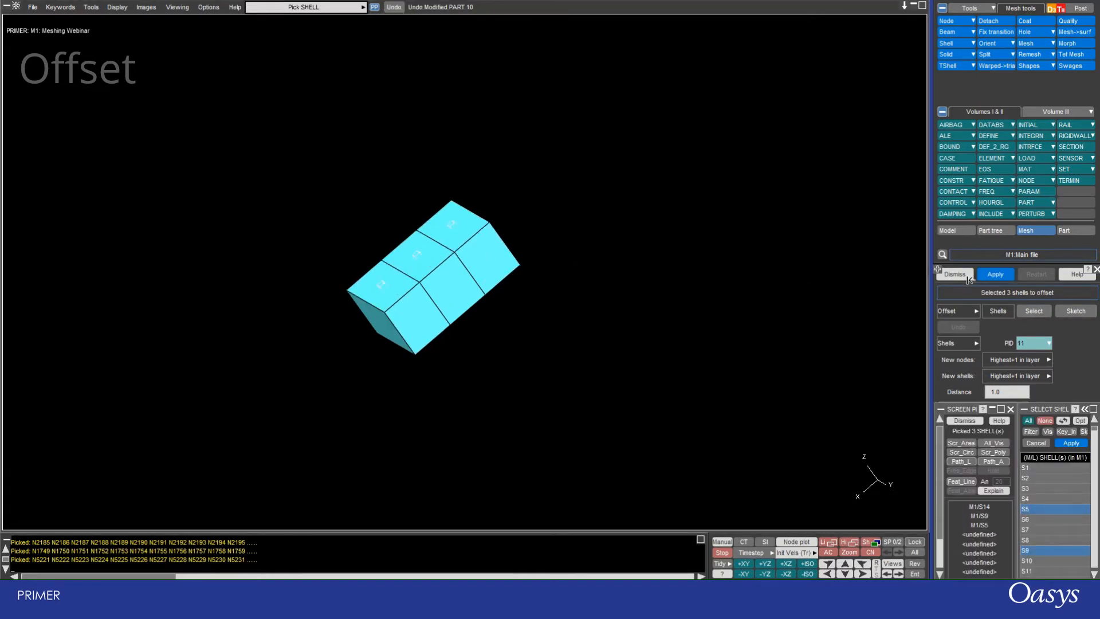
- Offset the three selected shells as a copy into part 11 and measure the node-to-node distance between the copy and the block
click(988, 279)
shift+drag(512, 260, 312, 350)
scroll(493, 125, up, 4)
key(m)
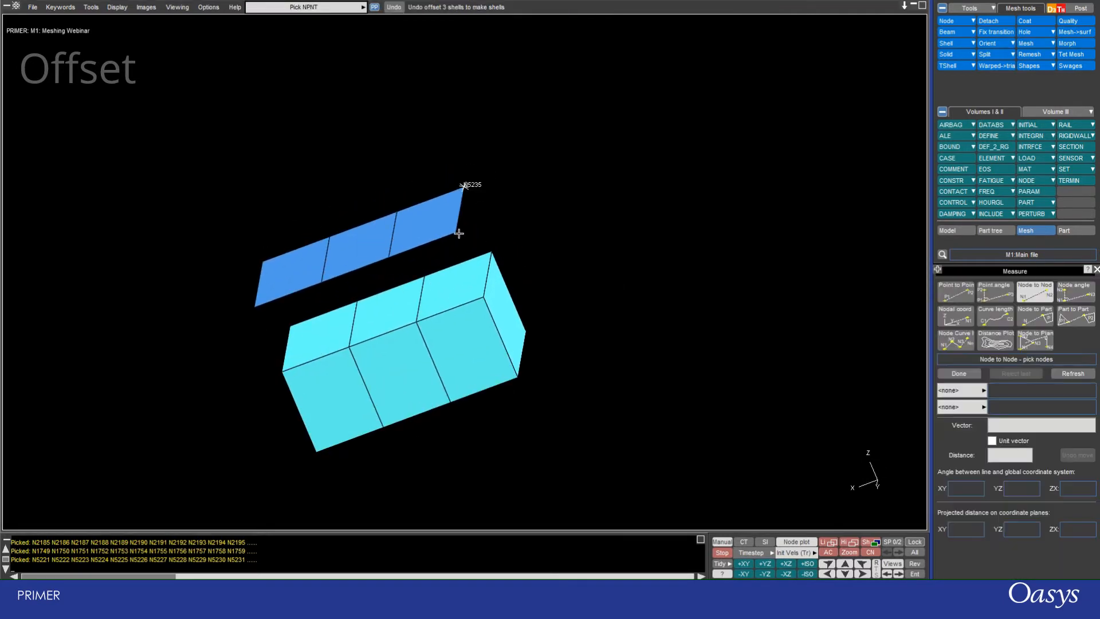
click(456, 232)
click(484, 296)
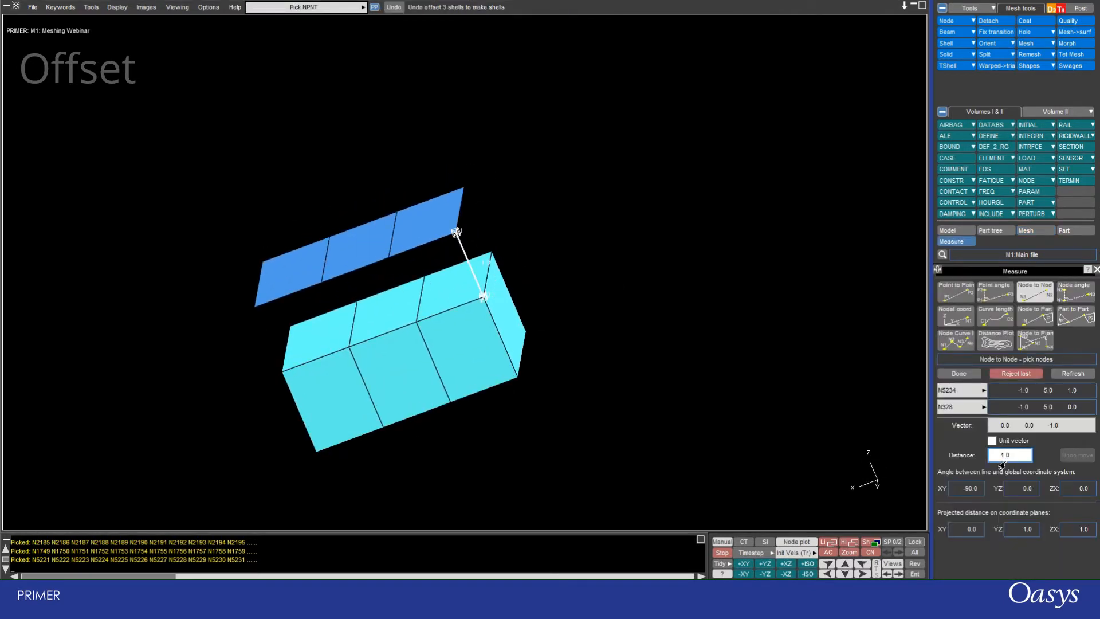
click(1038, 231)
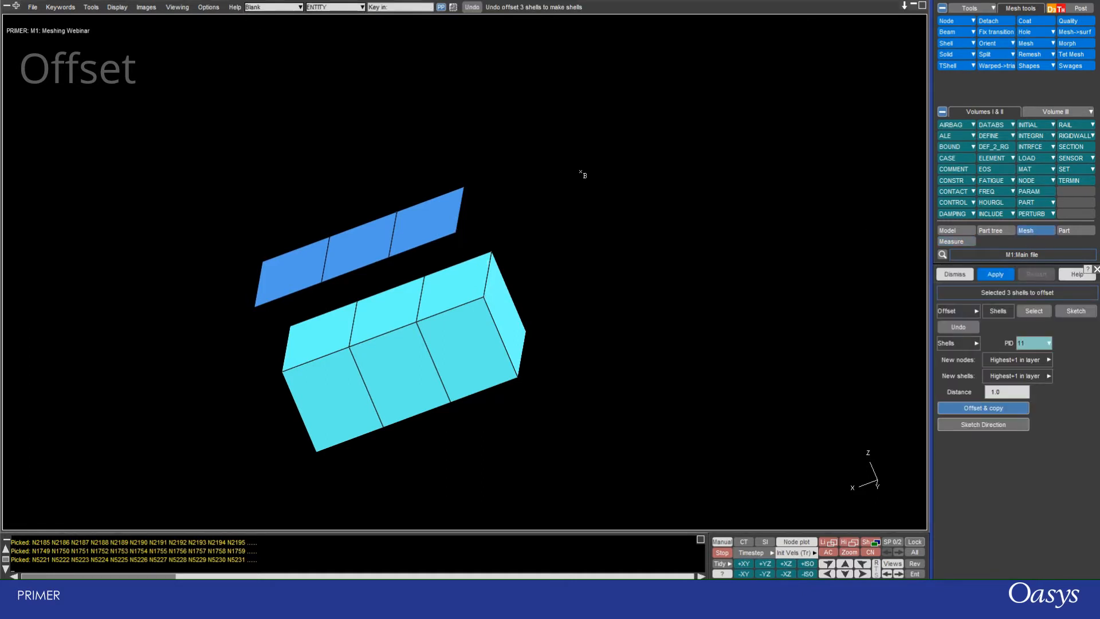
- Undo the offset copy and offset the same three shells with Offset & copy turned off
scroll(570, 168, down, 2)
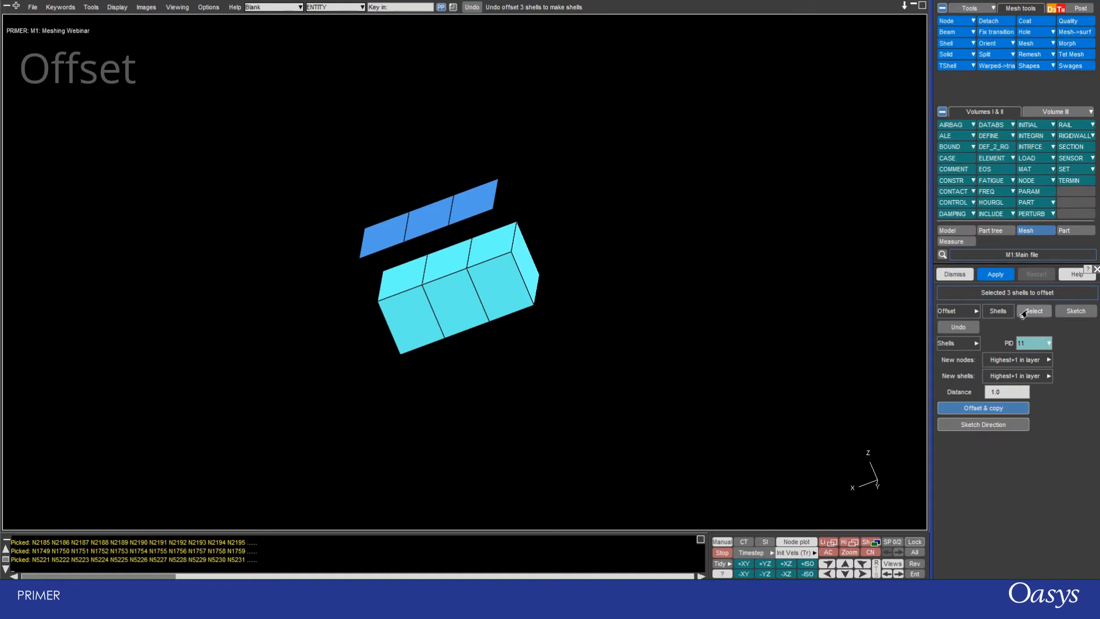
click(959, 327)
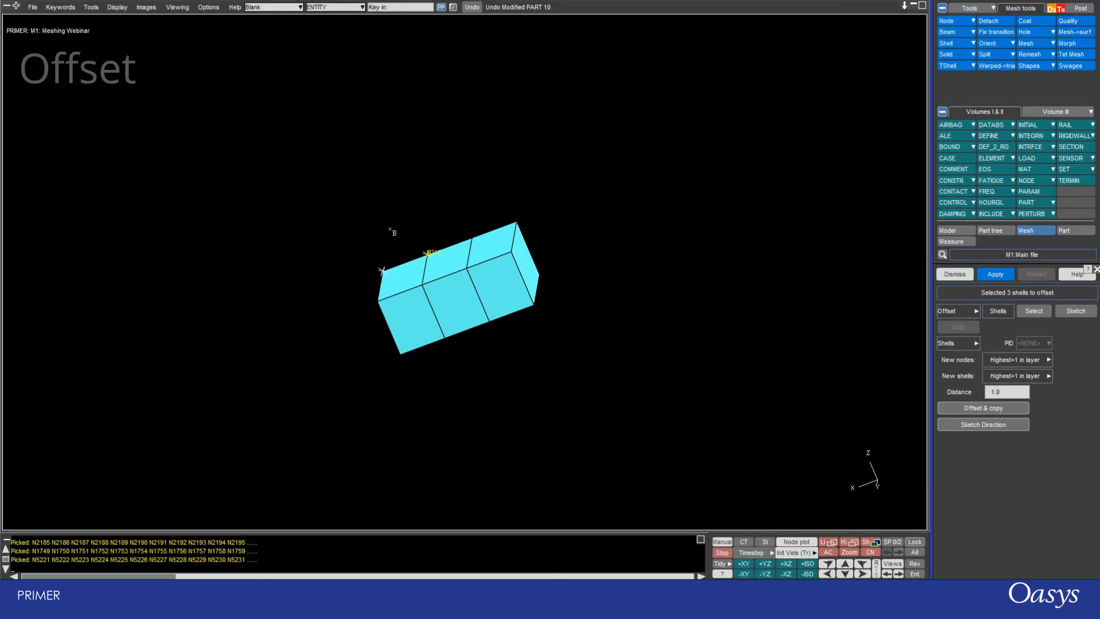
click(987, 274)
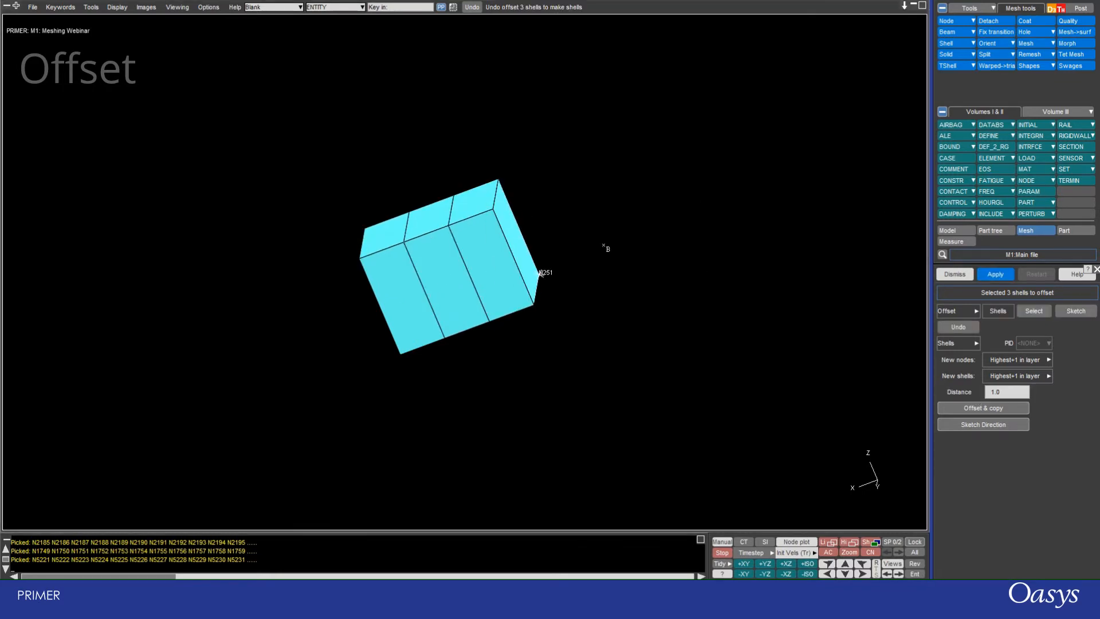
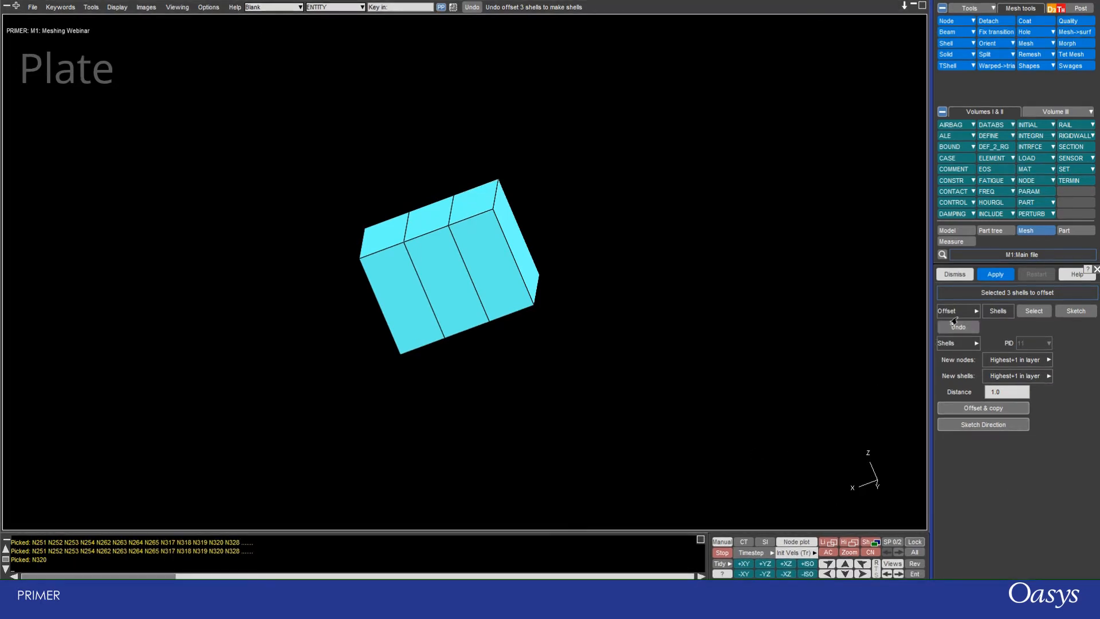
- Switch the mesh creation tool to Plate, with the new shells going to part 11
click(972, 312)
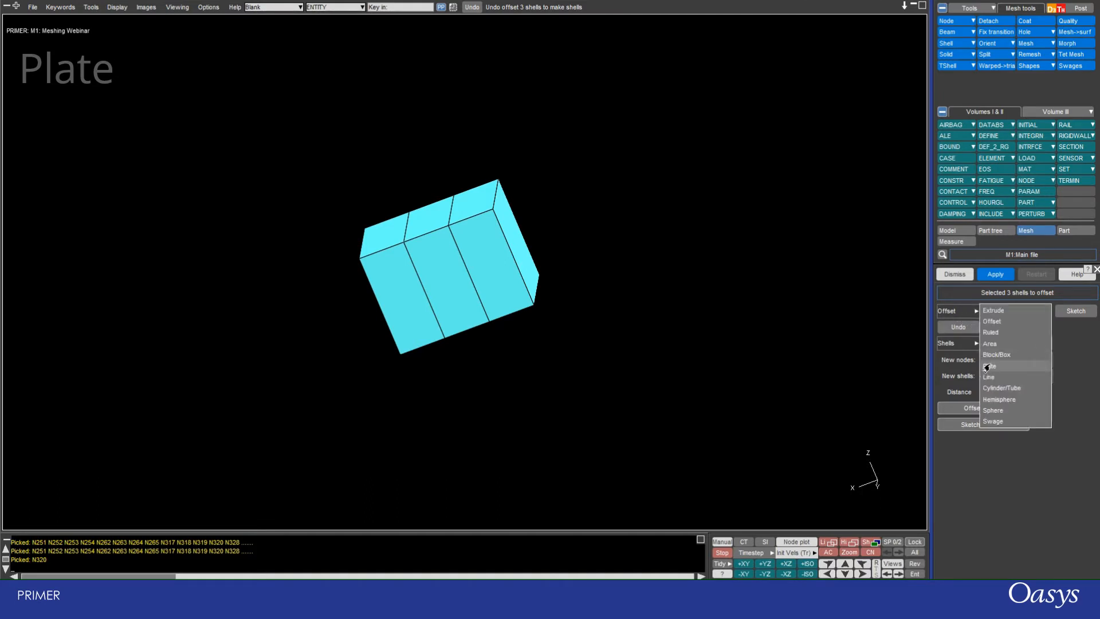
click(989, 365)
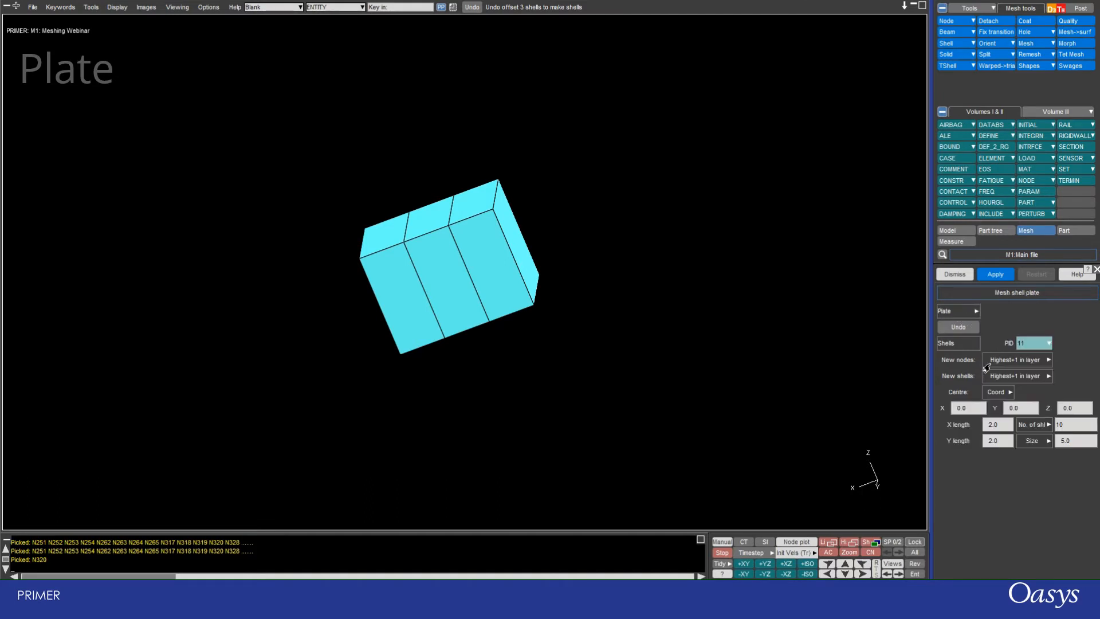
click(1036, 66)
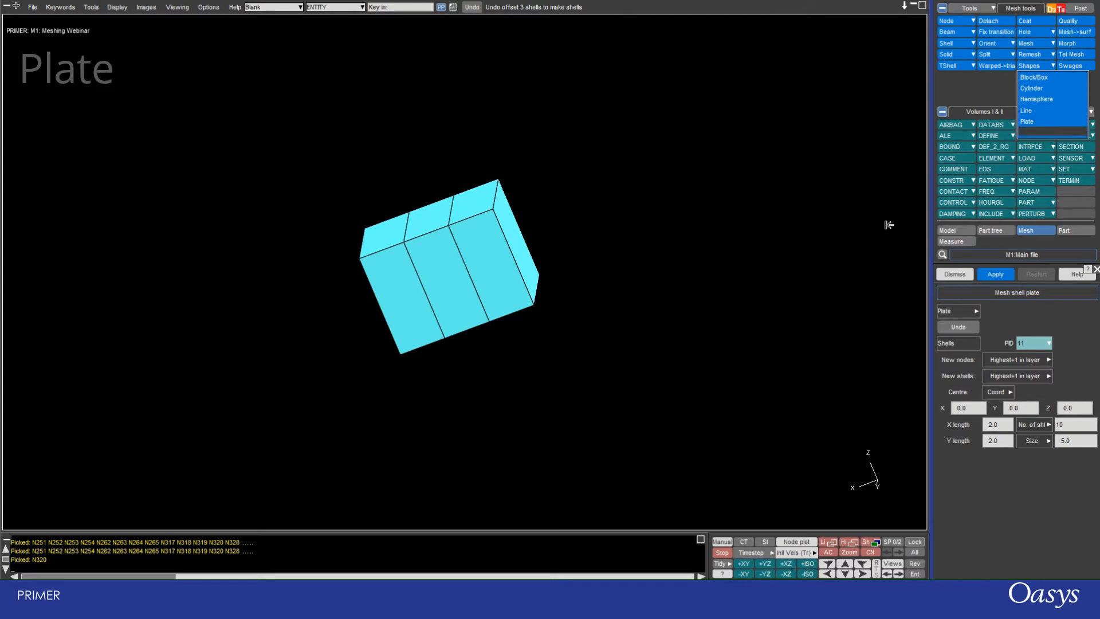
click(958, 484)
click(1025, 346)
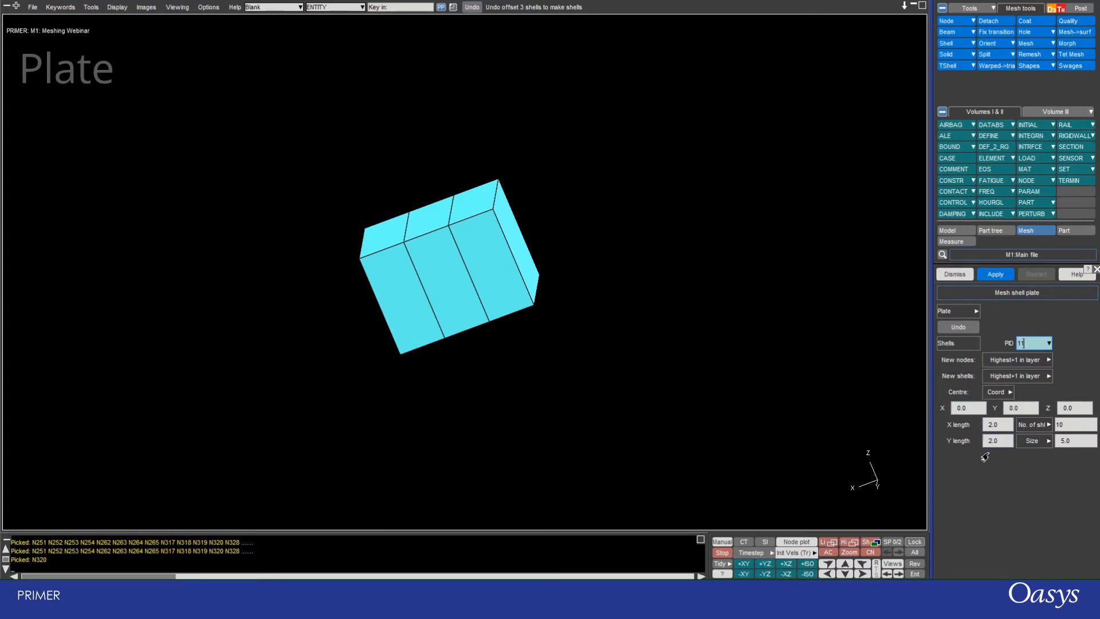
- Define the plate's mesh by element size, with 0.7 along the X length and 0.2 along the Y length
click(1046, 439)
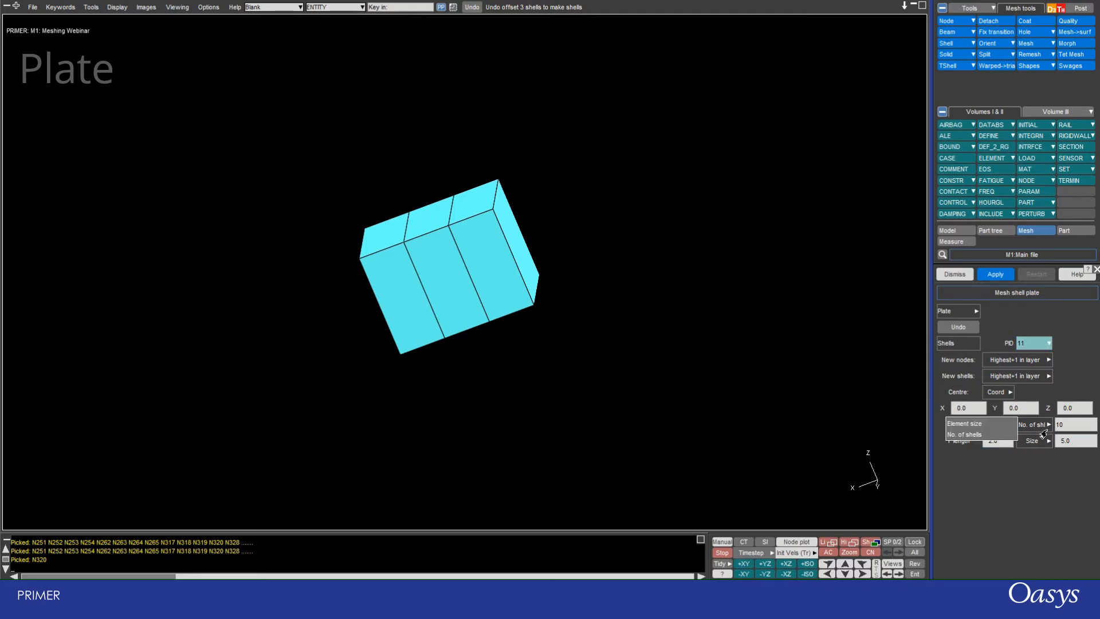
click(974, 424)
drag(1074, 445, 1055, 442)
text(0.2)
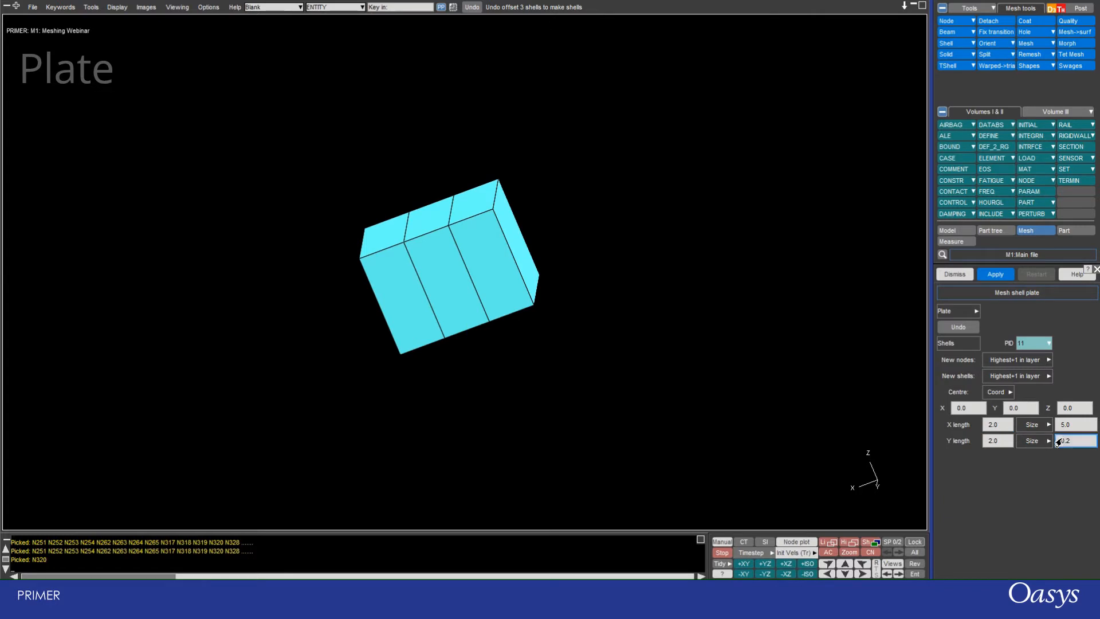
drag(1075, 429, 1057, 428)
text(0.7)
key(Return)
- Create the plate of shells and blank the block so that only the plate is displayed
click(995, 276)
shift+middle_drag(453, 173, 485, 260)
shift+drag(463, 217, 490, 336)
drag(356, 308, 642, 489)
scroll(450, 192, up, 2)
scroll(489, 277, up, 2)
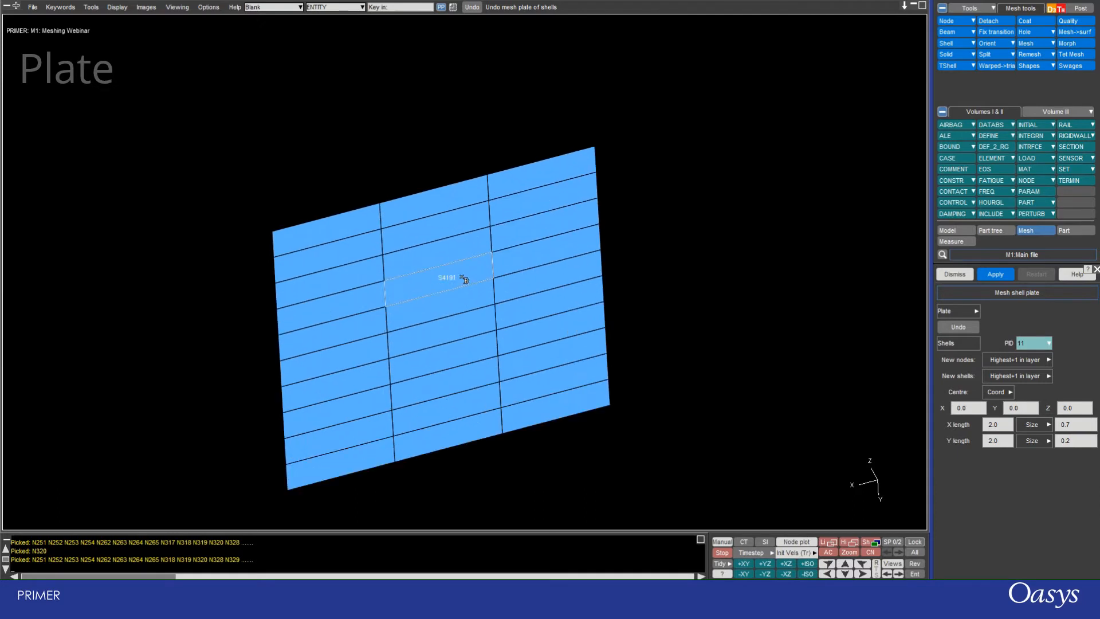
shift+drag(489, 277, 425, 216)
scroll(484, 264, up, 2)
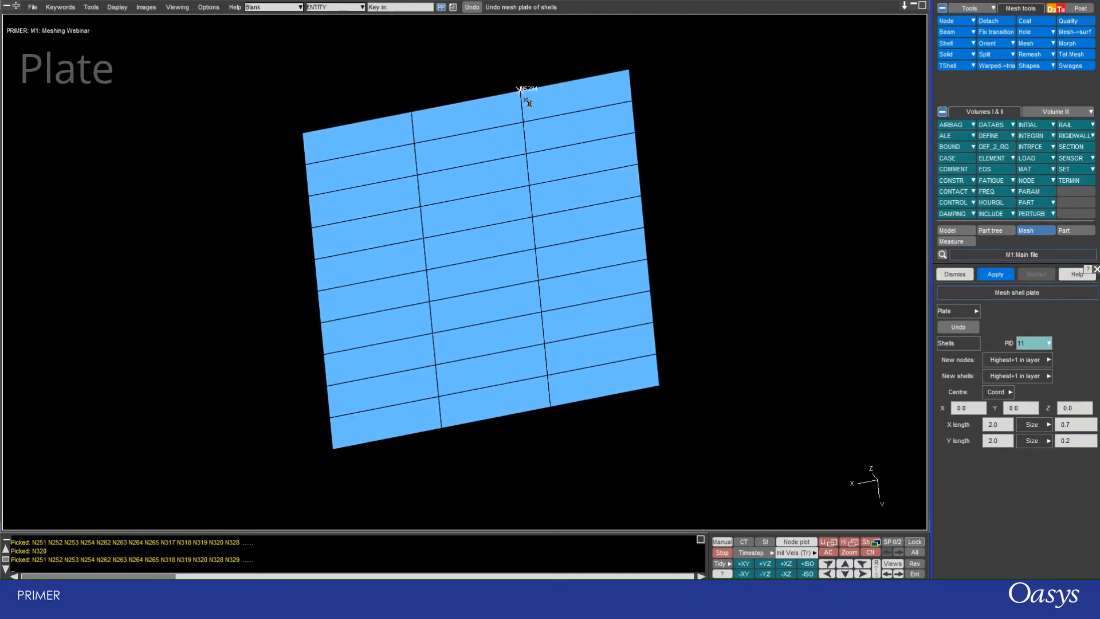
- Measure the element widths between neighbouring nodes along the plate's lower edge, and return to the plate mesh settings
key(m)
click(660, 385)
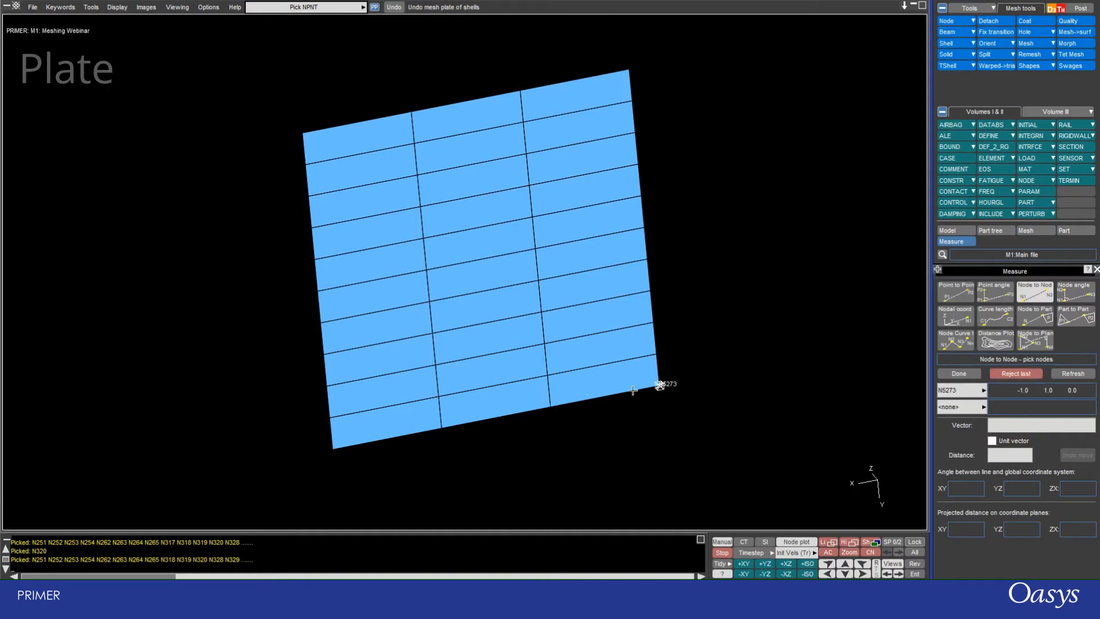
click(551, 406)
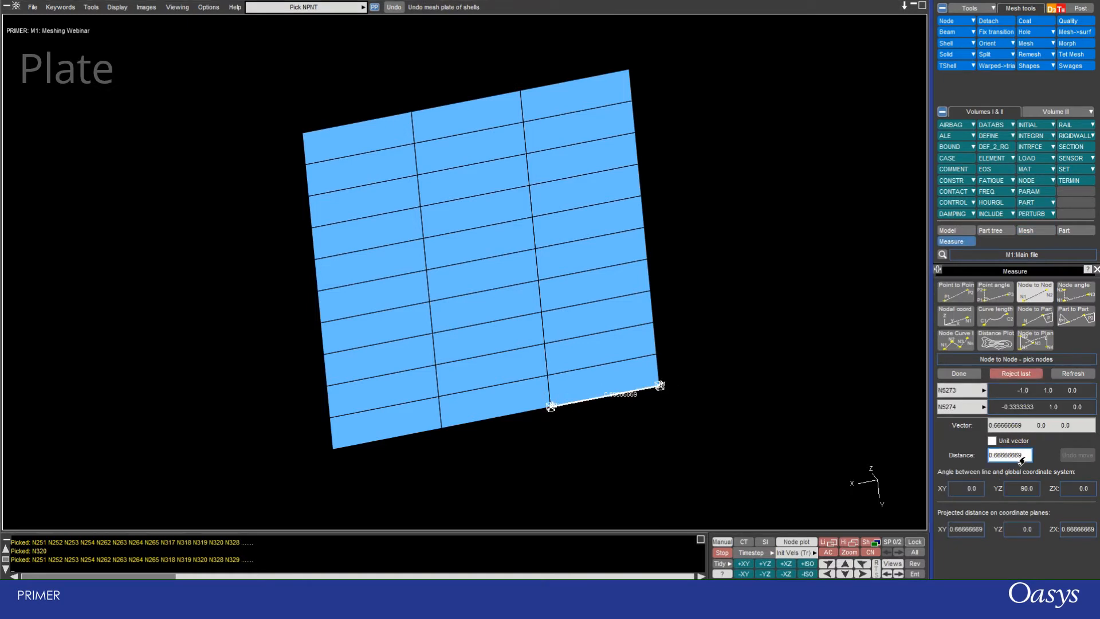
click(333, 448)
click(441, 428)
click(551, 405)
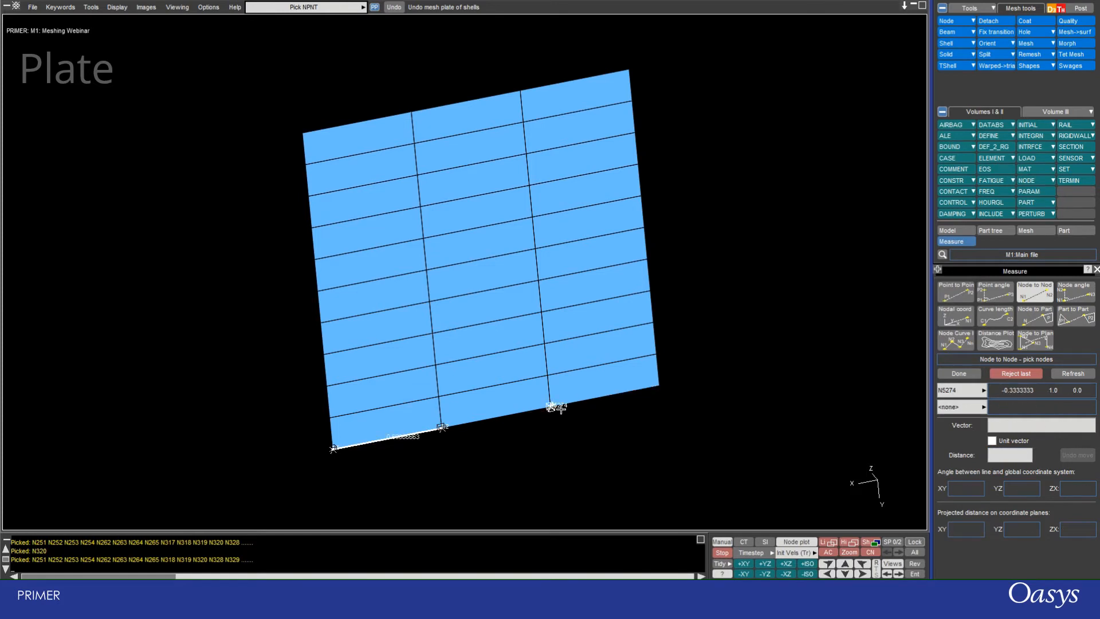
click(652, 391)
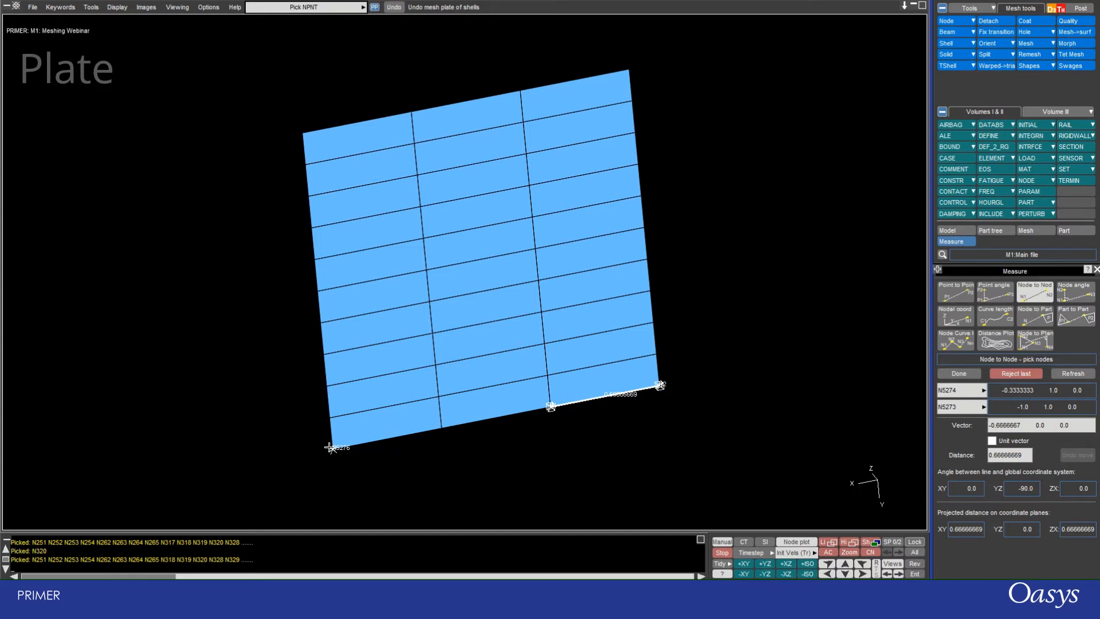
click(1030, 232)
click(1074, 427)
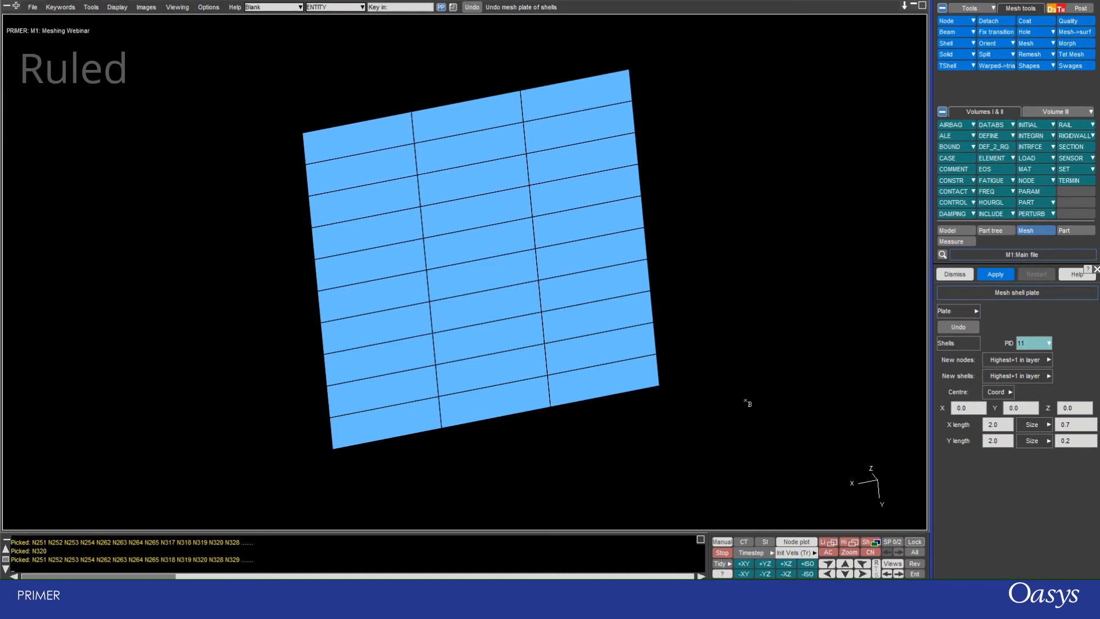
- Switch the mesh creation tool to Ruled and assign the new shells to part 12
click(976, 312)
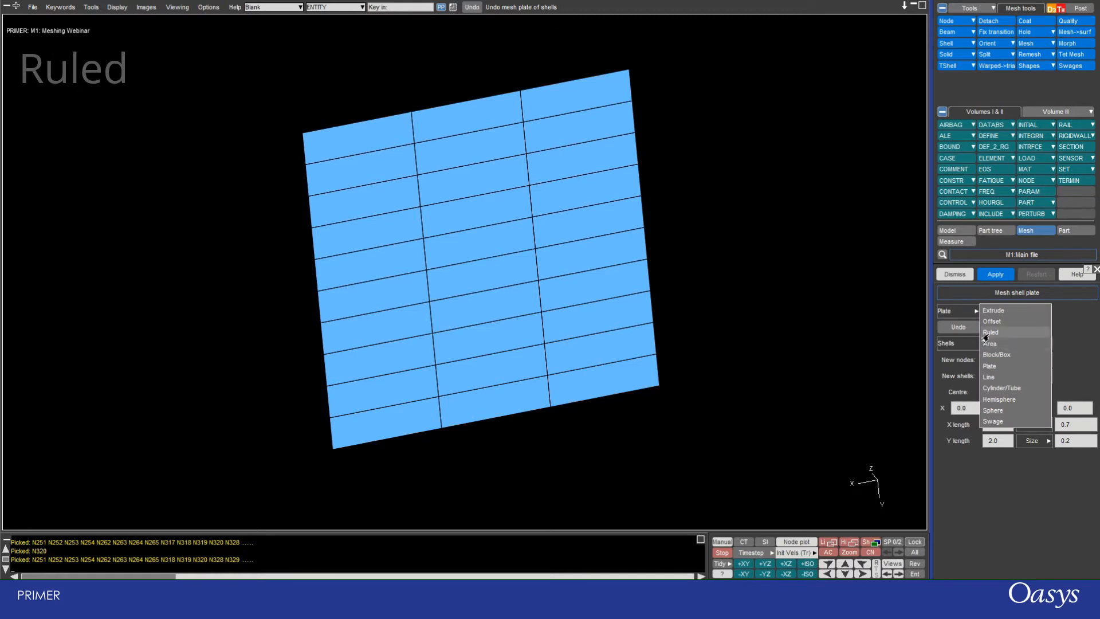
click(984, 334)
click(1047, 44)
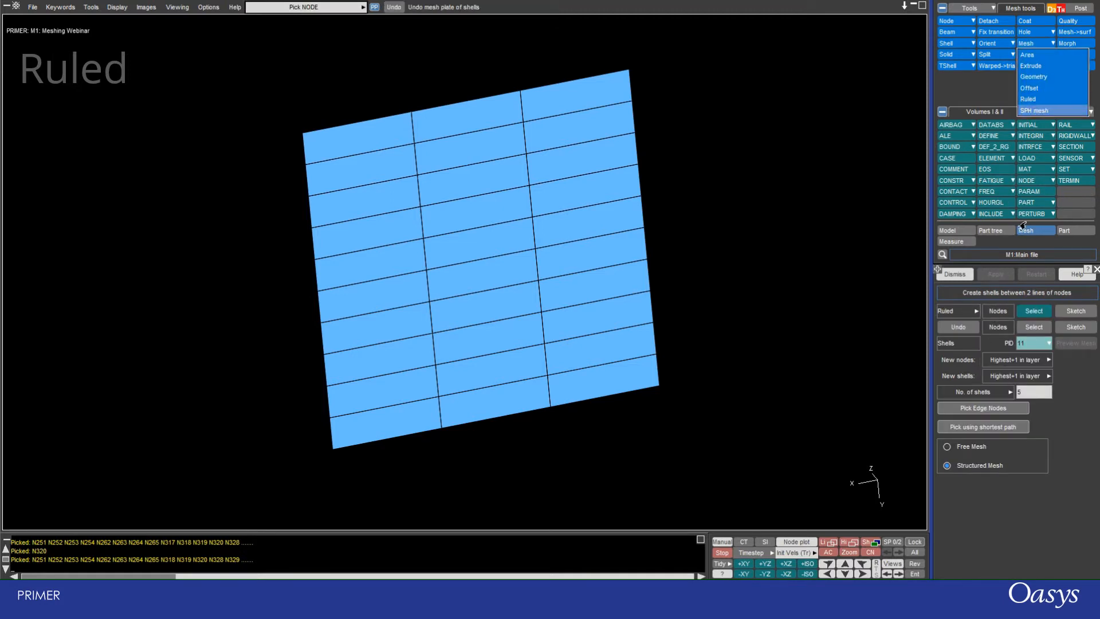
click(983, 535)
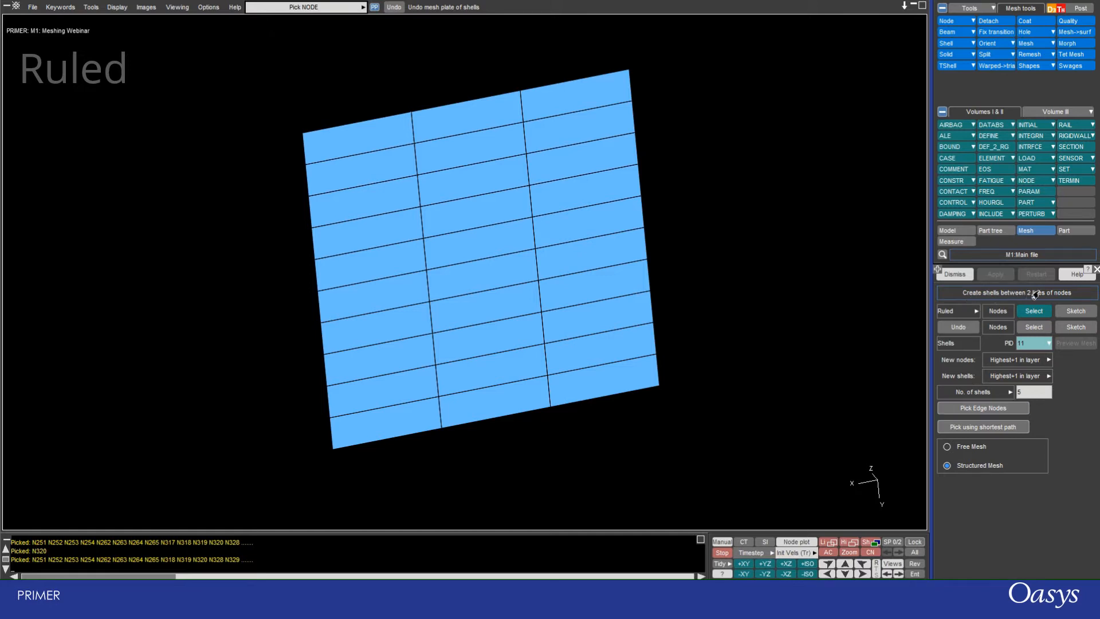
click(1026, 344)
key(Return)
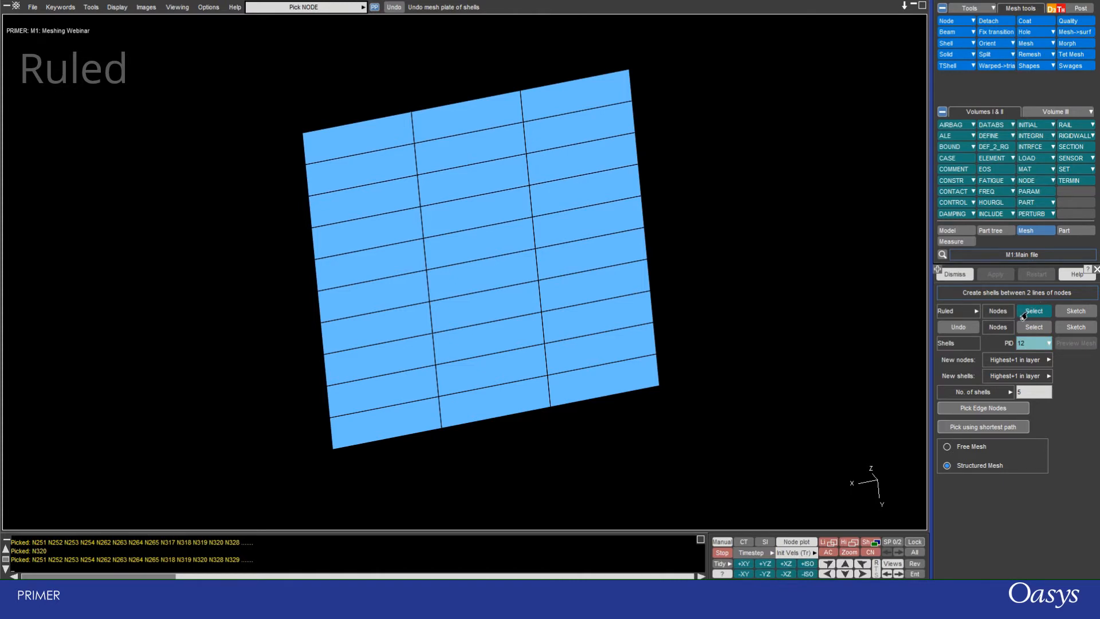
- Try picking start nodes one by one, three down the plate's left edge and two on the adjacent interior line, and reject them
click(973, 411)
click(302, 133)
click(305, 165)
click(308, 195)
click(418, 174)
click(421, 205)
click(430, 300)
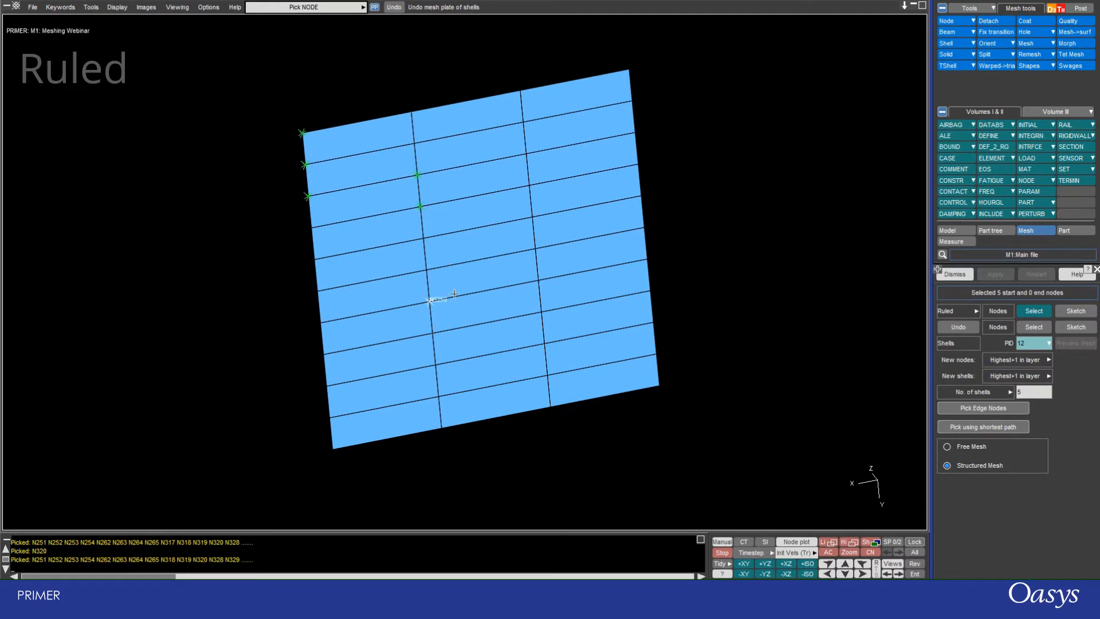
scroll(439, 259, down, 1)
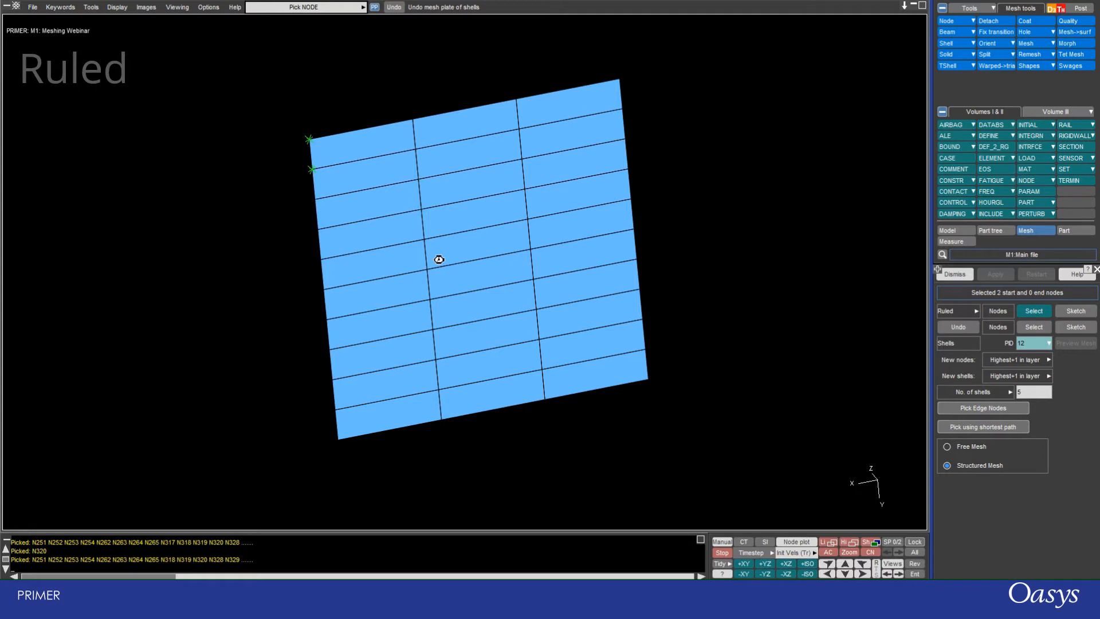
- Try edge-node picking on the plate's left edge, and shortest-path picking from its lower left corner to an interior node
click(983, 408)
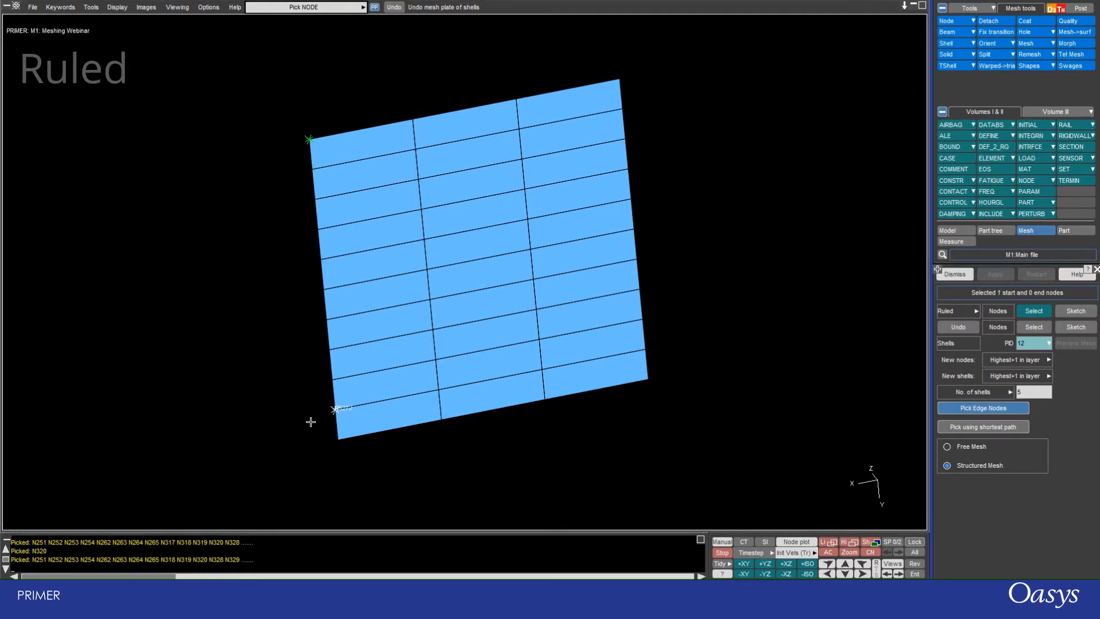
click(314, 200)
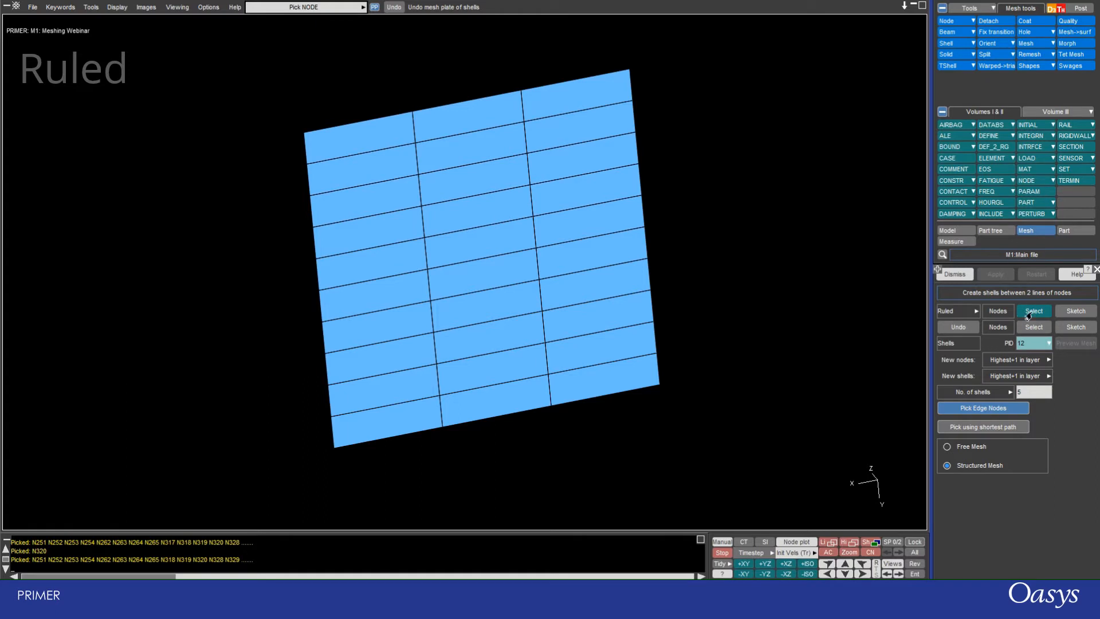
click(983, 427)
click(304, 442)
click(539, 247)
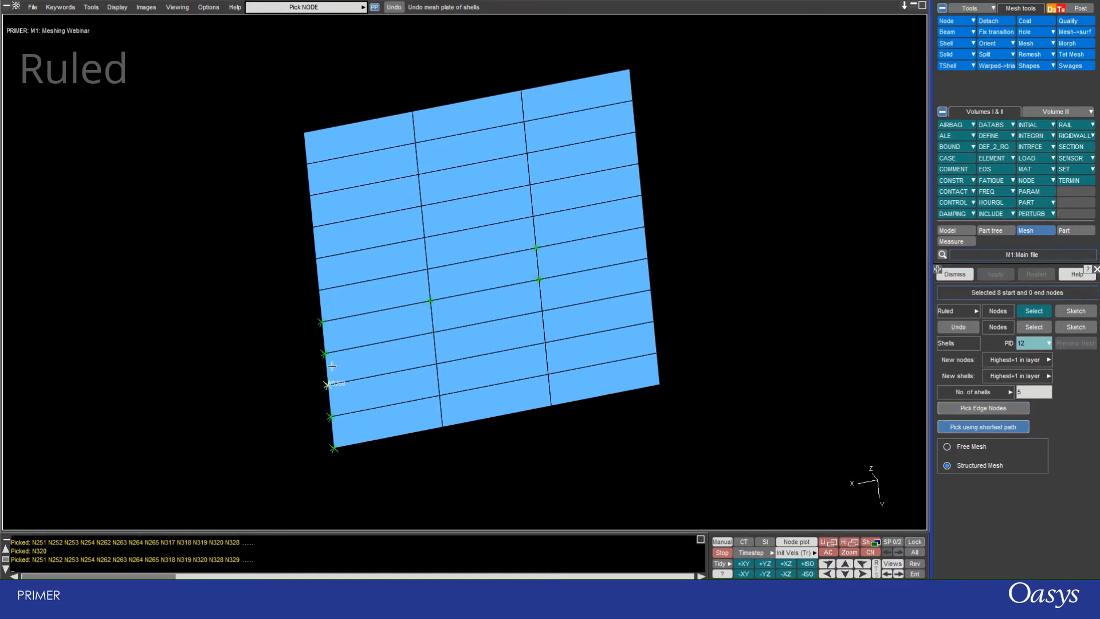
- Clear the start nodes and use Pick Edge Nodes to select all 11 nodes along the plate's left edge as start nodes
click(968, 408)
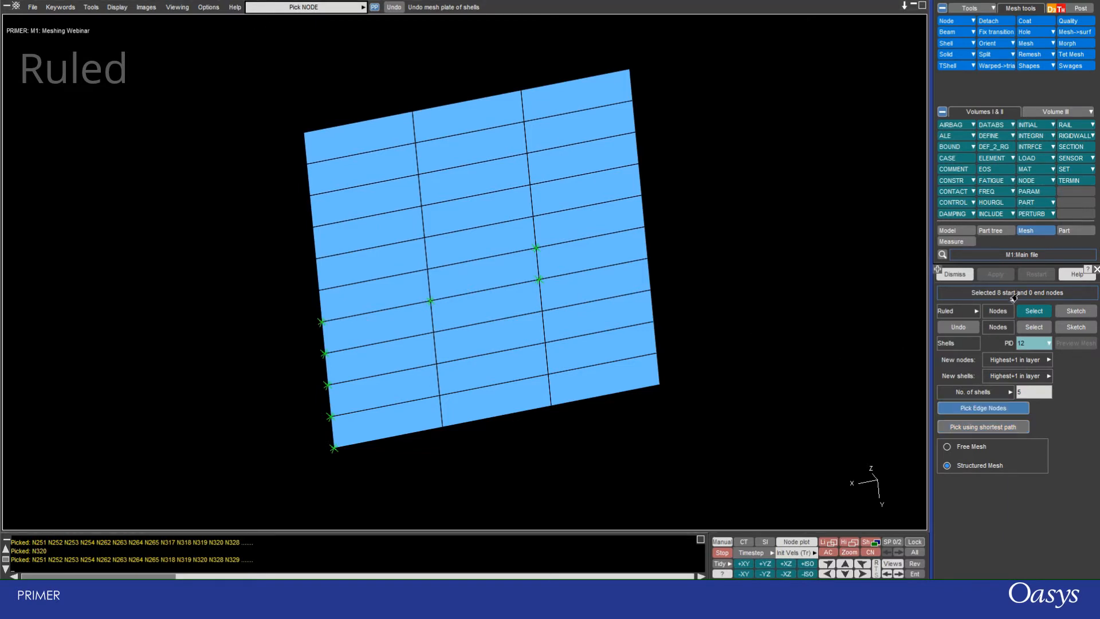
click(959, 327)
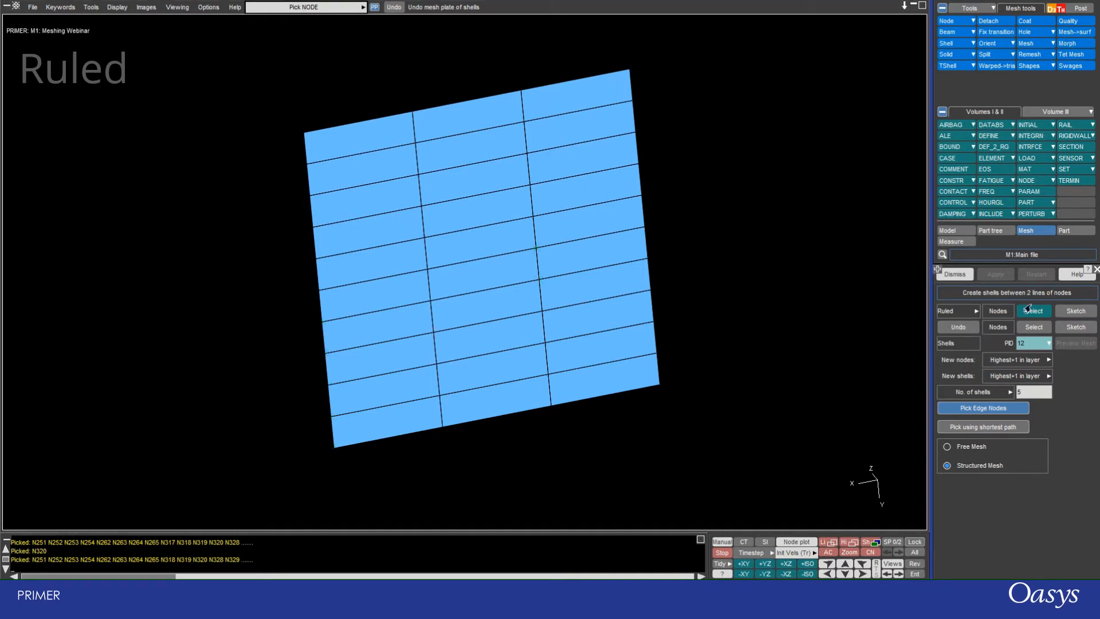
click(1027, 312)
click(333, 448)
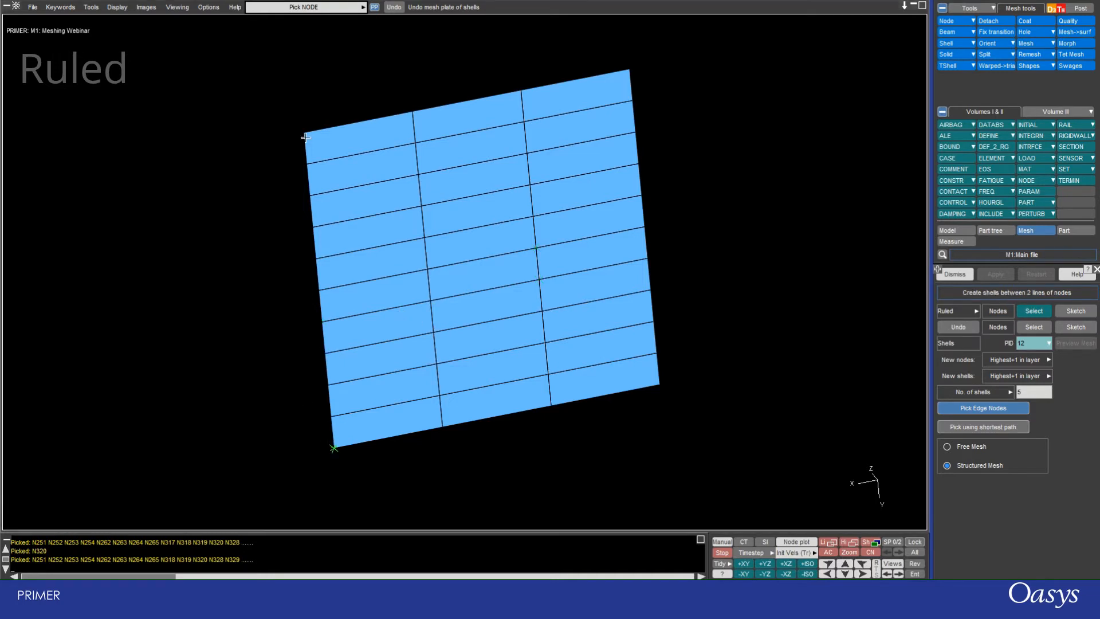
click(304, 123)
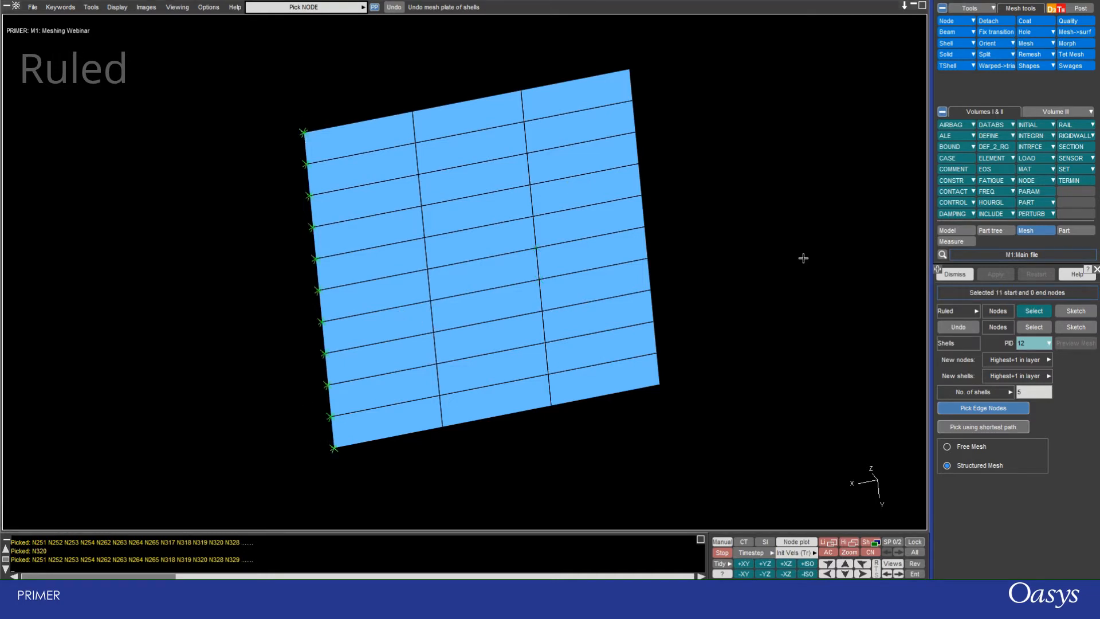
- Select seven nodes on the plate's right edge, from the lower corner upward, as the end nodes of the ruled mesh
click(1034, 327)
click(658, 372)
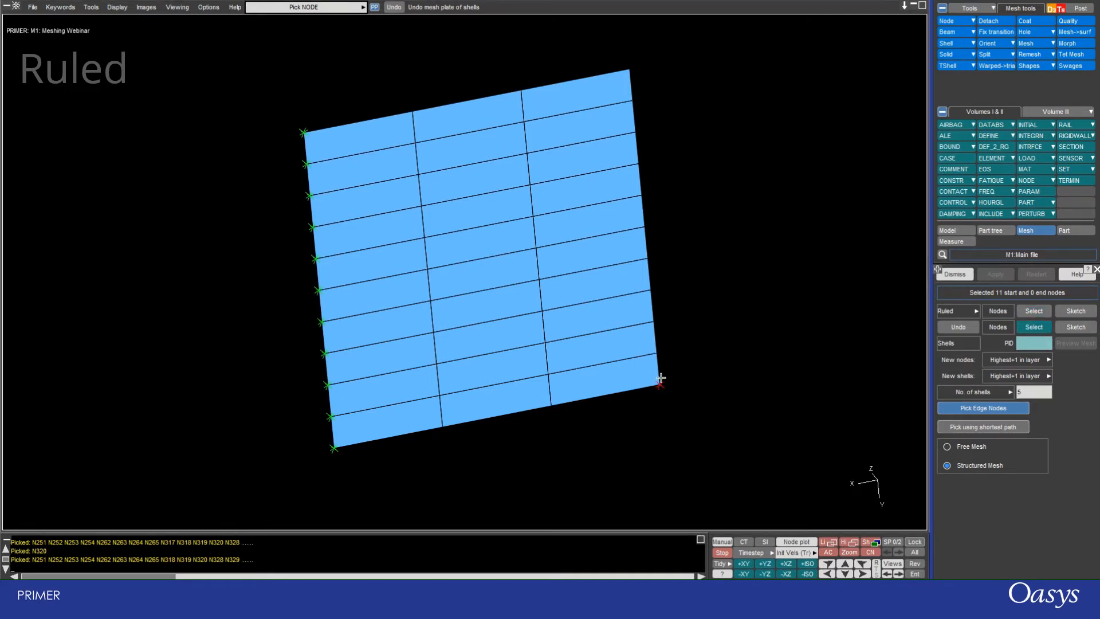
click(639, 189)
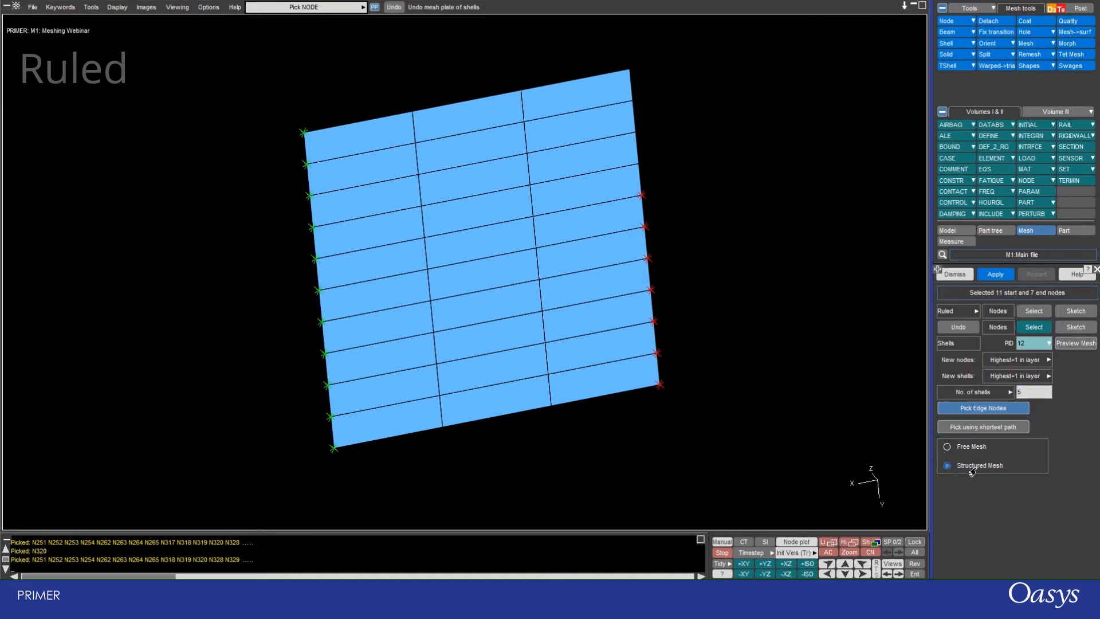
- Preview the ruled mesh between the two node lines as a structured mesh and as a free mesh
click(987, 277)
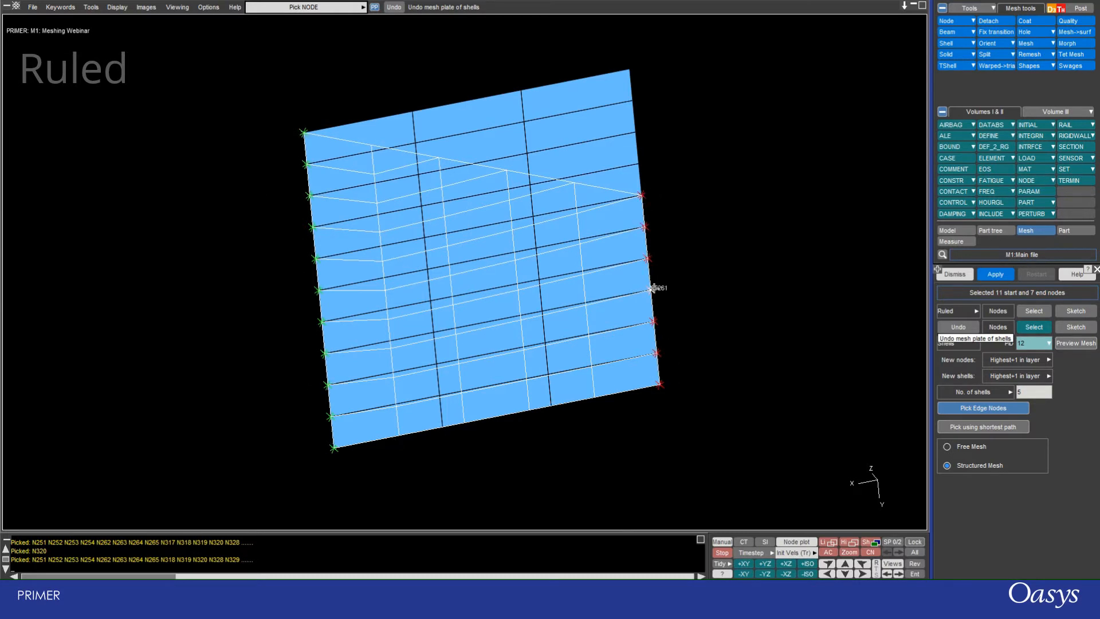
click(946, 448)
click(1070, 345)
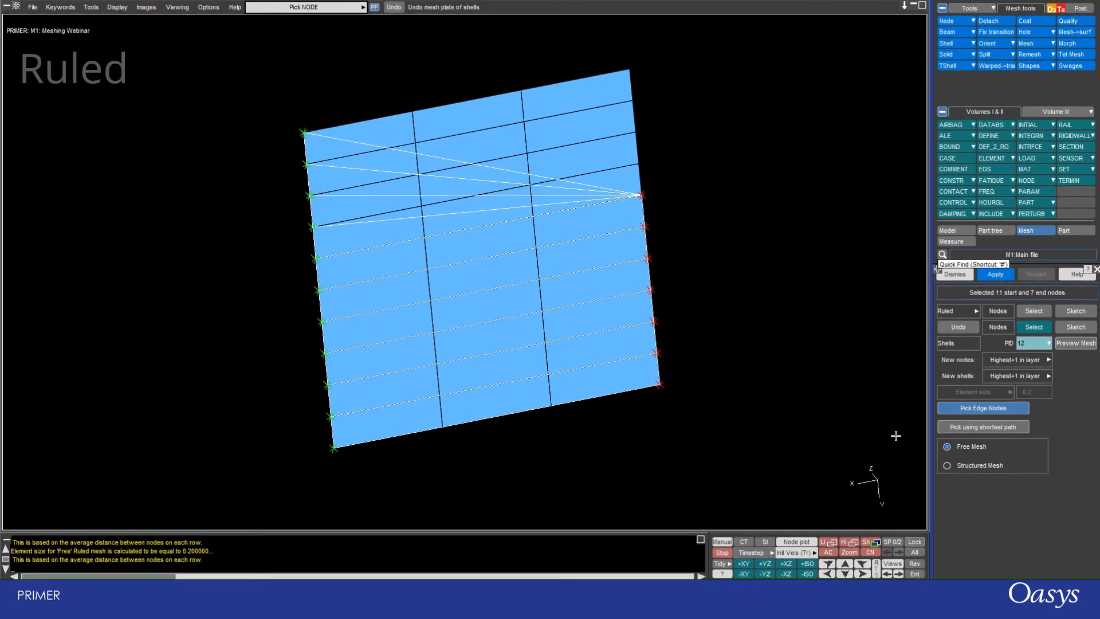
- Create the ruled mesh as a structured mesh sized by number of shells, with 5 shells between the node lines, previewing it before applying
click(946, 466)
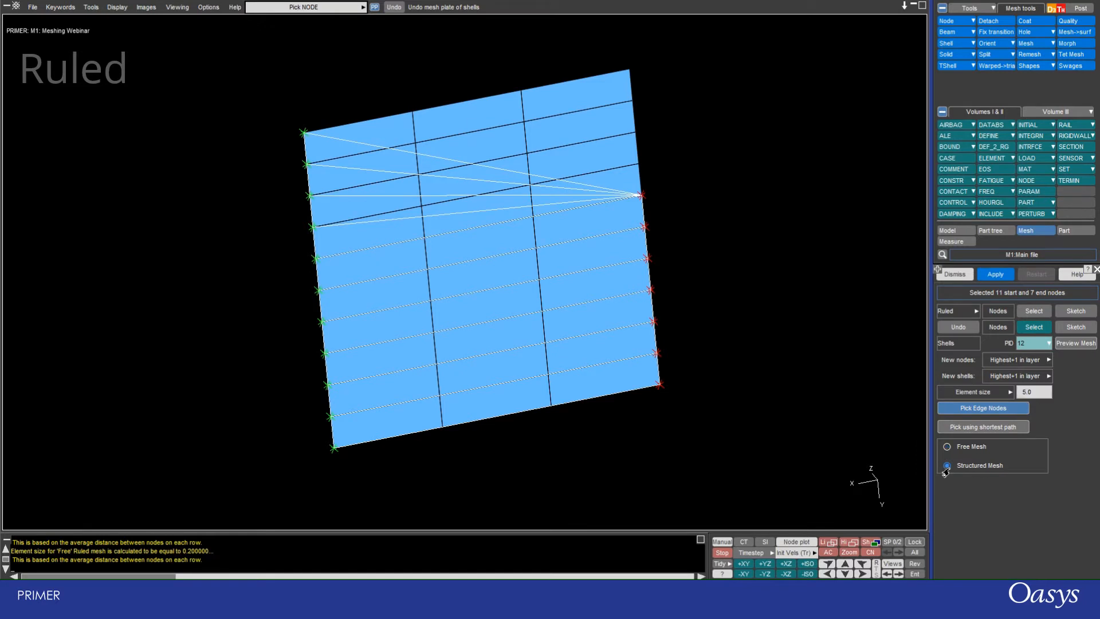
click(1010, 393)
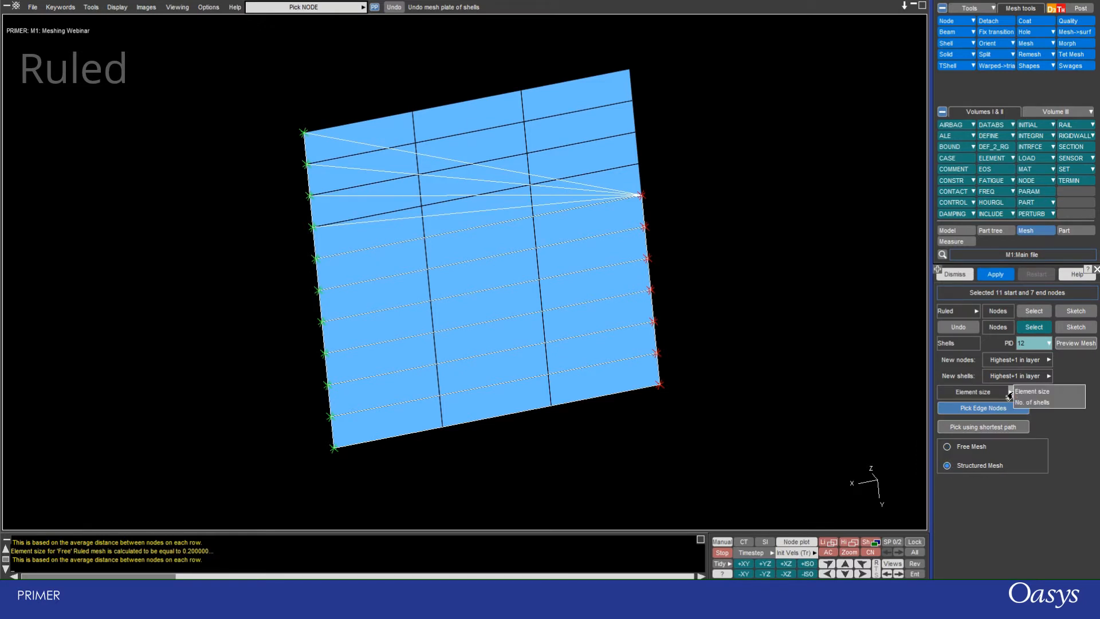
click(1020, 403)
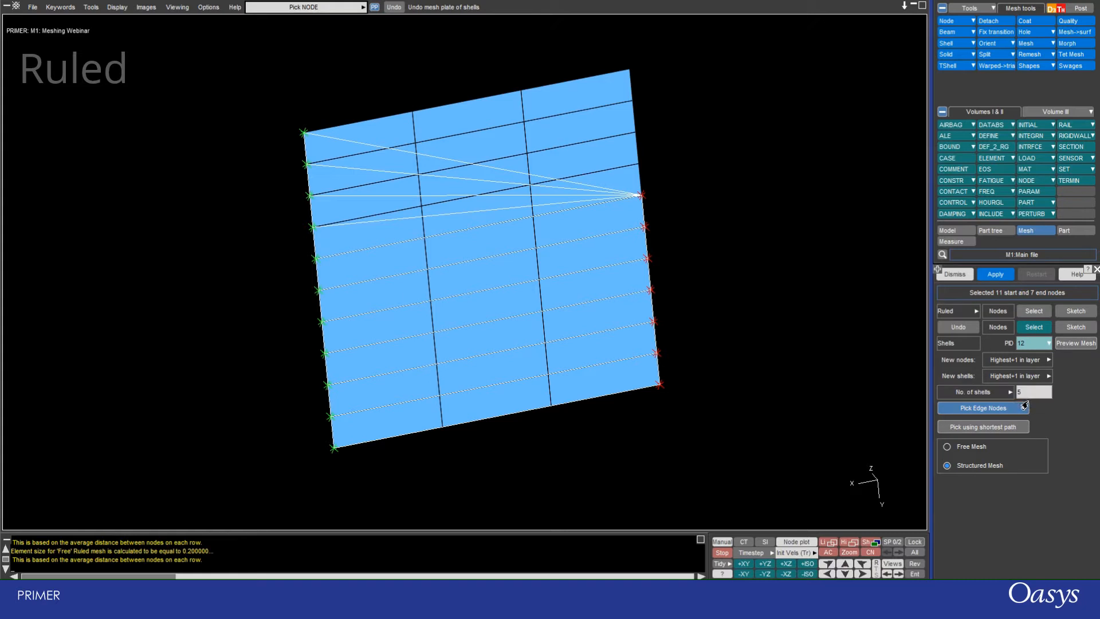
click(1064, 346)
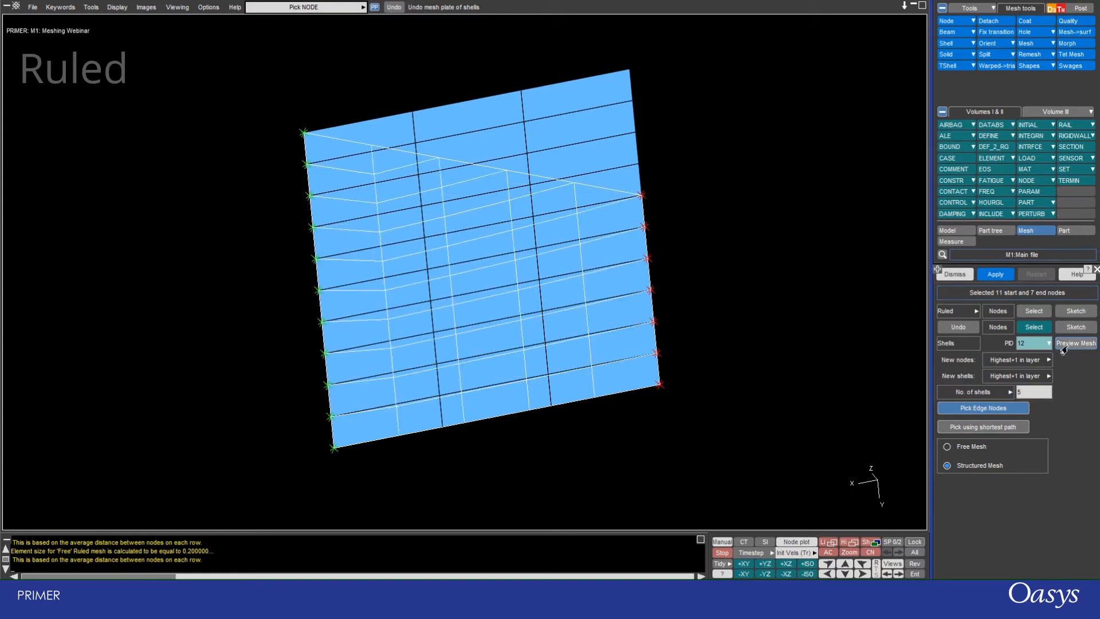
click(995, 273)
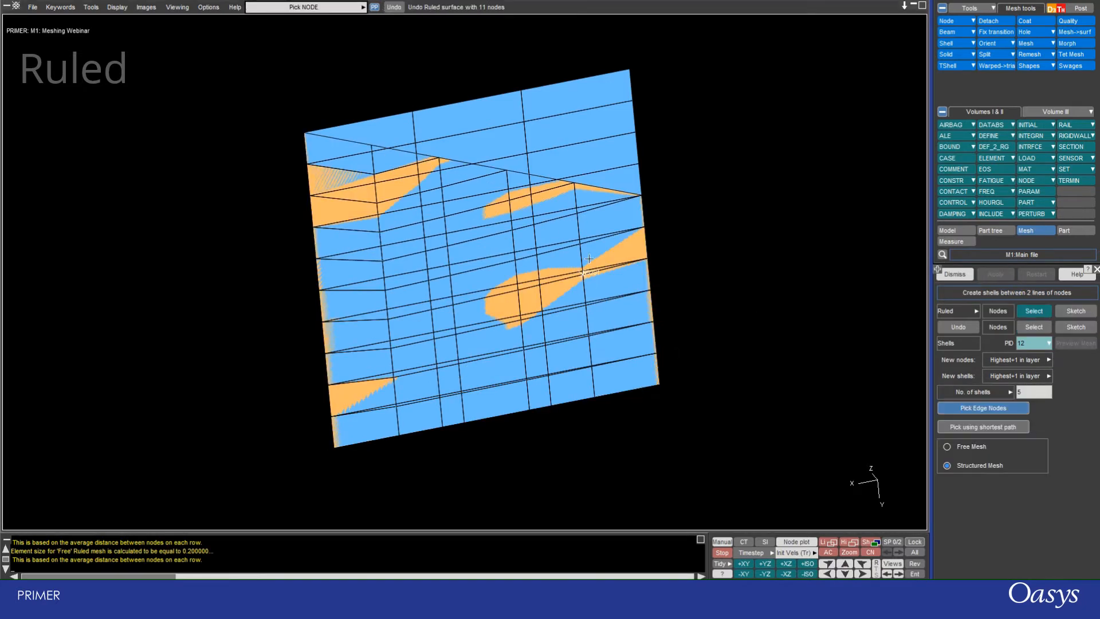
- Blank part 11, the original plate, through the part tree so only the ruled mesh is displayed
click(984, 231)
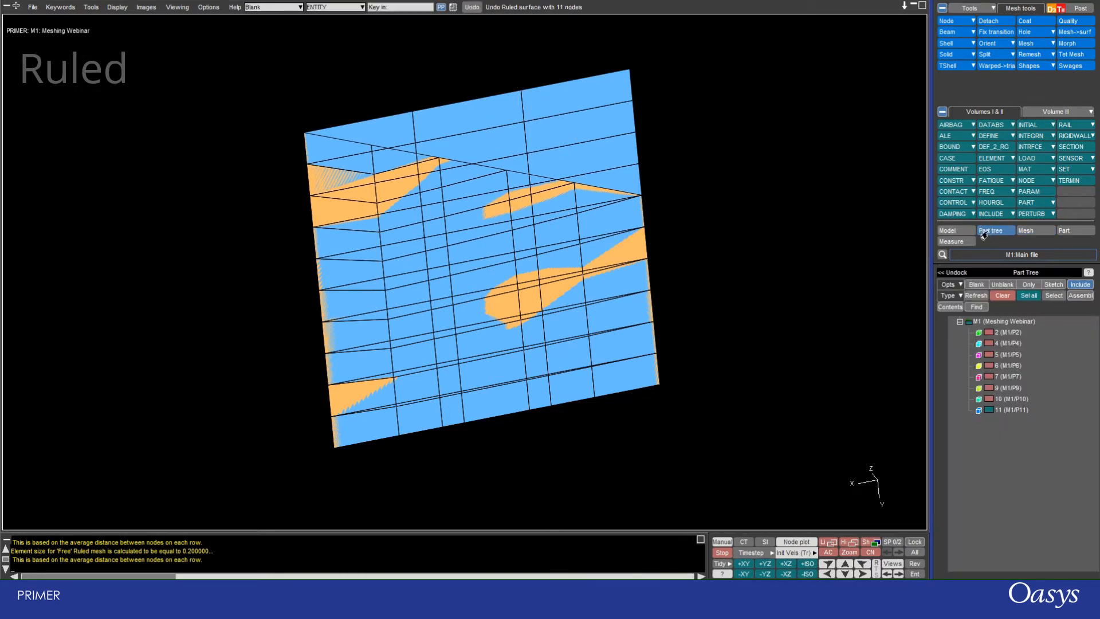
click(993, 410)
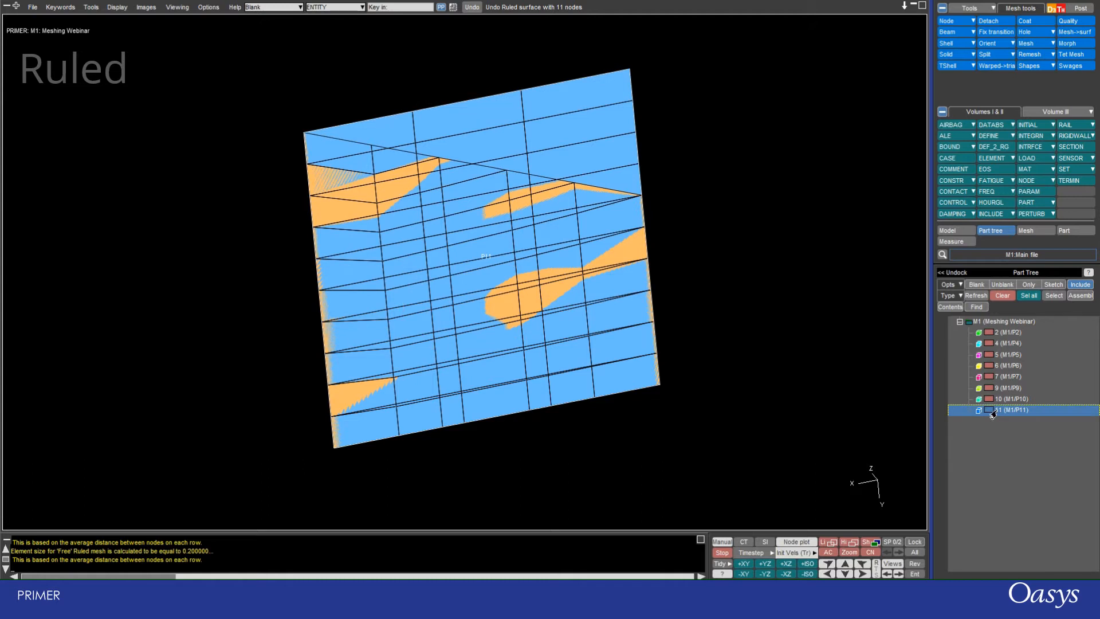
right_click(997, 409)
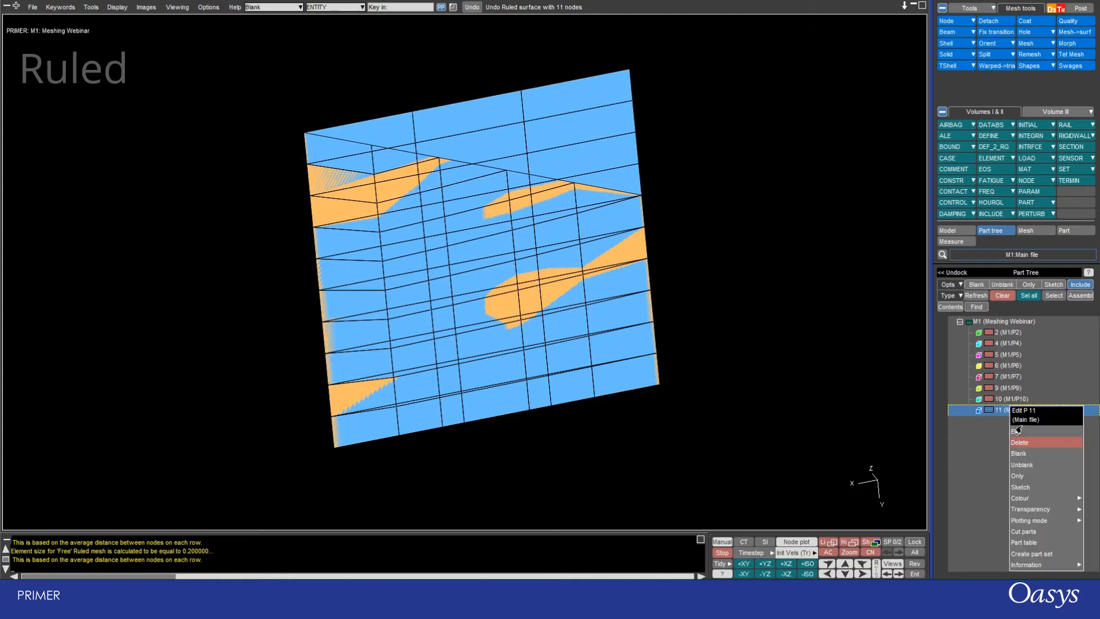
click(1019, 453)
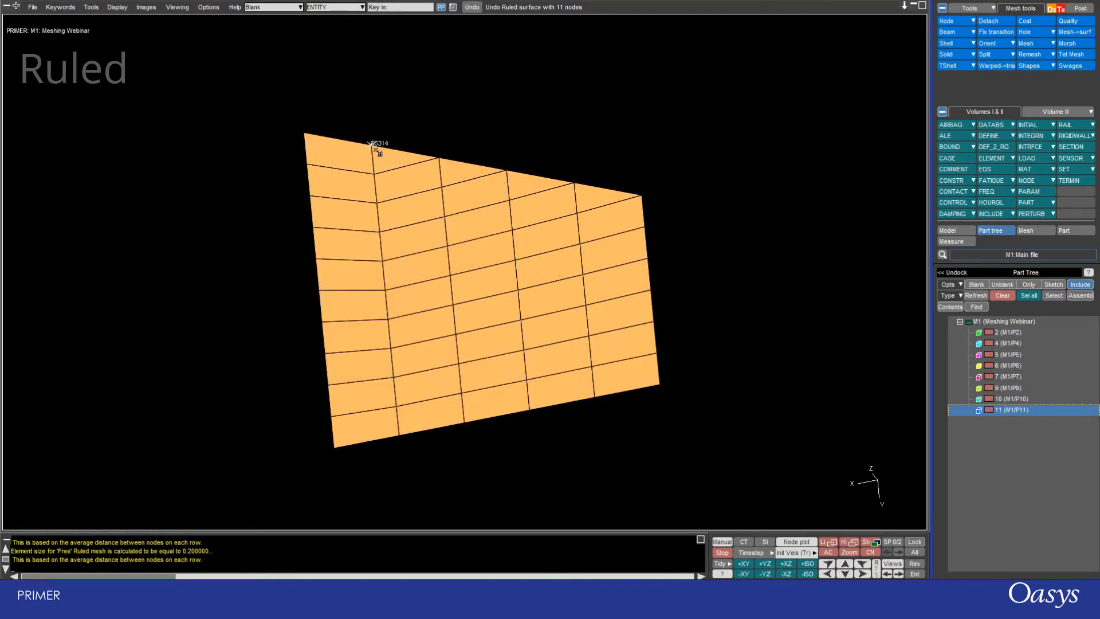
drag(472, 166, 558, 199)
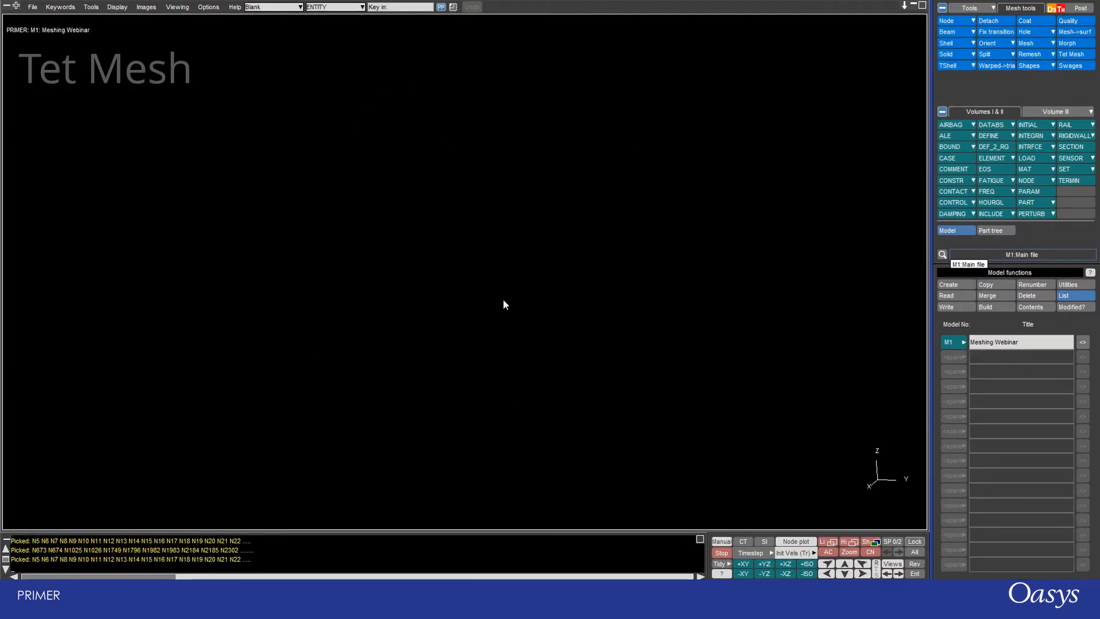
- Create a shell box in part 20 with 1.0 side lengths and 12, 8 and 4 shells along X, Y and Z
click(1067, 55)
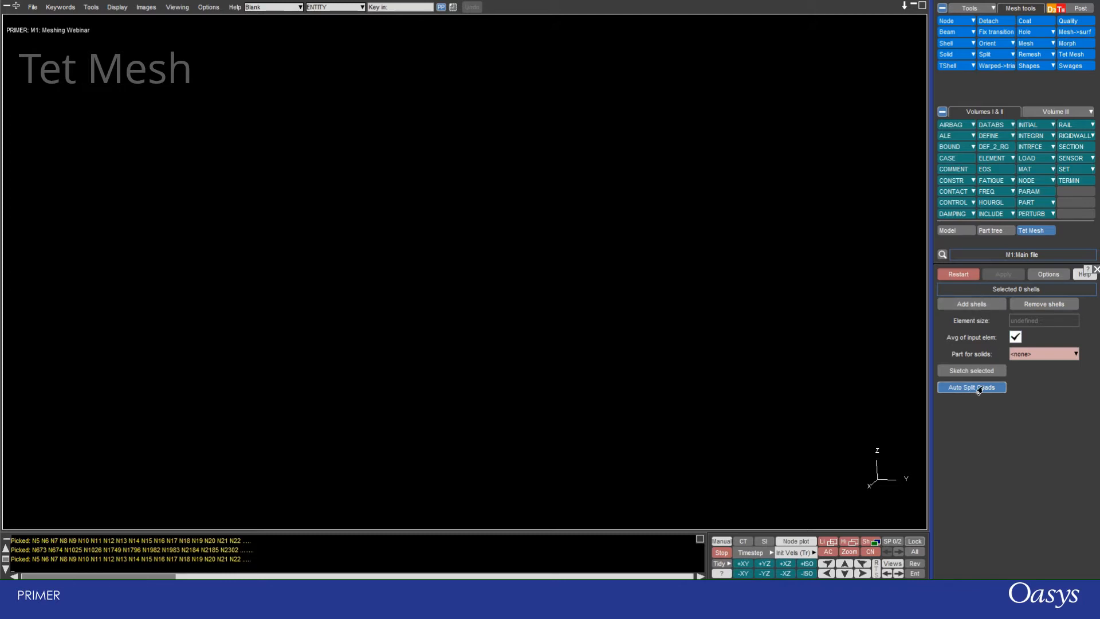
click(1038, 67)
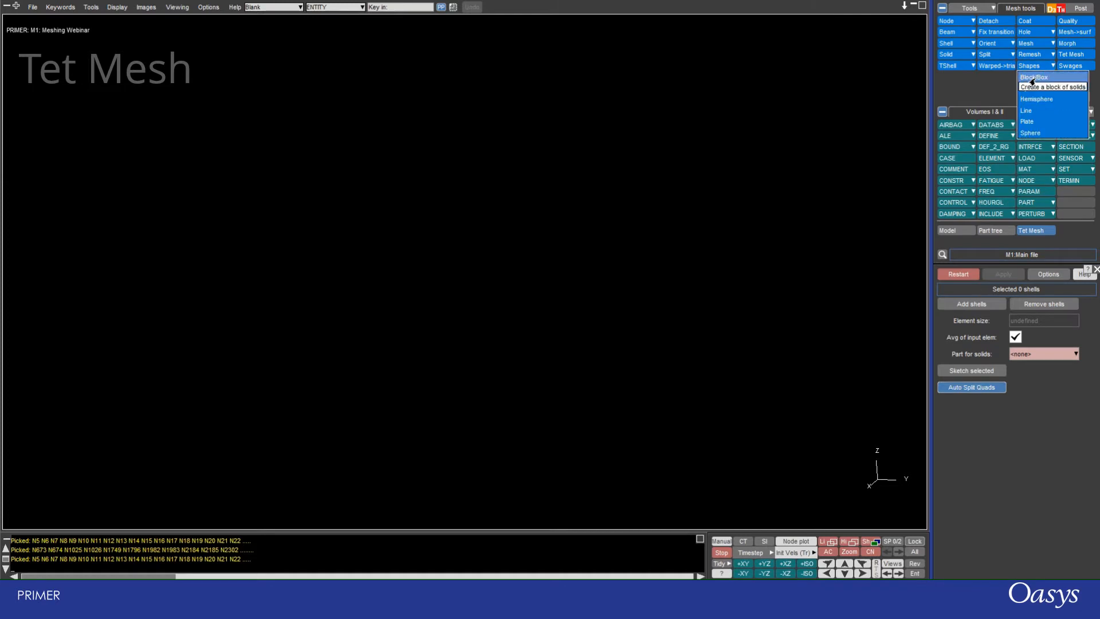
click(1029, 78)
click(1029, 344)
text(20)
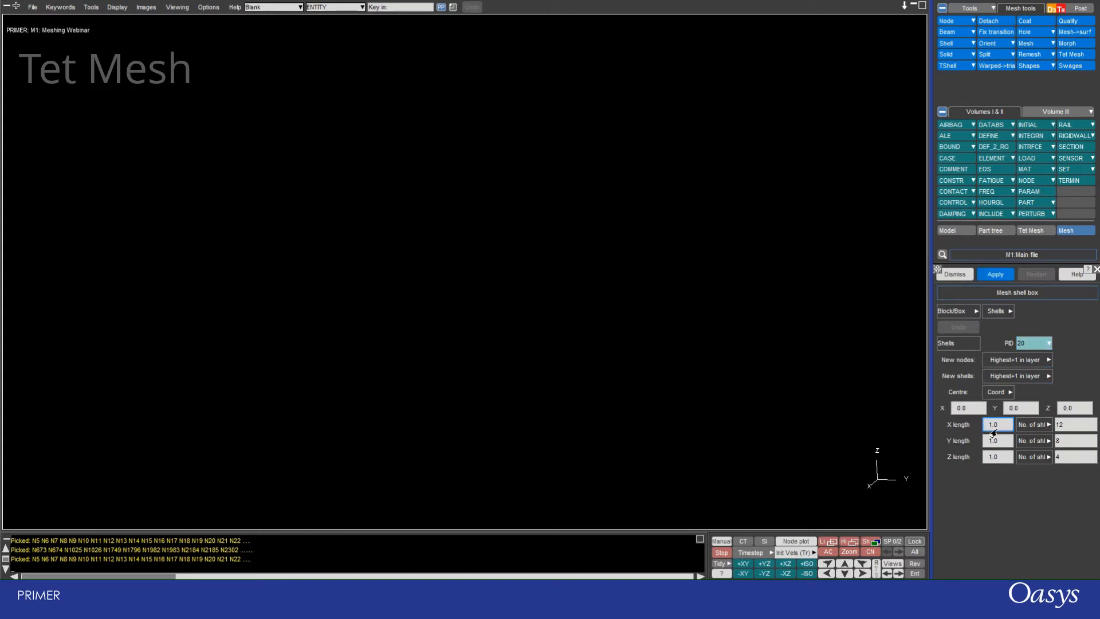
click(995, 274)
scroll(417, 259, down, 3)
mouse_move(414, 251)
shift+mouse_down()
mouse_move(344, 145)
mouse_move(399, 253)
shift+mouse_up()
- Add all of the box's shells to the Tet Mesh selection
click(1019, 230)
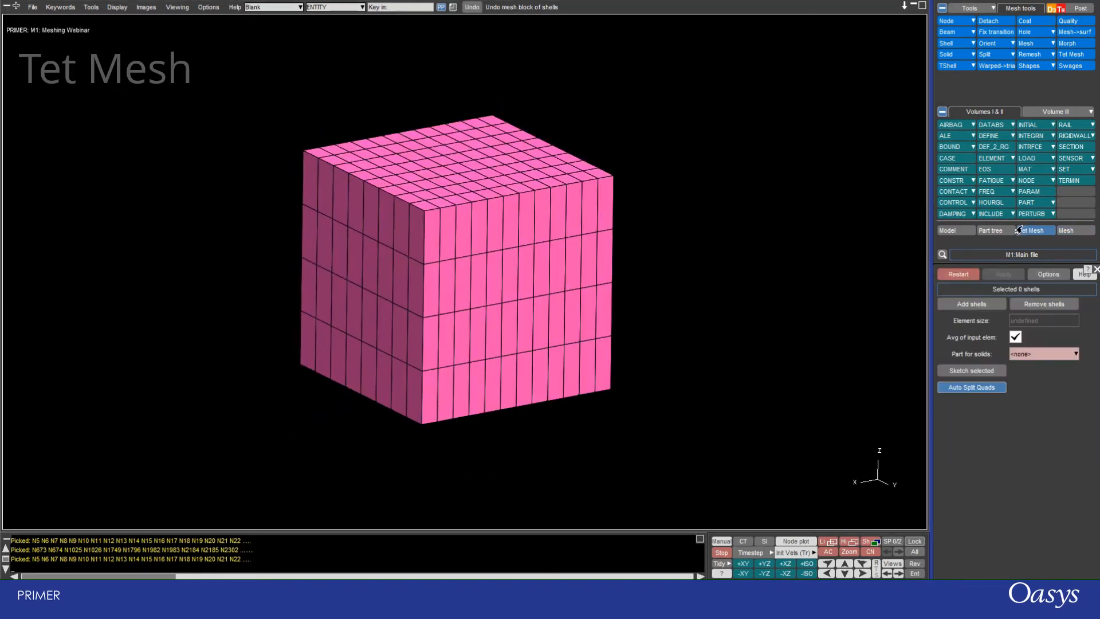
click(981, 310)
drag(270, 77, 697, 450)
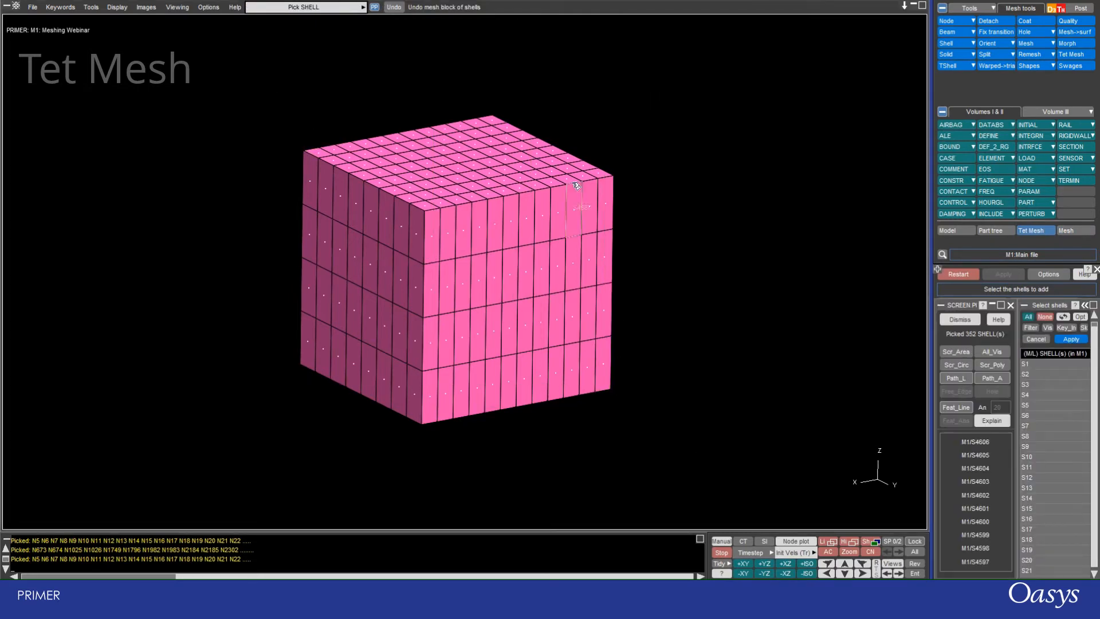
click(1070, 339)
drag(449, 184, 547, 283)
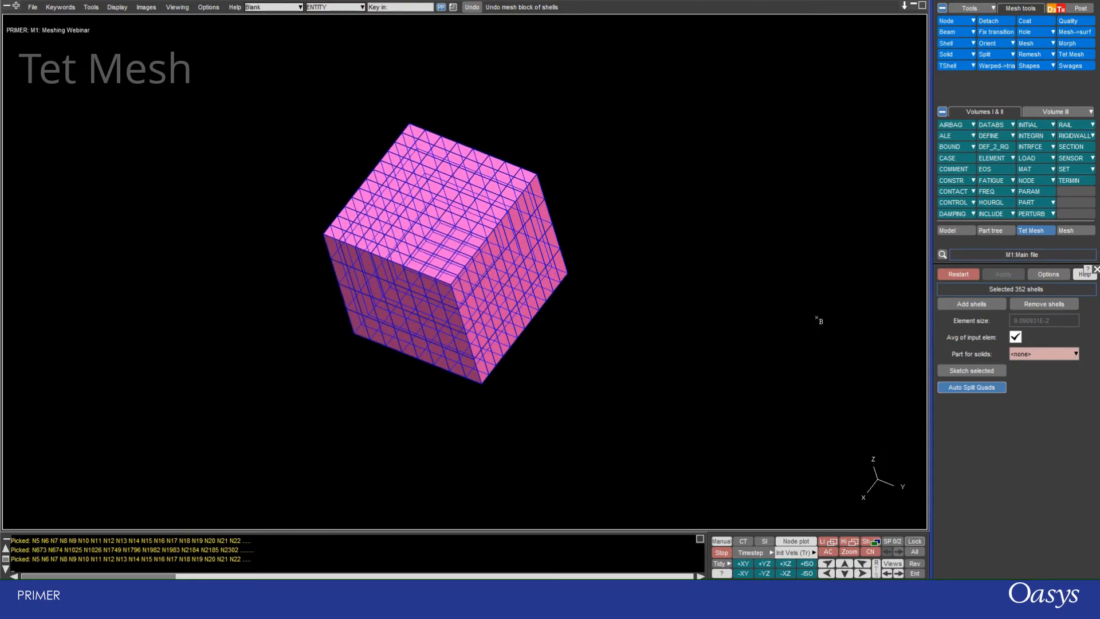
- Assign part 21 to the solids and generate the tetrahedral mesh from the selected shells
click(1035, 355)
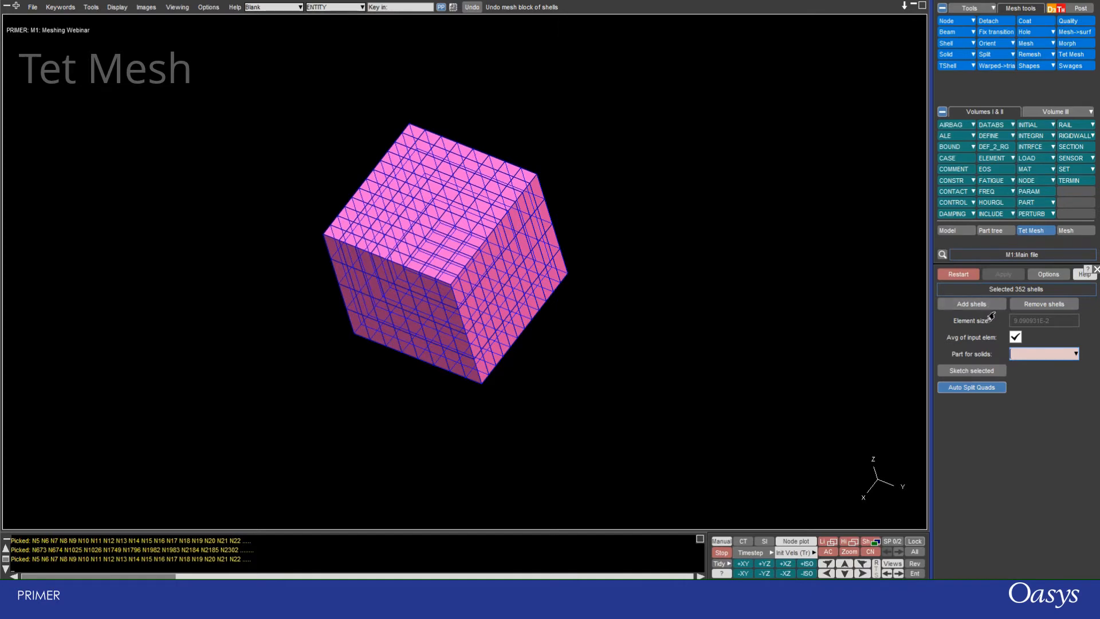
scroll(449, 268, up, 5)
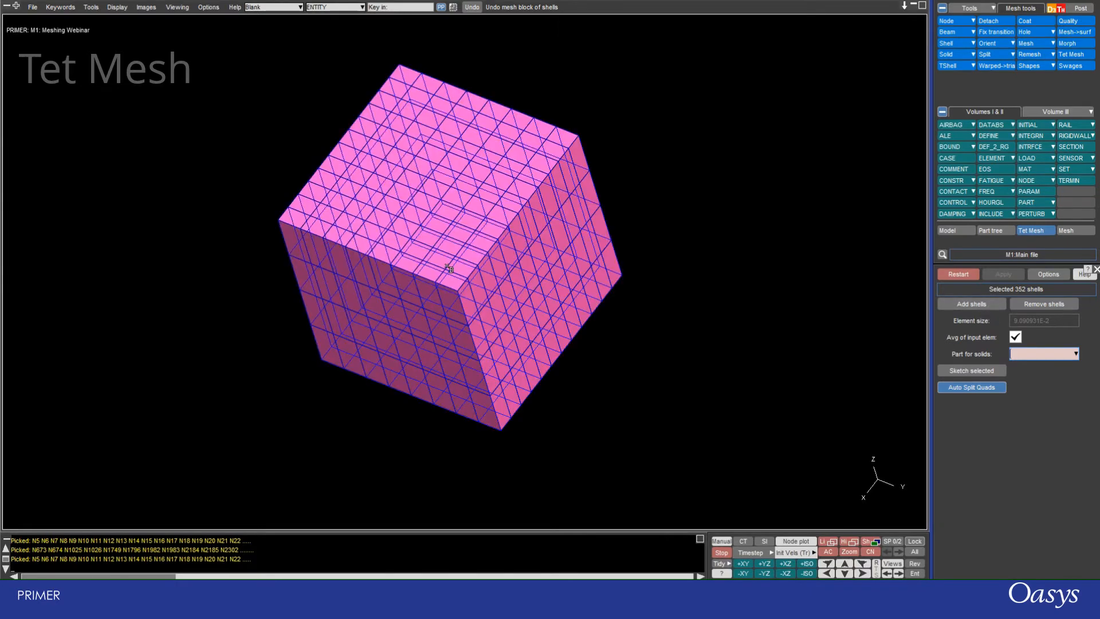
text(21)
key(Return)
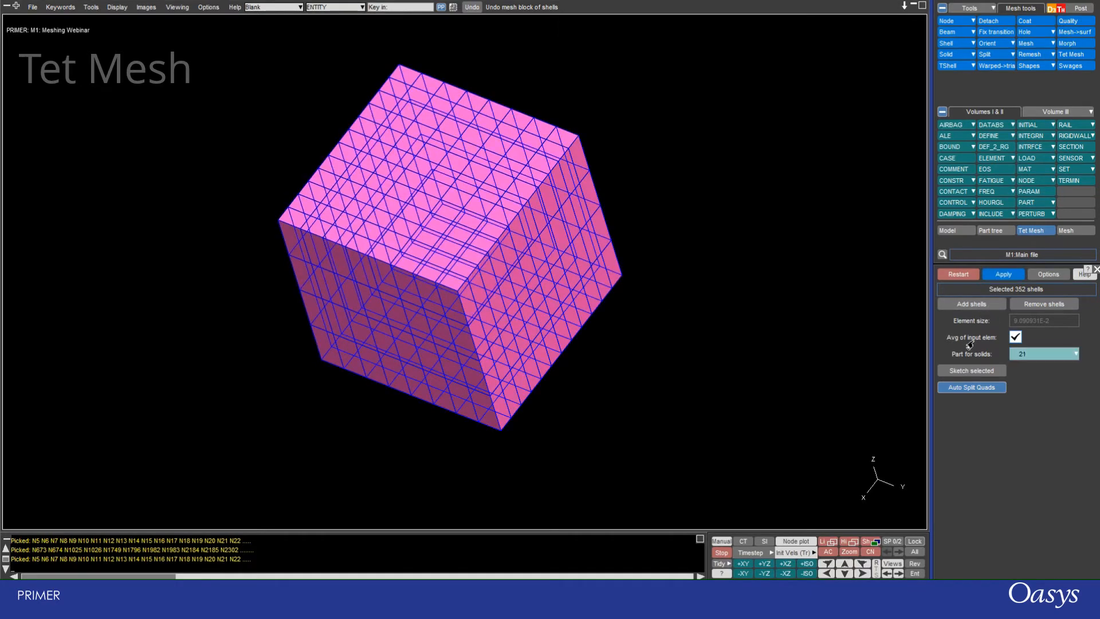
click(991, 276)
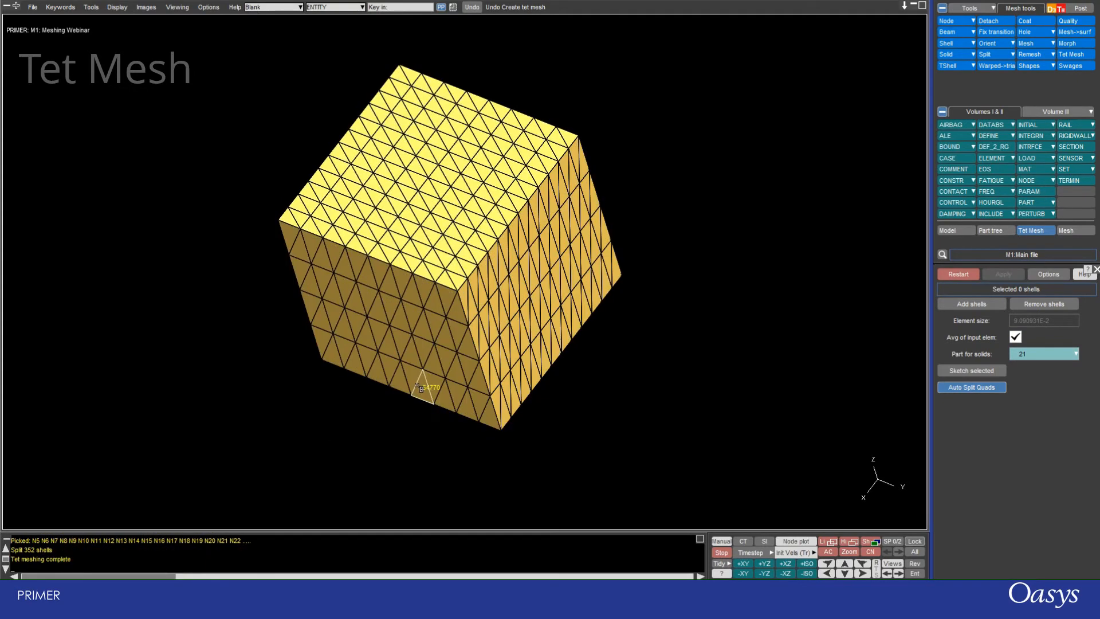
- Examine the tetrahedral mesh on the cube's faces from several sides and at closer range
drag(465, 367, 321, 244)
scroll(321, 244, up, 3)
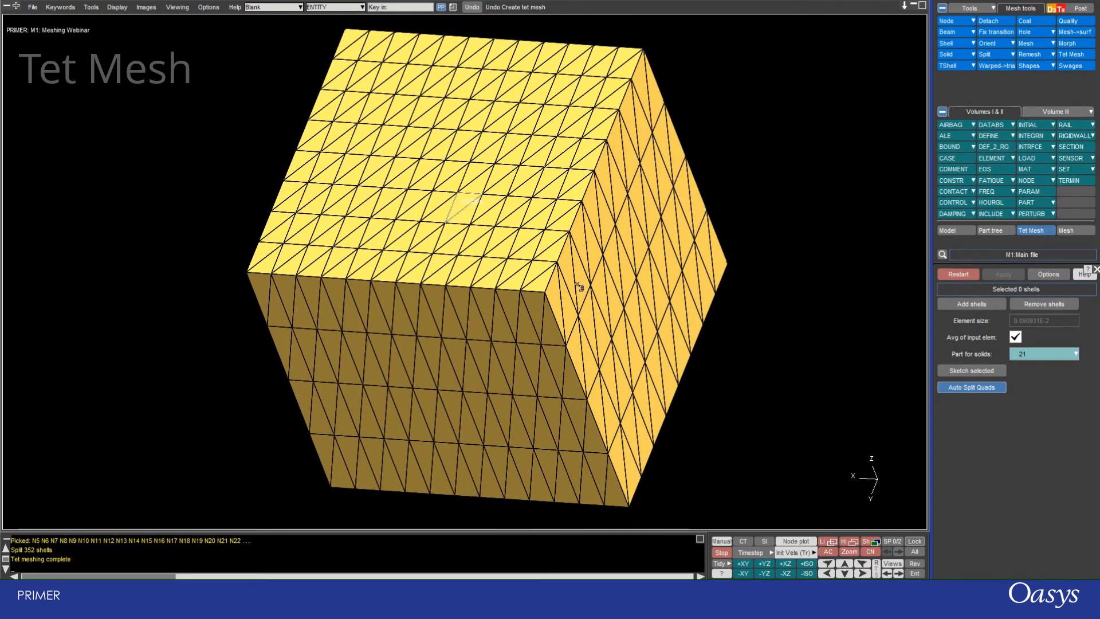
drag(461, 206, 635, 339)
shift+drag(550, 371, 434, 383)
scroll(434, 383, down, 3)
drag(450, 162, 547, 283)
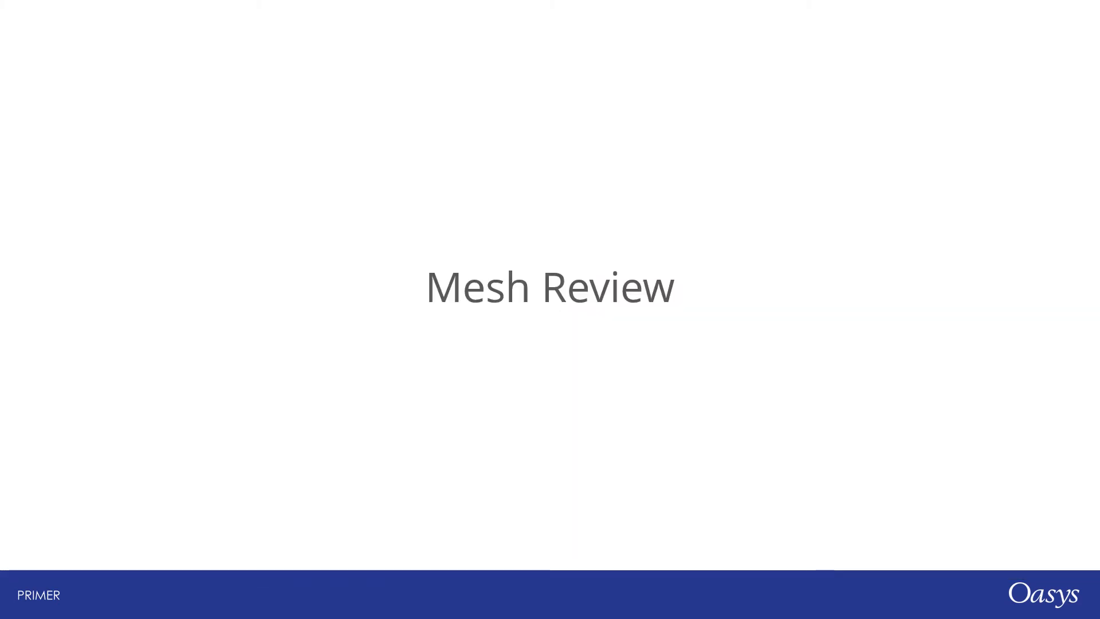
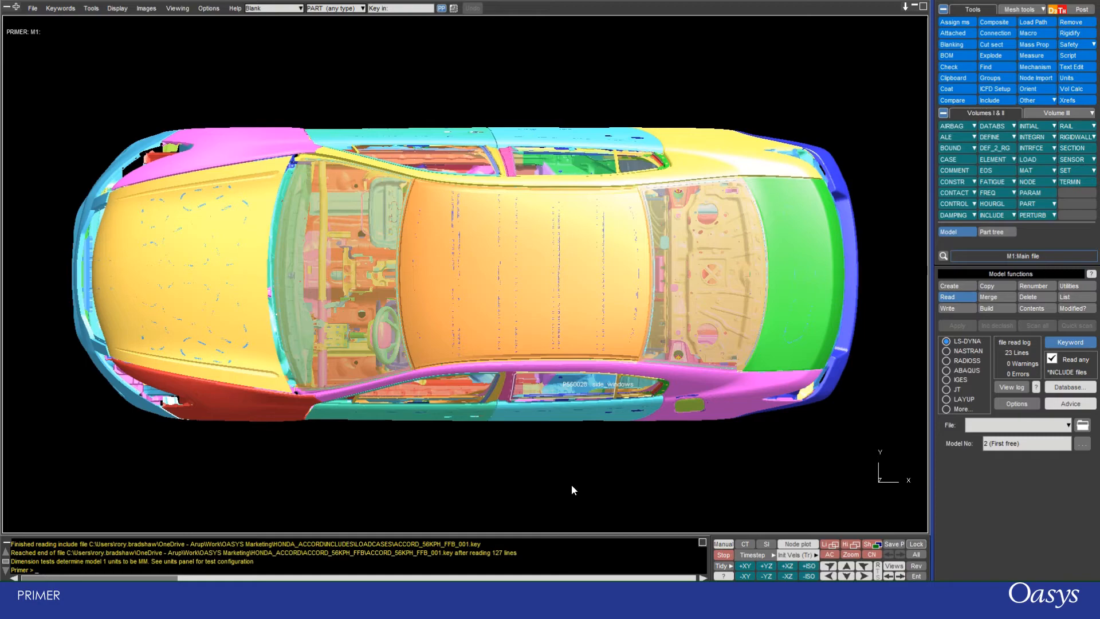
- Start the mesh Quality tool on the car model to contour it by quality imperfection
drag(572, 489, 682, 244)
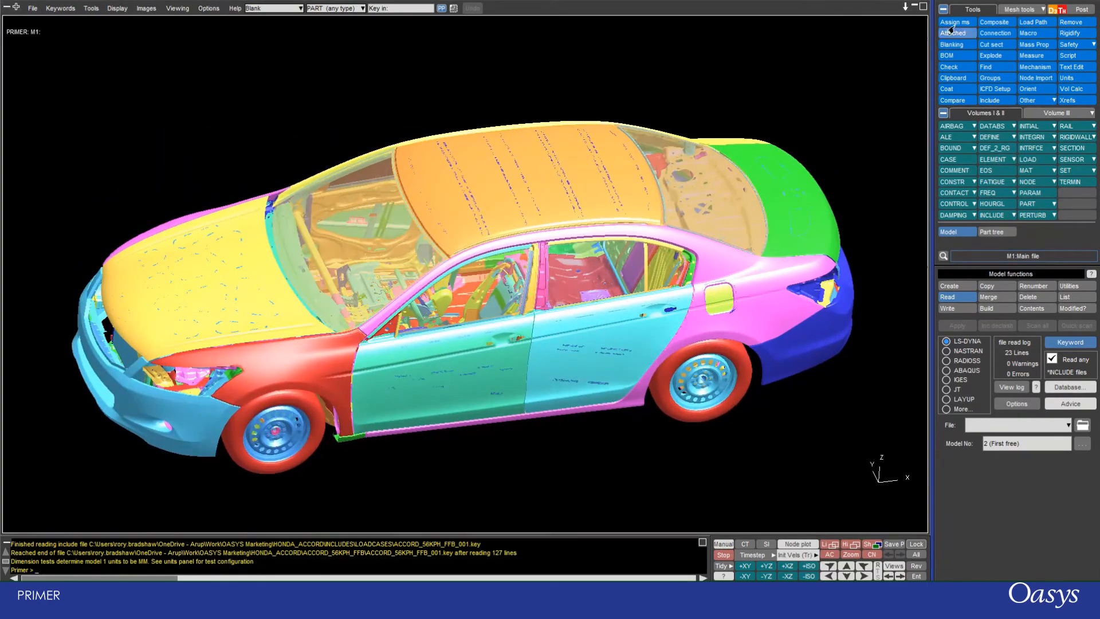
click(1007, 10)
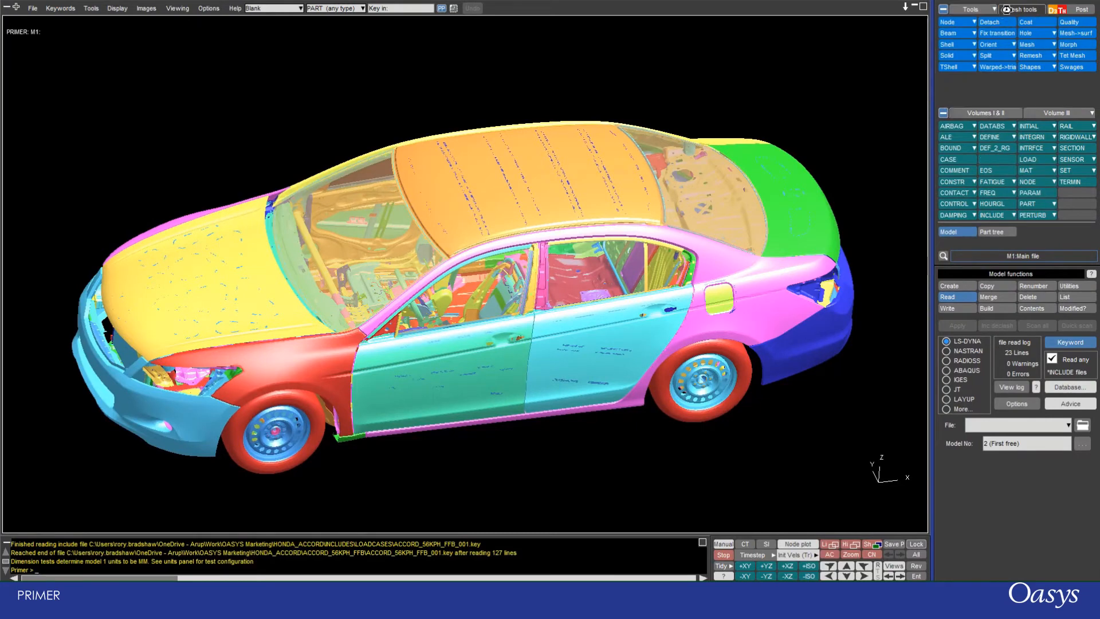
click(1065, 23)
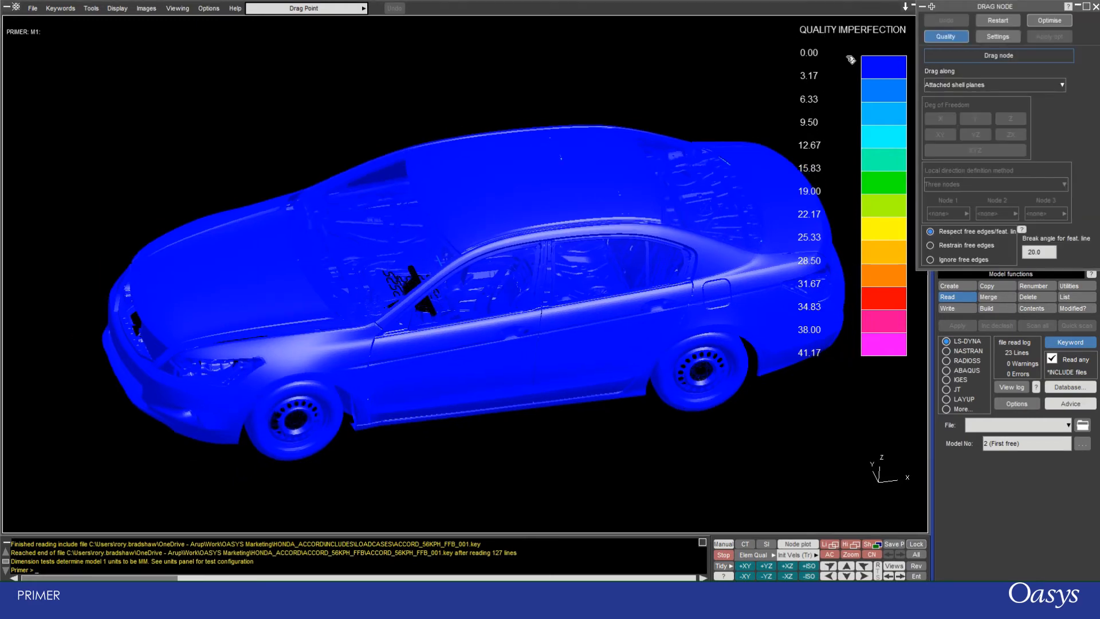
shift+middle_drag(510, 224, 437, 196)
shift+drag(420, 290, 464, 345)
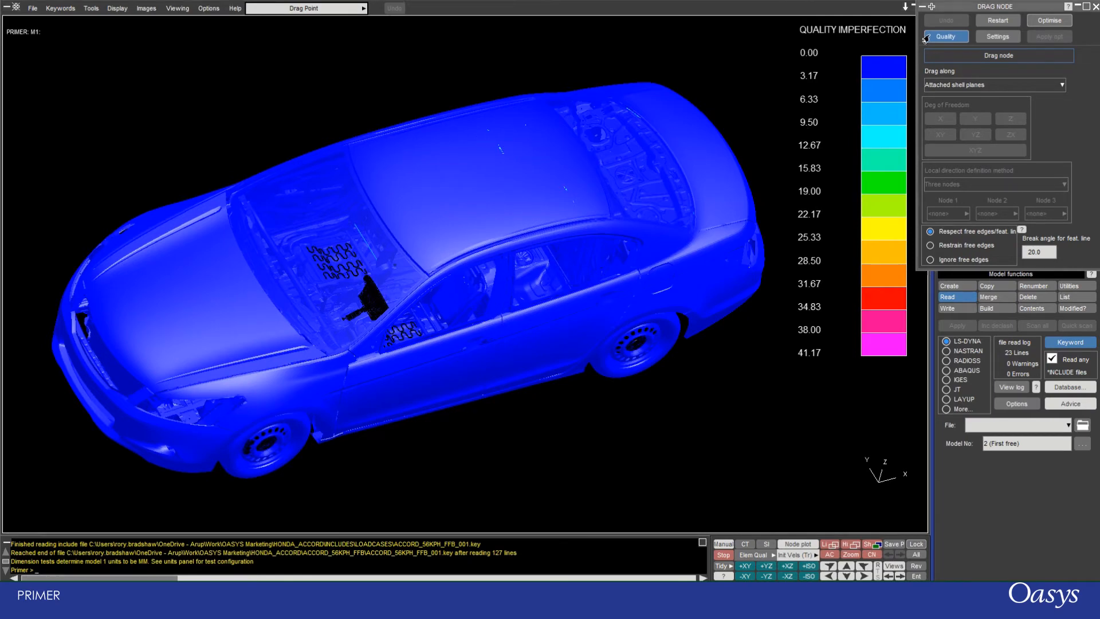
- Enable the minimum timestep check in the element quality options, keeping 1.0E-6 for elements and spotwelds
click(984, 39)
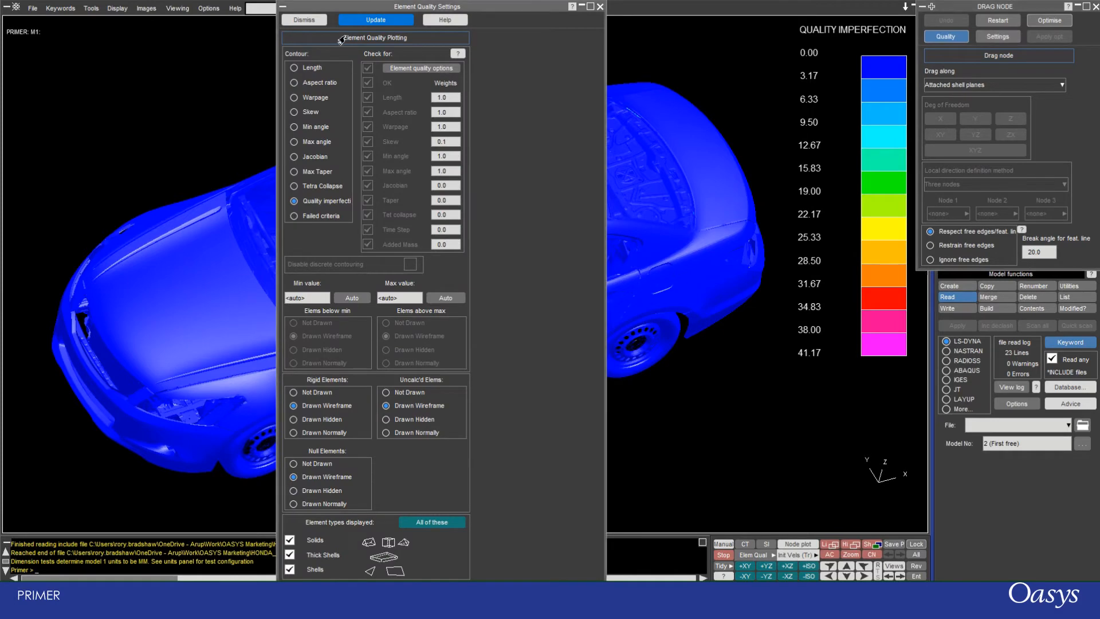
click(402, 70)
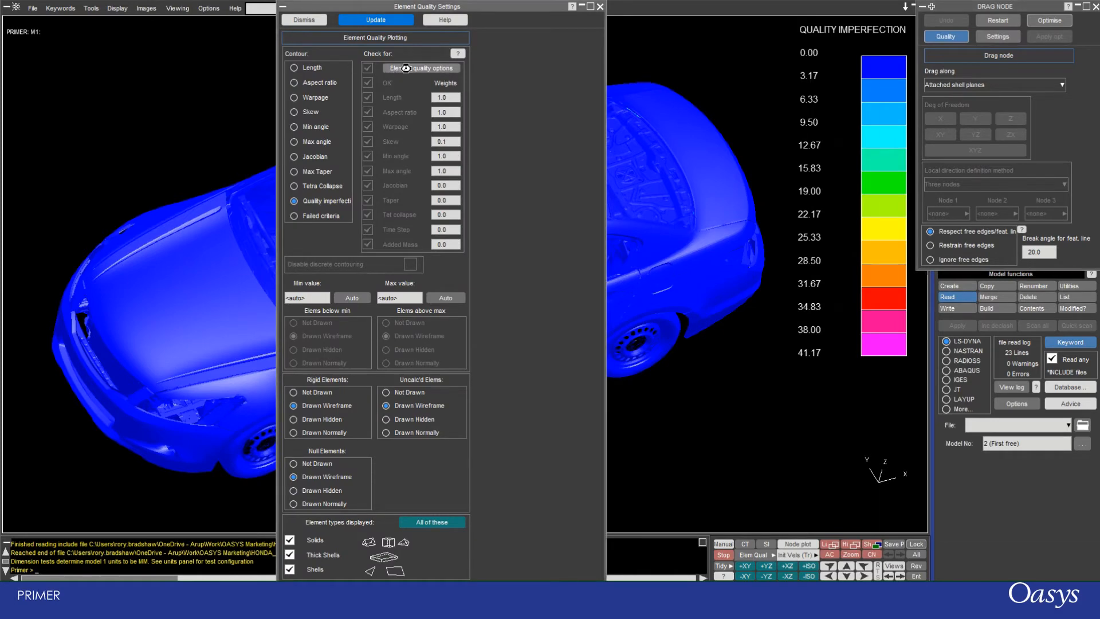
drag(885, 10, 662, 19)
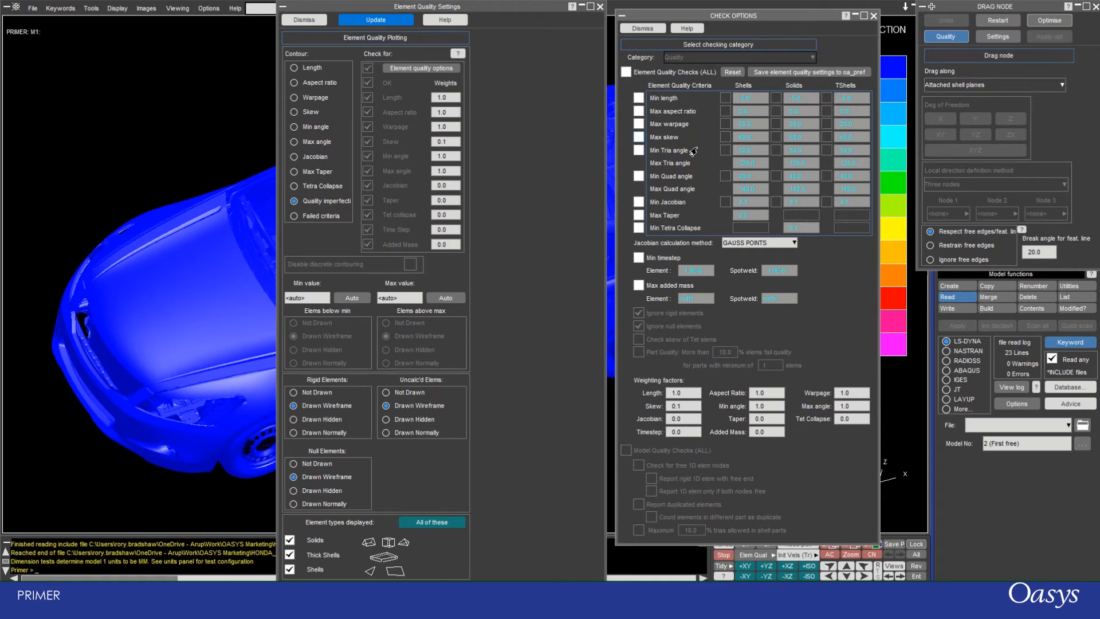
click(636, 261)
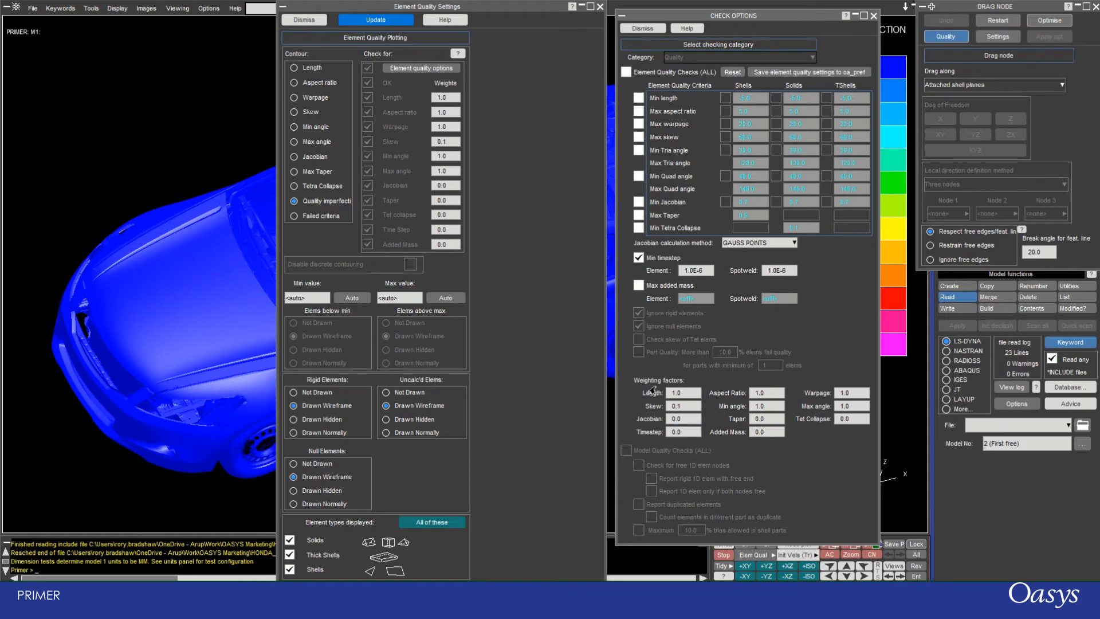
click(635, 32)
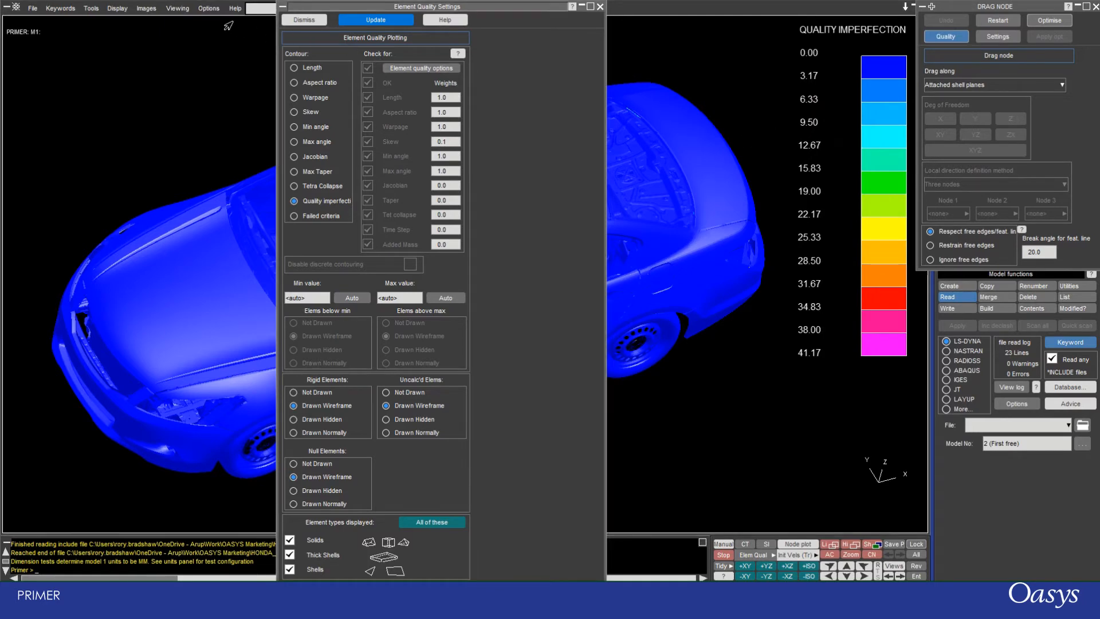
- Contour the car by element length and examine the distribution over the whole body
drag(174, 29, 177, 30)
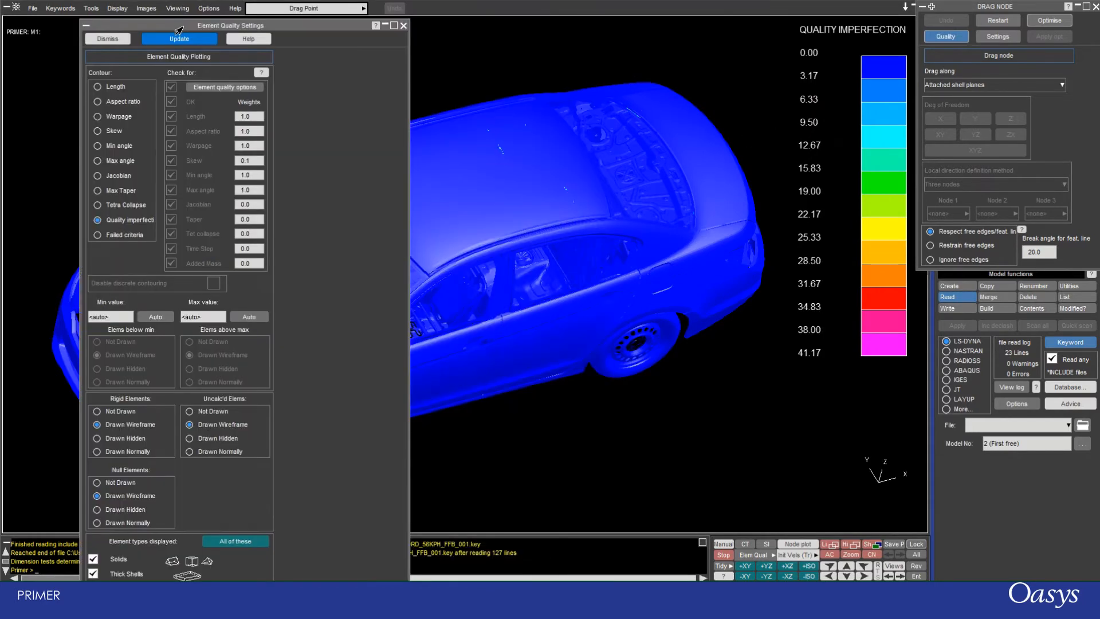
click(97, 87)
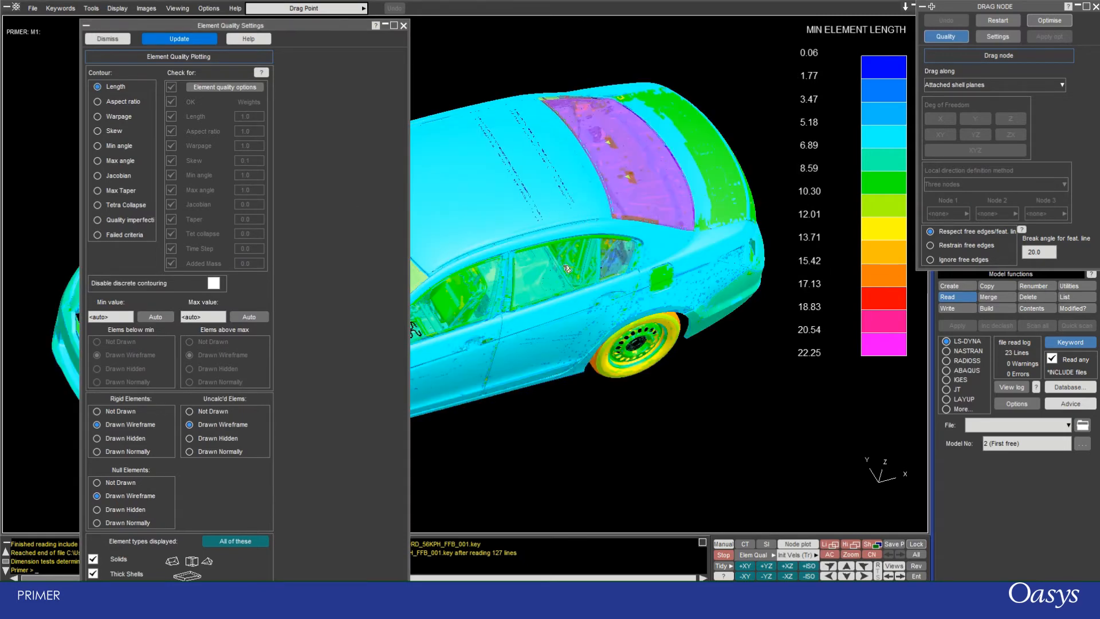
shift+middle_drag(567, 269, 695, 229)
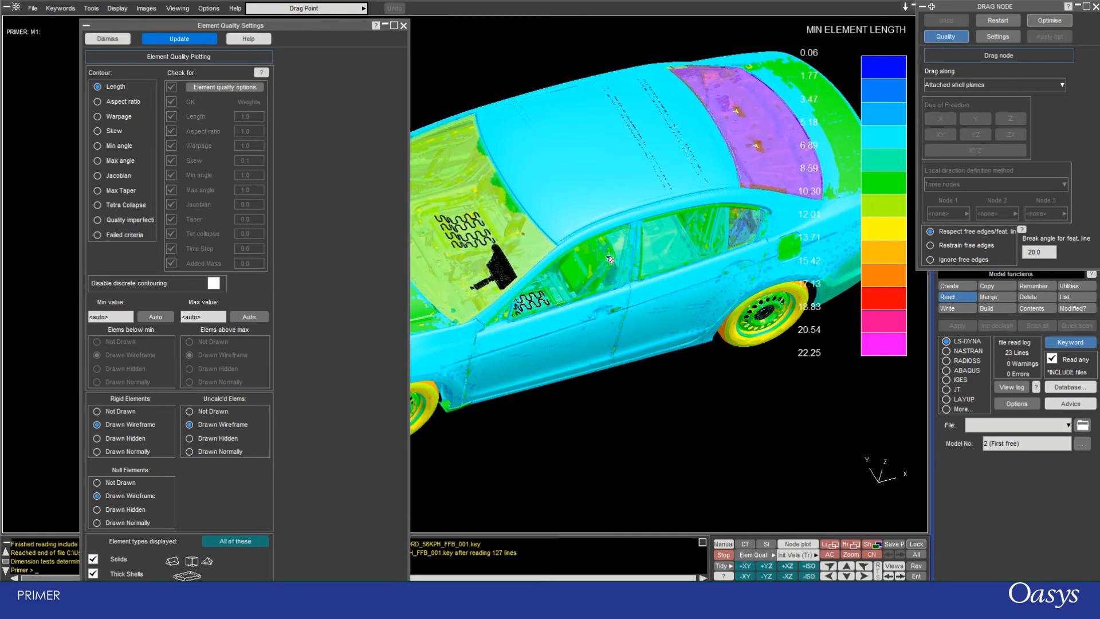
shift+drag(610, 259, 619, 255)
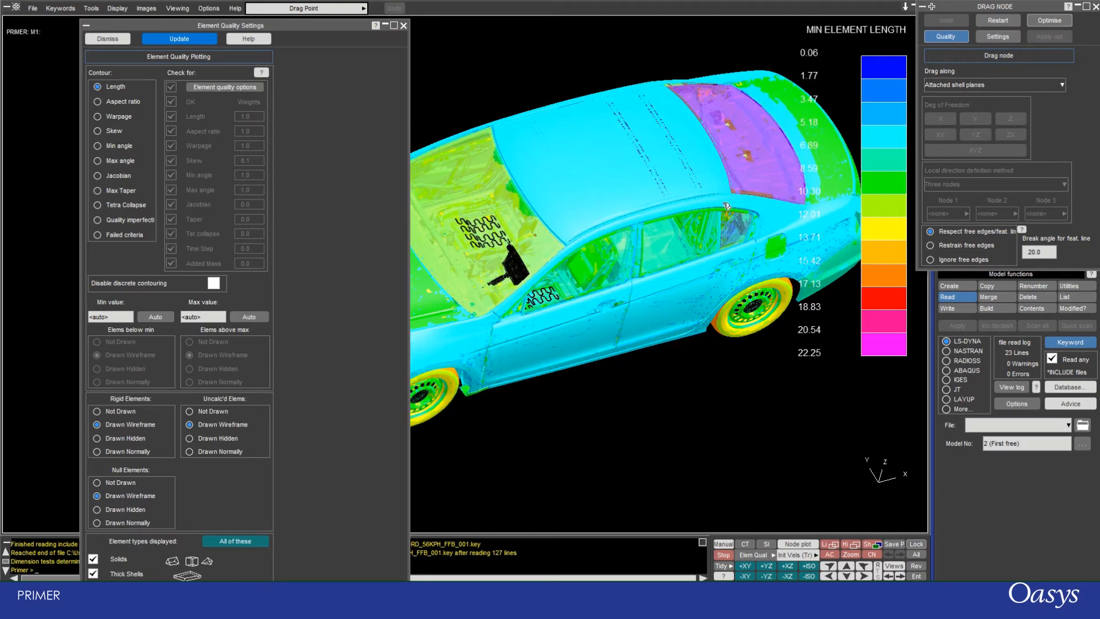
shift+drag(723, 189, 691, 321)
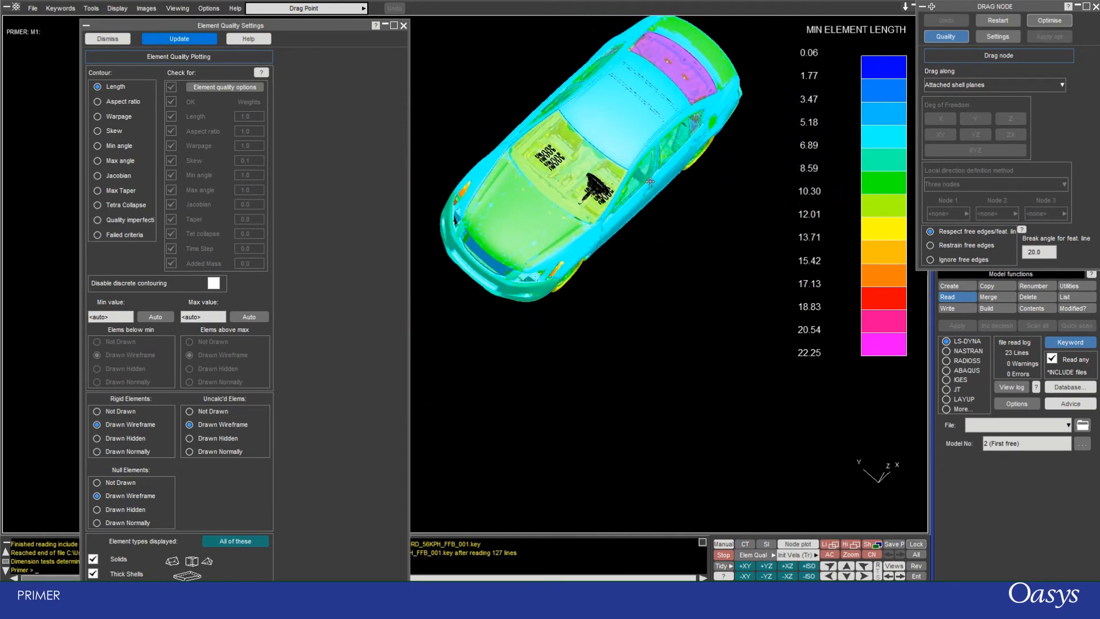
shift+middle_drag(650, 182, 626, 358)
shift+drag(626, 358, 606, 286)
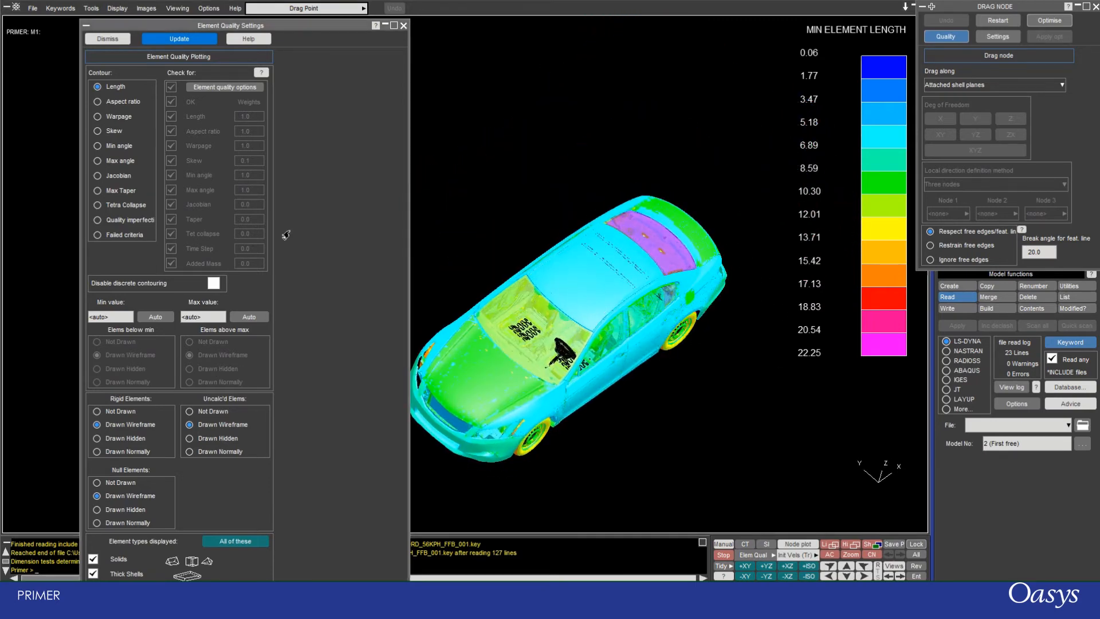
- Contour the car by aspect ratio, isolate the highest band (99.05 to 107.22) to inspect its element, and restore the surrounding mesh
click(98, 102)
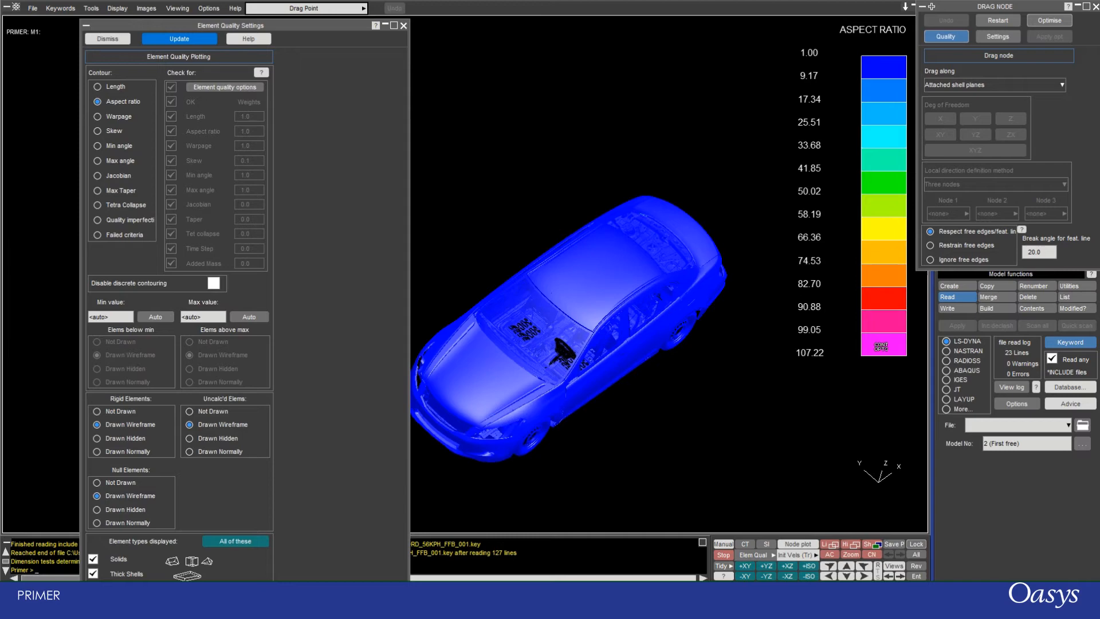
click(882, 346)
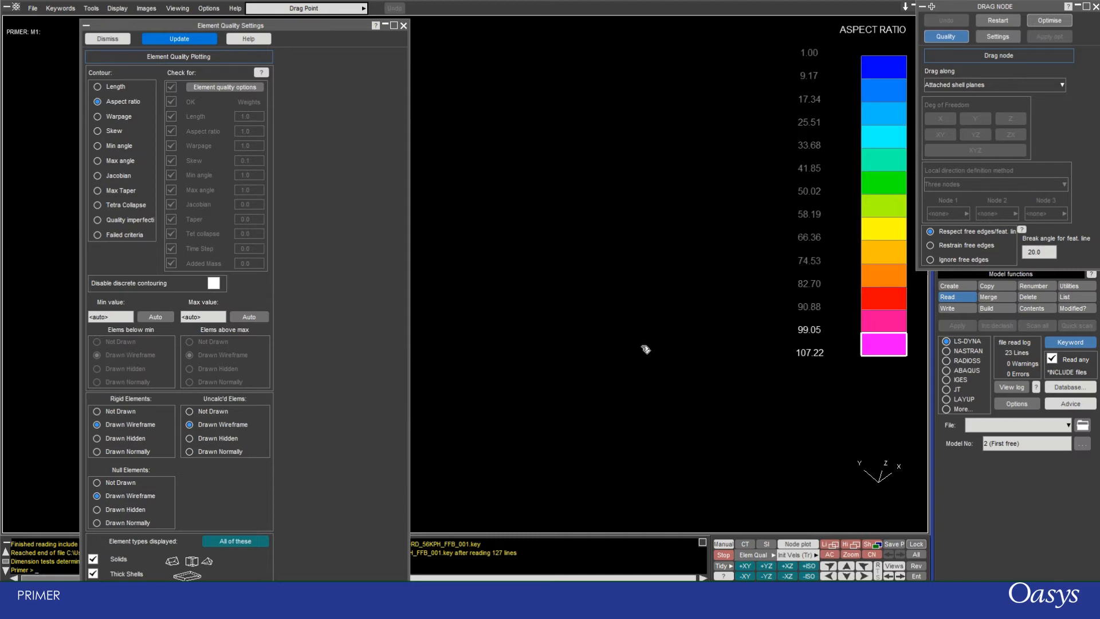
shift+middle_drag(545, 249, 690, 229)
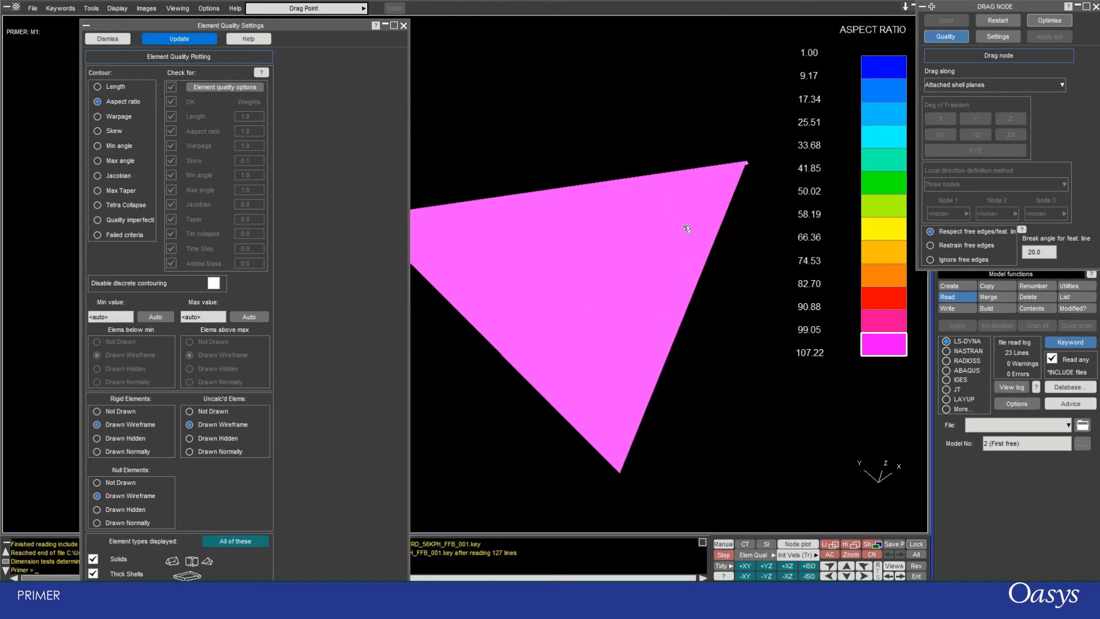
scroll(600, 231, down, 1)
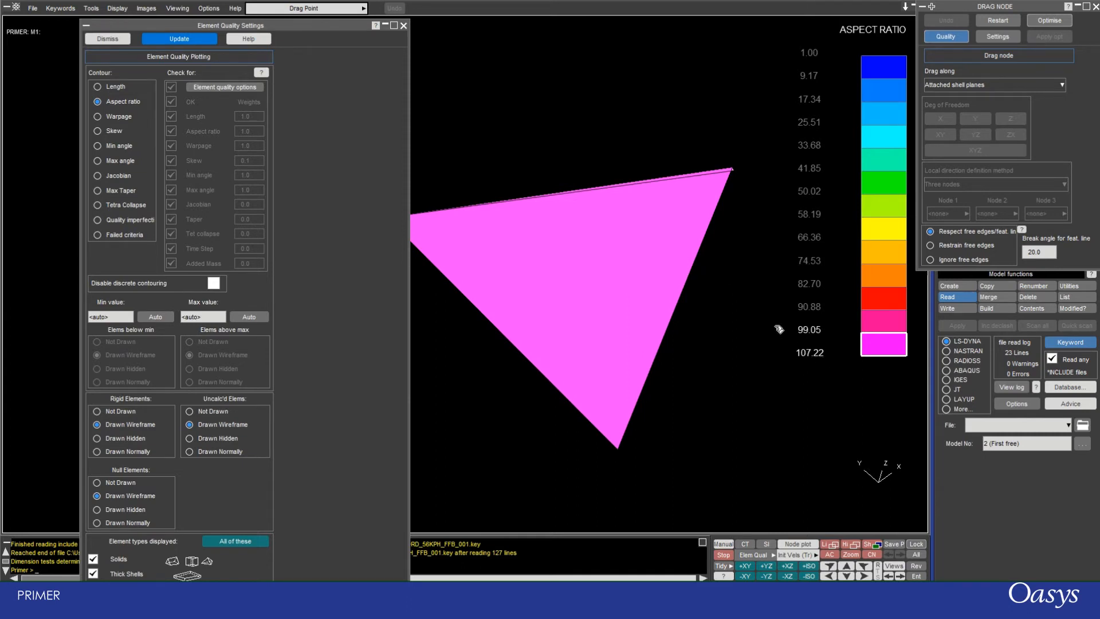
mouse_move(635, 221)
shift+mouse_down()
mouse_move(616, 253)
mouse_move(597, 226)
mouse_move(623, 192)
mouse_move(648, 217)
shift+mouse_up()
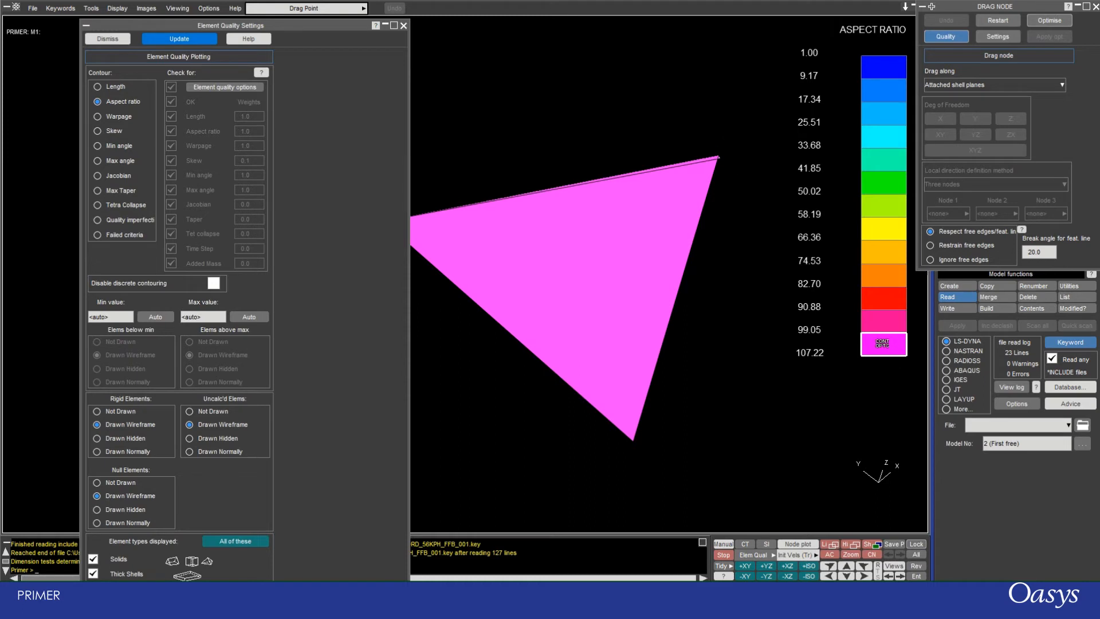
click(883, 343)
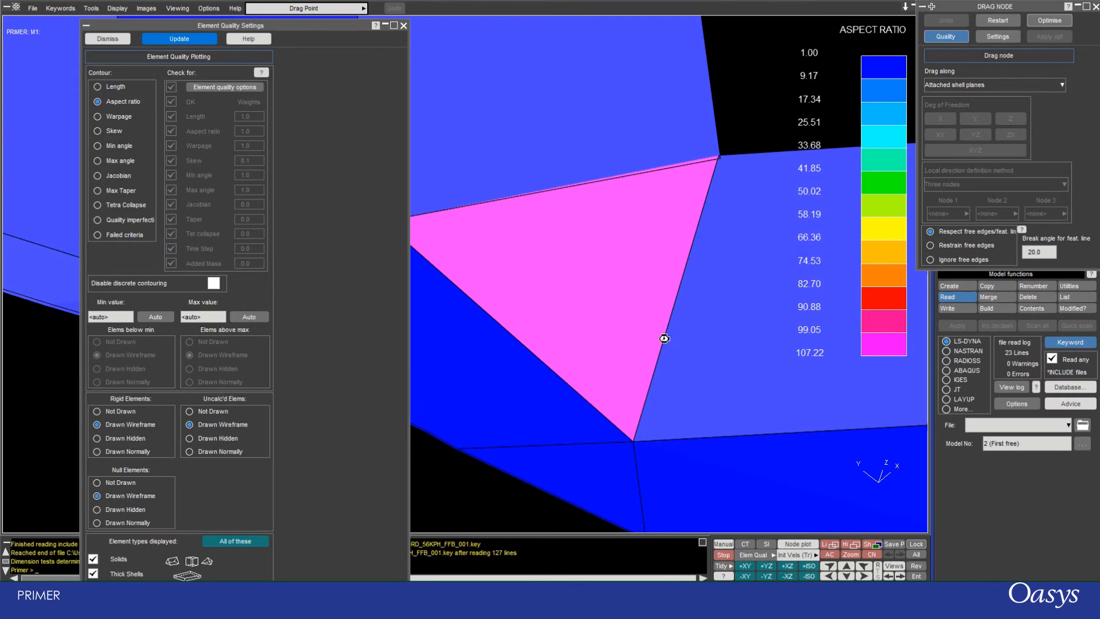
- Display only the roof panel part of the car and examine its aspect ratio contour from several angles
key(a)
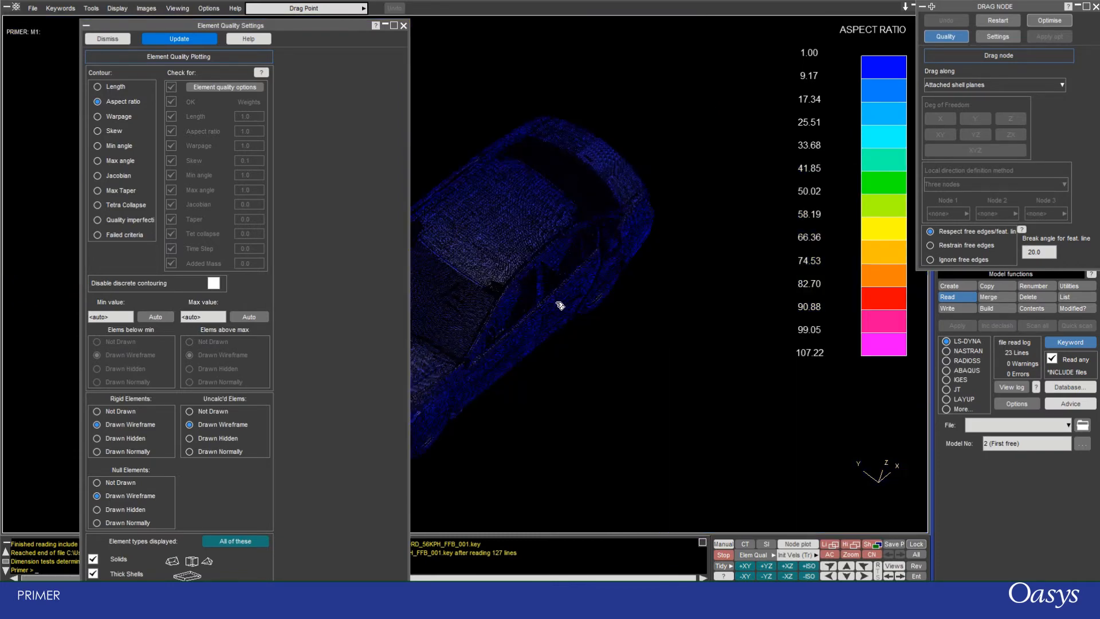
drag(560, 305, 674, 255)
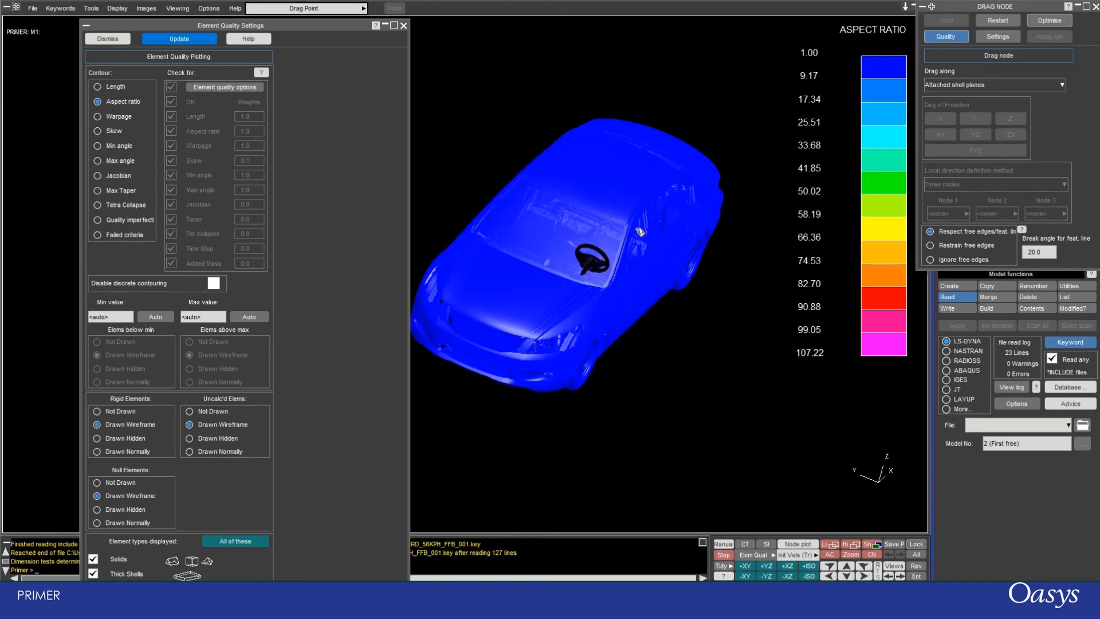
mouse_move(640, 232)
mouse_down()
mouse_move(504, 246)
mouse_move(510, 259)
mouse_up()
scroll(554, 164, up, 5)
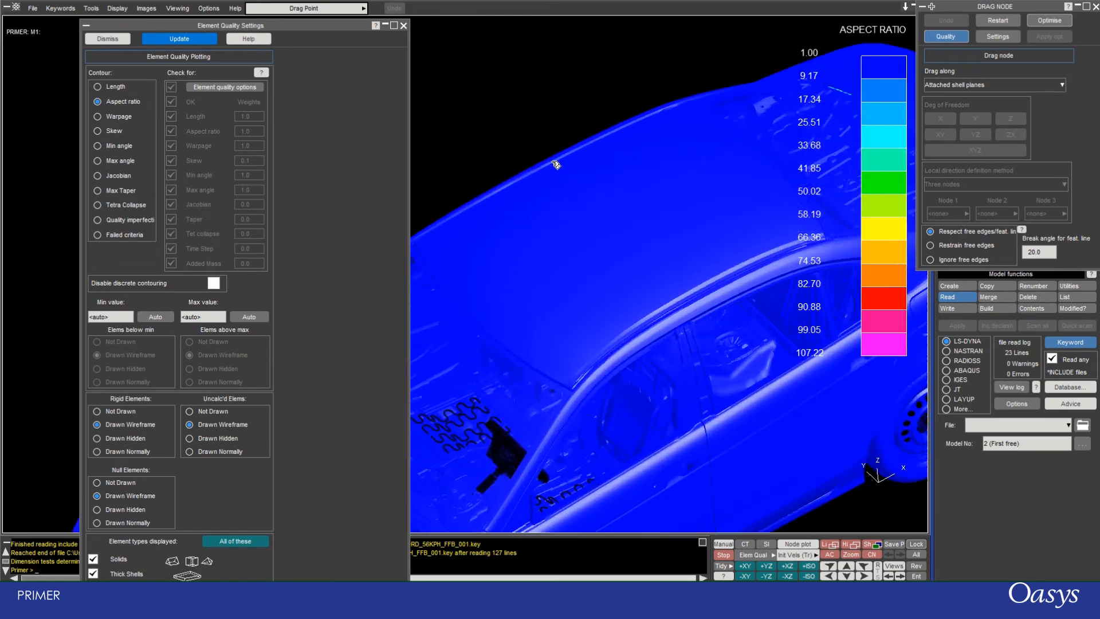
shift+drag(584, 186, 608, 220)
shift+drag(540, 247, 543, 195)
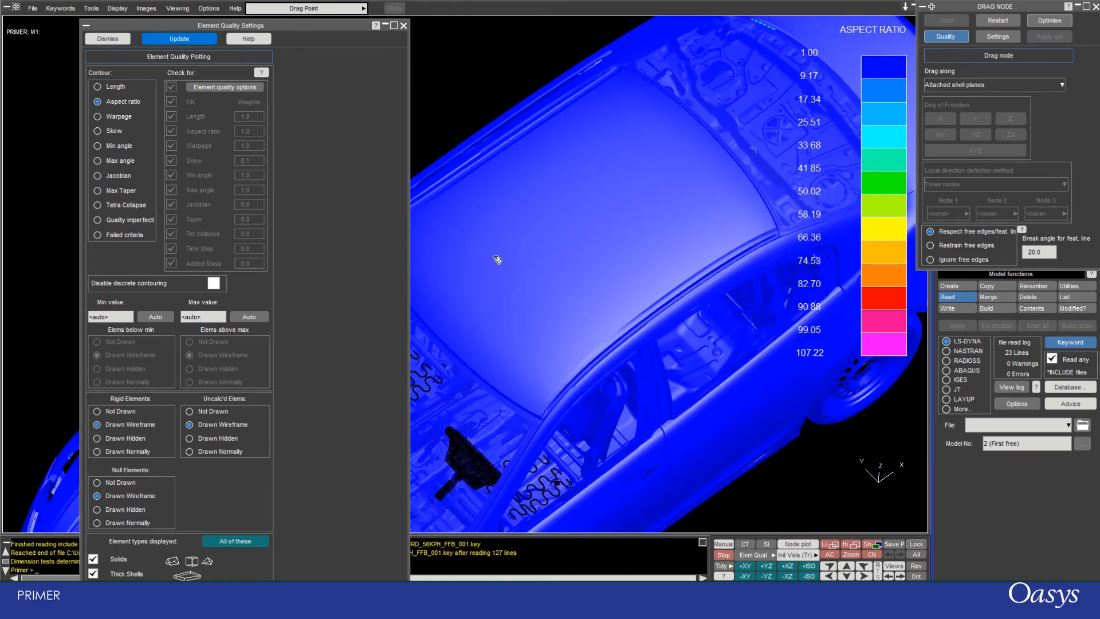
click(540, 244)
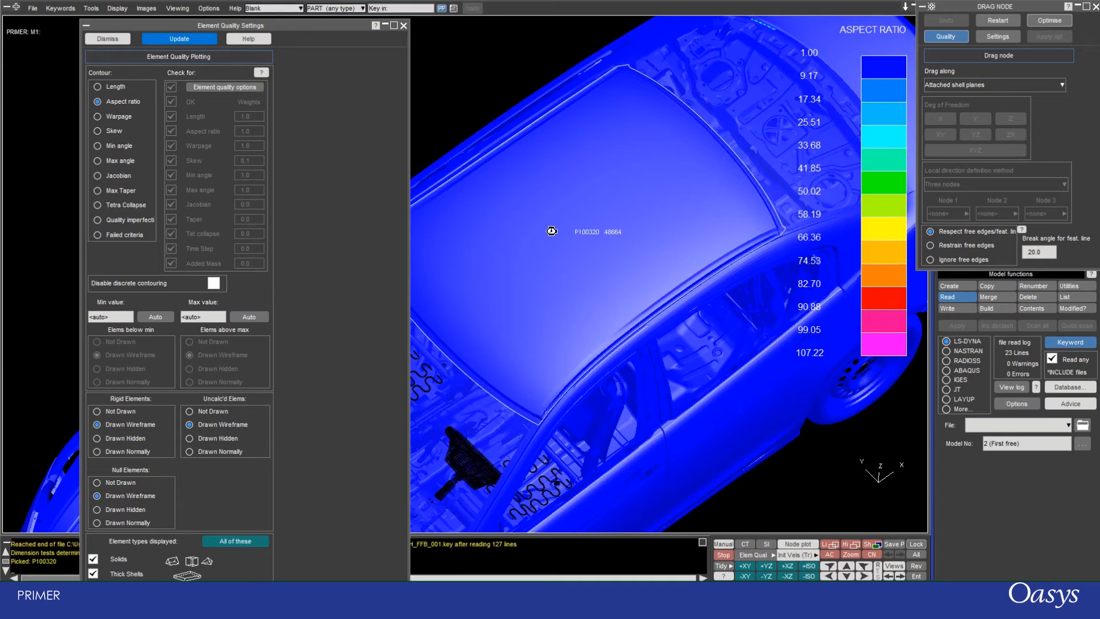
key(r)
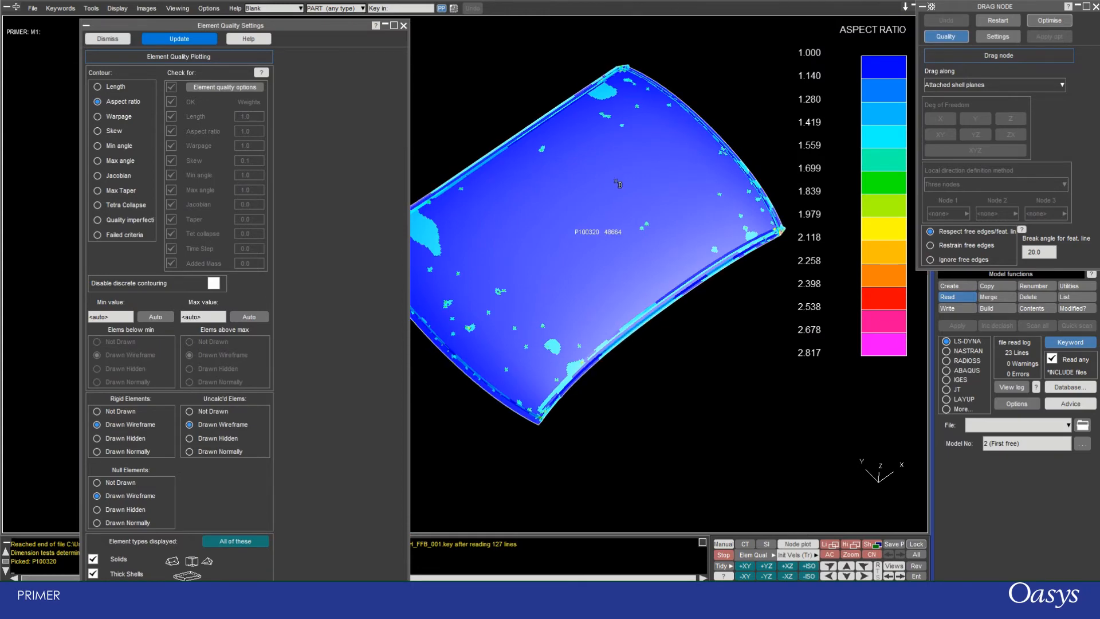
shift+middle_drag(618, 183, 612, 212)
shift+drag(579, 274, 577, 223)
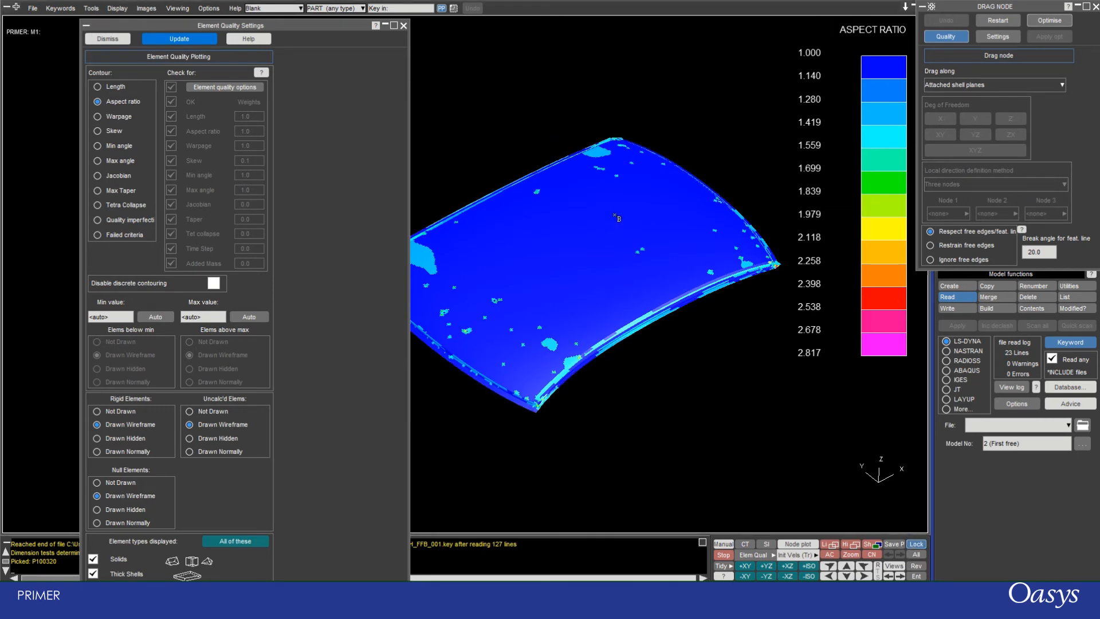
shift+drag(616, 217, 614, 345)
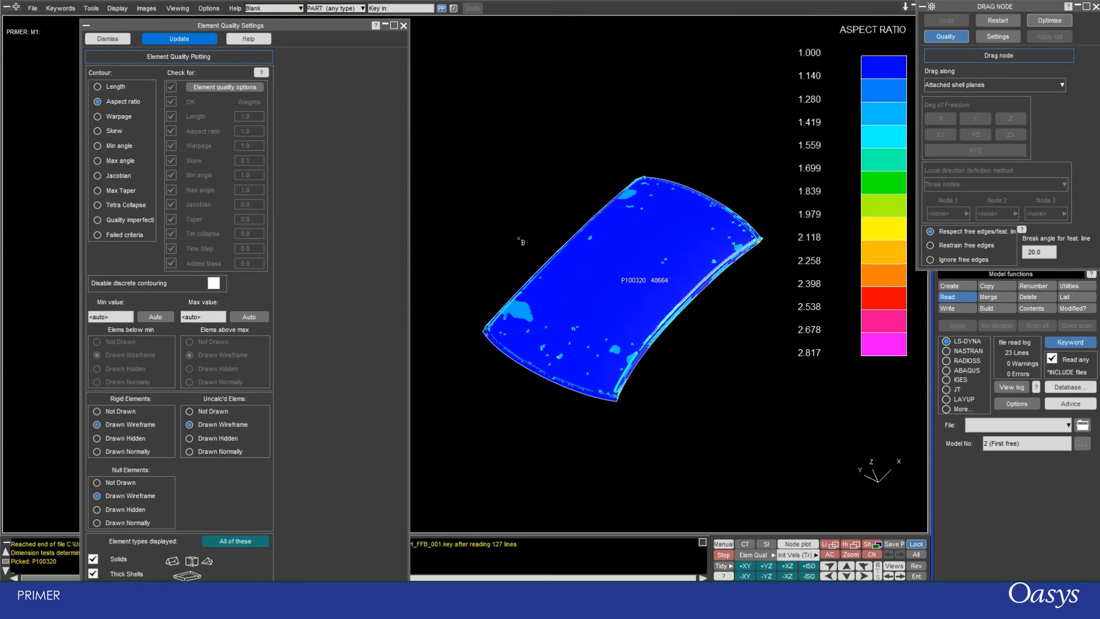
- Contour the roof panel successively by warpage, skew, min angle, max angle, Jacobian, max taper, tetra collapse and quality imperfection
click(98, 116)
click(96, 132)
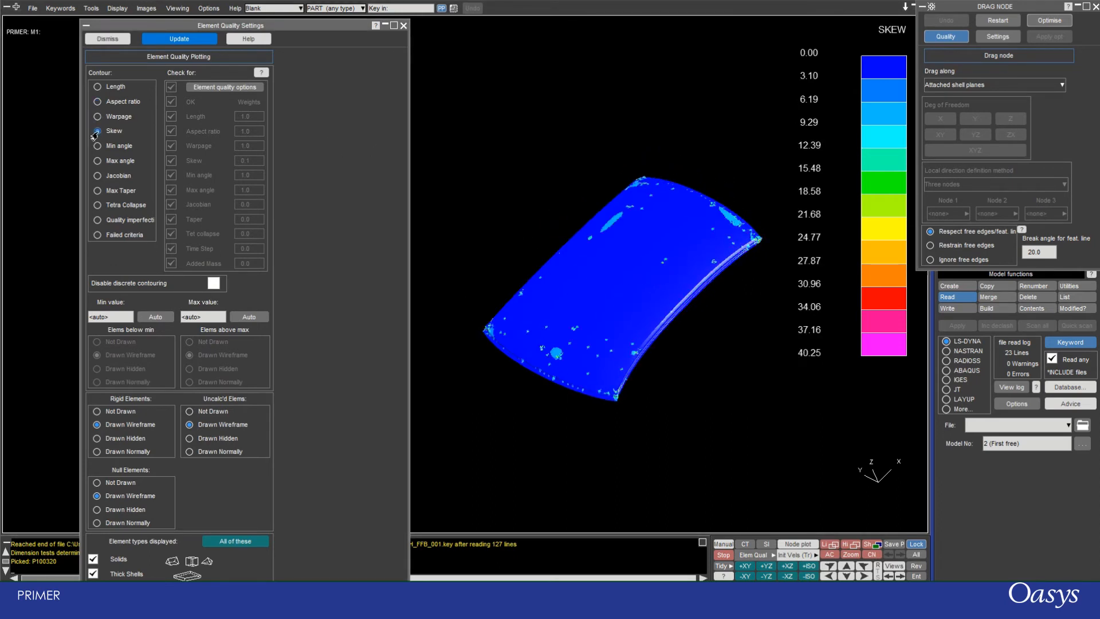
click(96, 147)
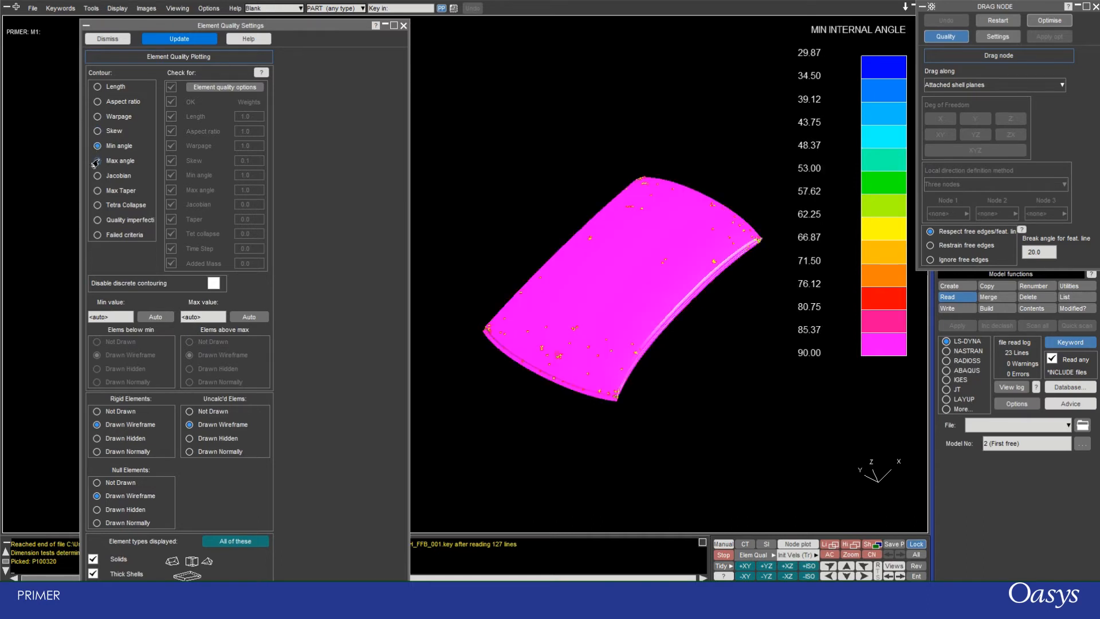
click(97, 161)
click(97, 177)
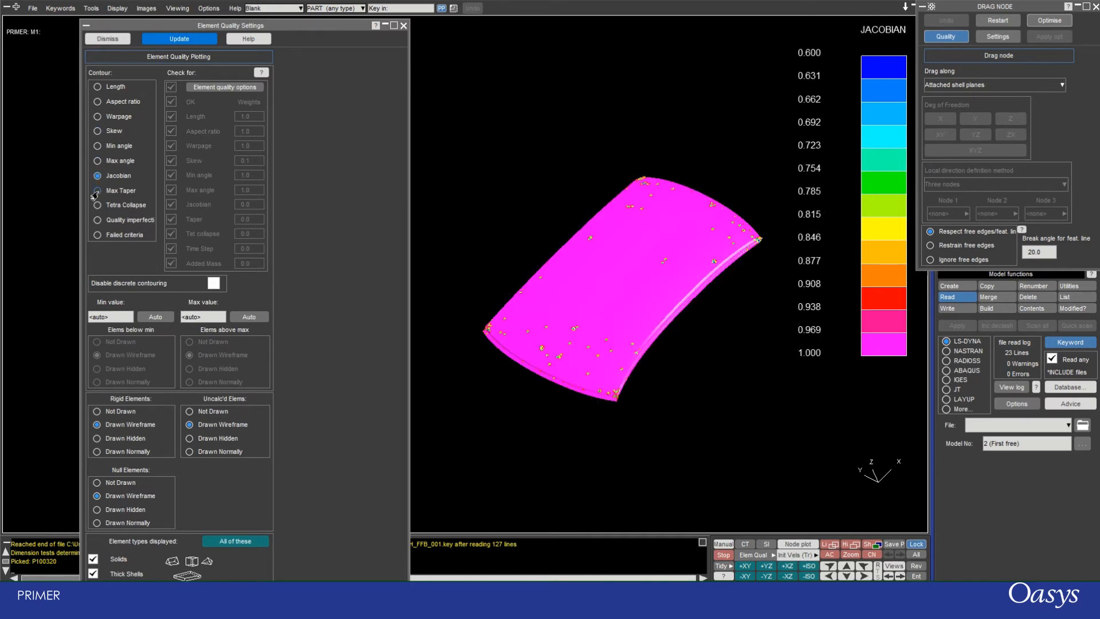
click(95, 191)
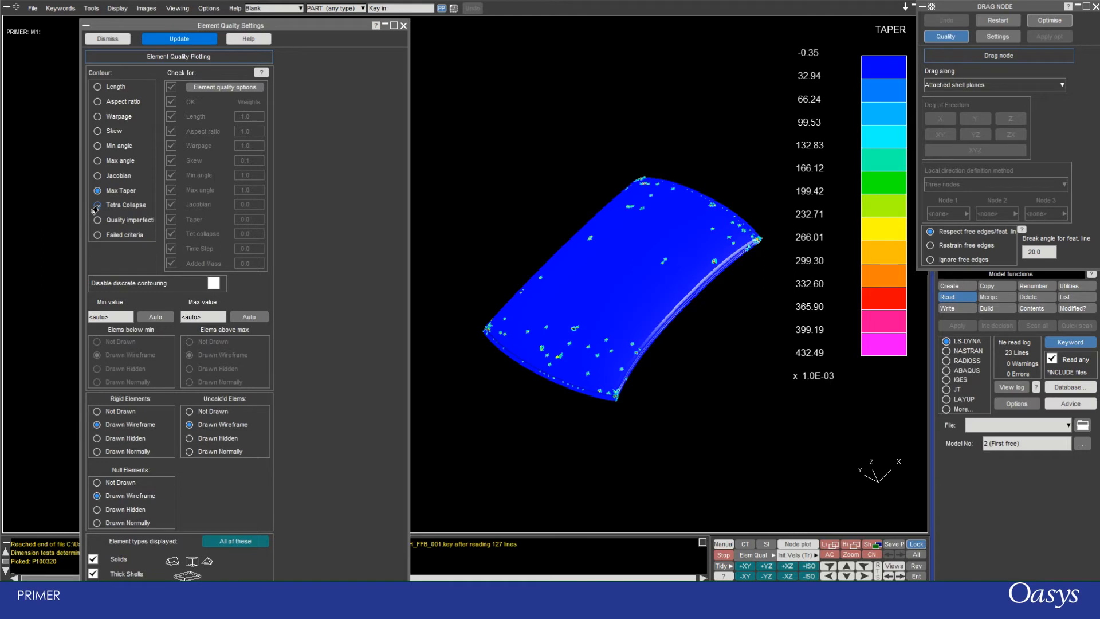
click(97, 205)
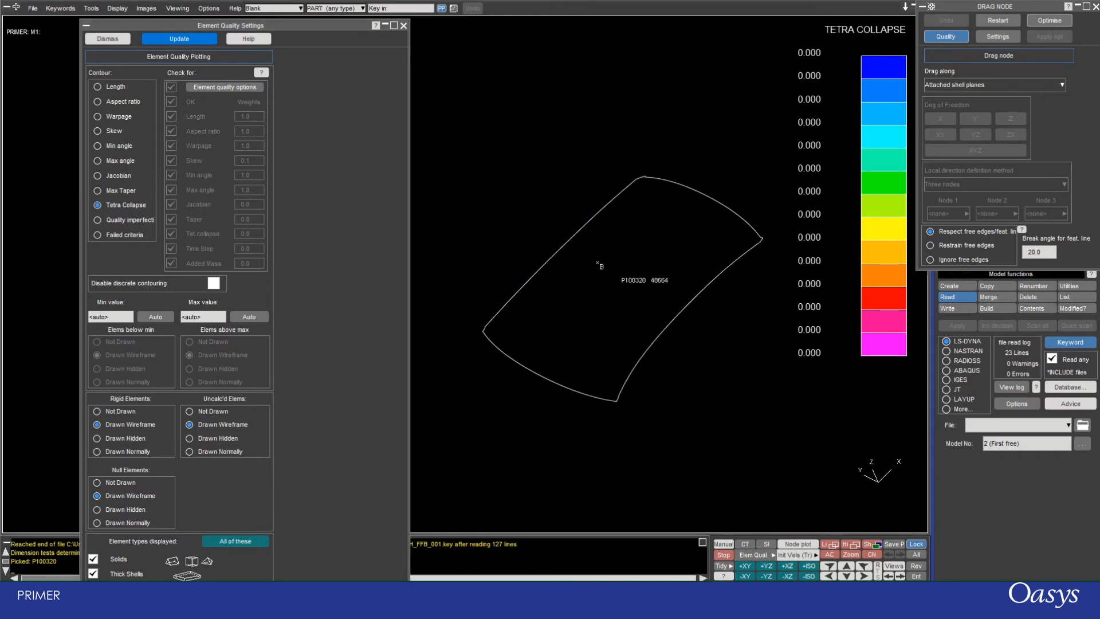
click(95, 222)
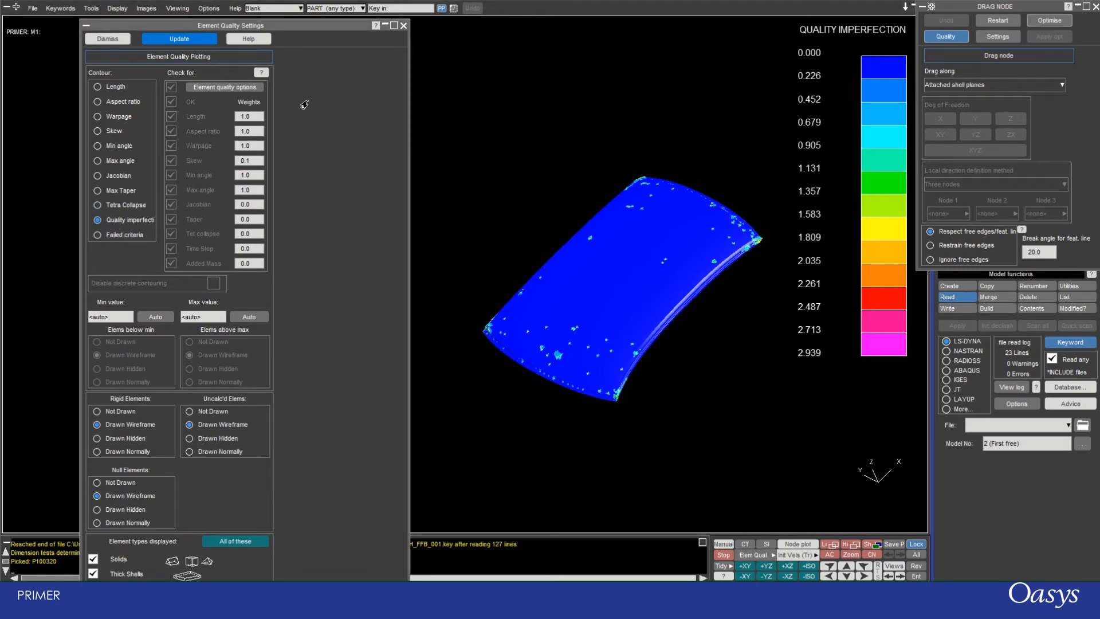
click(236, 118)
- Contour the roof panel by failed criteria and exclude the length check from the plot
click(96, 236)
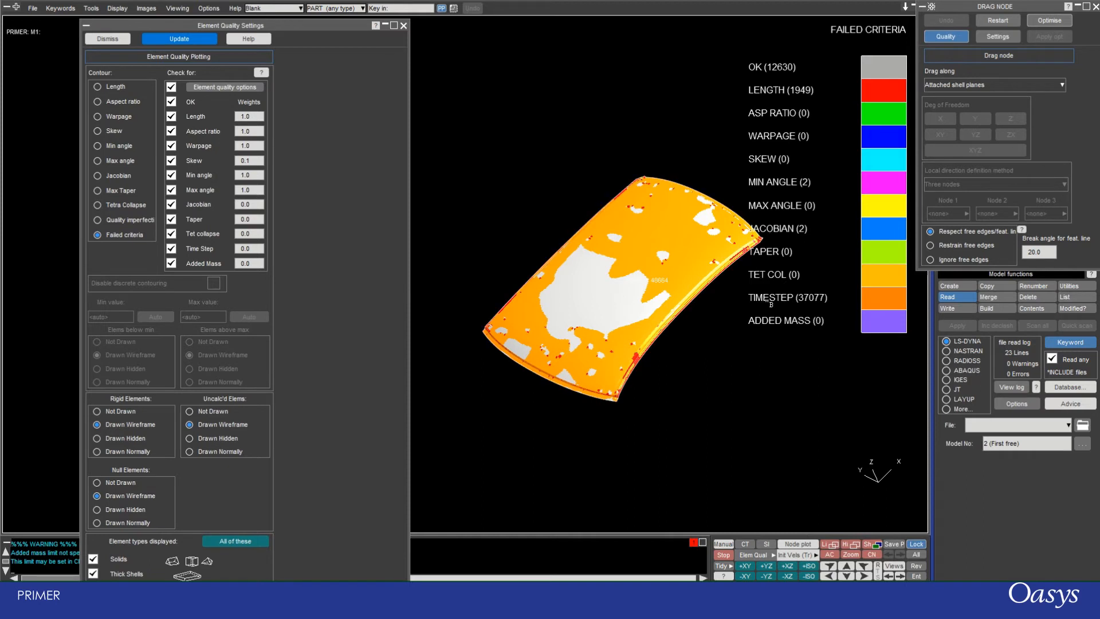
middle_drag(625, 234, 618, 184)
scroll(616, 183, up, 1)
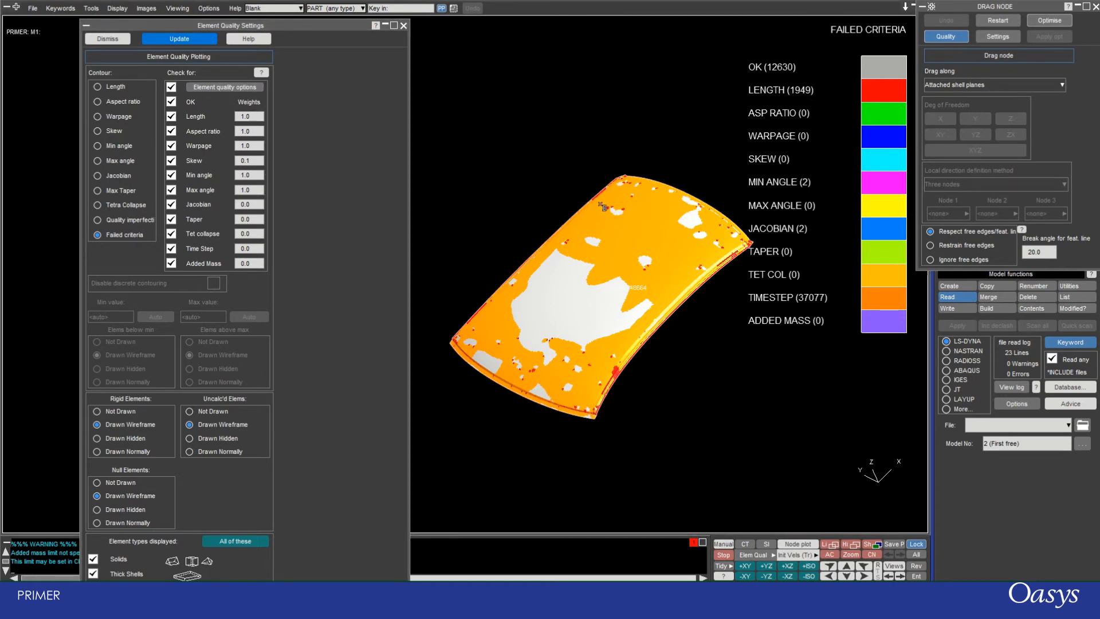
scroll(580, 350, up, 3)
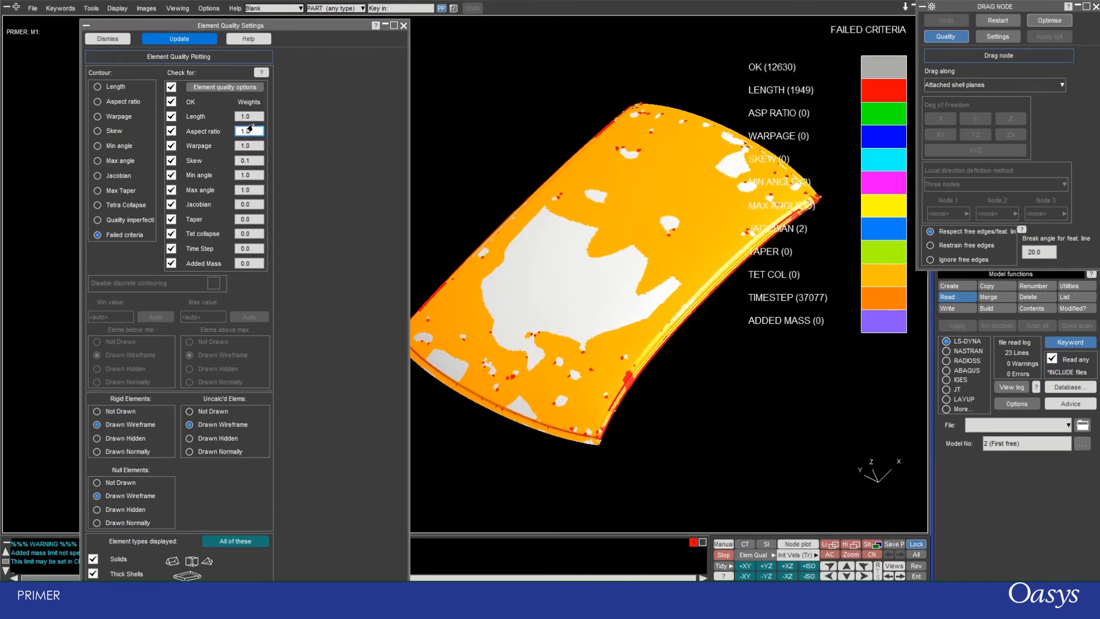
click(171, 117)
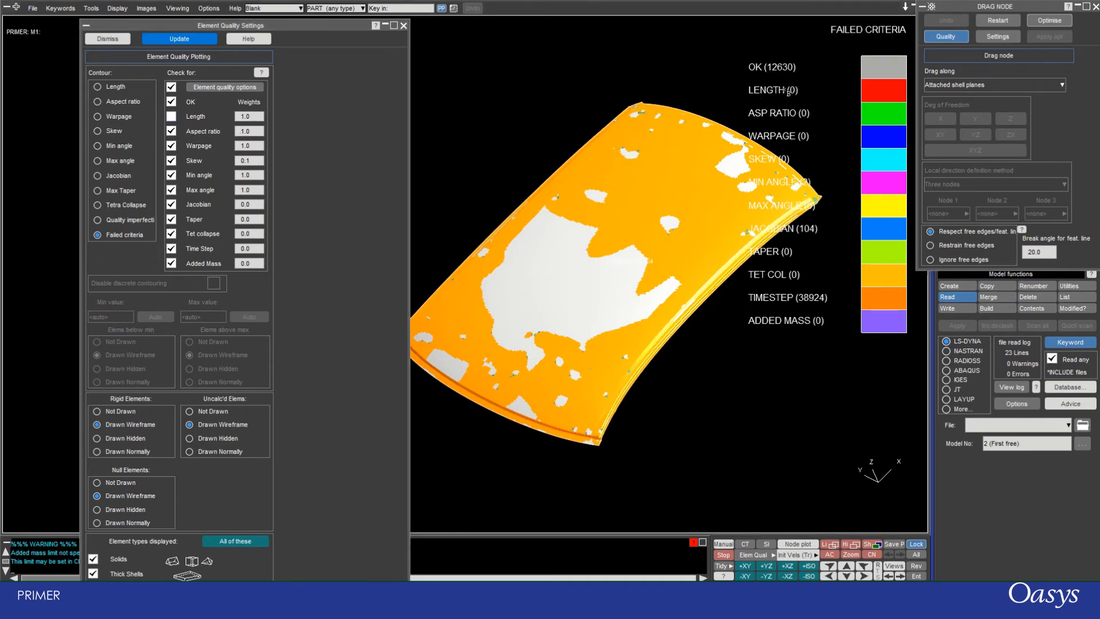
scroll(648, 112, down, 2)
scroll(648, 112, down, 3)
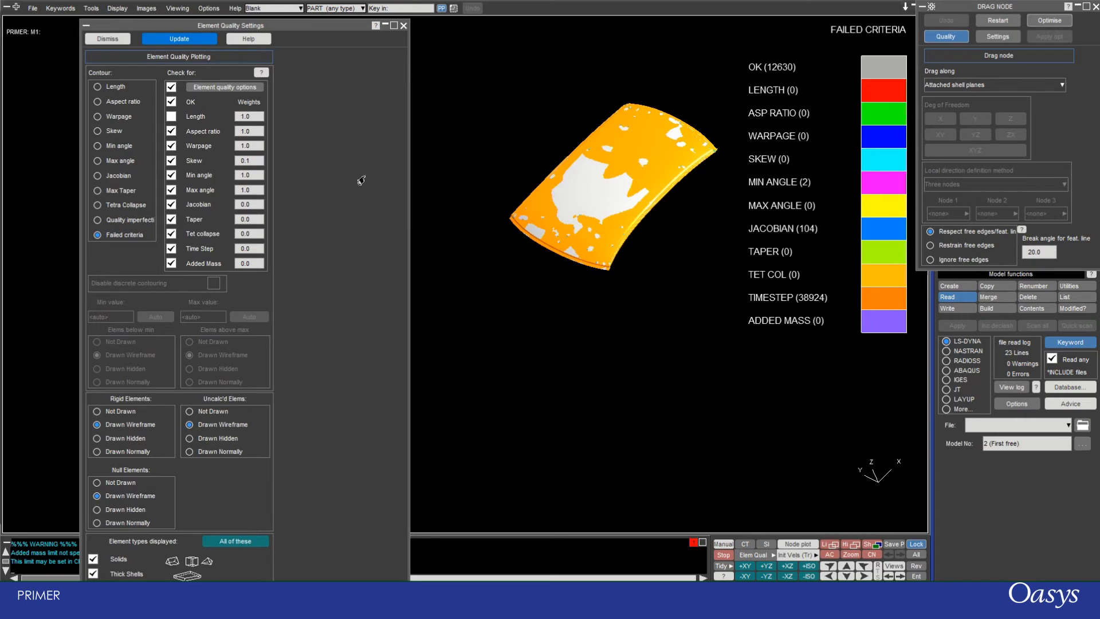
- Contour the roof panel by Jacobian and inspect the low-quality elements around its front corner up close
click(96, 176)
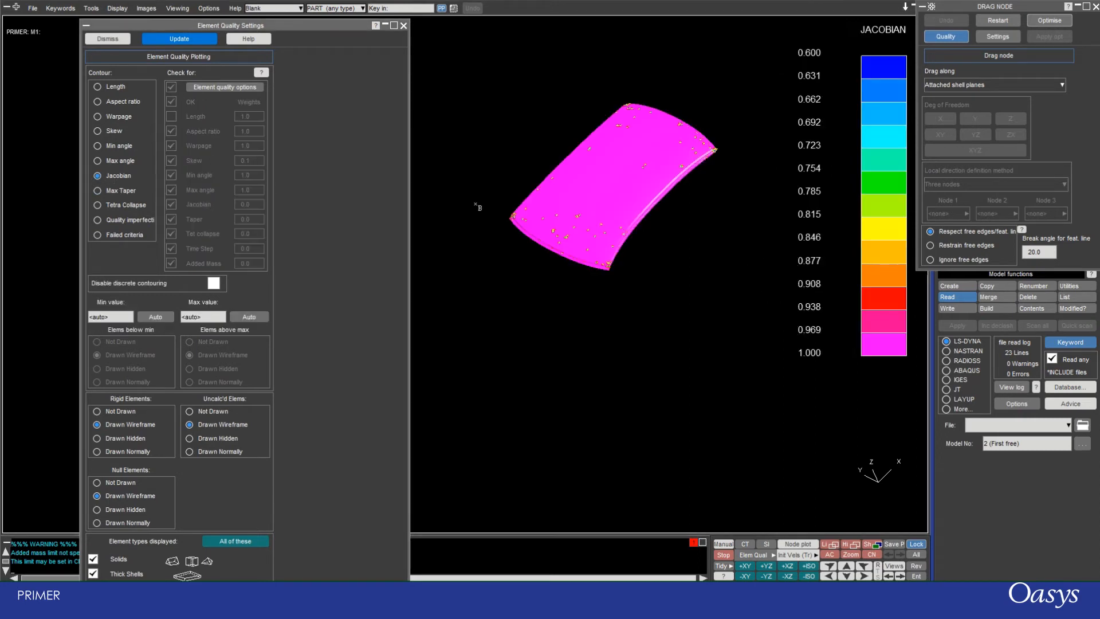
scroll(565, 147, up, 5)
scroll(572, 287, up, 3)
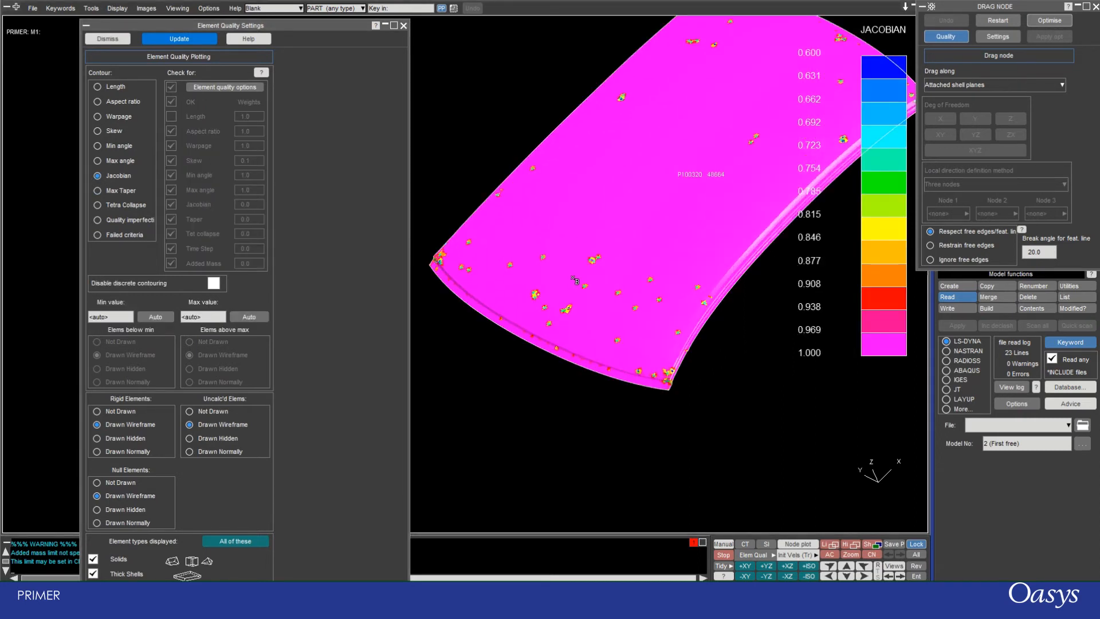
key(z)
click(618, 338)
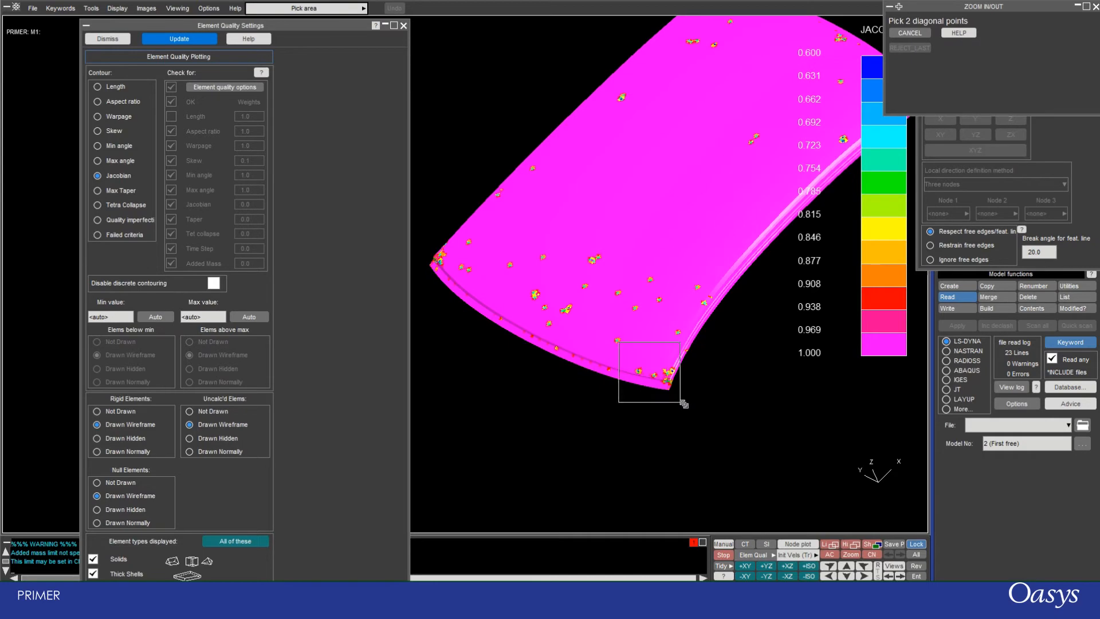
click(729, 417)
shift+middle_drag(601, 293, 766, 305)
scroll(535, 226, up, 6)
shift+drag(601, 252, 623, 160)
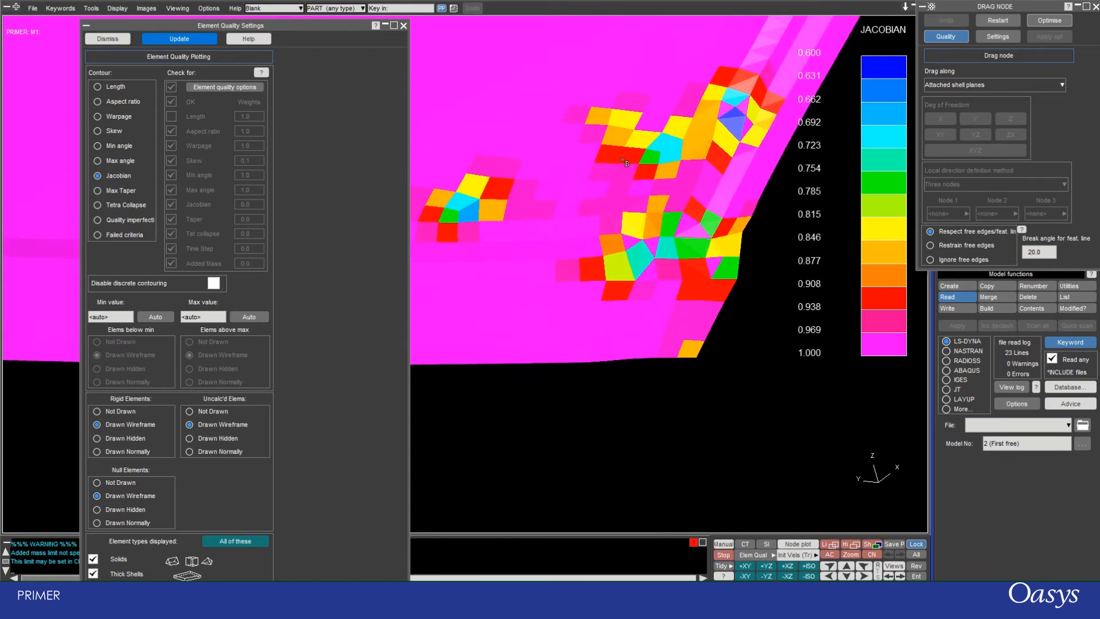
shift+drag(623, 161, 589, 294)
scroll(589, 294, down, 4)
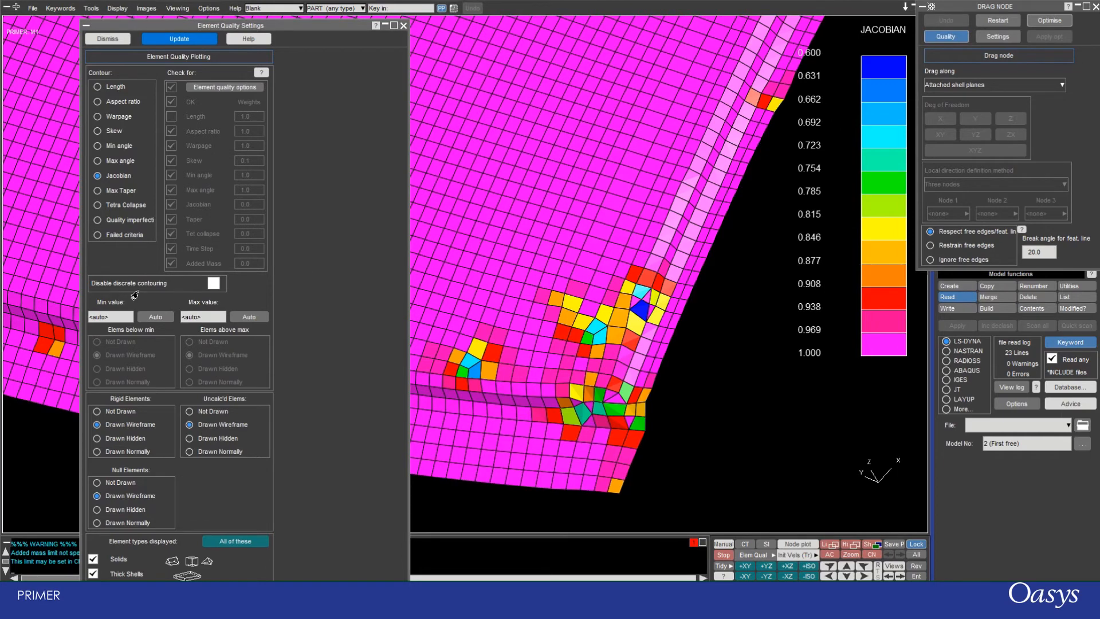
- Hide shell elements from the Jacobian plot, and display all element types again
click(112, 317)
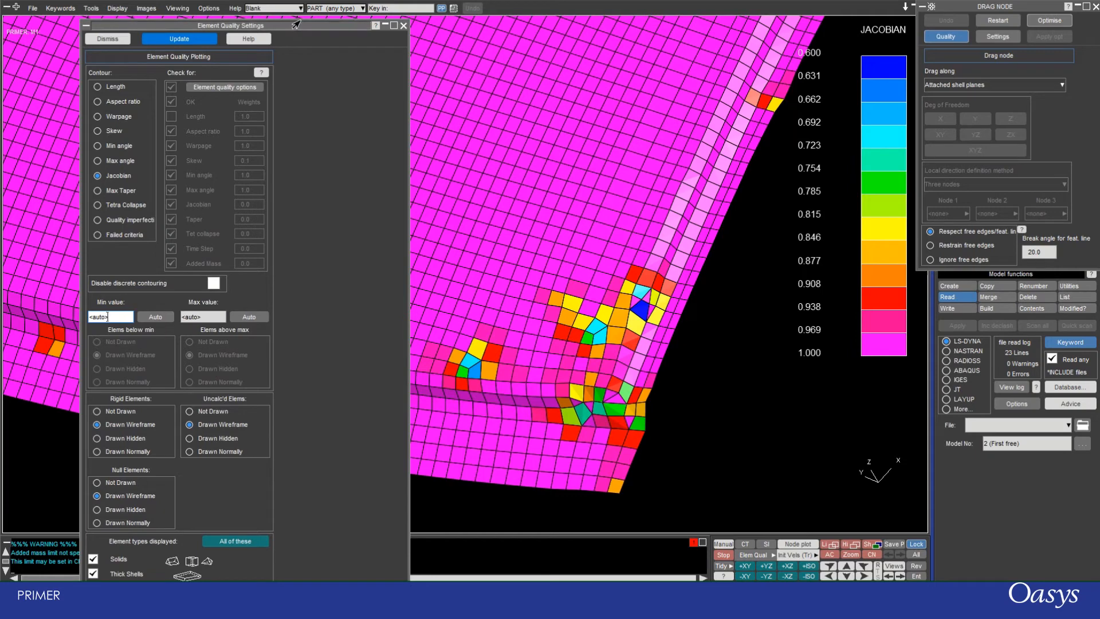
drag(296, 25, 298, 16)
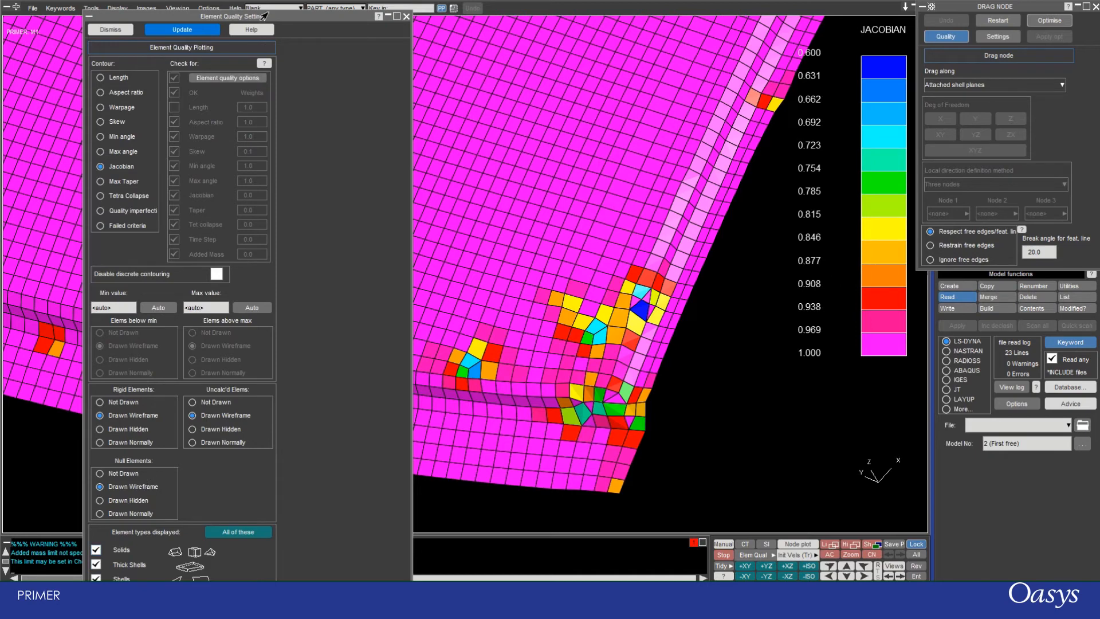
drag(264, 17, 266, 1)
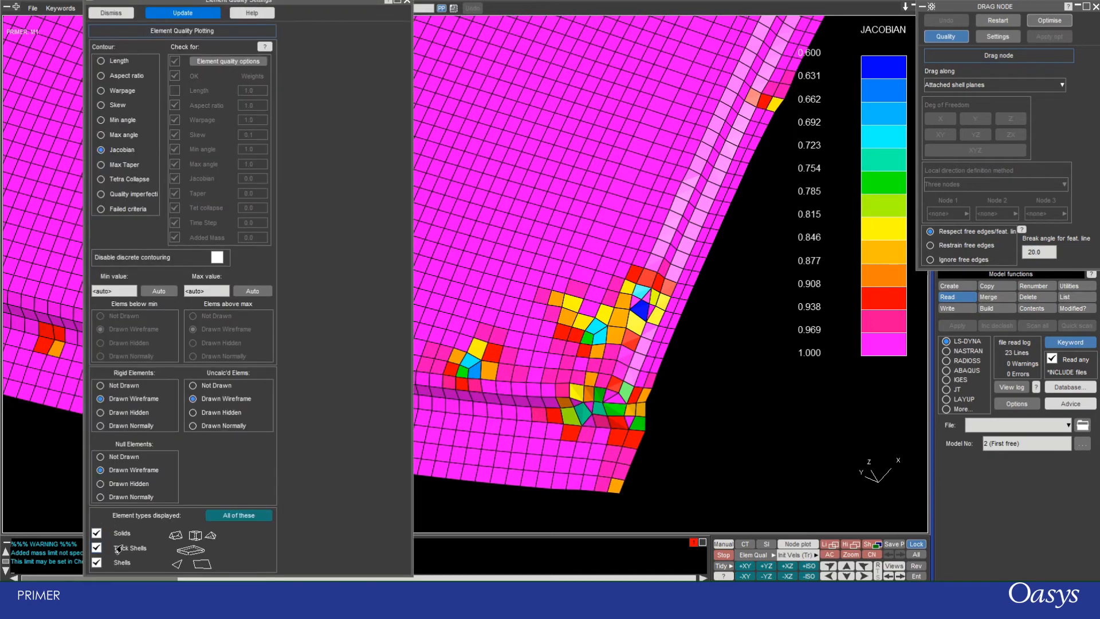
click(96, 562)
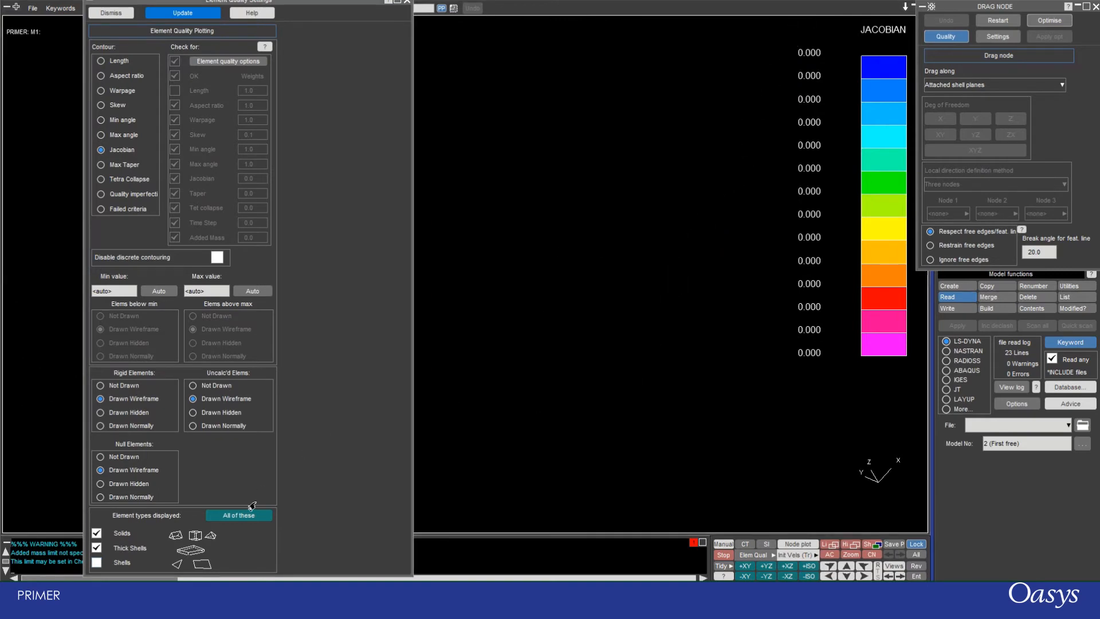
click(231, 515)
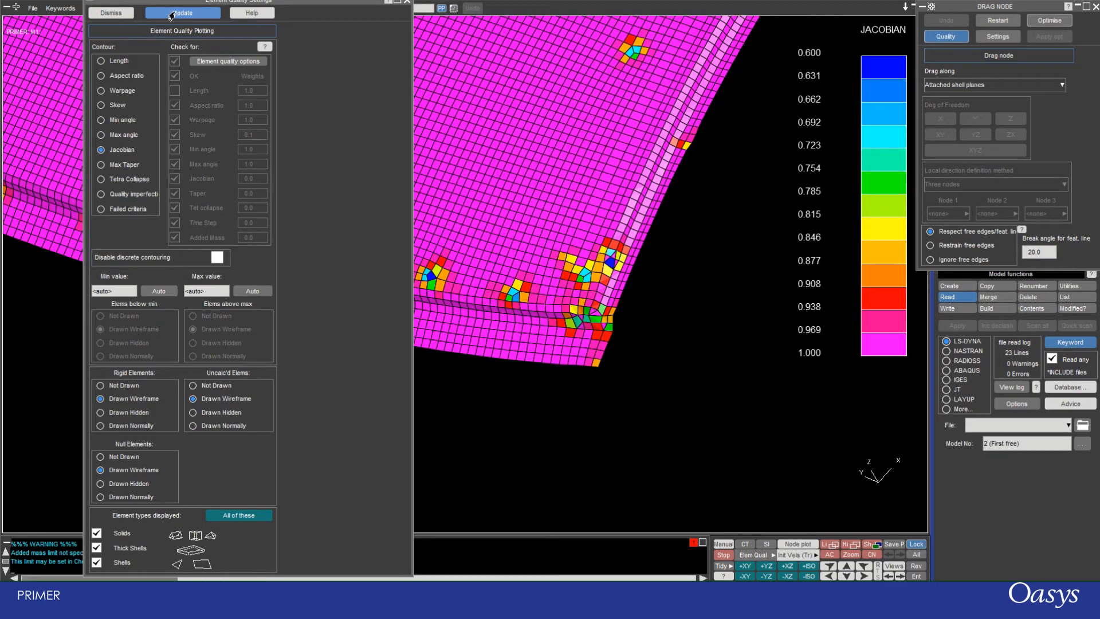
- Close the element quality settings and the Drag node tool
click(110, 12)
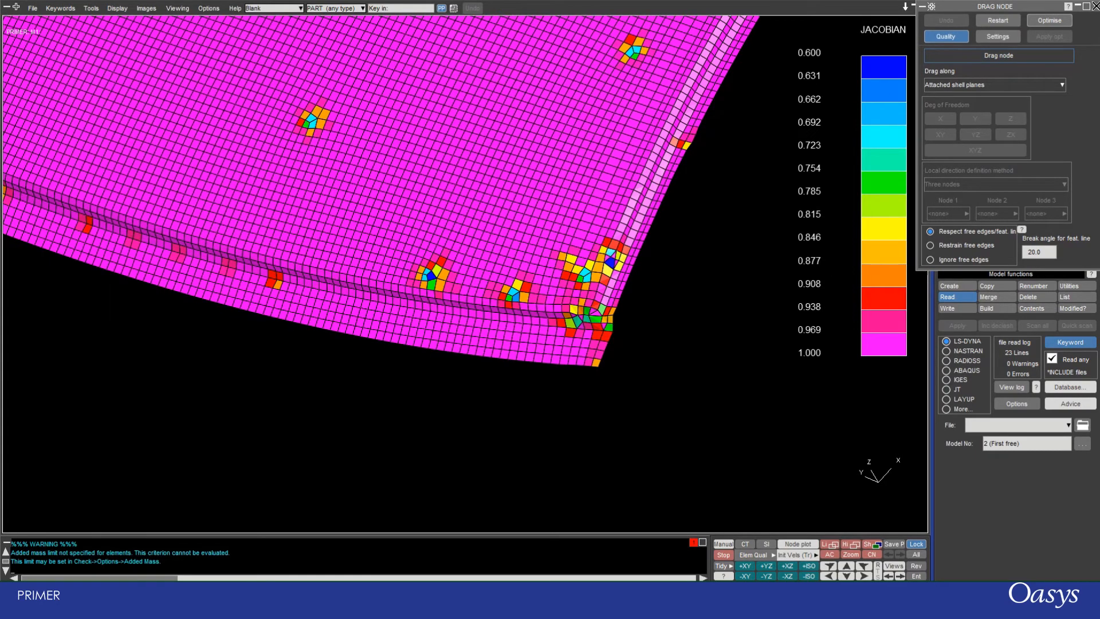
click(1095, 5)
scroll(590, 402, down, 1)
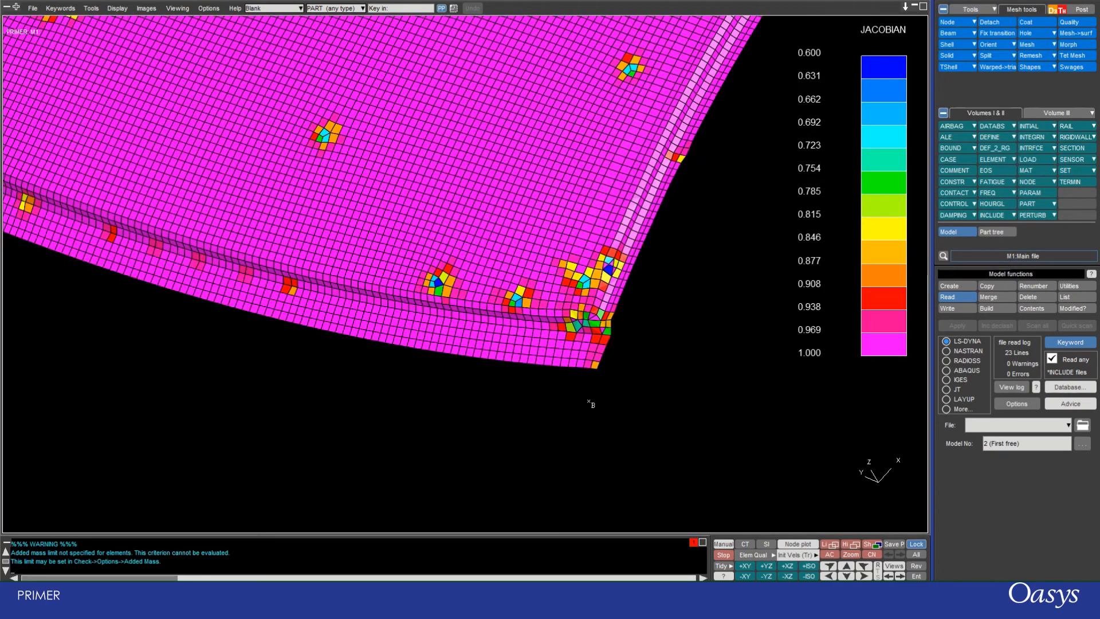
scroll(640, 376, down, 5)
shift+middle_drag(502, 236, 407, 333)
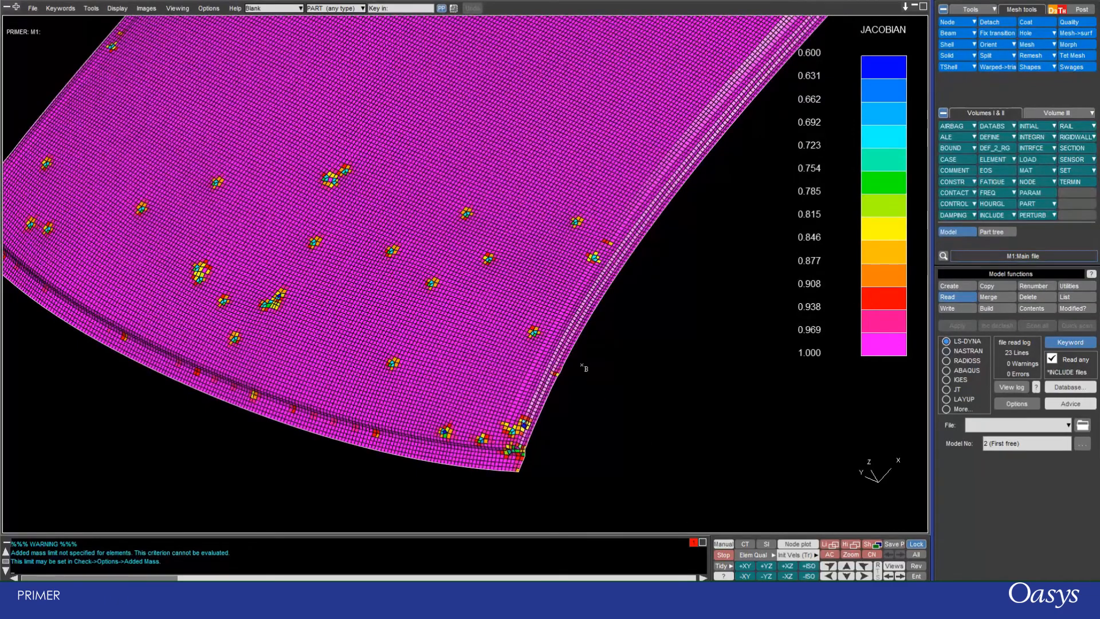
- Switch the roof panel's contour plot to shell normals and check their direction
click(771, 556)
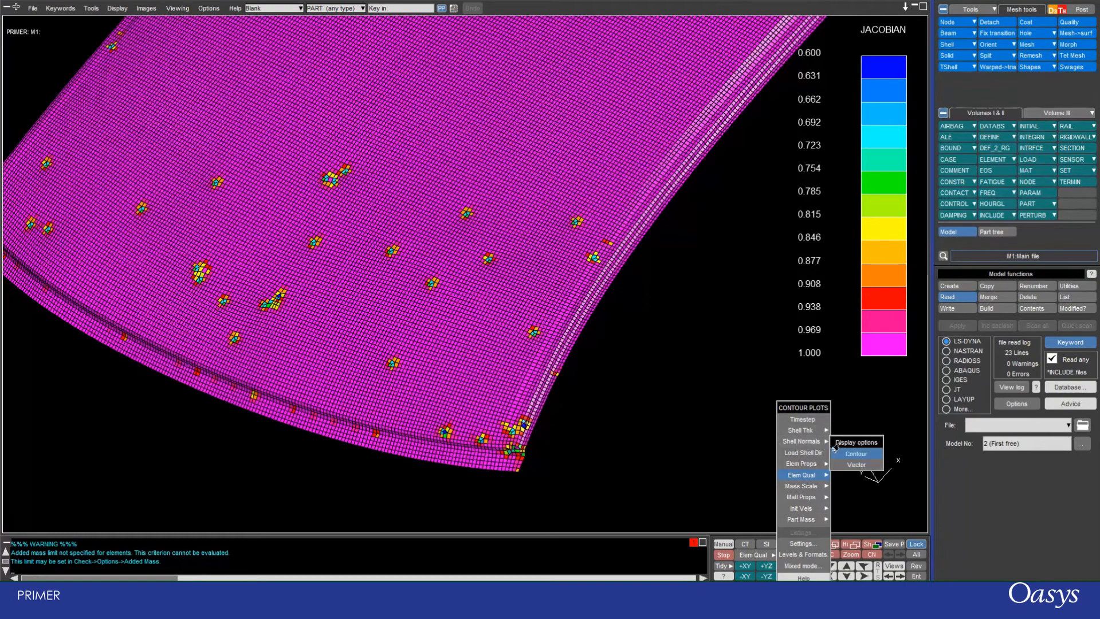
click(805, 445)
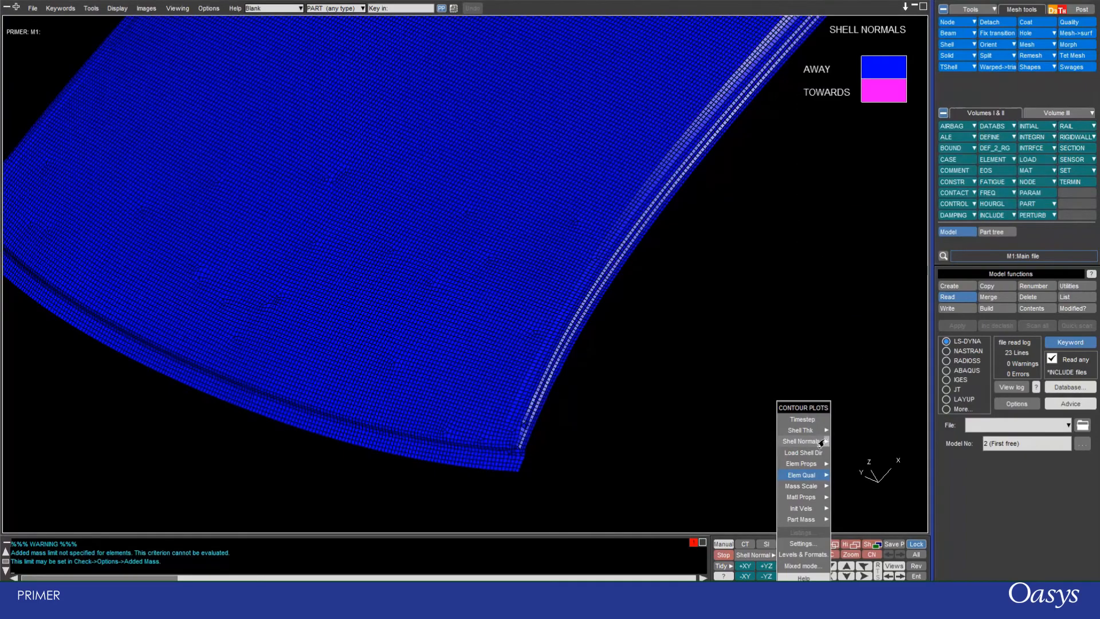
shift+drag(609, 432, 624, 457)
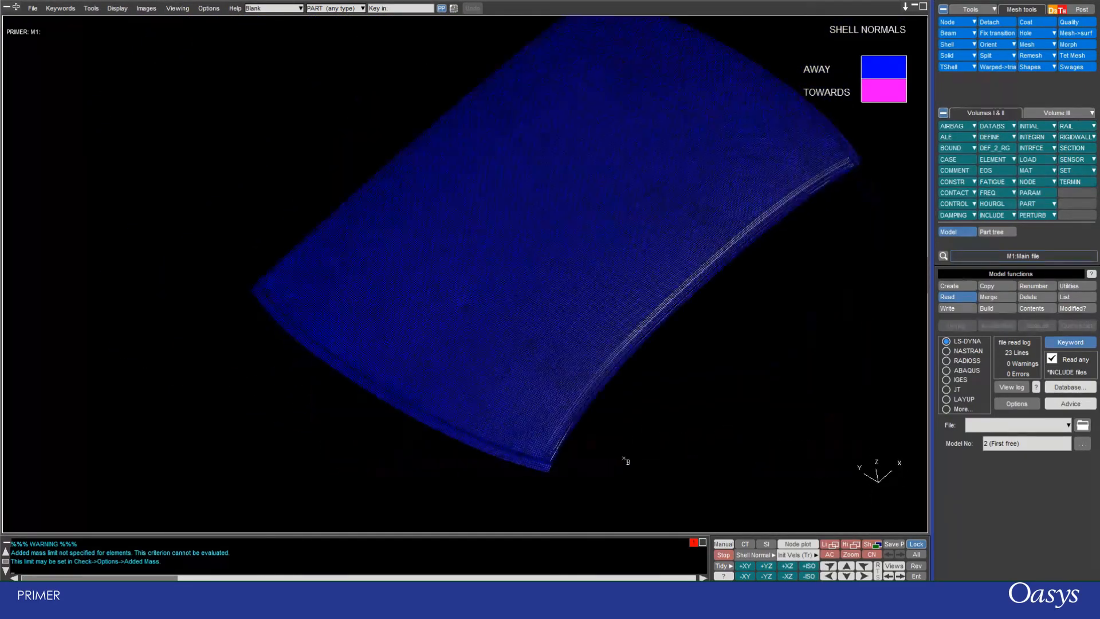
- Switch the roof panel's contour plot from shell normals to minimum element length and look at the values closer up
click(771, 555)
click(801, 474)
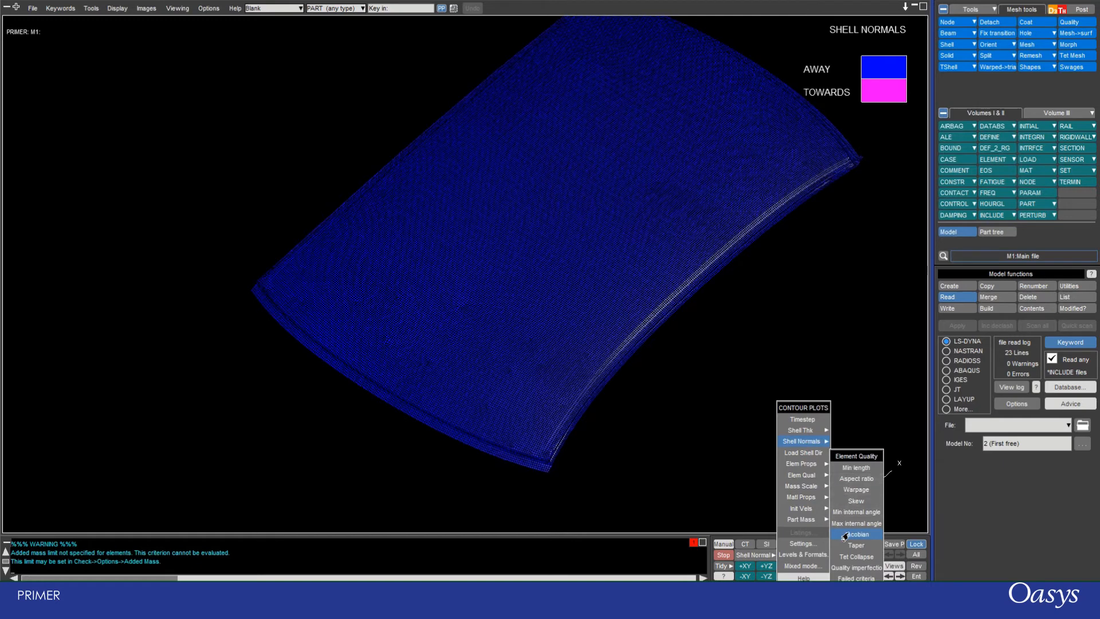
click(855, 468)
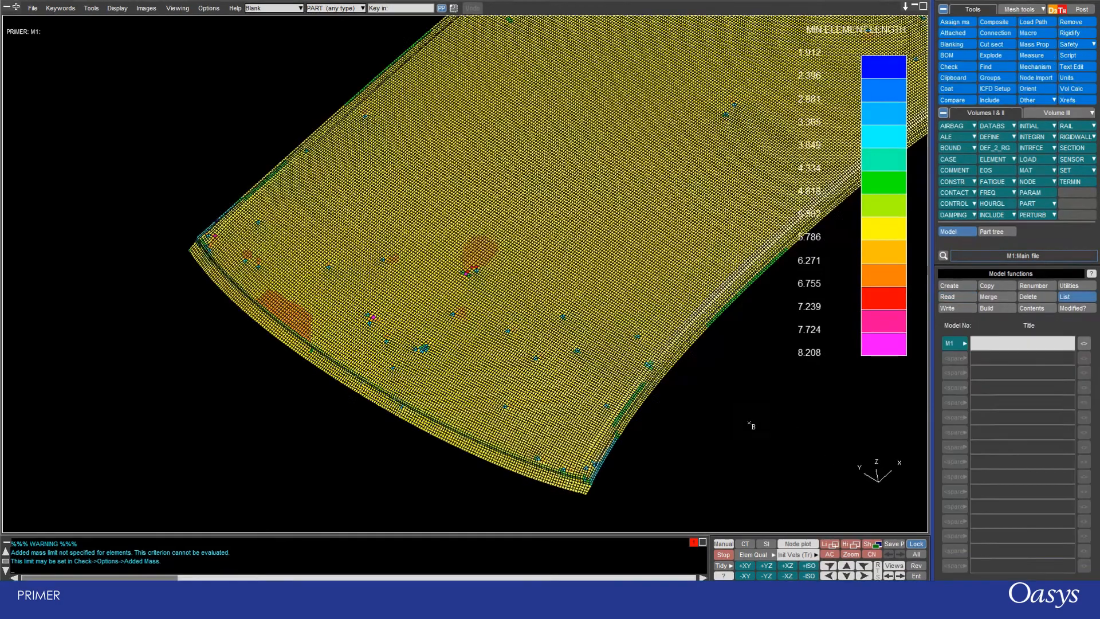
scroll(732, 395, up, 3)
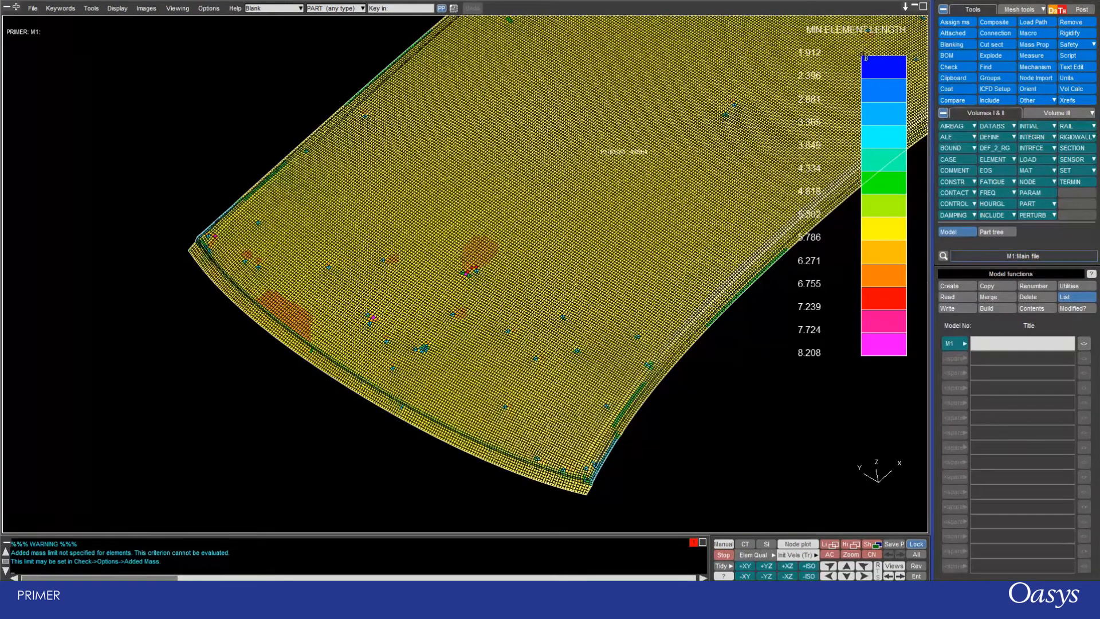
- Run an element quality check on model 1, expand its solid and shell warnings, and close the quality tree viewer
click(949, 67)
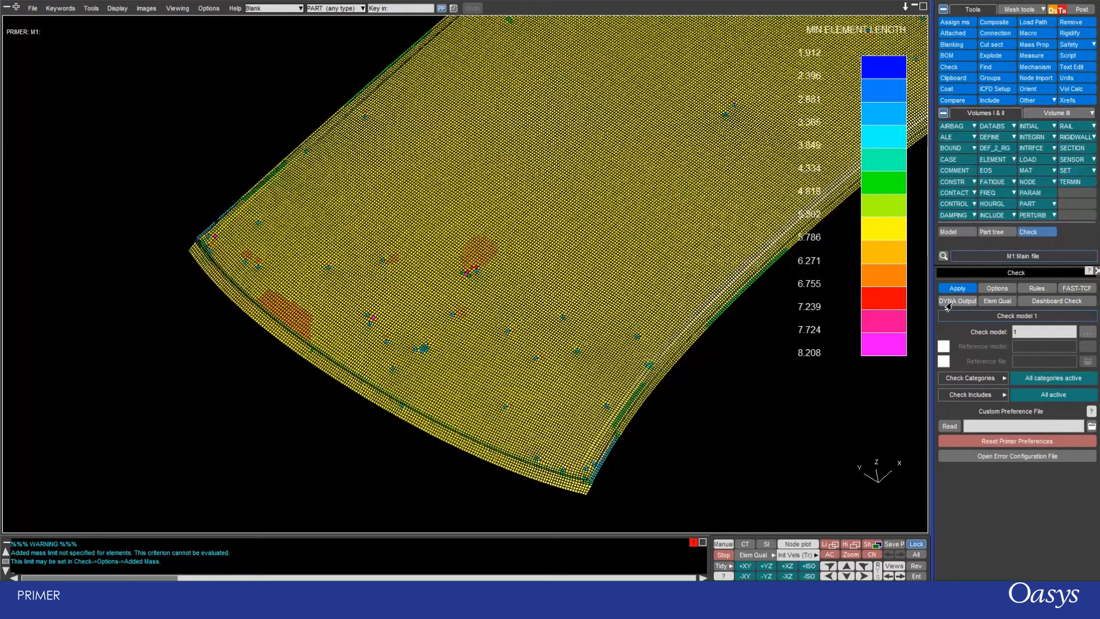
click(993, 301)
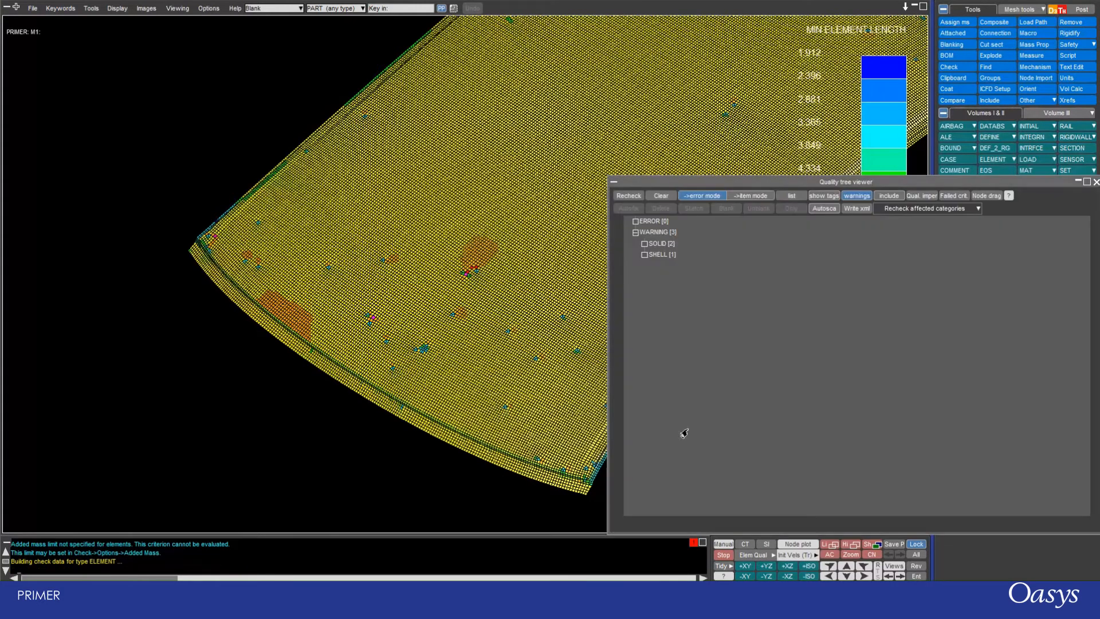
click(644, 243)
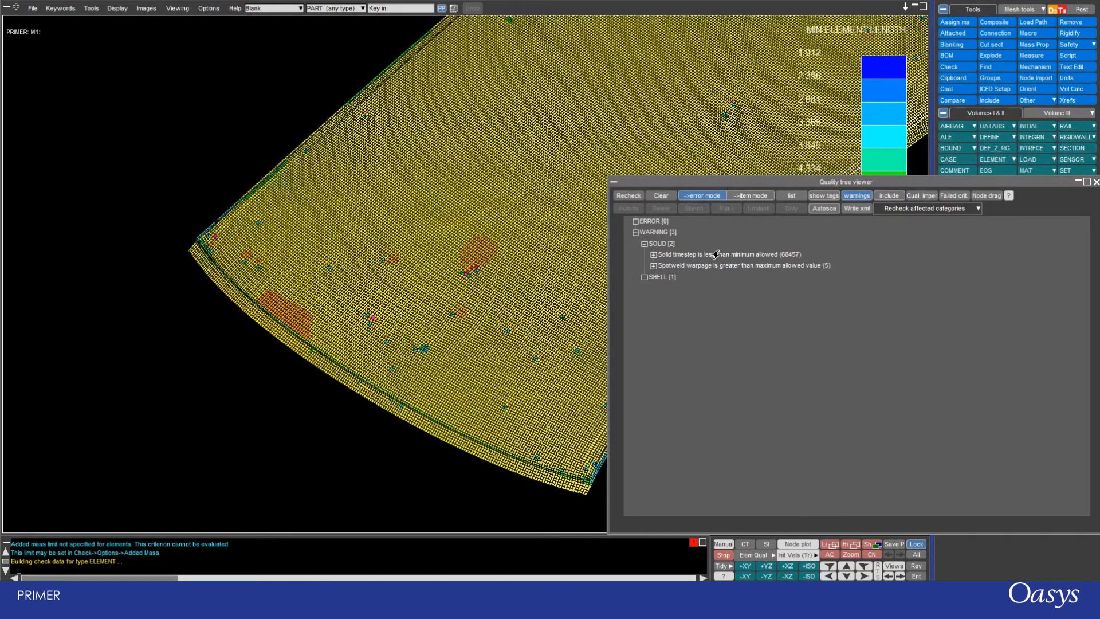
click(644, 277)
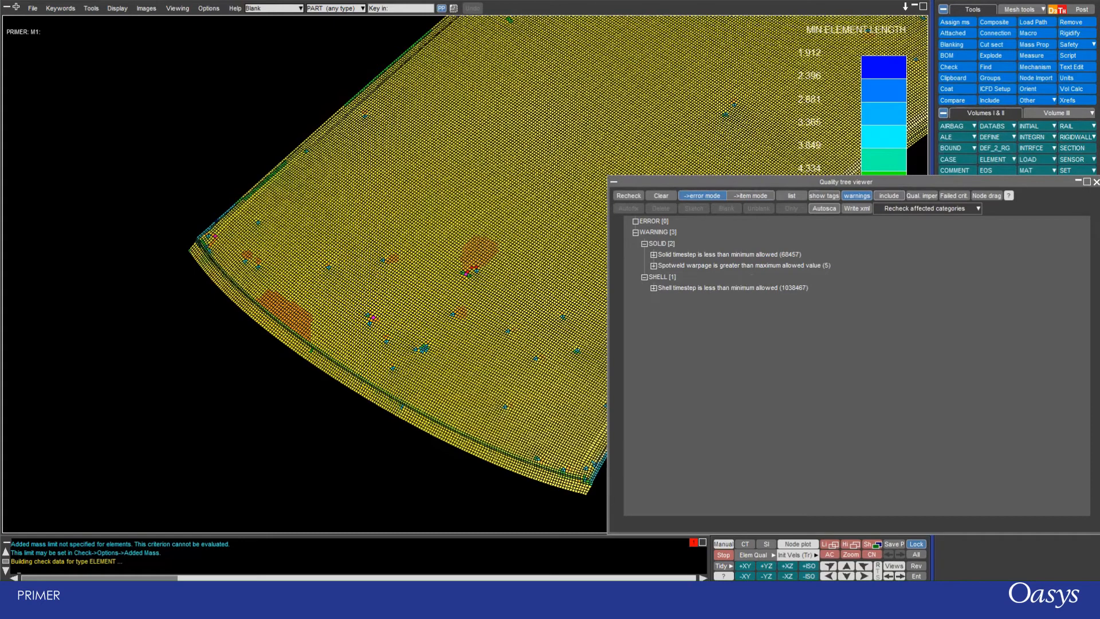
click(1095, 181)
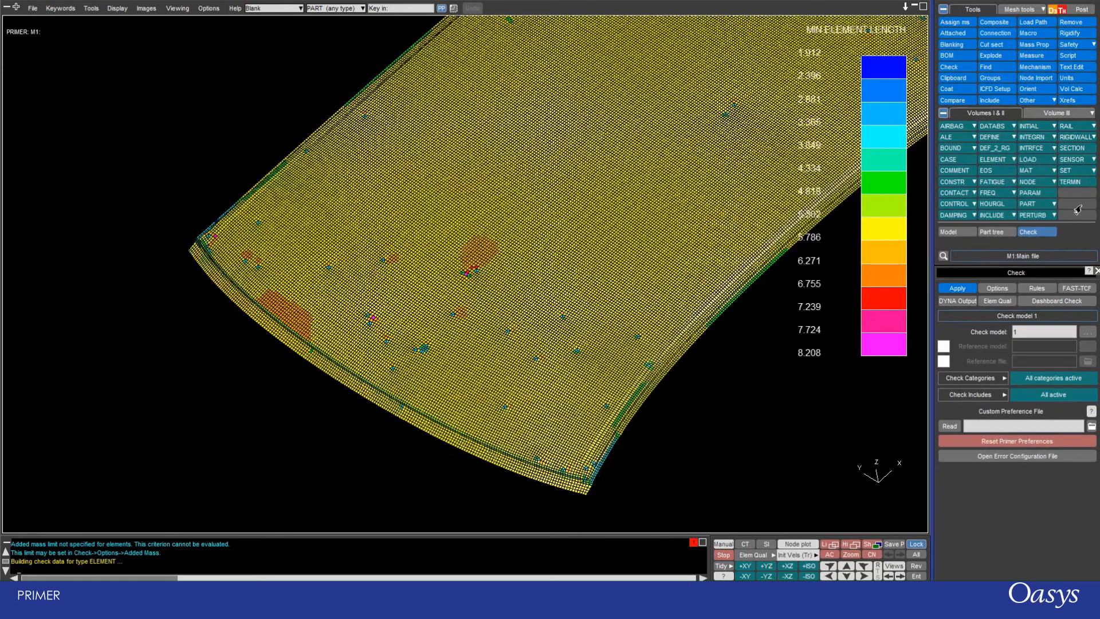
- Enable reporting of duplicated elements in the quality check options and close them
click(988, 292)
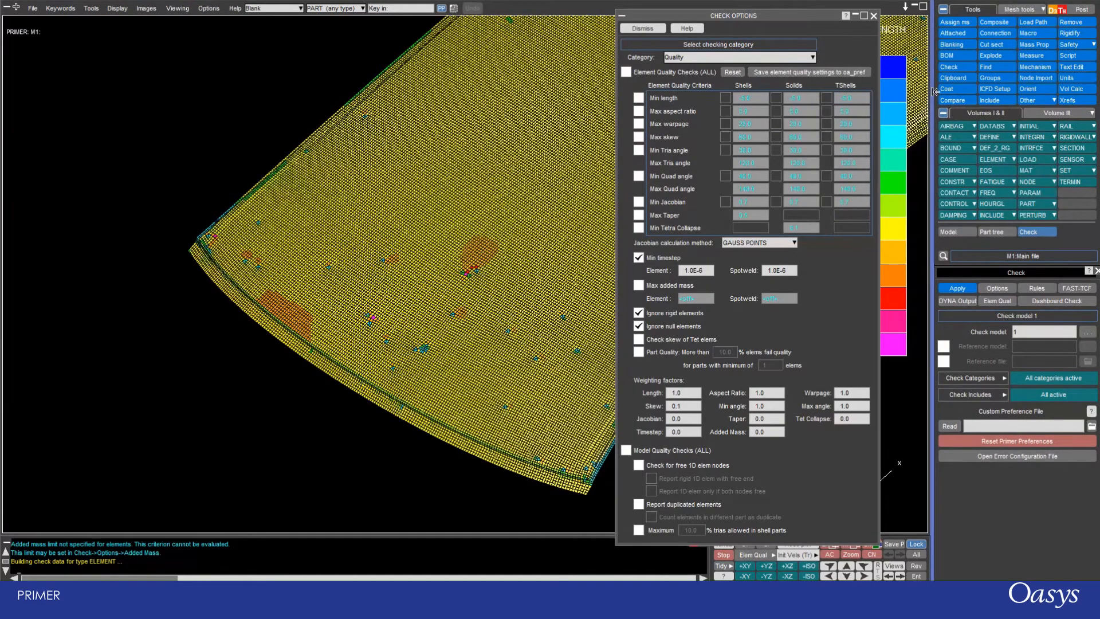
click(1019, 9)
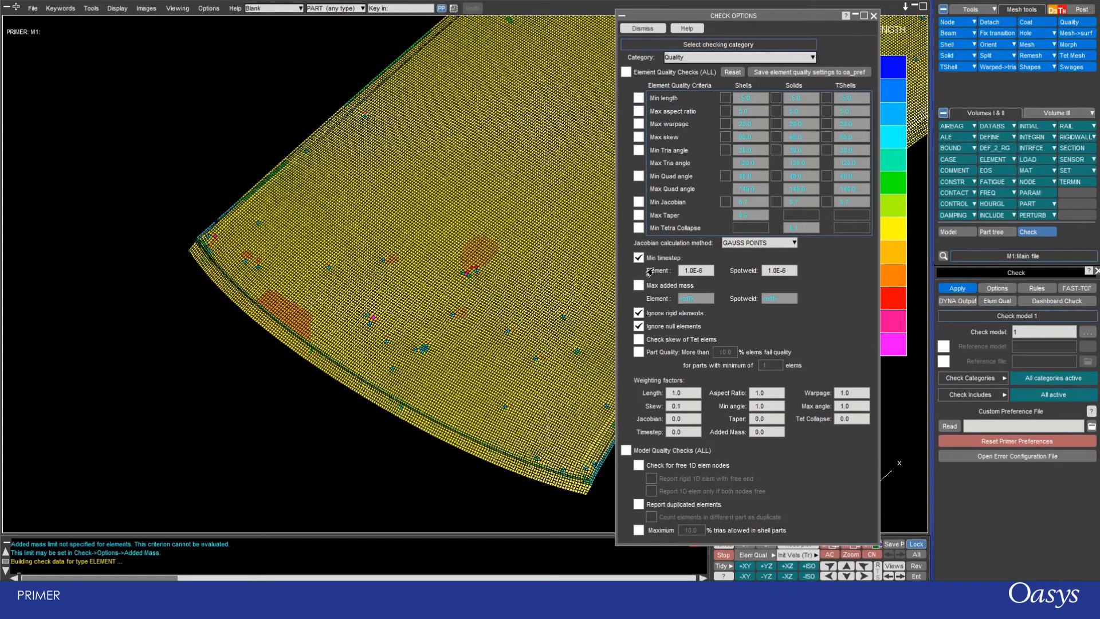
click(639, 326)
click(637, 506)
click(637, 506)
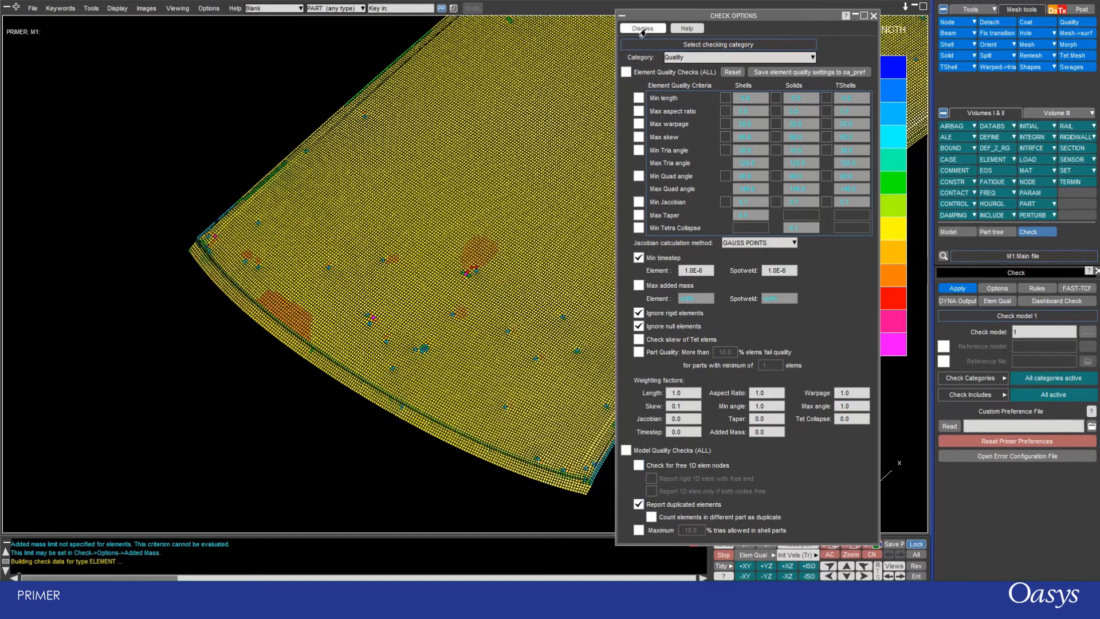
click(642, 29)
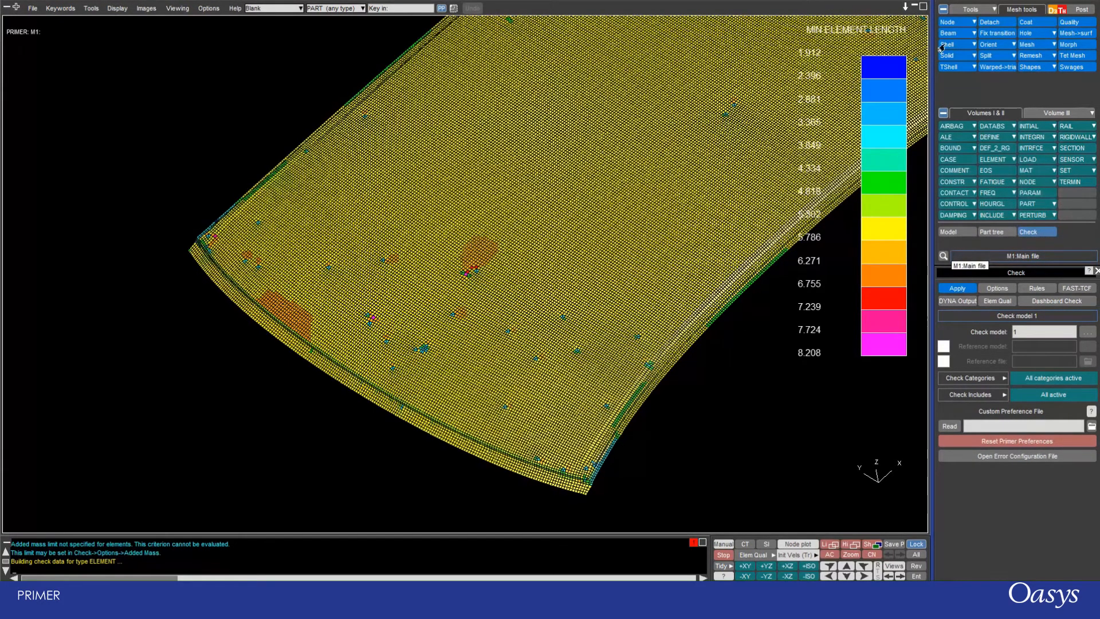
- Start the Drag node tool for model 1 along attached shell planes and focus on the roof panel's front corner
click(1071, 23)
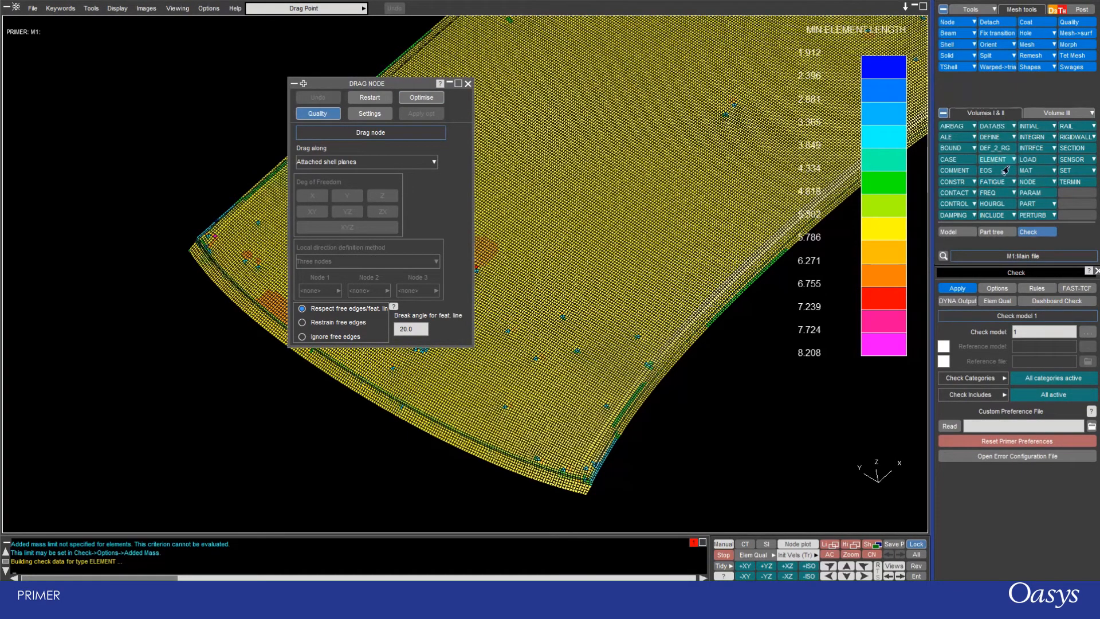
click(1023, 181)
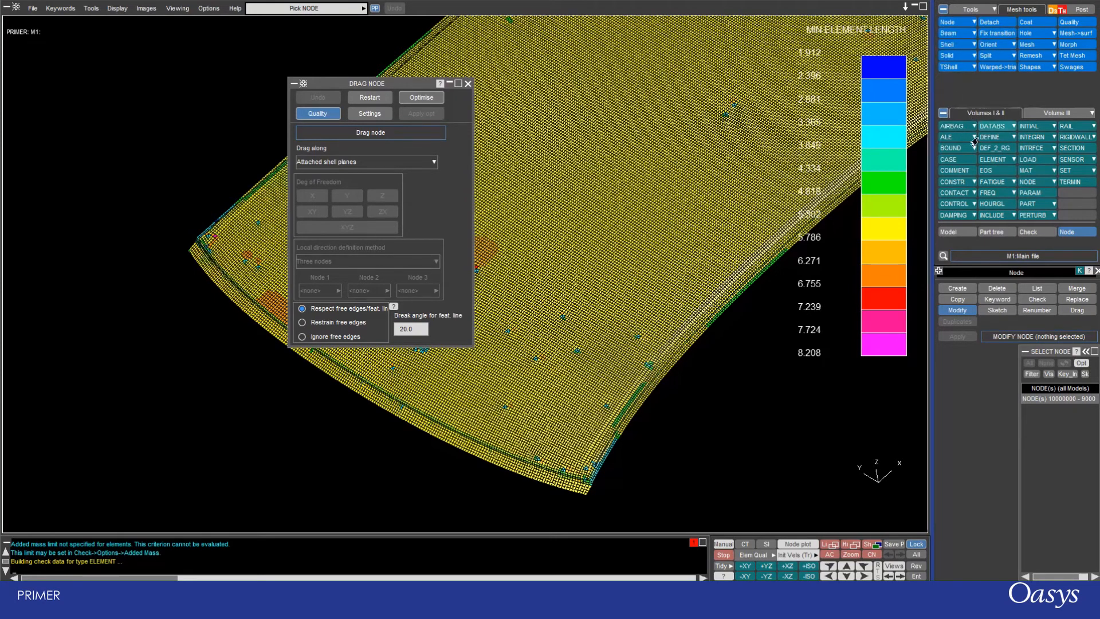
click(1007, 162)
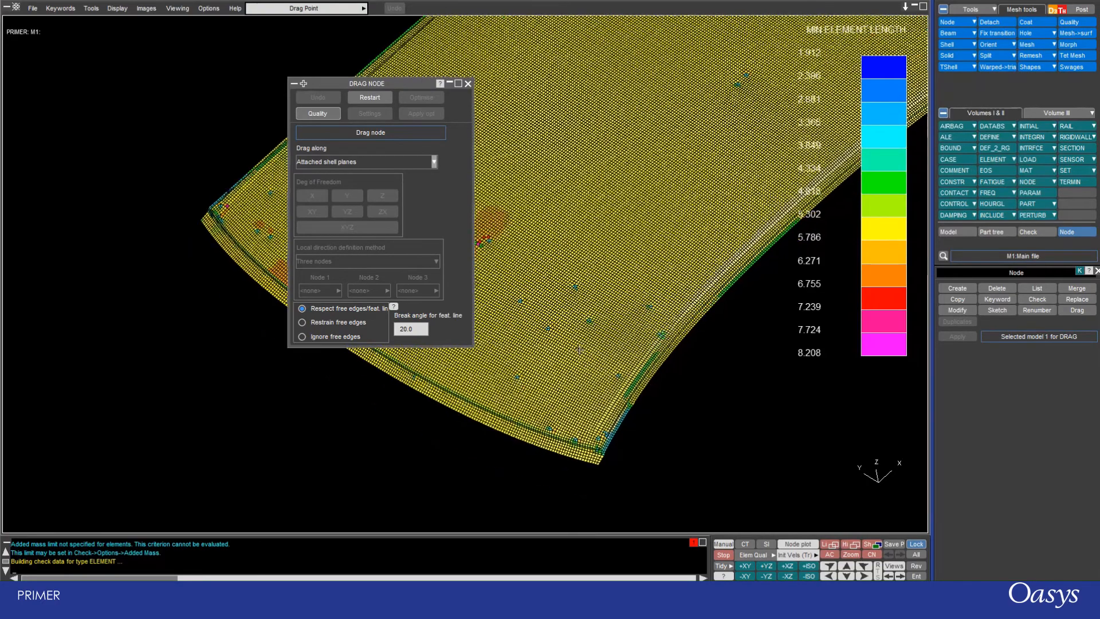
scroll(670, 335, up, 5)
scroll(672, 337, up, 4)
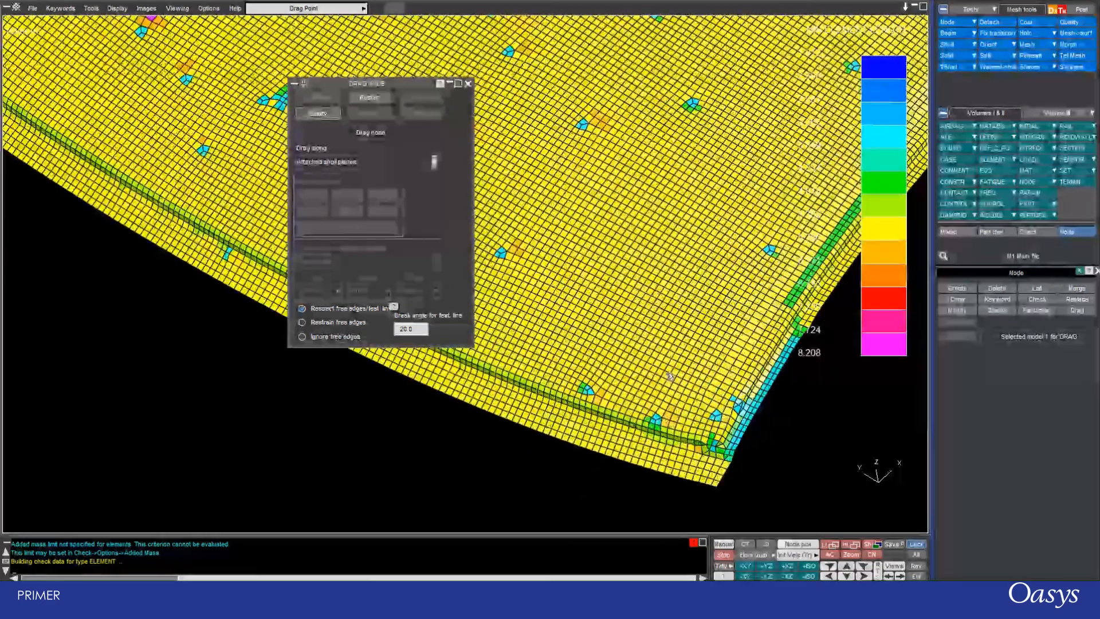
shift+middle_drag(612, 275, 447, 231)
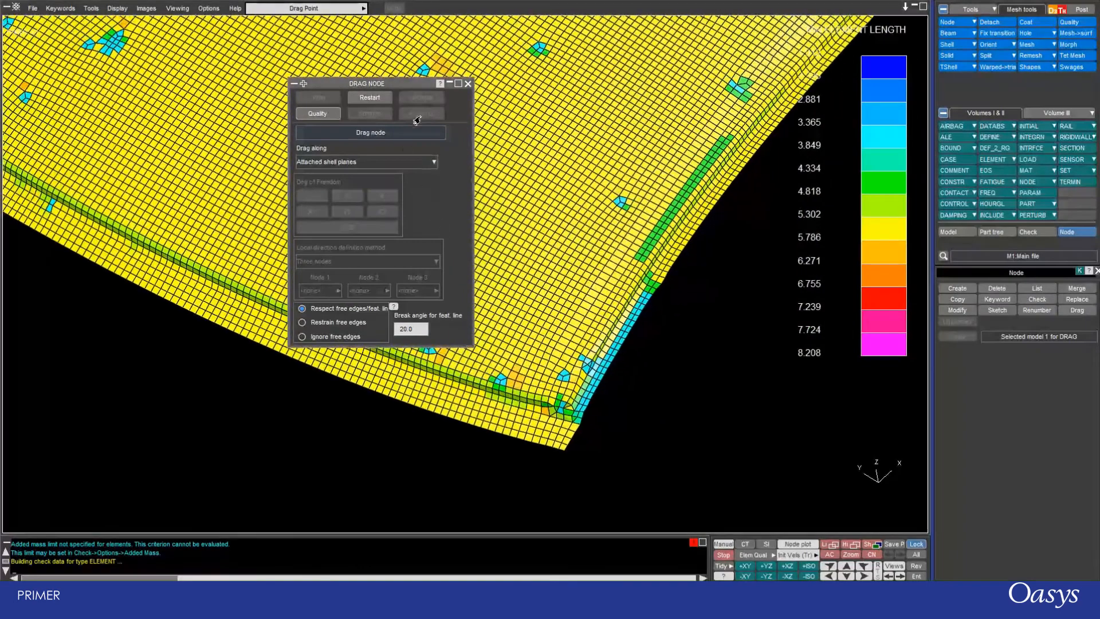
- Turn on quality plotting for node dragging, set its contour to quality imperfection, and close the settings
click(318, 114)
click(362, 114)
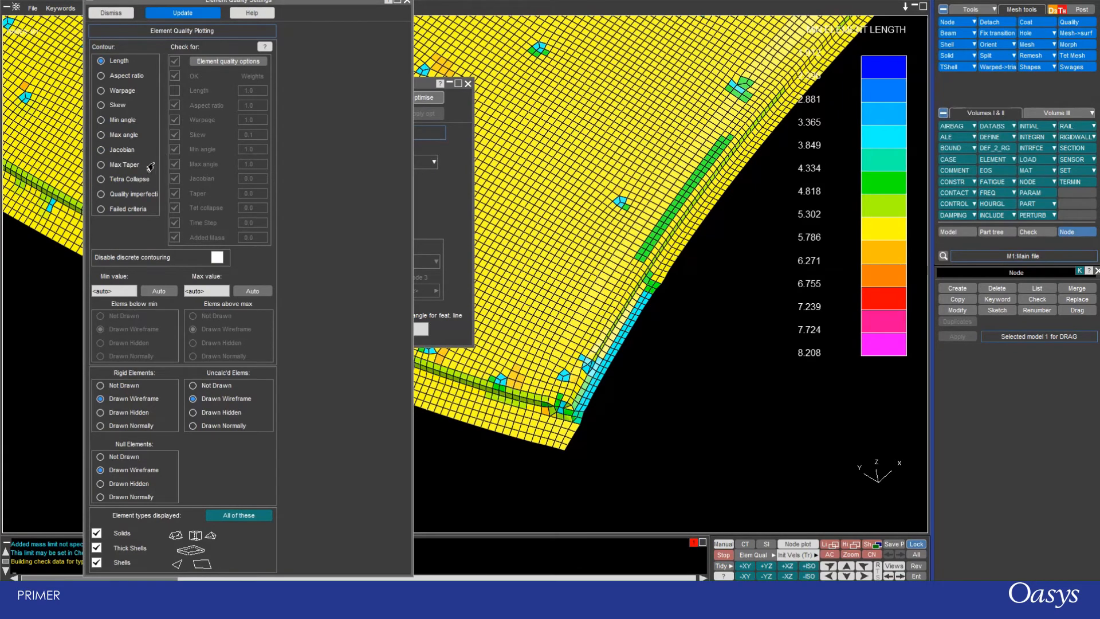
click(101, 195)
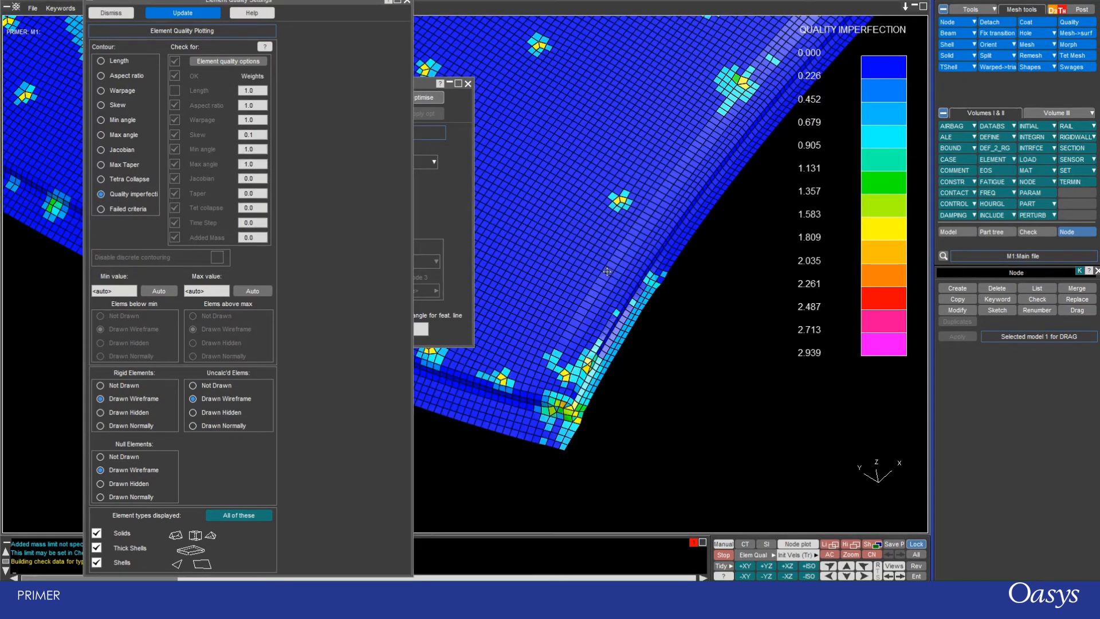
middle_drag(607, 272, 700, 286)
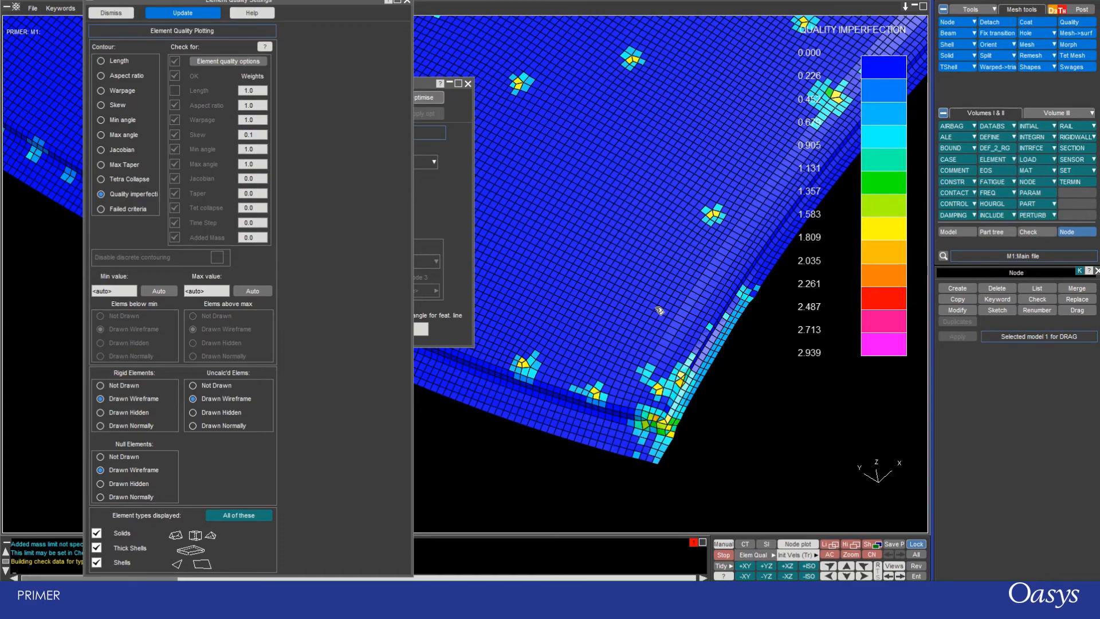
click(109, 14)
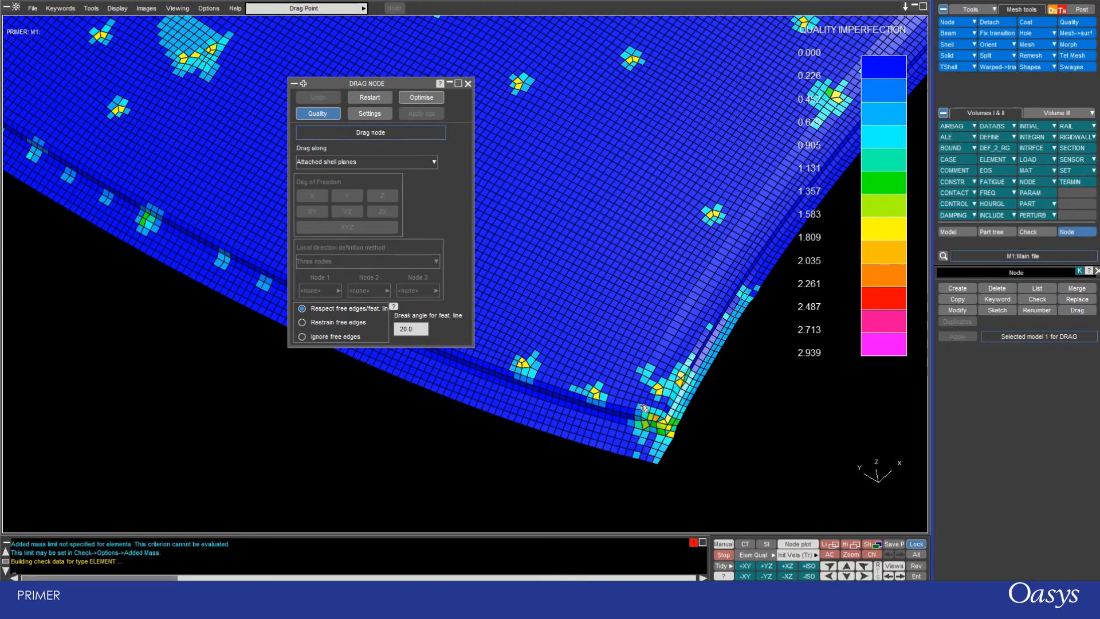
- Drag nodes of the poor-quality elements beside the roof panel's front feature line to reshape them
scroll(643, 408, up, 4)
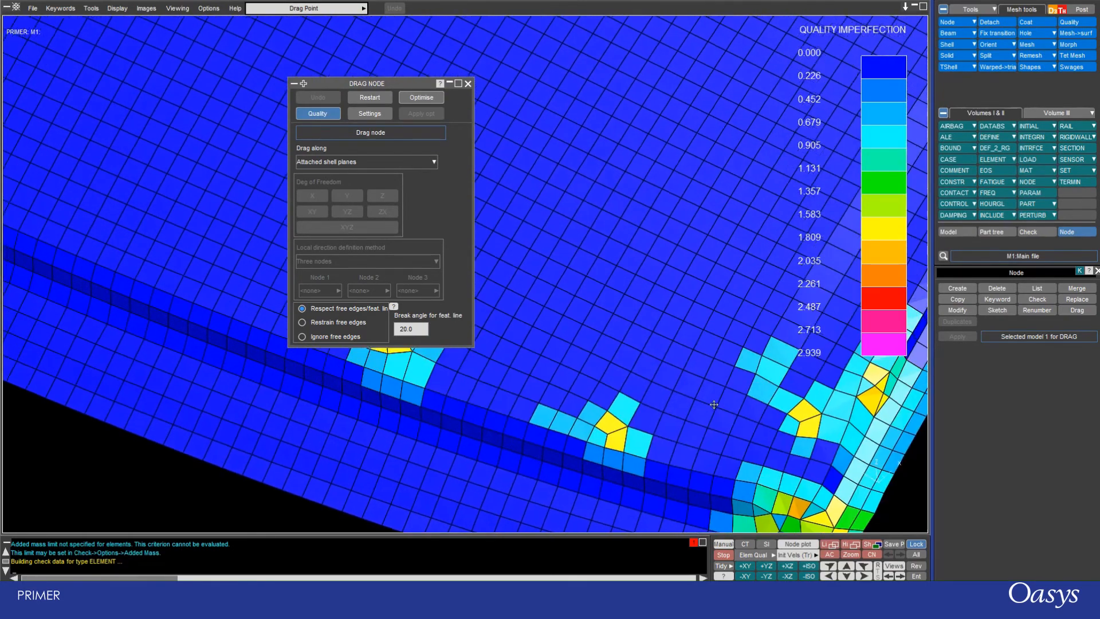
shift+middle_drag(714, 405, 656, 287)
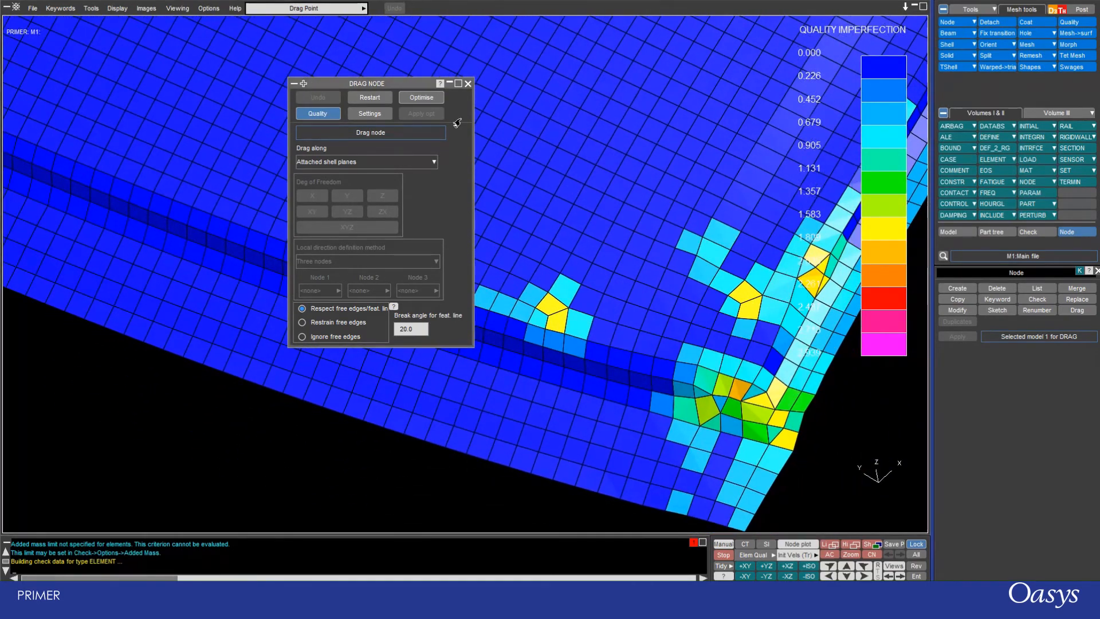
drag(187, 186, 174, 210)
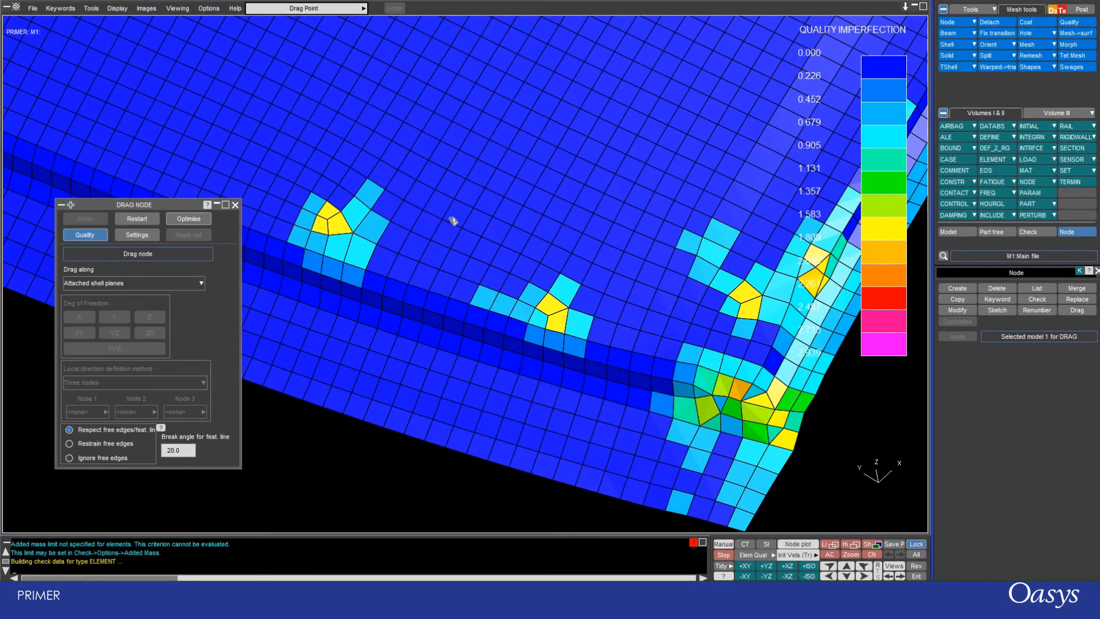
scroll(519, 286, up, 3)
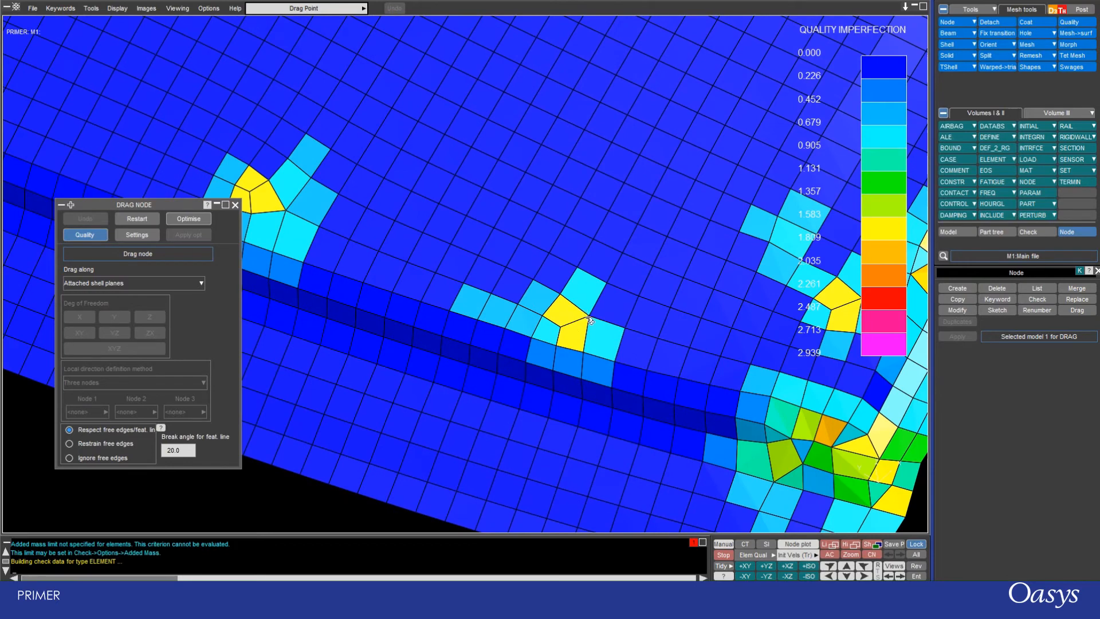
mouse_move(591, 319)
mouse_down()
mouse_move(583, 311)
mouse_move(591, 322)
mouse_up()
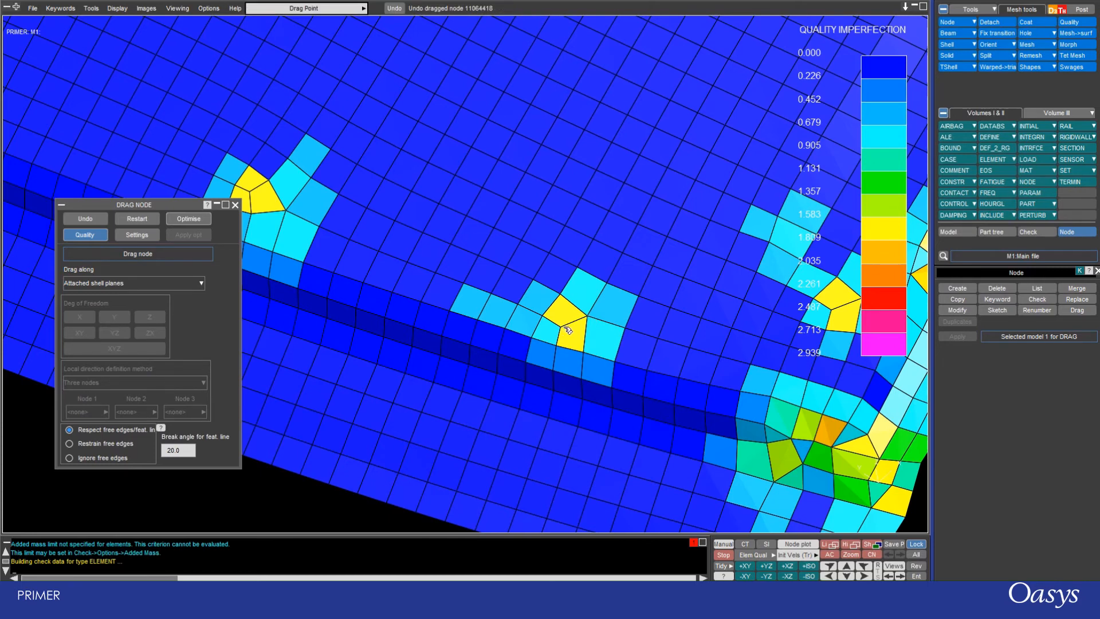
click(566, 329)
click(564, 328)
scroll(543, 183, down, 3)
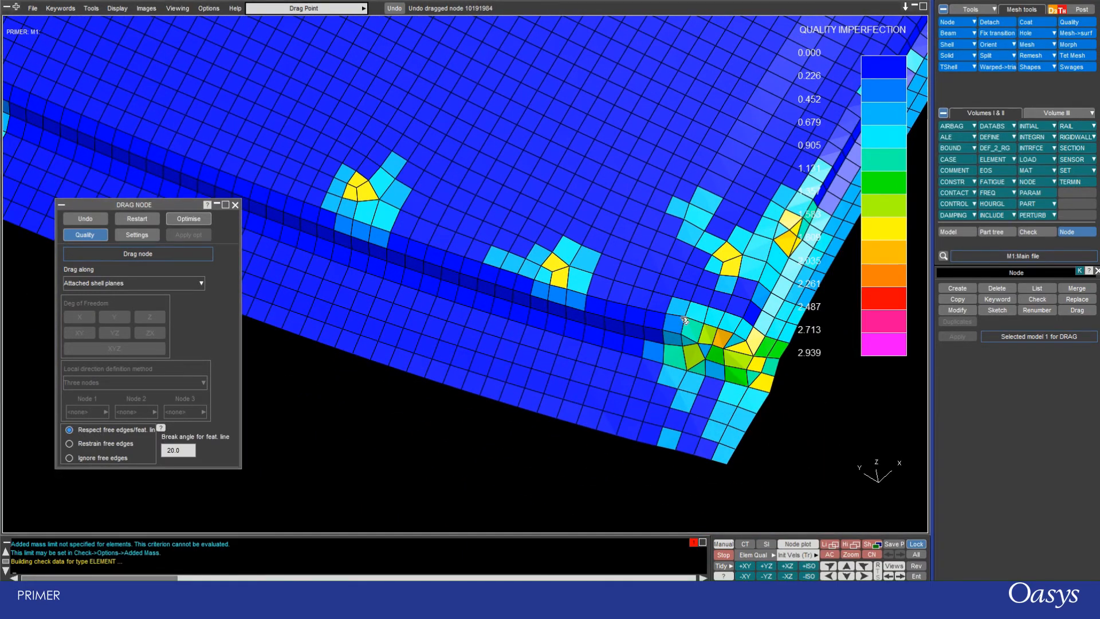
- Drag a node lying on the front feature line beside the same group of poor-quality elements
scroll(507, 298, up, 4)
scroll(507, 298, up, 5)
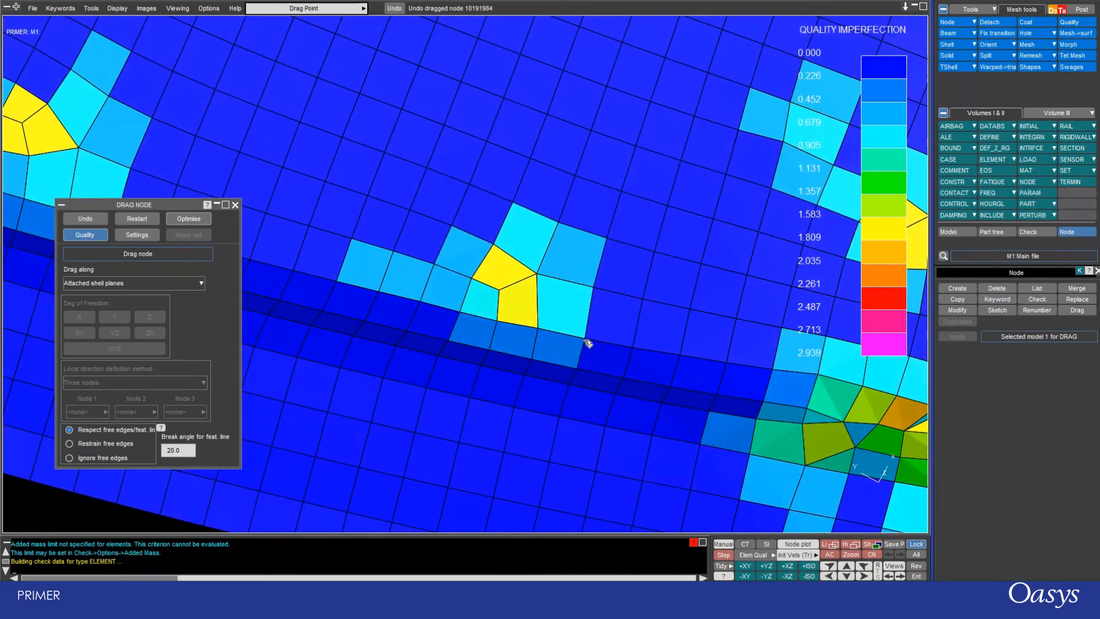
mouse_move(589, 340)
mouse_down()
mouse_move(630, 349)
mouse_move(550, 341)
mouse_move(588, 341)
mouse_up()
- Try to drag a corner node at the roof panel's front corner with free edges and feature lines respected
shift+middle_drag(621, 294, 333, 187)
shift+drag(546, 224, 734, 120)
shift+drag(618, 169, 634, 192)
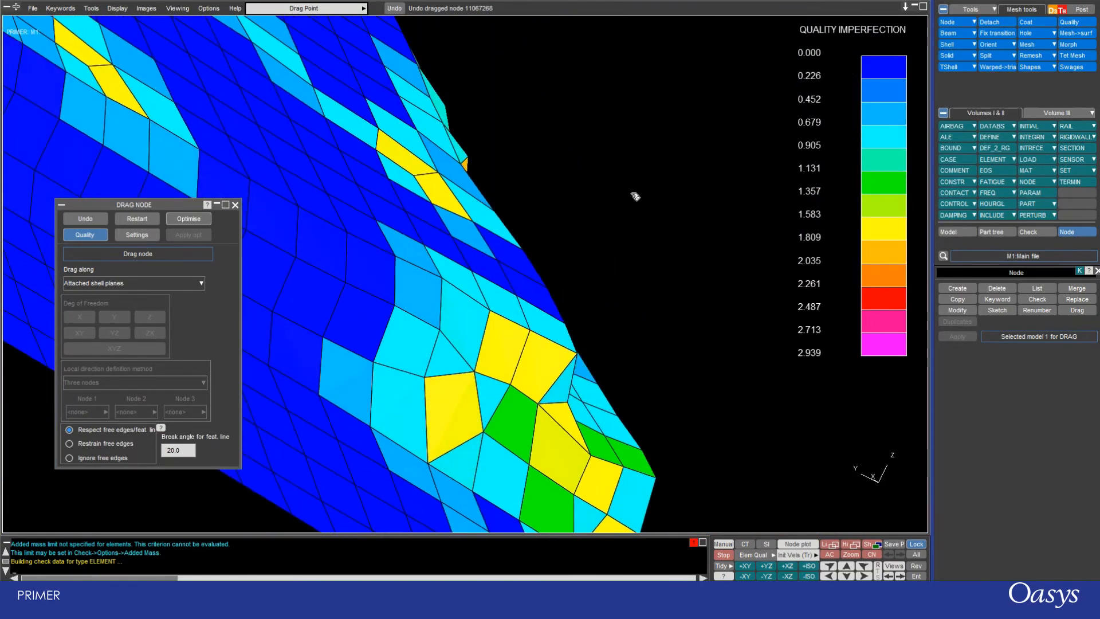
click(585, 353)
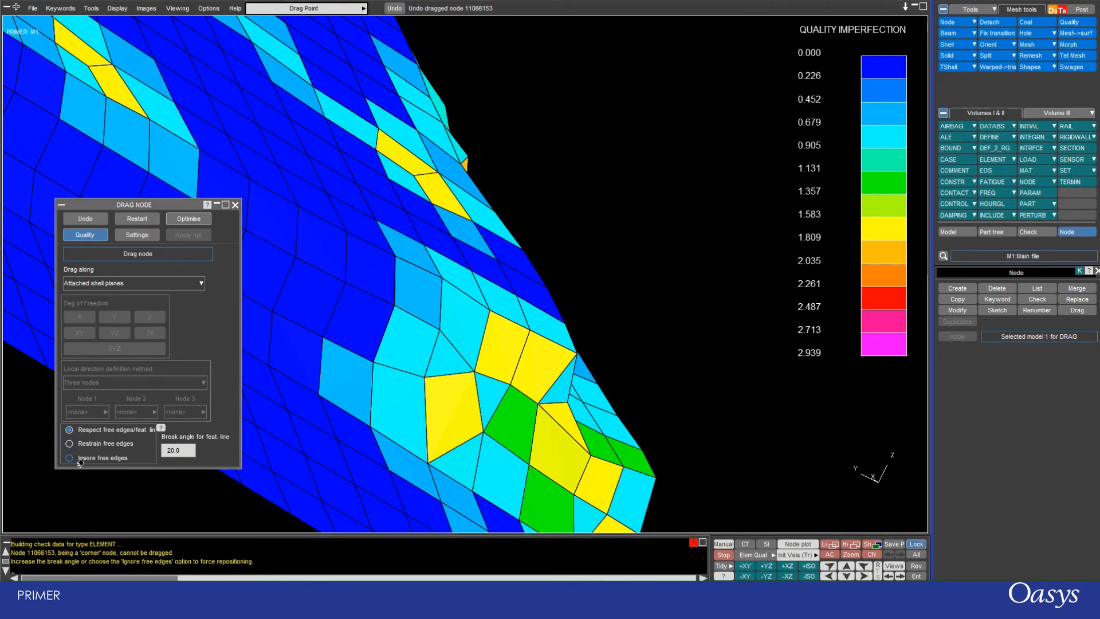
click(69, 430)
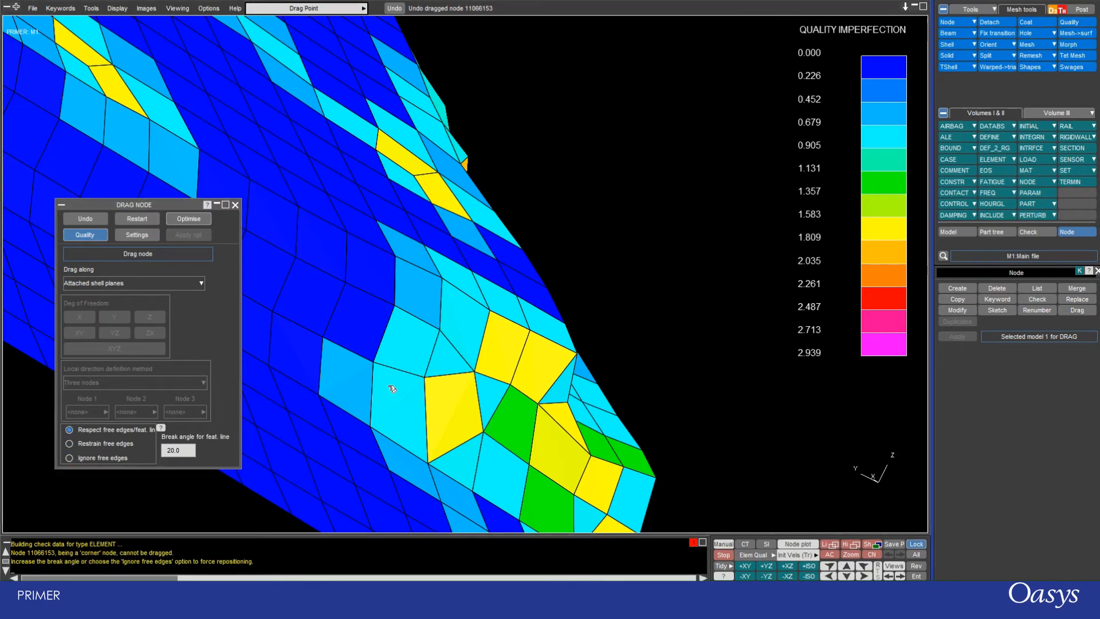
- Optimise two individual nodes around the light-blue element patch near the roof's front corner, respecting free edges and feature lines
scroll(458, 212, down, 3)
shift+drag(428, 171, 252, 262)
shift+middle_drag(434, 179, 460, 267)
shift+drag(461, 268, 485, 339)
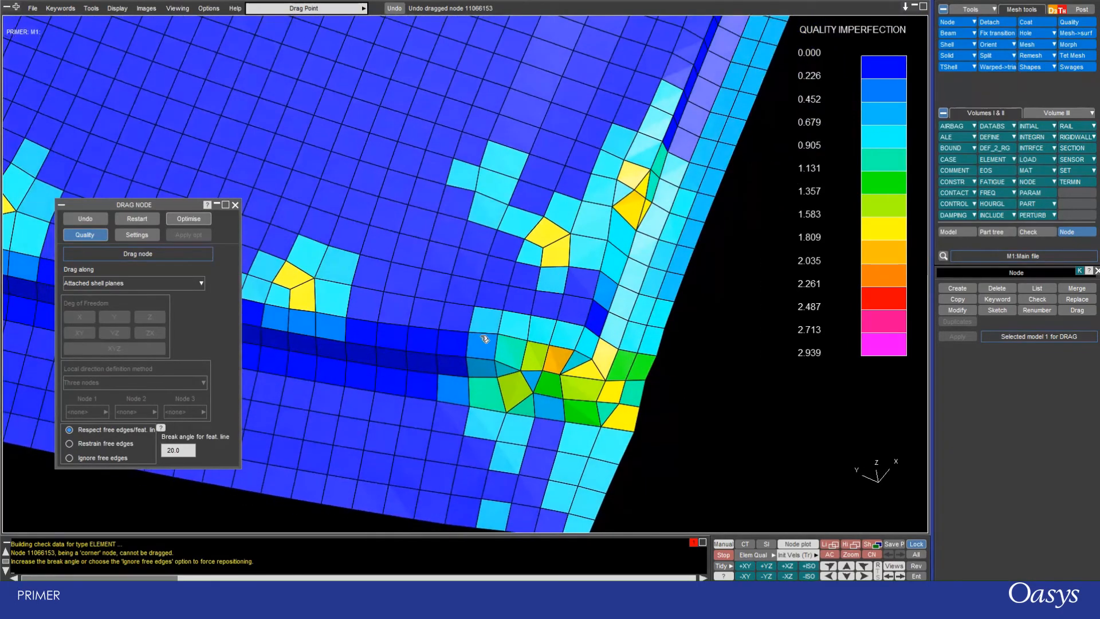
click(189, 218)
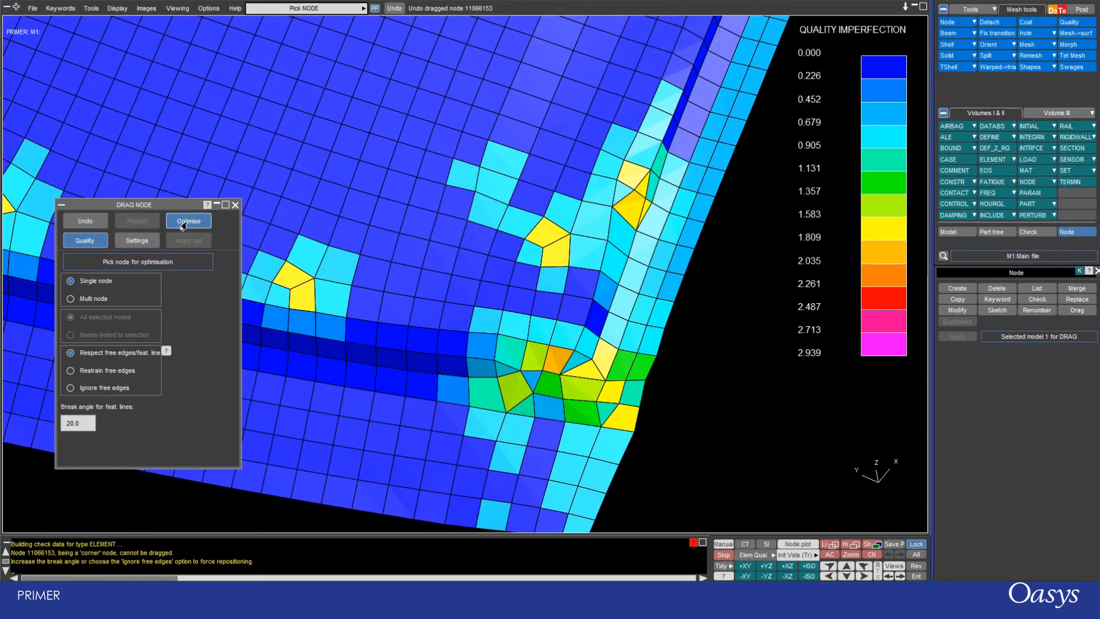
click(246, 254)
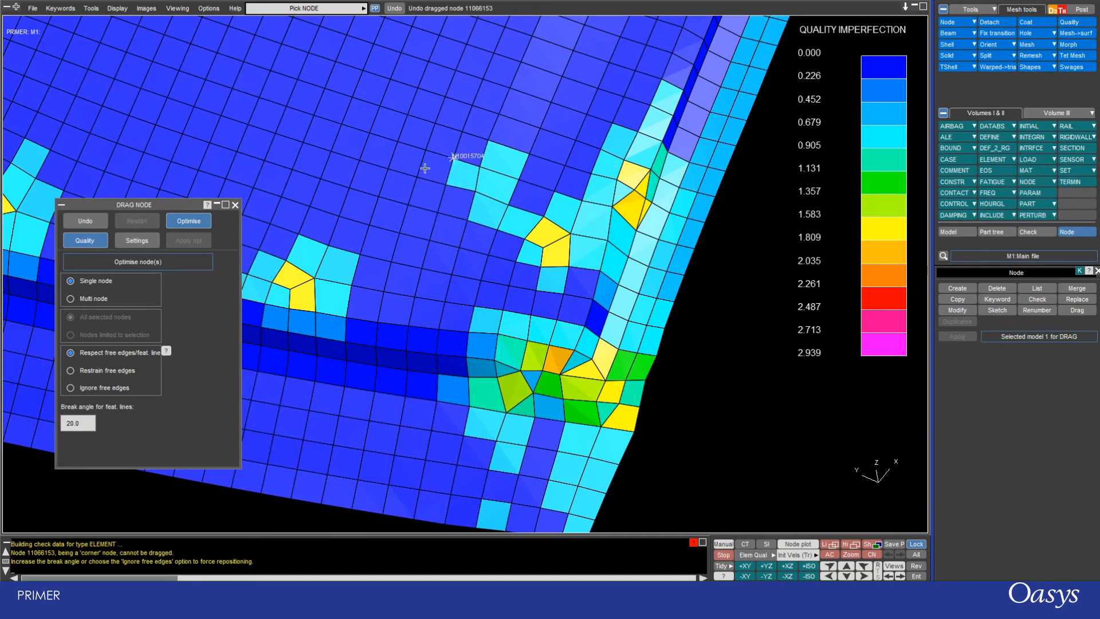
shift+middle_drag(436, 157, 434, 223)
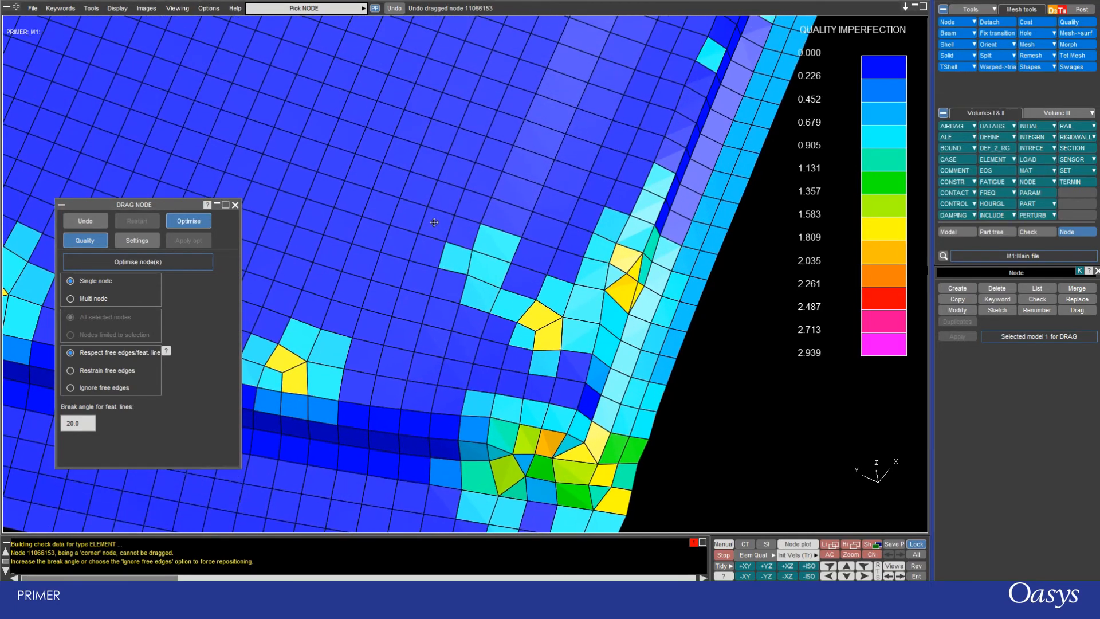
click(475, 240)
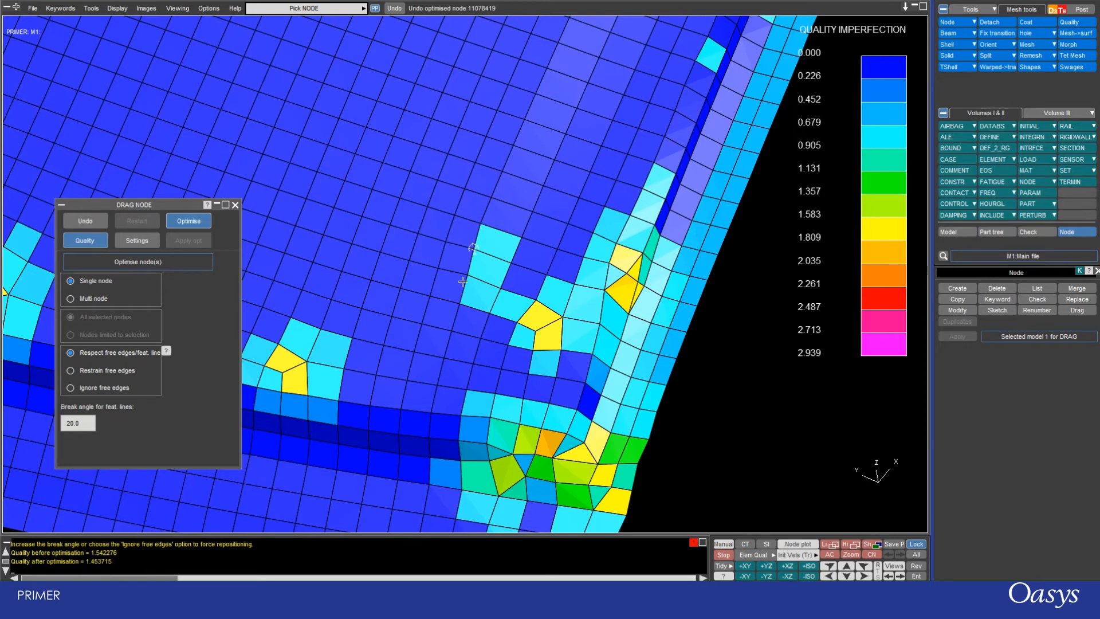
click(541, 299)
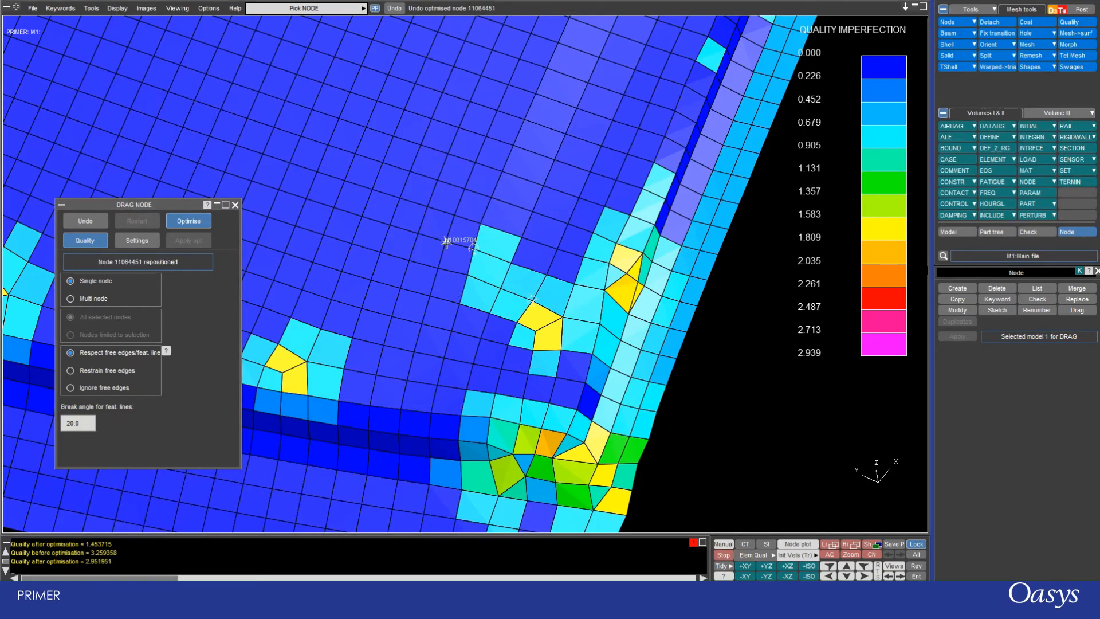
- Switch to multi-node optimisation of all selected nodes and pick a column of four shells beside the poor-quality patch
shift+middle_drag(446, 243, 557, 151)
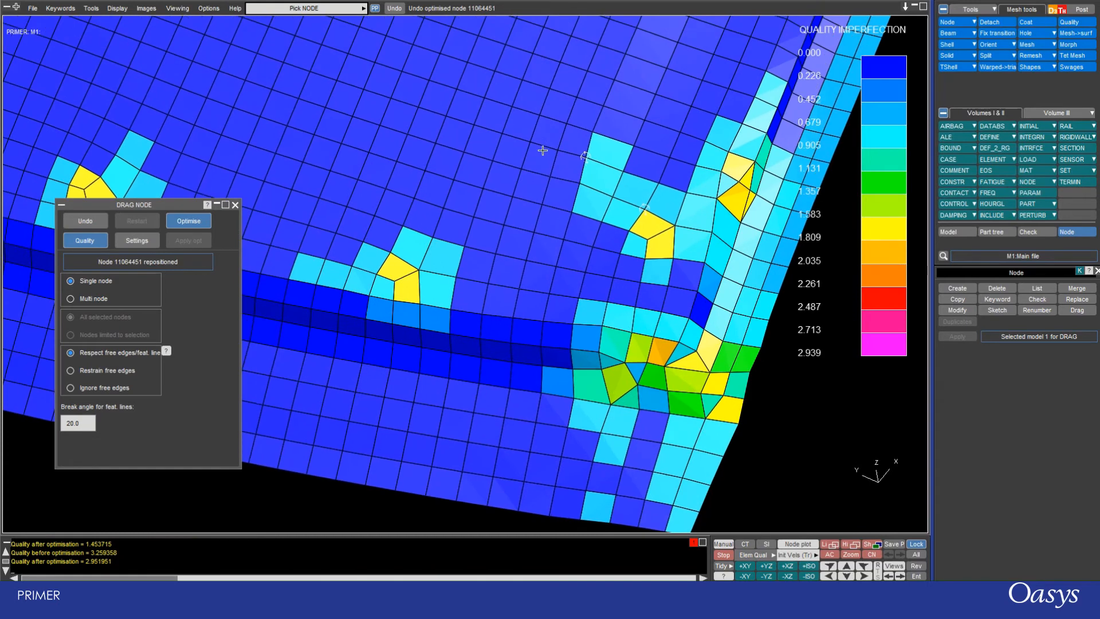
click(69, 298)
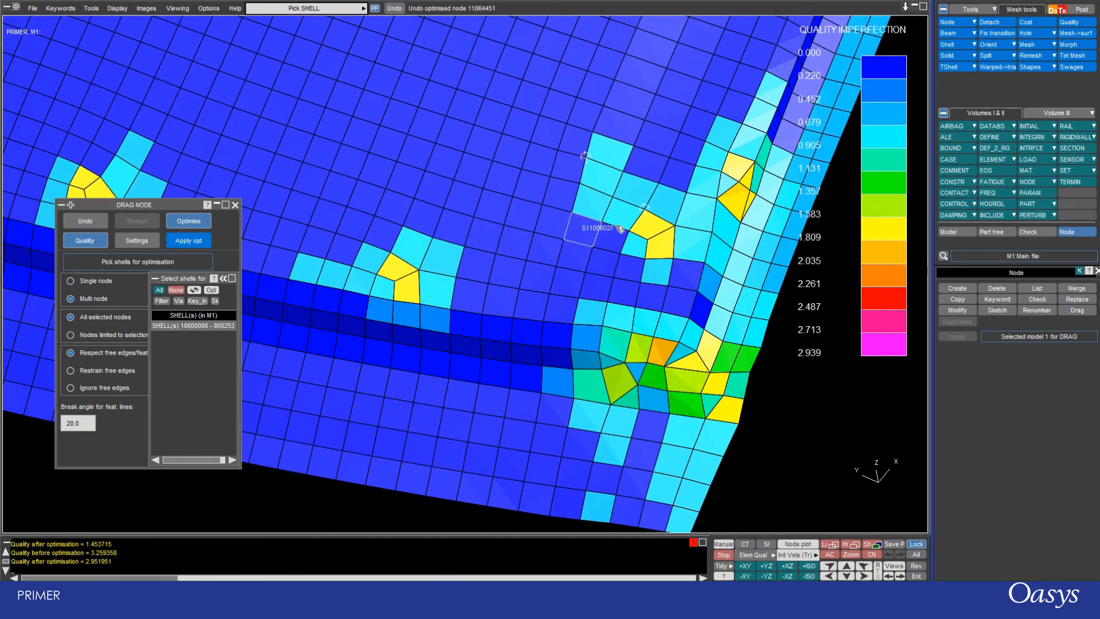
click(592, 233)
click(595, 209)
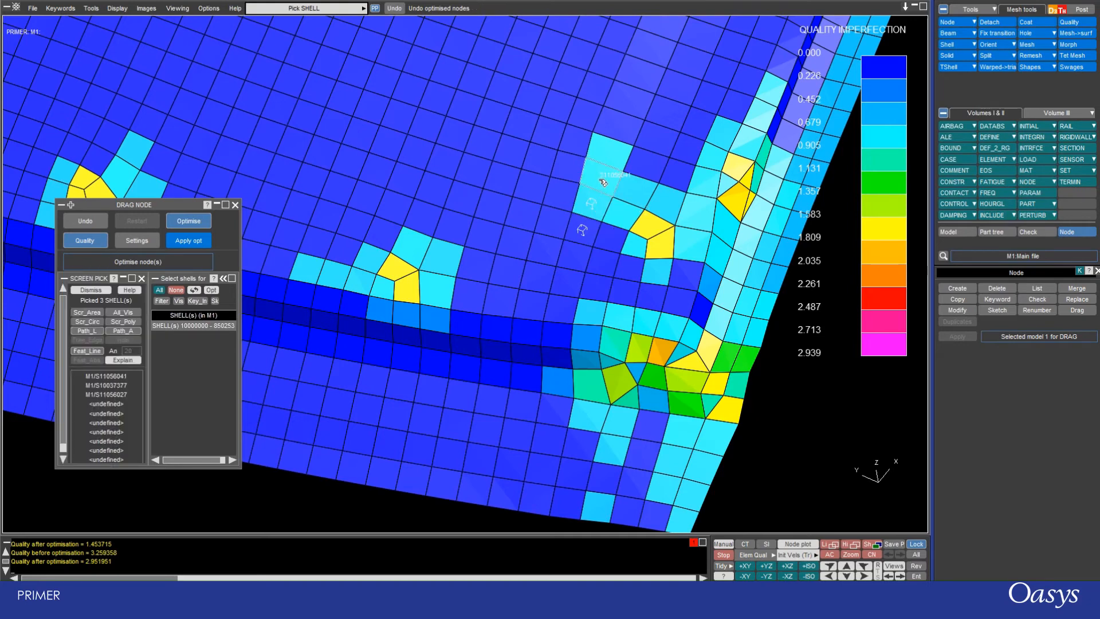
click(609, 153)
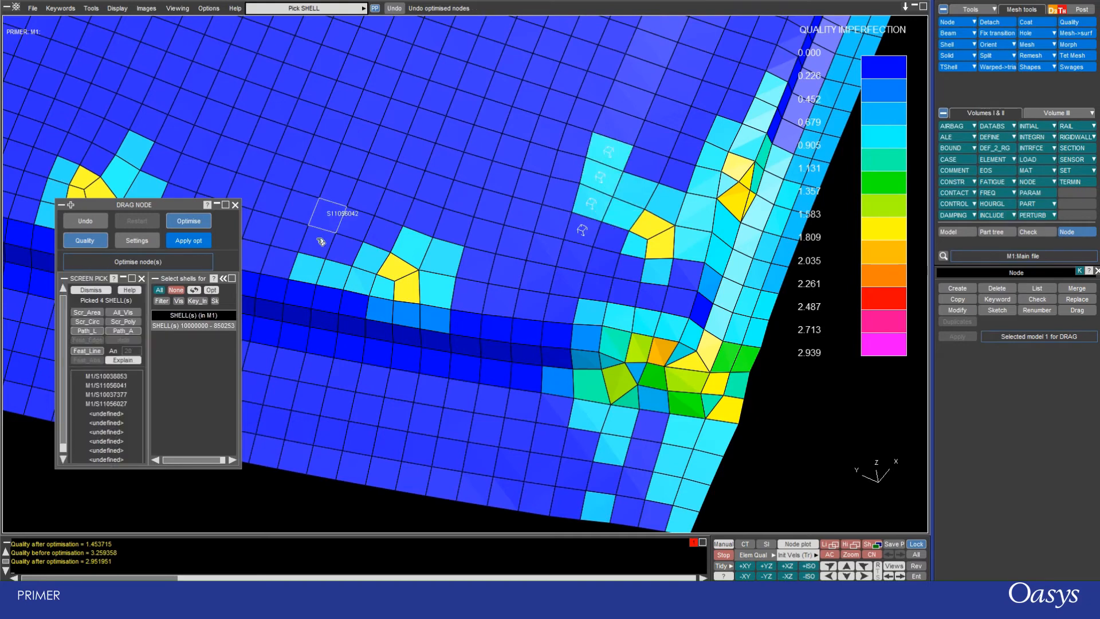
- Try to pick shells bounded by feature lines at a 20 degree angle, and reject that selection
click(81, 351)
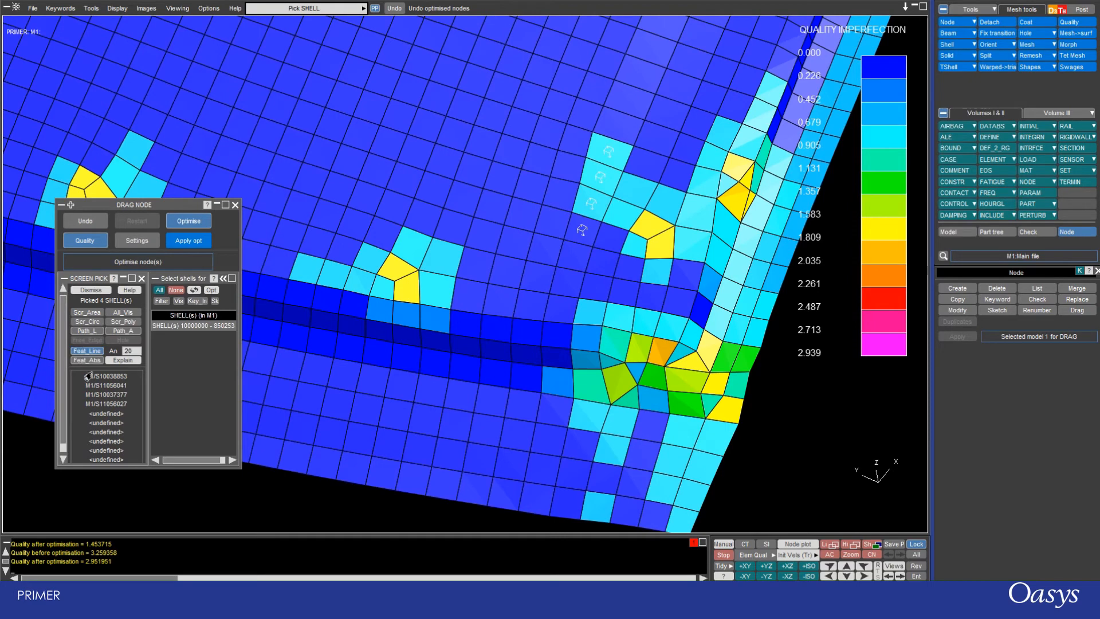
click(524, 229)
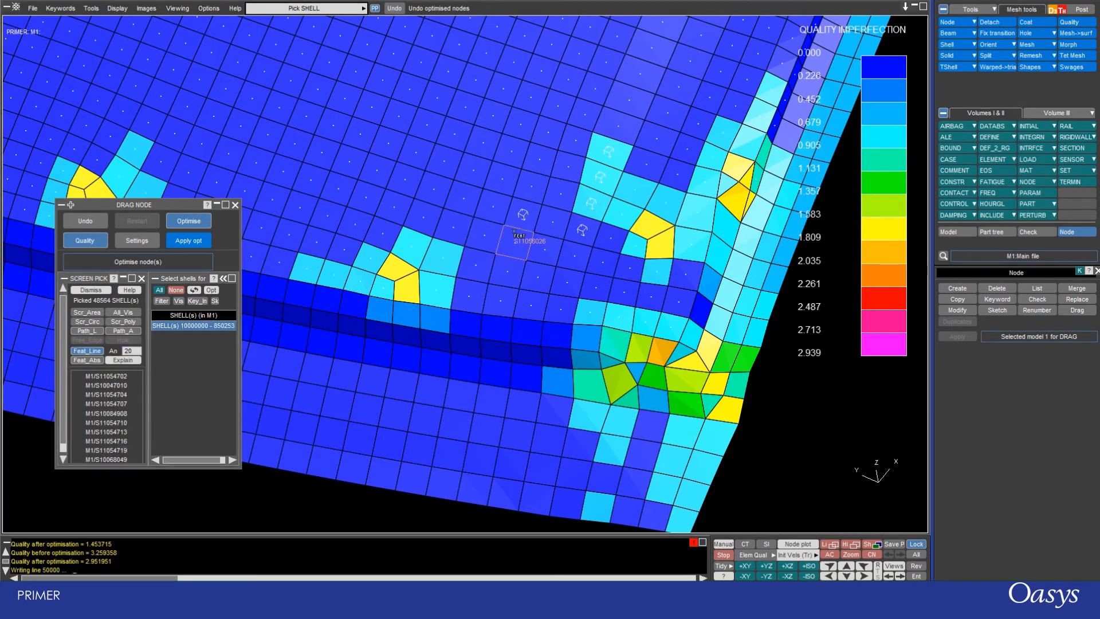
scroll(514, 231, down, 5)
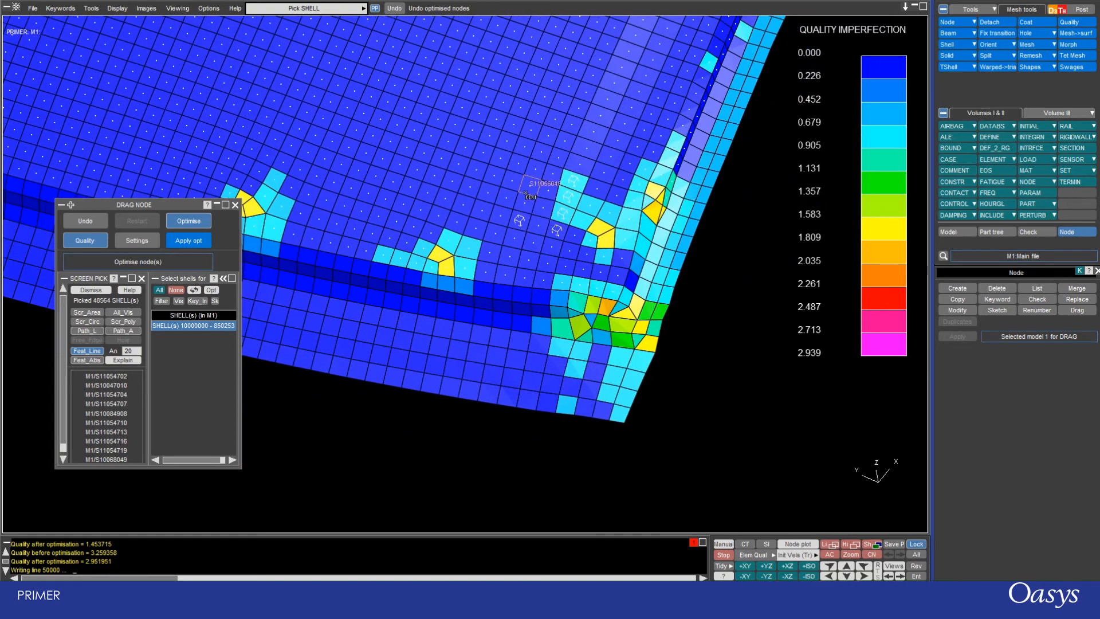
middle_click(524, 190)
scroll(550, 201, up, 5)
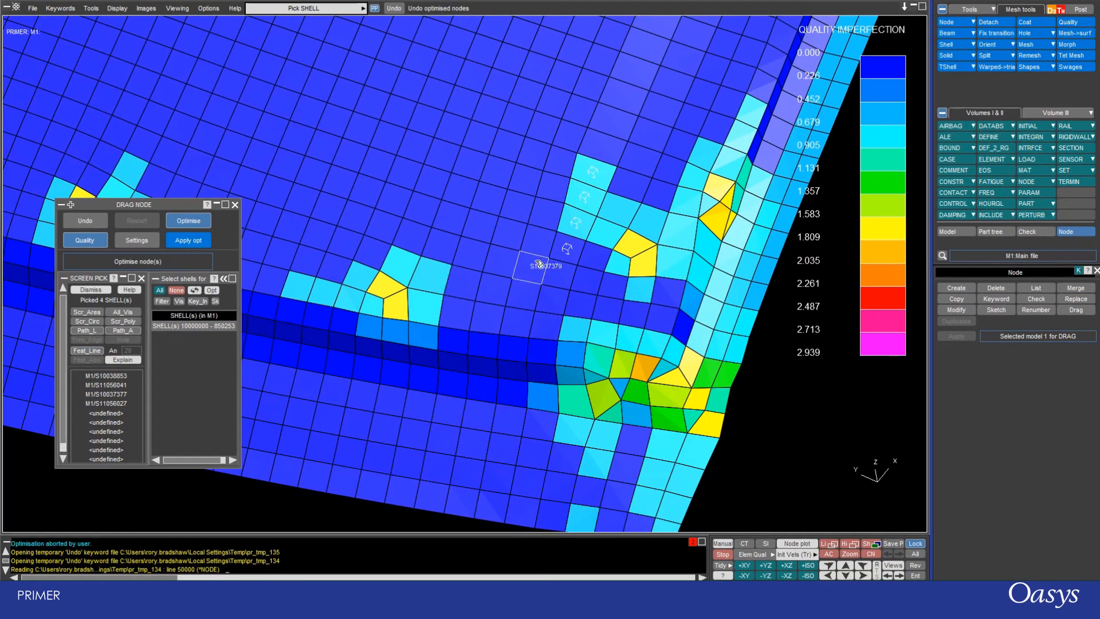
- Add the shells in and around the adjacent yellow elements to the selection, and optimise all their nodes together
click(593, 257)
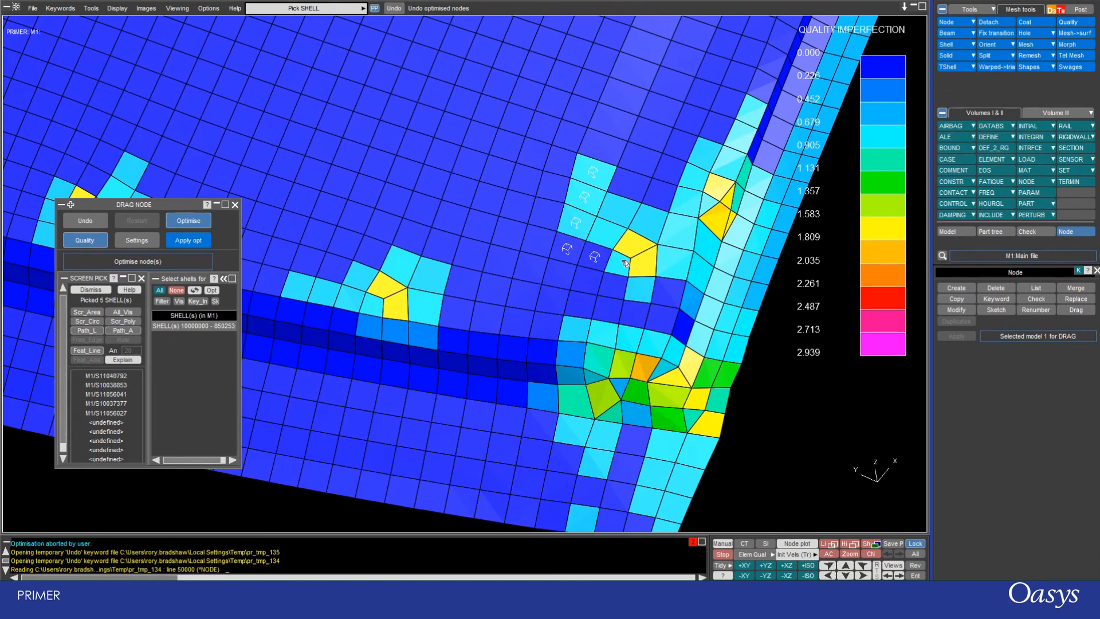
click(620, 261)
click(626, 252)
click(643, 261)
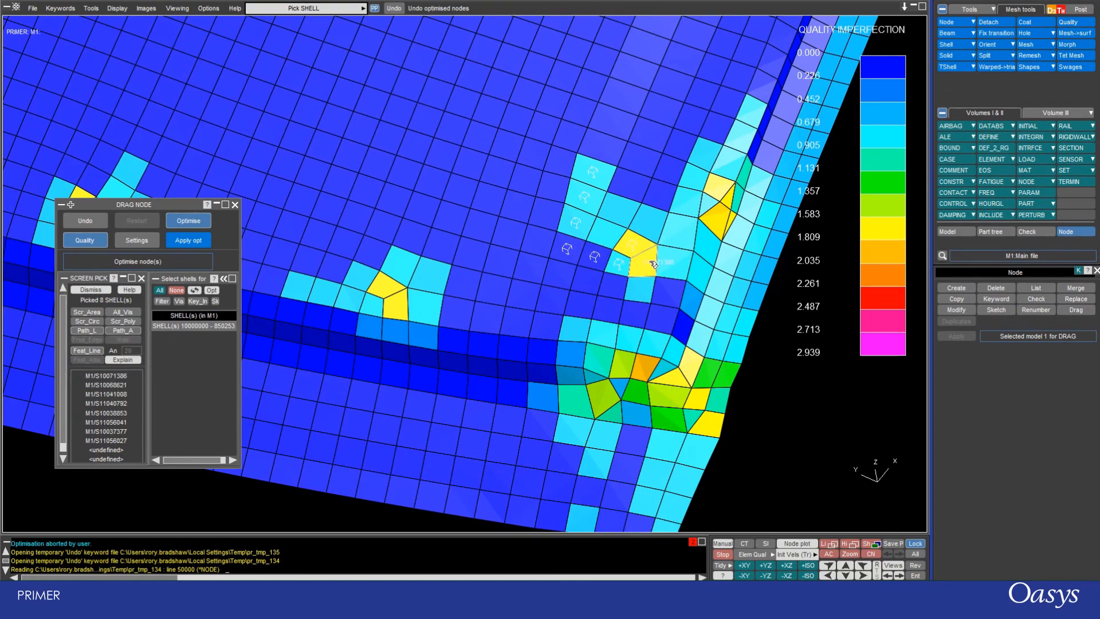
click(674, 261)
click(680, 230)
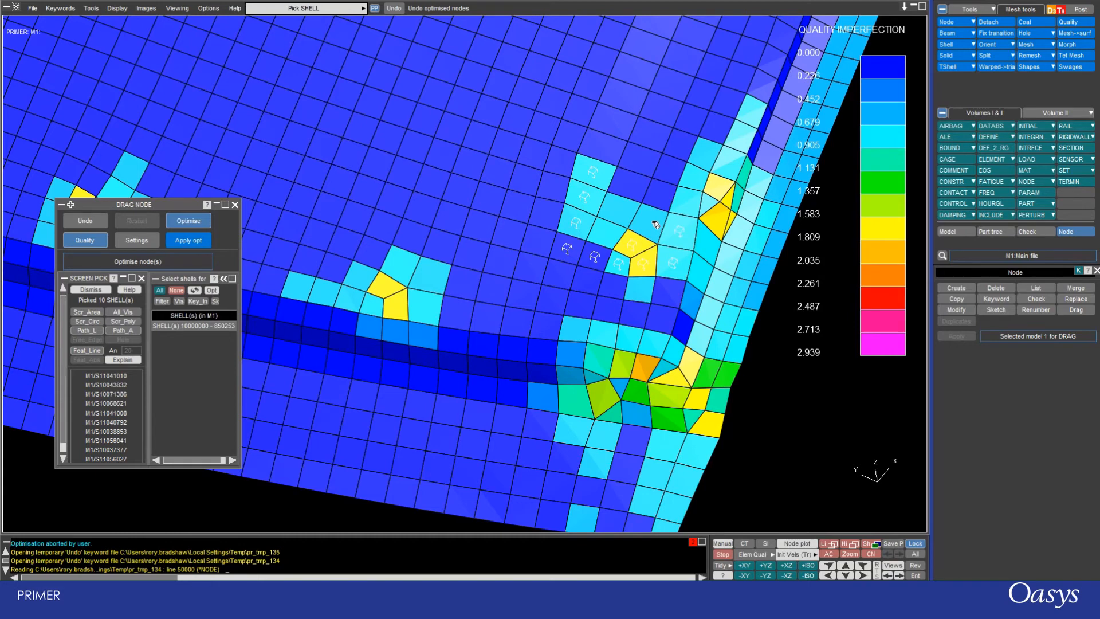
click(655, 223)
click(618, 211)
click(605, 233)
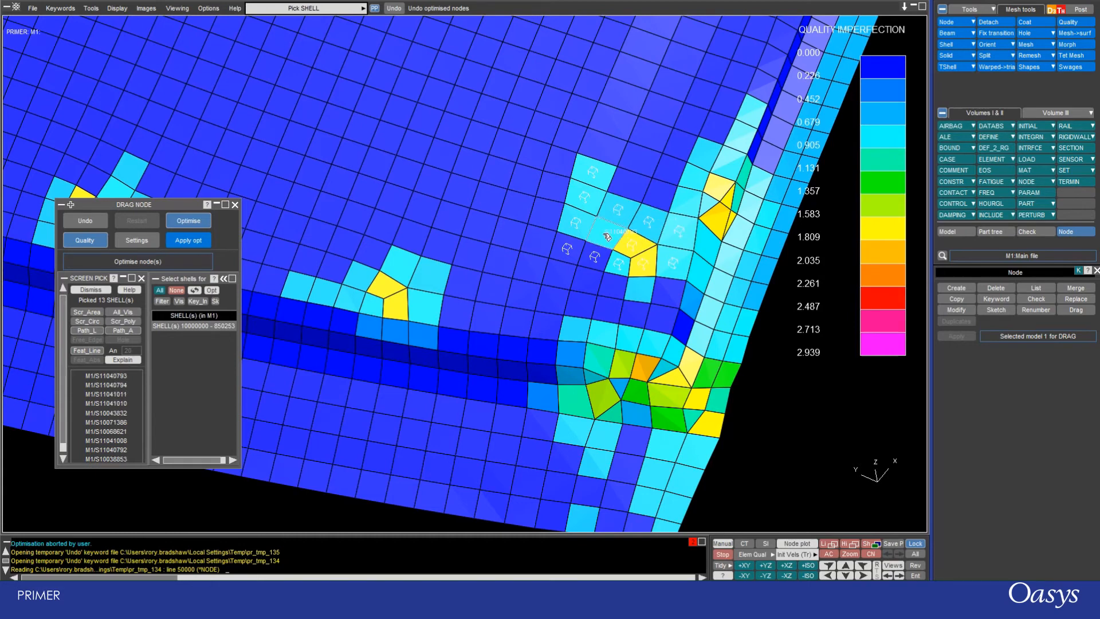
click(181, 243)
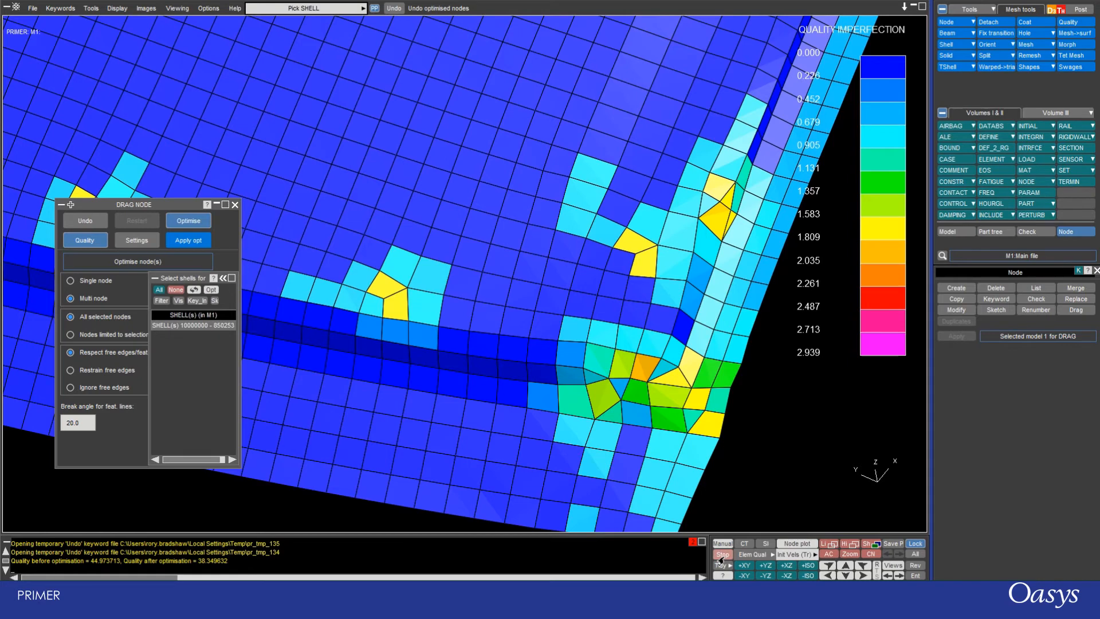
drag(161, 208, 527, 150)
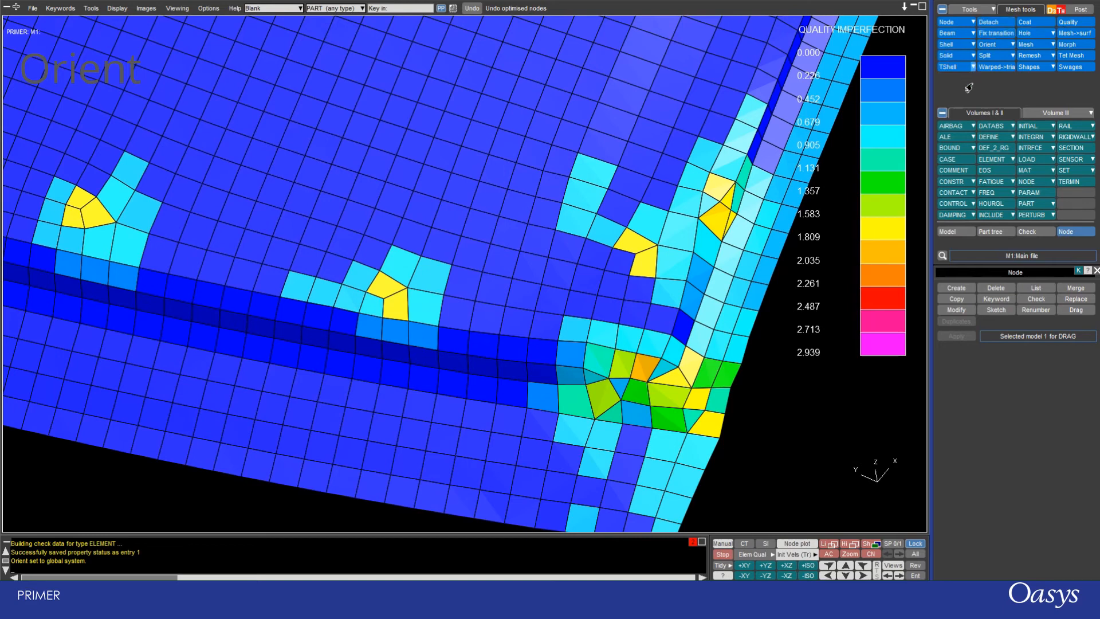
- Use Orient to translate a single node in the roof panel's flat area by 0.0 0.0 1.0
click(970, 9)
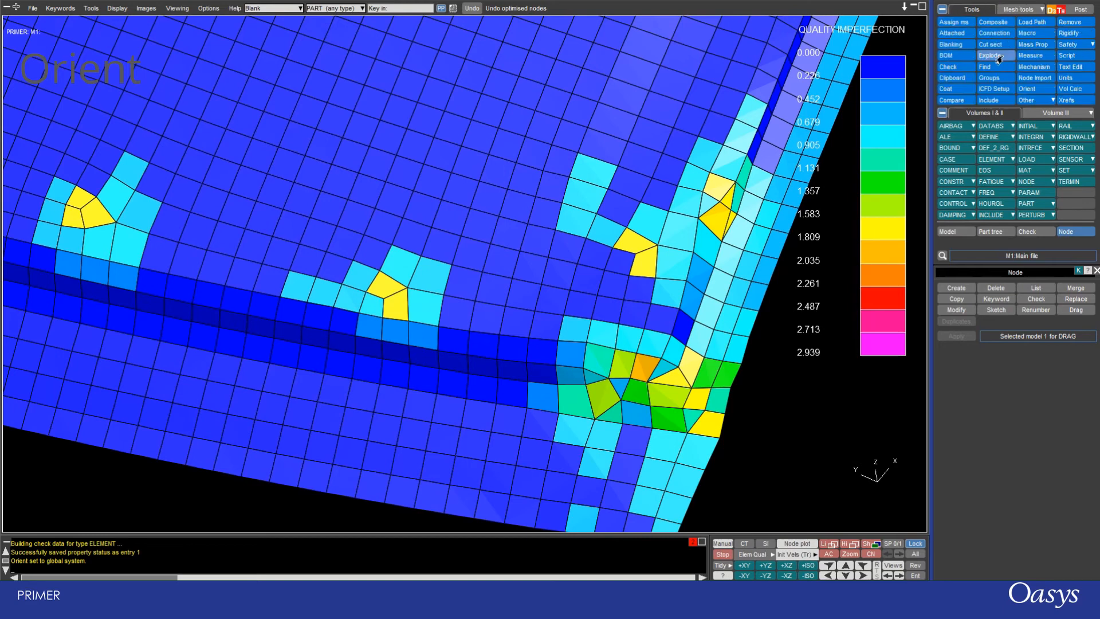
click(1026, 88)
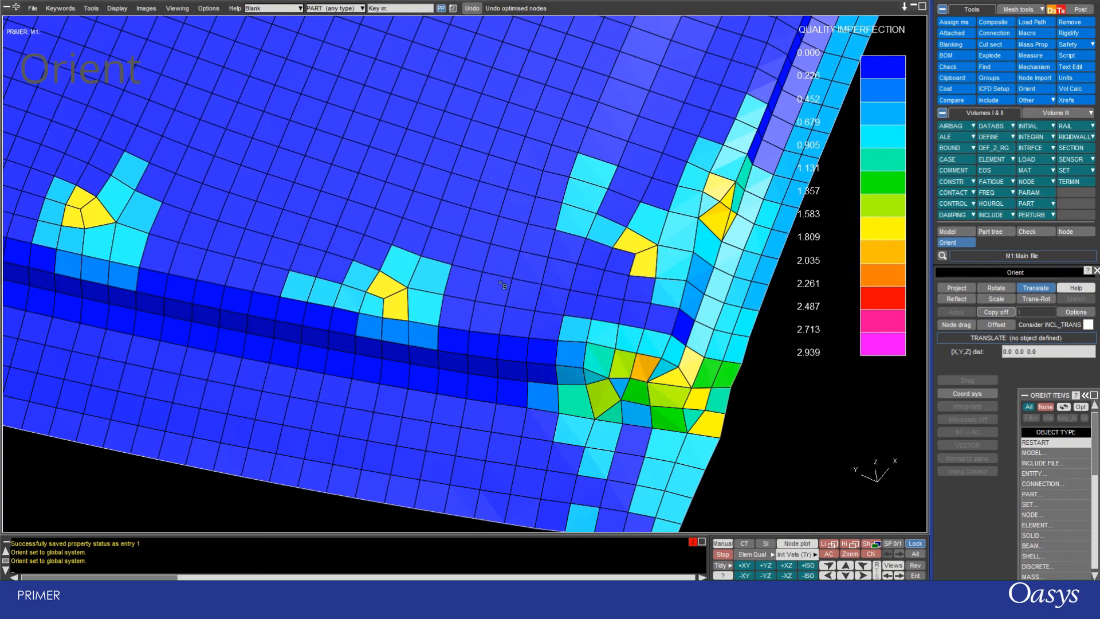
click(1023, 515)
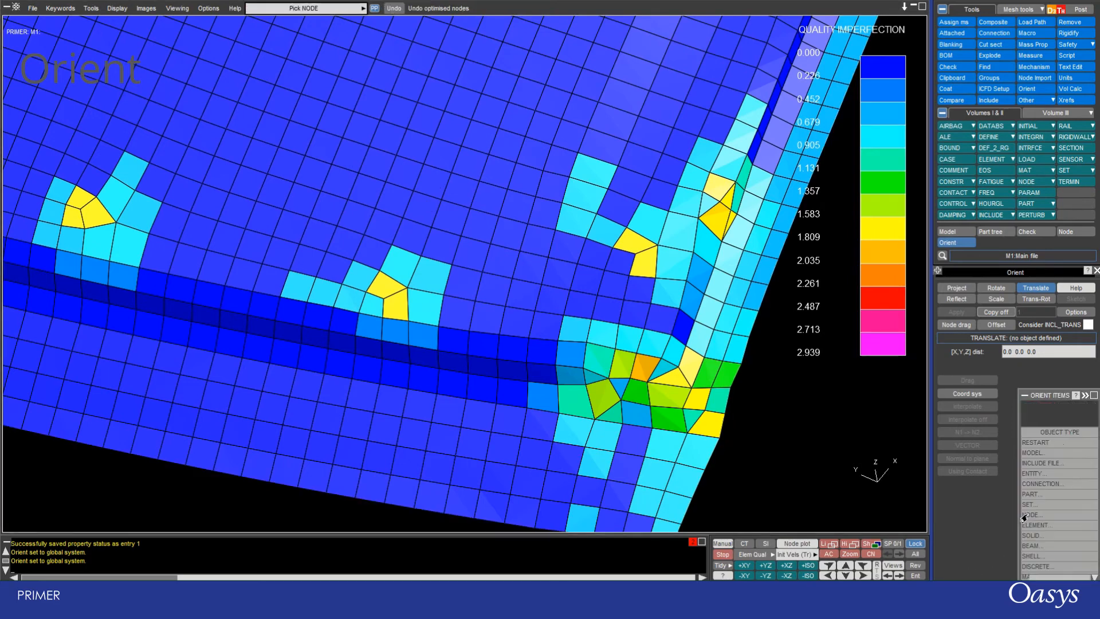
click(470, 206)
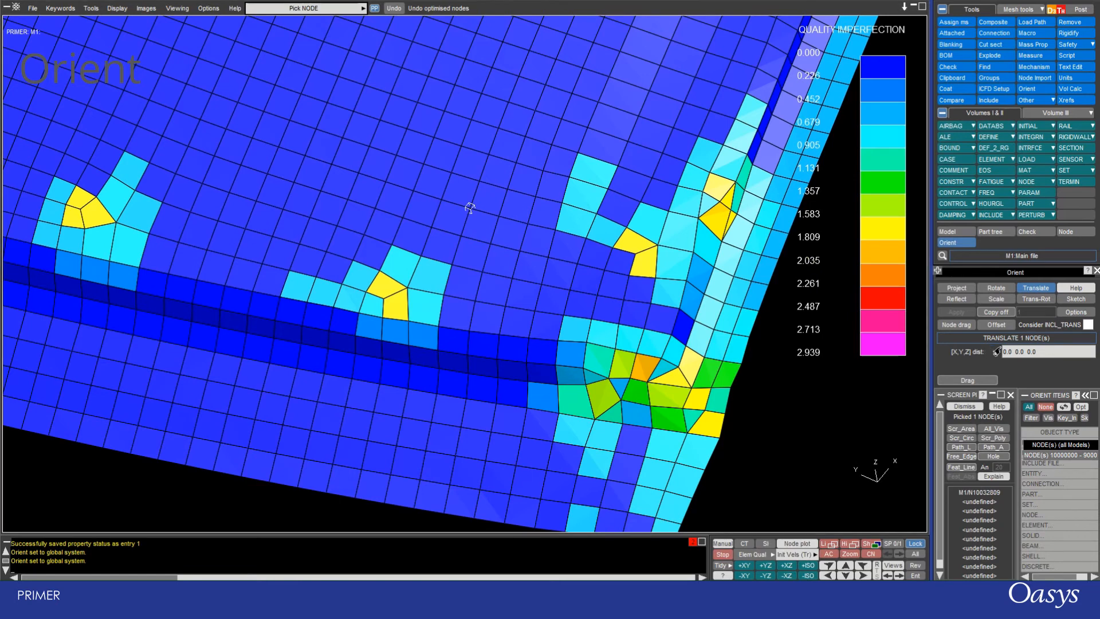
click(1023, 352)
double_click(1062, 354)
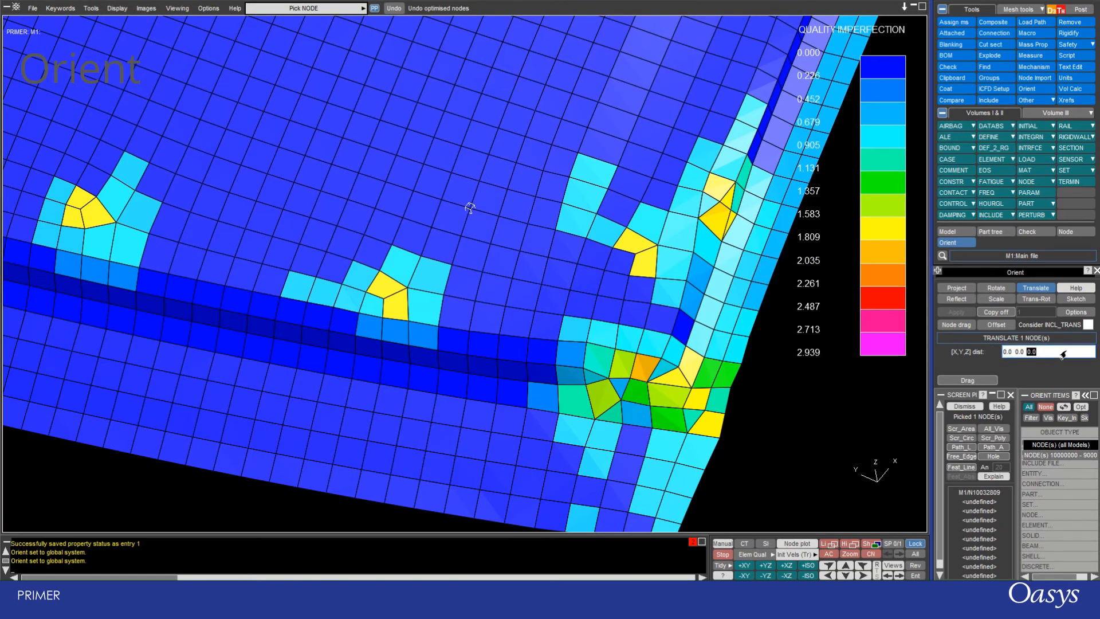
text(1.0)
key(Return)
click(957, 312)
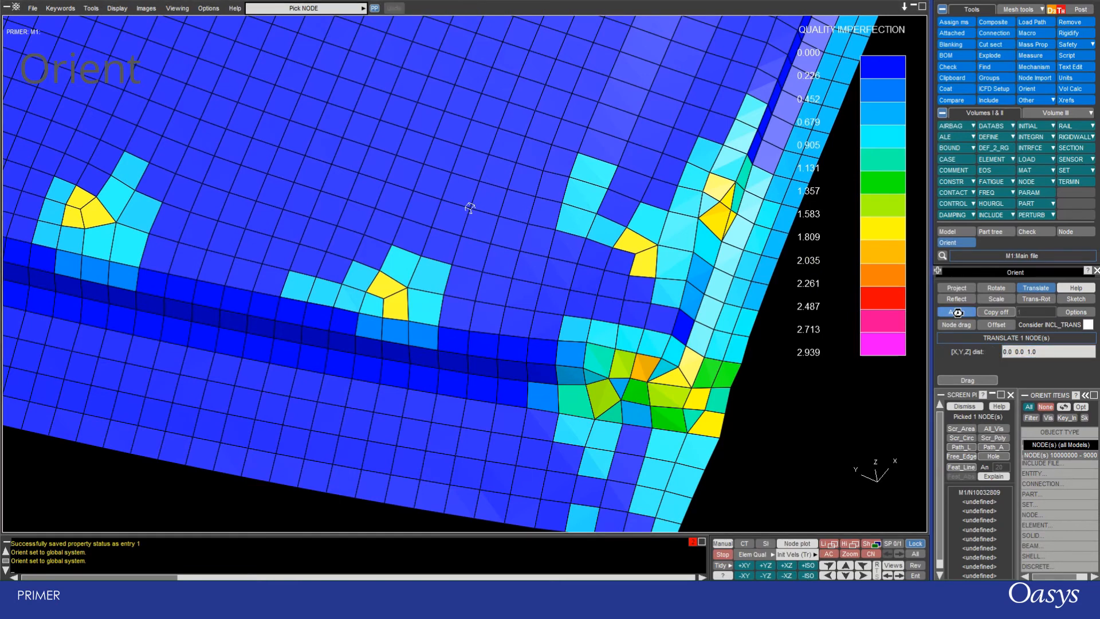
- Inspect the translated node's effect on the surrounding elements and undo the translation
shift+drag(679, 415, 542, 251)
scroll(469, 165, up, 3)
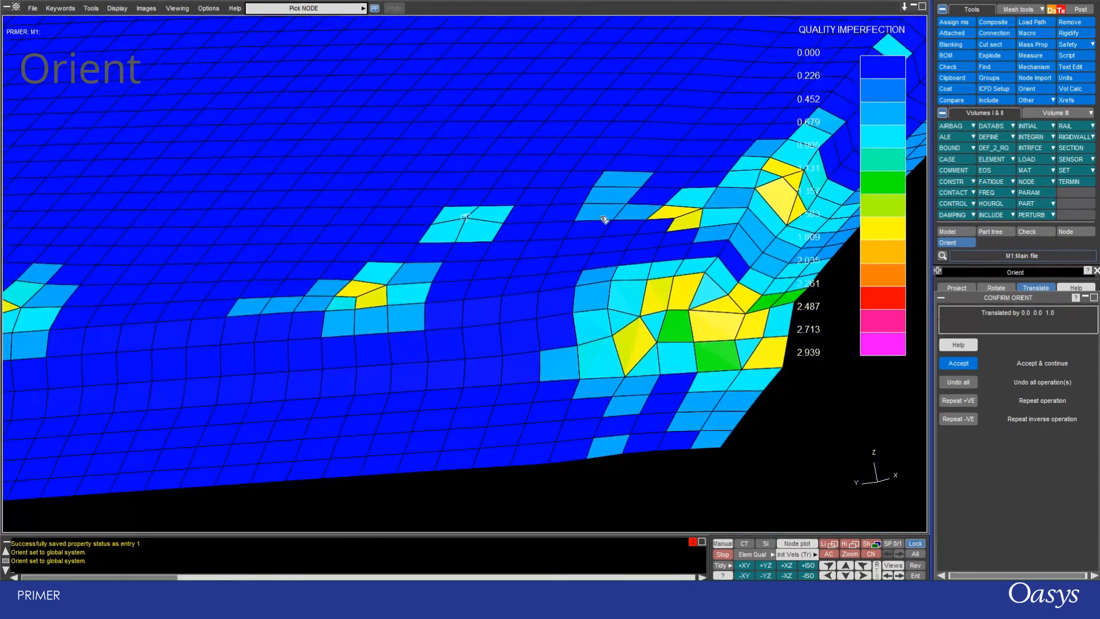
click(958, 382)
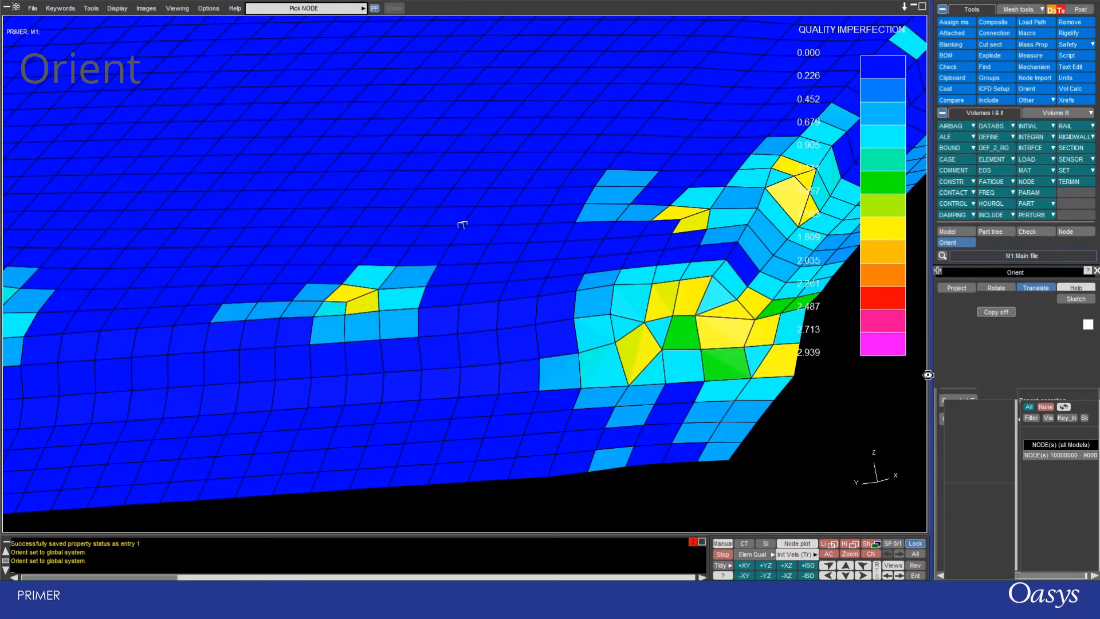
shift+drag(499, 163, 521, 248)
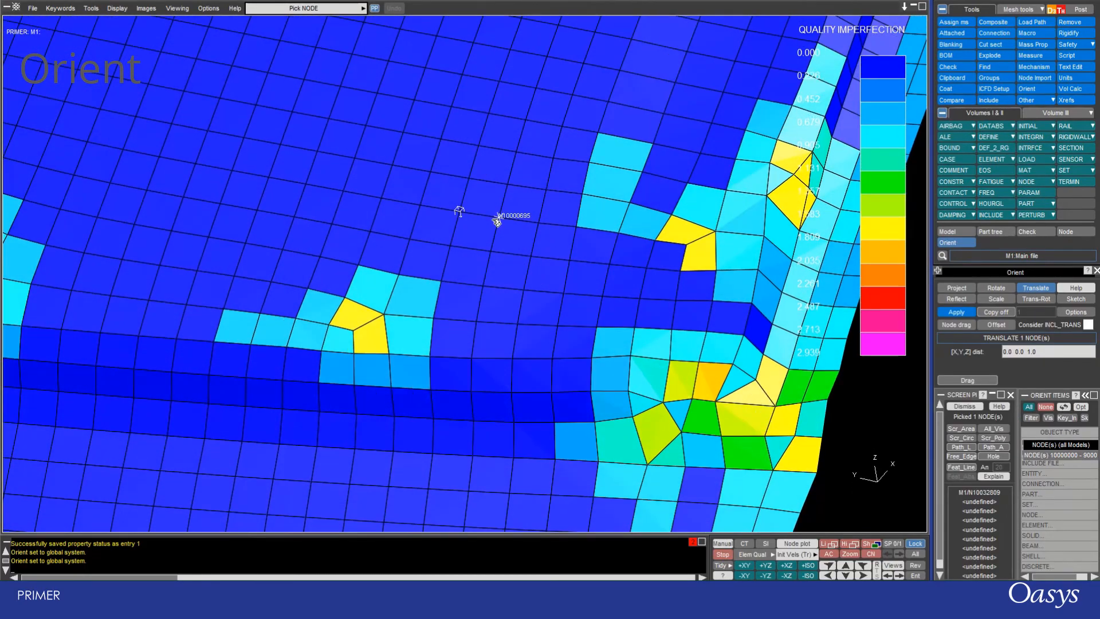
scroll(497, 223, down, 3)
shift+middle_drag(451, 186, 570, 264)
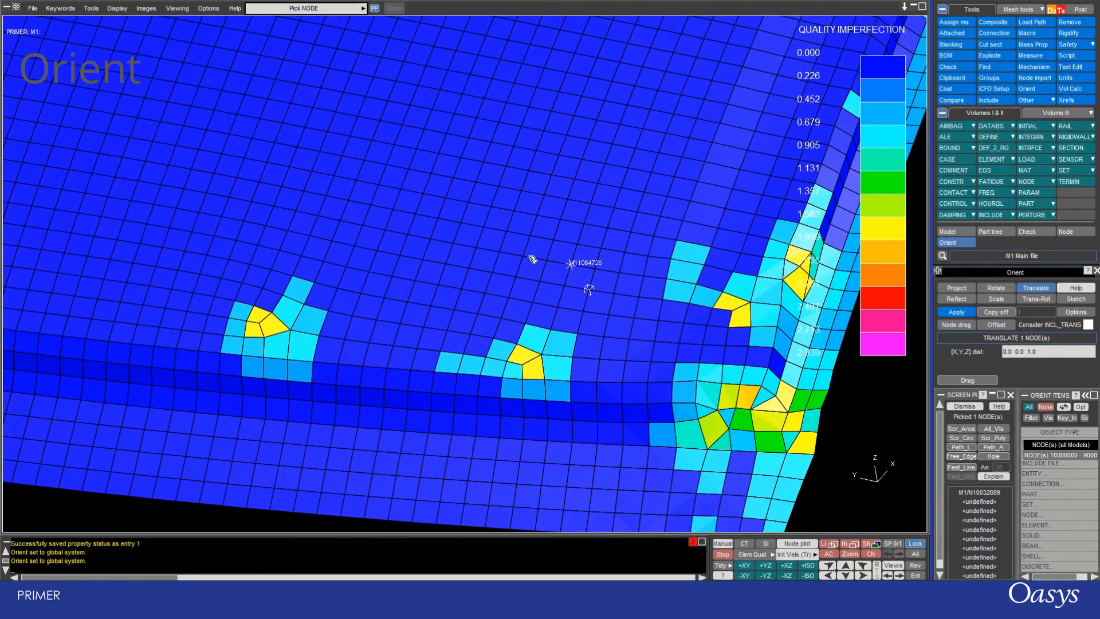
scroll(535, 276, up, 3)
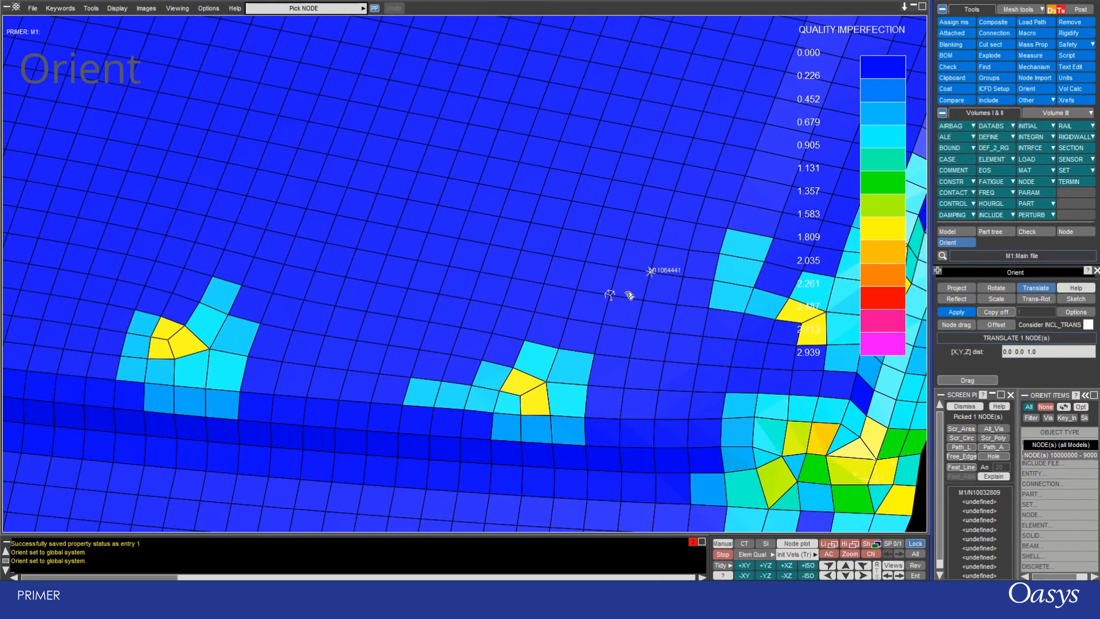
scroll(614, 266, down, 2)
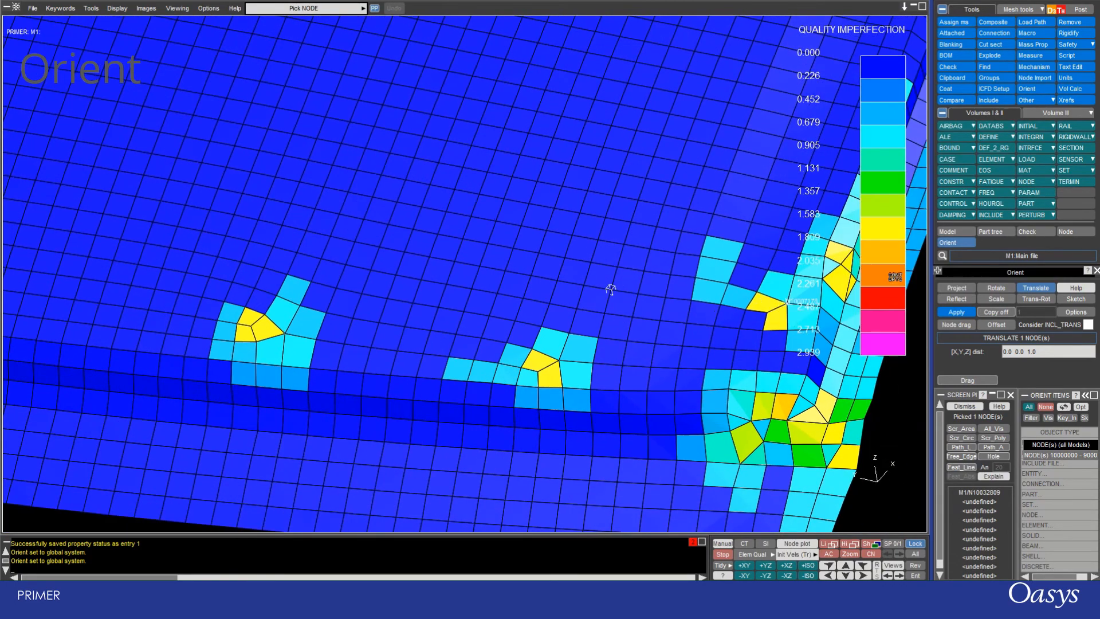
- Set the Orient object type to shells and select a row of four adjacent shells in the roof panel's flat area
click(1085, 395)
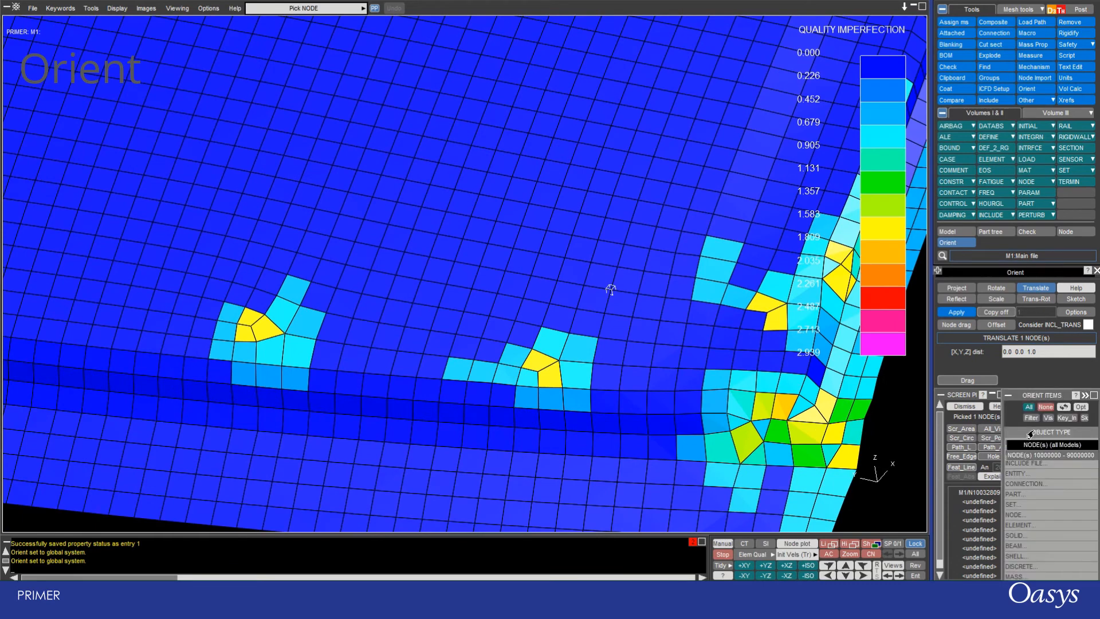
click(1030, 433)
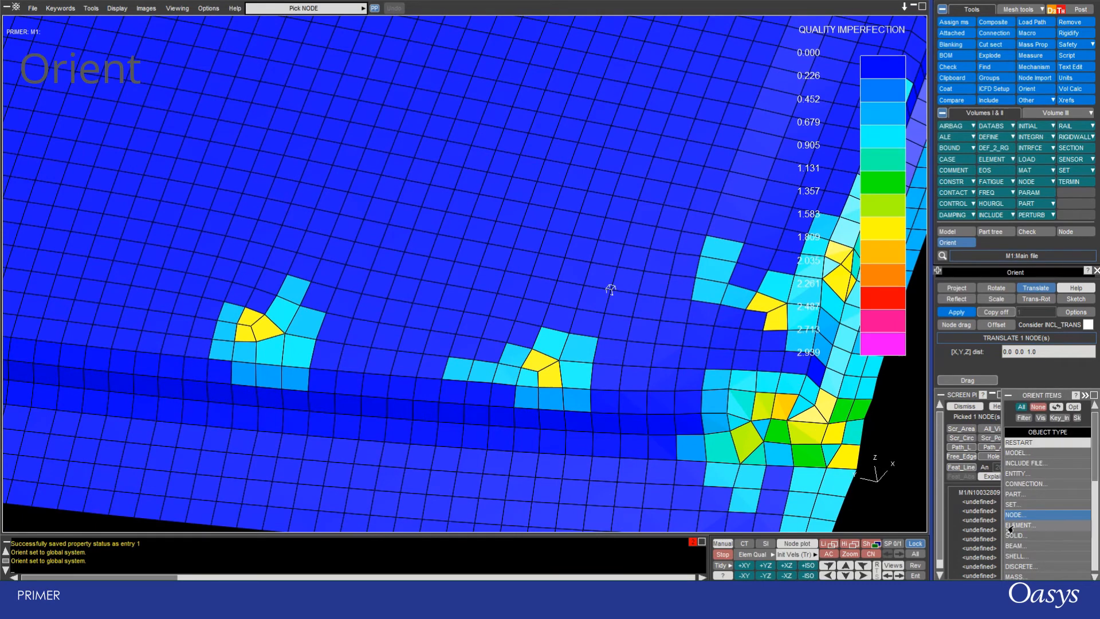
click(1008, 559)
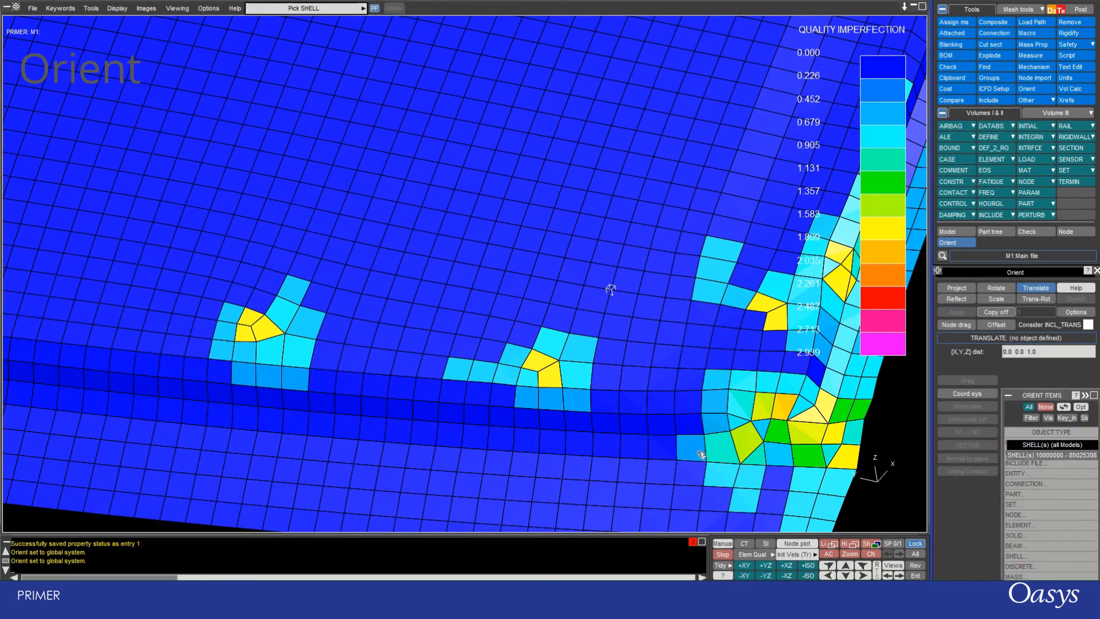
click(539, 222)
click(547, 196)
- Translate the four selected shells by 0.0 0.0 5.0, inspect the raised strip and accept the operation
click(1040, 354)
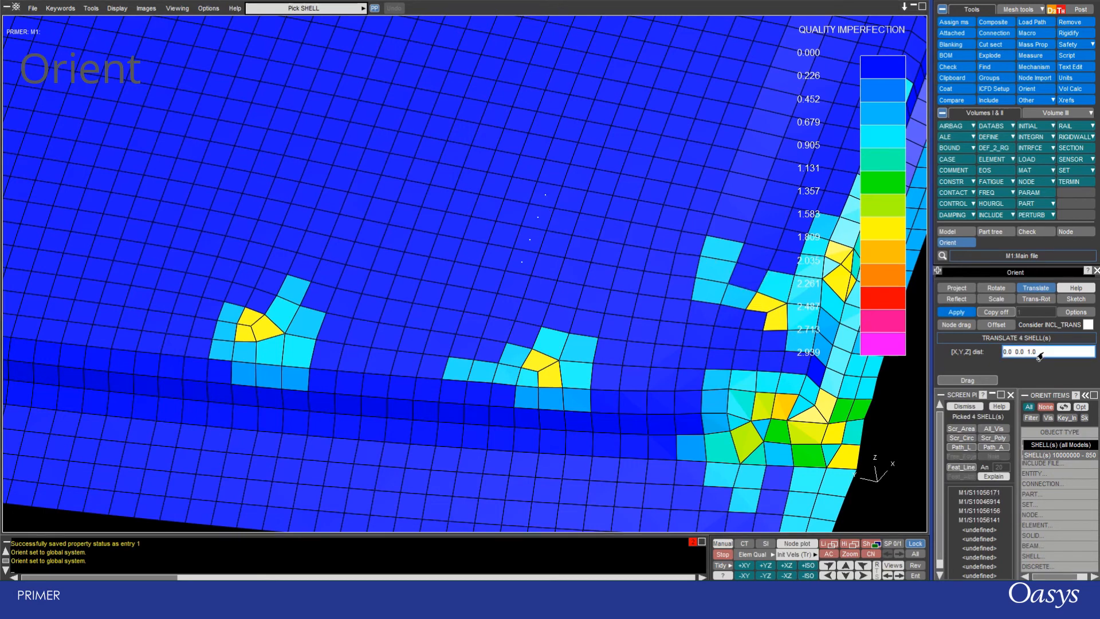
double_click(1032, 352)
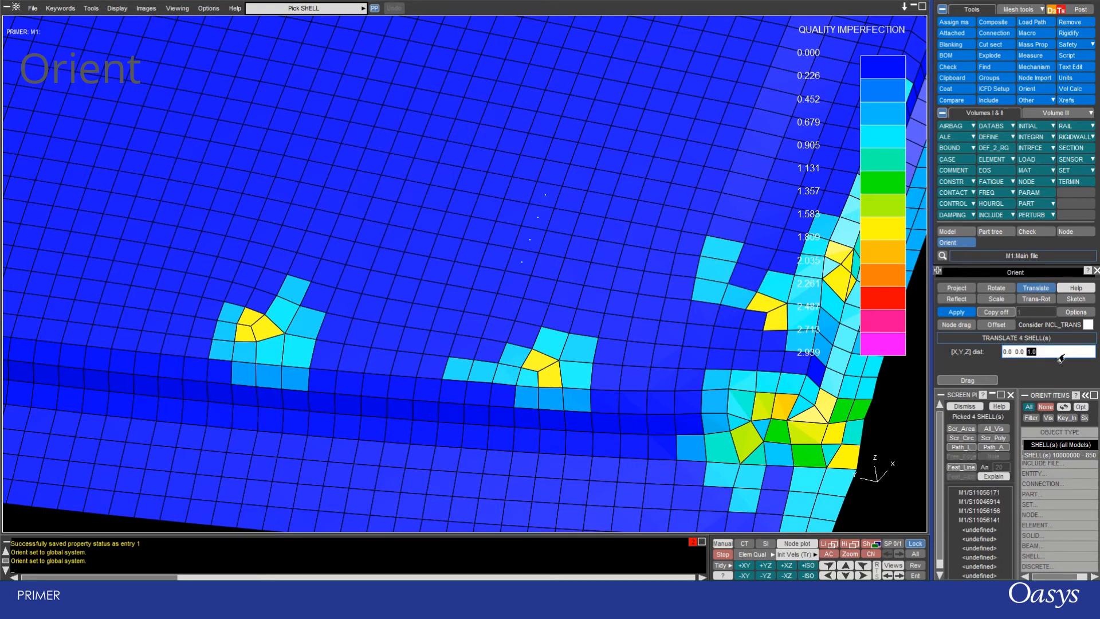
text(5.0)
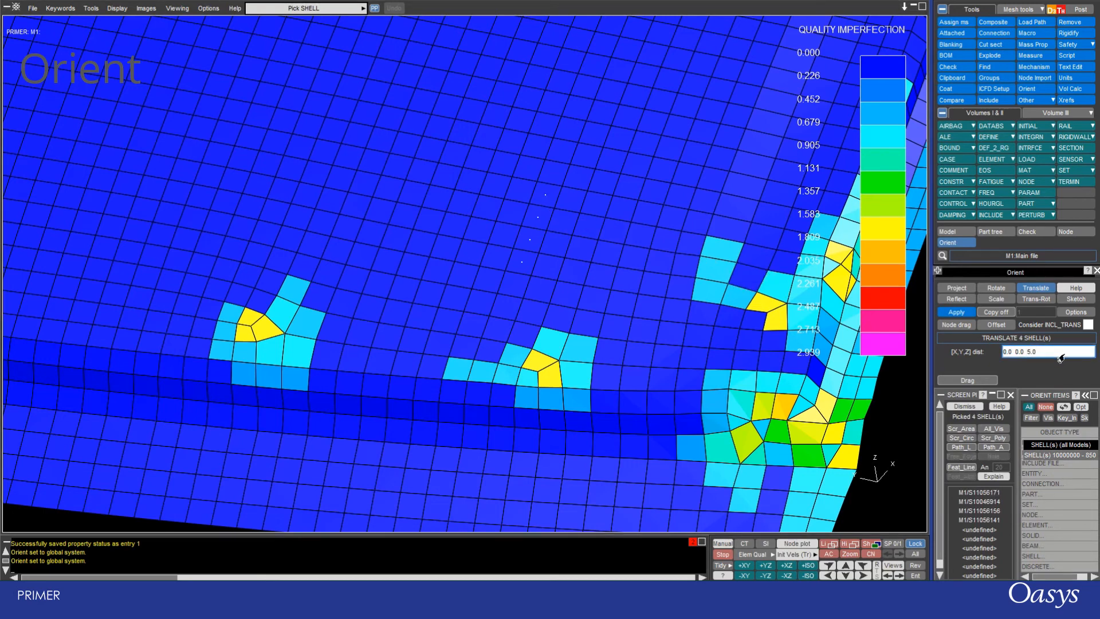
click(954, 313)
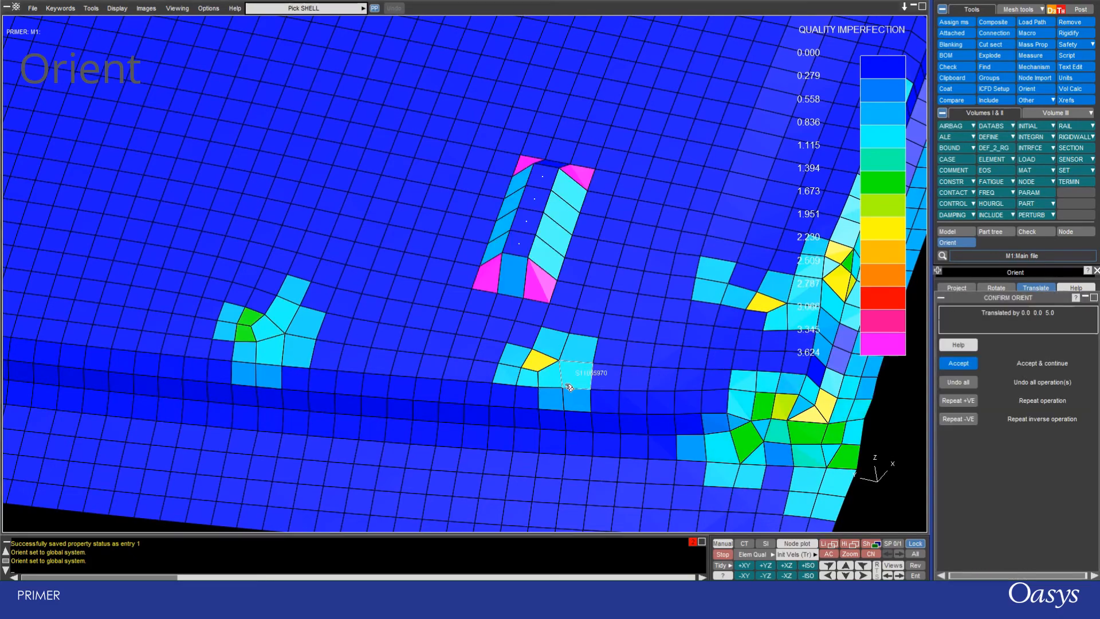
drag(560, 381, 589, 418)
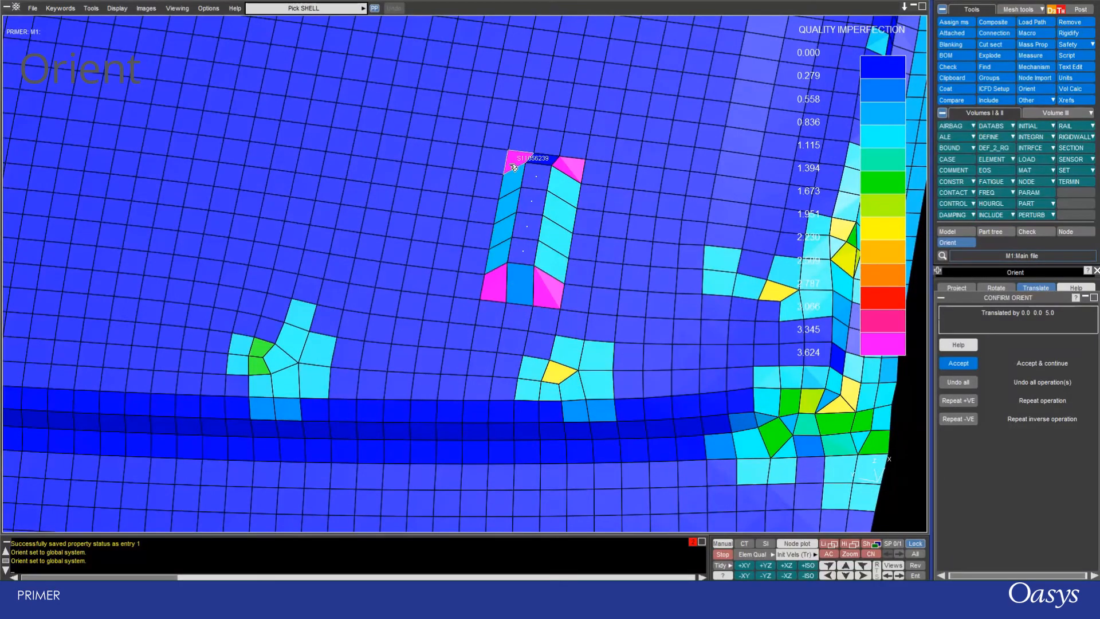
scroll(550, 163, up, 2)
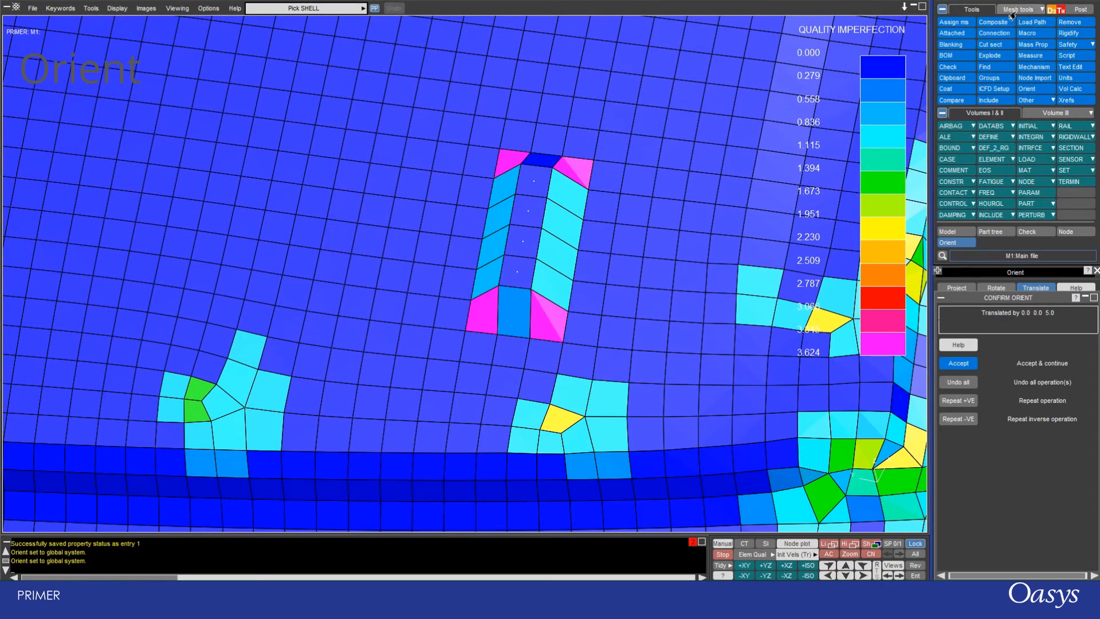
click(958, 363)
- Detach the four raised shells from the surrounding mesh
click(1018, 9)
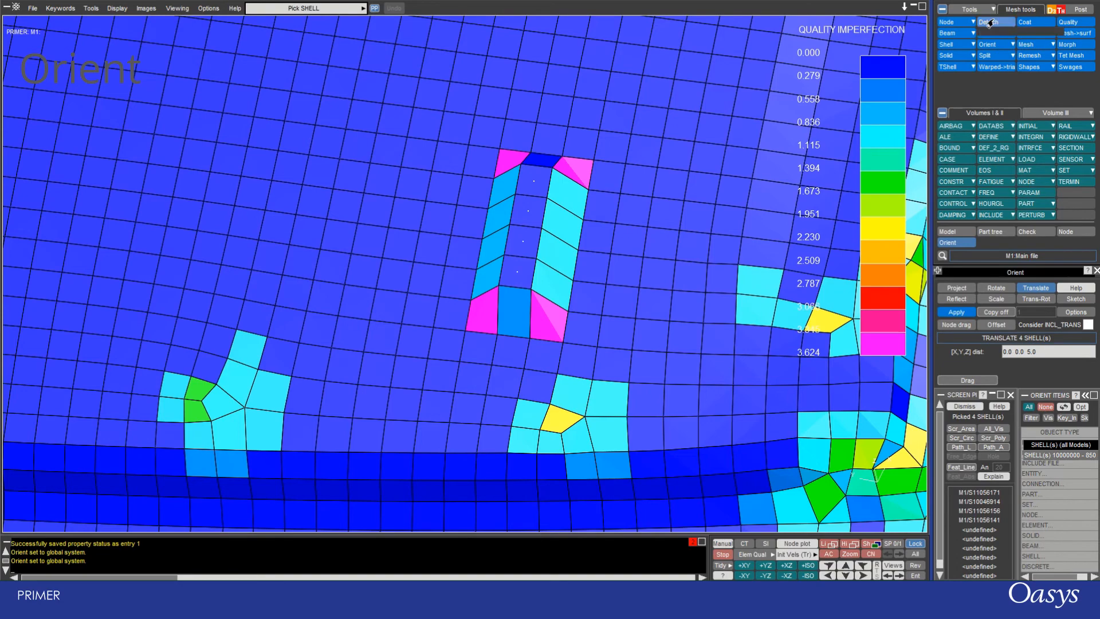
shift+middle_drag(409, 188, 493, 283)
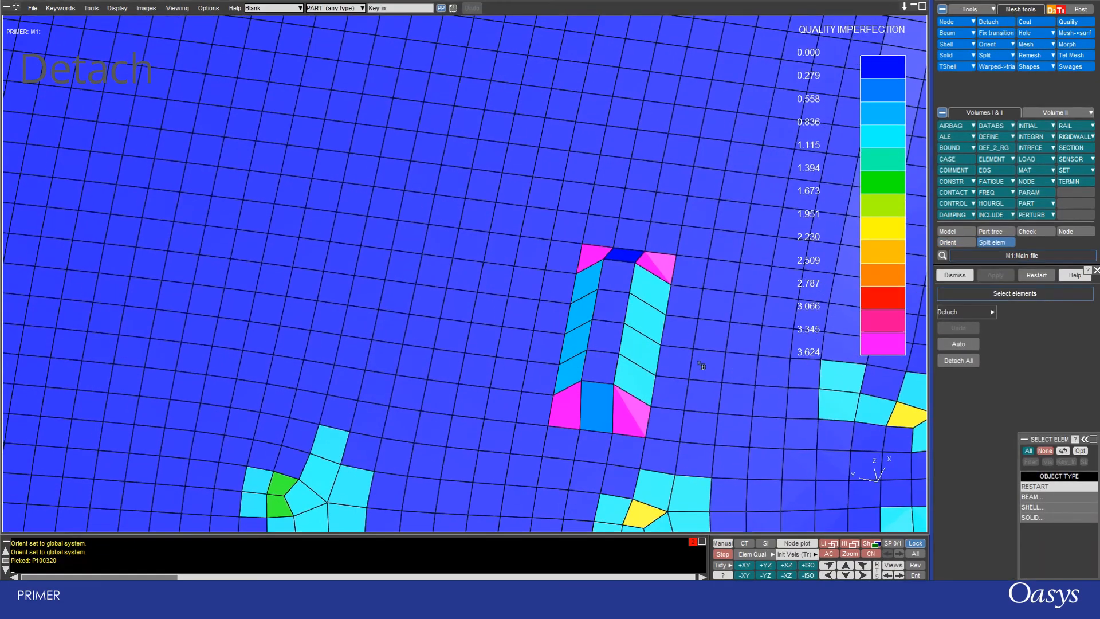
click(1031, 507)
click(598, 365)
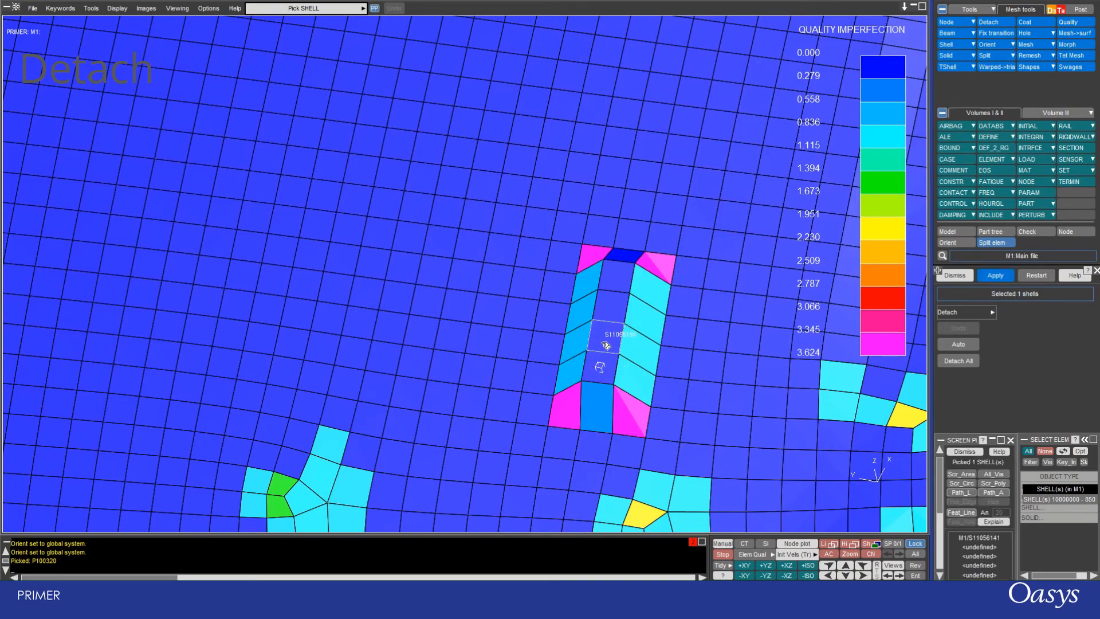
click(605, 337)
click(611, 307)
click(619, 290)
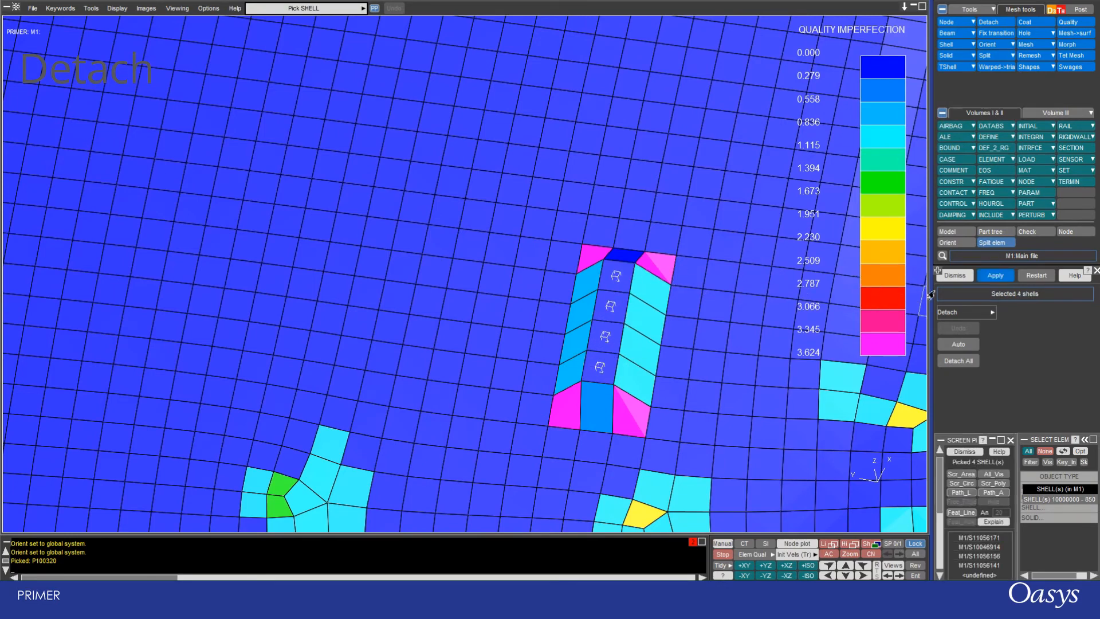
click(982, 279)
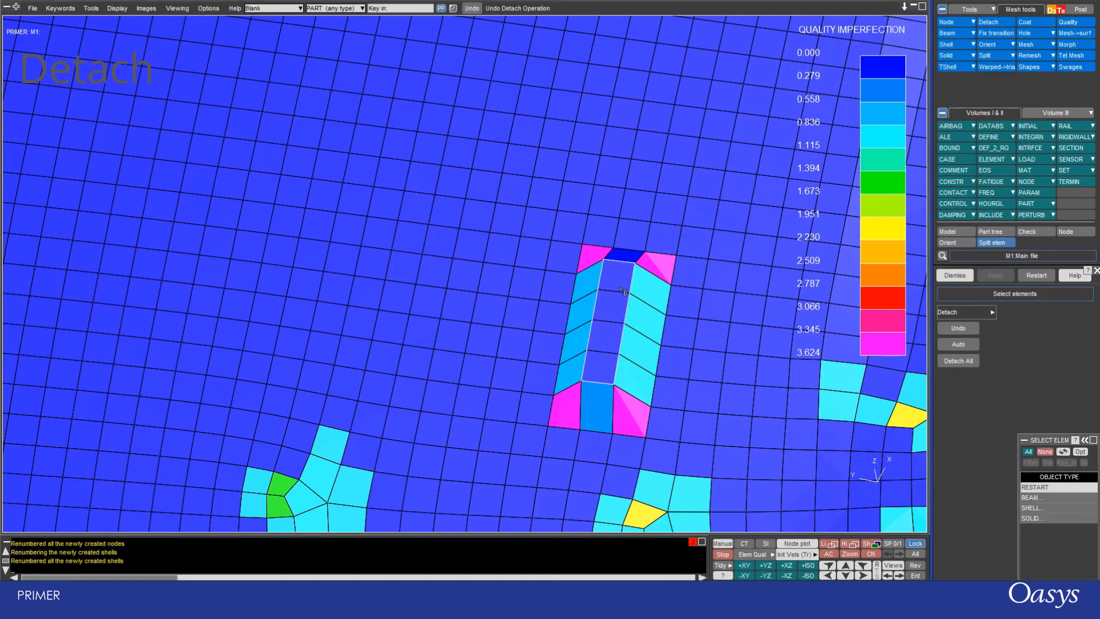
- Use Orient to translate the four detached shells by 0.0 0.0 -5.0, and accept the operation
click(947, 242)
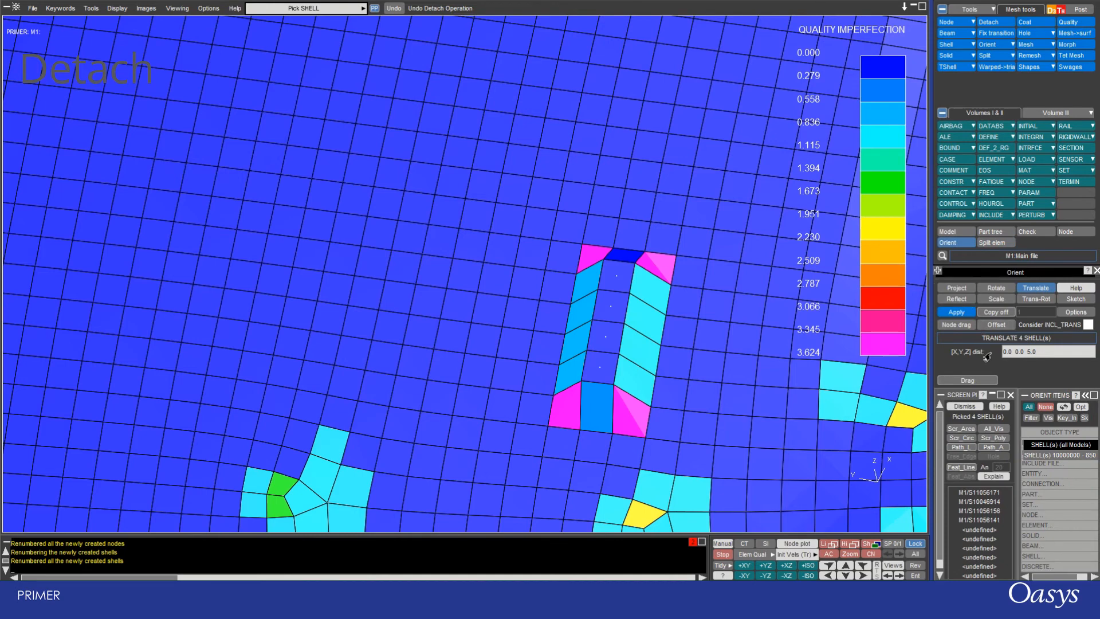
drag(1019, 416, 1001, 416)
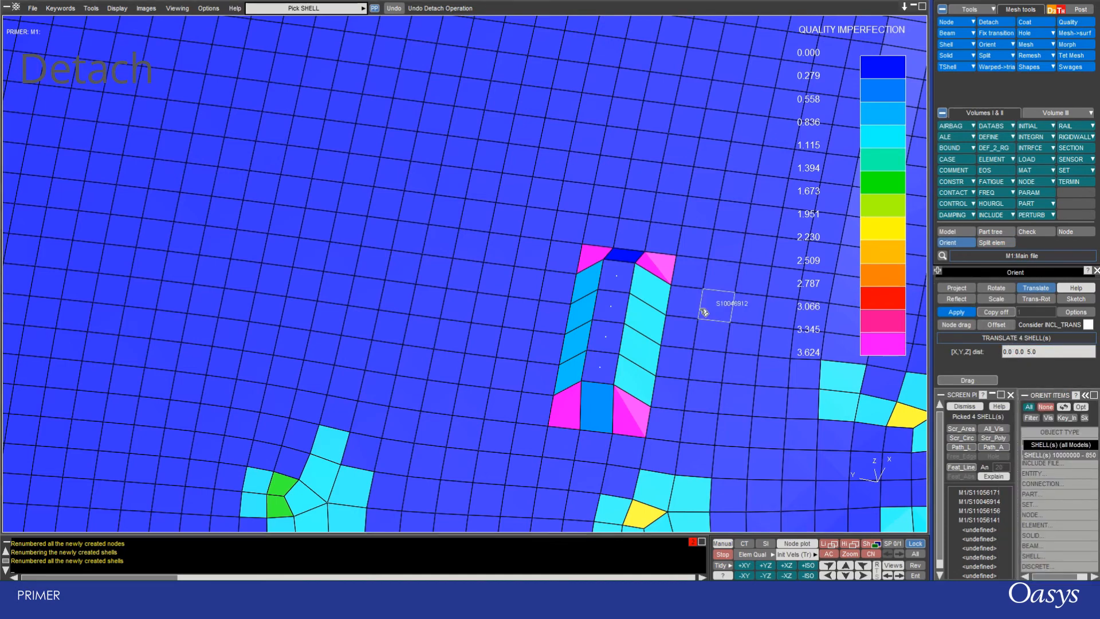
click(1016, 353)
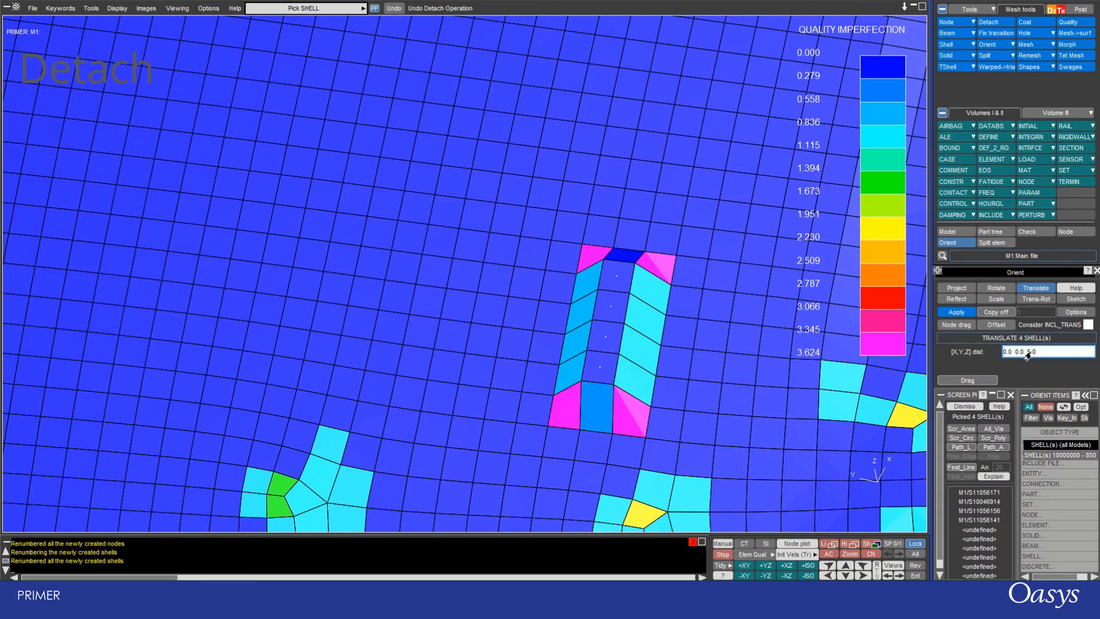
click(1027, 353)
text(-)
key(Return)
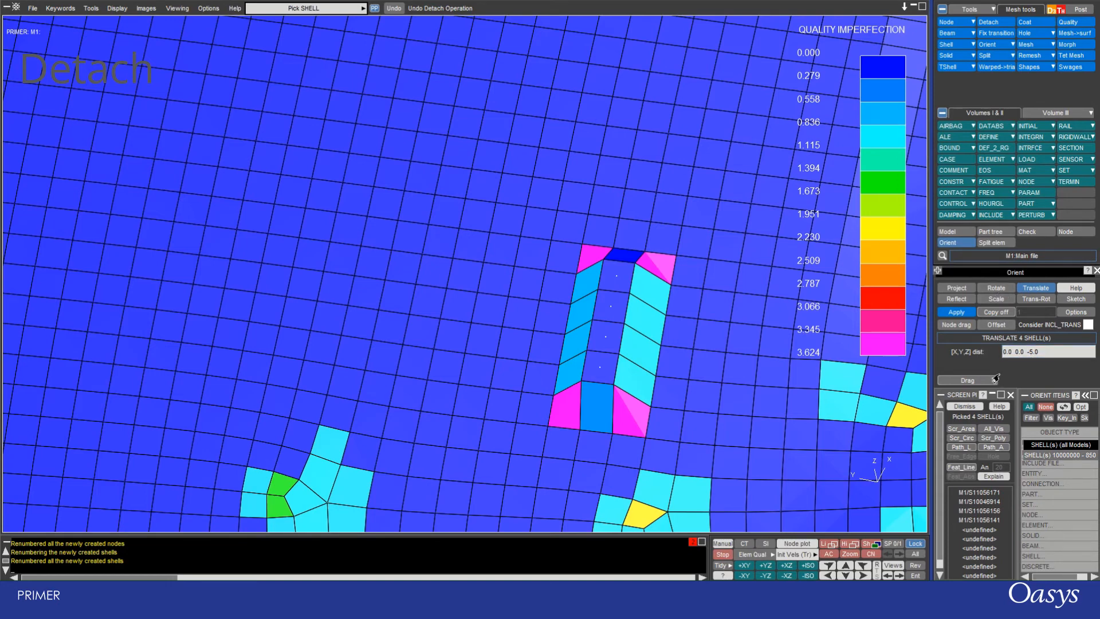
click(955, 312)
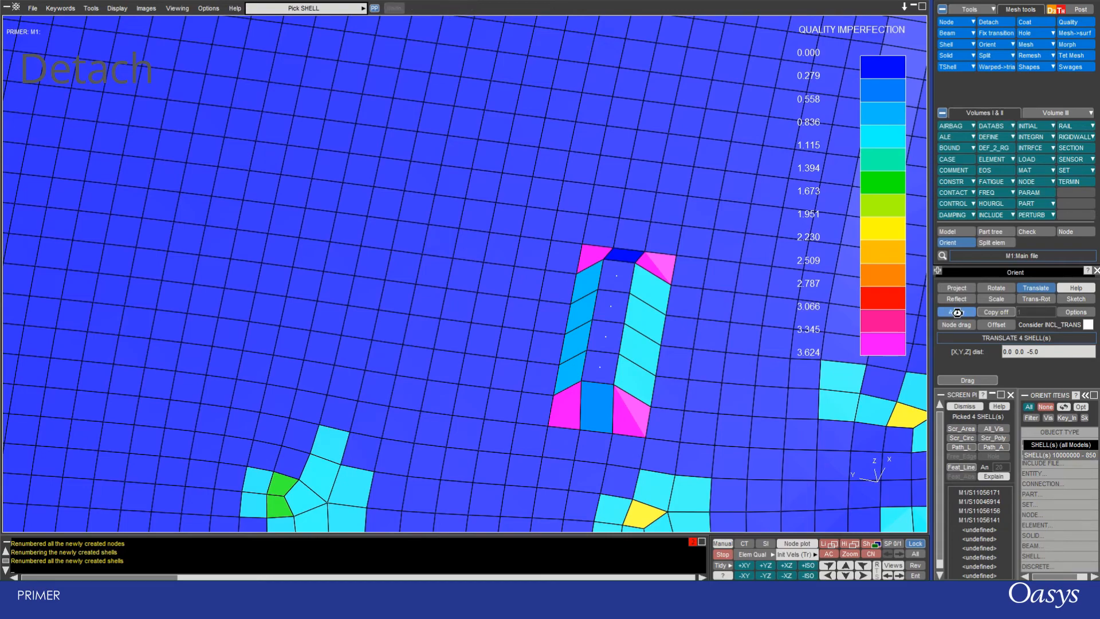
middle_drag(546, 256, 609, 256)
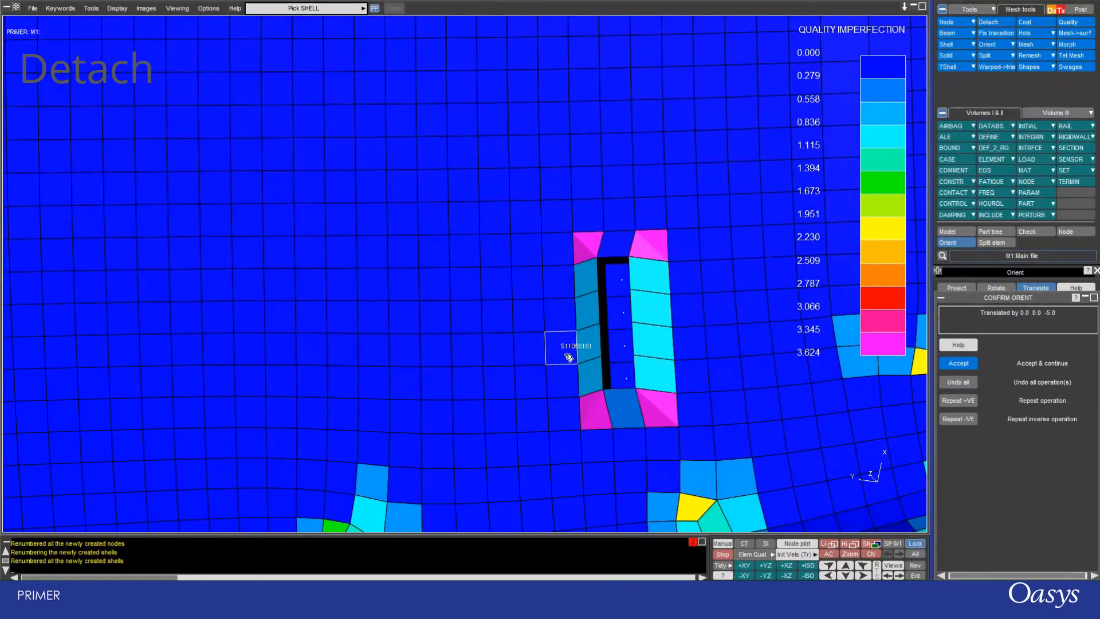
middle_drag(565, 349, 647, 237)
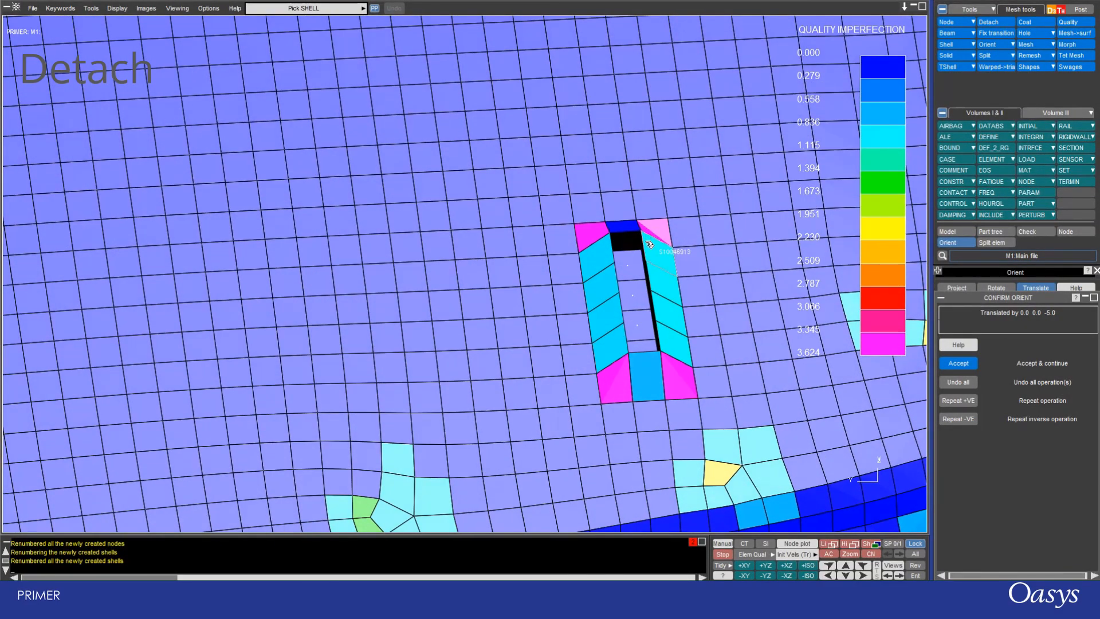
click(946, 364)
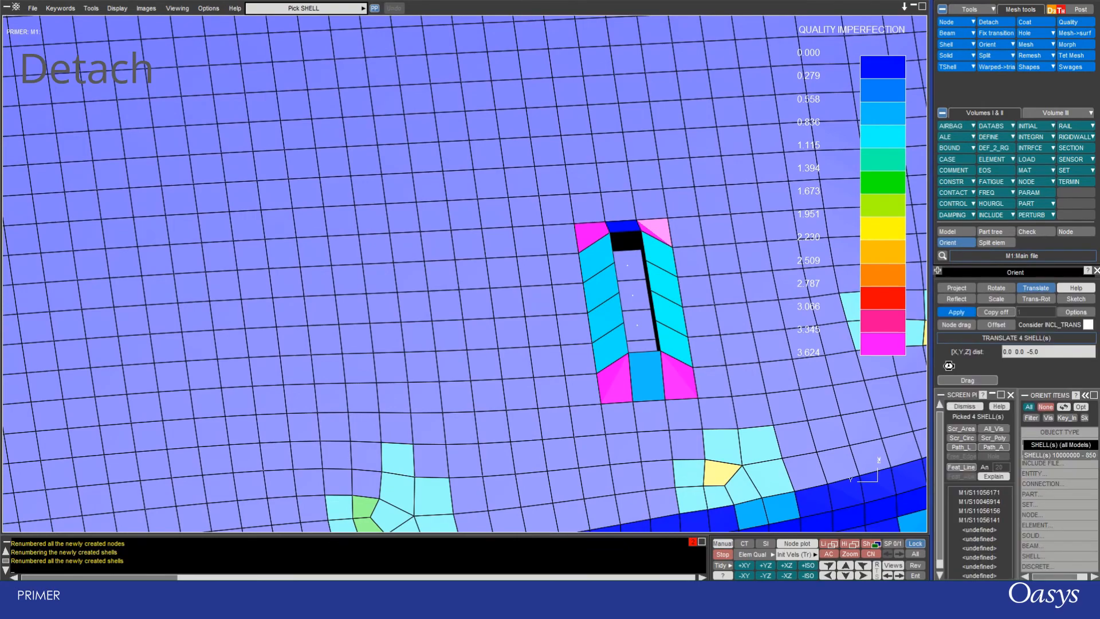
- Switch to the shaded plot and split one warped corner shell beside the opening into trias with Warped to trias at warpage 20.0
middle_drag(590, 331, 437, 174)
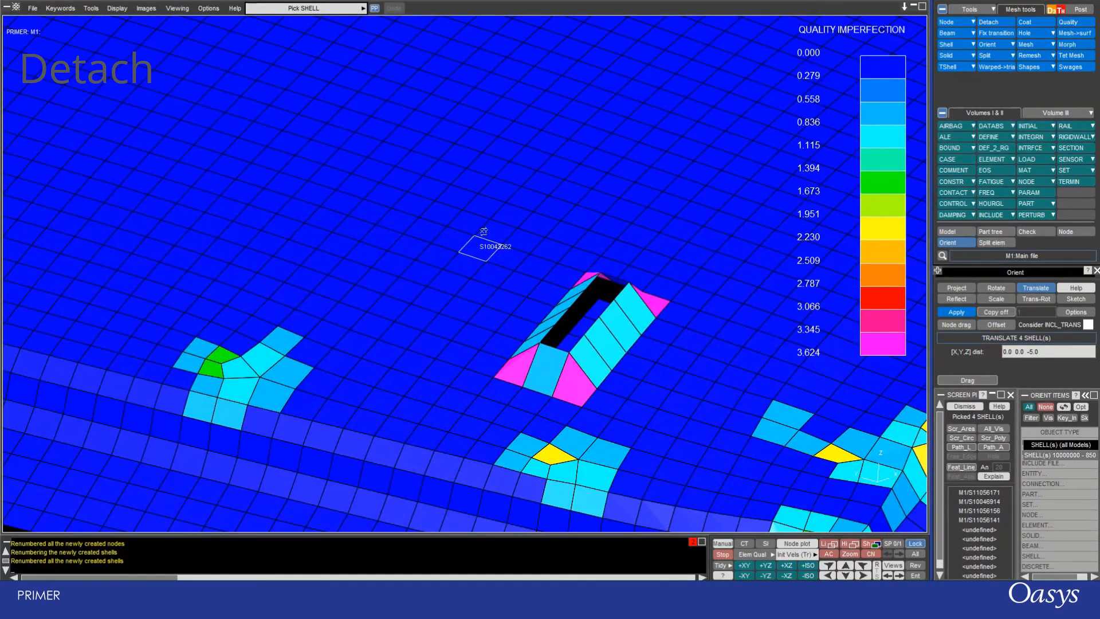
middle_drag(479, 239, 406, 206)
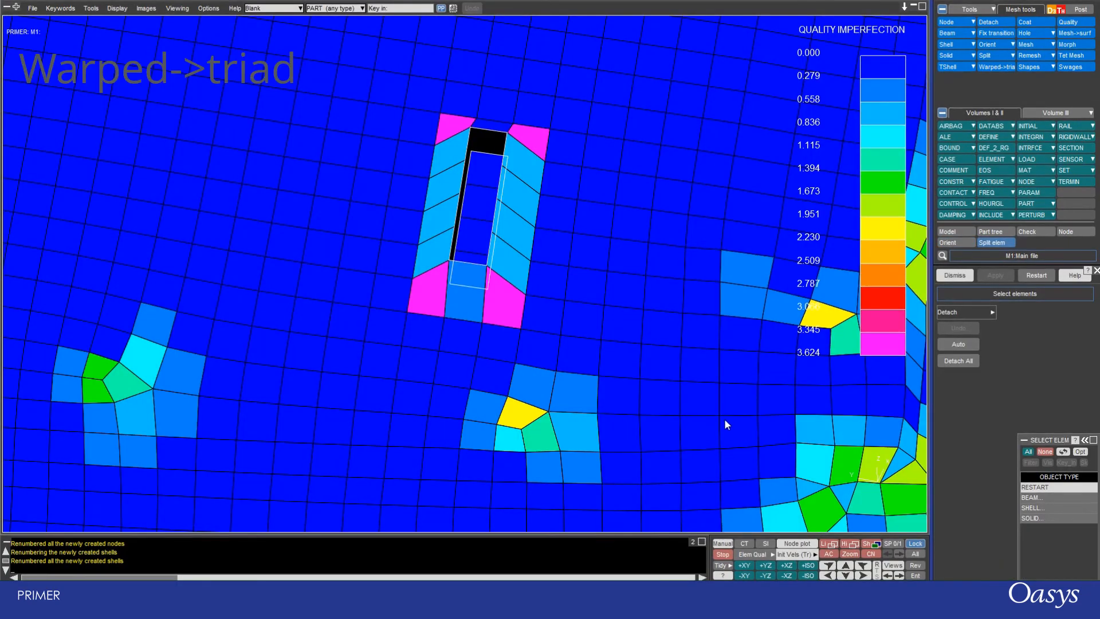
click(993, 68)
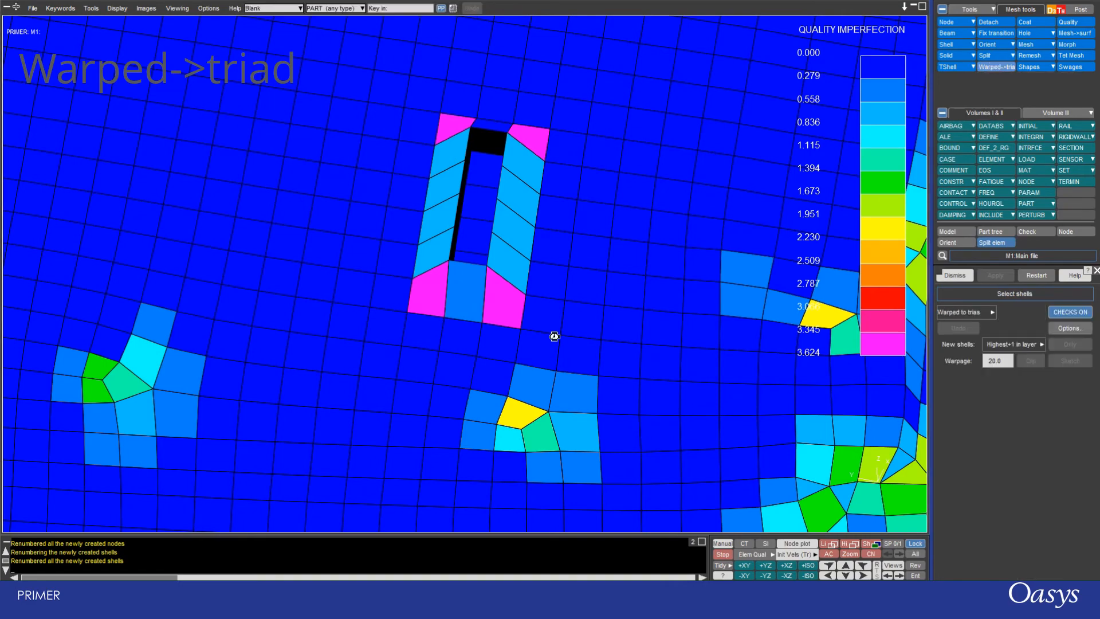
click(865, 544)
mouse_move(533, 170)
middle_down()
mouse_move(504, 260)
mouse_move(307, 348)
mouse_move(550, 187)
mouse_move(540, 181)
mouse_move(609, 162)
mouse_move(680, 185)
mouse_move(700, 106)
mouse_move(671, 59)
mouse_move(730, 78)
mouse_move(732, 117)
mouse_move(685, 216)
mouse_move(629, 181)
middle_up()
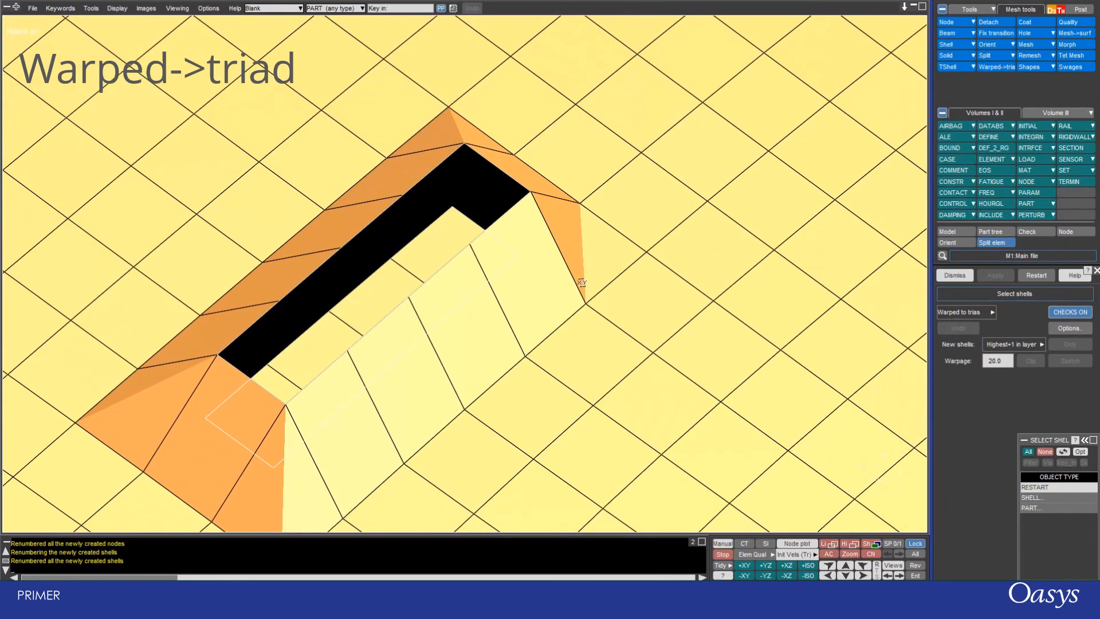
middle_drag(582, 282, 580, 249)
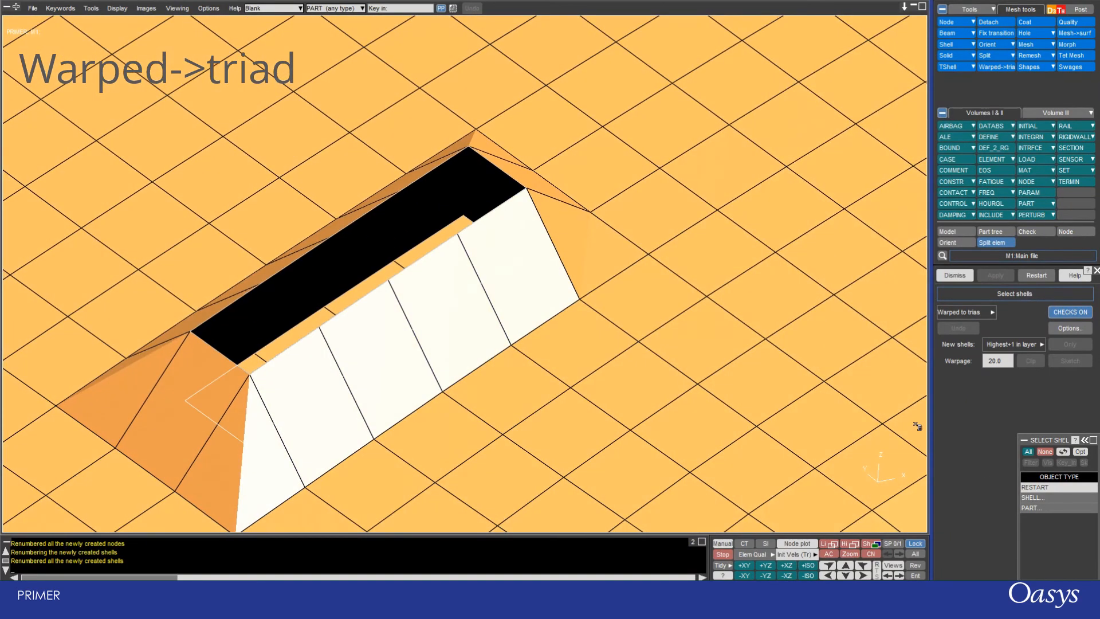
click(575, 241)
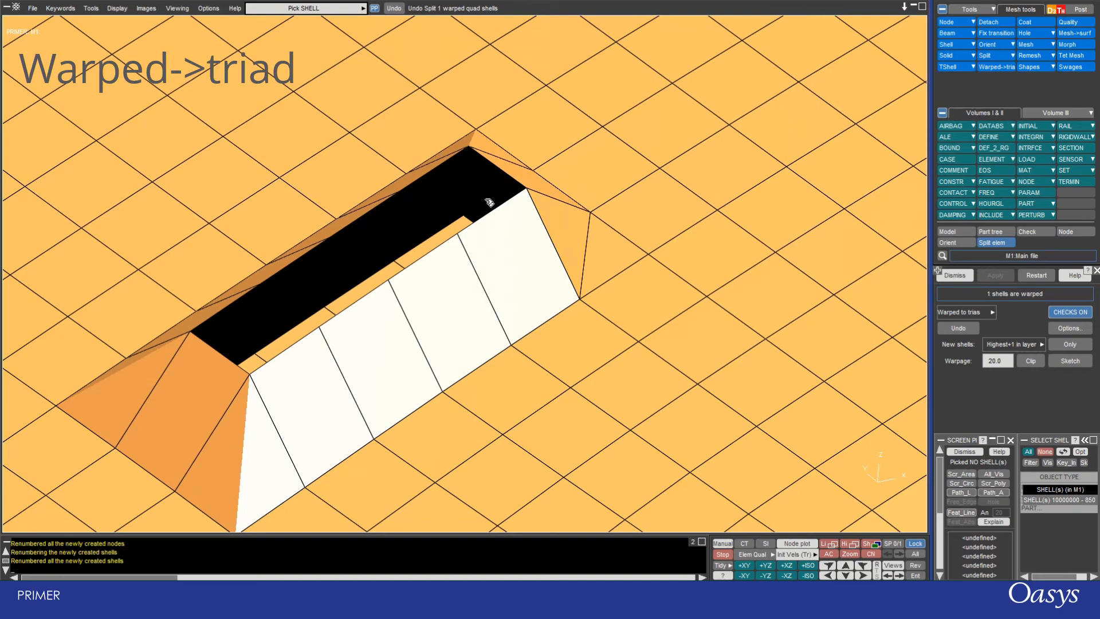
- Split the other warped corner shell at the same end of the opening into trias
shift+drag(474, 187, 479, 185)
mouse_move(493, 247)
shift+mouse_down()
mouse_move(401, 321)
mouse_move(396, 305)
mouse_move(588, 231)
mouse_move(768, 294)
mouse_move(621, 354)
mouse_move(614, 435)
mouse_move(503, 244)
shift+mouse_up()
shift+middle_drag(423, 122, 458, 233)
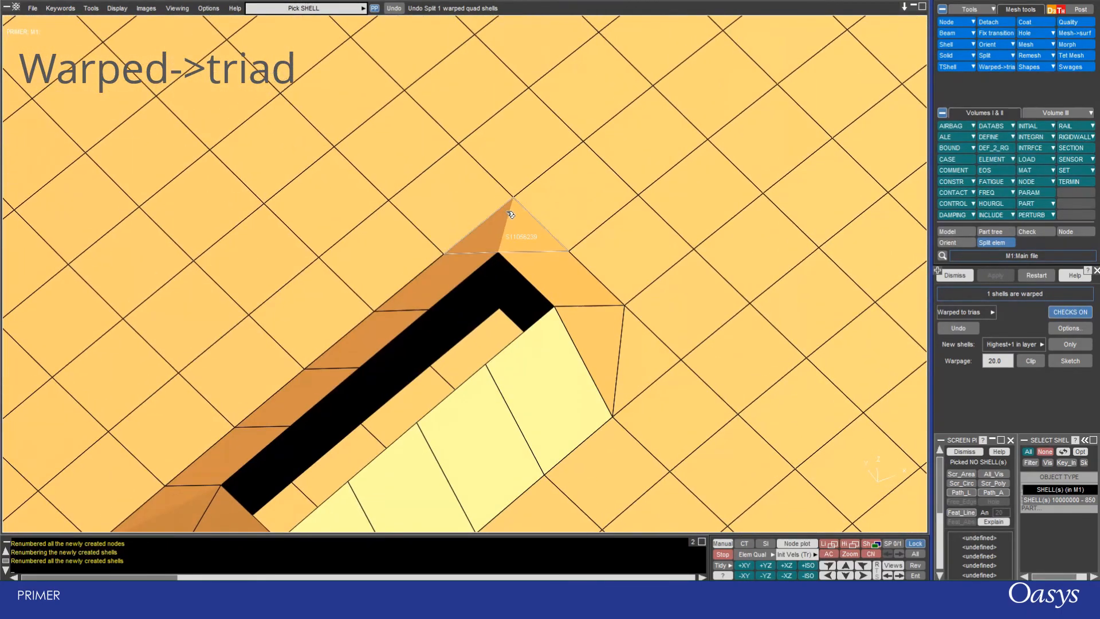
click(515, 222)
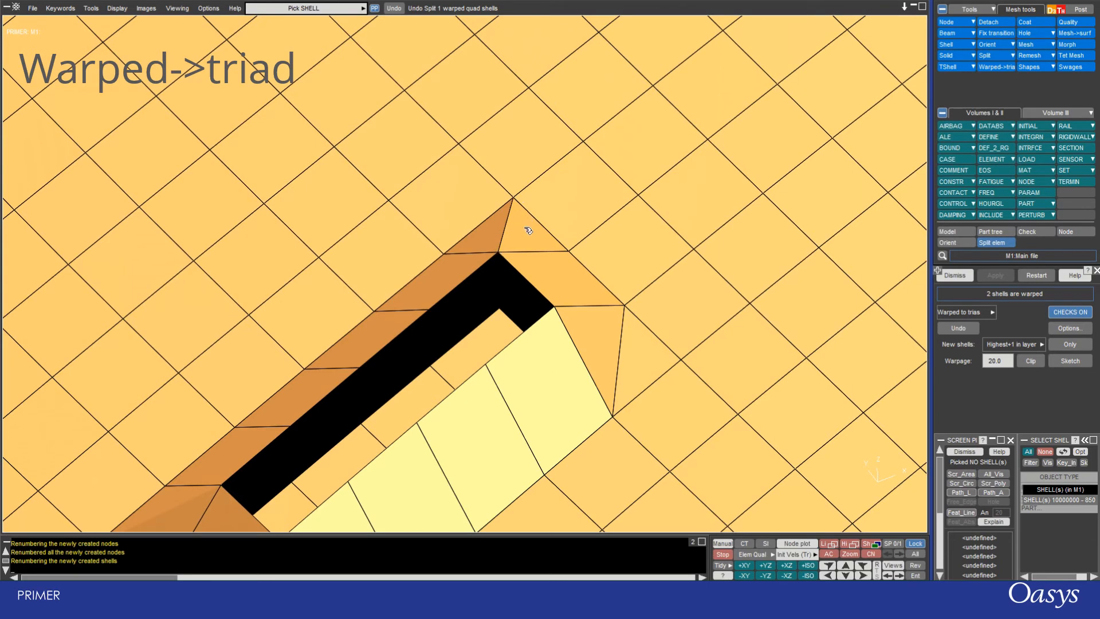
shift+drag(581, 250, 606, 246)
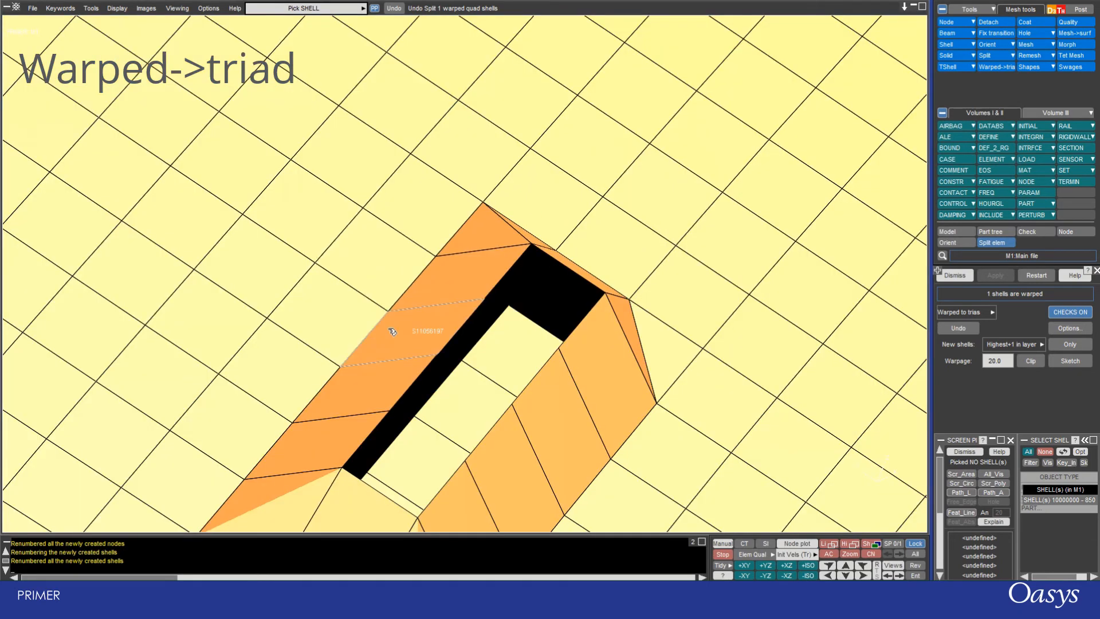
- Split a single flat shell beside the raised opening, using the Split function for shells with Split at centre
shift+middle_drag(401, 297, 446, 106)
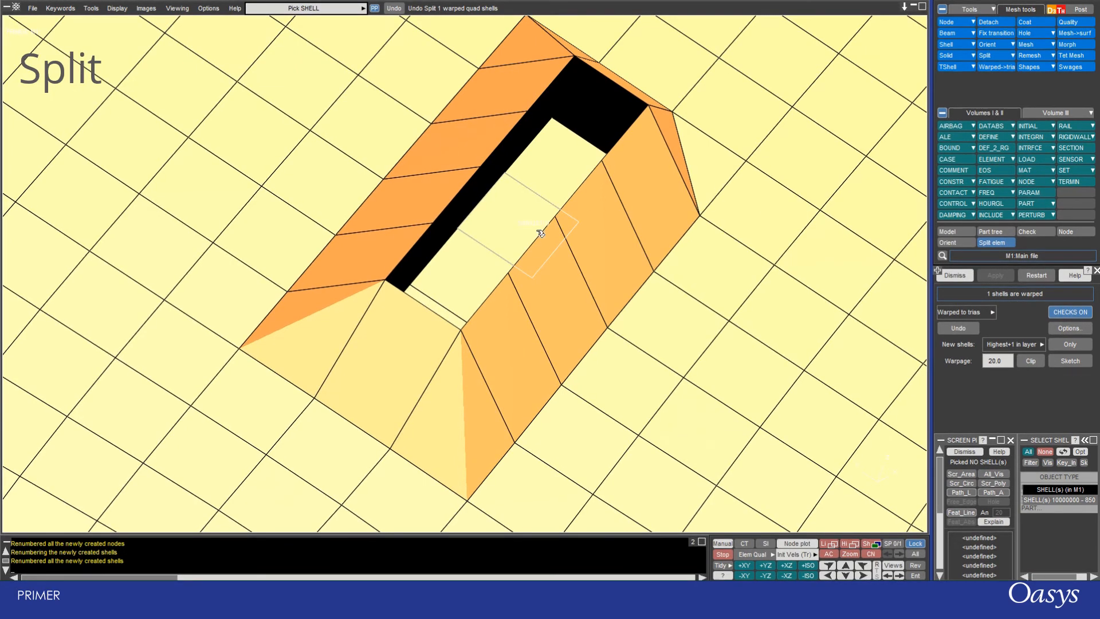
scroll(469, 215, down, 2)
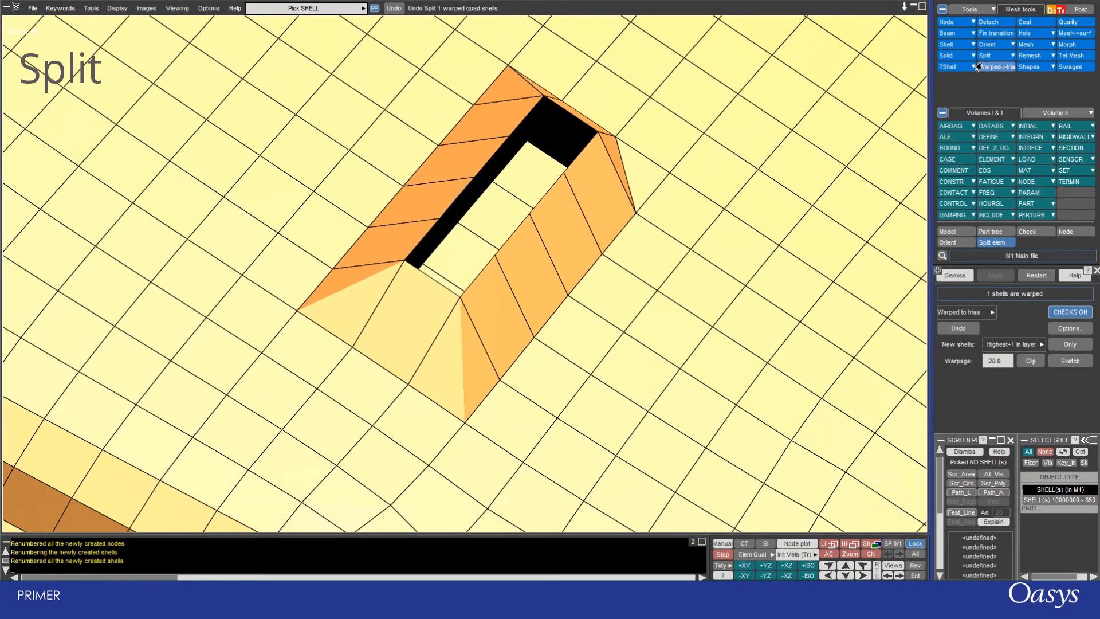
click(993, 59)
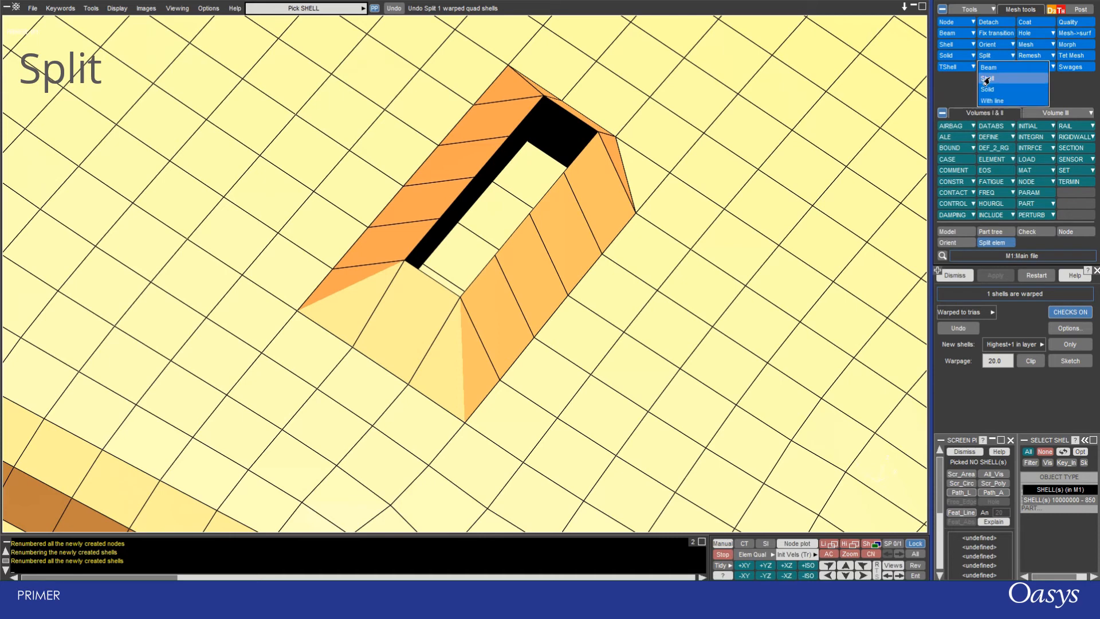
click(986, 80)
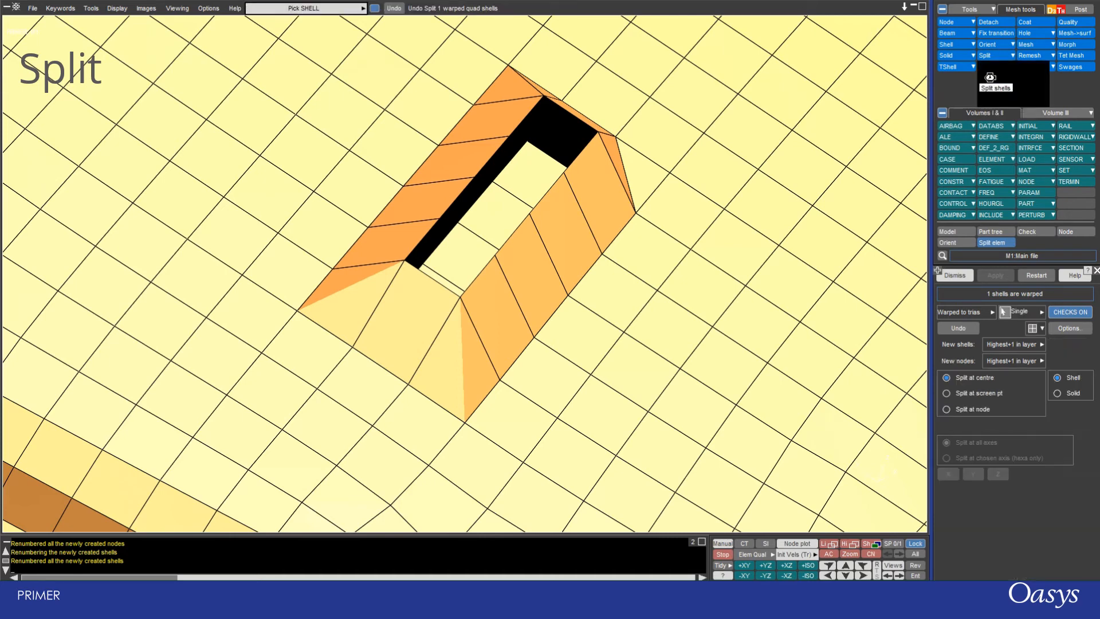
click(991, 311)
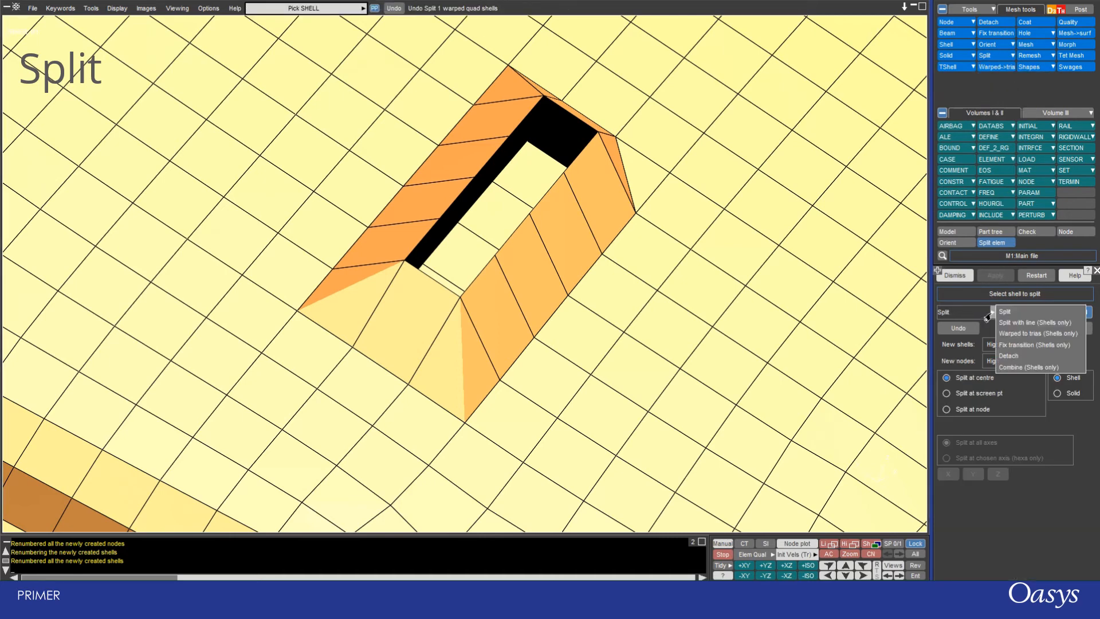
click(963, 358)
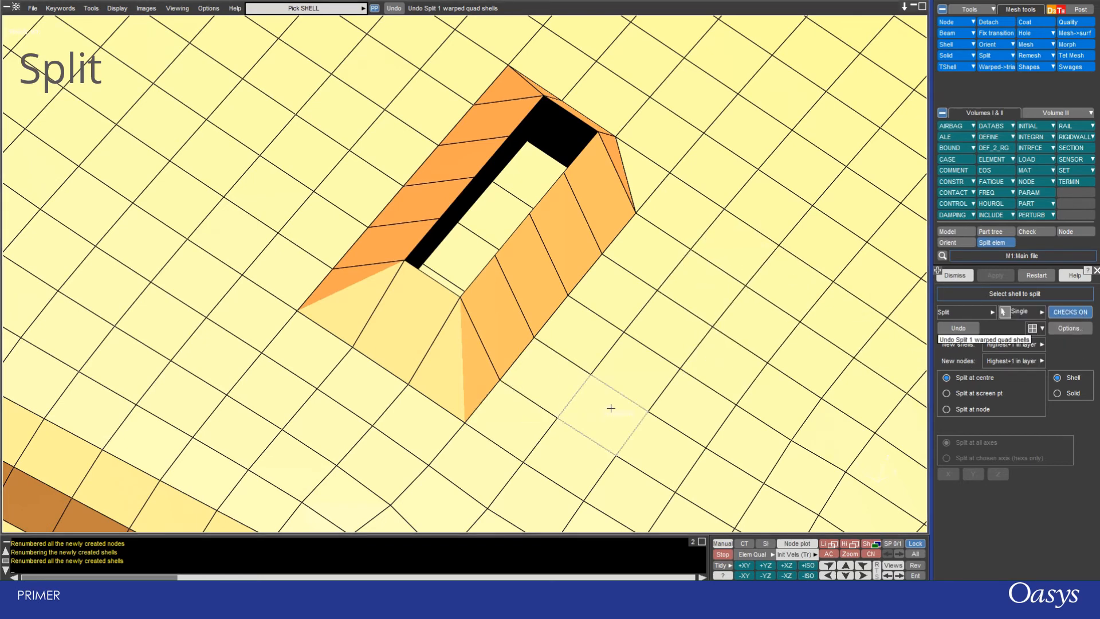
click(603, 415)
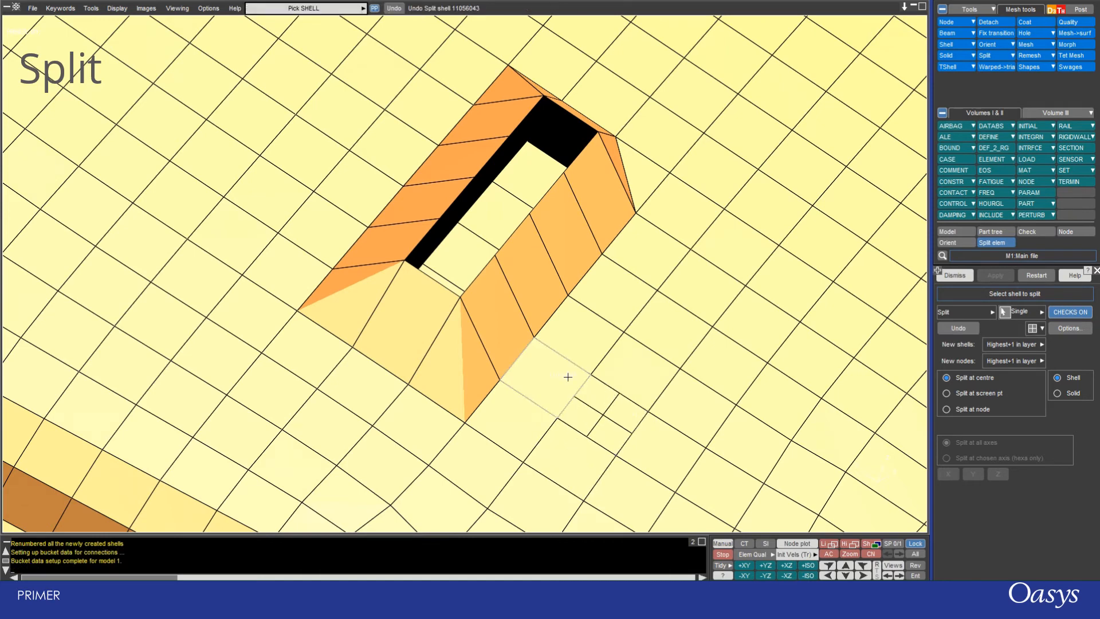
- Switch the split selection to Multiple and split a block of eight adjacent shells beside the raised opening at their centres
click(1037, 314)
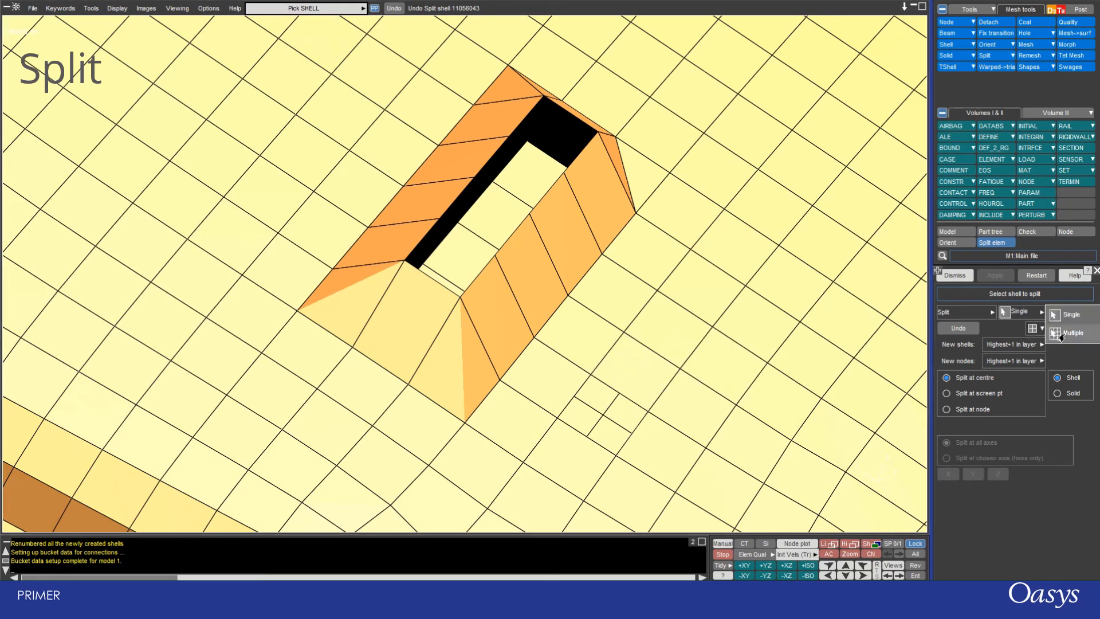
click(1060, 337)
click(678, 322)
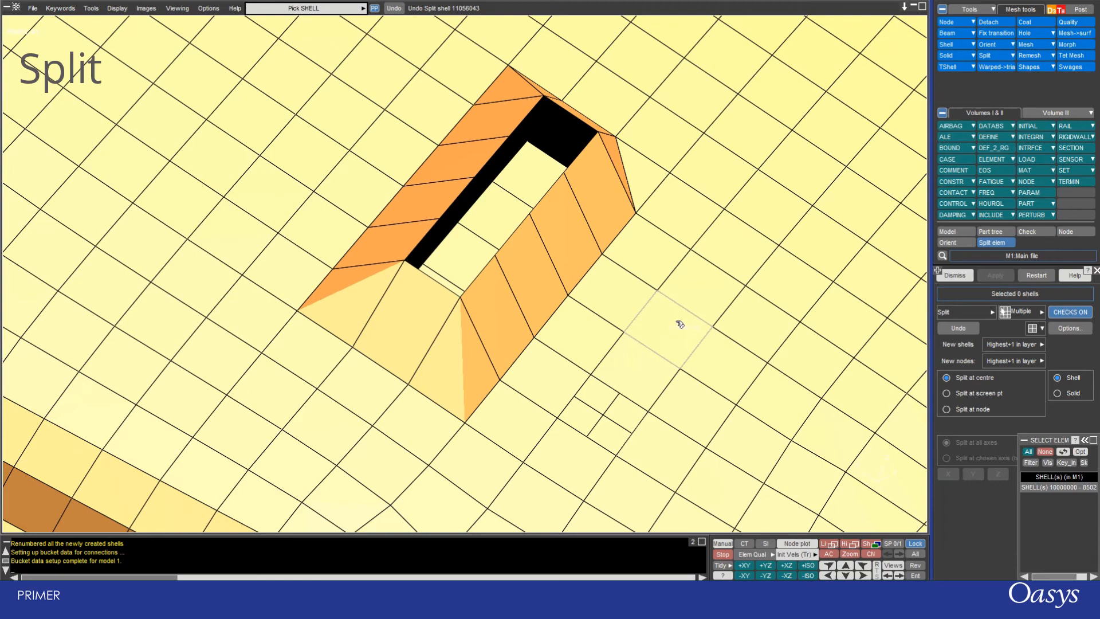
click(715, 299)
click(749, 251)
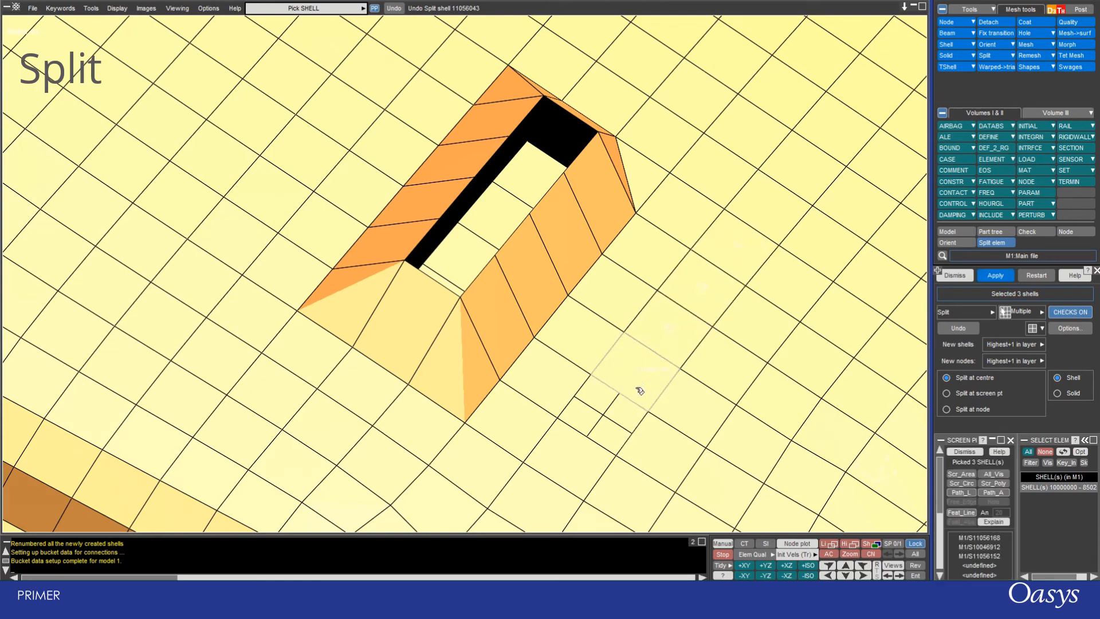
shift+drag(640, 391, 573, 257)
shift+middle_drag(625, 279, 355, 246)
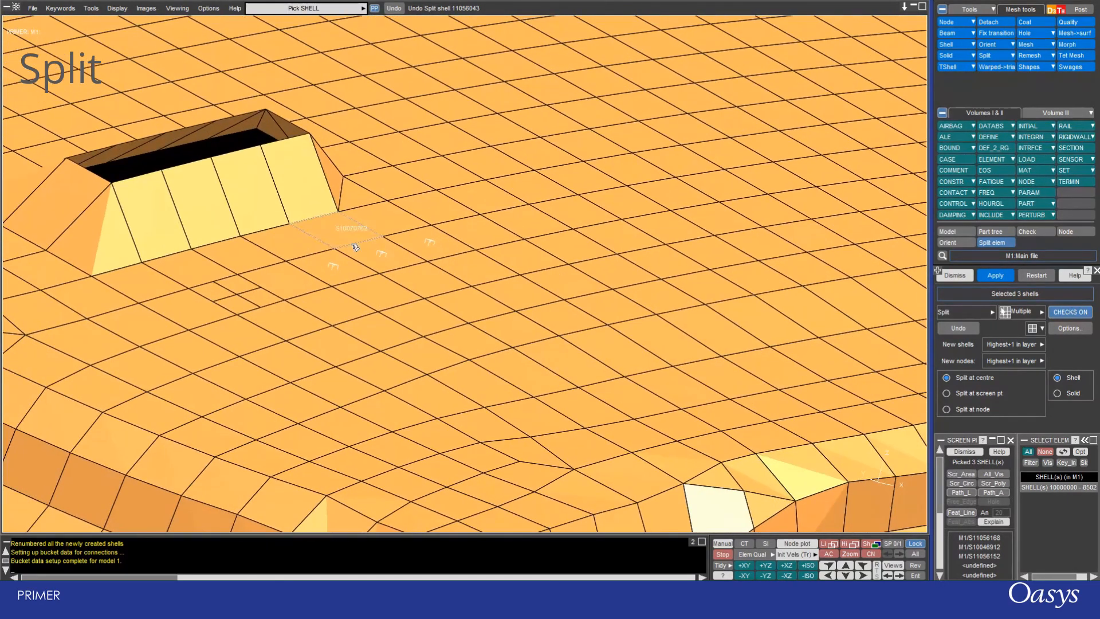
click(490, 233)
click(505, 253)
click(455, 265)
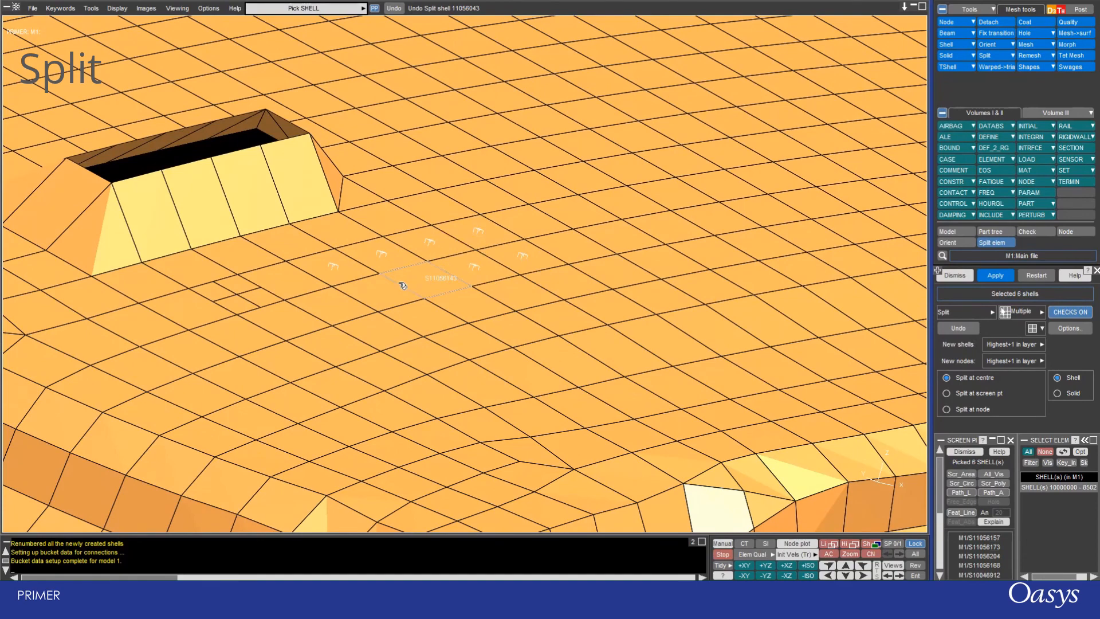
click(403, 285)
click(369, 298)
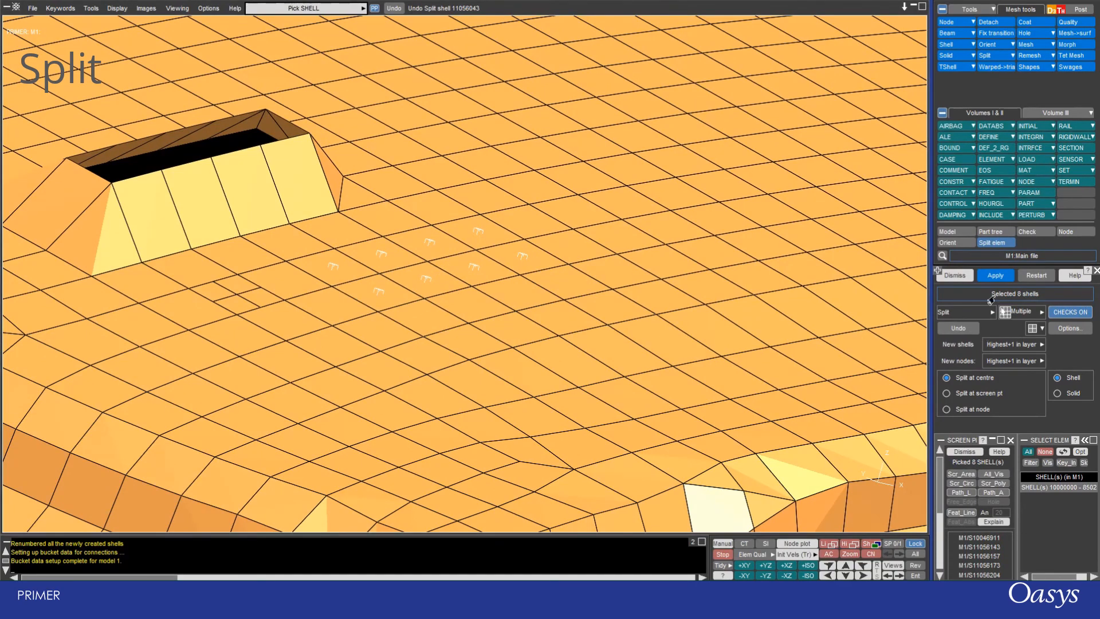
click(990, 276)
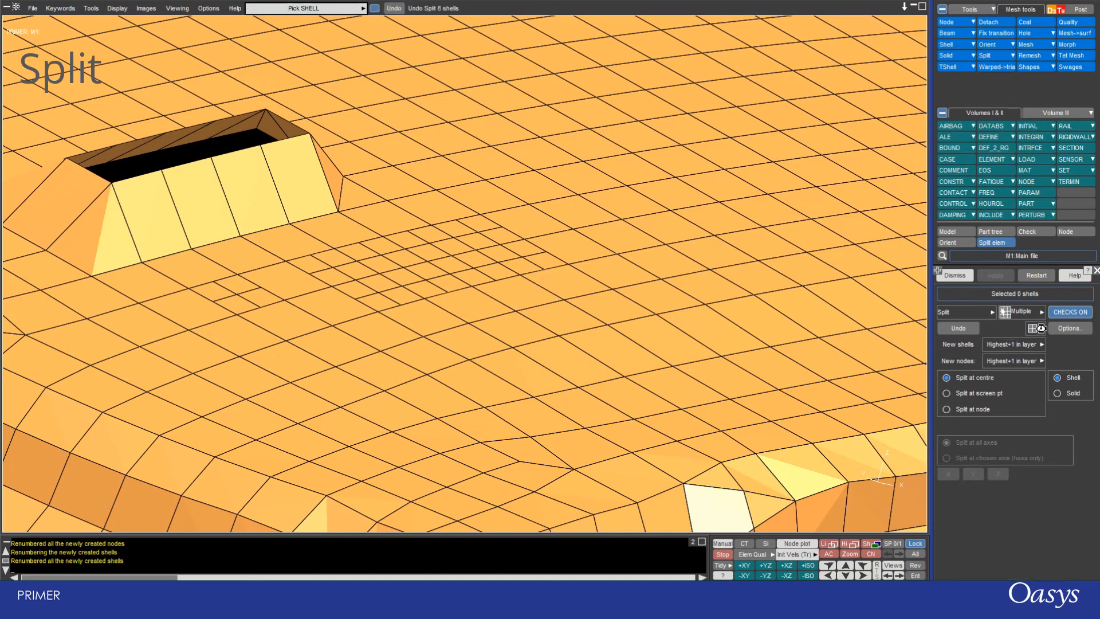
- Change the mode to Split with line, show the element quality contour plot, and select a rectangular area of flat shells beyond the opening
click(1036, 329)
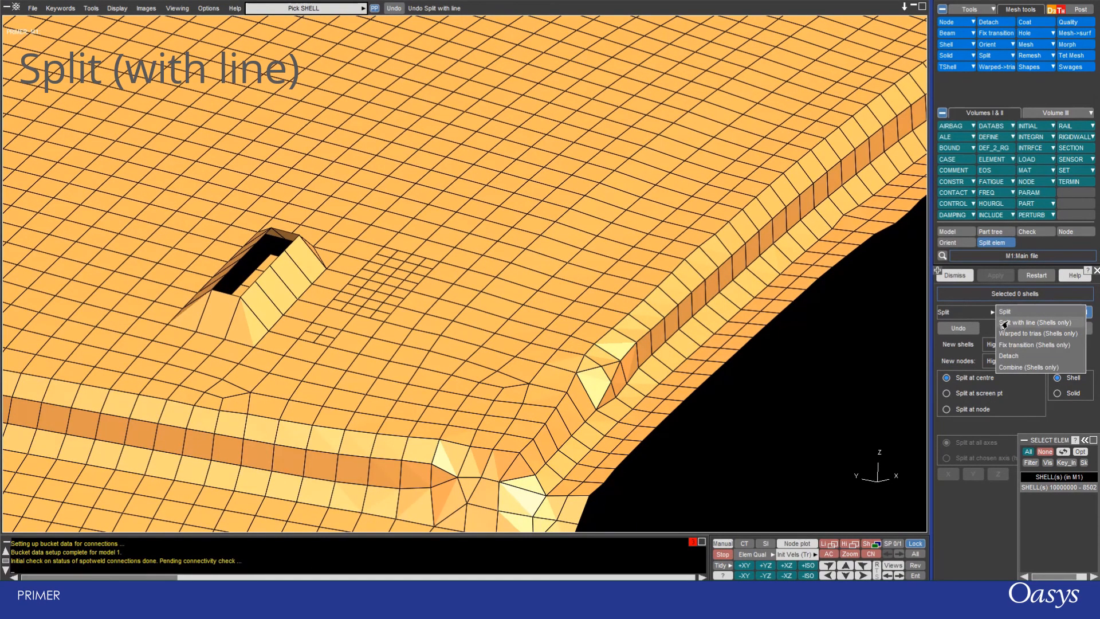
click(1003, 324)
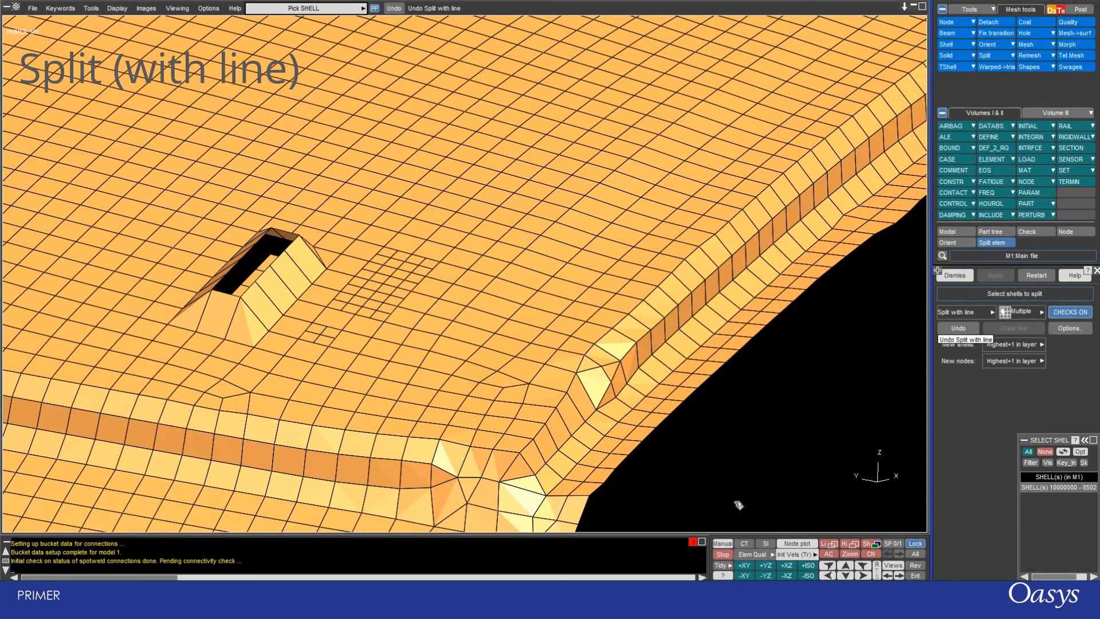
click(741, 545)
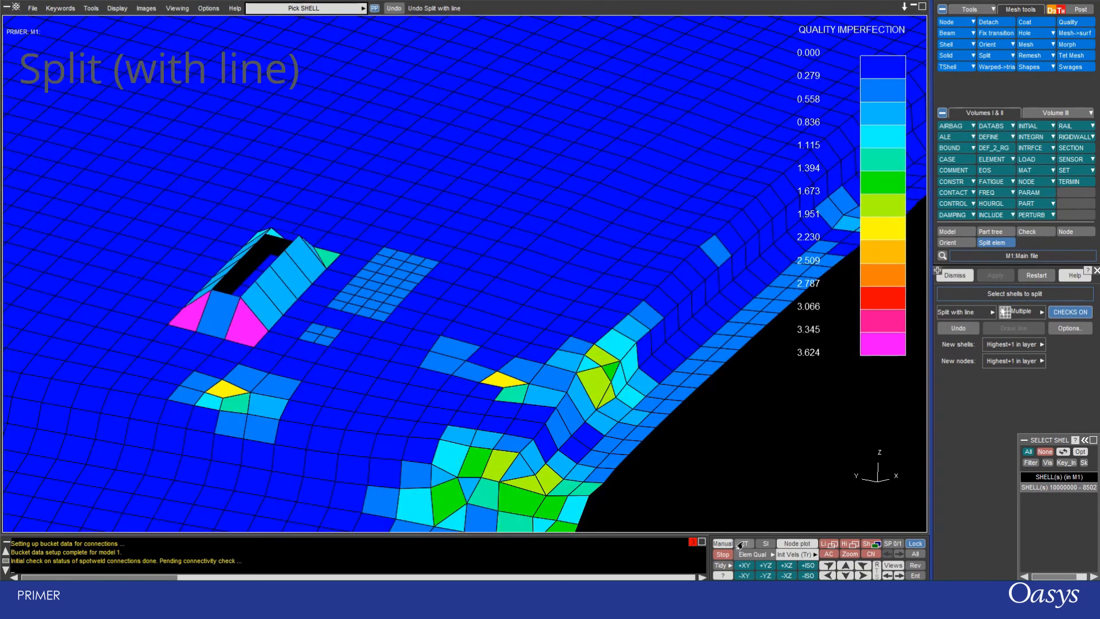
mouse_move(376, 122)
shift+middle_down()
mouse_move(441, 227)
mouse_move(518, 253)
shift+middle_up()
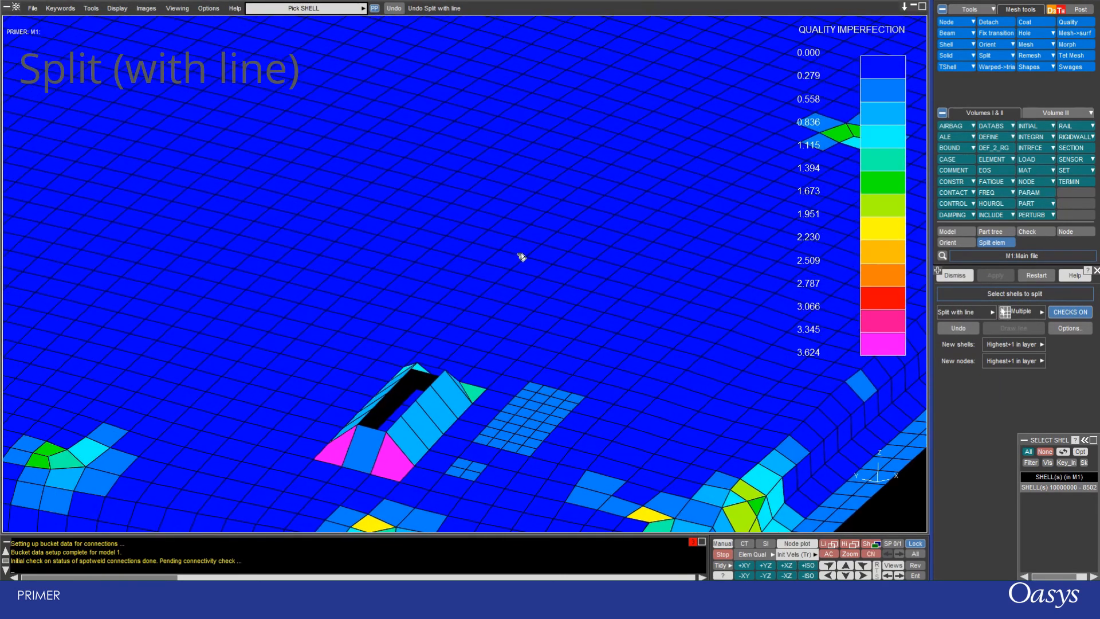
mouse_move(433, 209)
mouse_down()
mouse_move(640, 318)
mouse_move(690, 319)
mouse_up()
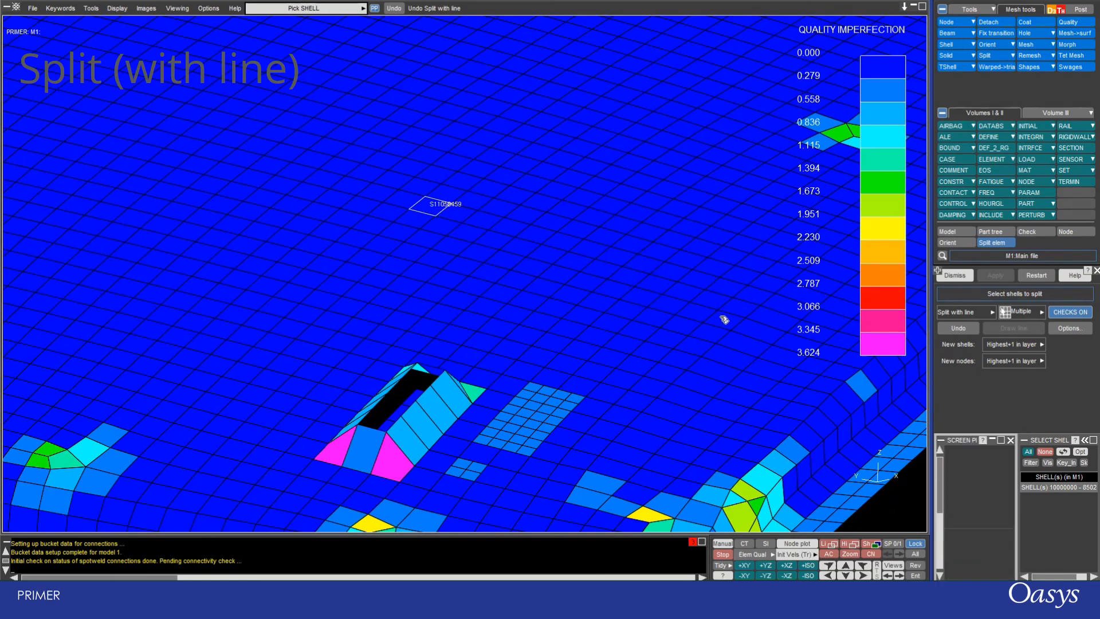
scroll(505, 239, up, 3)
scroll(505, 239, up, 5)
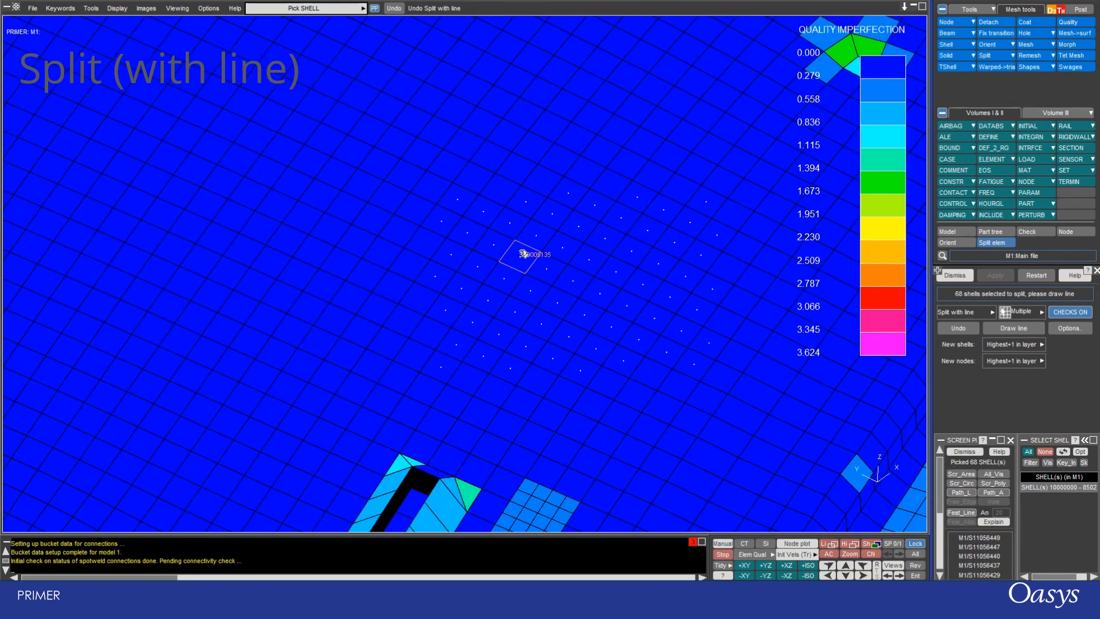
- Draw a U-shaped line of three segments across the selected shells and split them along it
click(996, 335)
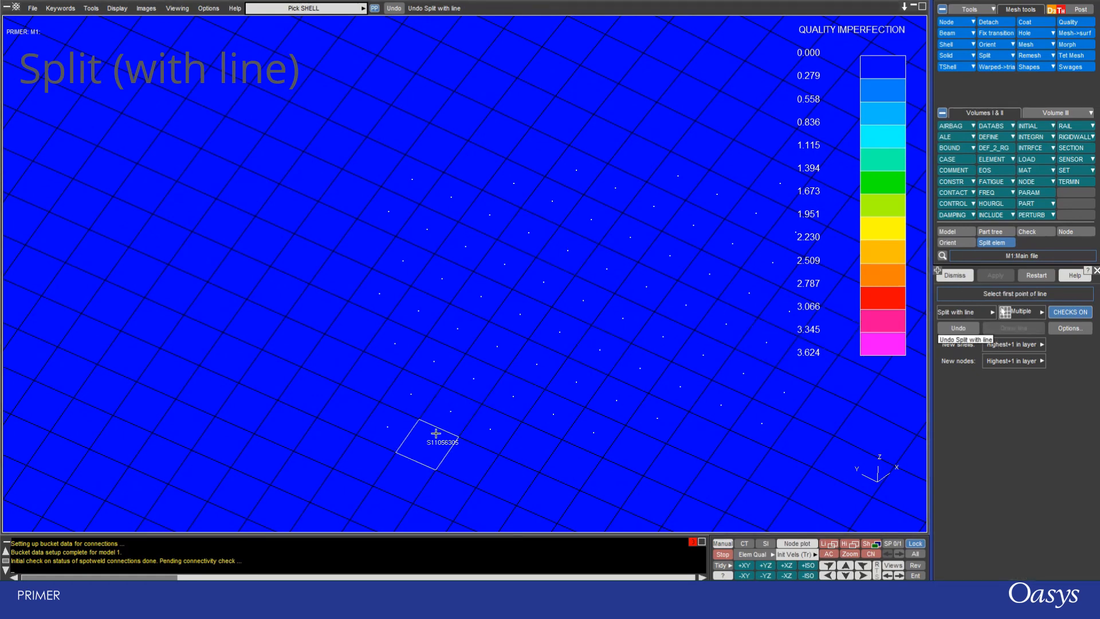
click(561, 259)
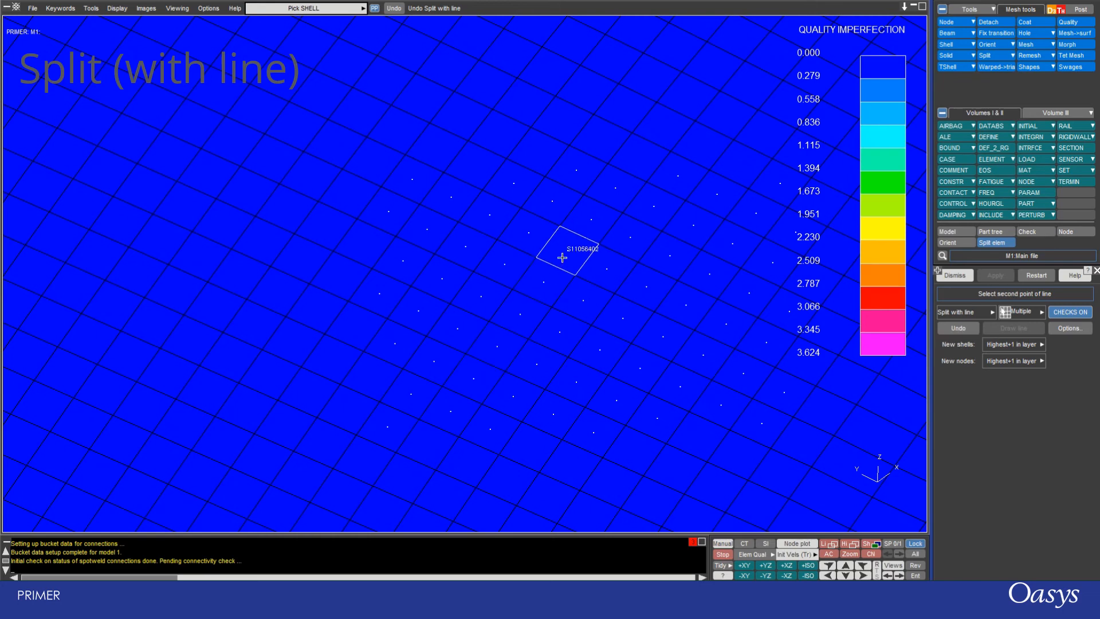
click(725, 326)
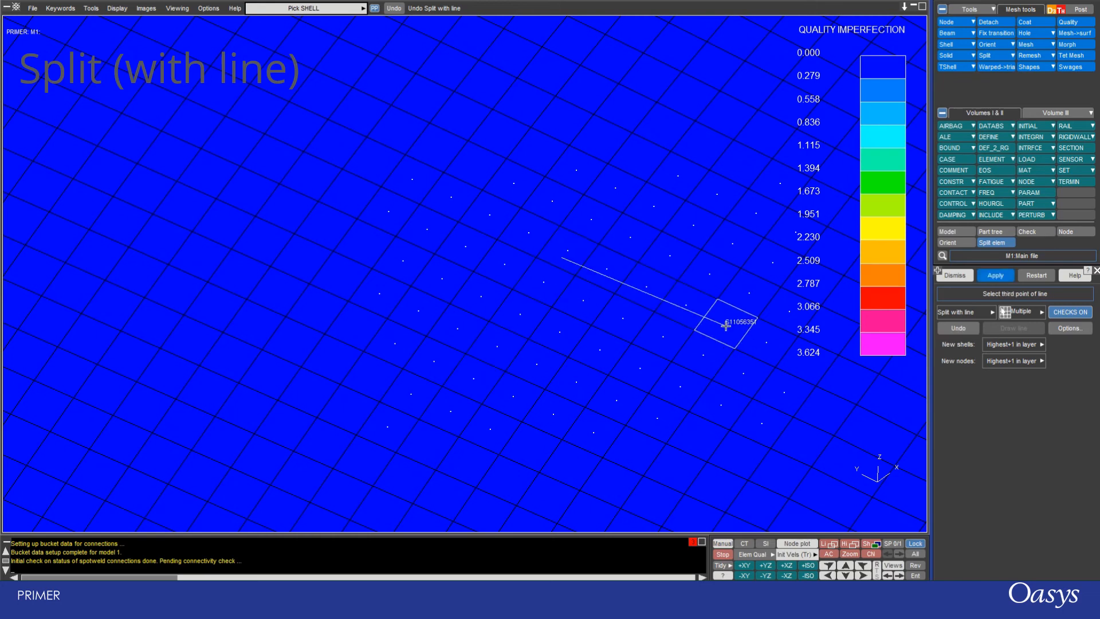
click(773, 259)
click(614, 182)
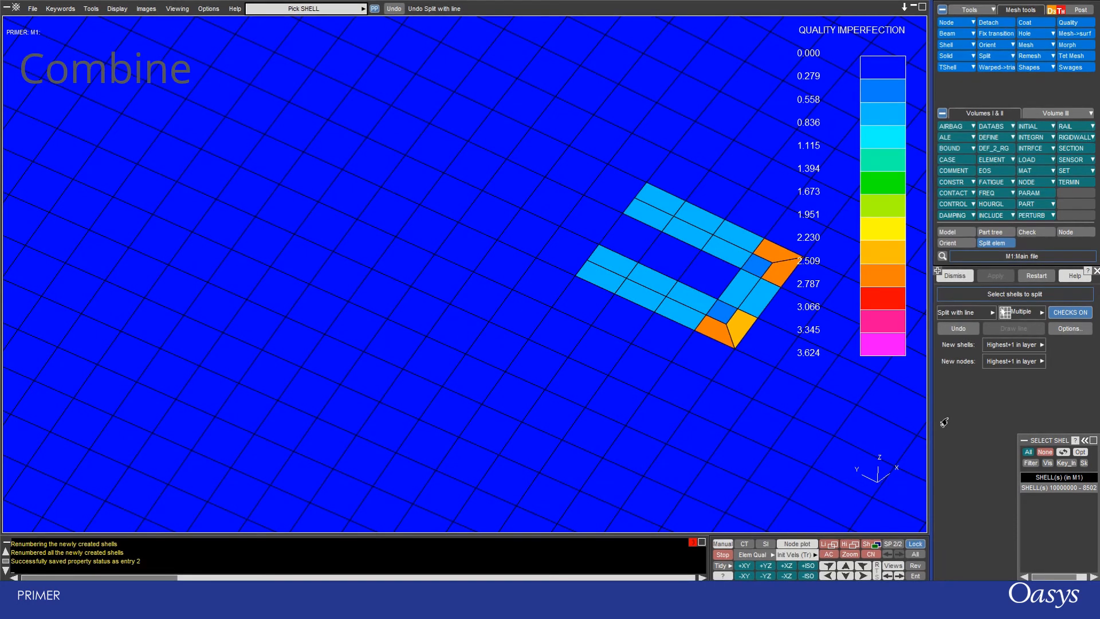
- Set the split mode to Combine, and reach Combine again through the Split/combine function for shells
click(992, 314)
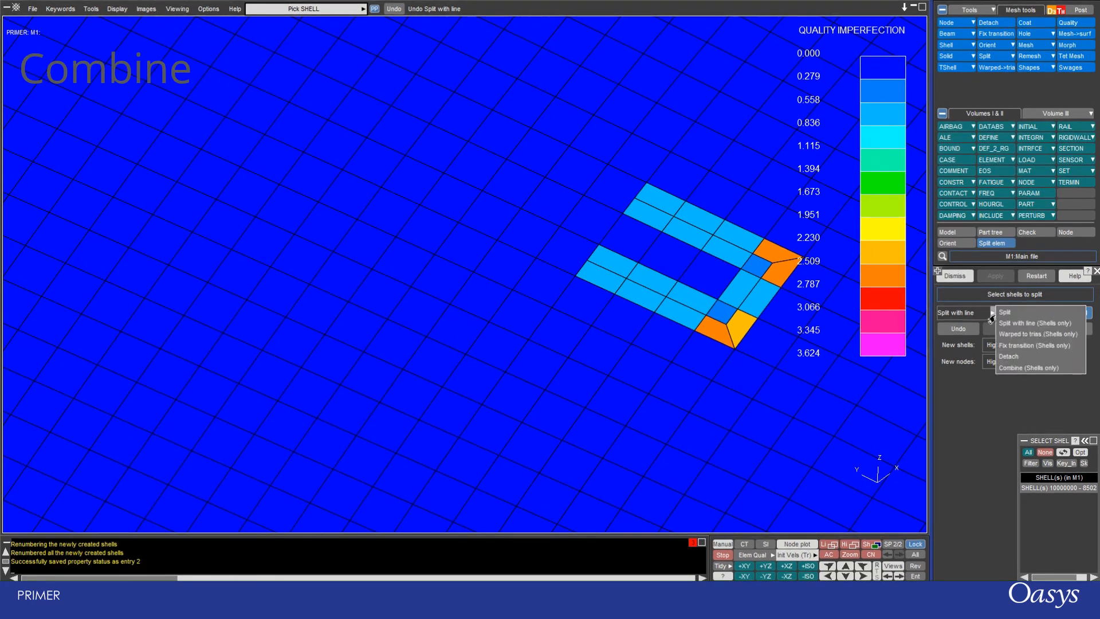
click(1010, 368)
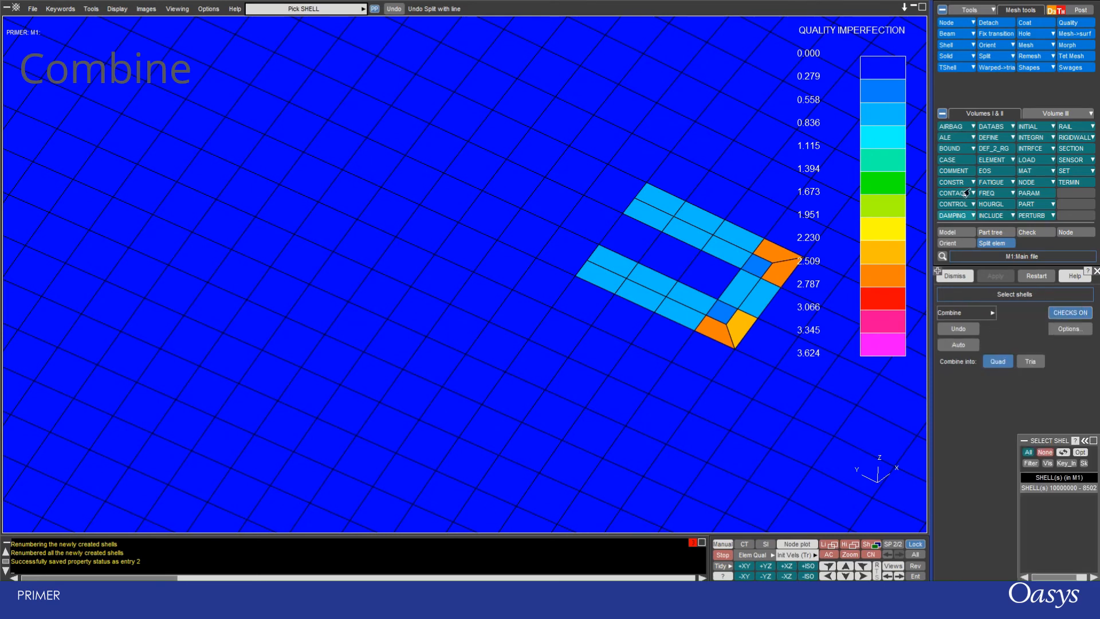
click(948, 46)
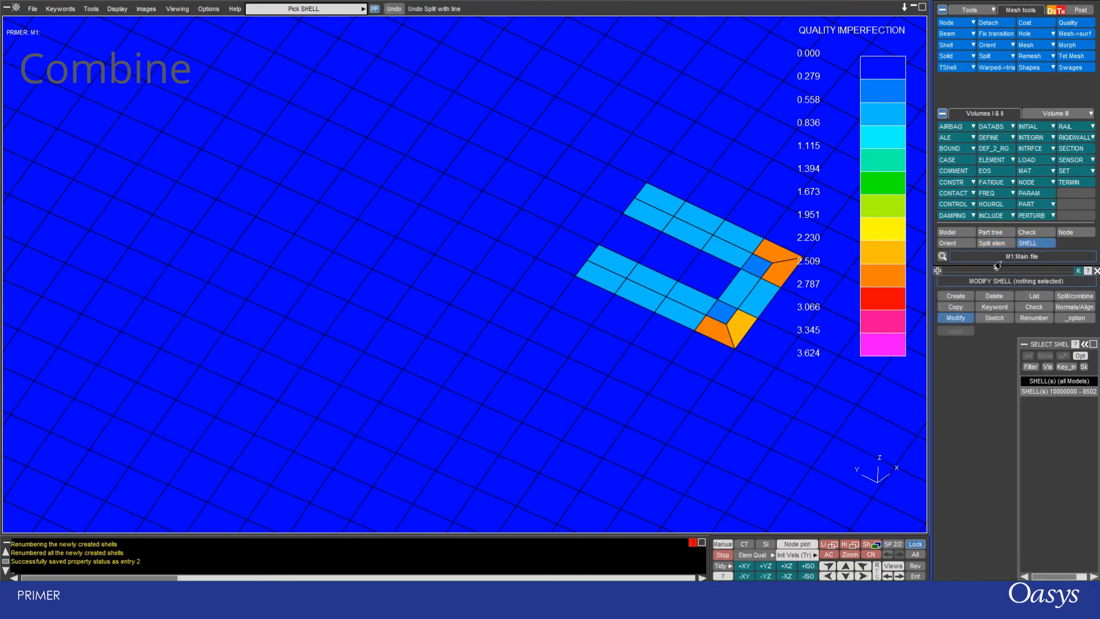
click(1064, 297)
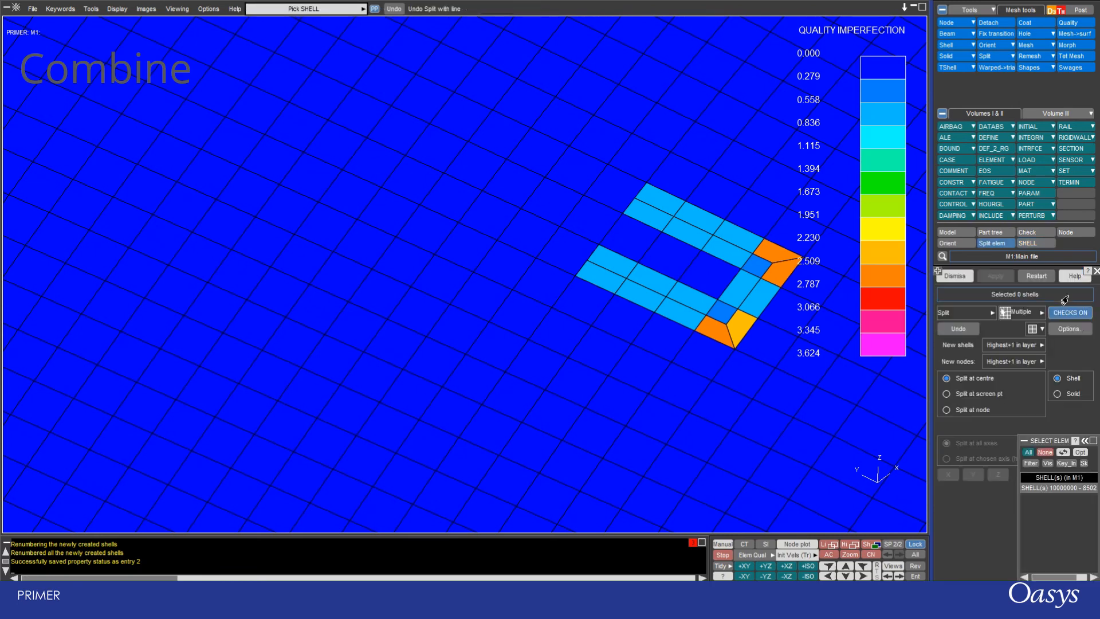
click(992, 312)
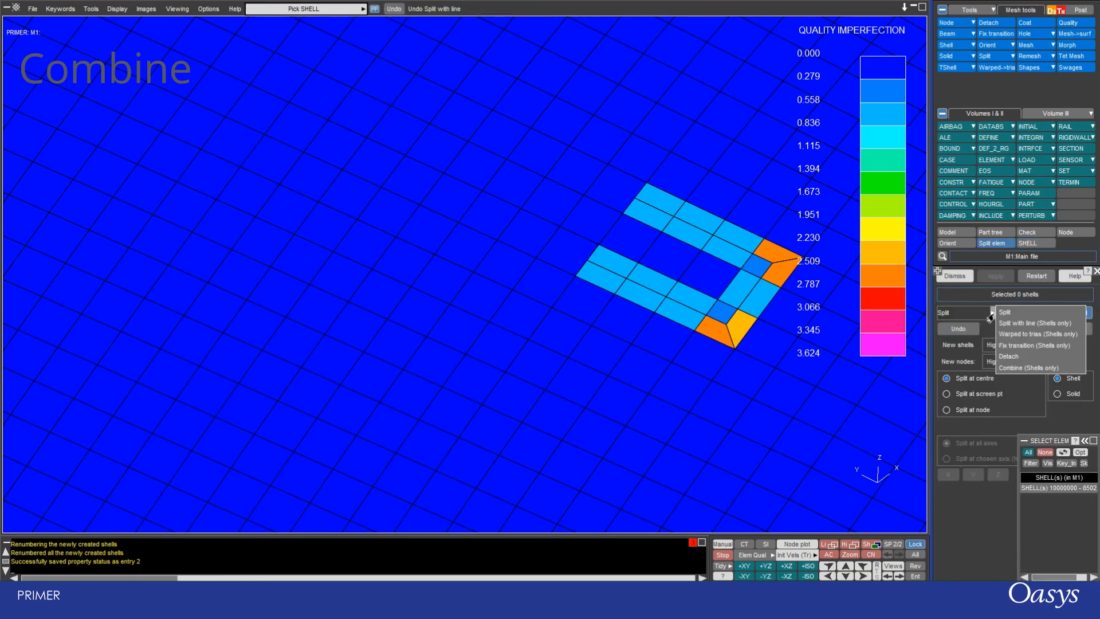
click(1004, 368)
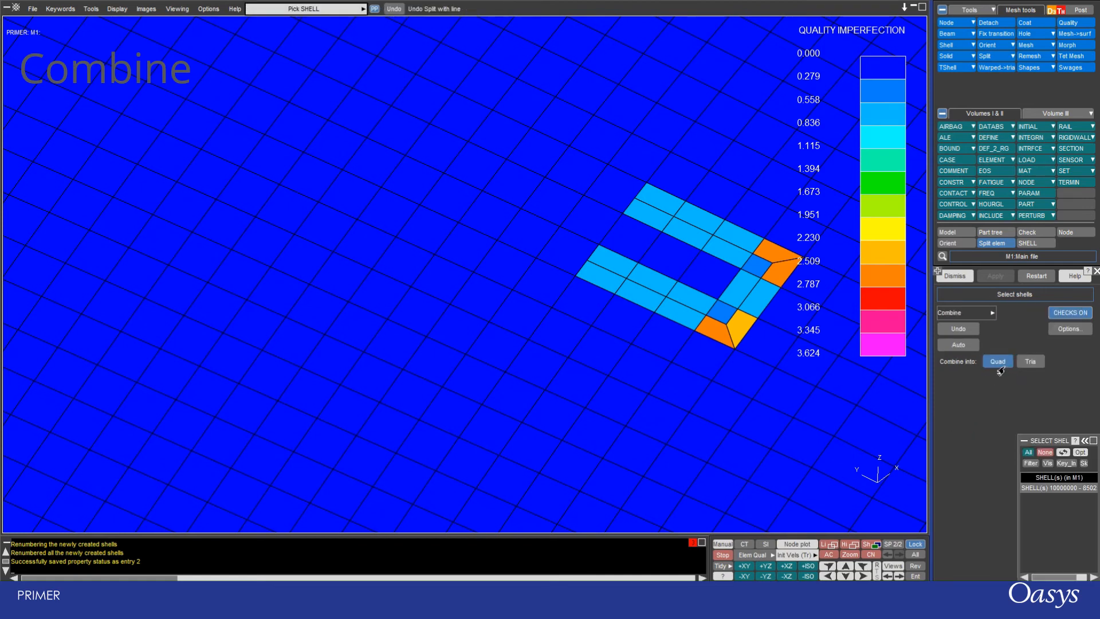
- Combine the four small shells at the open end of one leg of the U-shaped split into a single quad
click(615, 284)
click(623, 267)
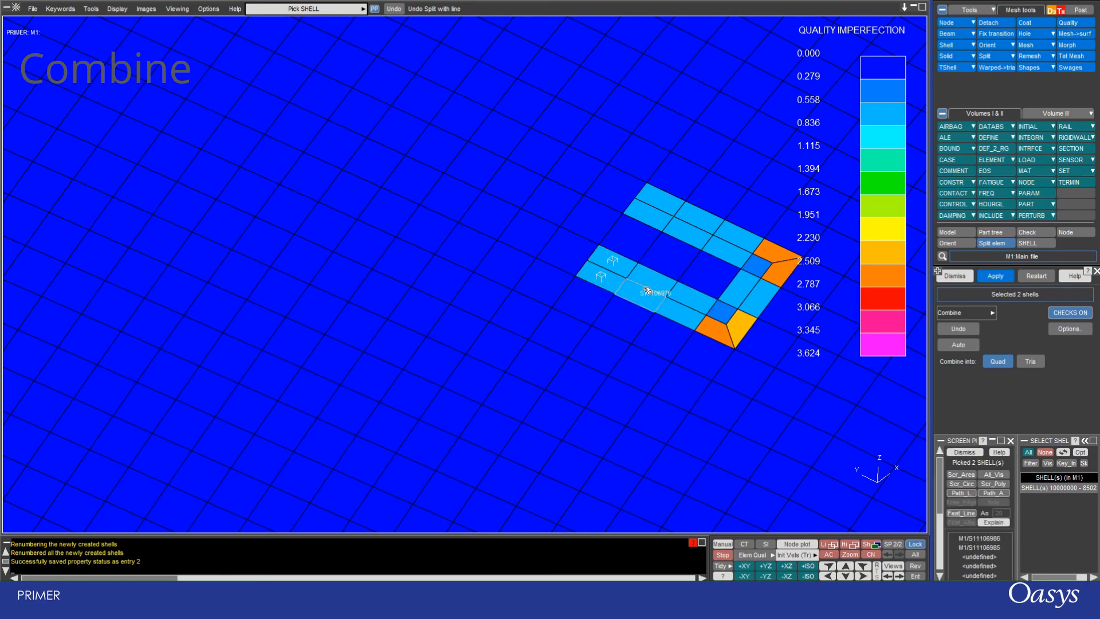
click(646, 290)
click(653, 279)
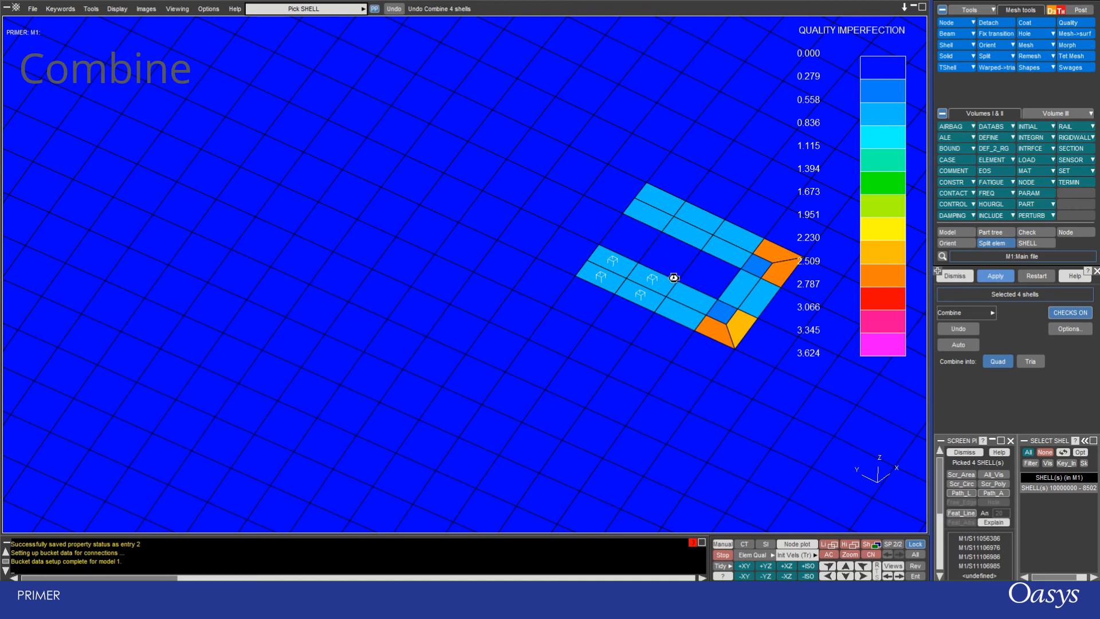
middle_click(663, 301)
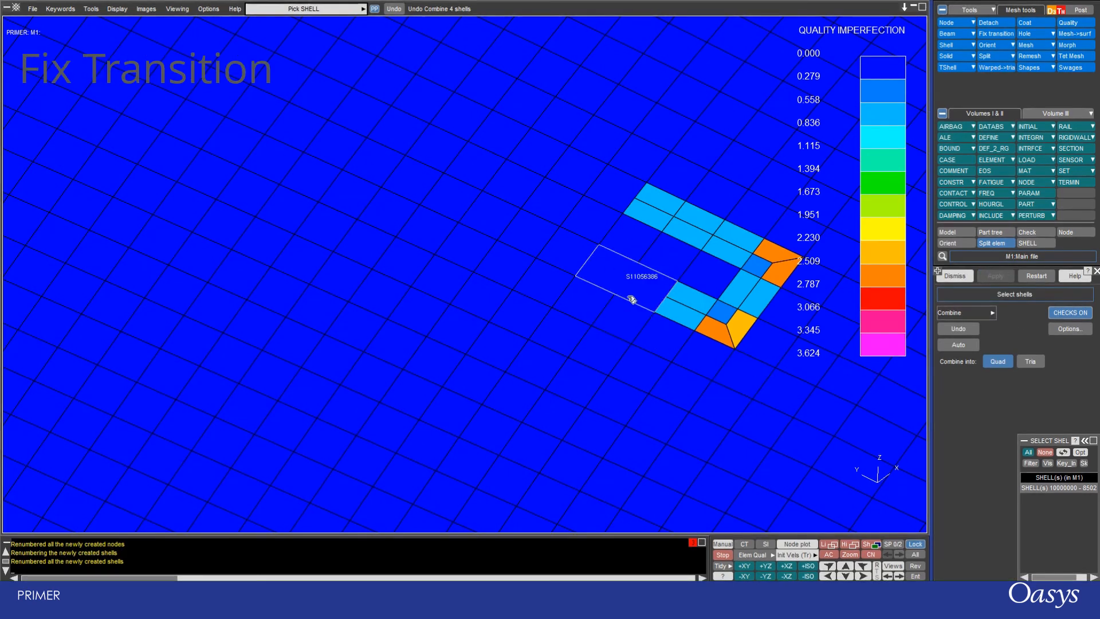
- Fix the mesh transition at the open ends of both legs of the U-shaped split
shift+middle_drag(605, 340, 343, 349)
scroll(395, 279, up, 3)
middle_drag(411, 282, 831, 161)
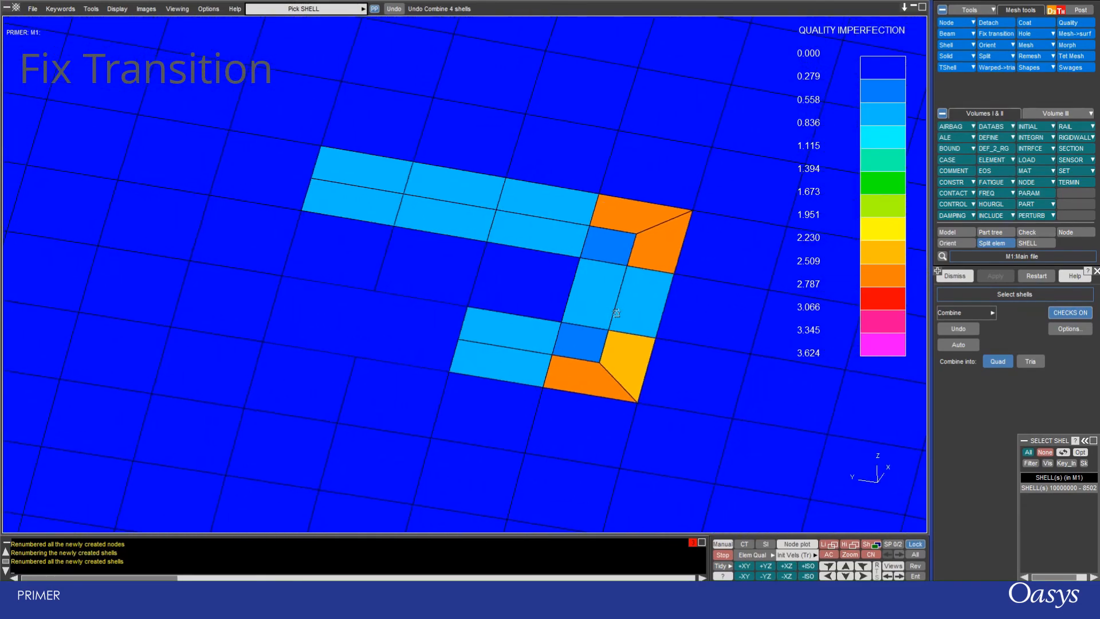
click(997, 33)
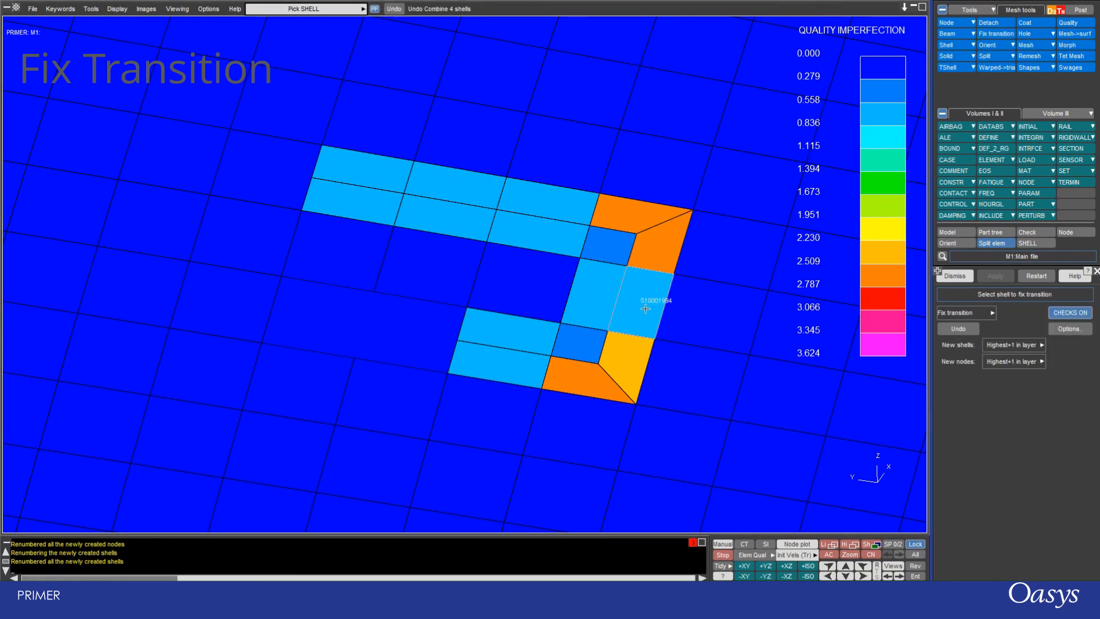
click(272, 310)
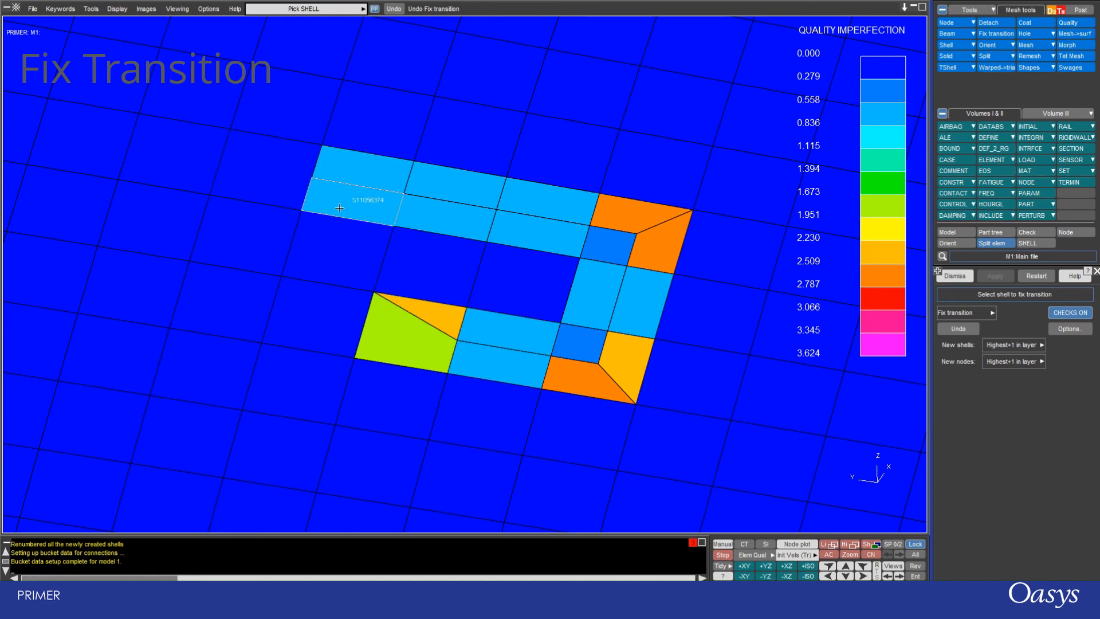
click(286, 161)
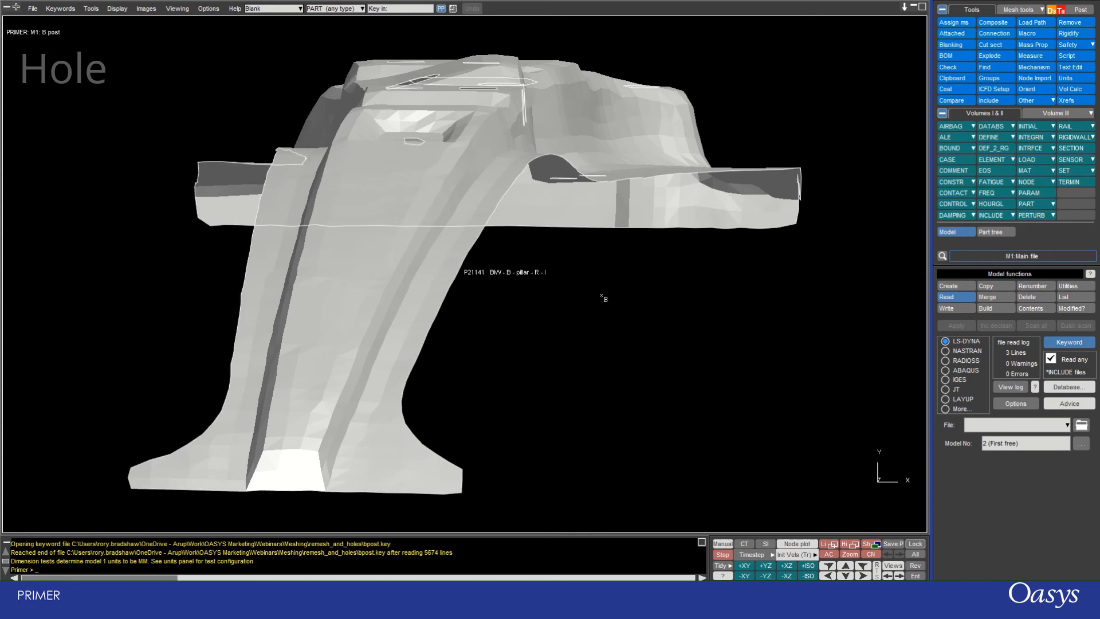
- Start the Remove hole function for the B-pillar mesh
scroll(602, 296, down, 3)
shift+drag(564, 113, 483, 199)
scroll(483, 200, down, 6)
shift+drag(648, 196, 579, 195)
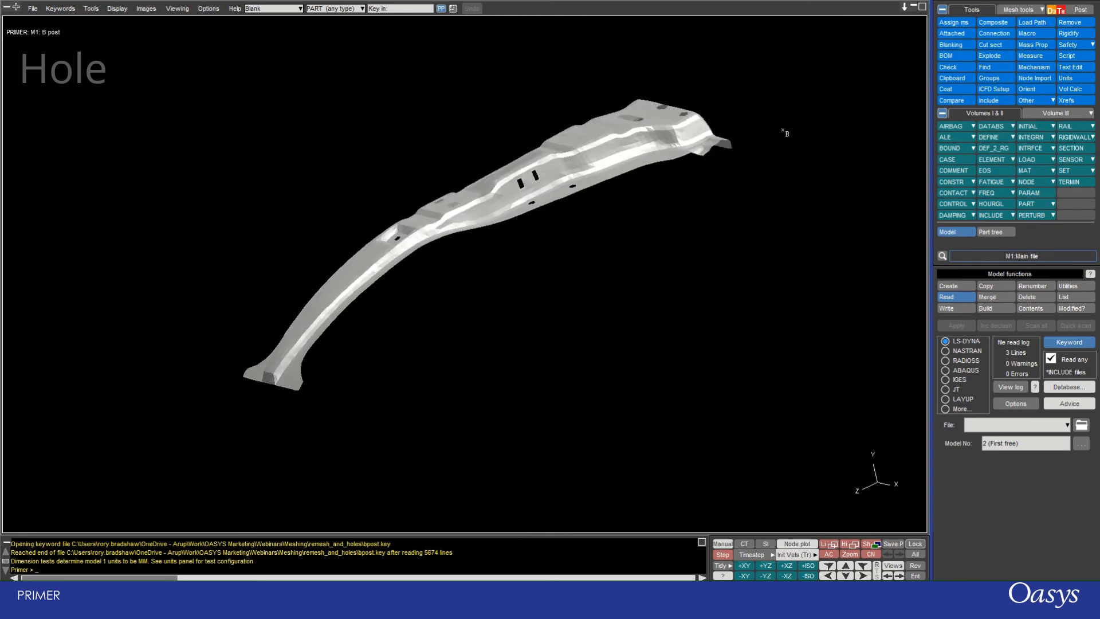
click(1017, 10)
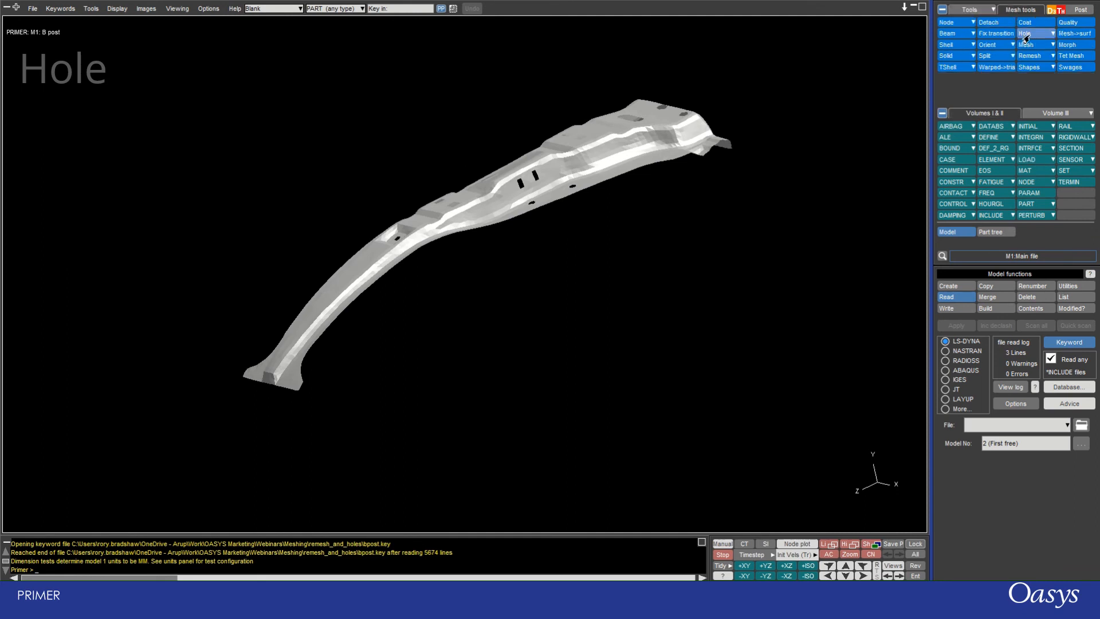
click(1024, 36)
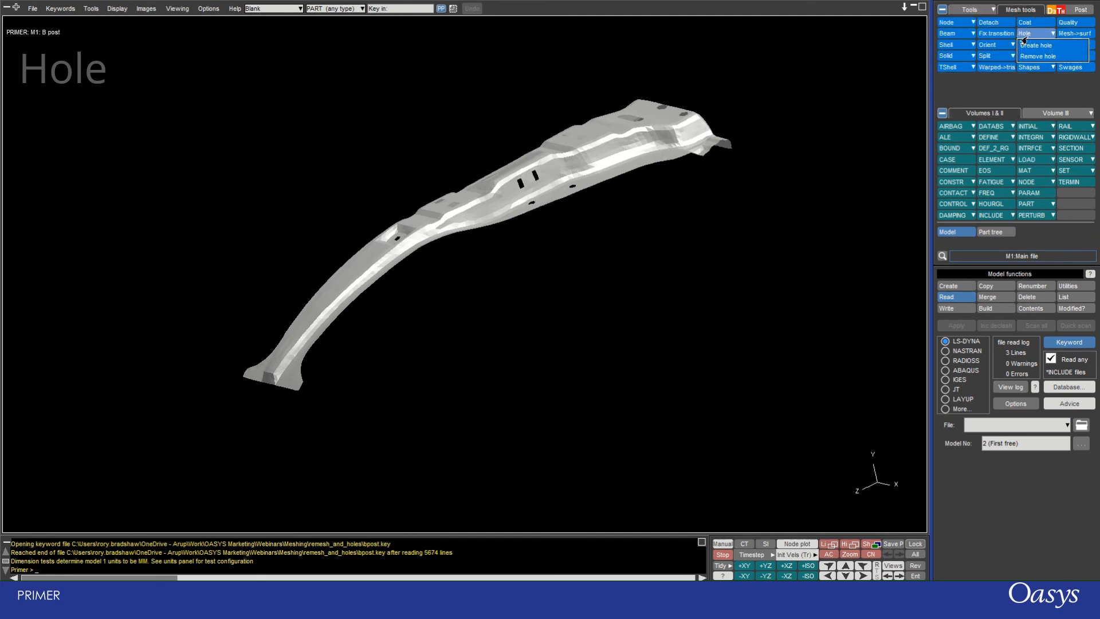
click(1037, 56)
- Switch hole removal to multiple holes and set the maximum hole size to 50.0
scroll(377, 163, up, 3)
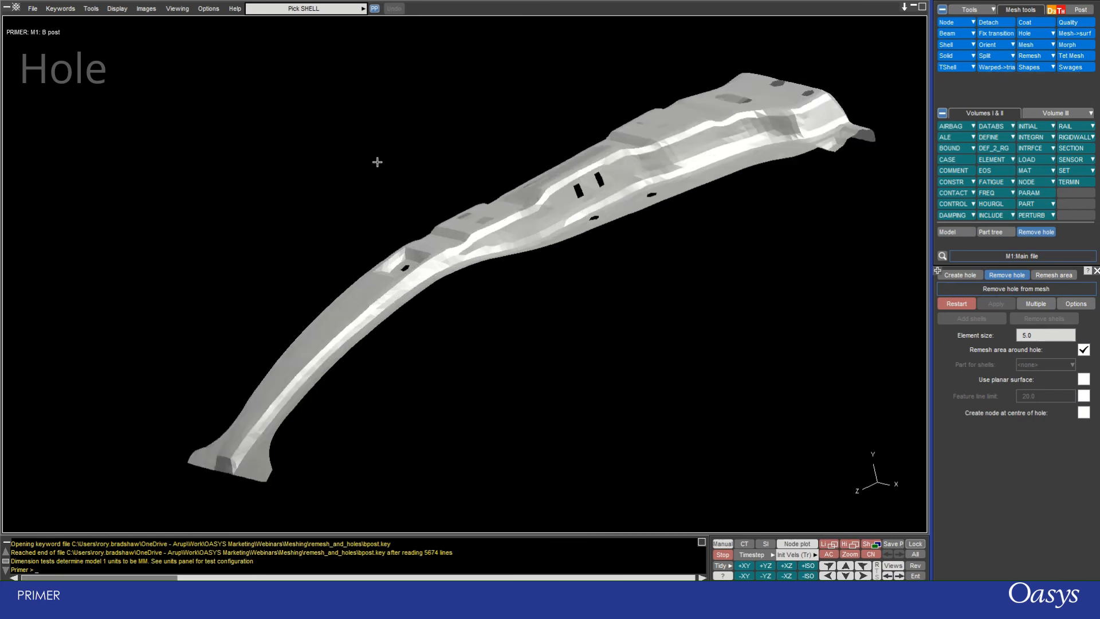
scroll(377, 162, up, 3)
shift+drag(453, 241, 540, 403)
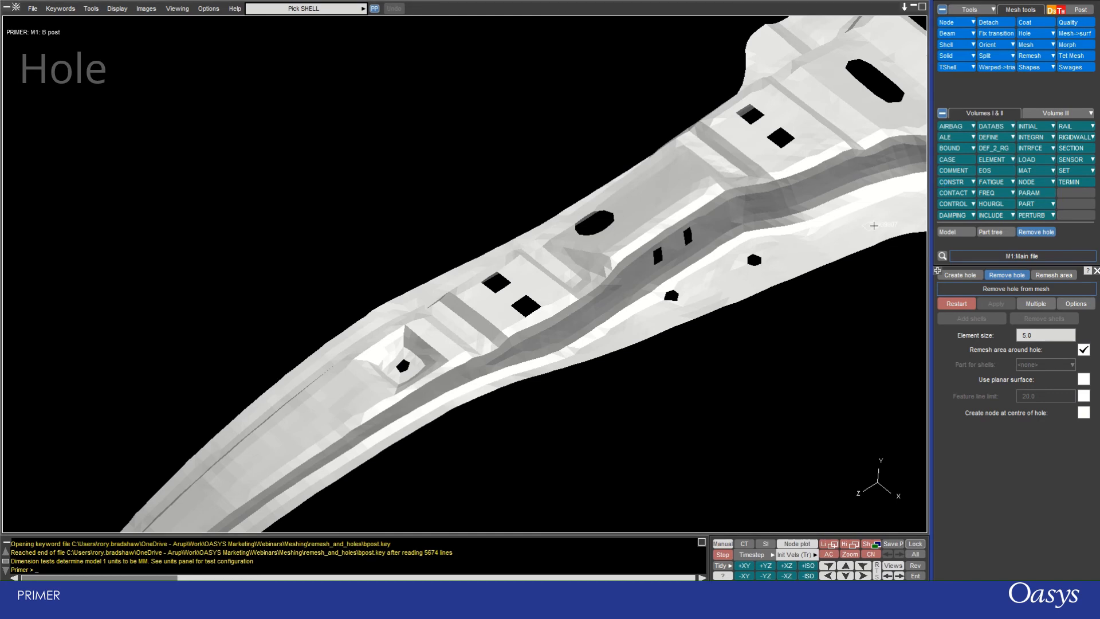
scroll(805, 170, down, 2)
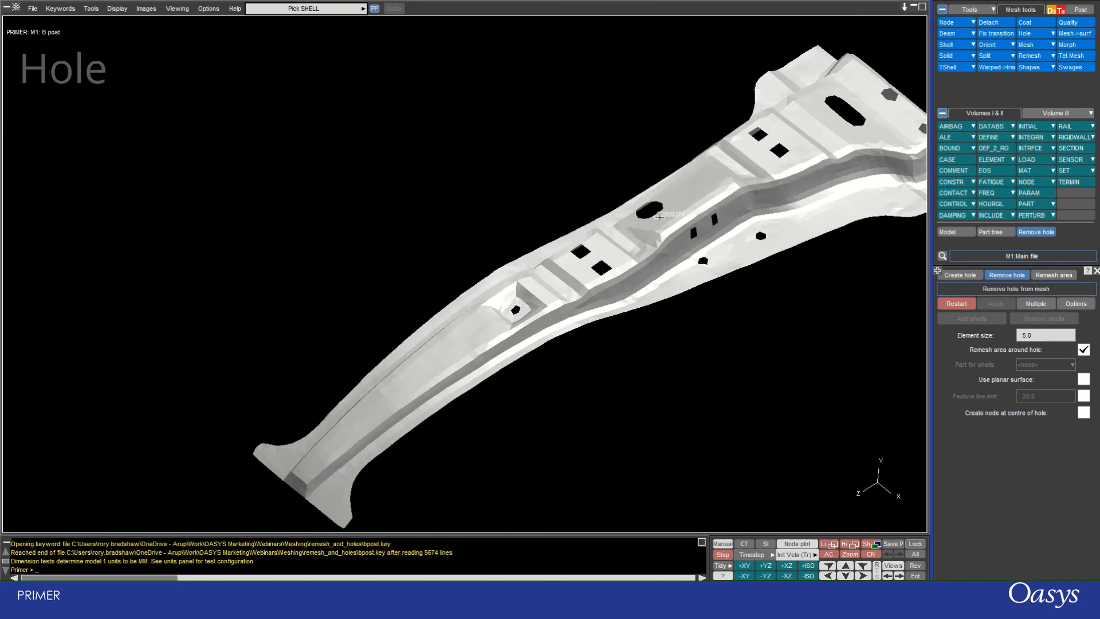
key(F1)
key(F3)
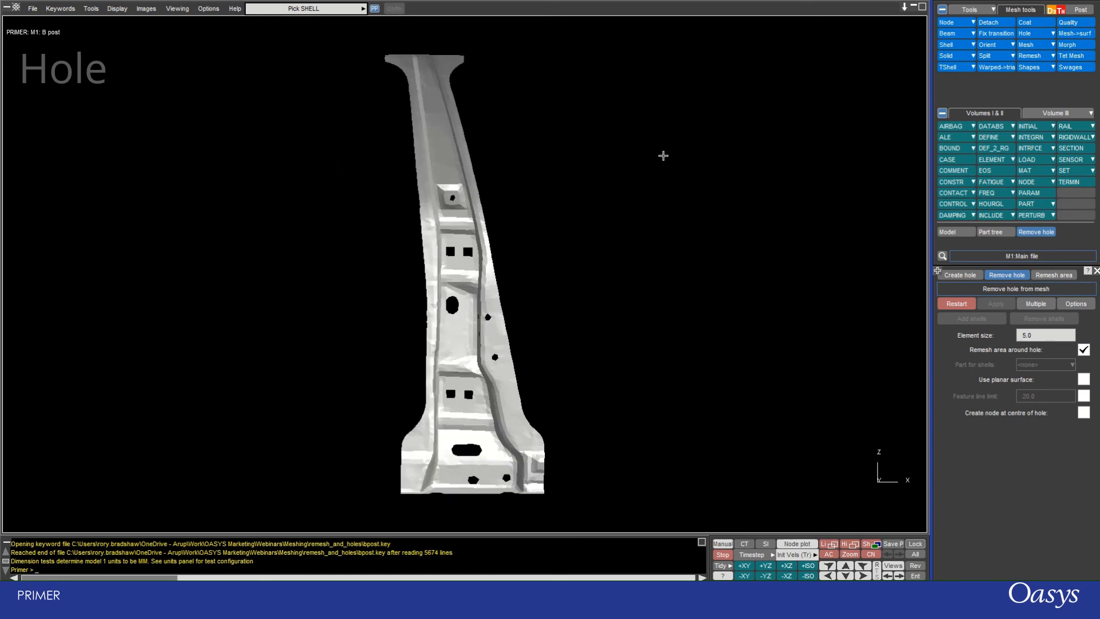
click(1029, 305)
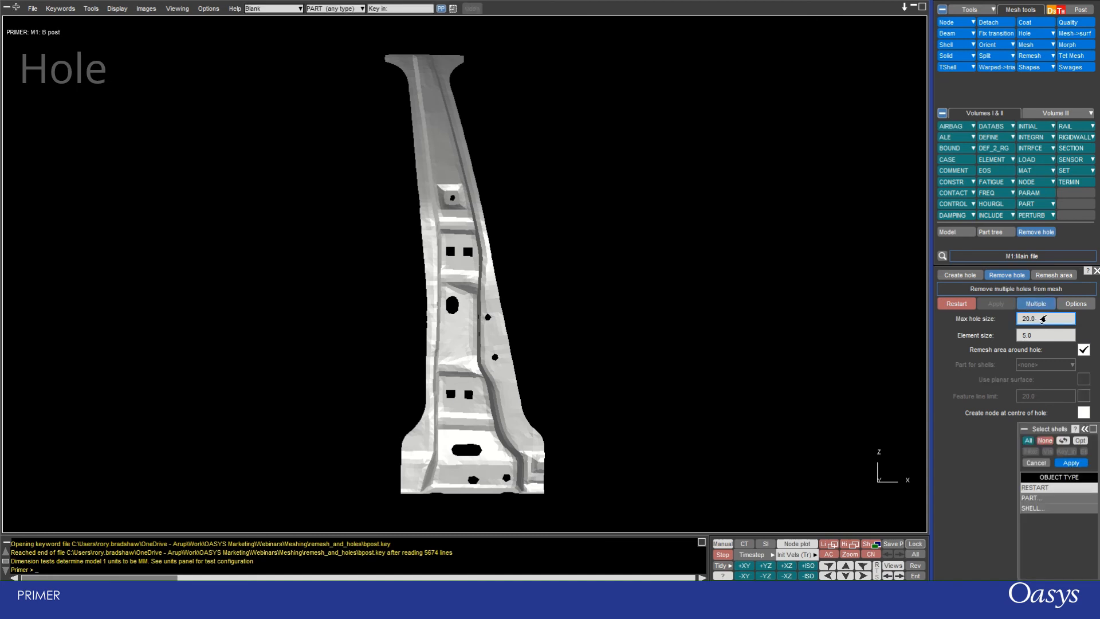
click(1043, 319)
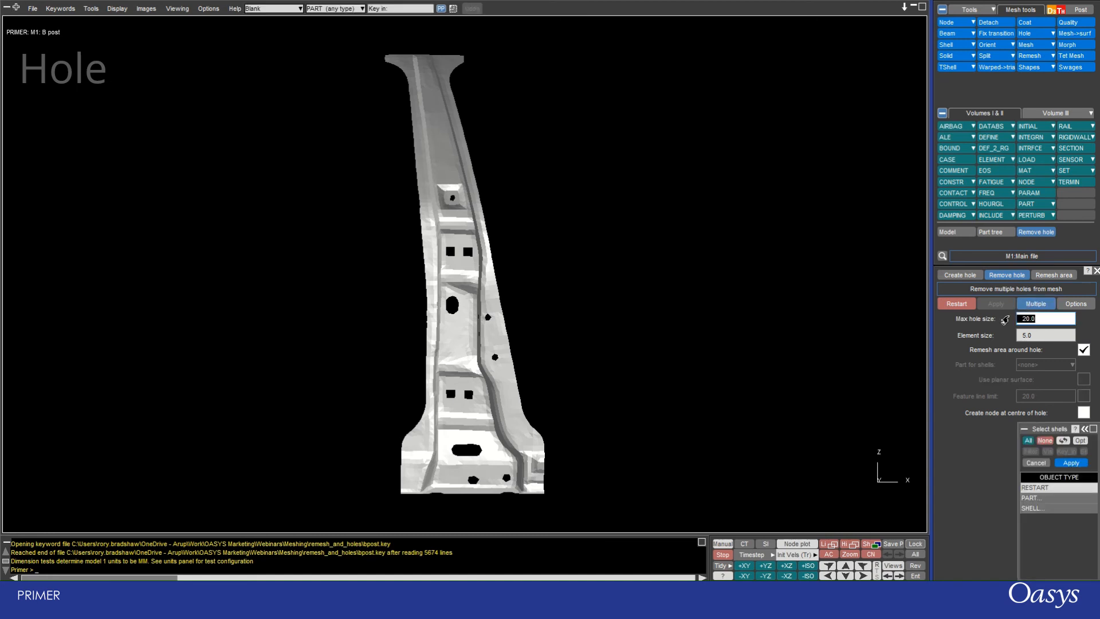
key(BackSpace)
key(Return)
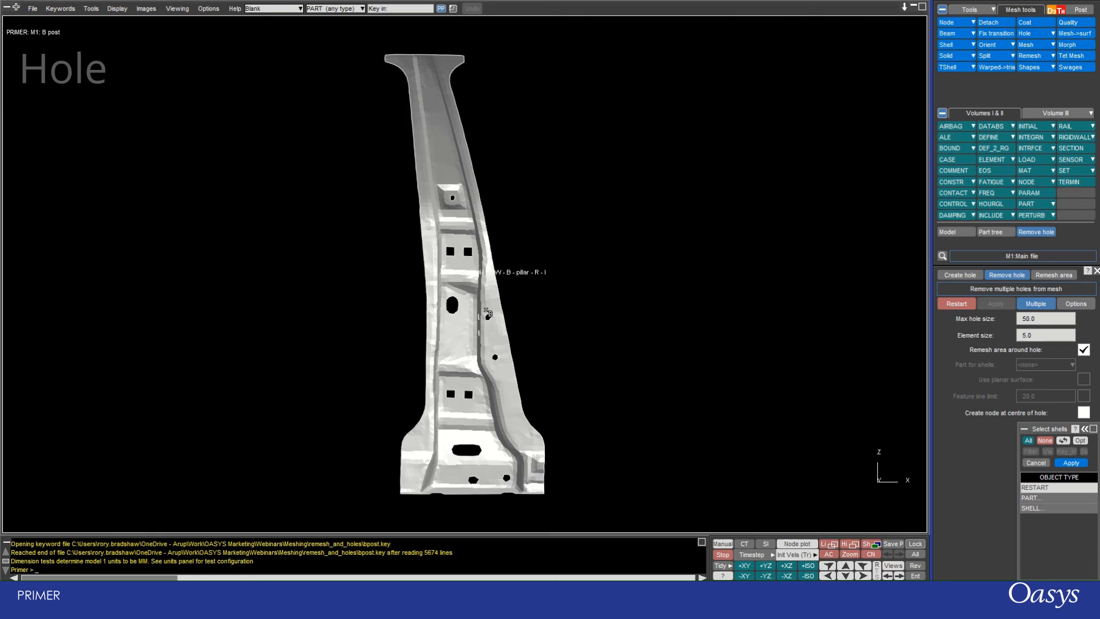
- Select the whole B-pillar part and apply the selection to find its removable holes
click(1025, 498)
click(480, 373)
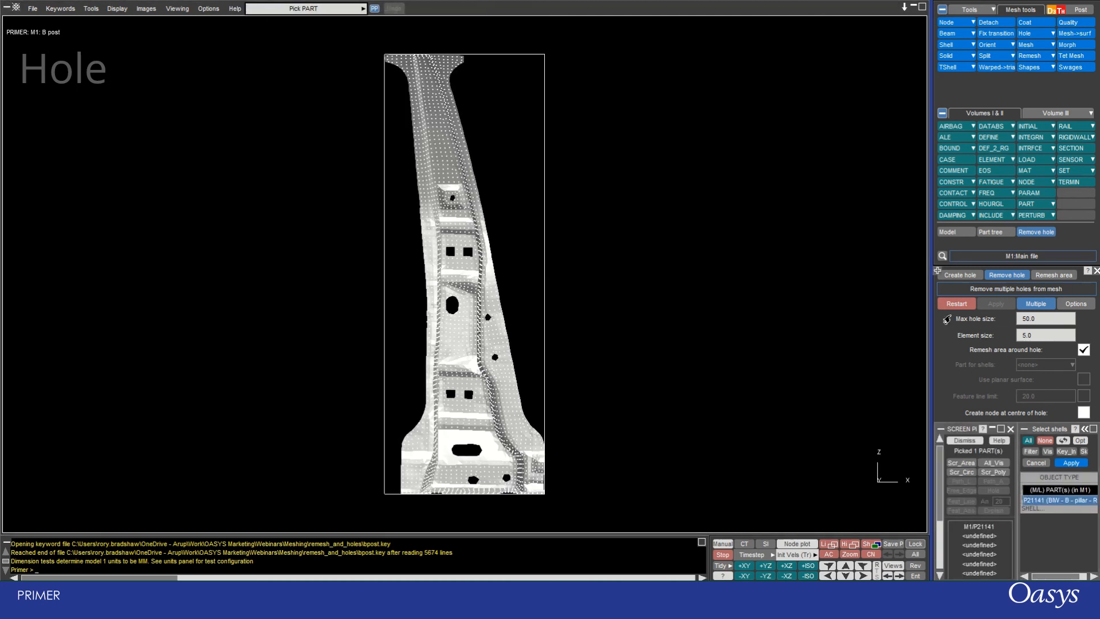
click(1059, 464)
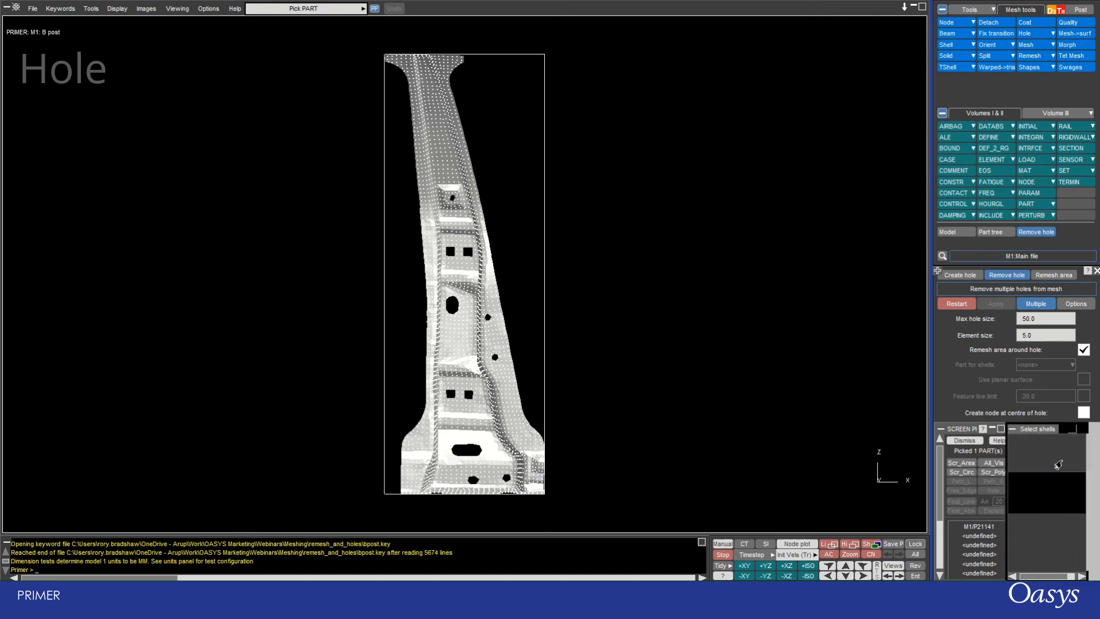
click(986, 304)
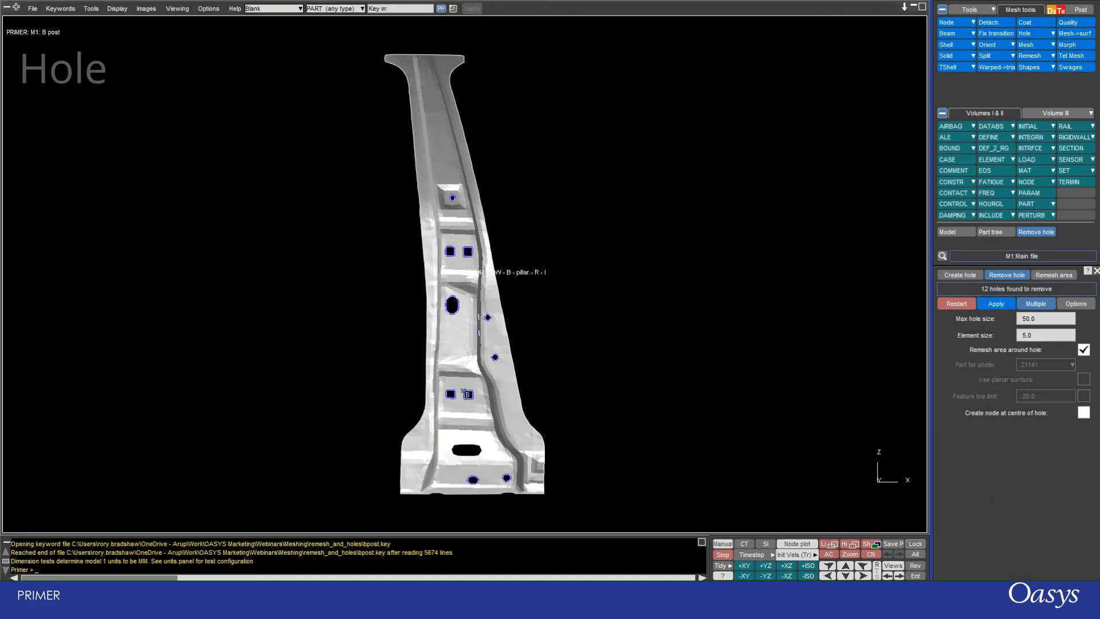
- Set the maximum hole size to 20.0 for the B-pillar
scroll(451, 400, up, 4)
shift+drag(477, 439, 678, 418)
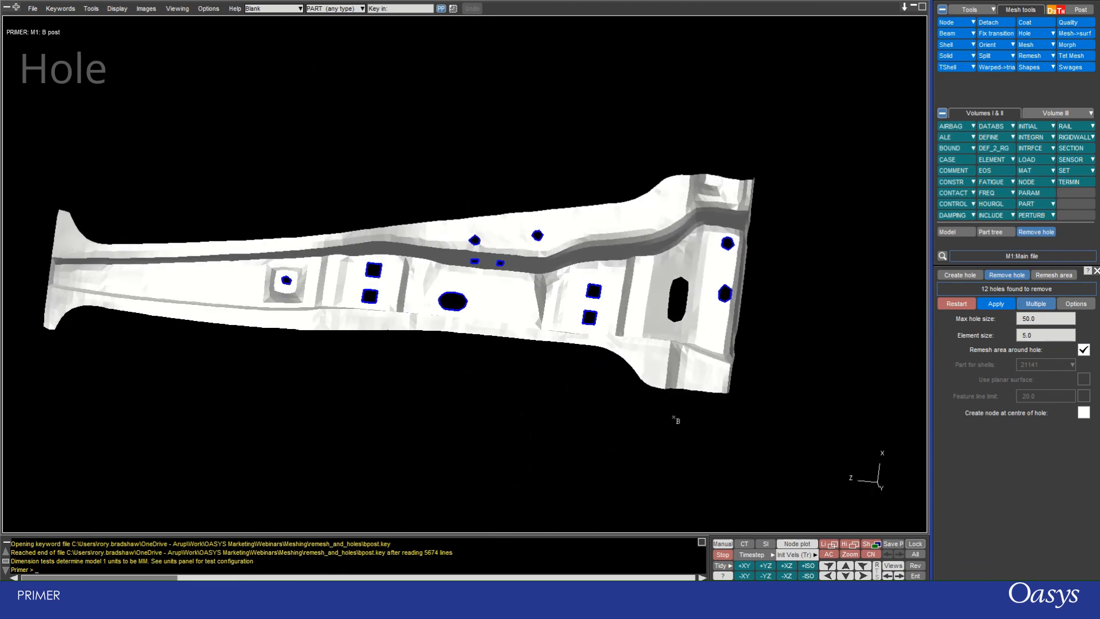
scroll(440, 262, up, 4)
scroll(438, 260, up, 3)
scroll(517, 329, down, 3)
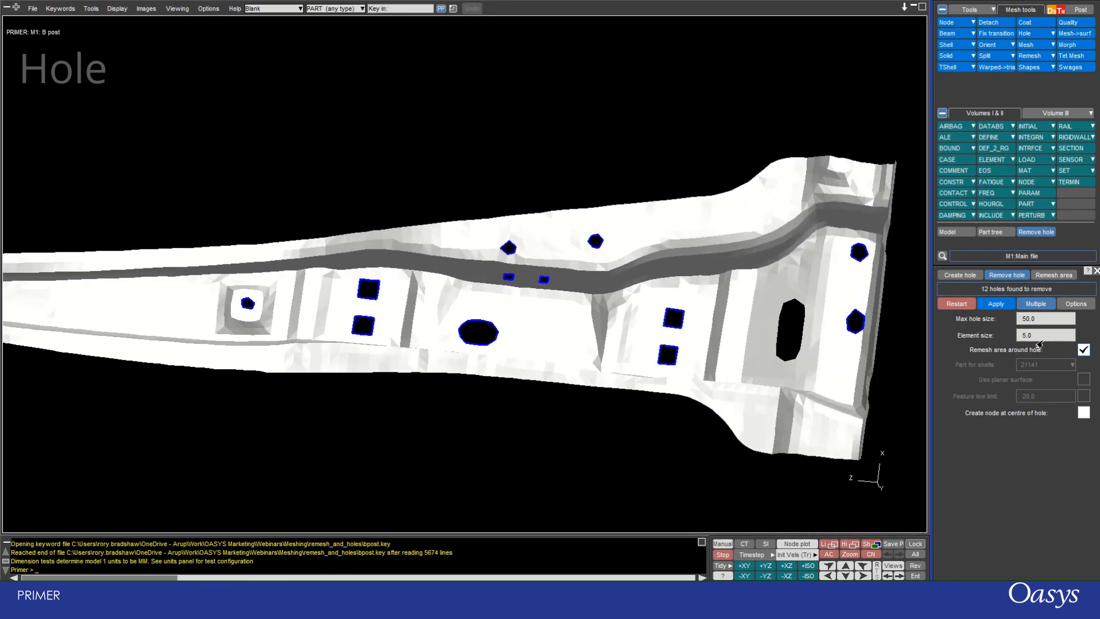
click(1041, 320)
text(20.0)
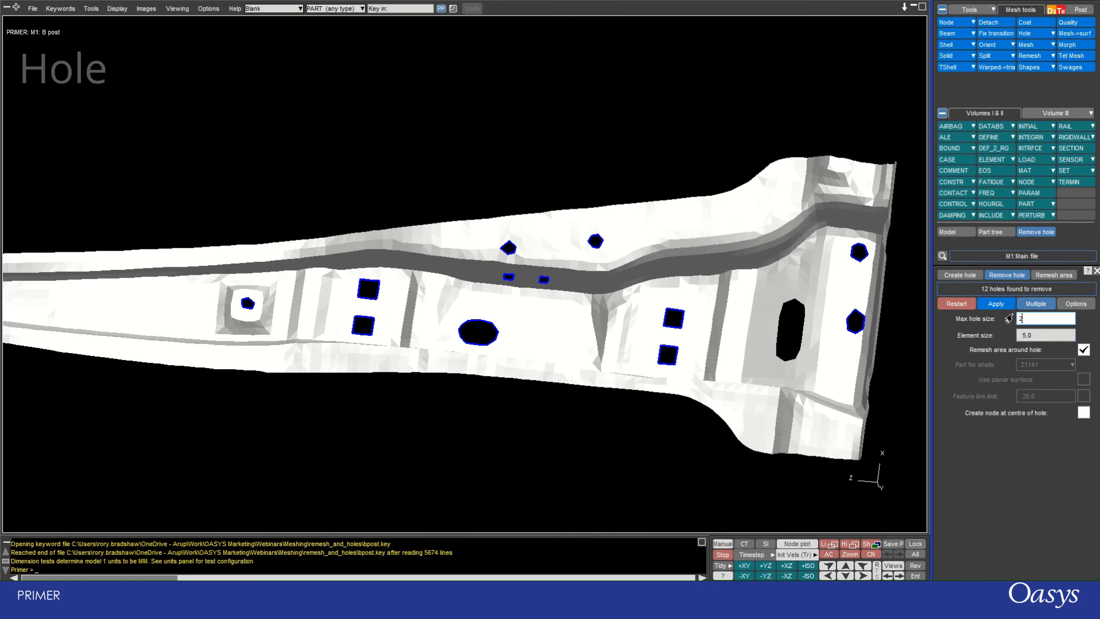
key(Return)
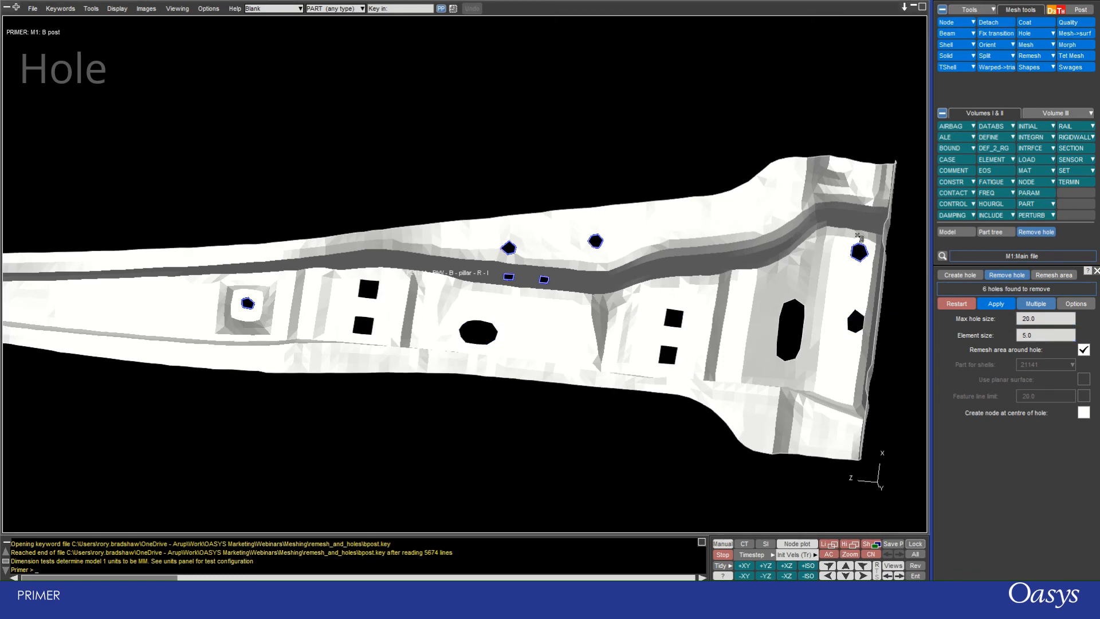
- Try a maximum hole size of 100.0 on the B-pillar and return it to 50.0
drag(1050, 322, 1010, 318)
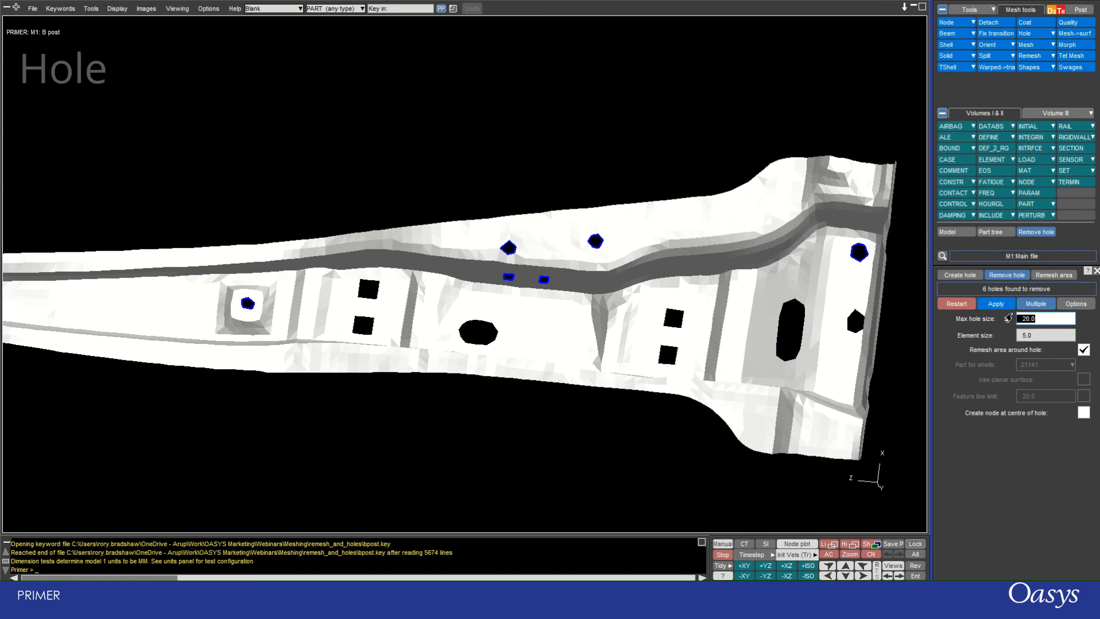
text(100.0)
key(Return)
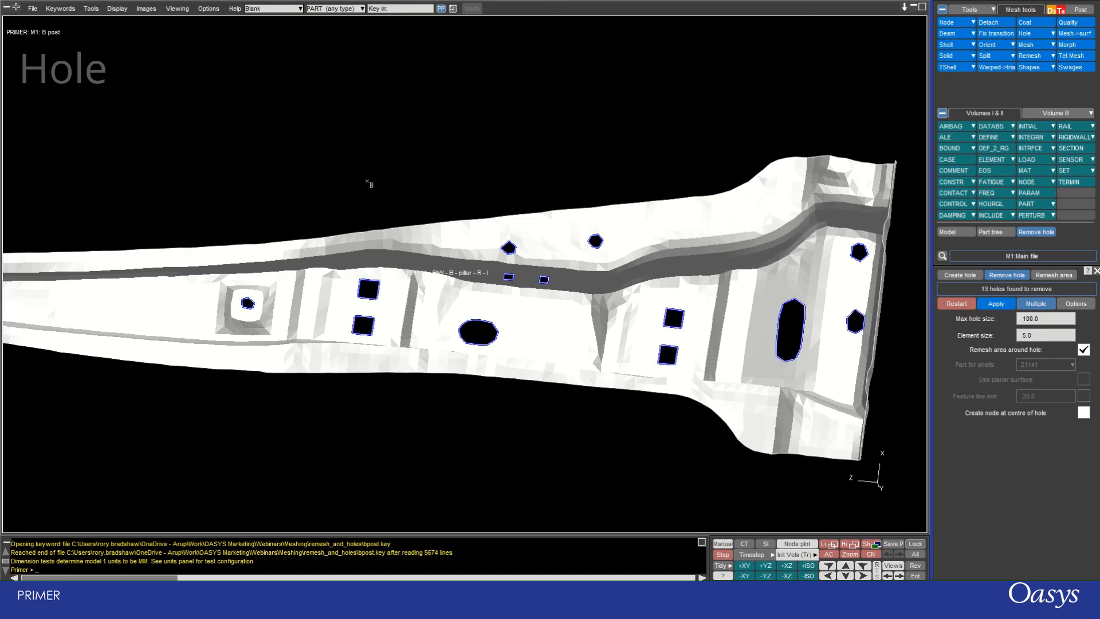
scroll(638, 371, down, 4)
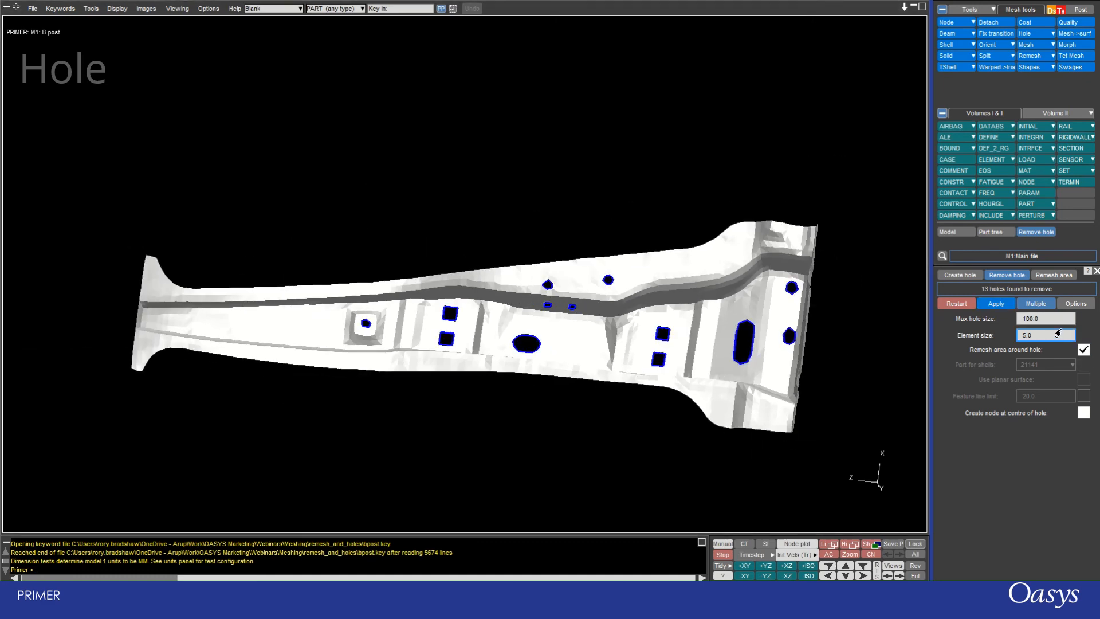
drag(1051, 321, 1010, 325)
text(50.0)
key(Return)
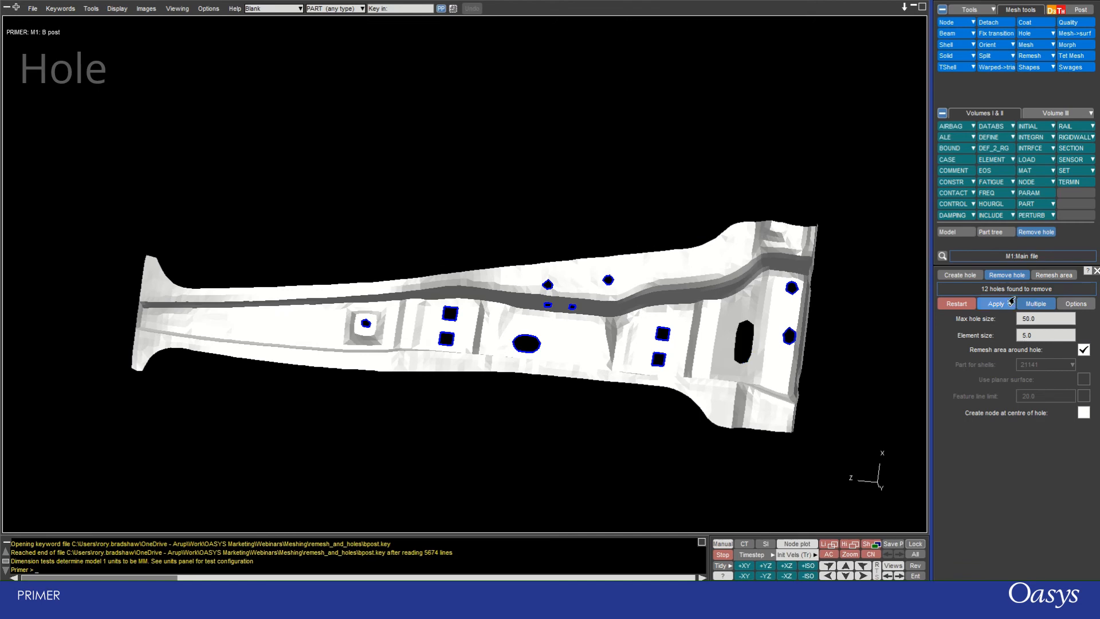
- Generate the preview mesh that fills the found holes and remeshes the area around each of them
click(985, 304)
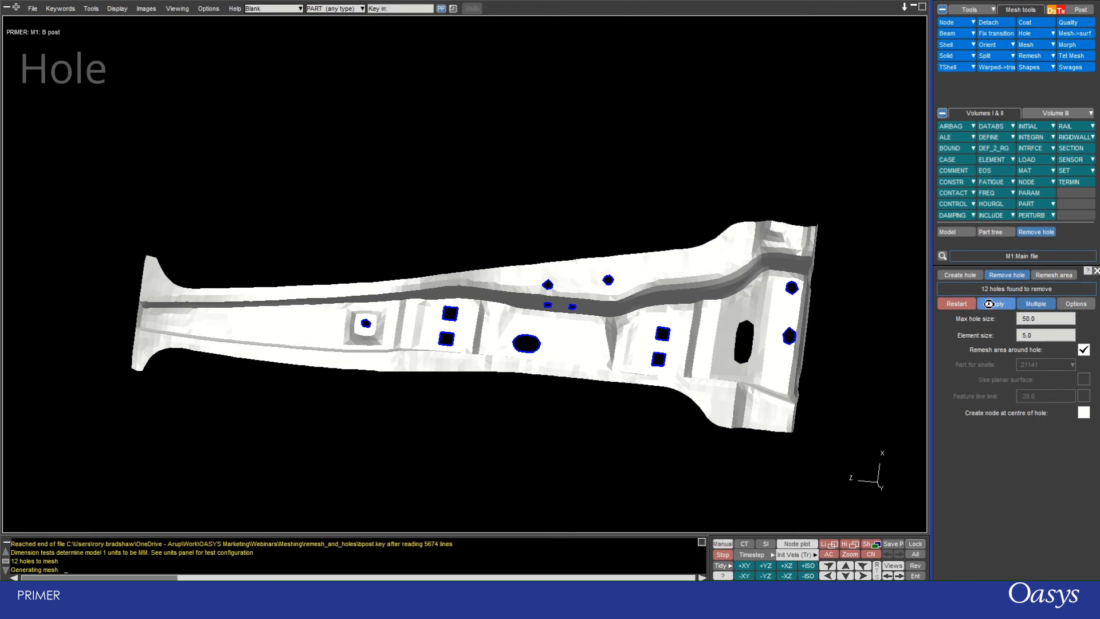
scroll(609, 297, up, 4)
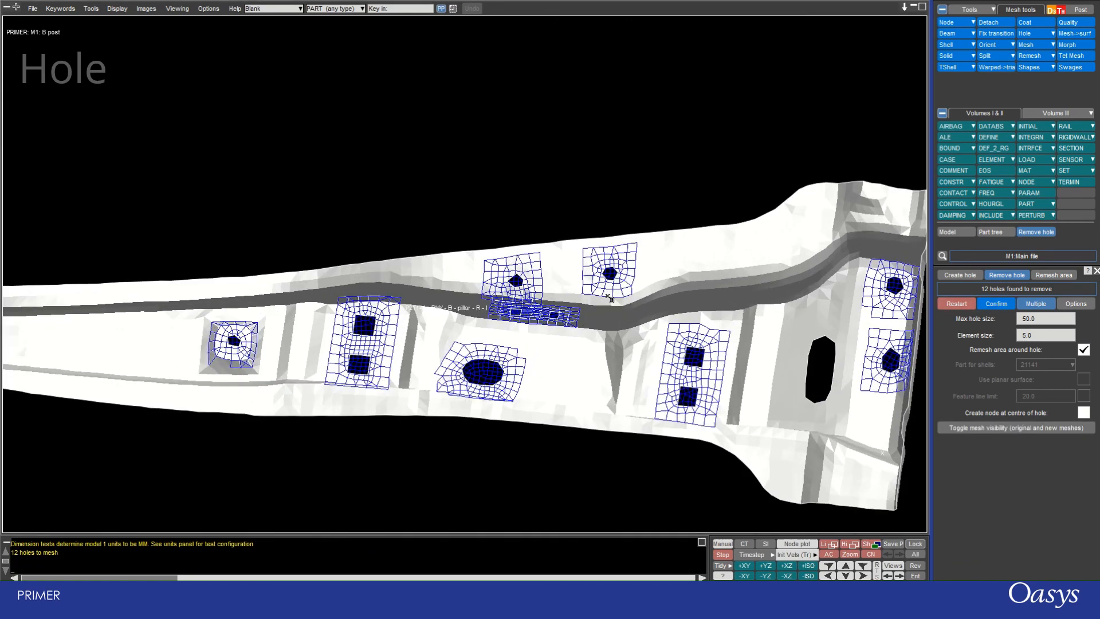
shift+drag(589, 302, 563, 249)
scroll(651, 310, up, 5)
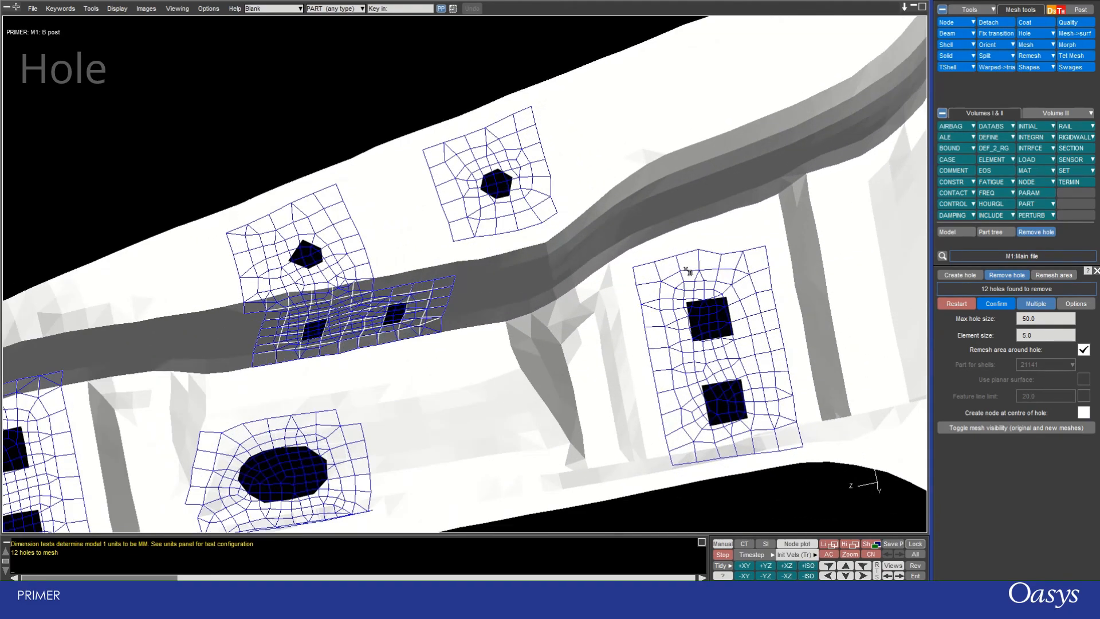
shift+drag(687, 271, 672, 341)
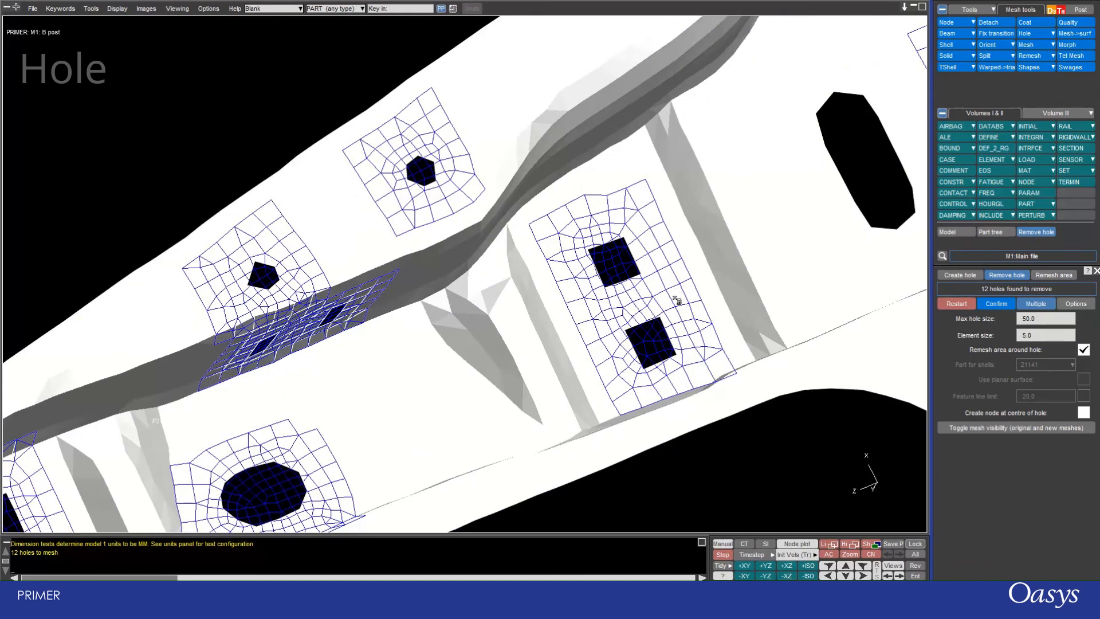
- Set the element size of the fill mesh to 7.0 and confirm the removal of the holes
scroll(676, 292, down, 3)
click(1036, 336)
drag(1036, 337, 1012, 339)
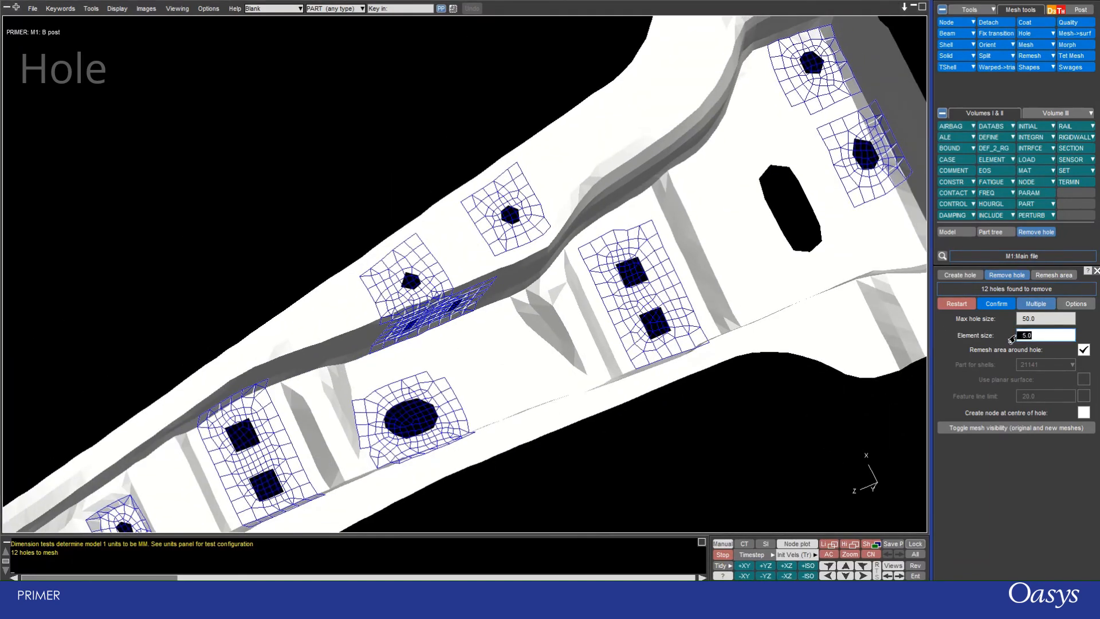
text(7)
key(Return)
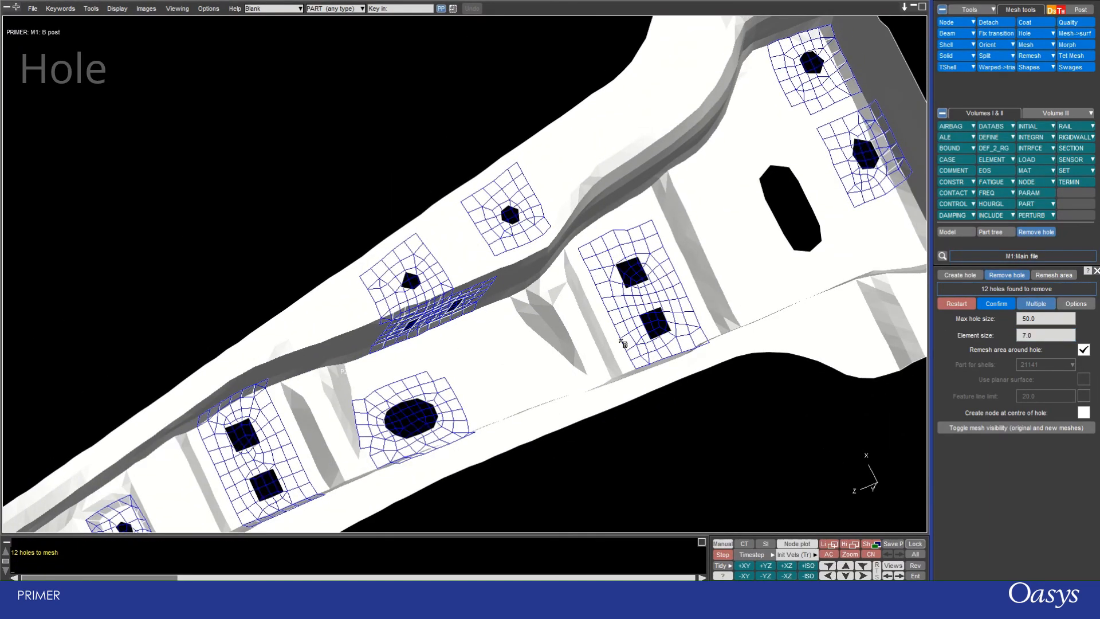
scroll(514, 386, down, 5)
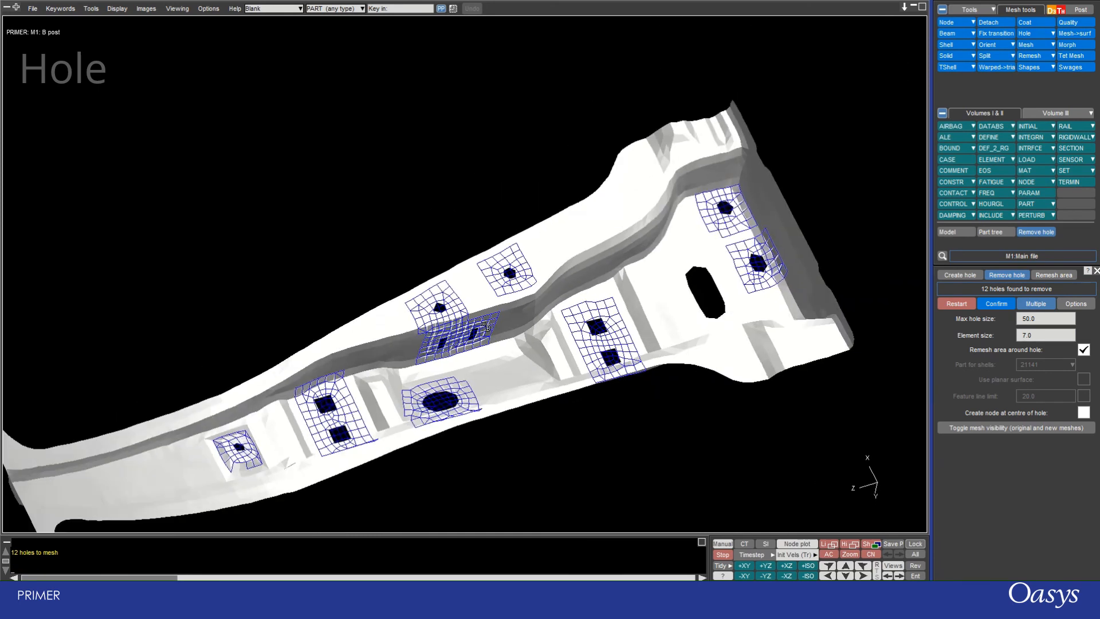
click(996, 304)
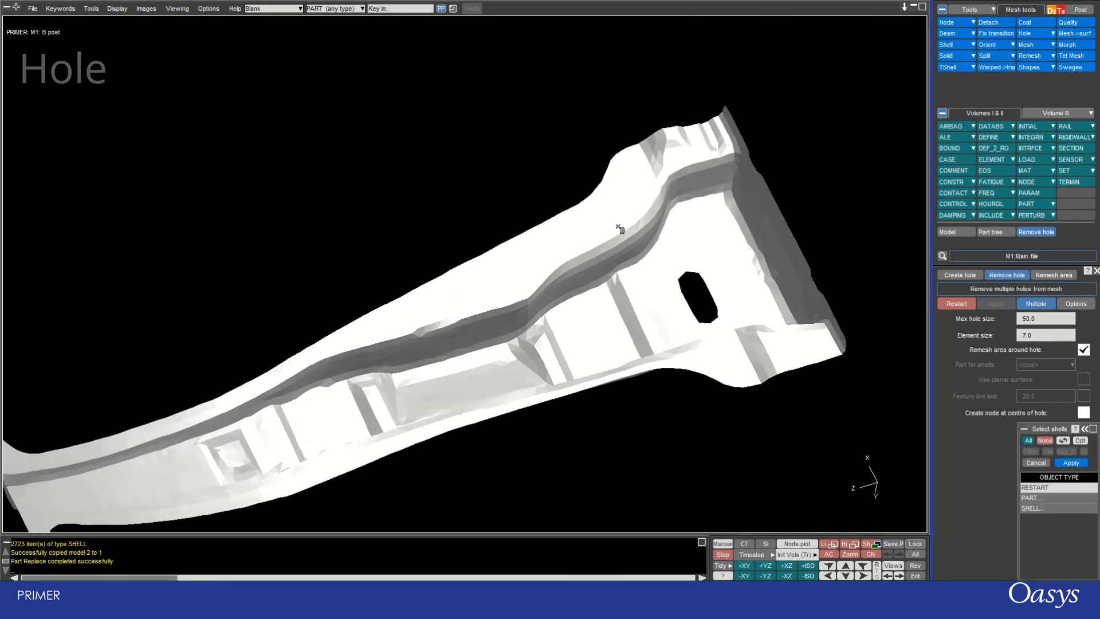
- Show the mesh edges and examine the remeshed patches where the B-pillar holes were removed
scroll(619, 229, up, 3)
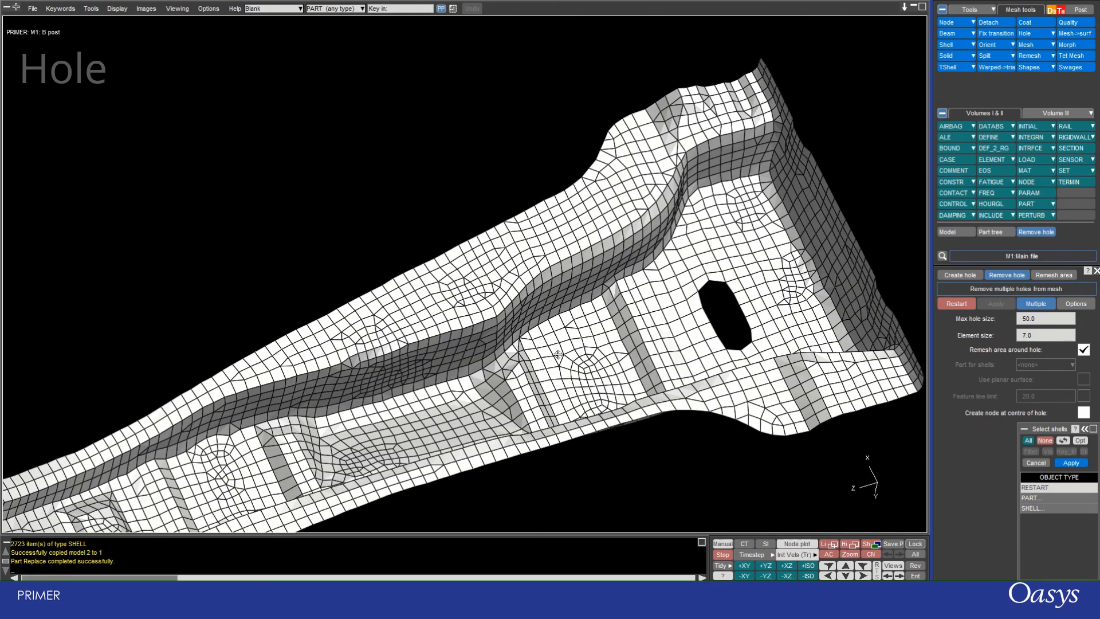
shift+middle_drag(559, 354, 573, 162)
shift+drag(573, 163, 325, 278)
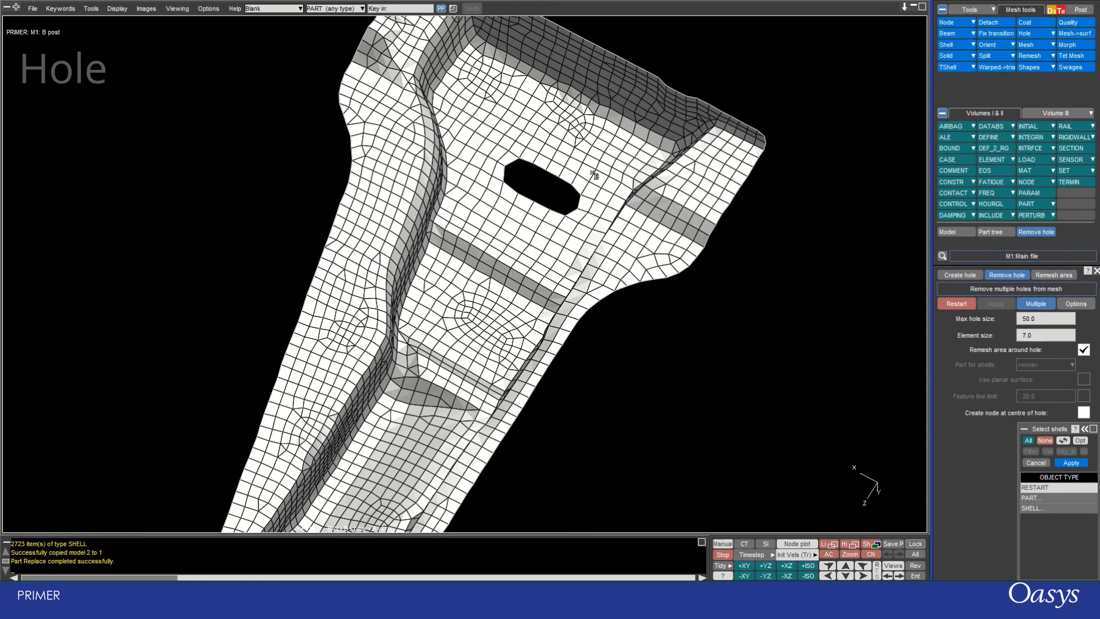
- Start an area remesh on the B-pillar and add the band of shells spanning its full width around the upper recess
click(747, 335)
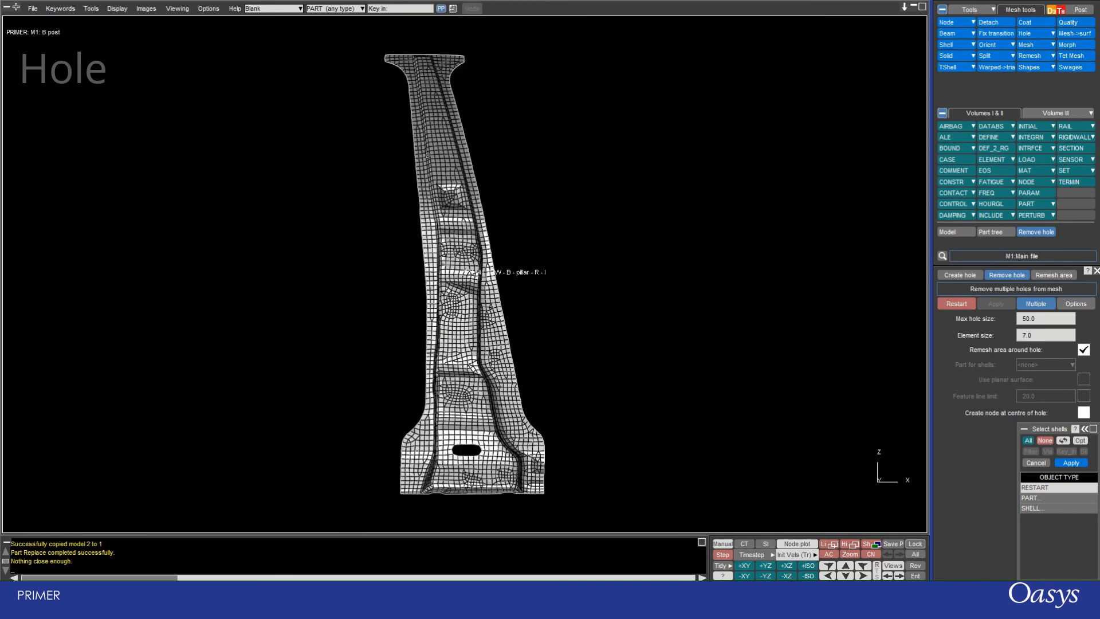
scroll(385, 45, up, 6)
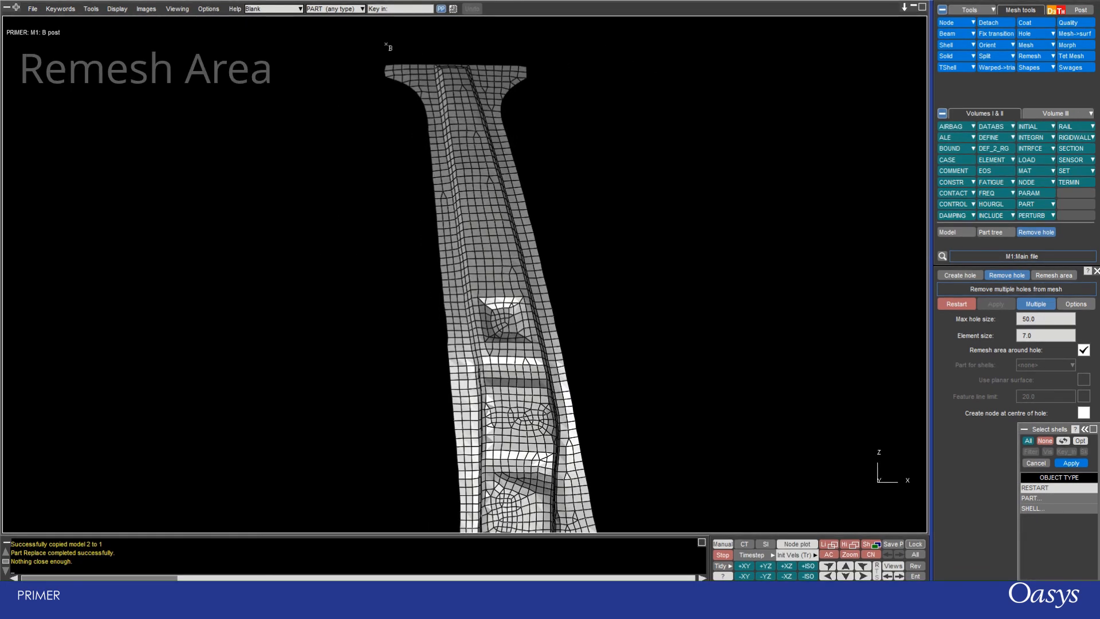
scroll(523, 311, up, 8)
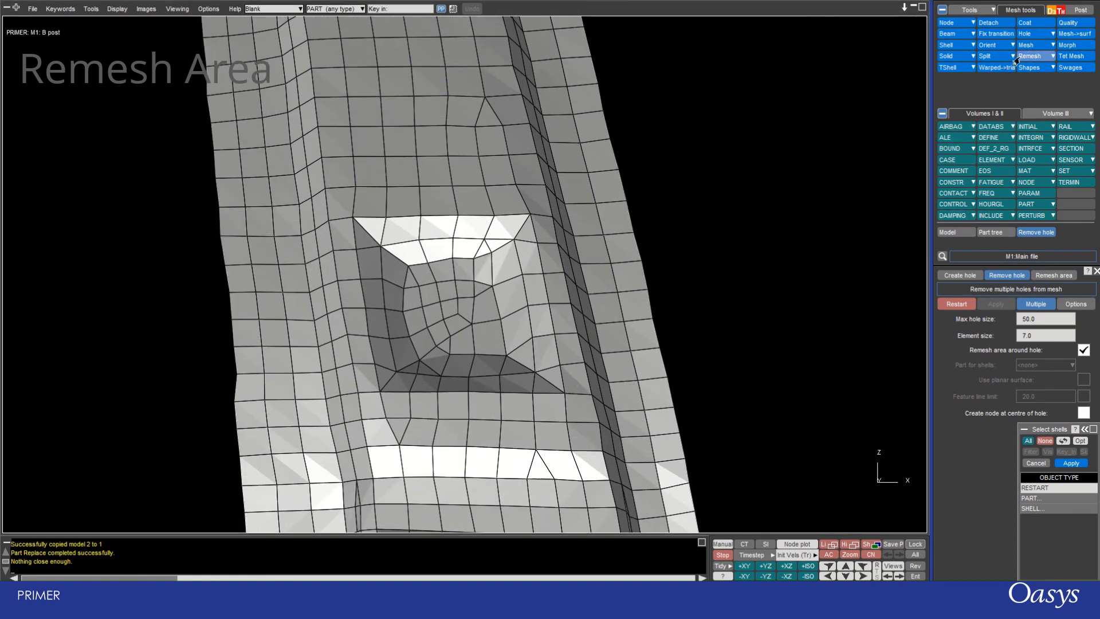
click(1020, 60)
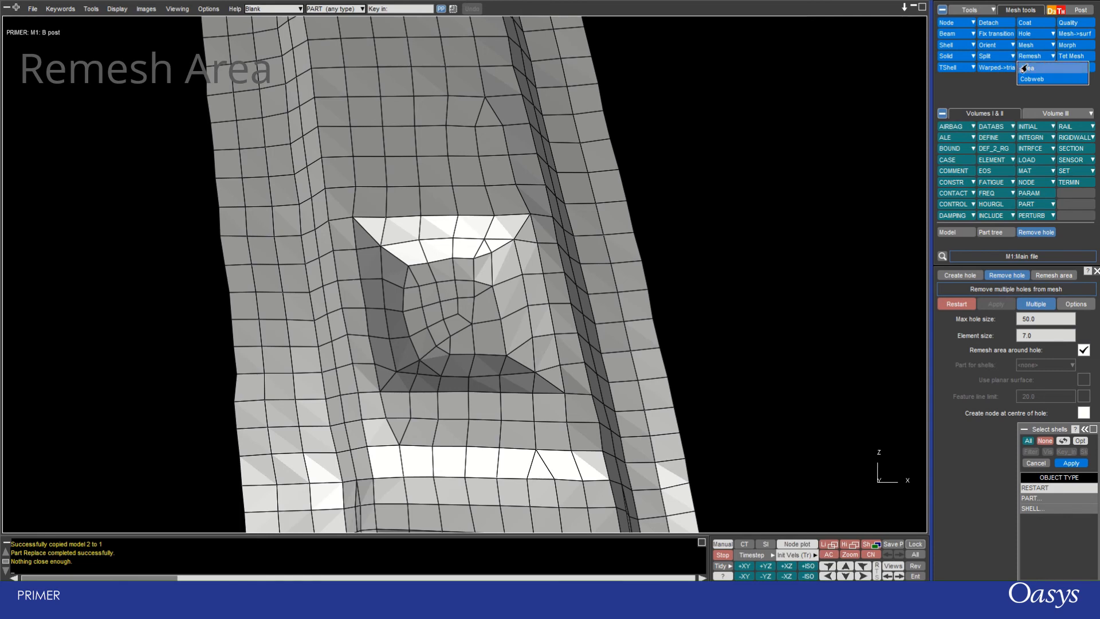
click(1032, 77)
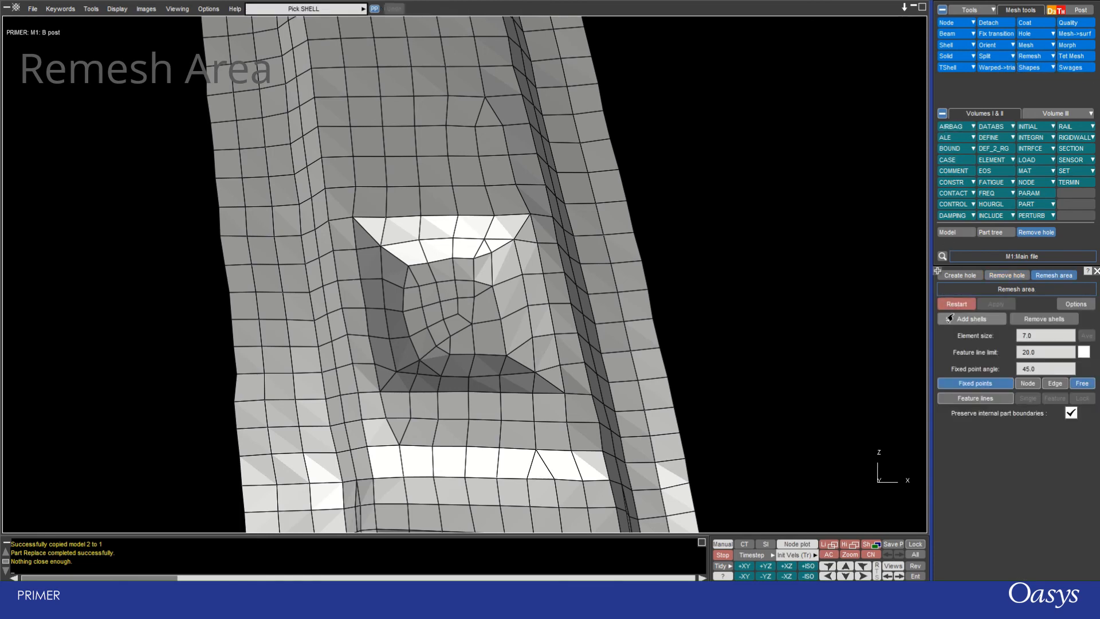
click(950, 319)
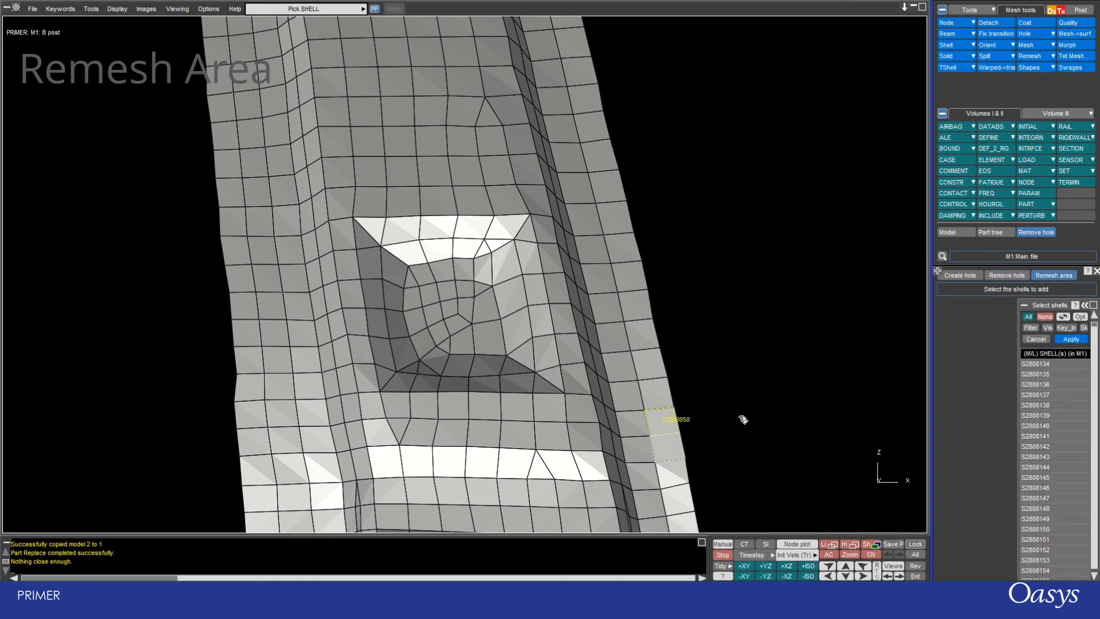
drag(739, 416, 137, 152)
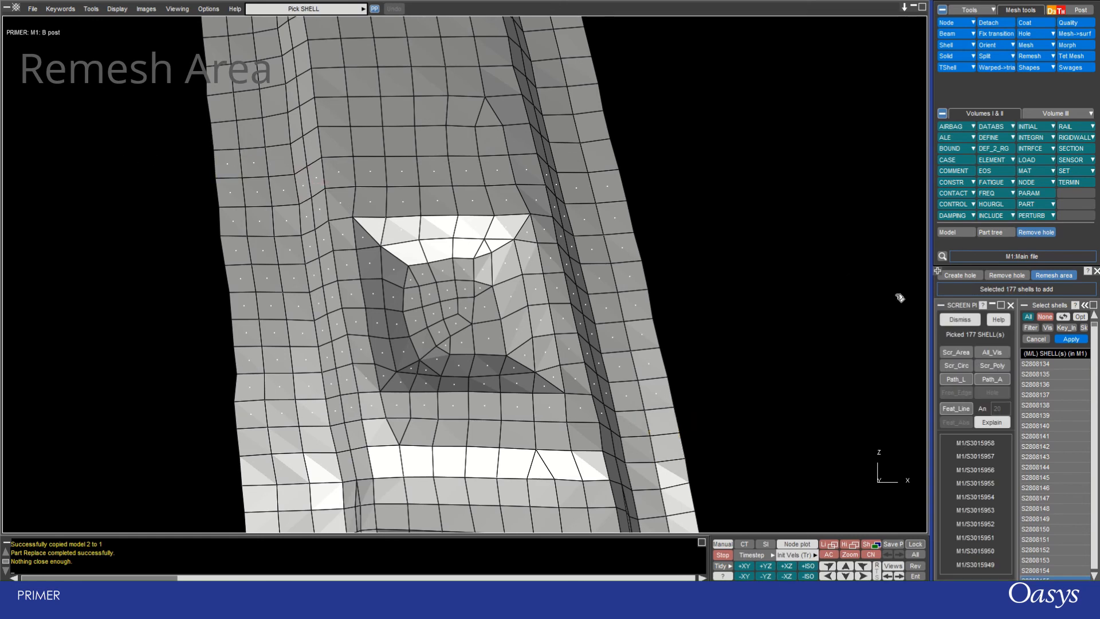
click(1069, 339)
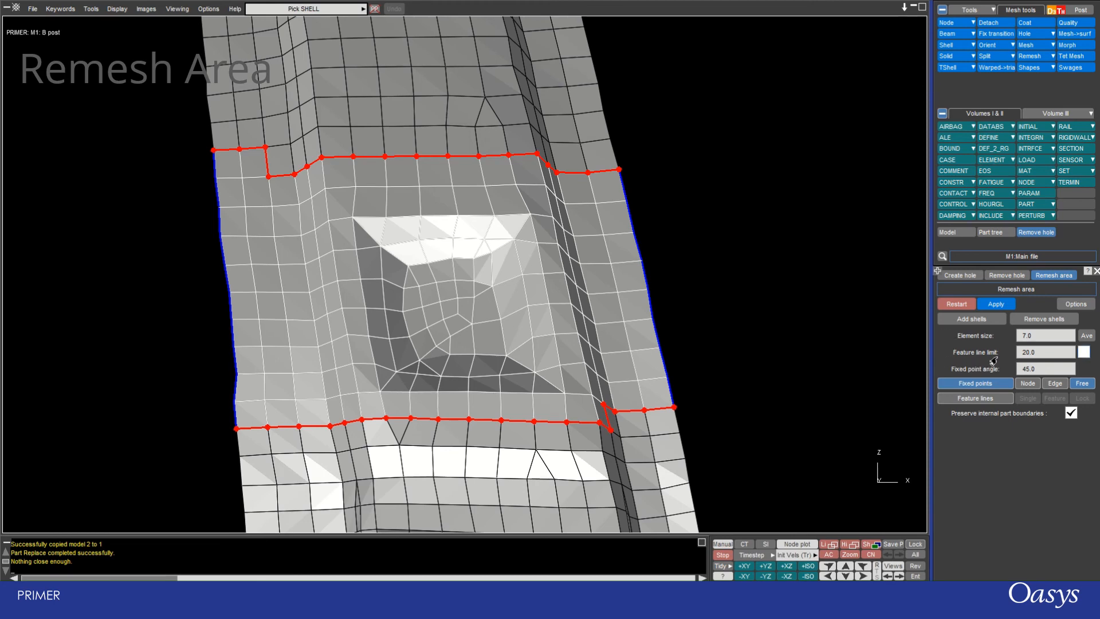
- Set the element size for the remeshed area to 5.0
click(1026, 336)
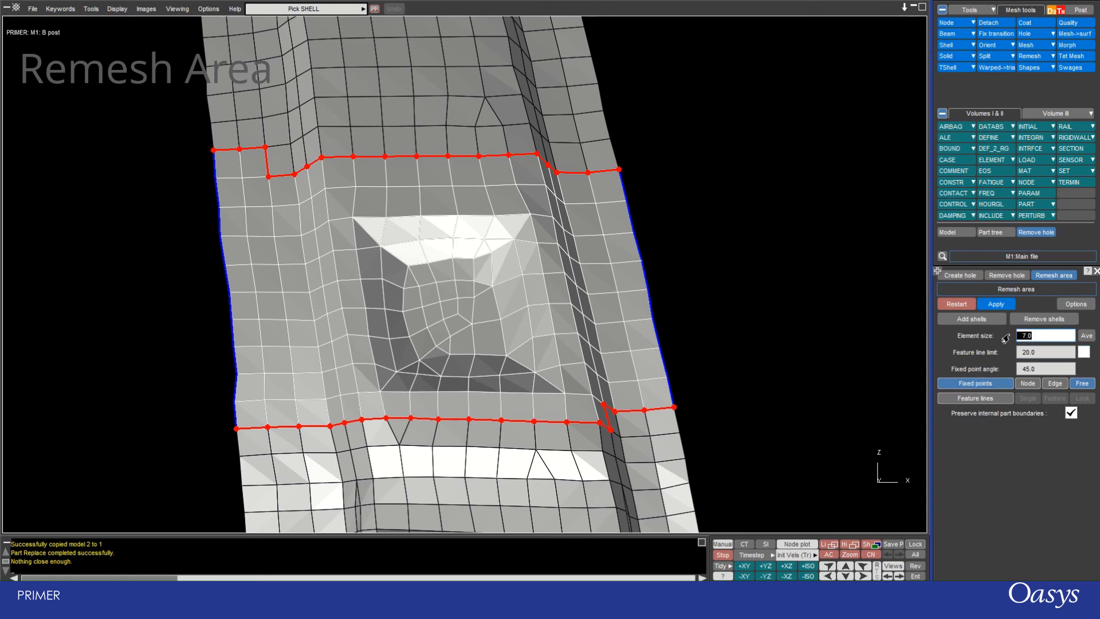
text(56)
key(BackSpace)
key(Return)
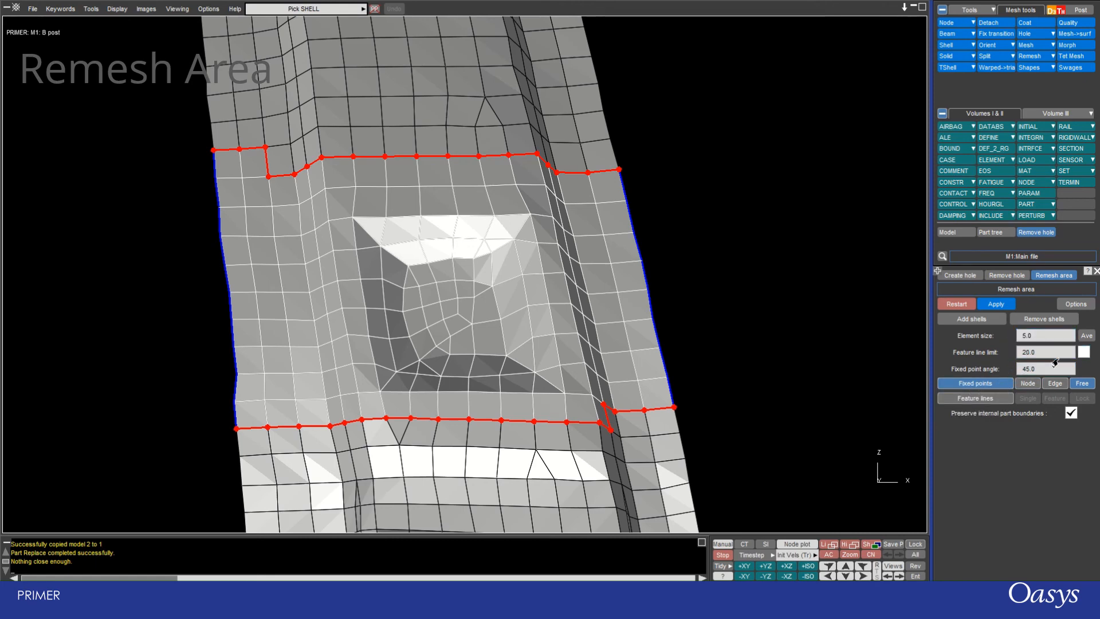
- Add fixed points at two nodes and along one shell edge beside the recess, and switch fixed-point picking to Free
click(1023, 384)
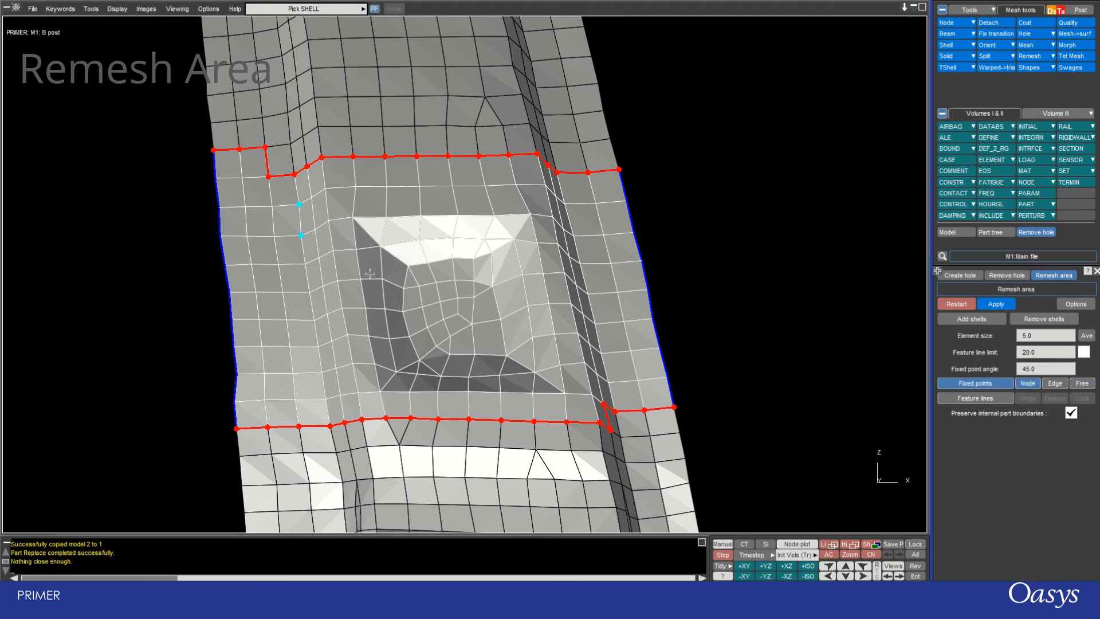
click(309, 291)
click(1053, 384)
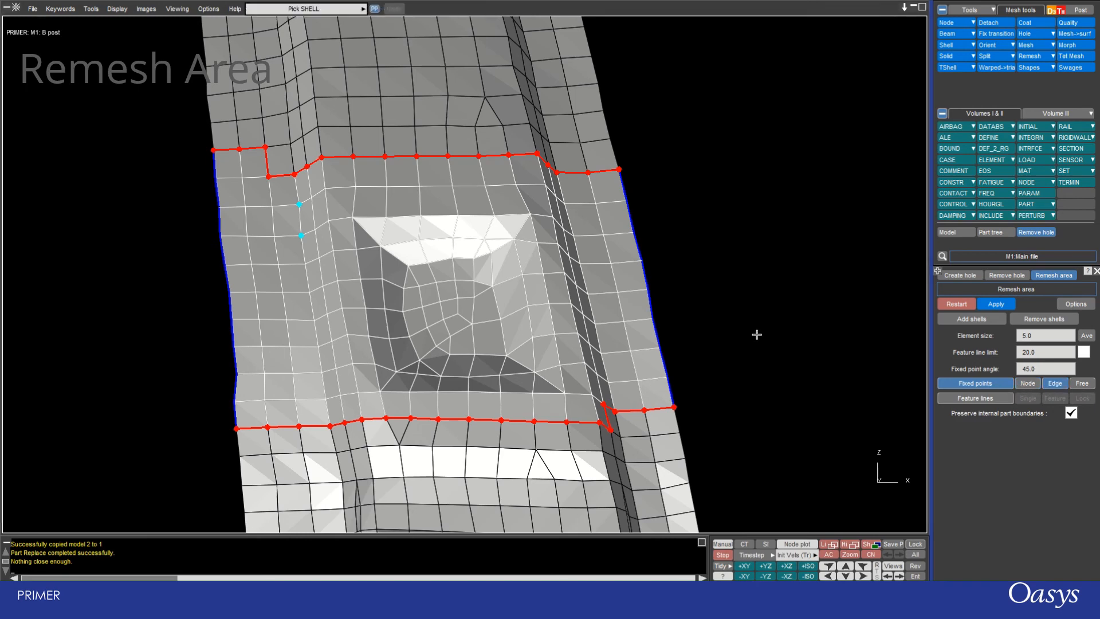
scroll(293, 253, up, 4)
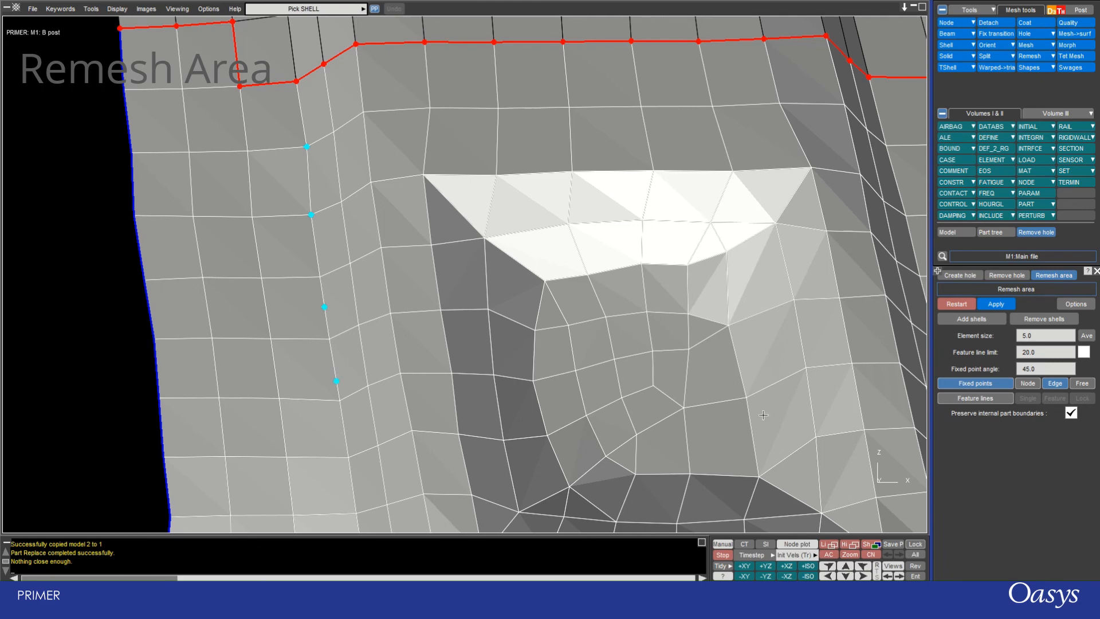
click(1082, 383)
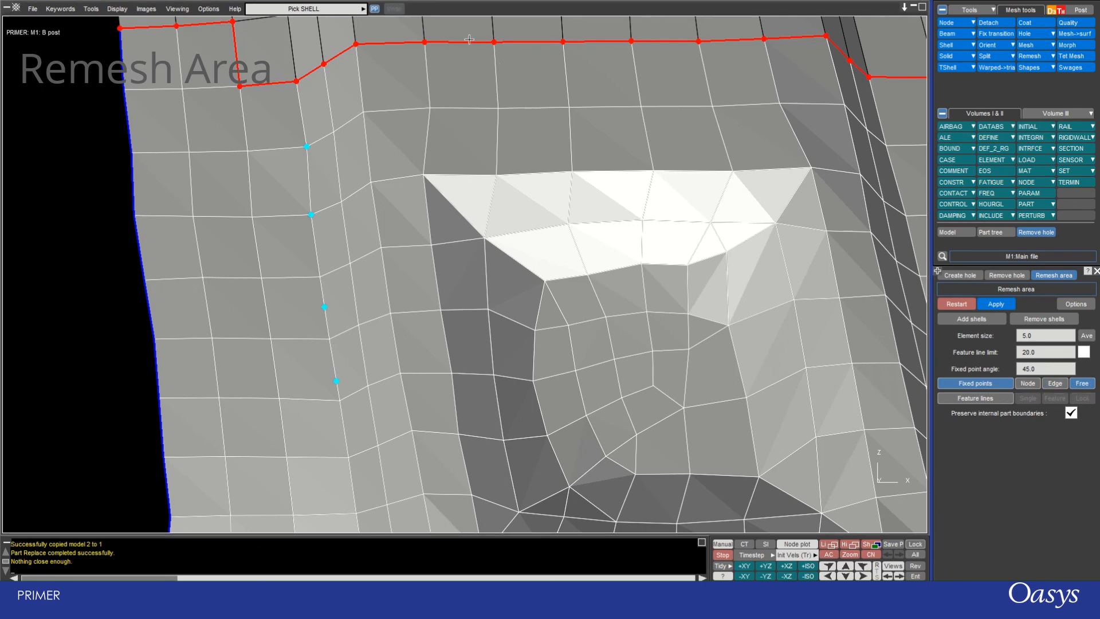
scroll(447, 79, down, 4)
scroll(444, 80, up, 3)
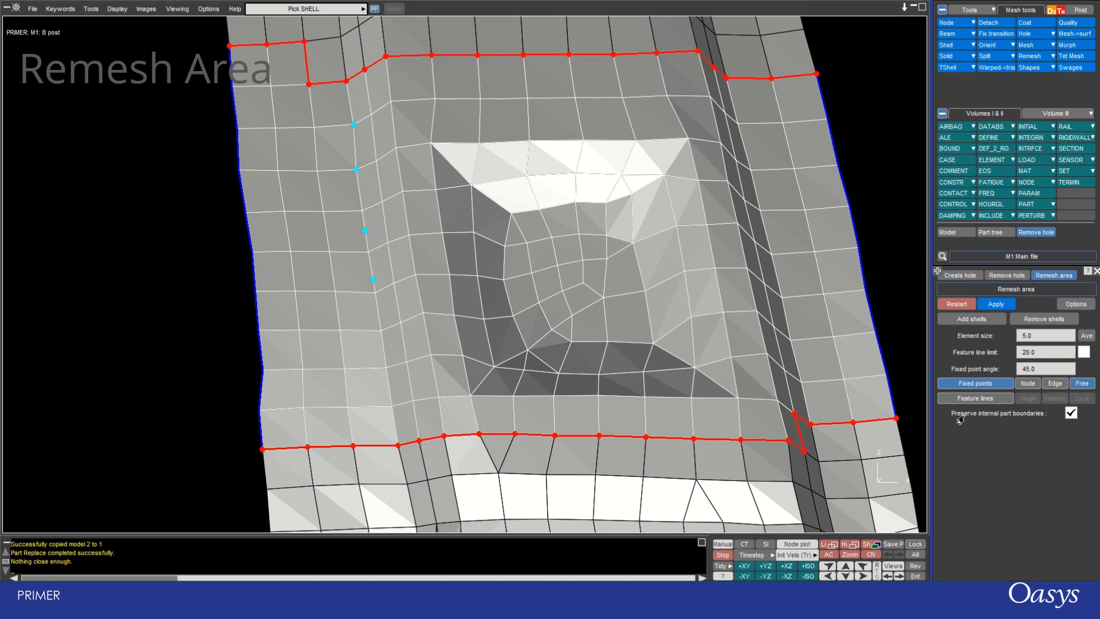
- Define feature lines for the remesh: one whole line along the outer flange and single edges down both sides of the recess
click(965, 399)
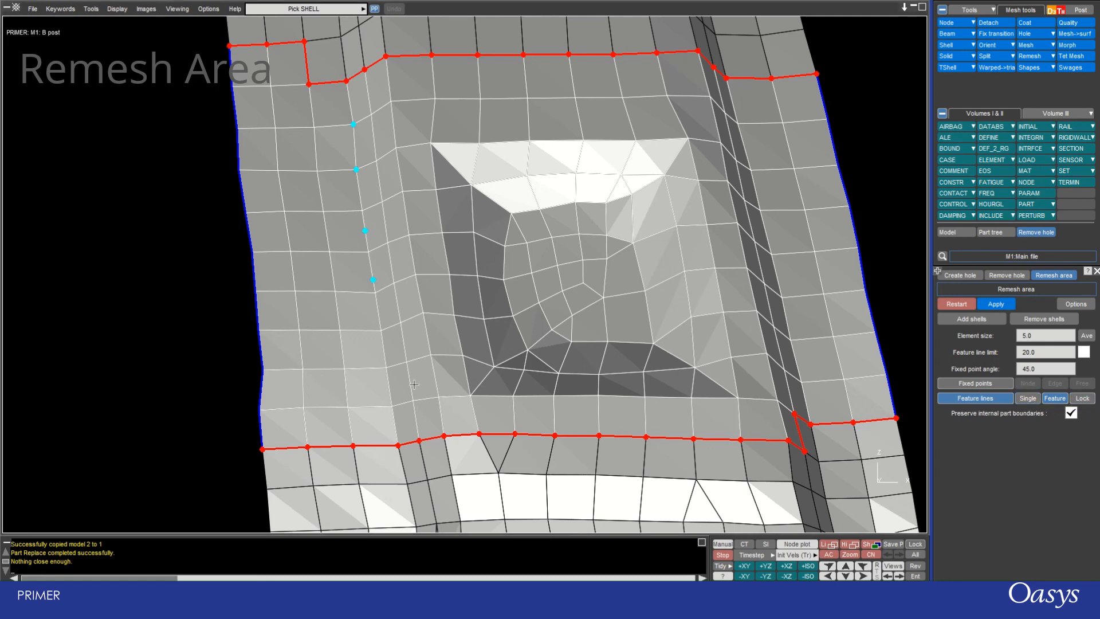
click(299, 354)
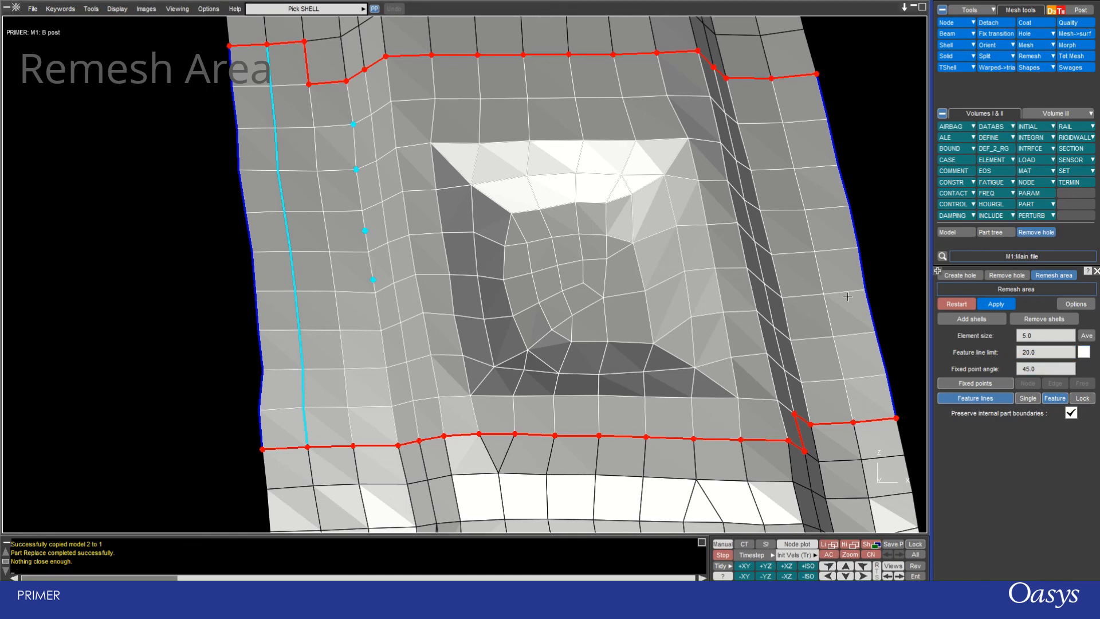
click(1019, 400)
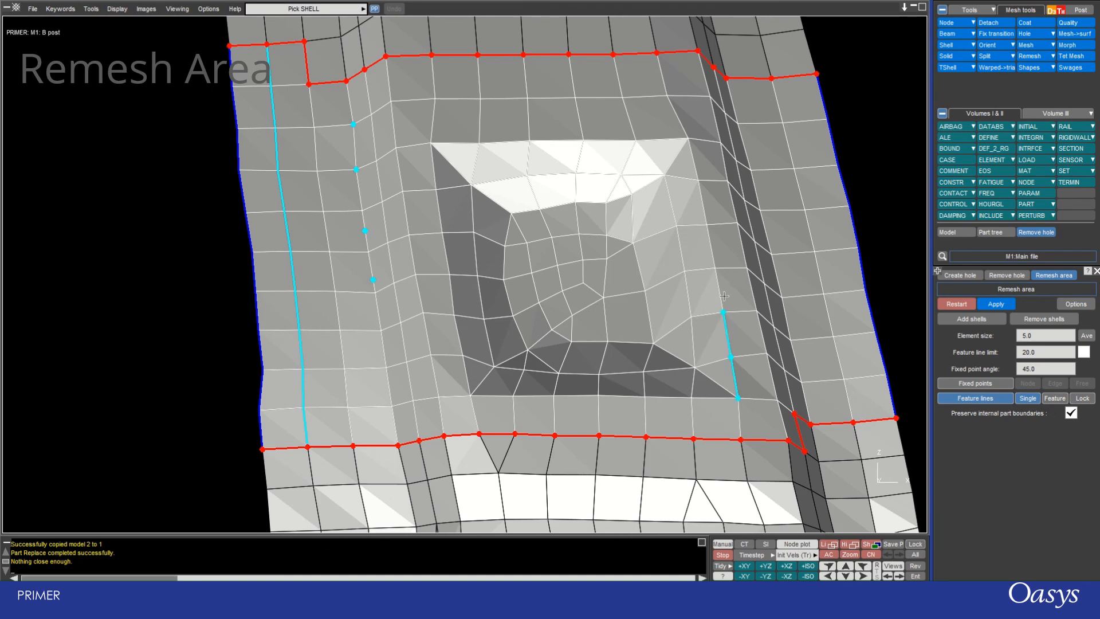
click(705, 210)
click(683, 124)
click(668, 67)
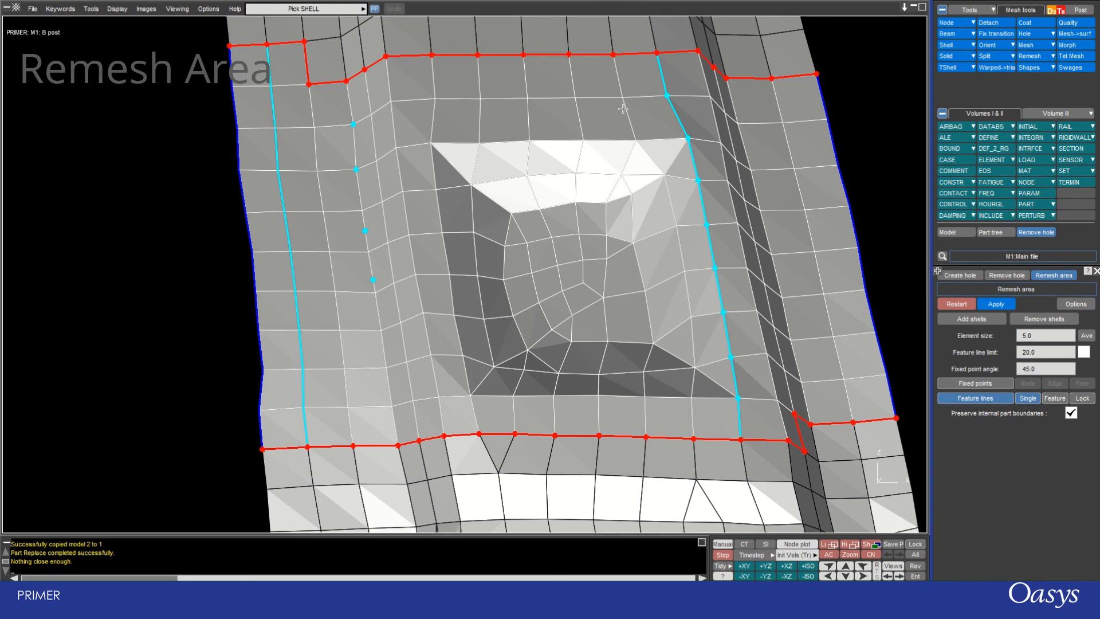
click(442, 161)
click(461, 173)
drag(439, 190, 450, 275)
- Seed nodes along the free edges and feature lines, reducing both outer edges and the flange line to 16
click(986, 304)
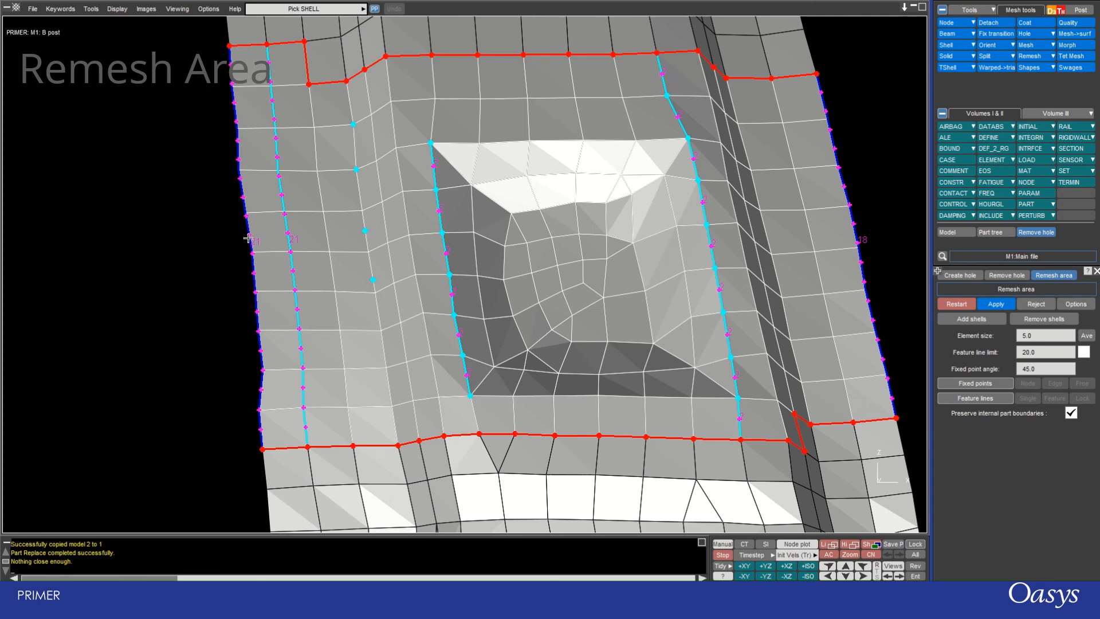
scroll(249, 245, up, 4)
scroll(249, 244, down, 5)
scroll(250, 244, down, 8)
scroll(252, 245, up, 9)
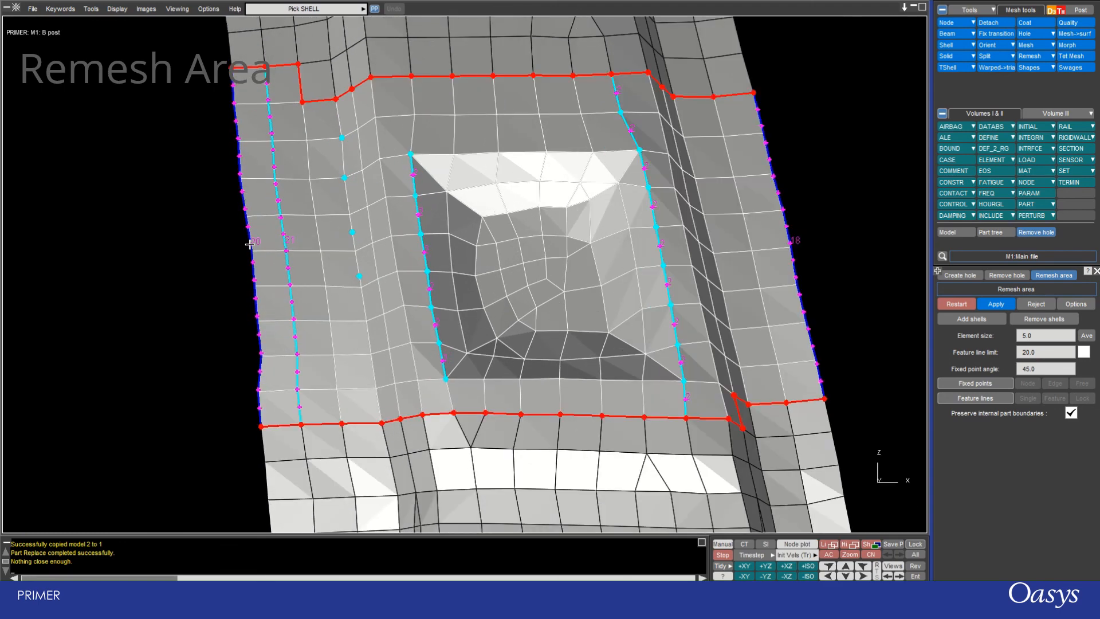
scroll(292, 244, down, 1)
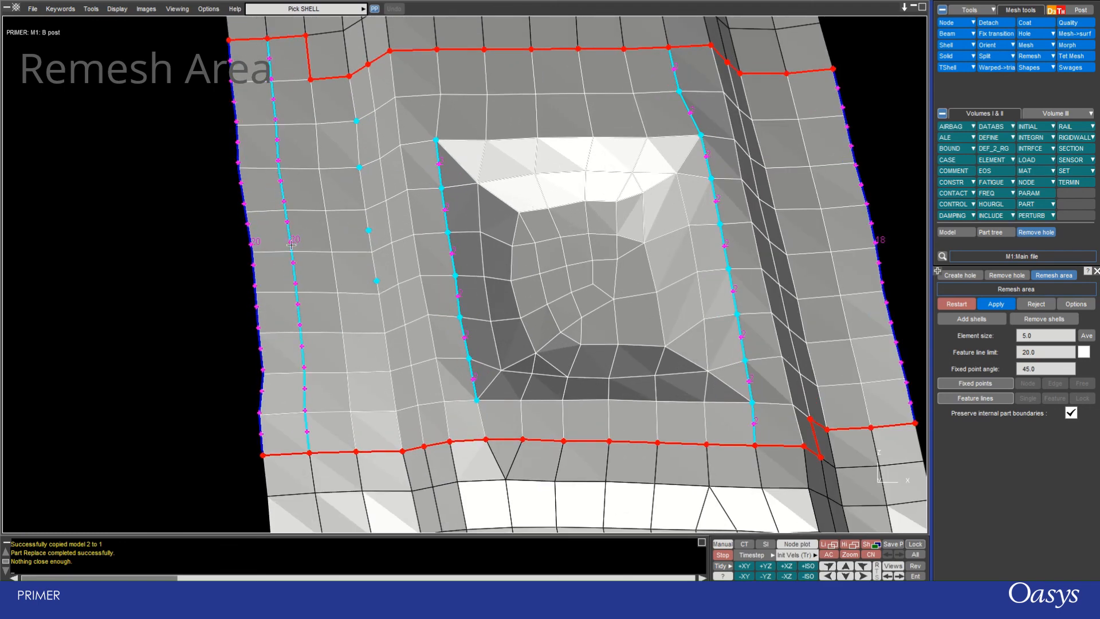
scroll(291, 244, down, 4)
scroll(255, 246, down, 1)
scroll(255, 247, down, 3)
scroll(883, 251, down, 1)
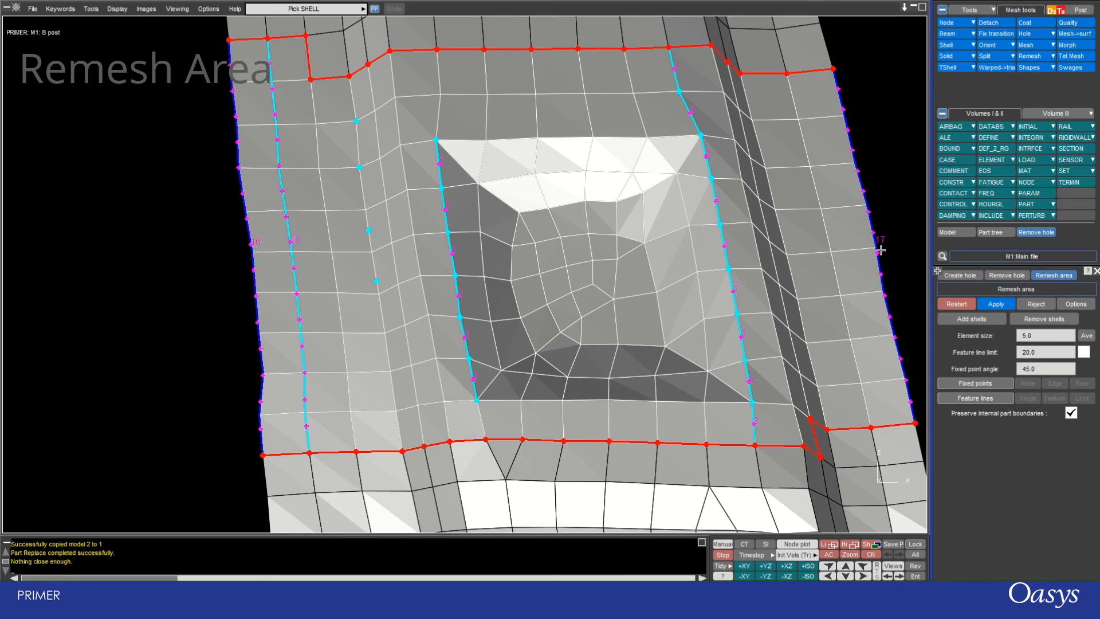
scroll(876, 253, down, 1)
scroll(725, 244, up, 4)
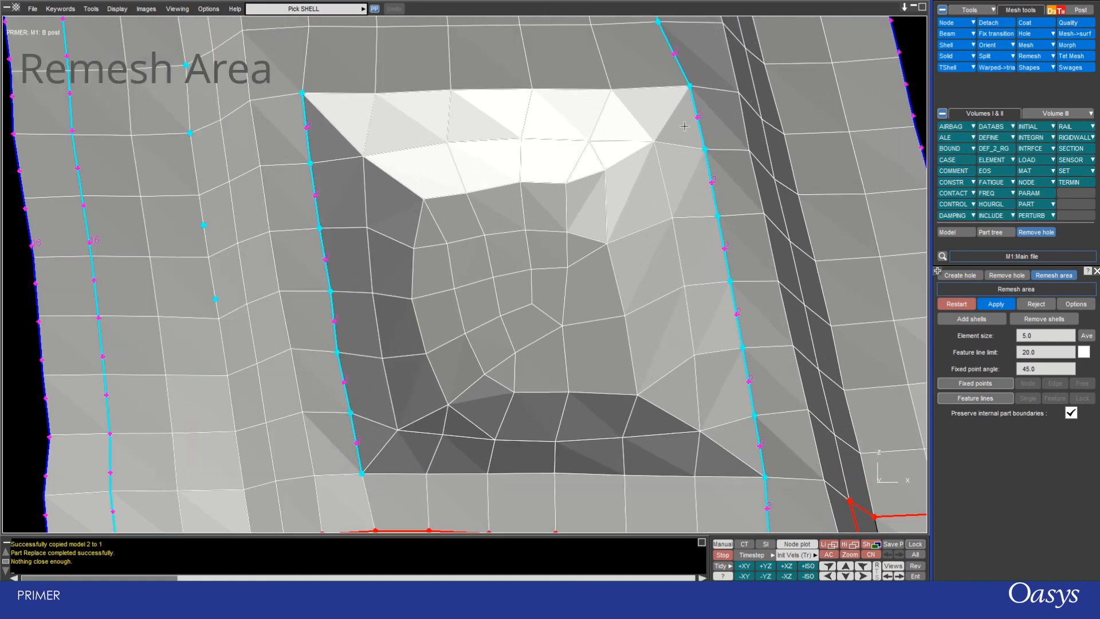
scroll(349, 233, down, 3)
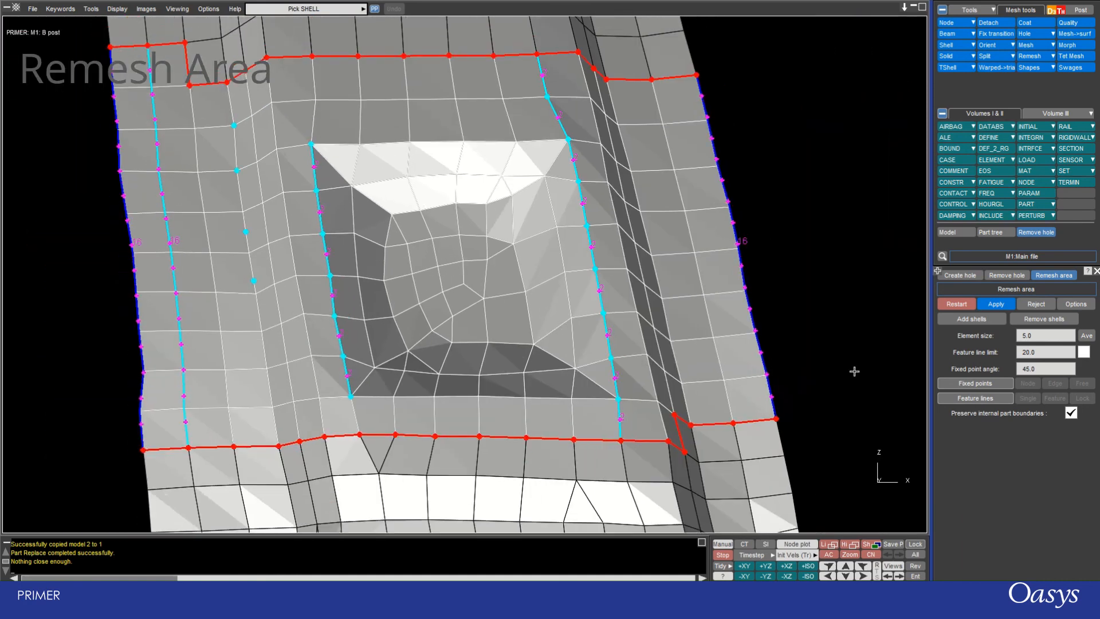
- Generate the new mesh for the selected area, confirm it and inspect the remeshed recess
click(989, 309)
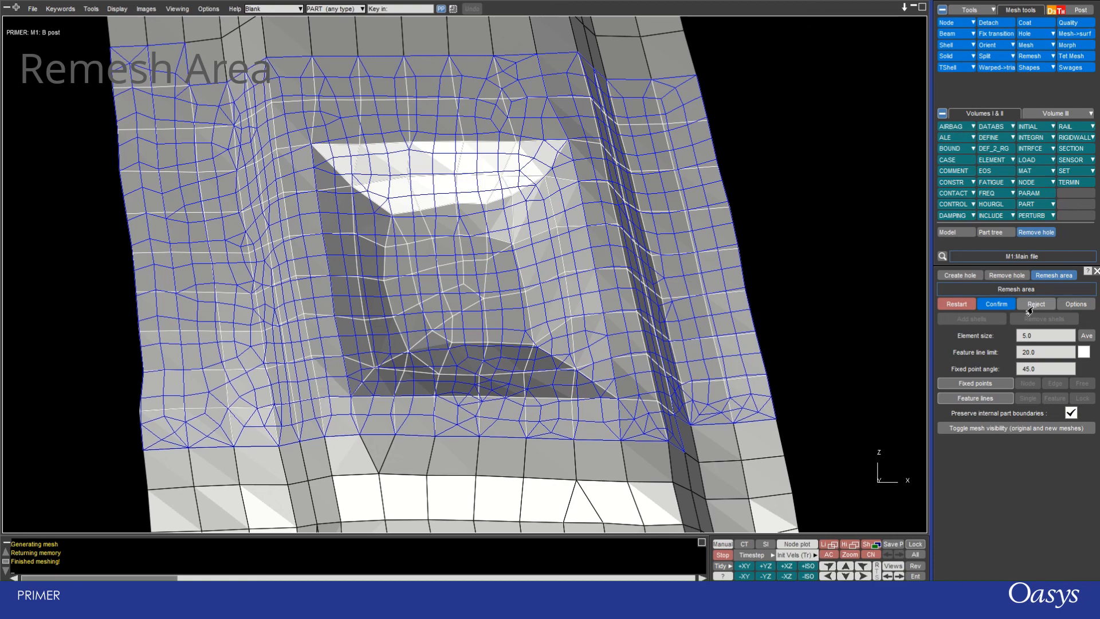
click(984, 304)
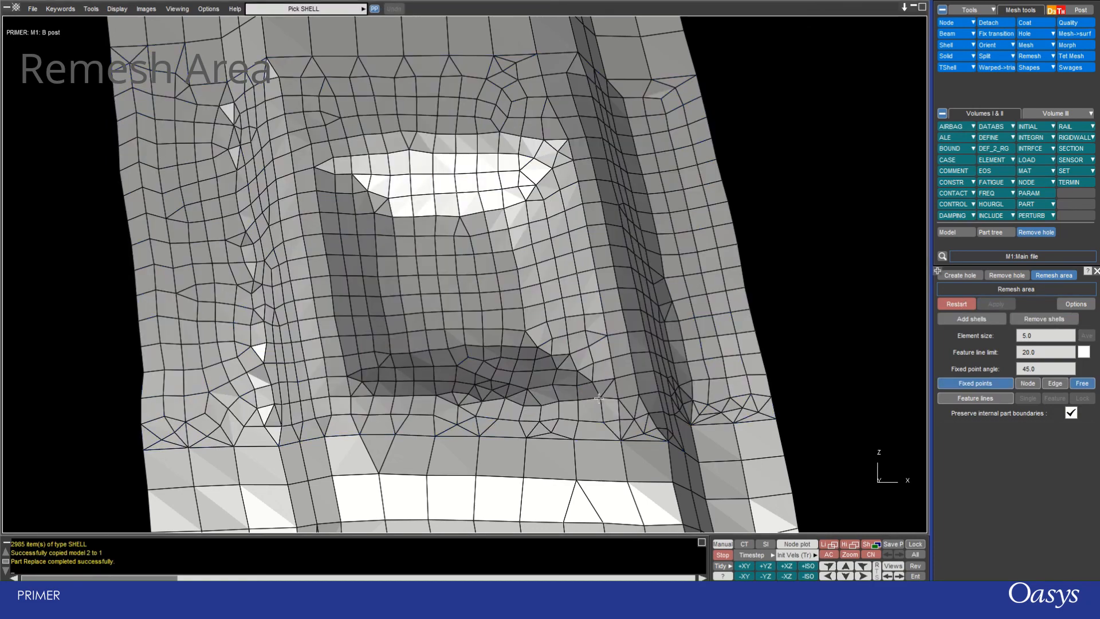
mouse_move(599, 398)
shift+mouse_down()
mouse_move(538, 238)
mouse_move(492, 213)
mouse_move(419, 270)
mouse_move(335, 218)
shift+mouse_up()
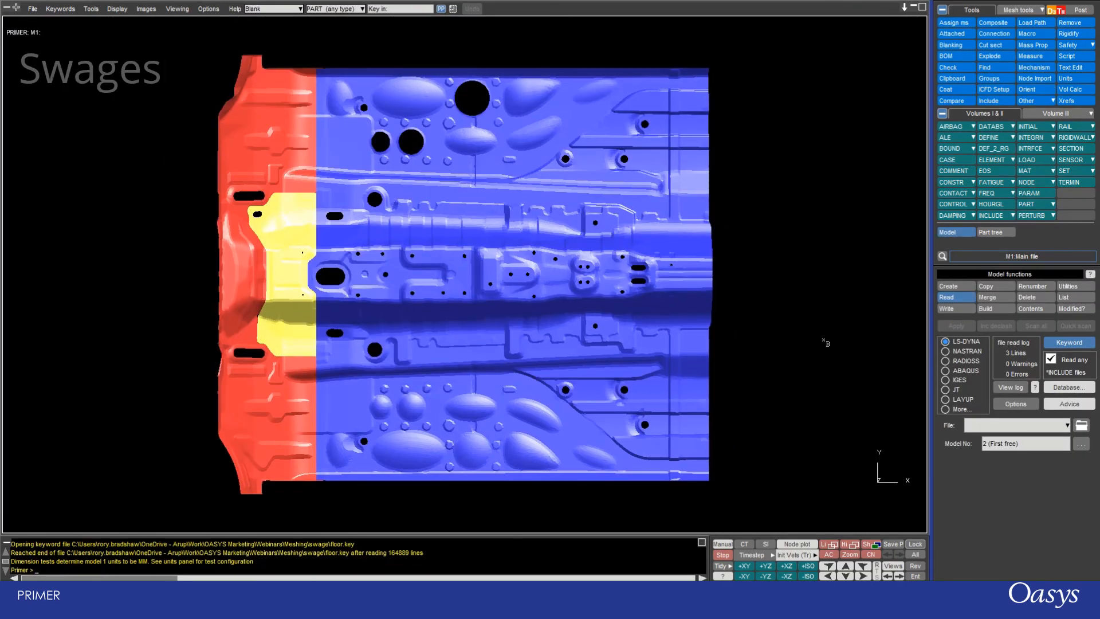
- Start the Swages tool on the floor model, targeting the plain area between the existing embossings of the red panel
click(1014, 12)
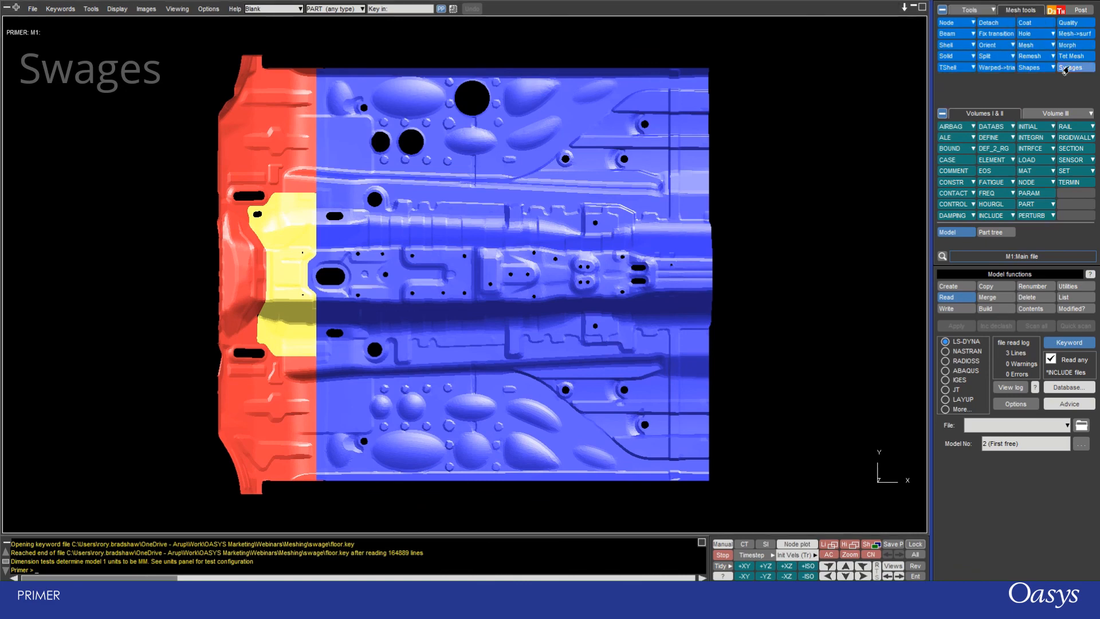
click(1064, 67)
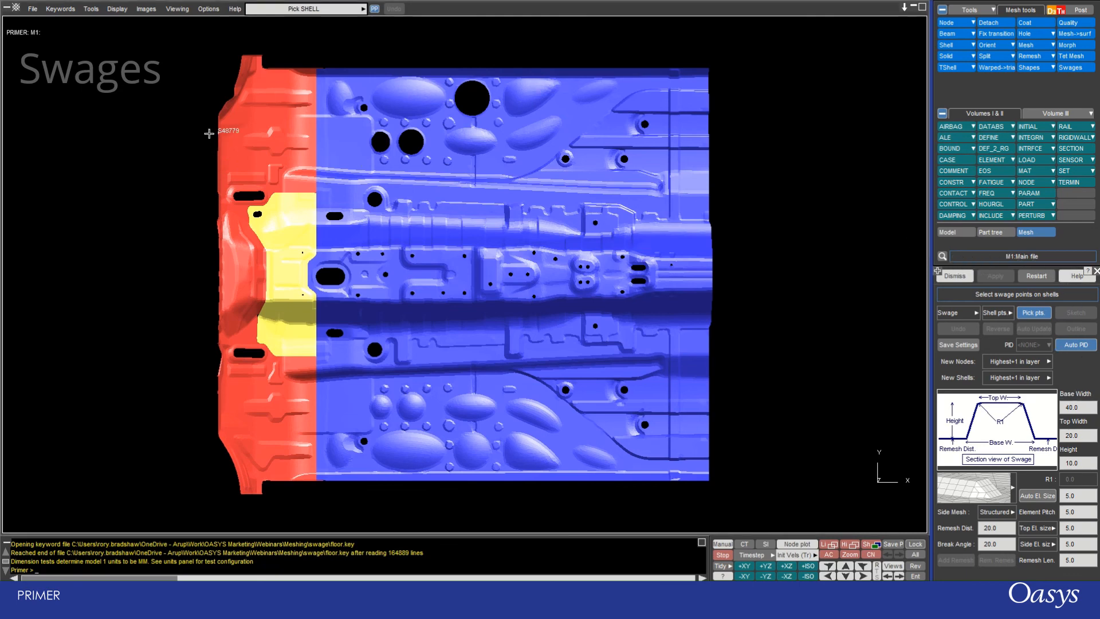
key(z)
drag(179, 56, 388, 238)
scroll(337, 174, up, 8)
shift+middle_drag(379, 319, 410, 184)
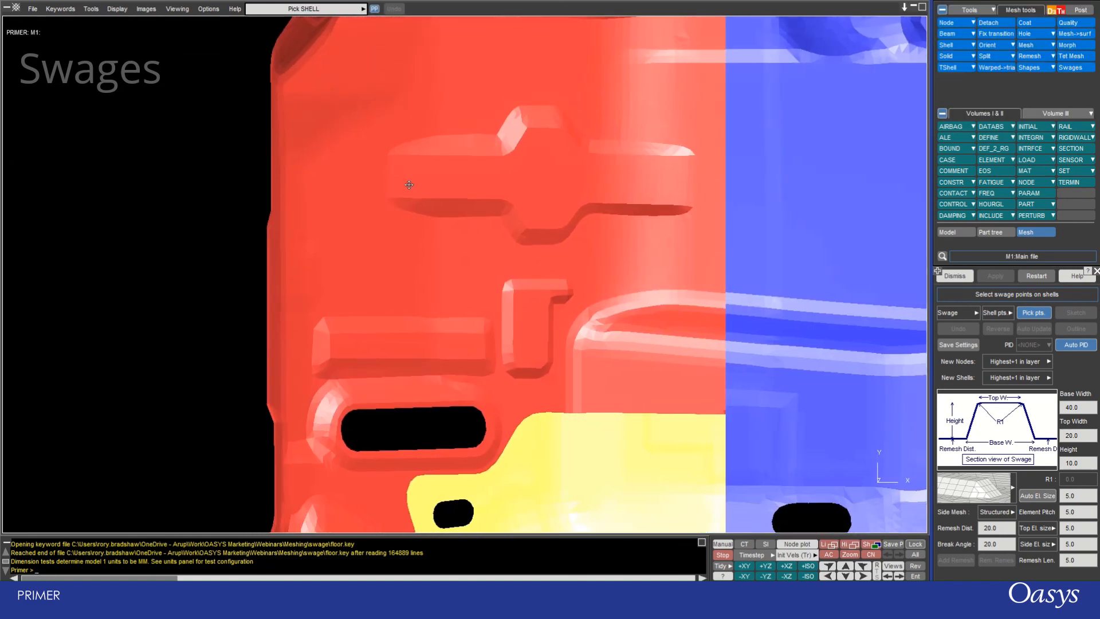
scroll(333, 236, up, 5)
scroll(332, 236, up, 1)
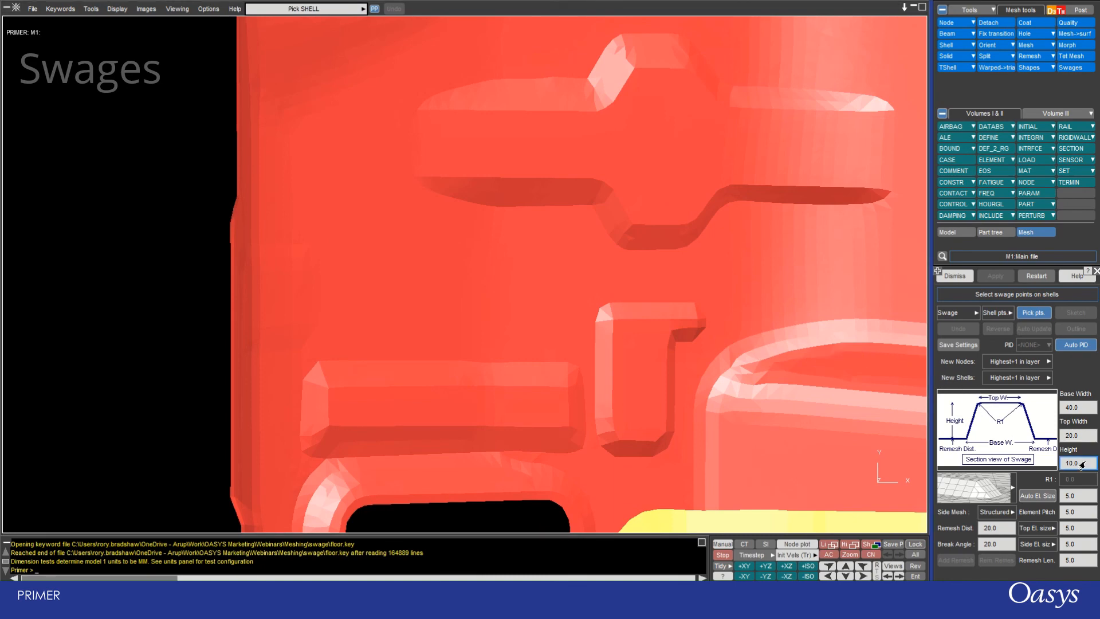
- Set the swage height to -8.0 and its element pitch to 6.0
click(1062, 466)
text(-8.0)
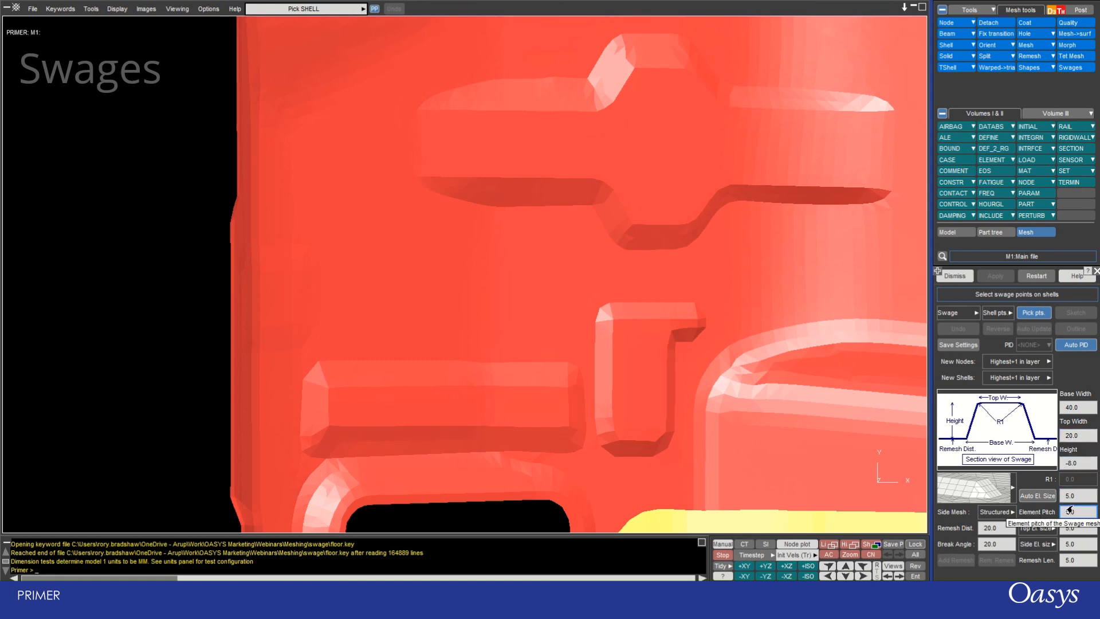
click(1060, 512)
text(6.0)
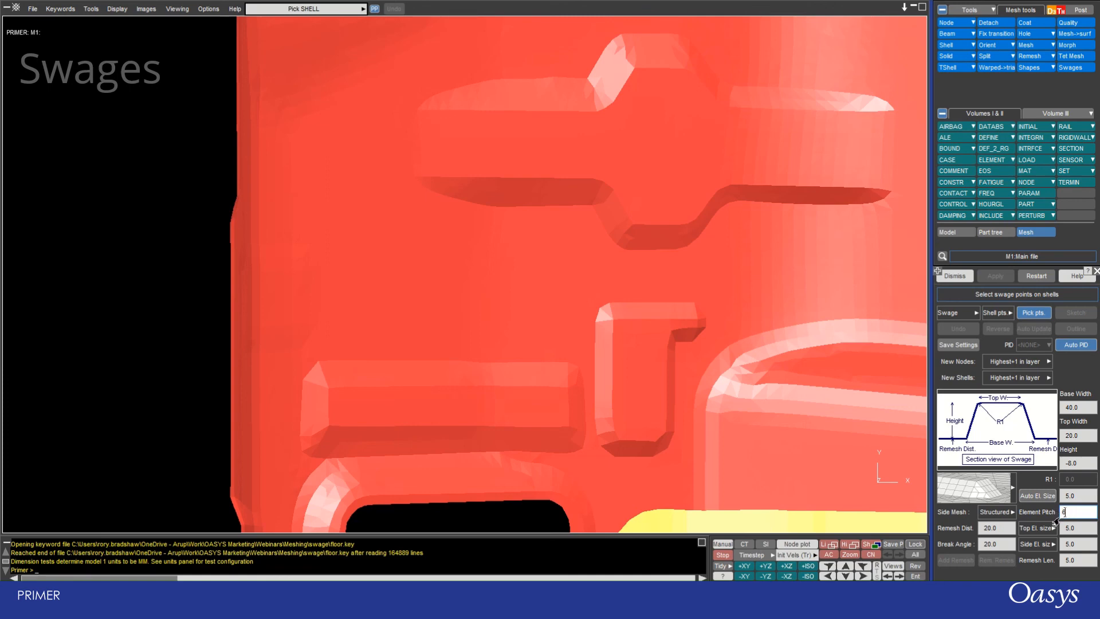
key(Return)
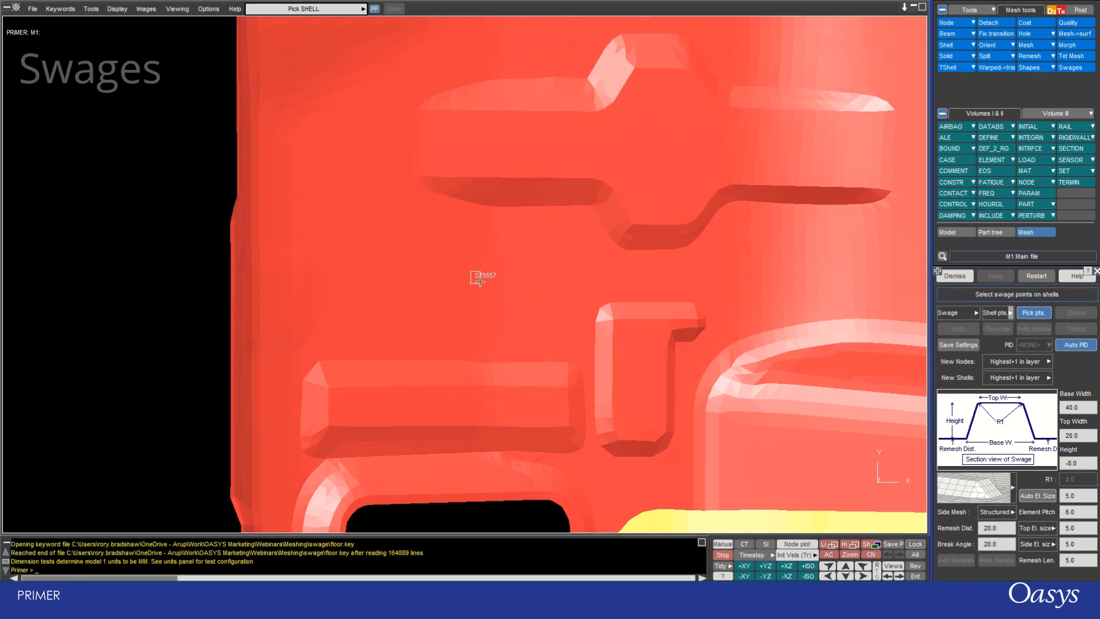
- Pick the first two swage points on the plain panel area, previewing a straight swage above the rectangular embossing
click(493, 279)
click(365, 267)
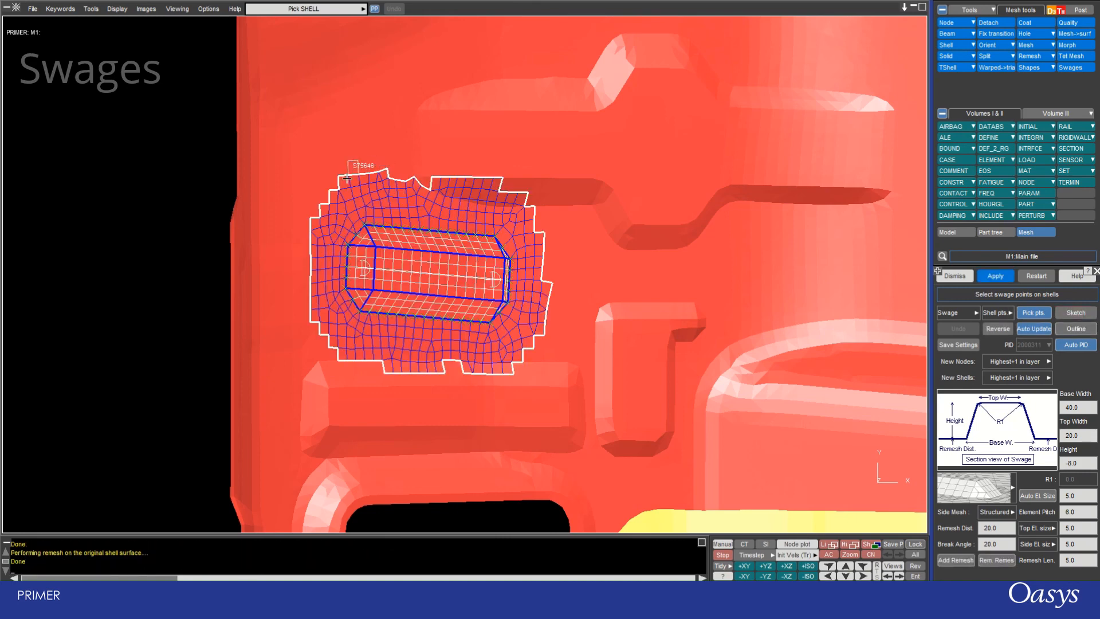
scroll(334, 245, up, 3)
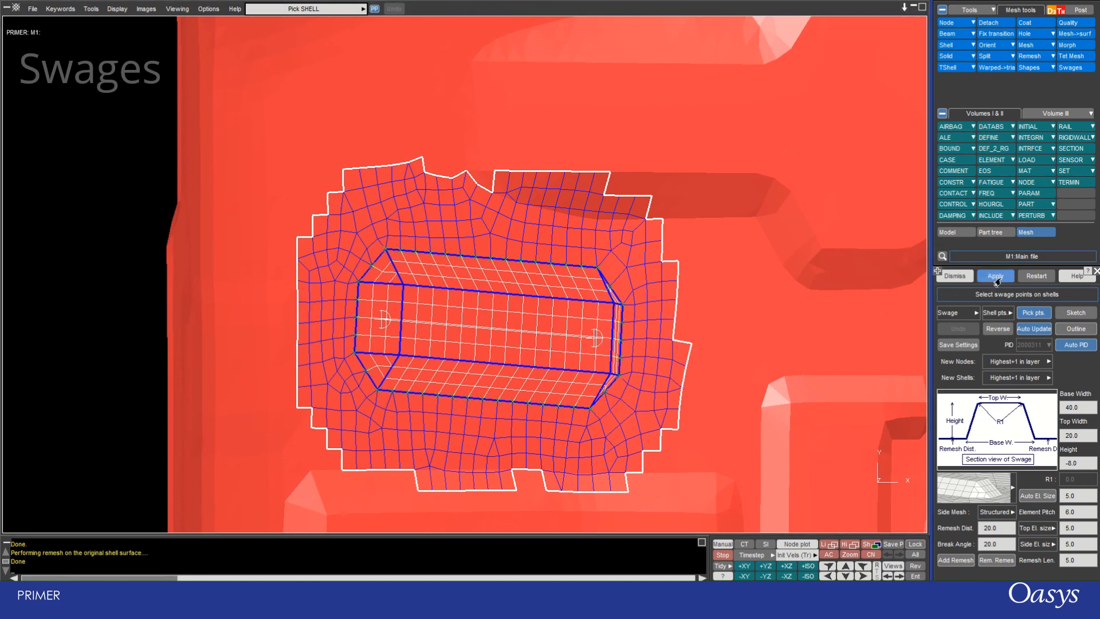
- Extend the swage path with four more points, forming a C shape around the end of the long upper embossing
click(317, 189)
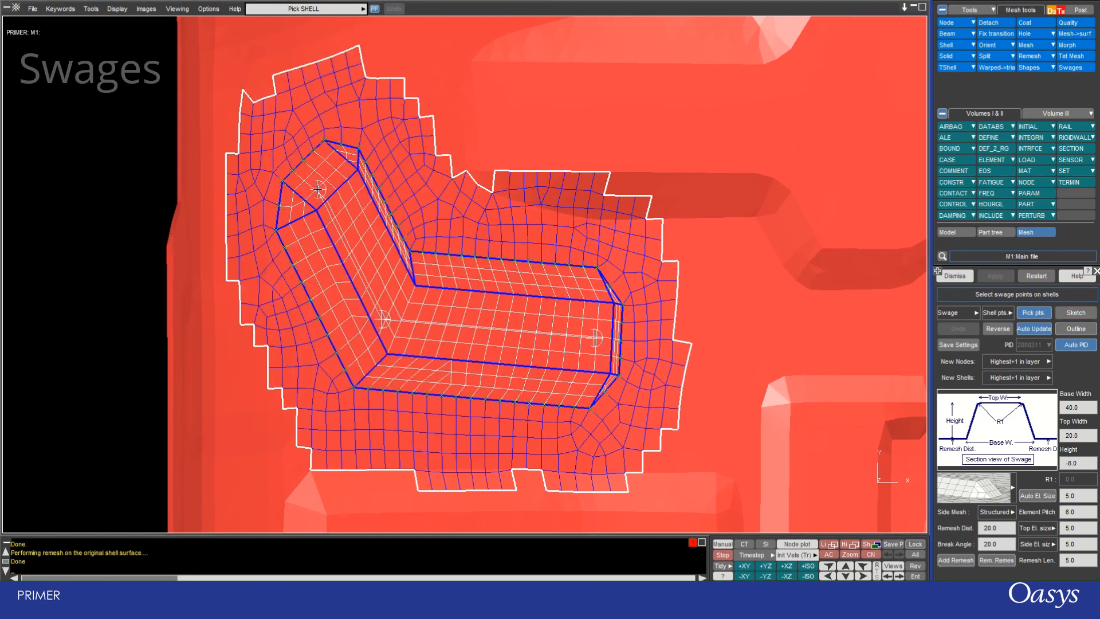
scroll(318, 186, down, 2)
click(319, 107)
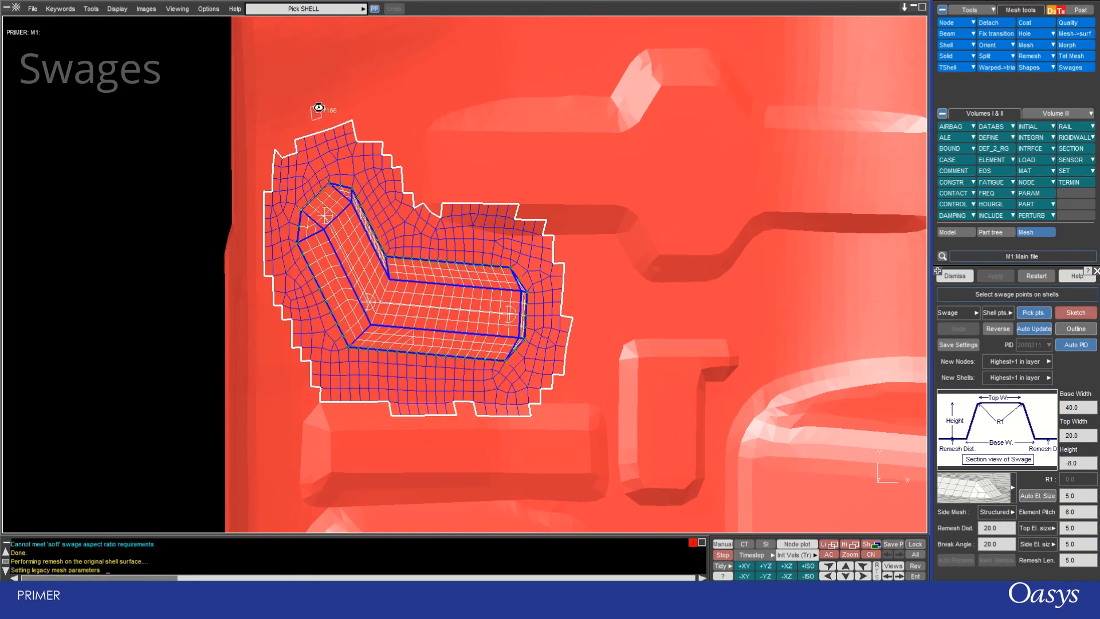
scroll(359, 423, down, 2)
click(395, 161)
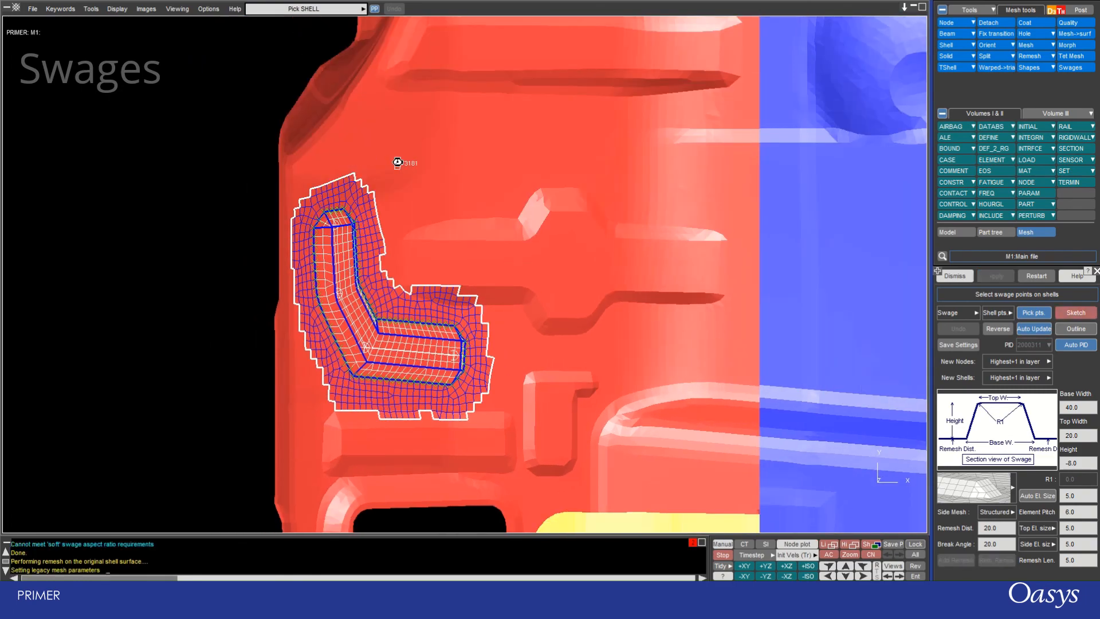
click(500, 148)
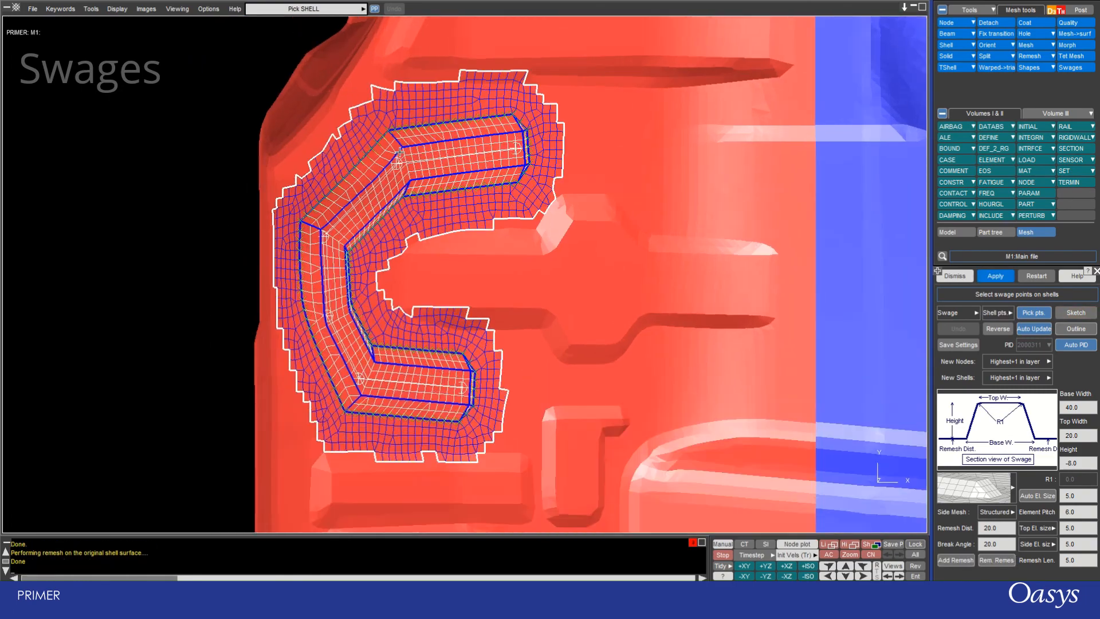
scroll(403, 163, up, 2)
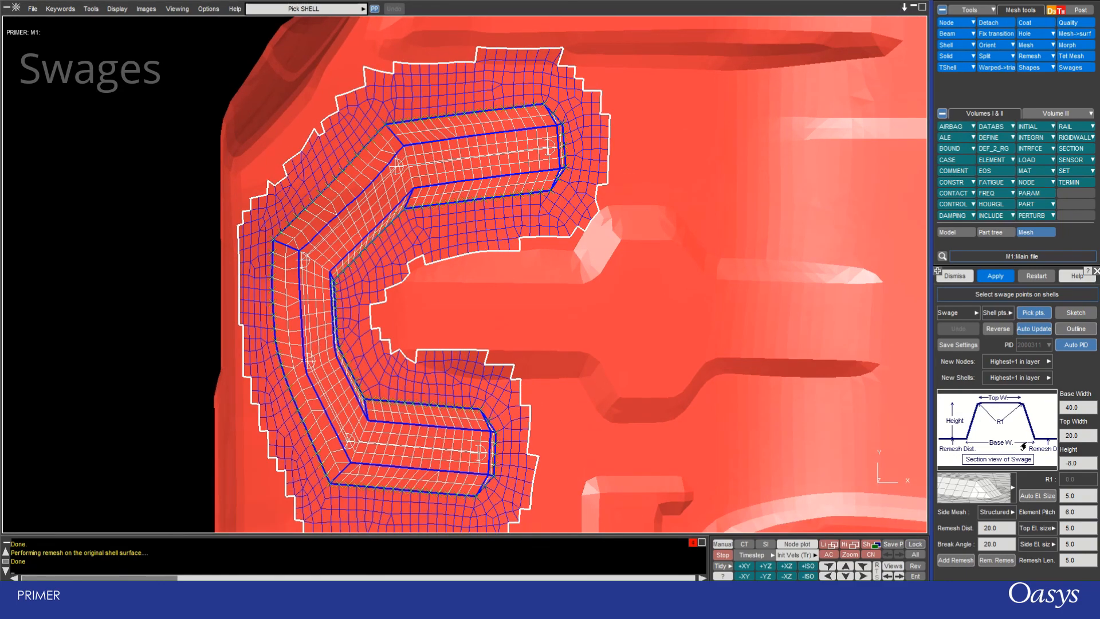
- Try the vertical end shape on the swage preview, and settle on the sloped end with square corners
scroll(507, 230, down, 2)
shift+middle_drag(460, 371, 462, 292)
scroll(458, 299, up, 4)
shift+drag(442, 356, 273, 154)
click(1012, 488)
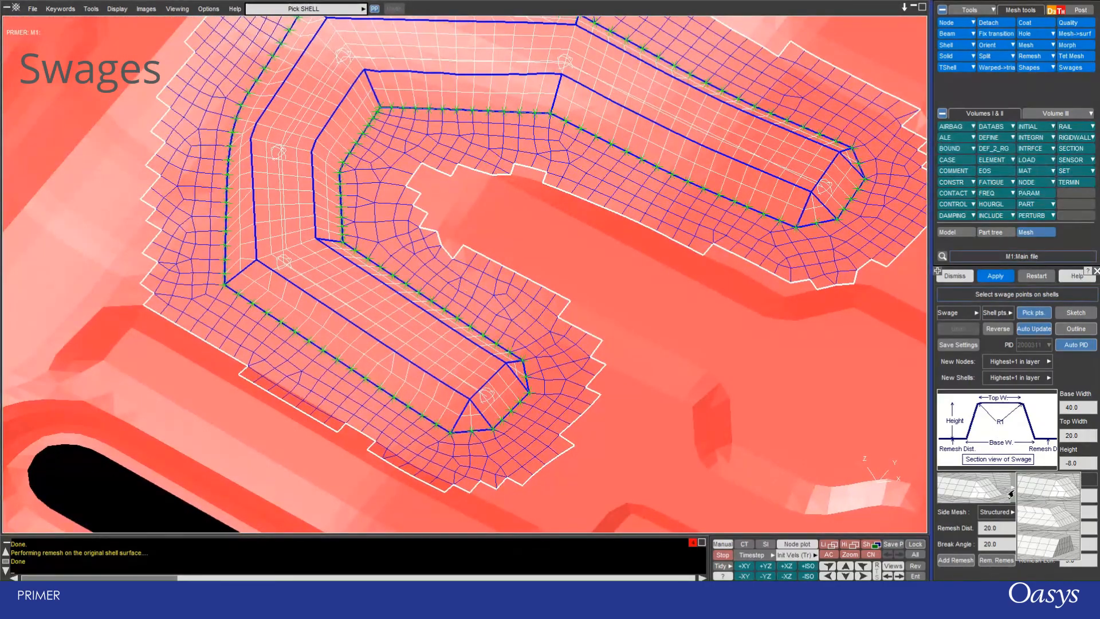
click(1057, 552)
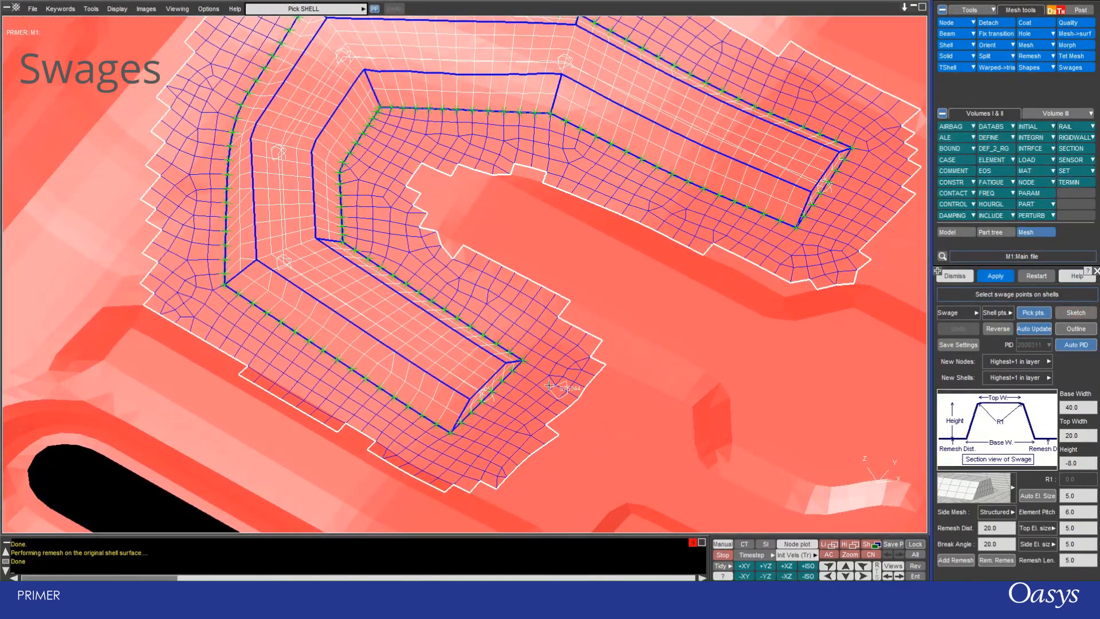
click(1010, 502)
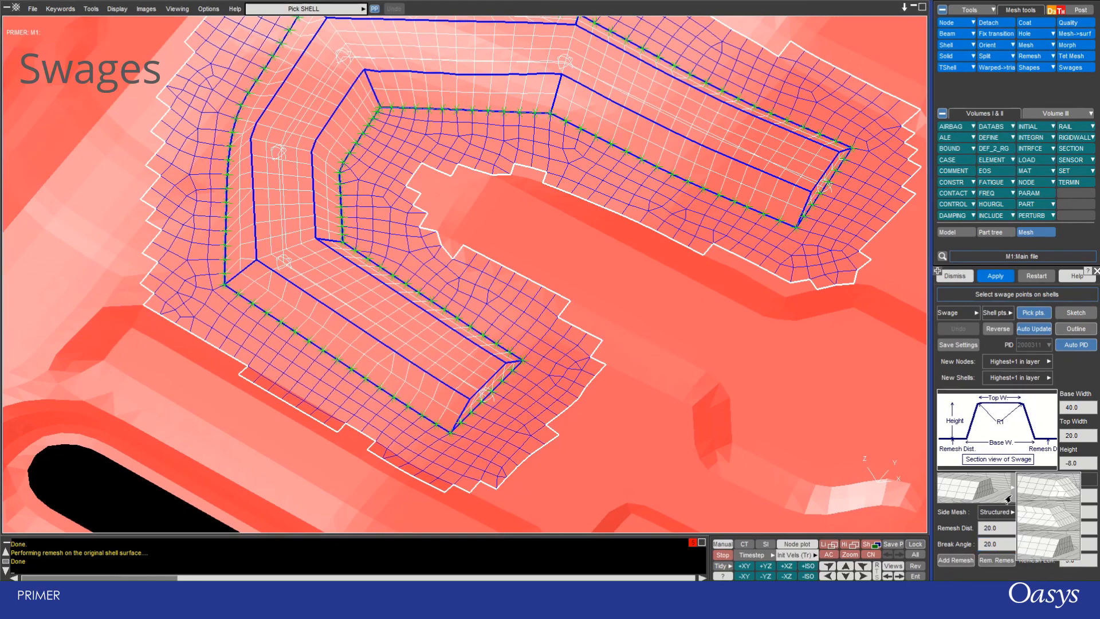
click(1046, 513)
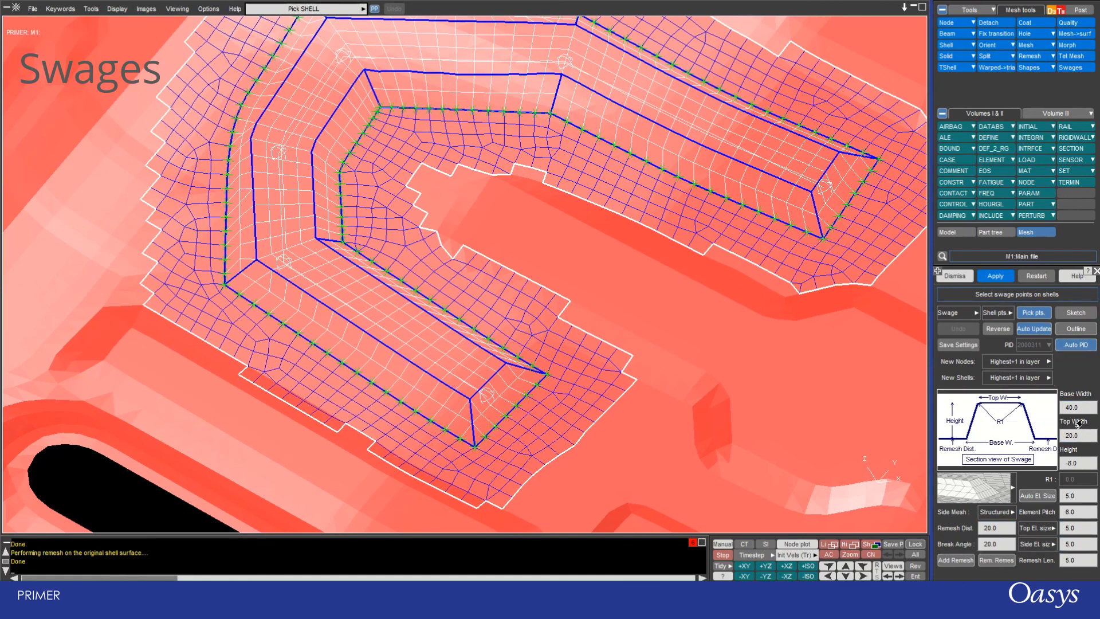
- Set the swage's top width to 15.0 and its base width to 30.0
text(15)
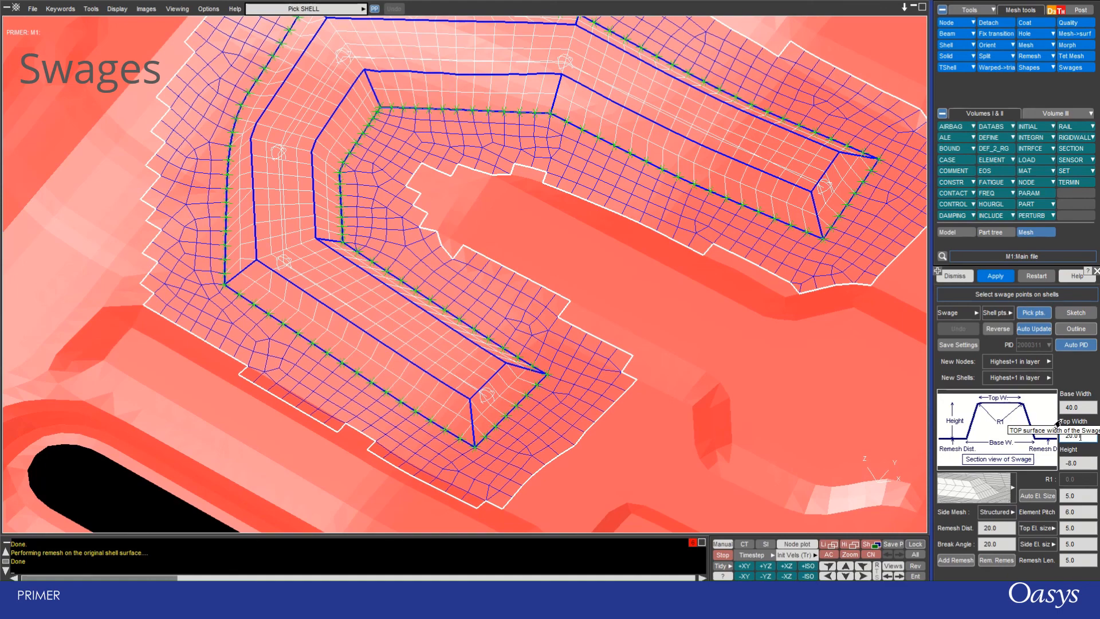
key(Return)
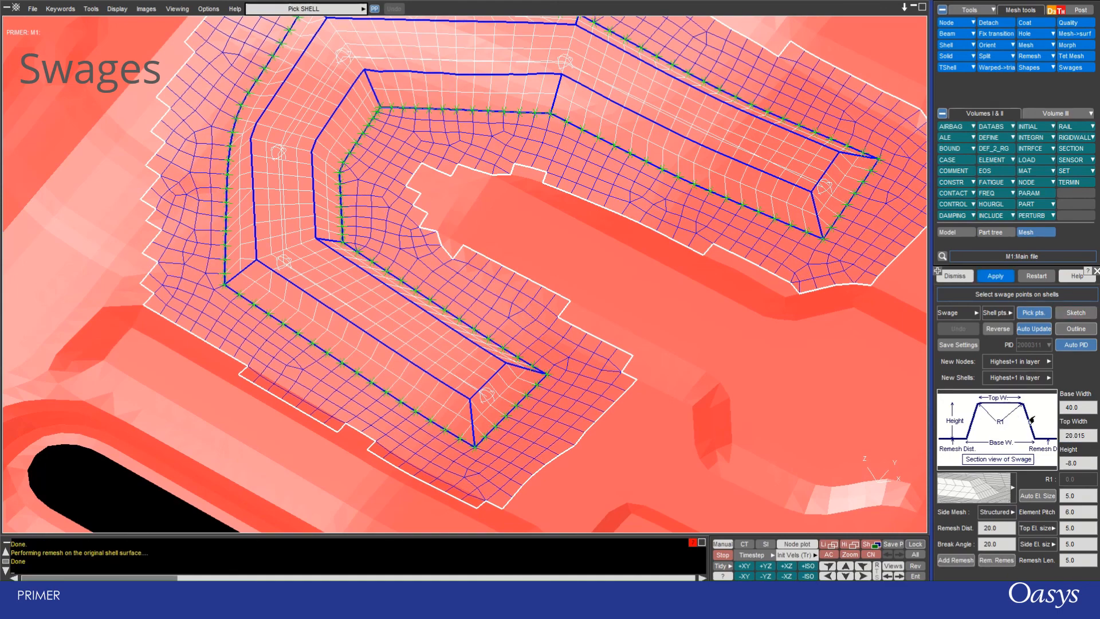
click(1067, 435)
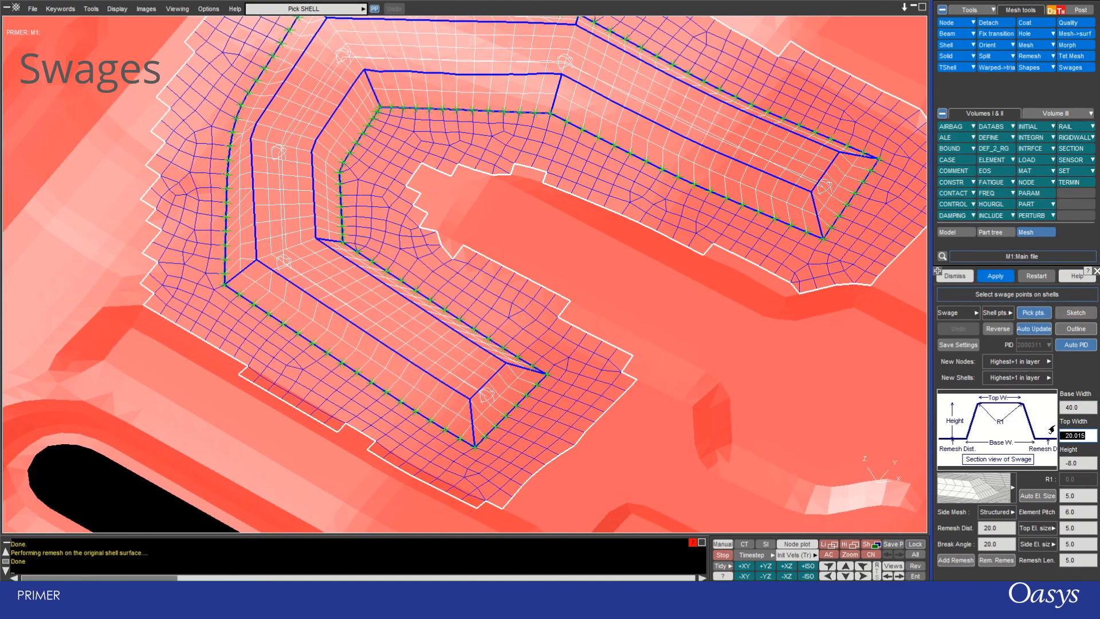
text(15)
key(Return)
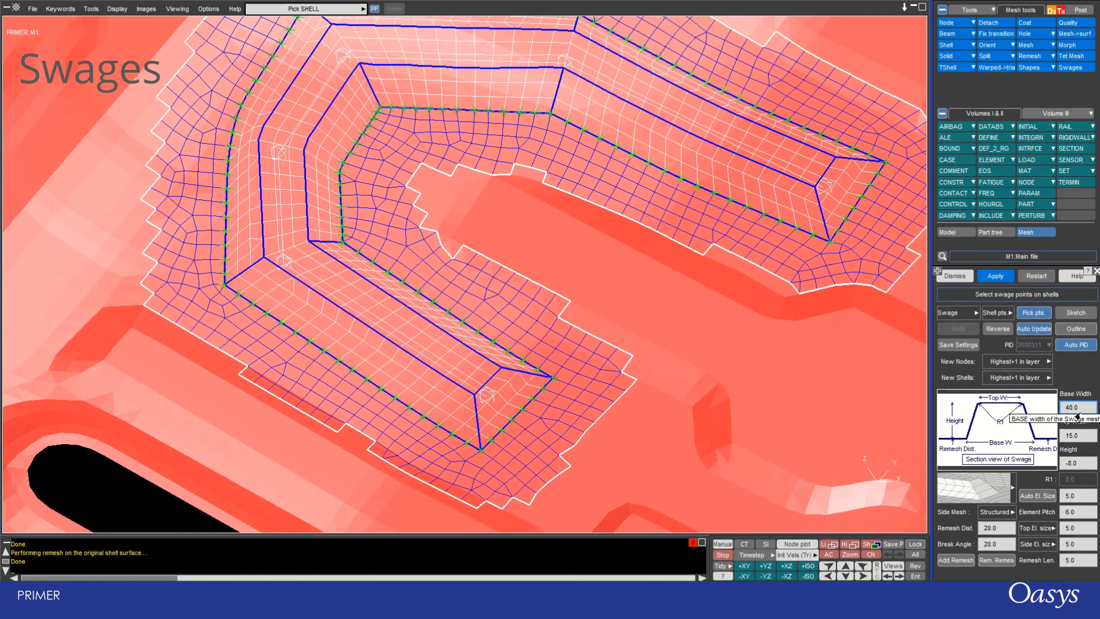
click(1066, 411)
text(30)
key(Return)
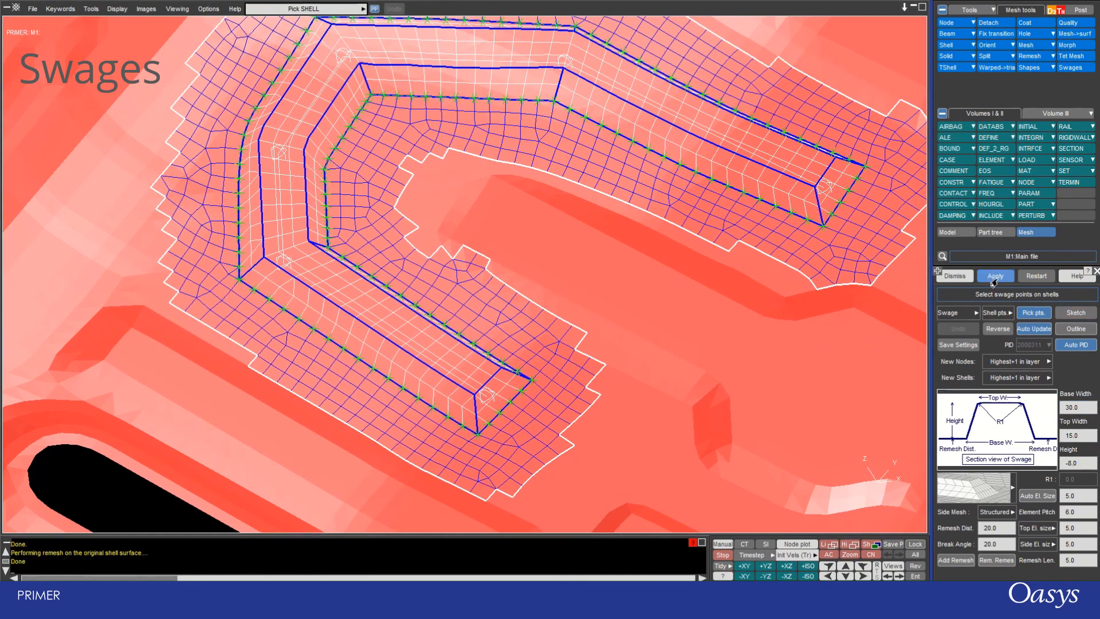
- Create the C-shaped swage in the floor panel and inspect its shape and the surrounding mesh from several angles
click(996, 277)
shift+drag(417, 367, 519, 427)
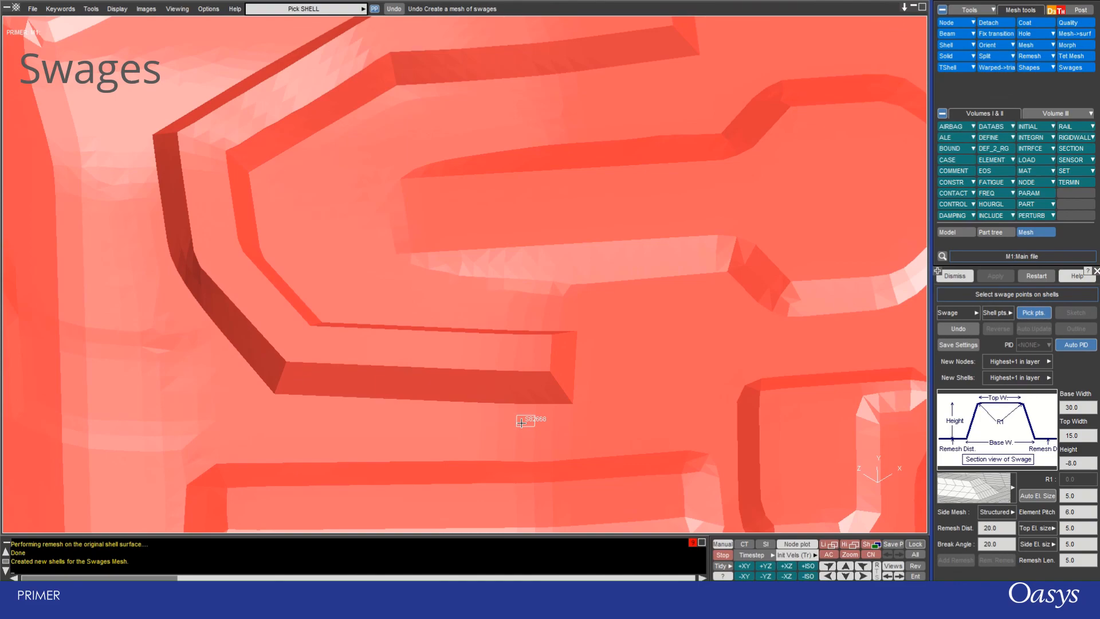
scroll(504, 338, down, 2)
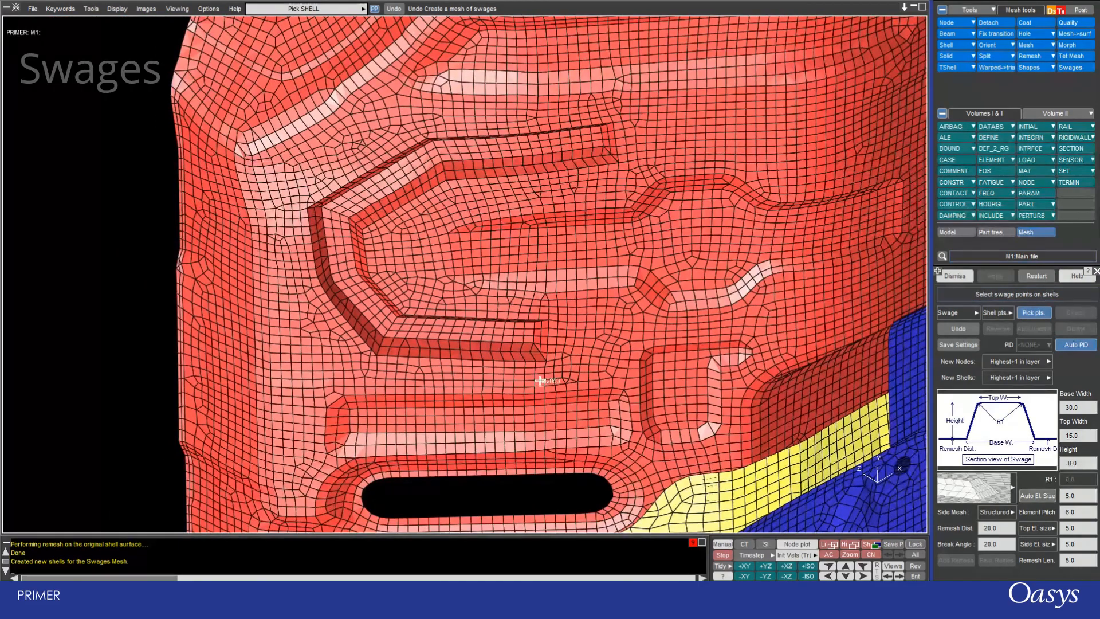
shift+drag(541, 381, 504, 361)
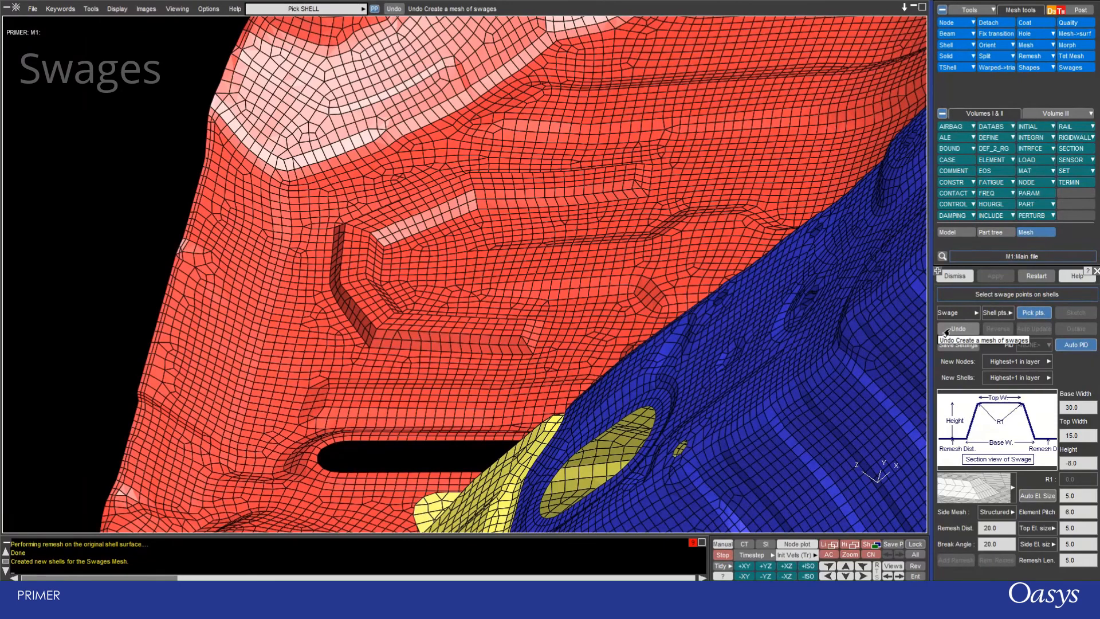
- Undo the creation of the swage mesh
click(945, 330)
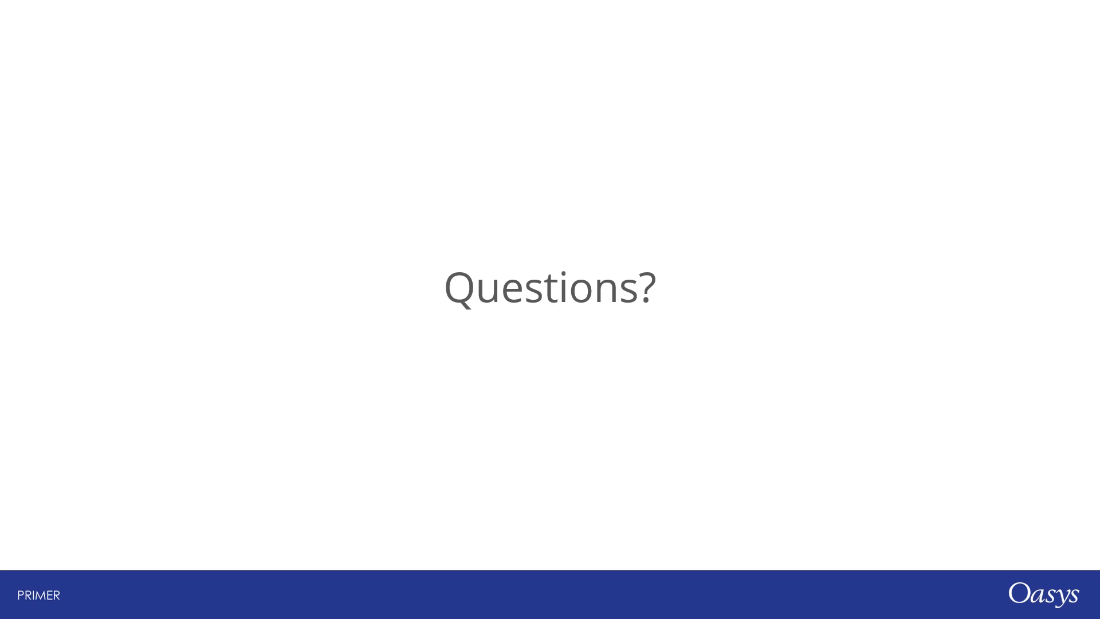
key(Right)
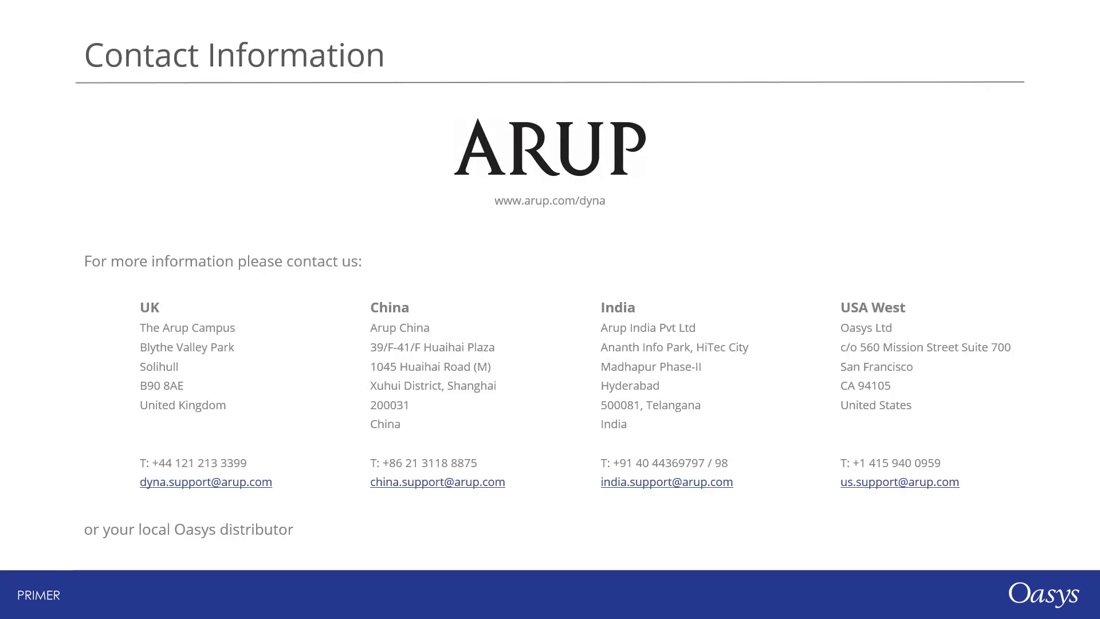